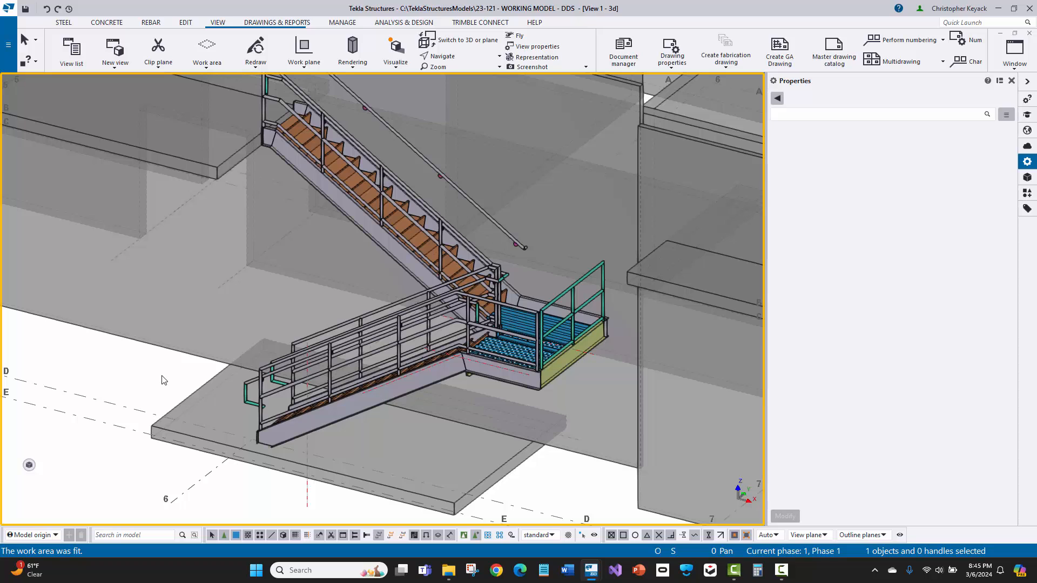
- Open the named views STAIR 1 PLAN AT GROUND LEVEL and STAIR 1 PLAN AT LEVEL 2
scroll(175, 378, "down", 7)
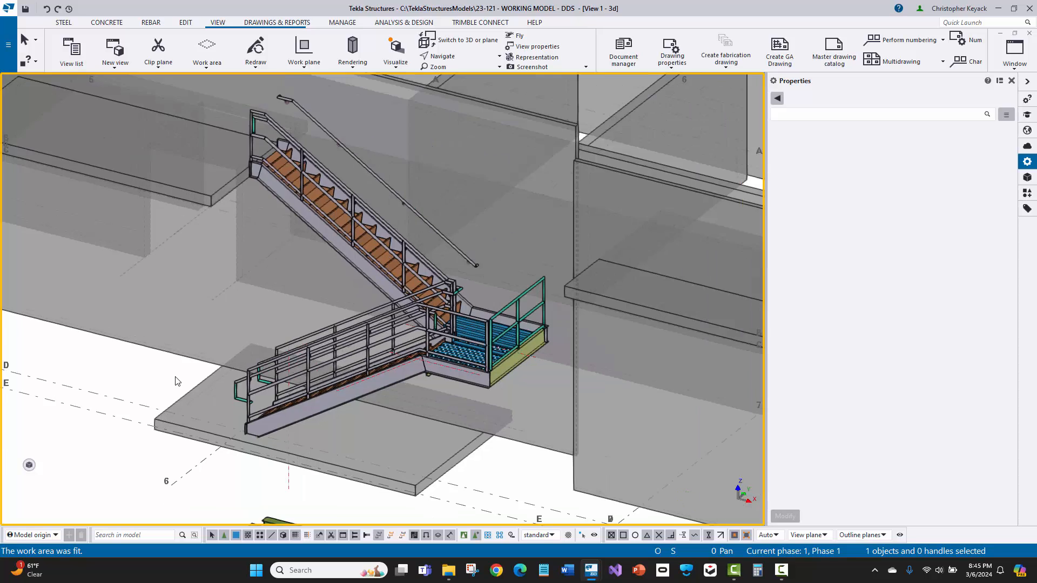
middle_click_drag(177, 375, 377, 414)
scroll(408, 416, "up", 5)
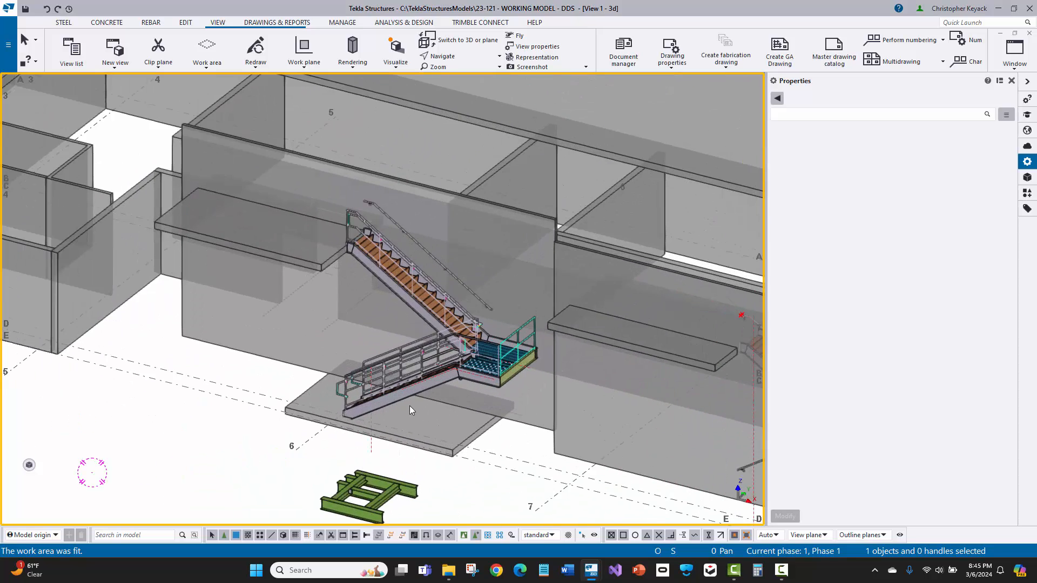
left_click(74, 50)
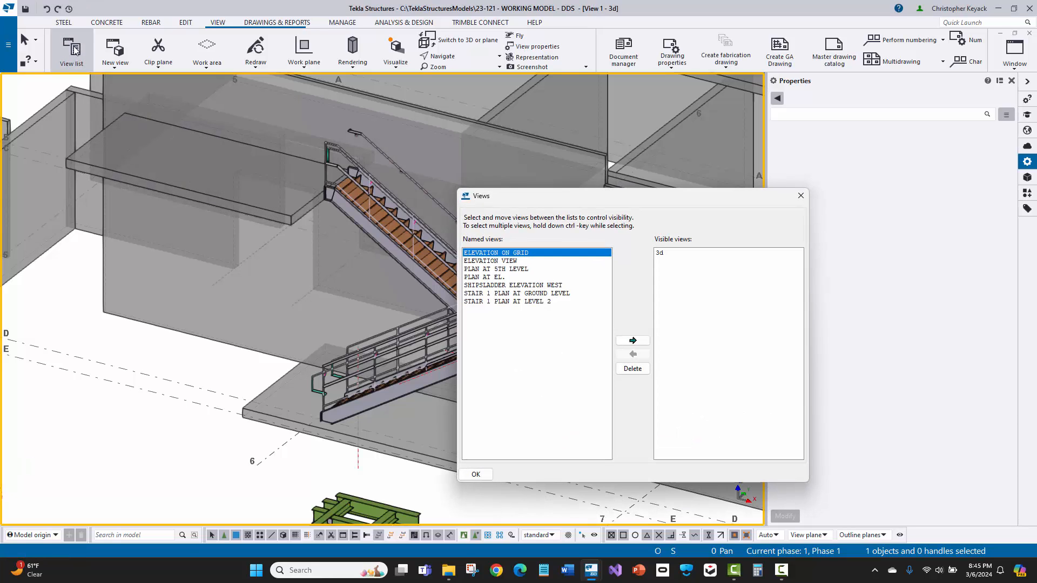
left_click(501, 295)
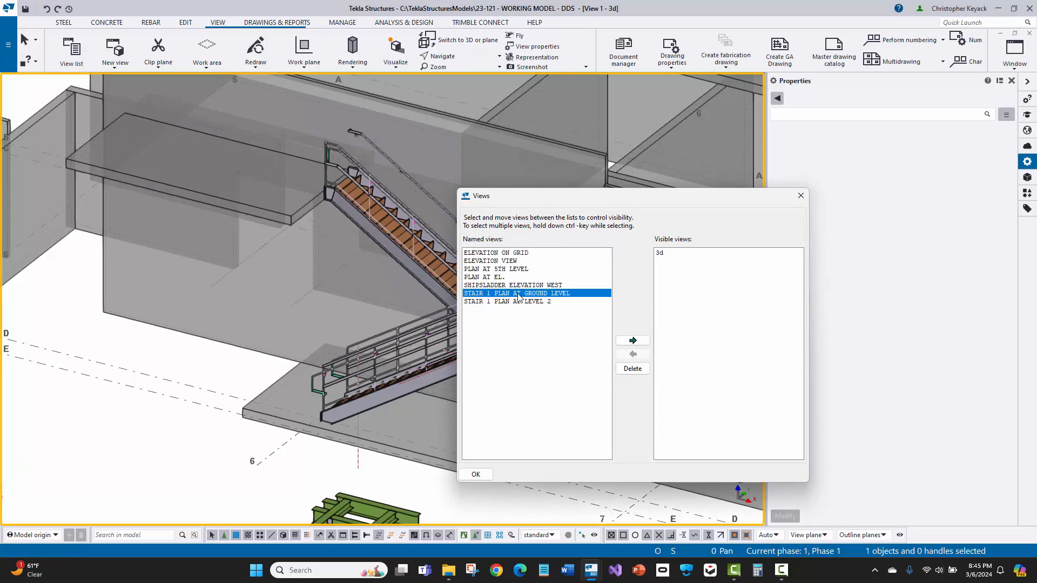
double_click(518, 295)
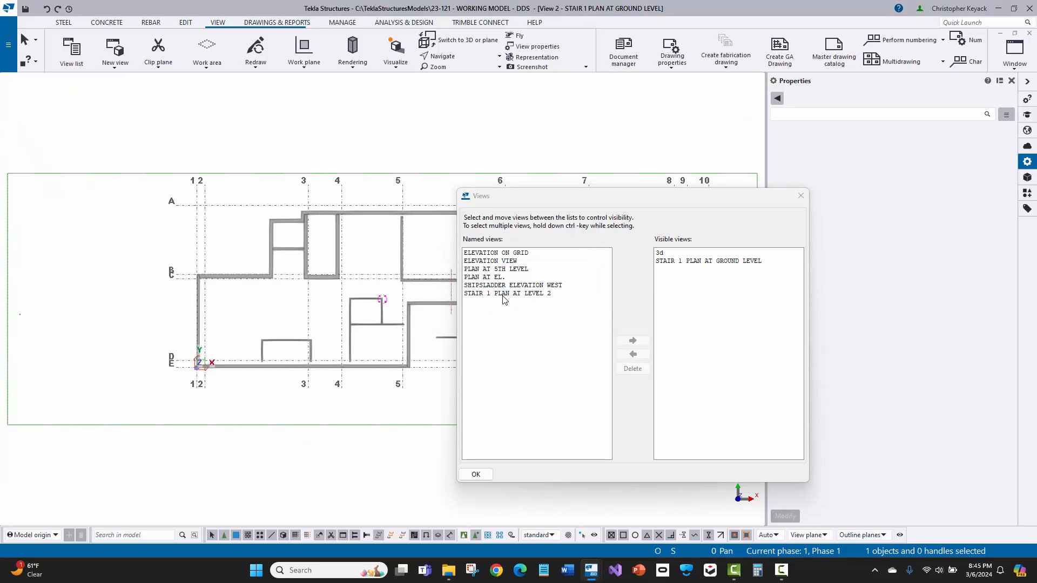
double_click(504, 294)
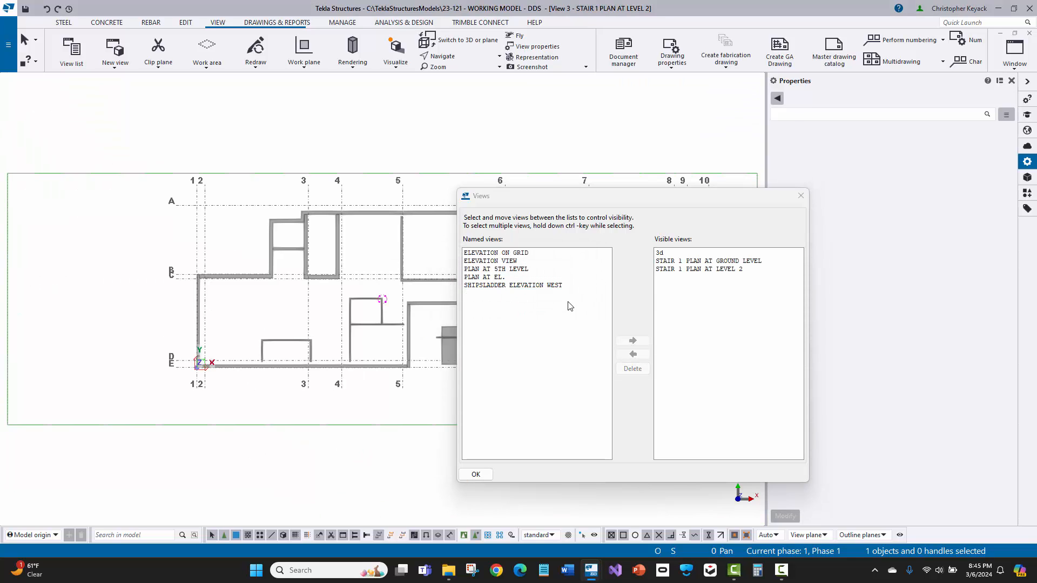
left_click(802, 196)
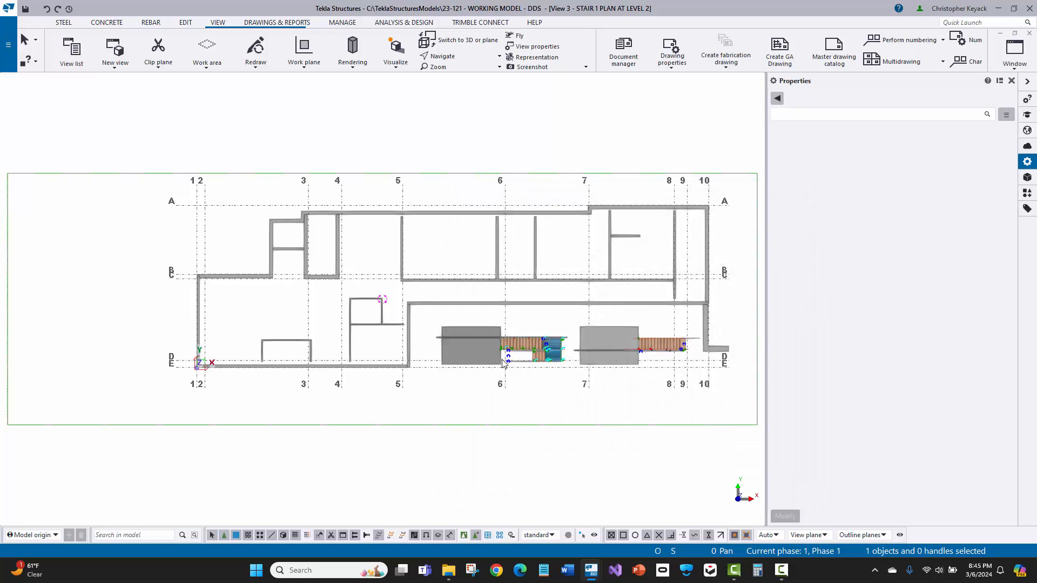
- Fit the work area of the level 2 plan around the stair near grid 6, using two corner points
scroll(529, 365, "up", 2)
scroll(529, 365, "down", 2)
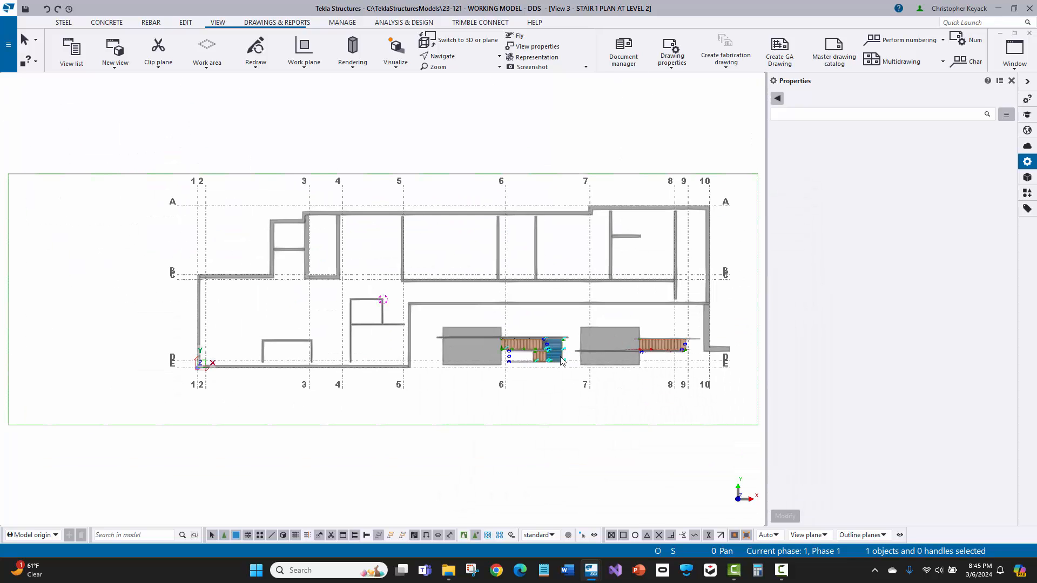
scroll(559, 352, "up", 2)
scroll(559, 357, "up", 2)
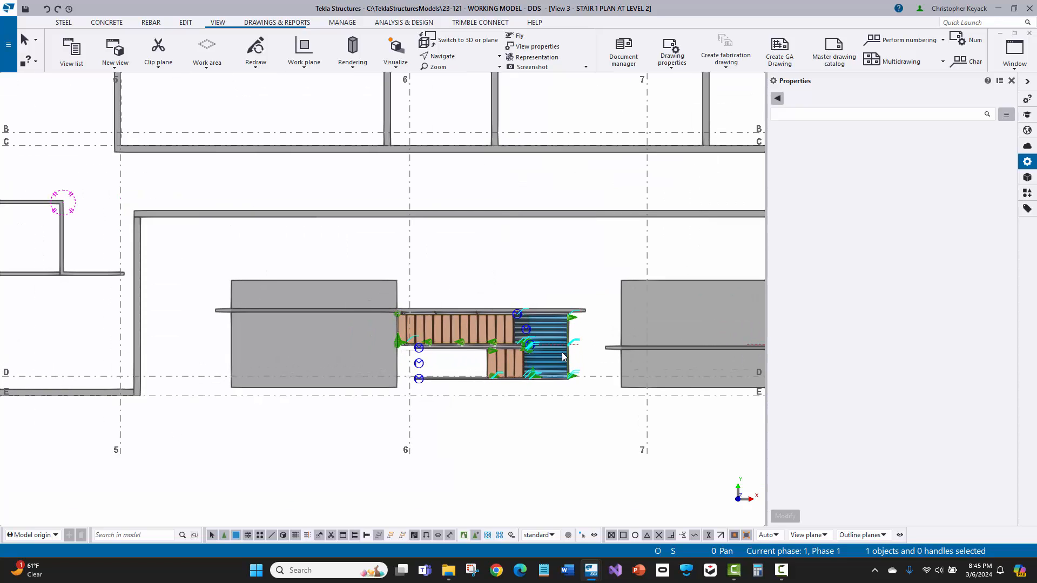
scroll(564, 346, "up", 2)
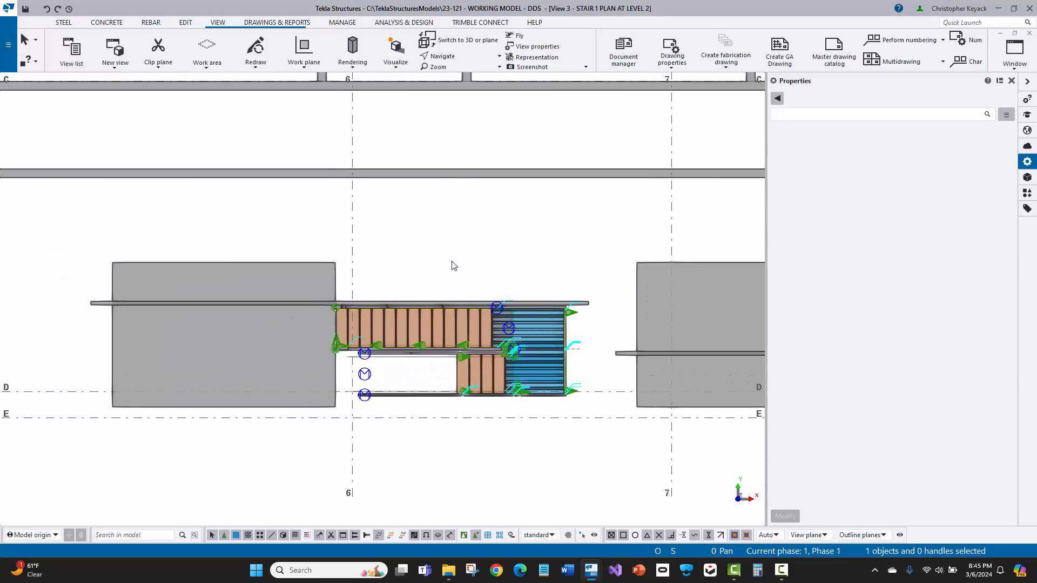
scroll(474, 279, "up", 2)
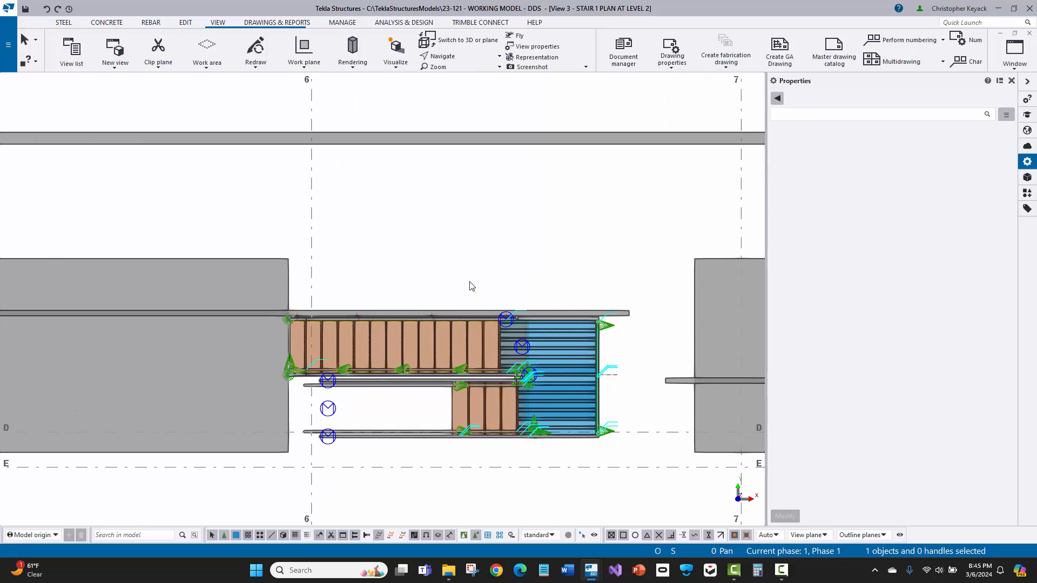
scroll(470, 287, "up", 1)
scroll(475, 293, "up", 1)
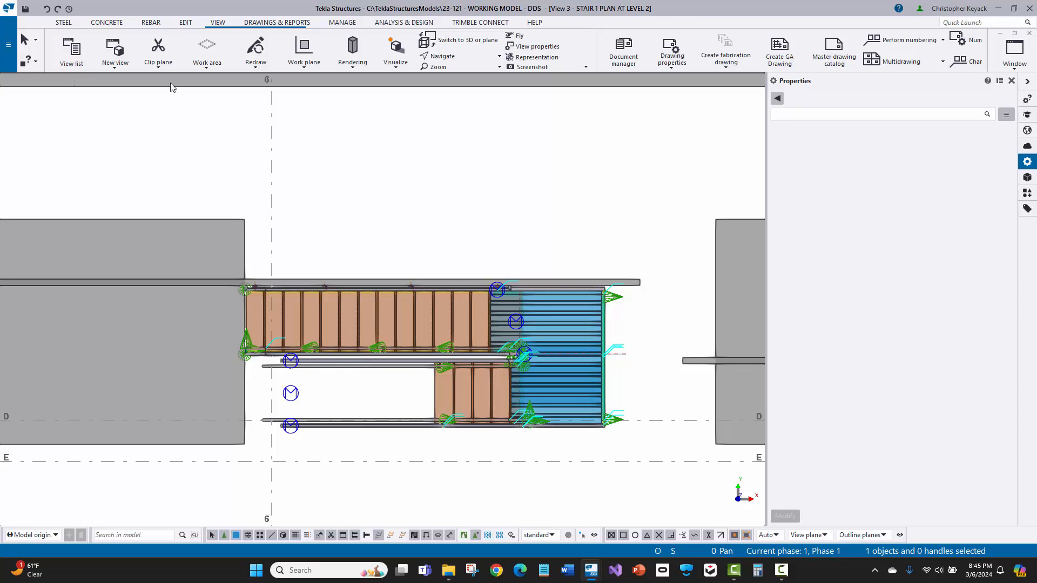
left_click(198, 65)
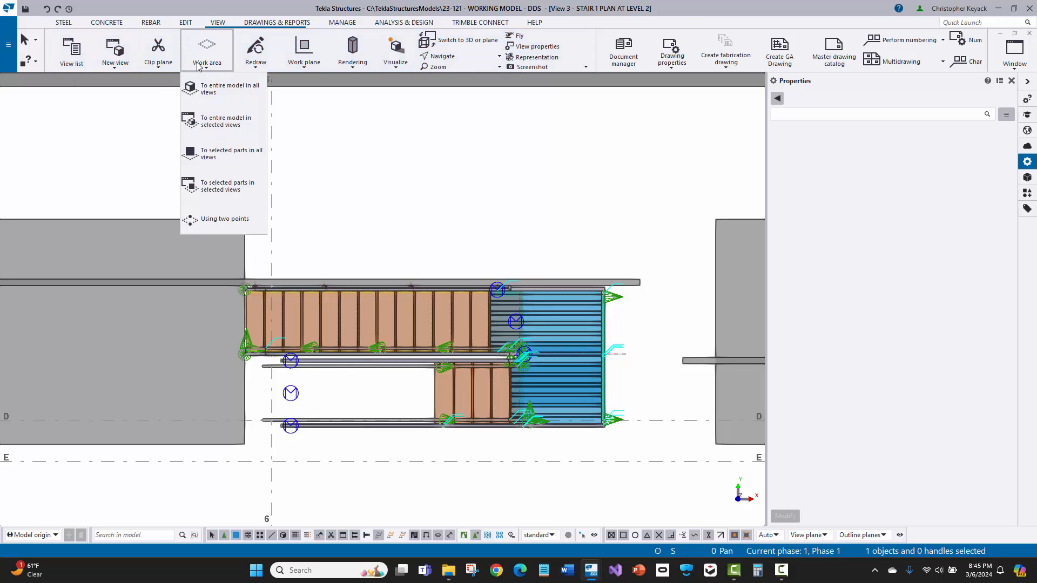
left_click(238, 218)
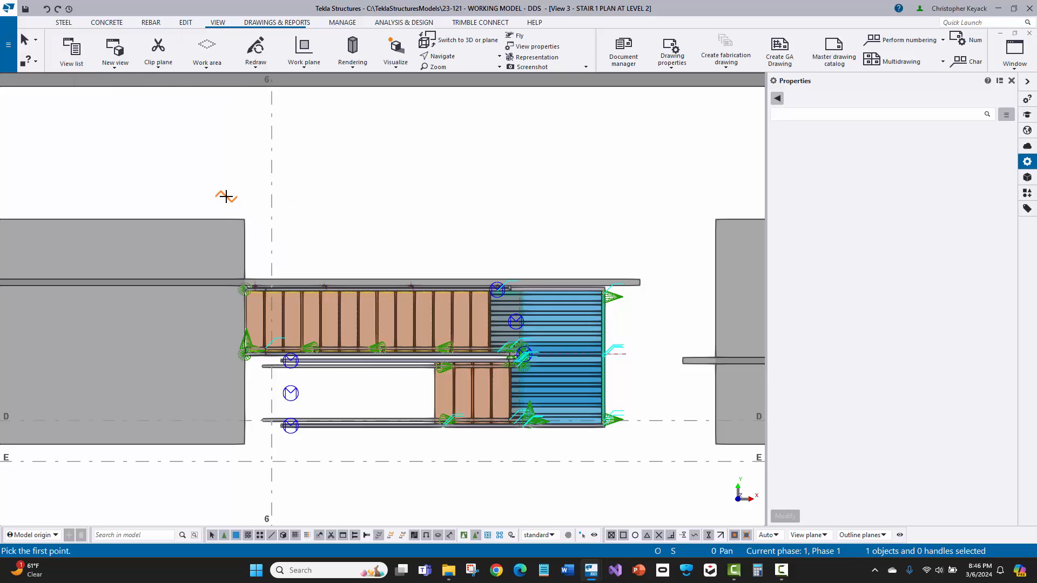
left_click(208, 193)
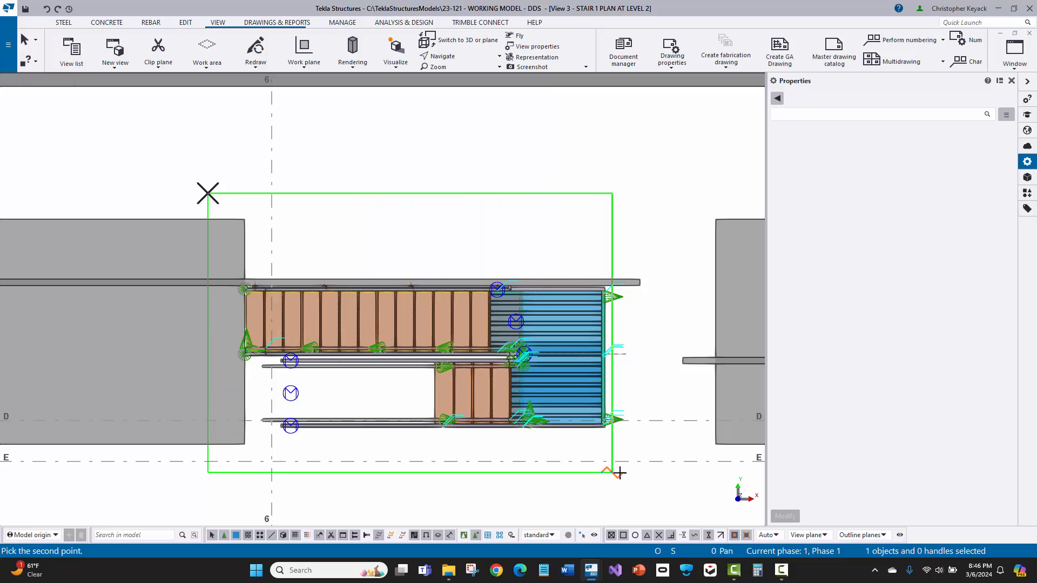
left_click(655, 480)
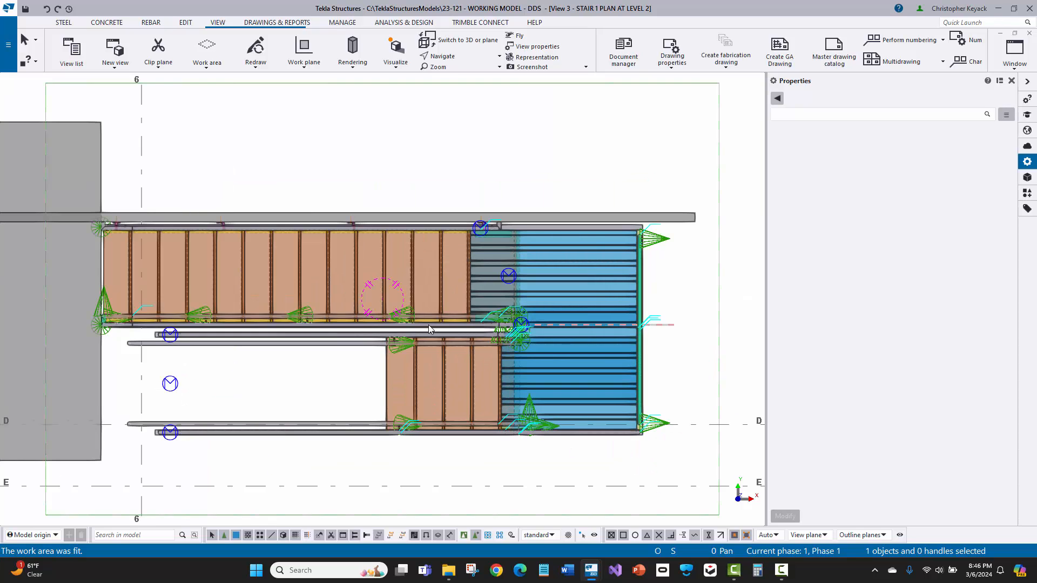
scroll(429, 325, "down", 10)
scroll(423, 312, "down", 3)
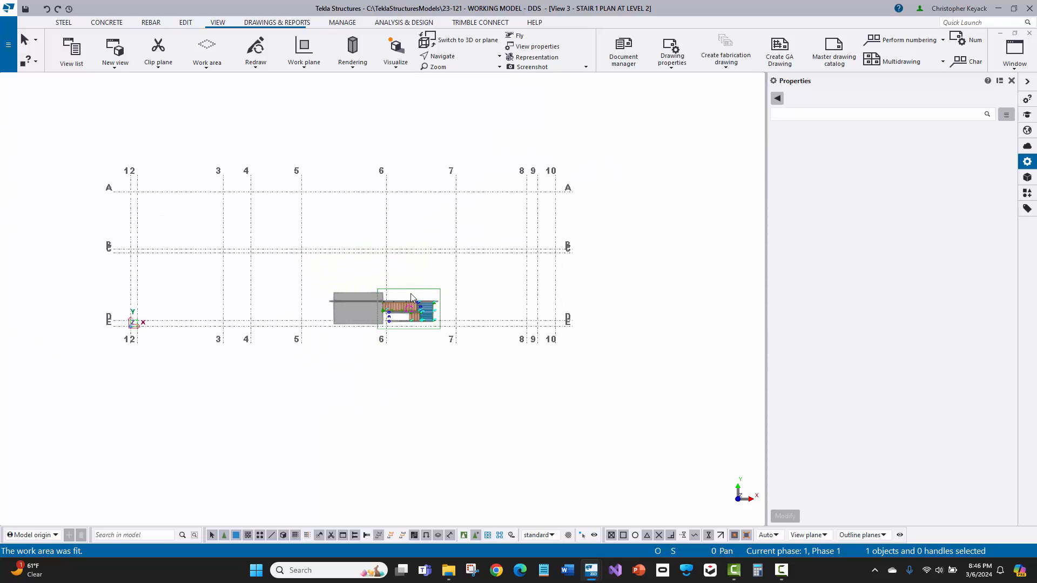
scroll(399, 309, "up", 2)
scroll(400, 310, "up", 5)
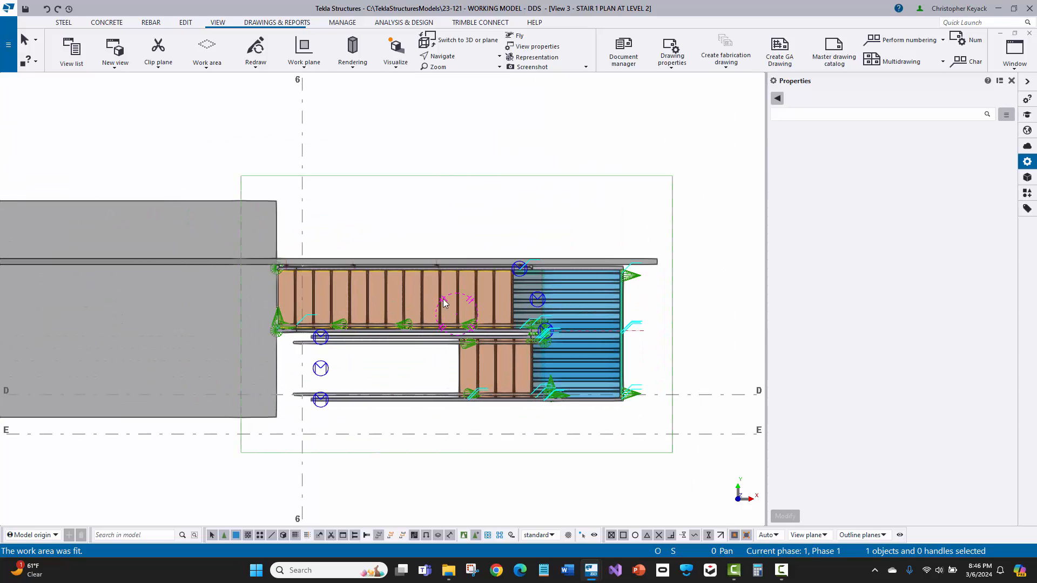
- Switch to the STAIR 1 PLAN AT GROUND LEVEL view and fit its work area around the stair using two points
left_click(1013, 51)
left_click(956, 160)
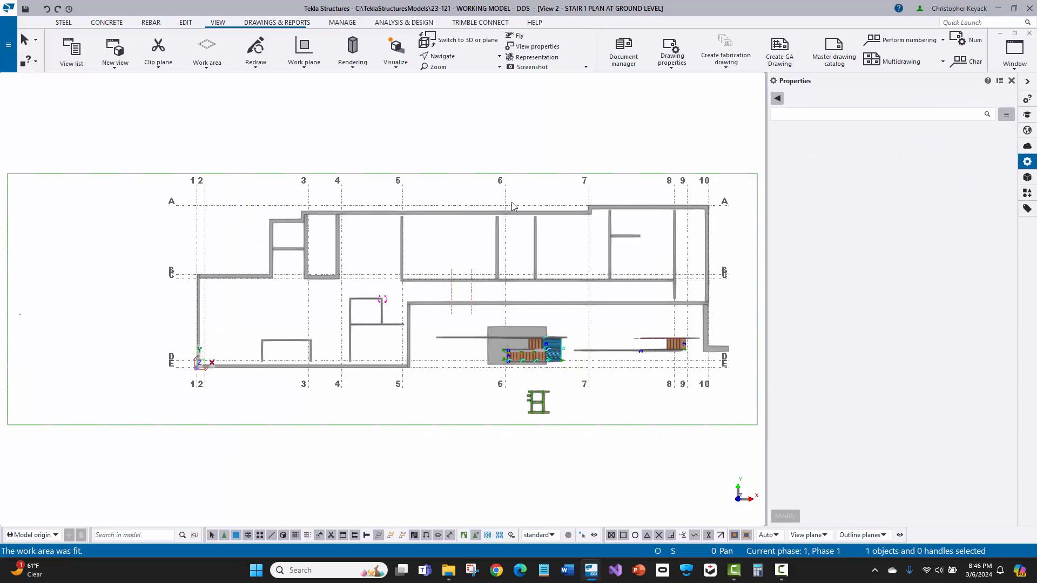
scroll(486, 310, "up", 4)
scroll(486, 313, "up", 2)
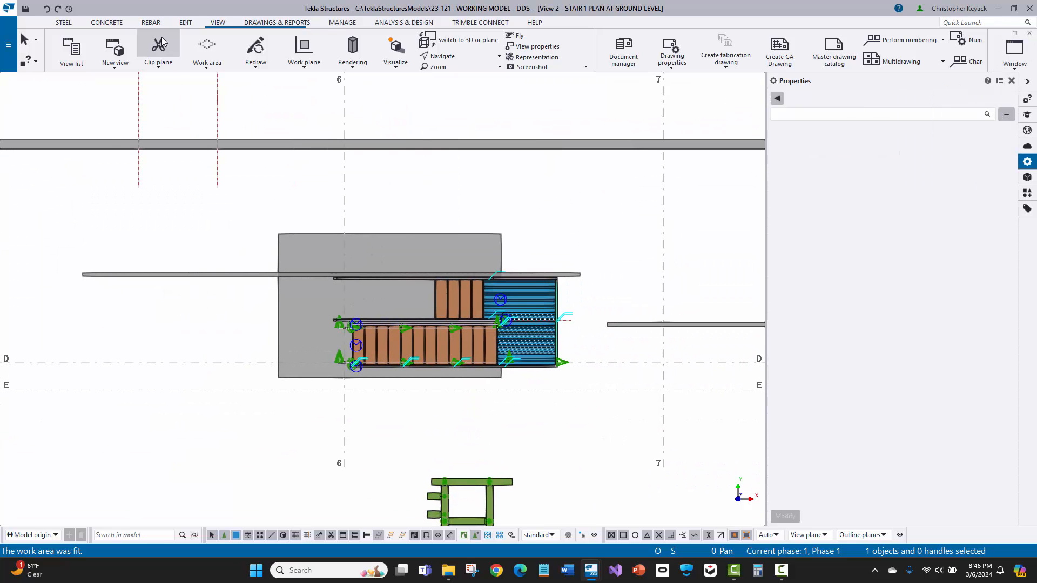
left_click(207, 52)
left_click(219, 218)
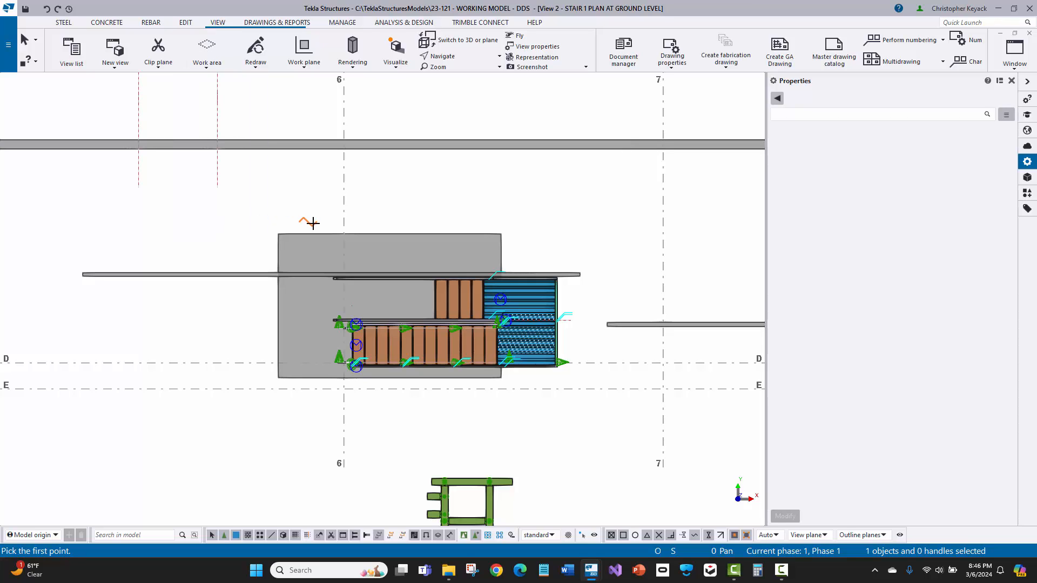
left_click(308, 221)
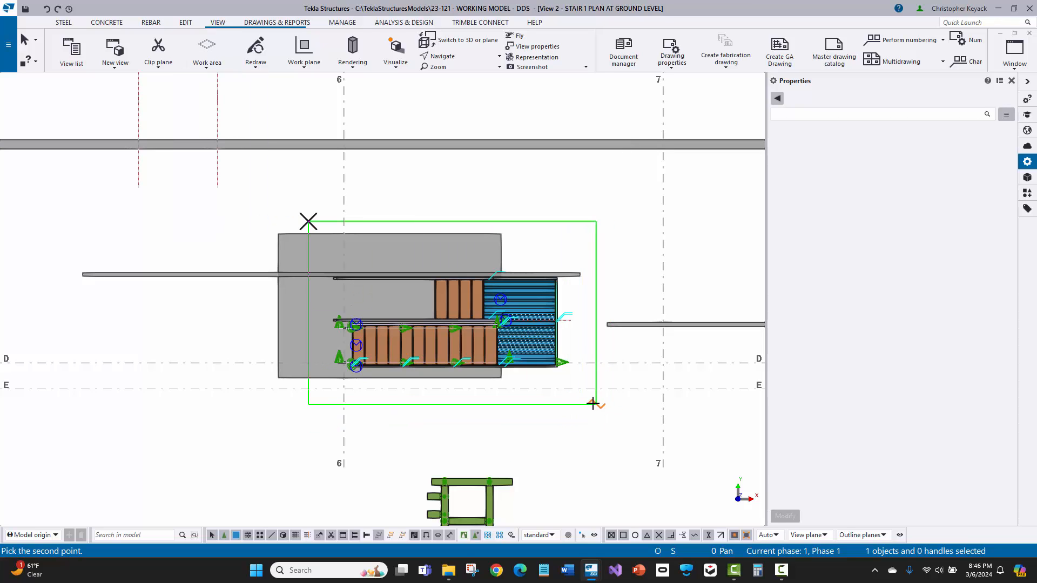
left_click(594, 404)
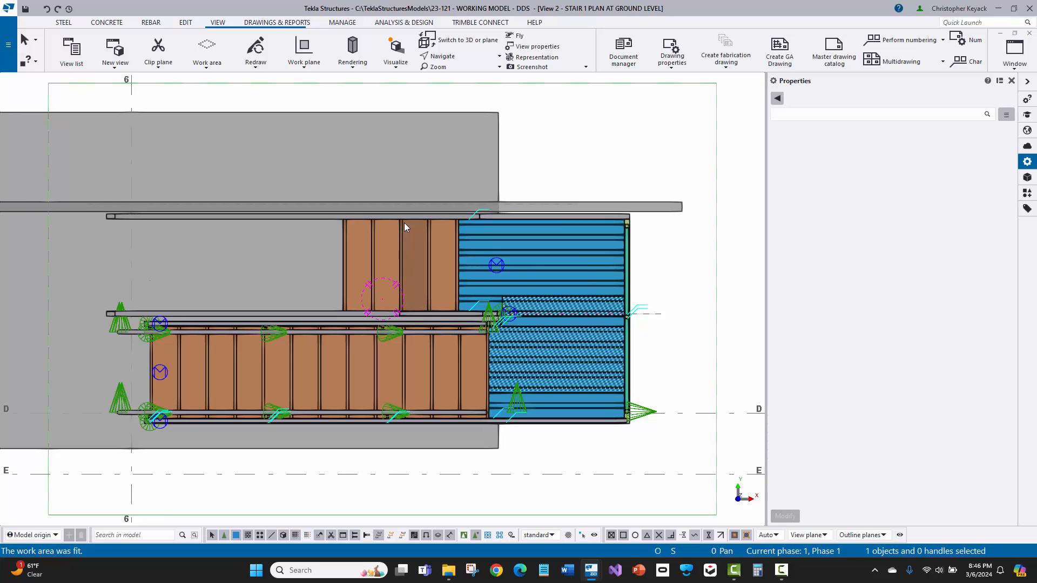
- Tile the three open views side by side and frame the stair in both plan views
left_click(1012, 52)
left_click(923, 101)
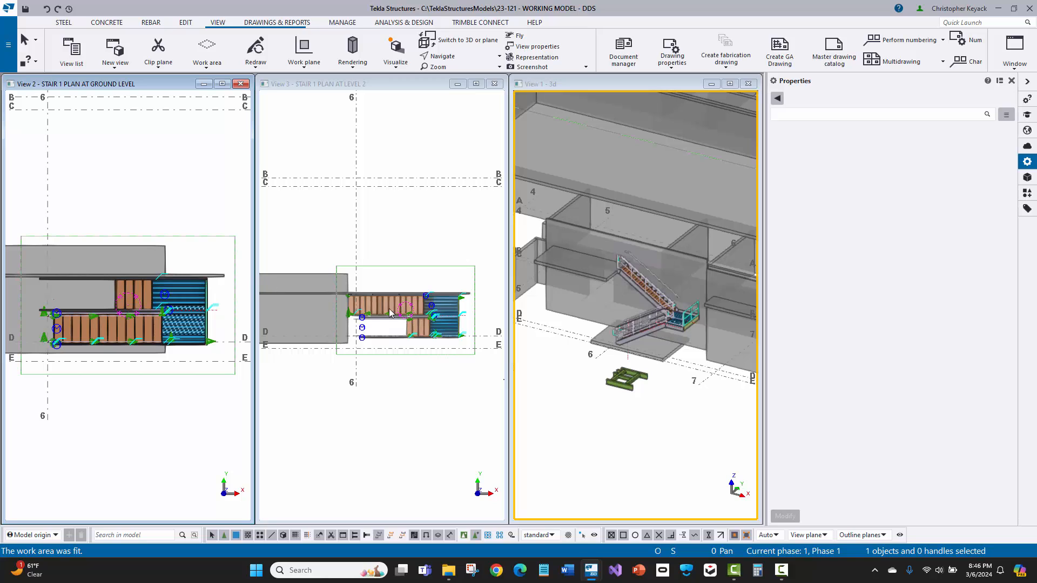
scroll(381, 273, "up", 3)
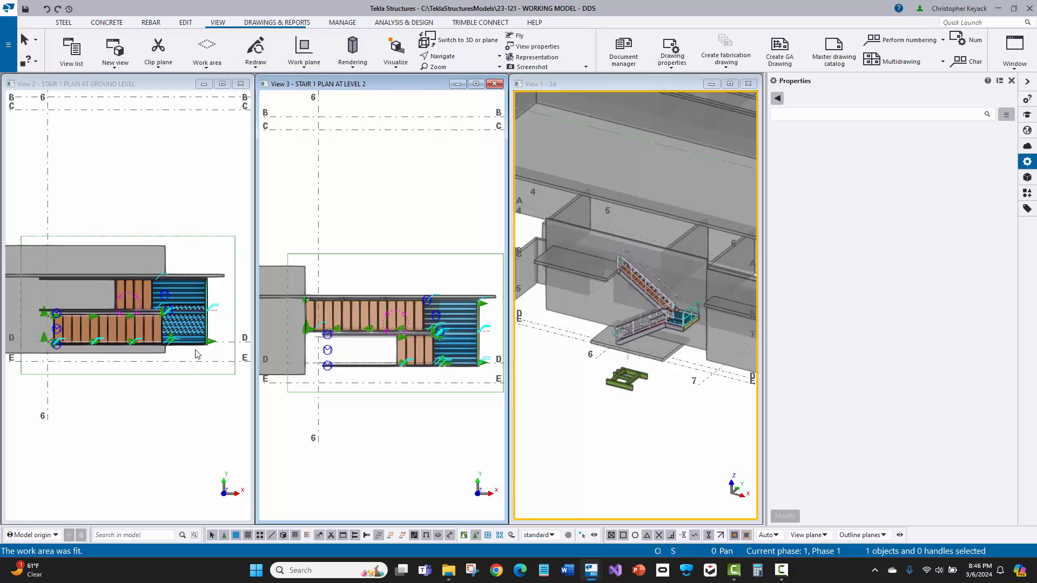
scroll(74, 332, "up", 2)
scroll(74, 332, "down", 3)
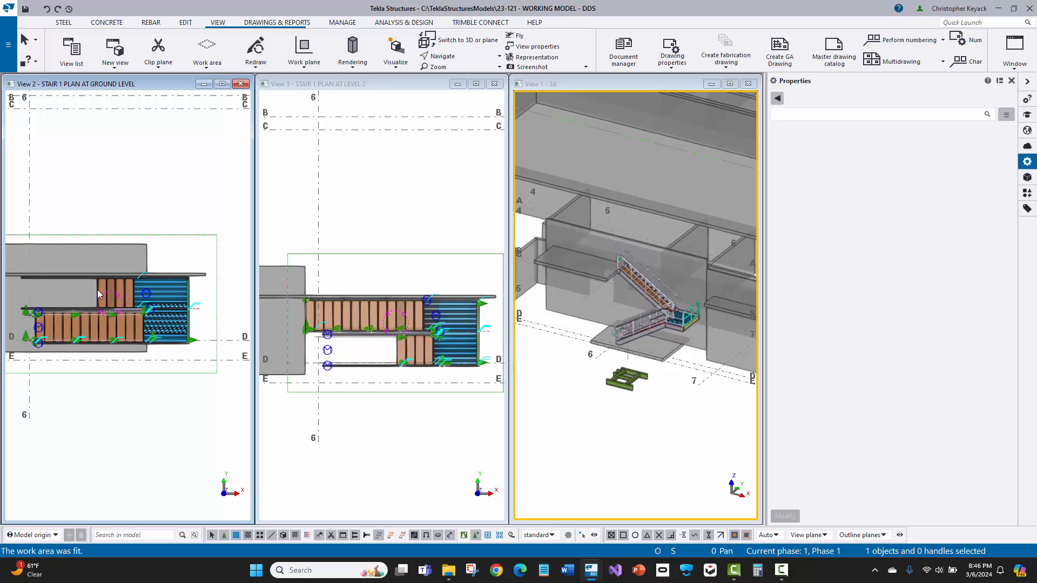
- Review the up and down view depth in the ground level plan's view properties and close them without changes
double_click(228, 230)
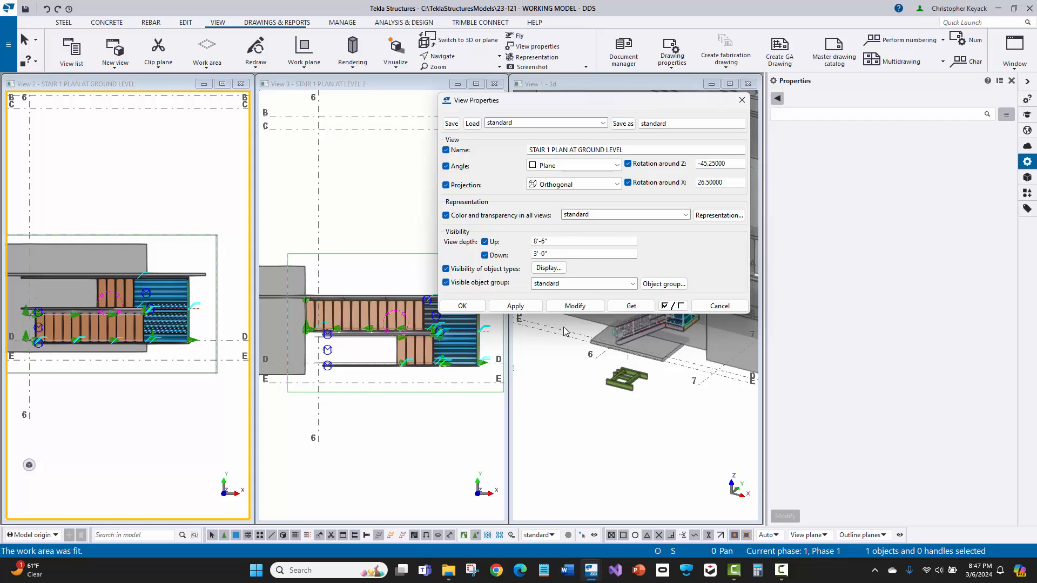
left_click(431, 419)
middle_click_drag(430, 419, 424, 434)
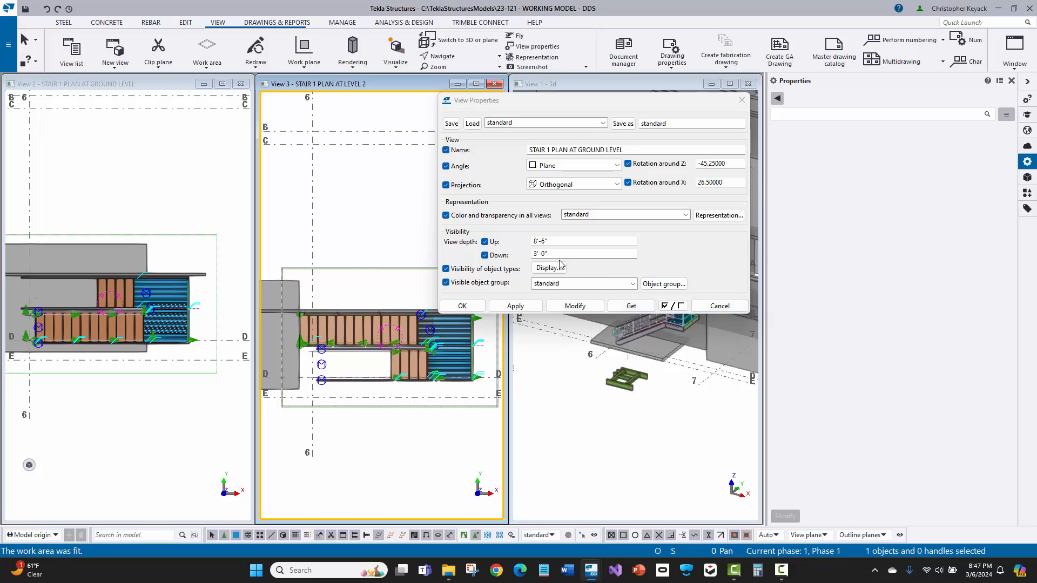
left_click_drag(560, 254, 518, 252)
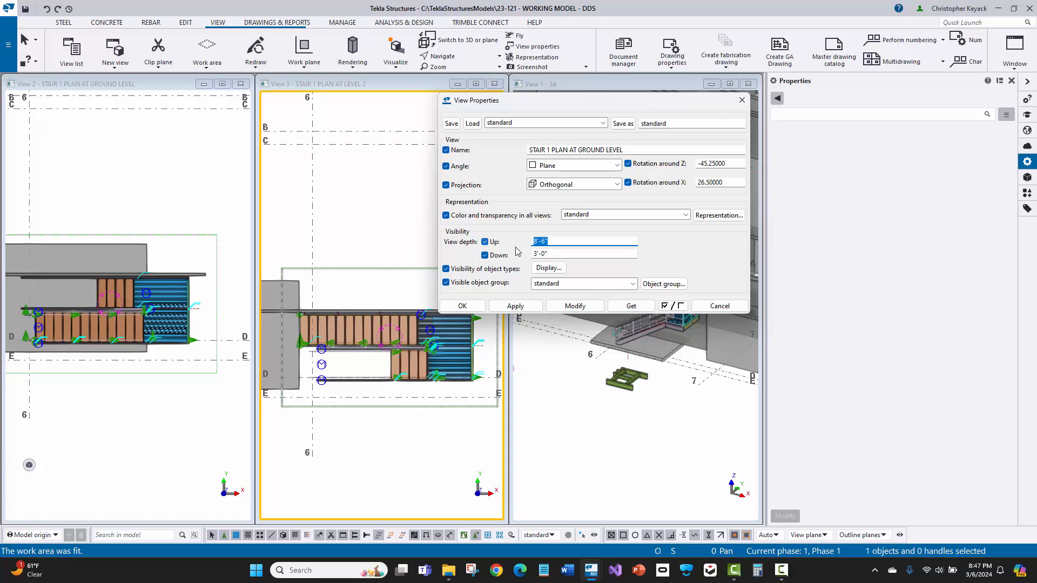
left_click(718, 306)
middle_click_drag(381, 231, 386, 213)
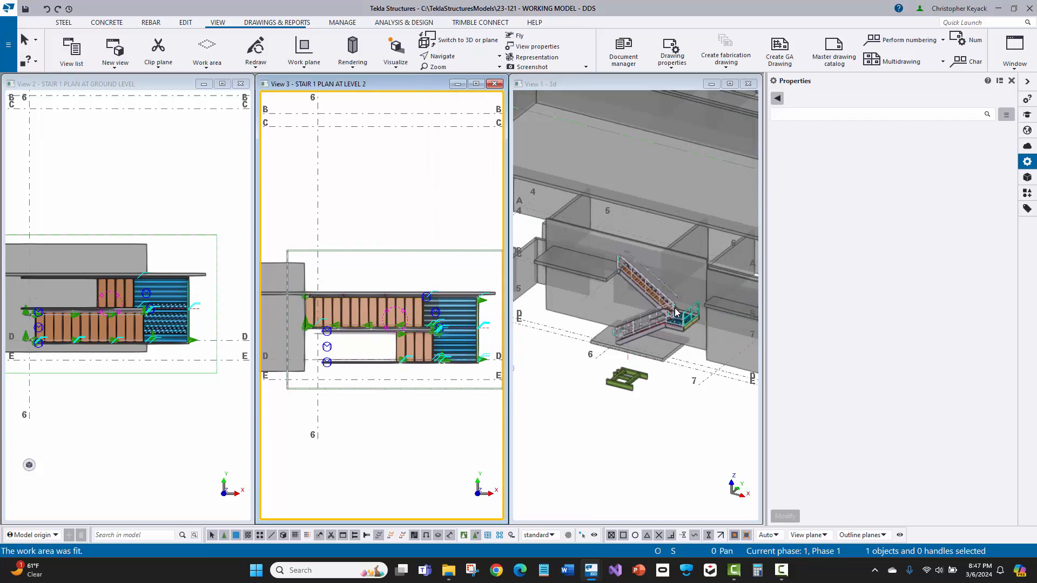
- Start a general arrangement drawing with STAIR 1 PLAN AT GROUND LEVEL and STAIR 1 PLAN AT LEVEL 2 selected, and open its drawing properties
scroll(232, 292, "down", 1)
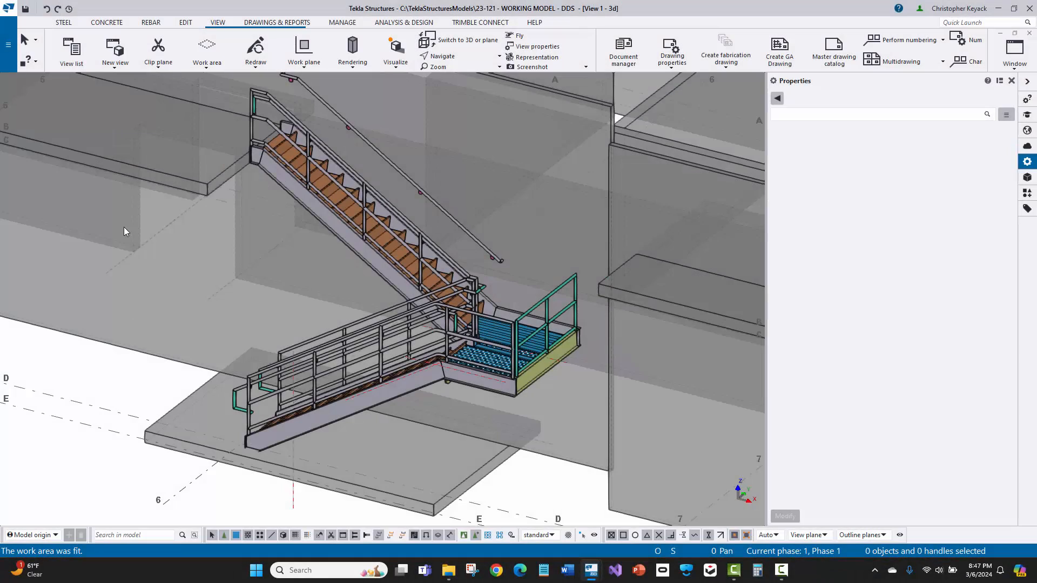
left_click(262, 25)
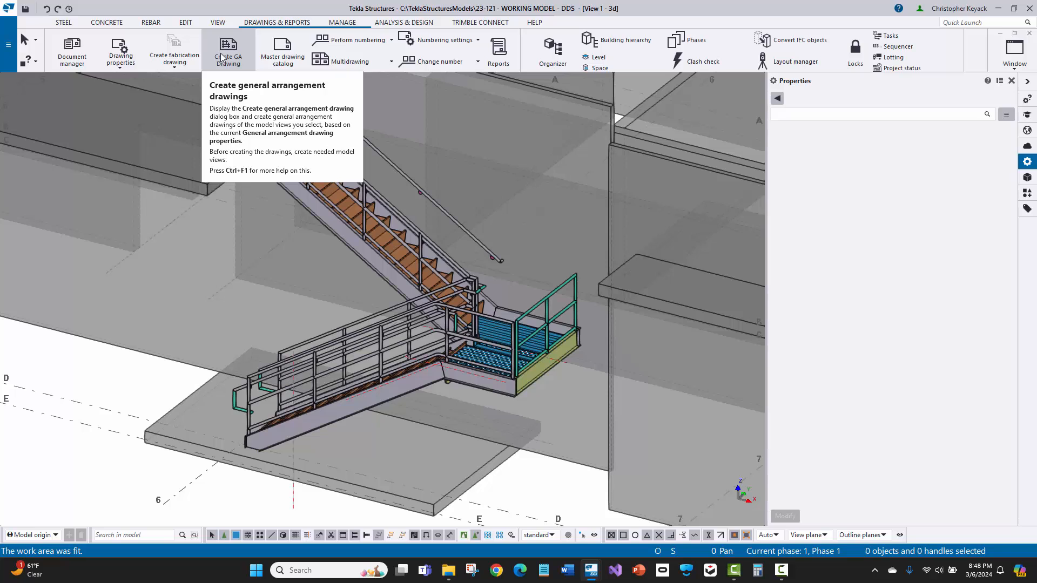
left_click(222, 56)
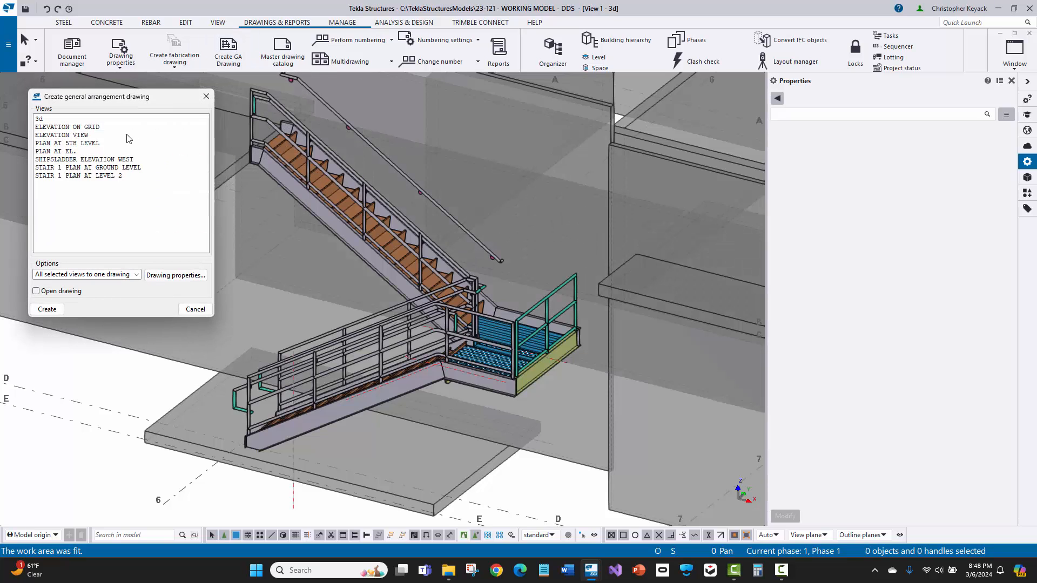
left_click(92, 168)
left_click(93, 177, "shift")
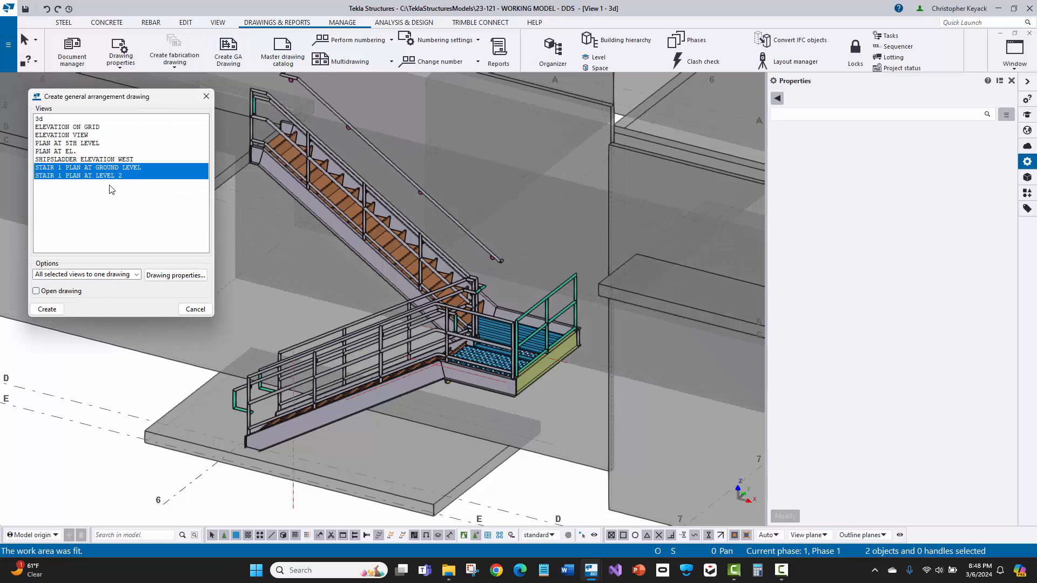
left_click(165, 276)
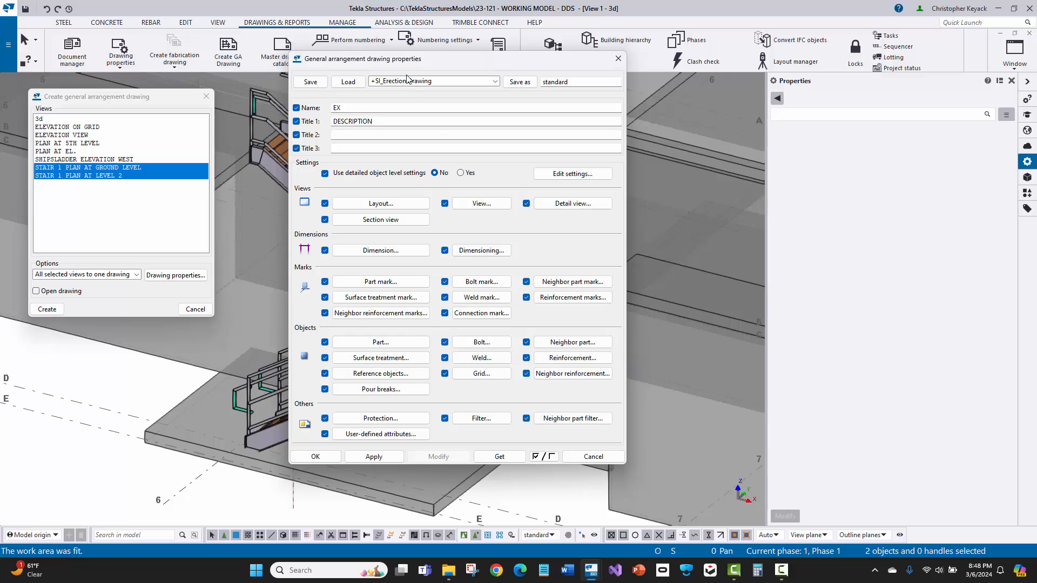
- Load the Plan settings into the drawing properties and review their detailed object level settings without changes
left_click(408, 81)
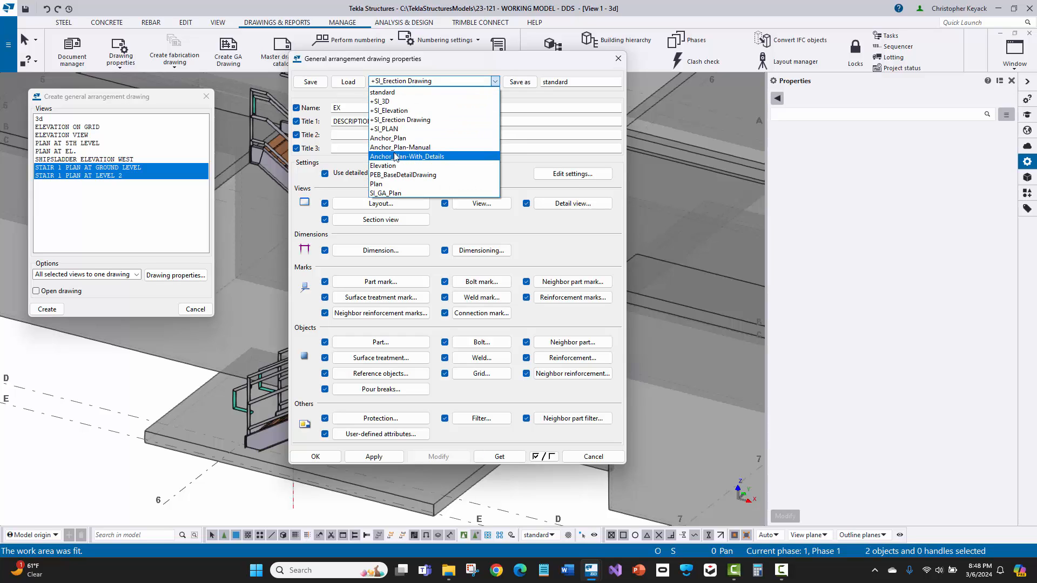
left_click(387, 184)
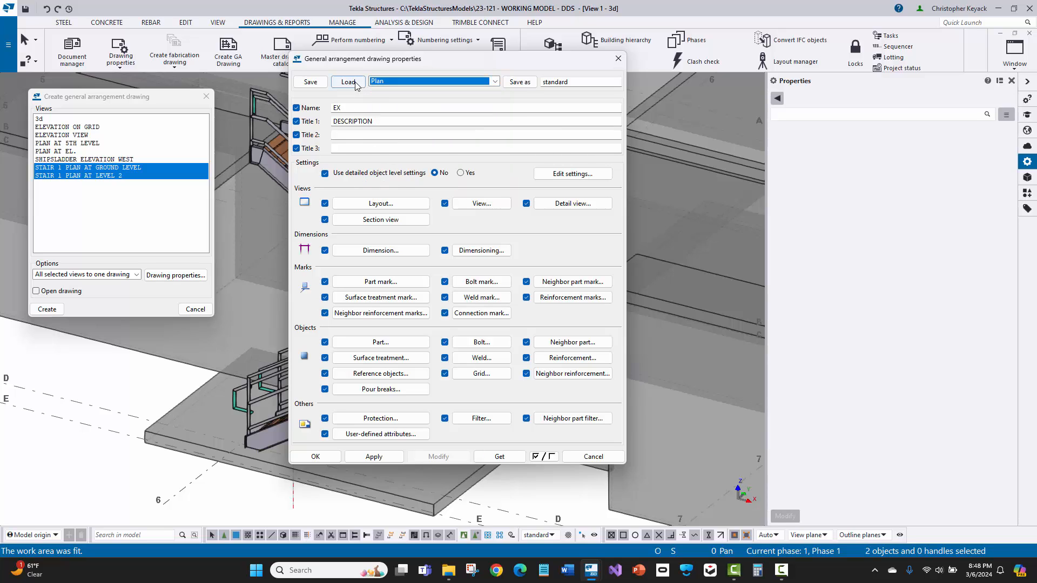
left_click(348, 81)
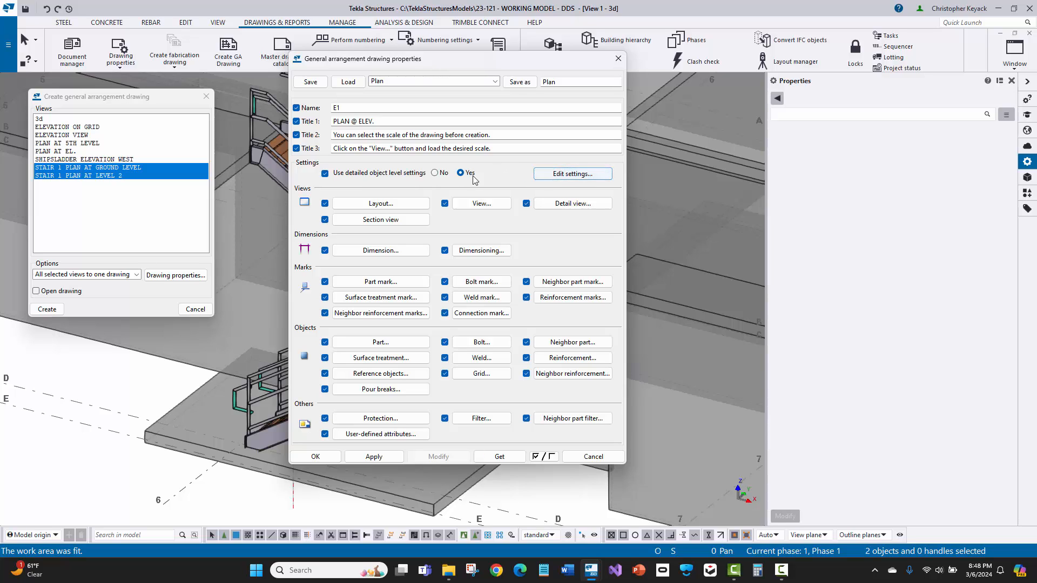
left_click(574, 175)
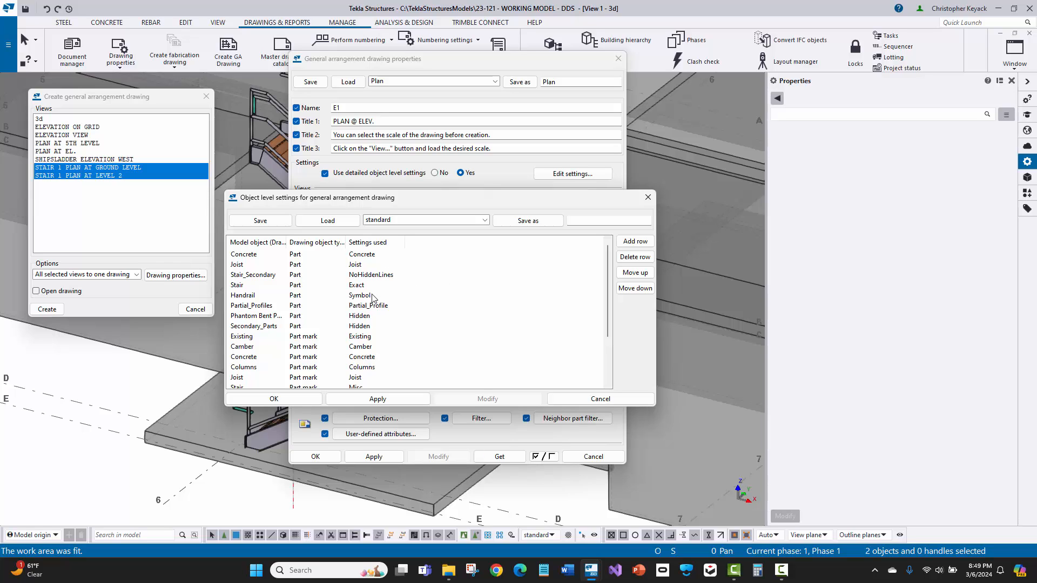
left_click(631, 400)
- Load the +SI_Erection Drawing settings into the drawing properties and look through the other saved settings
left_click(397, 82)
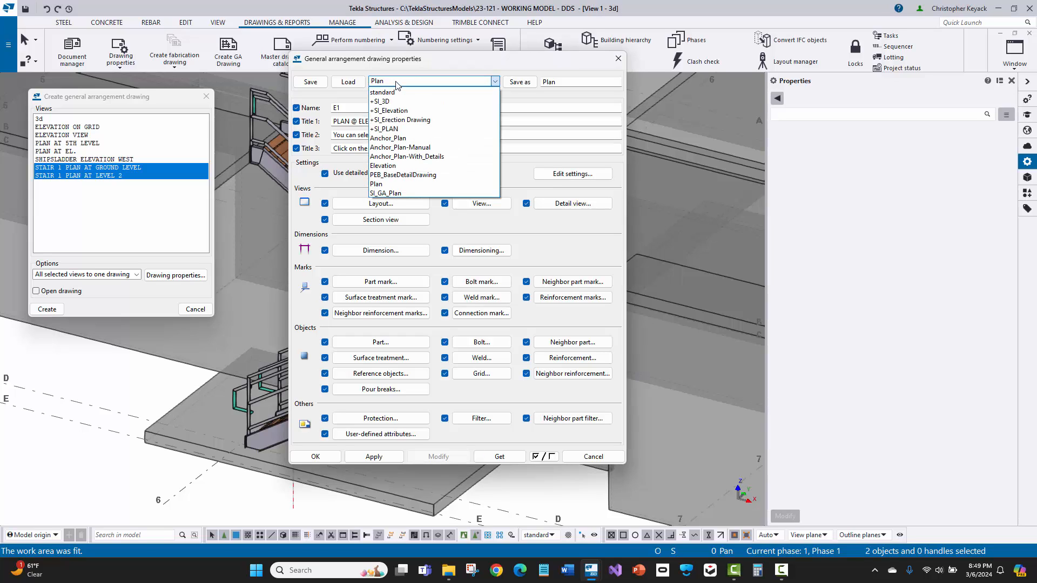
left_click(416, 122)
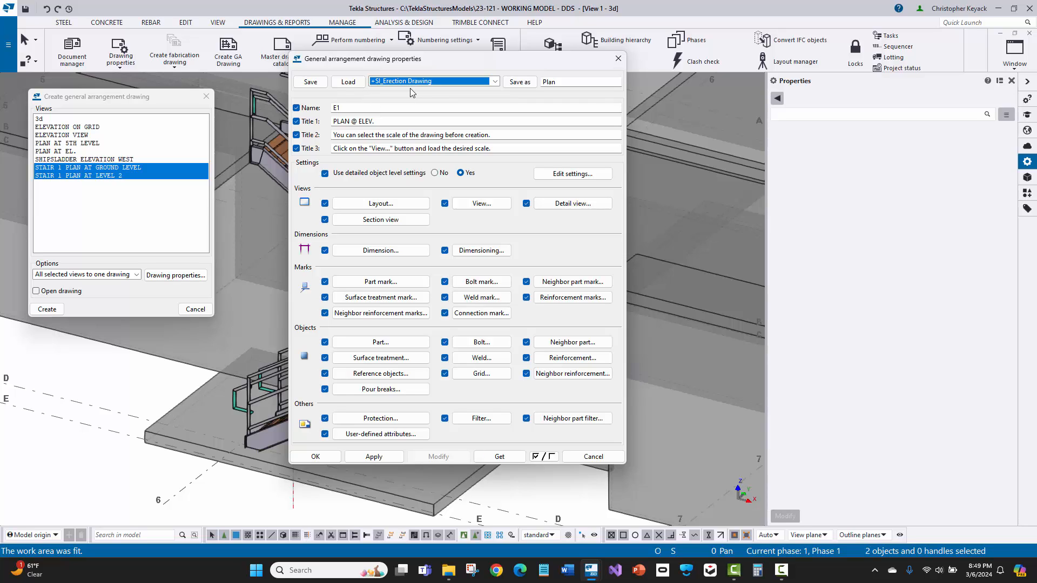
left_click(360, 85)
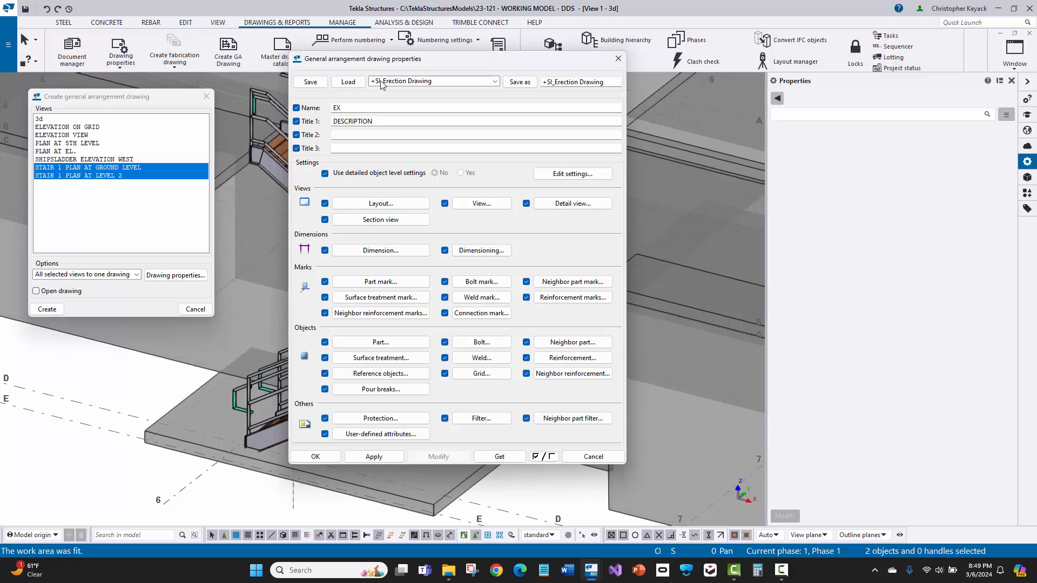
left_click(381, 87)
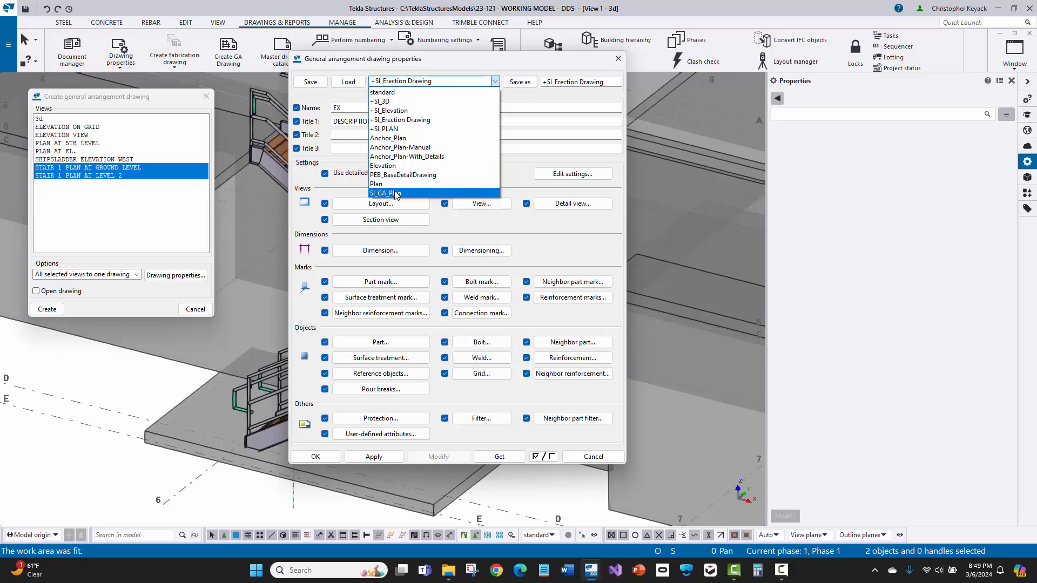
left_click(392, 82)
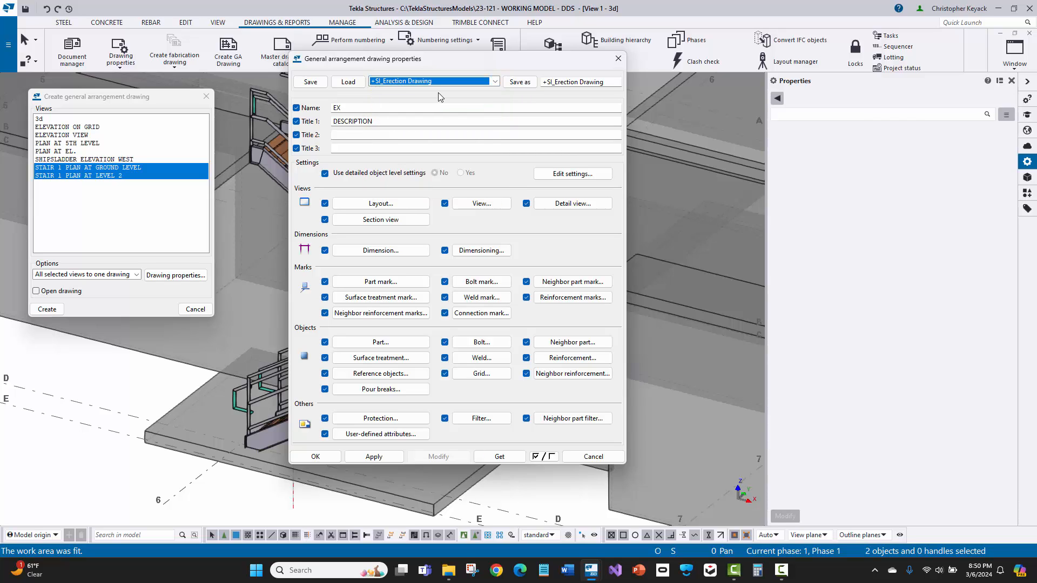
- Load the standard settings into the general arrangement drawing properties
left_click(399, 83)
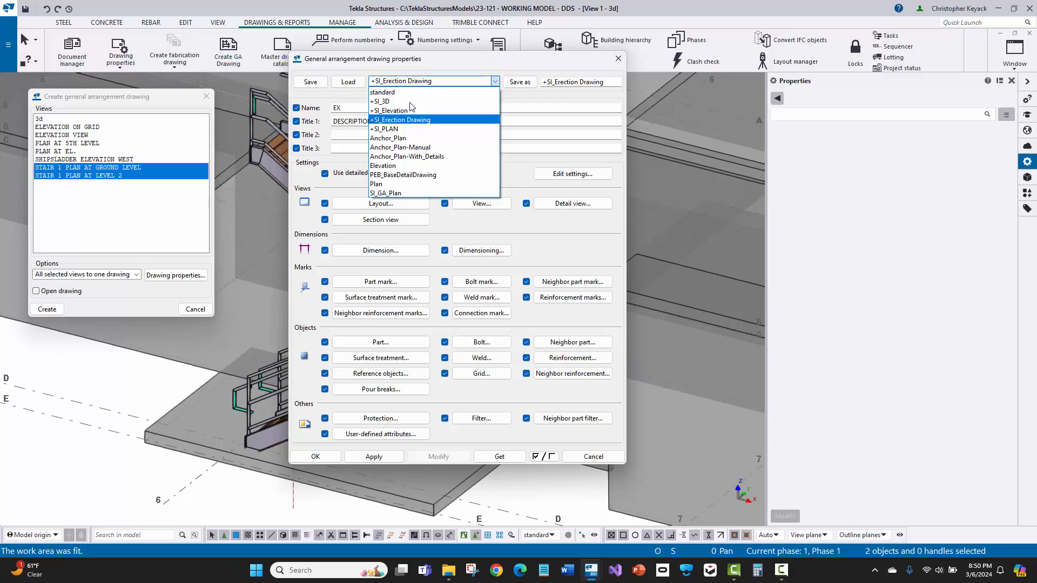
left_click(398, 94)
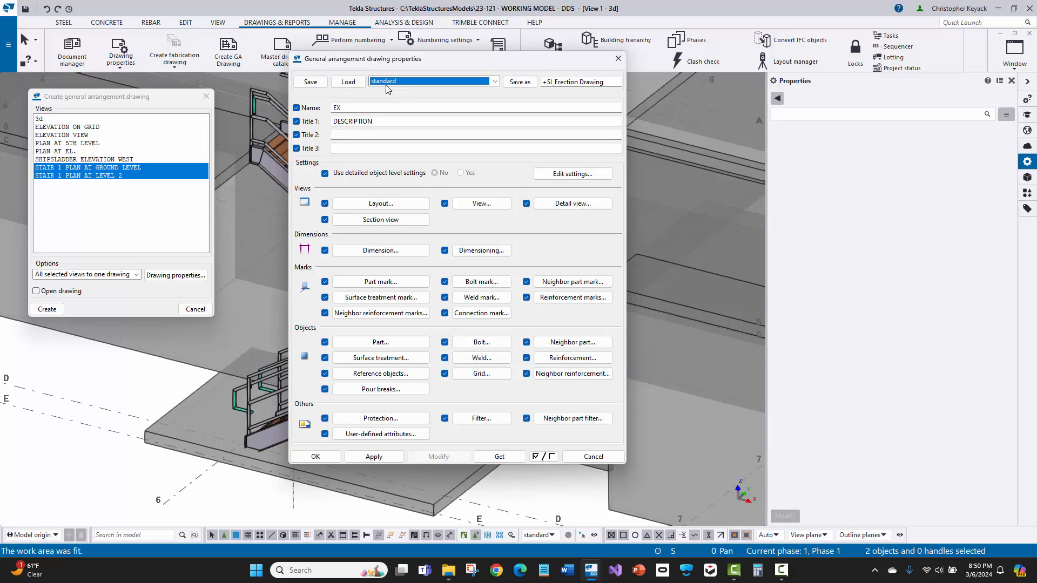
left_click(354, 82)
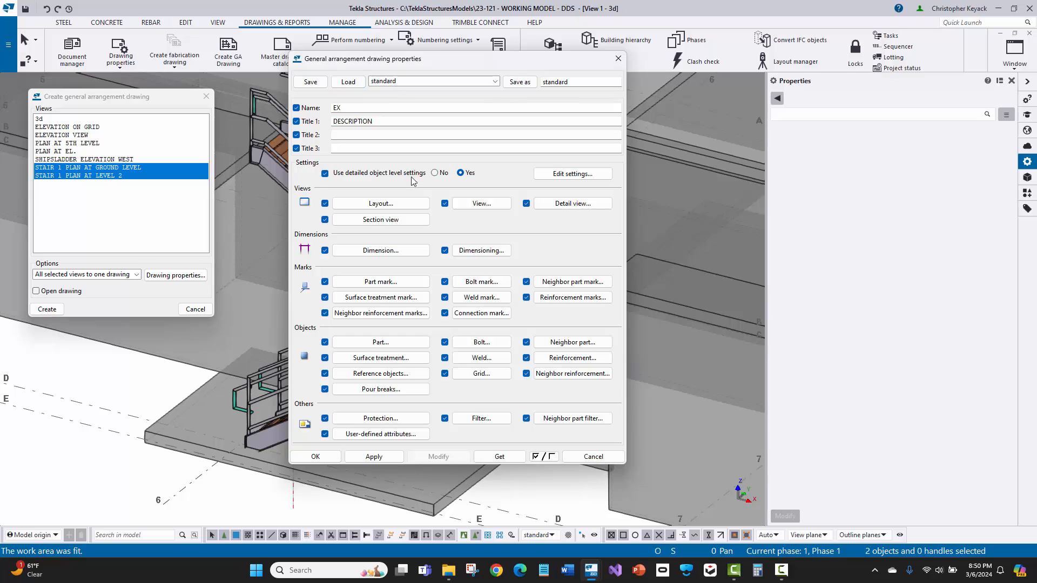
- Compare the detailed object level option by loading +SI_Erection Drawing and reloading the standard settings
left_click(387, 81)
left_click(399, 119)
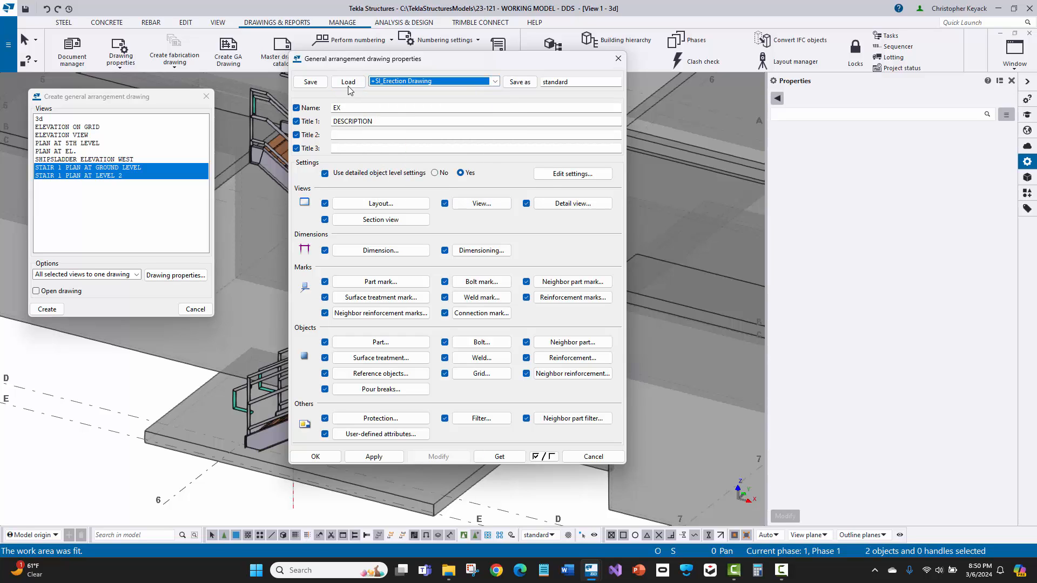
left_click(348, 82)
left_click(389, 81)
left_click(389, 92)
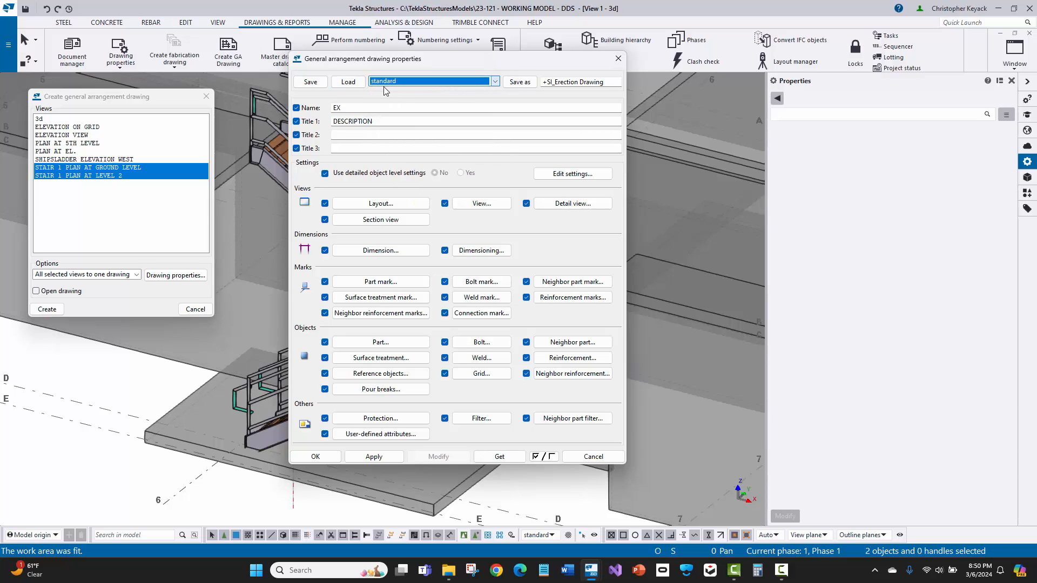
left_click(353, 83)
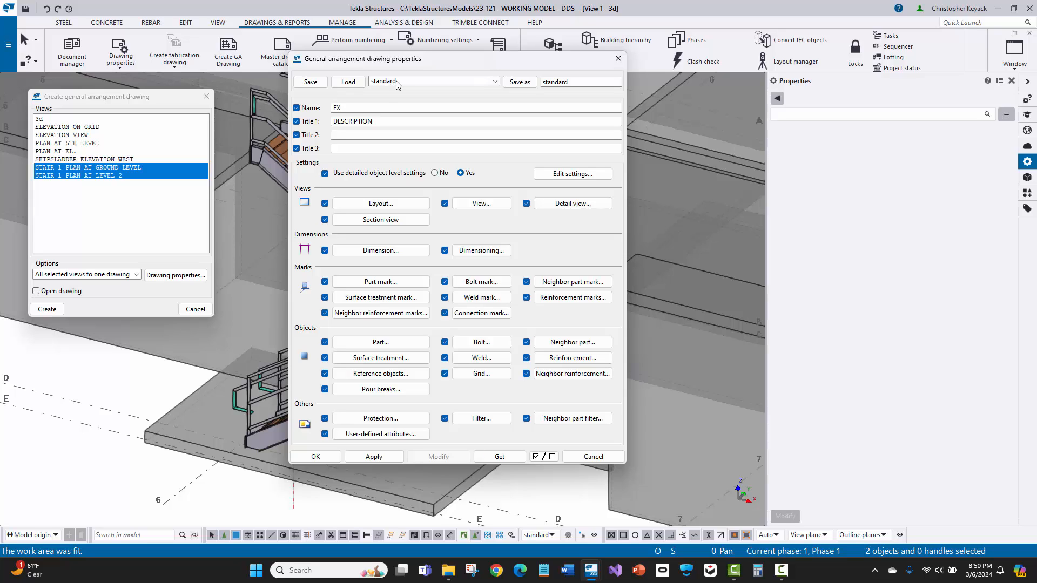
- Set the drawing name to E1 and title 1 to STAIR 1 PLAN DRAWING, and create the drawing so that it opens immediately
left_click(350, 105)
type("1")
key("Tab")
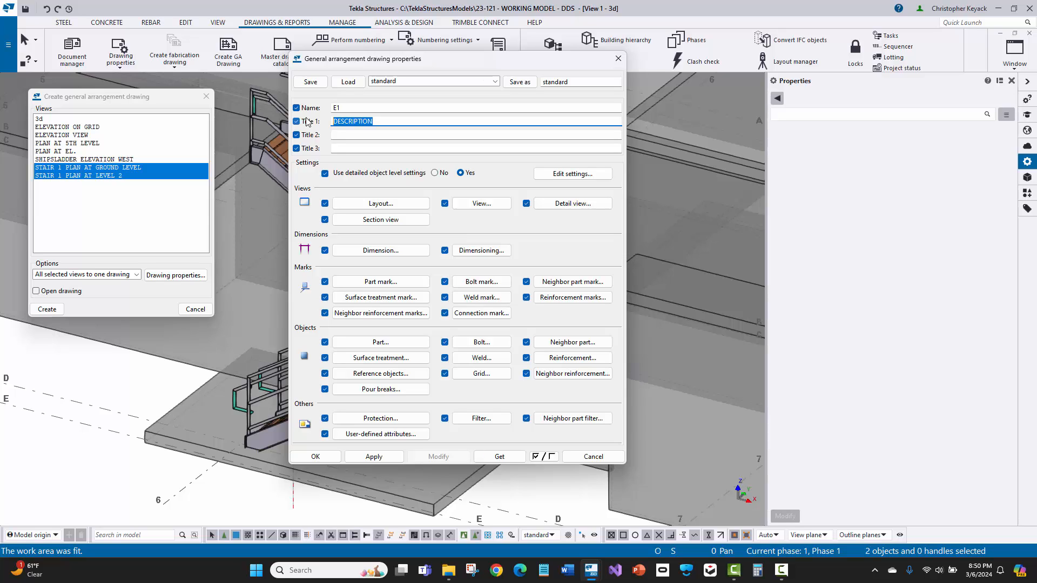
type("STAIR 1 PLAN DRAWING")
left_click(313, 457)
left_click(43, 292)
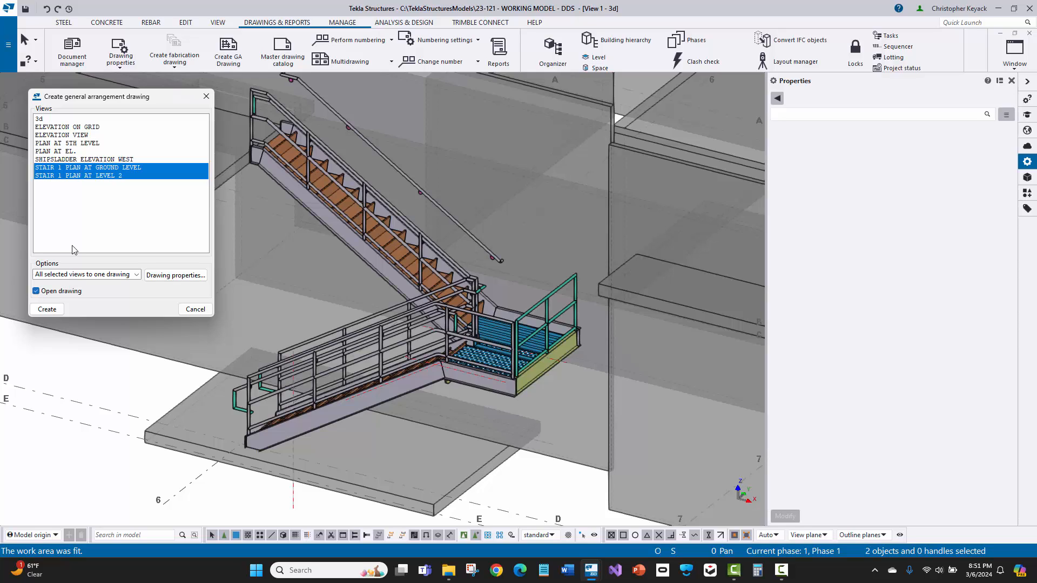
left_click(51, 309)
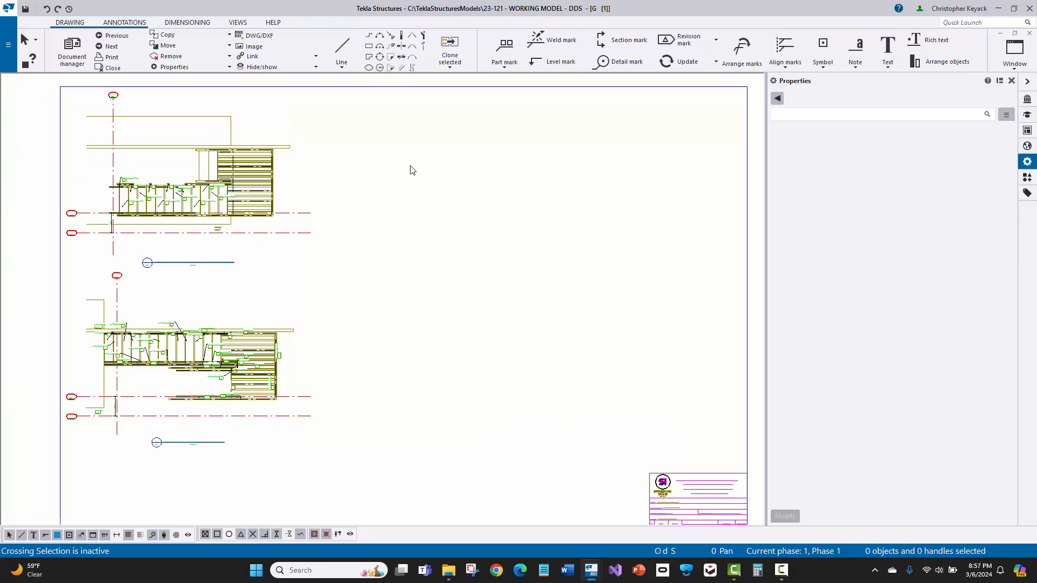
- Open the drawing properties of the new E1 drawing and check its detailed object level settings
double_click(422, 153)
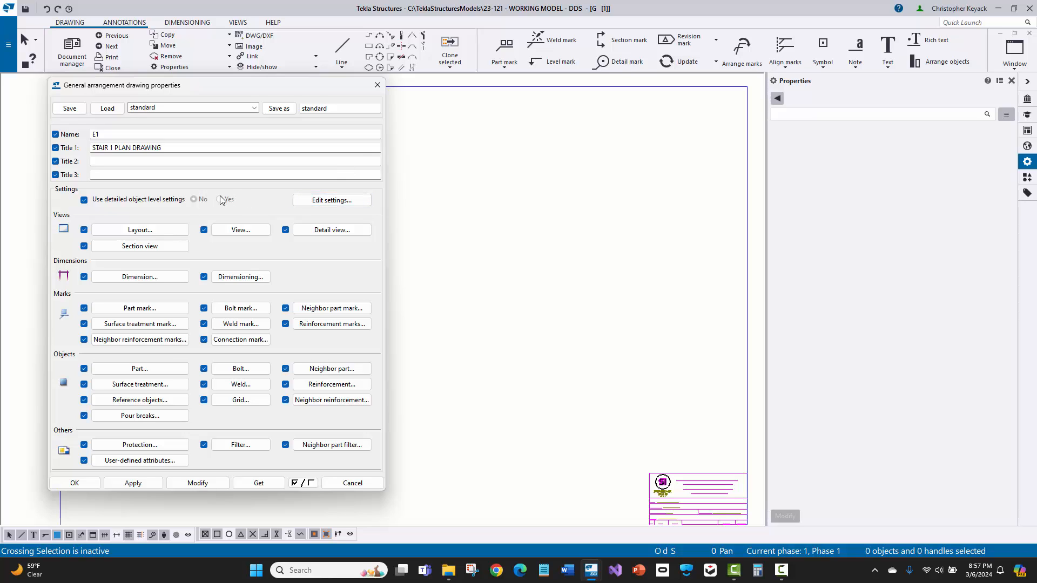
left_click(314, 199)
left_click(503, 374)
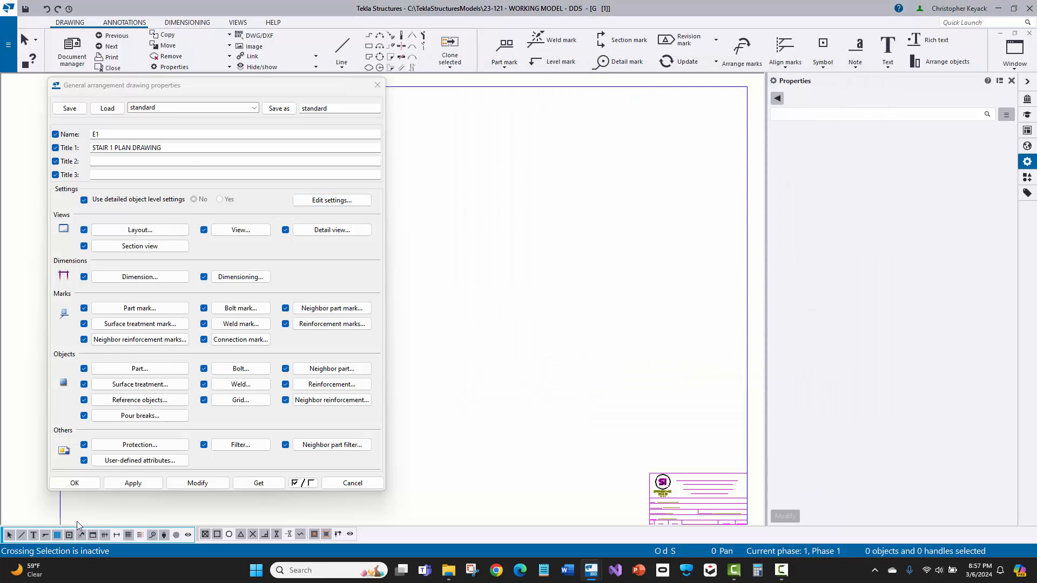
left_click_drag(162, 84, 467, 96)
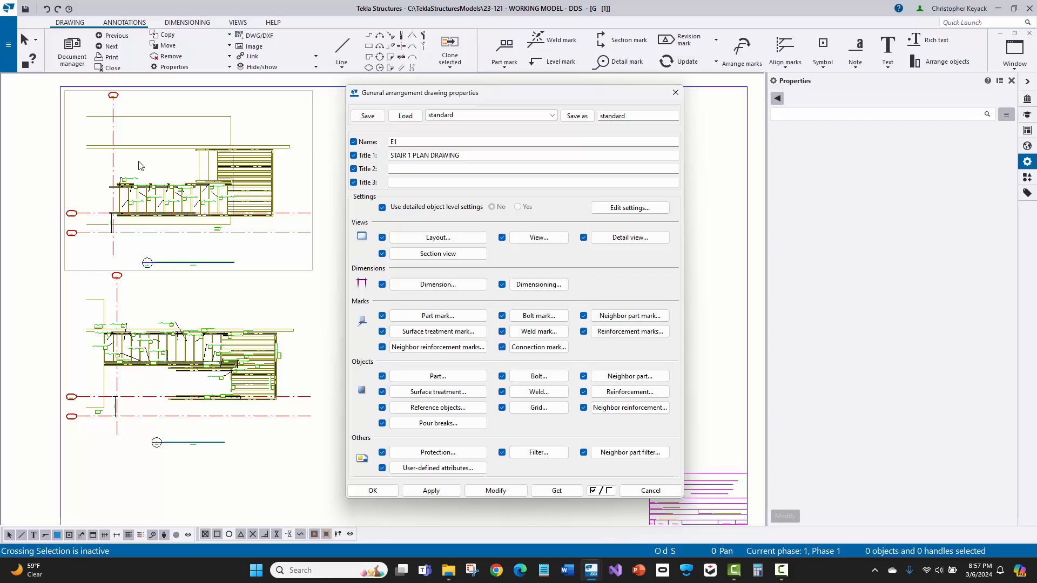
- Open the part mark properties beside the drawing, keeping the tread marks in the ground level plan in sight
scroll(135, 189, "up", 3)
scroll(117, 240, "up", 3)
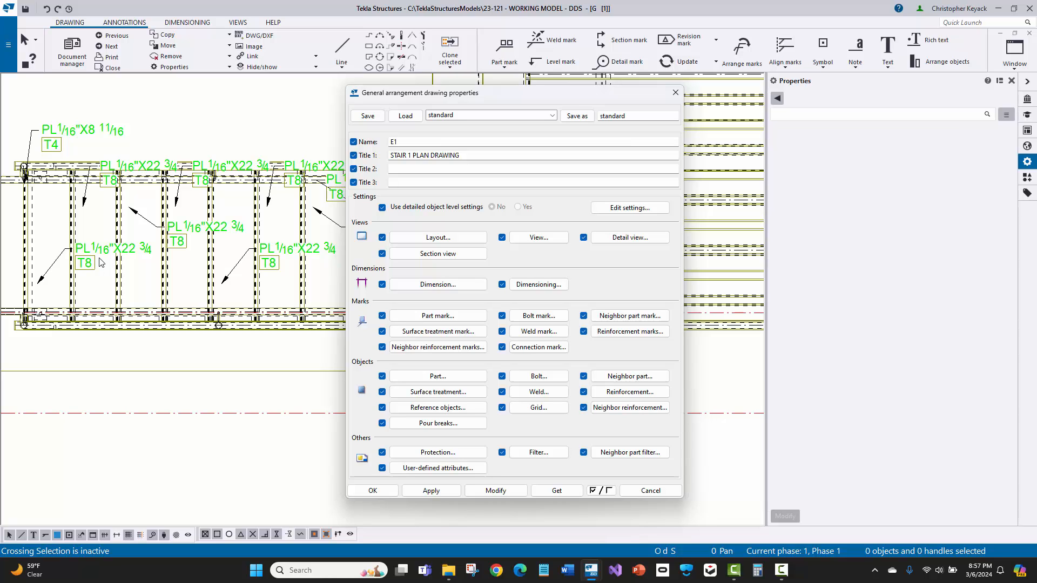
left_click(437, 316)
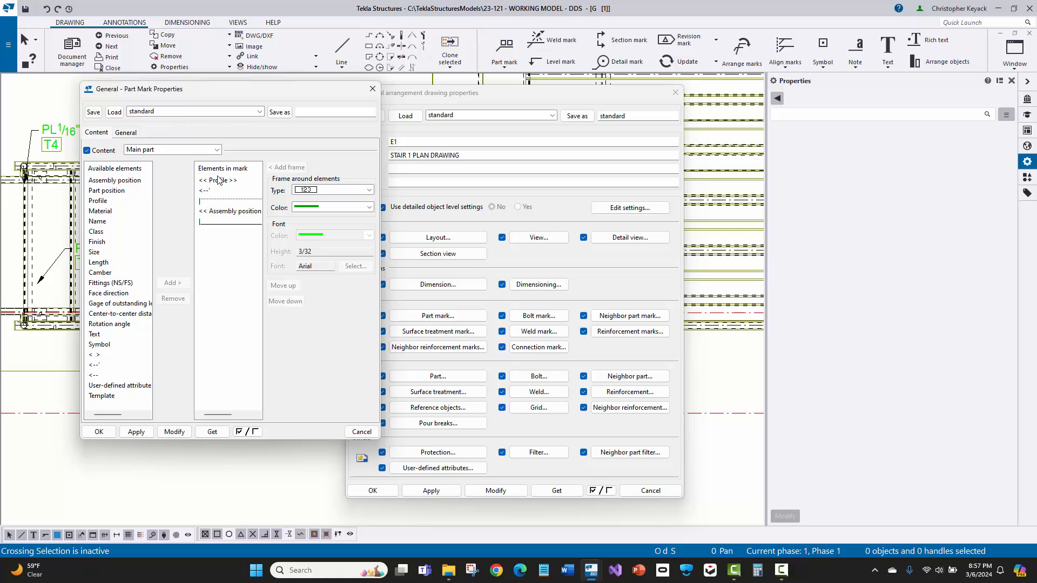
left_click_drag(210, 89, 180, 90)
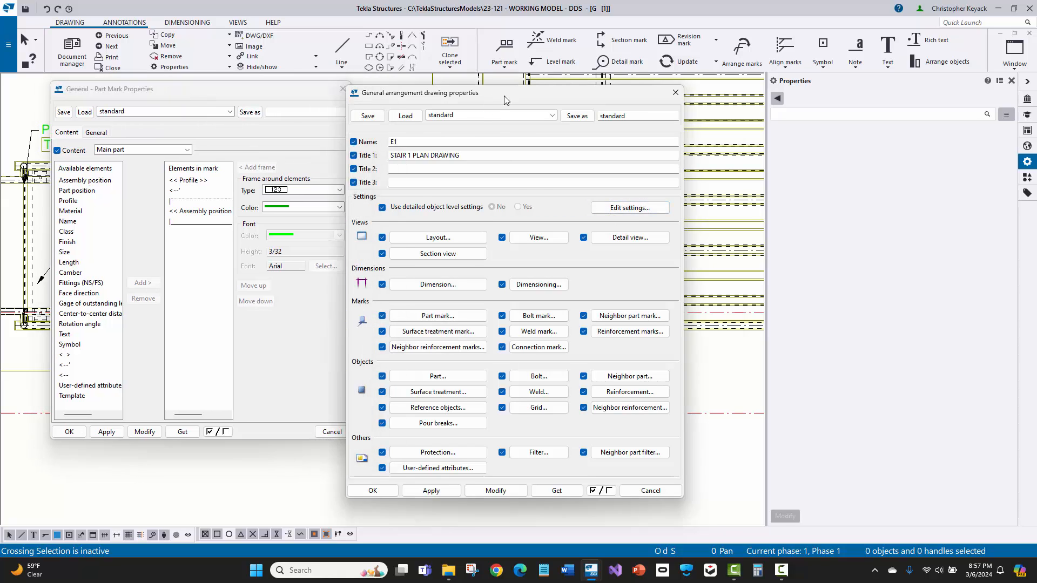
left_click_drag(486, 92, 739, 110)
scroll(407, 191, "down", 4)
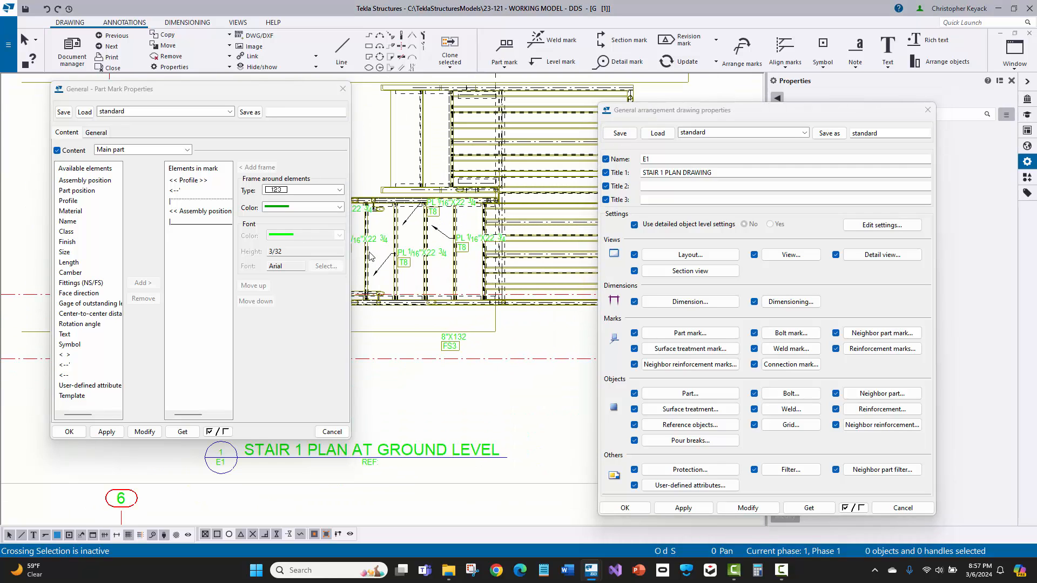
- Compare the profile, line break and assembly position elements of the part mark settings with the tread and slab marks in the ground level plan
left_click(196, 182)
left_click(181, 190)
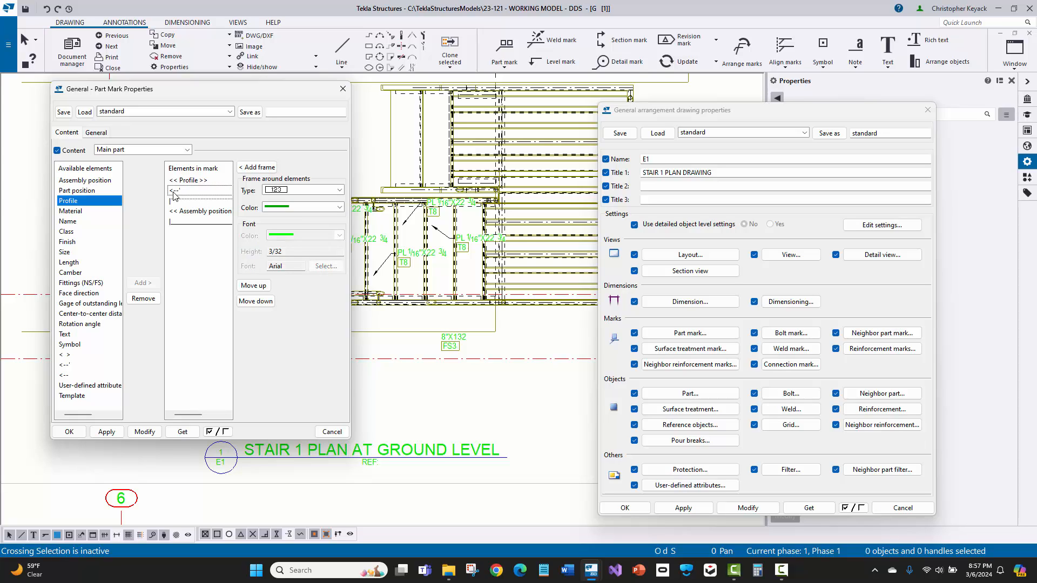
left_click(194, 212)
scroll(472, 241, "up", 3)
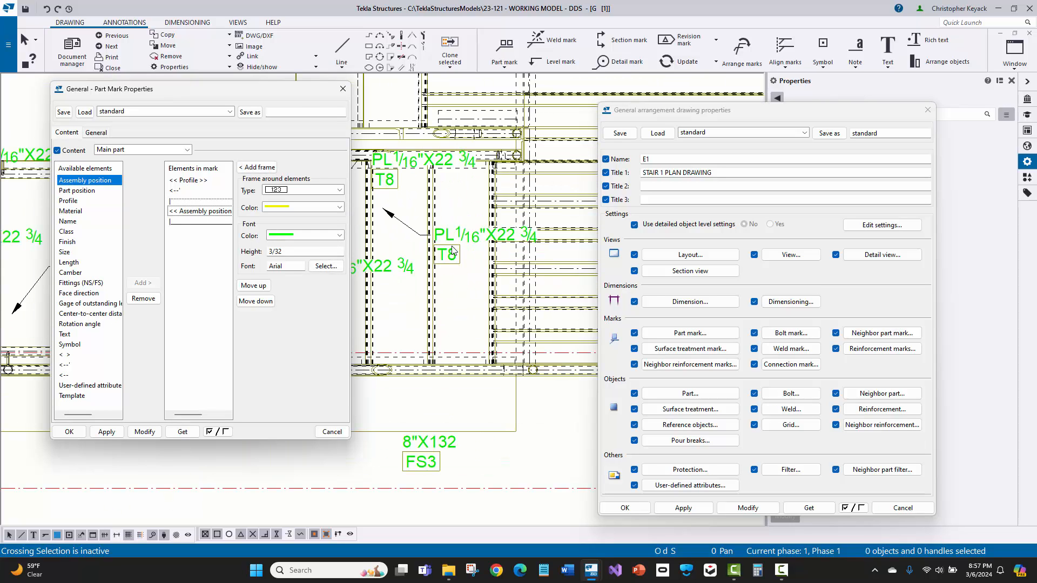
middle_click_drag(393, 442, 398, 379)
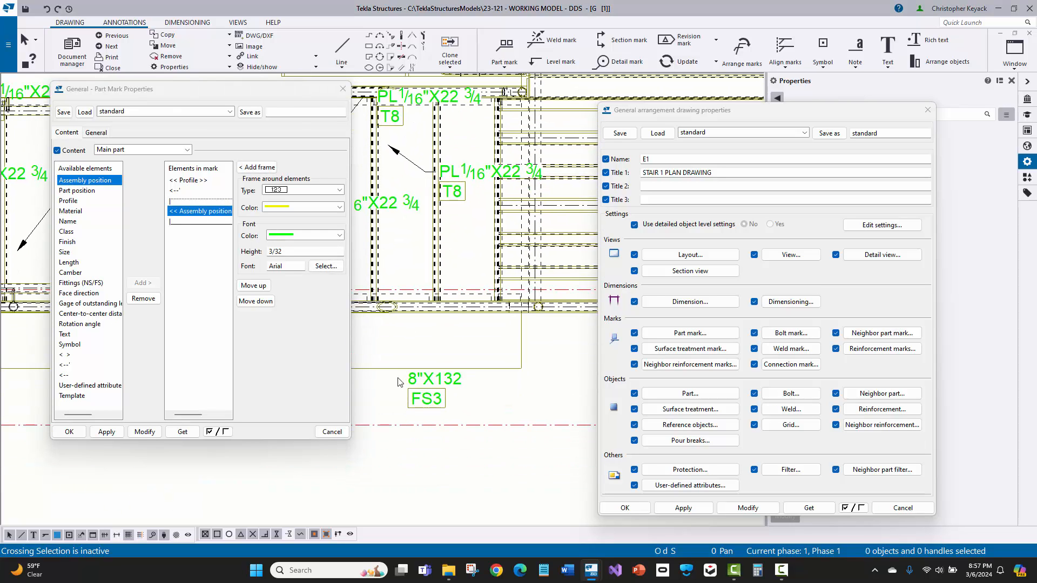
left_click(429, 392)
left_click(453, 176)
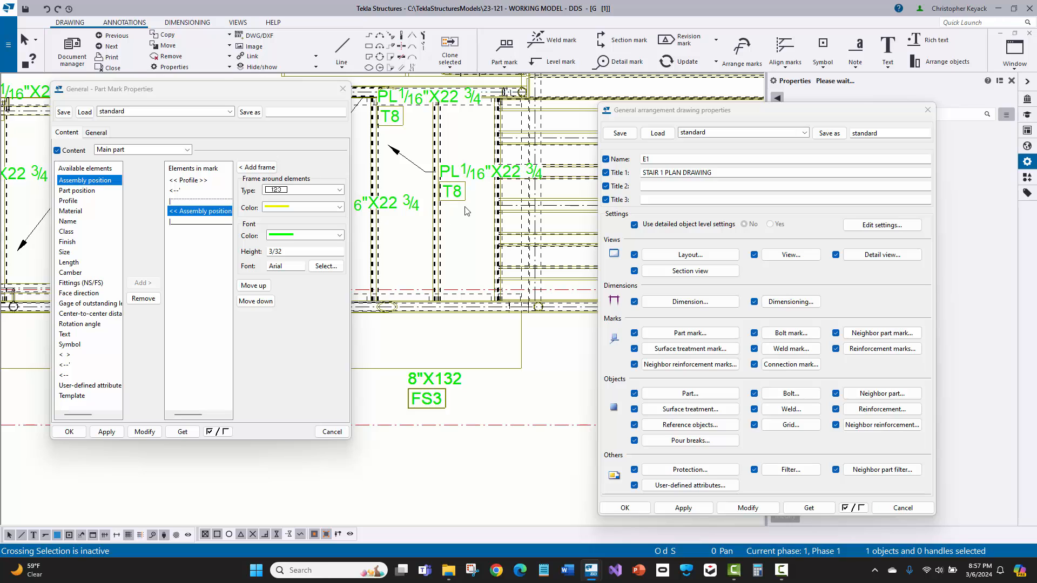
scroll(480, 199, "down", 2)
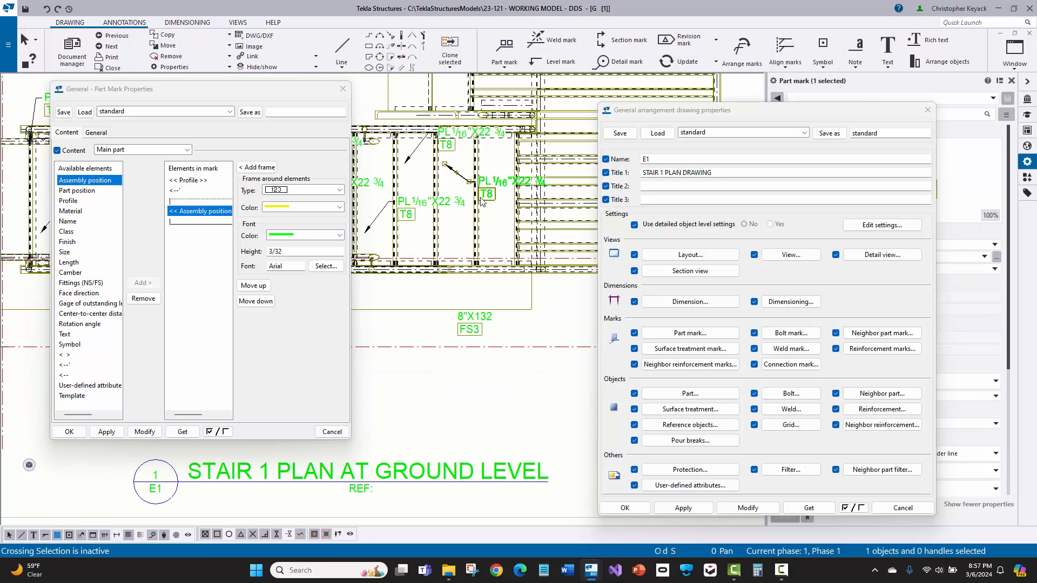
- Check the profile and assembly position in the tread marks along the ground level stair run, and close the part mark properties
middle_click_drag(442, 210, 552, 207)
mouse_move(466, 202)
middle_mouse_down()
mouse_move(562, 209)
mouse_move(531, 207)
middle_mouse_up()
scroll(421, 123, "up", 3)
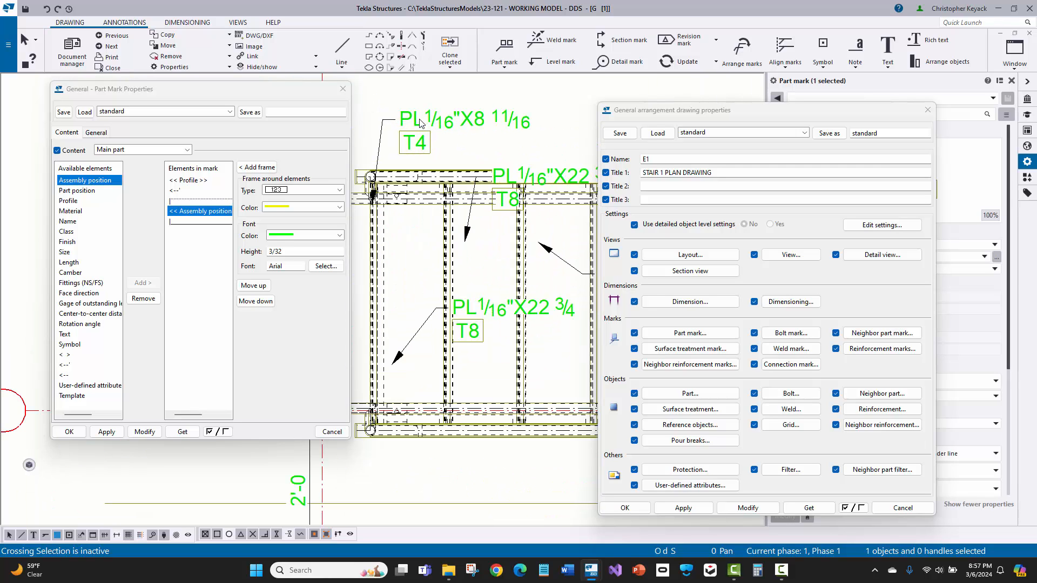
scroll(419, 126, "down", 2)
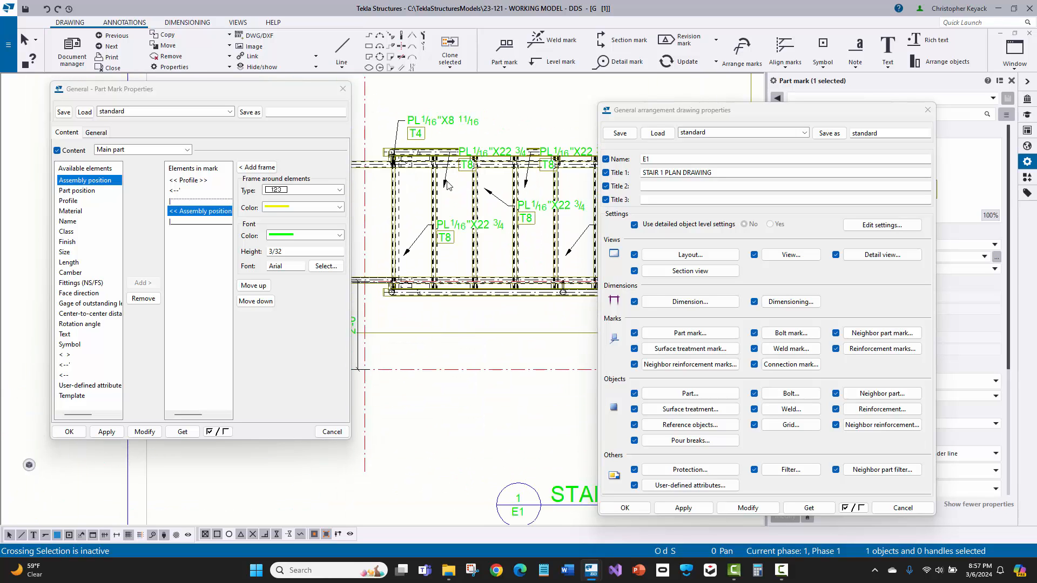
scroll(444, 176, "down", 2)
middle_click_drag(517, 168, 436, 178)
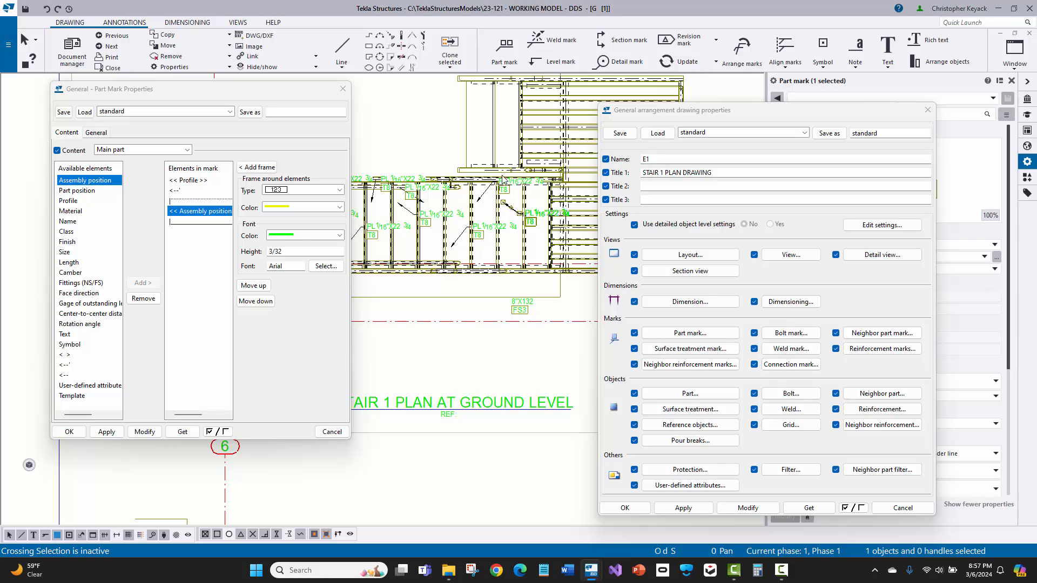
scroll(501, 175, "up", 2)
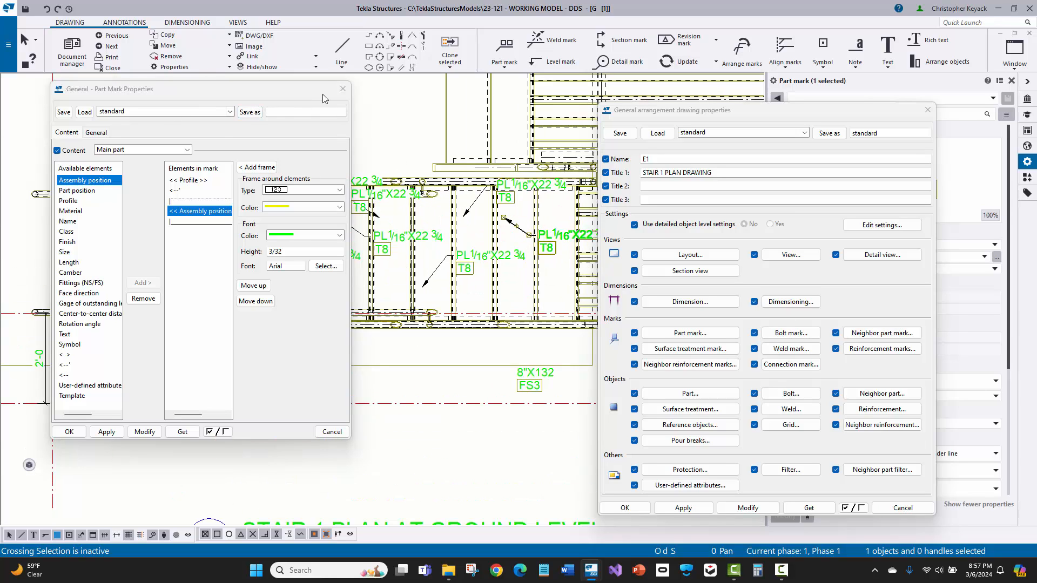
left_click(343, 89)
scroll(305, 189, "down", 2)
middle_click_drag(305, 189, 272, 254)
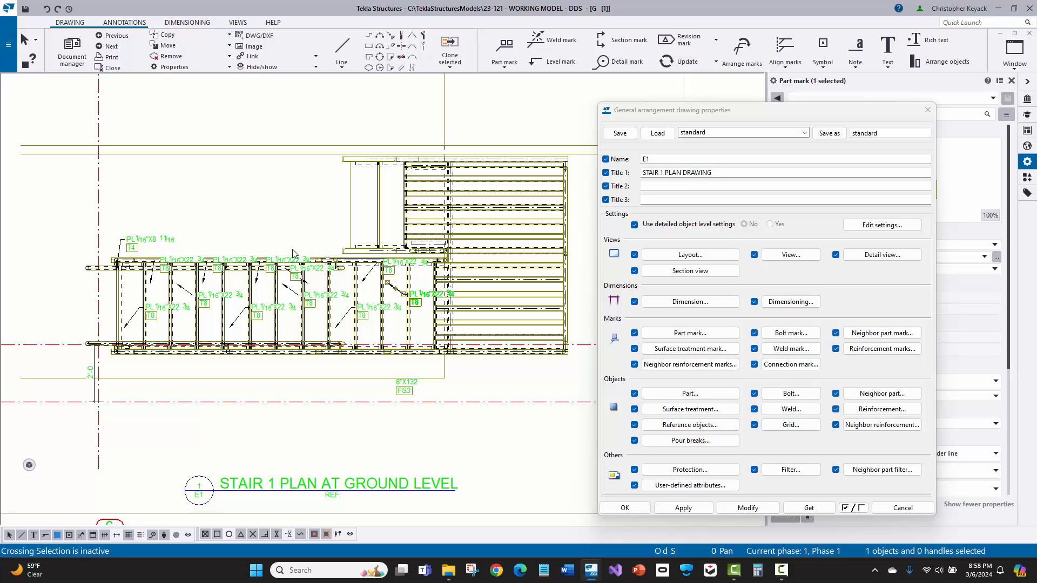
- Open the part properties of the drawing and apply the Symbol representation to the parts
left_click(666, 394)
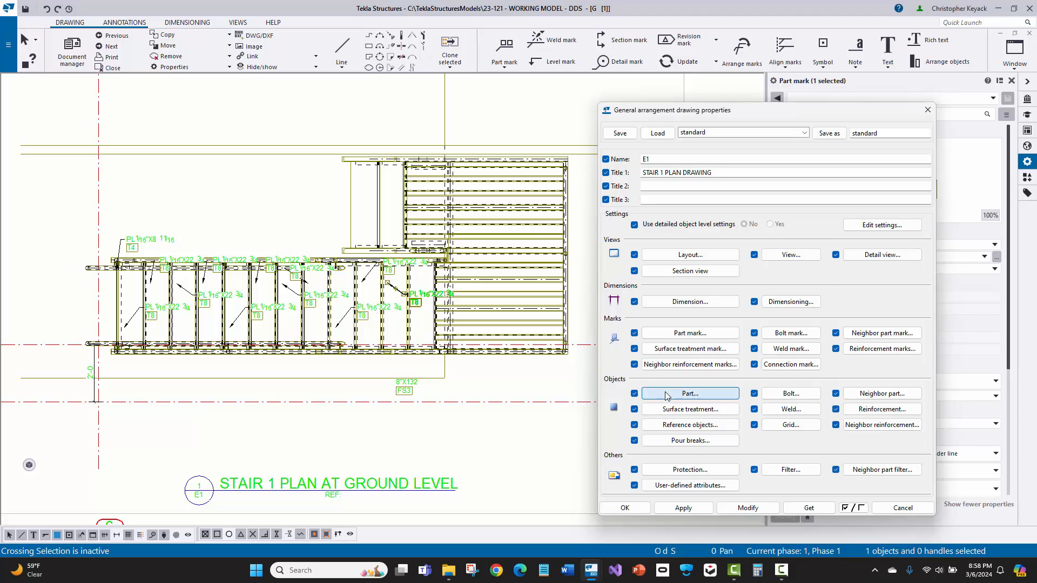
left_click(718, 198)
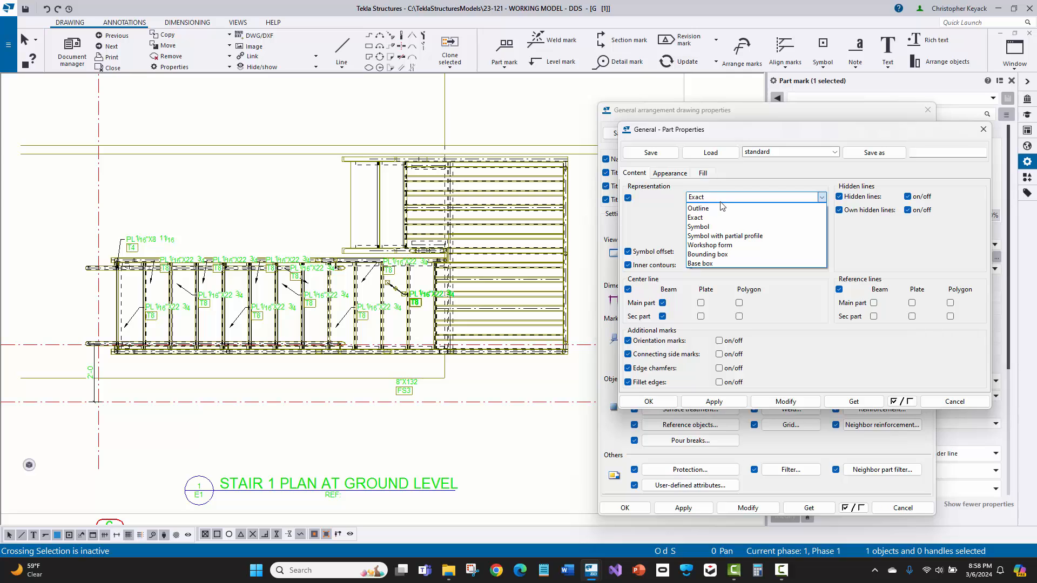
left_click(716, 227)
left_click(777, 403)
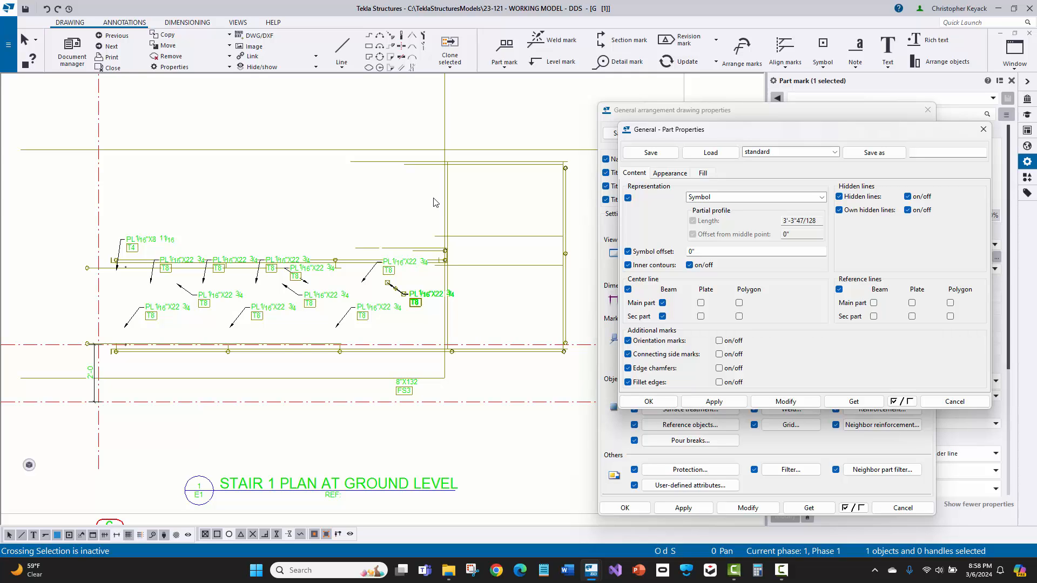
- Return the part representation to Exact and apply it to the drawing
left_click(731, 199)
left_click(729, 216)
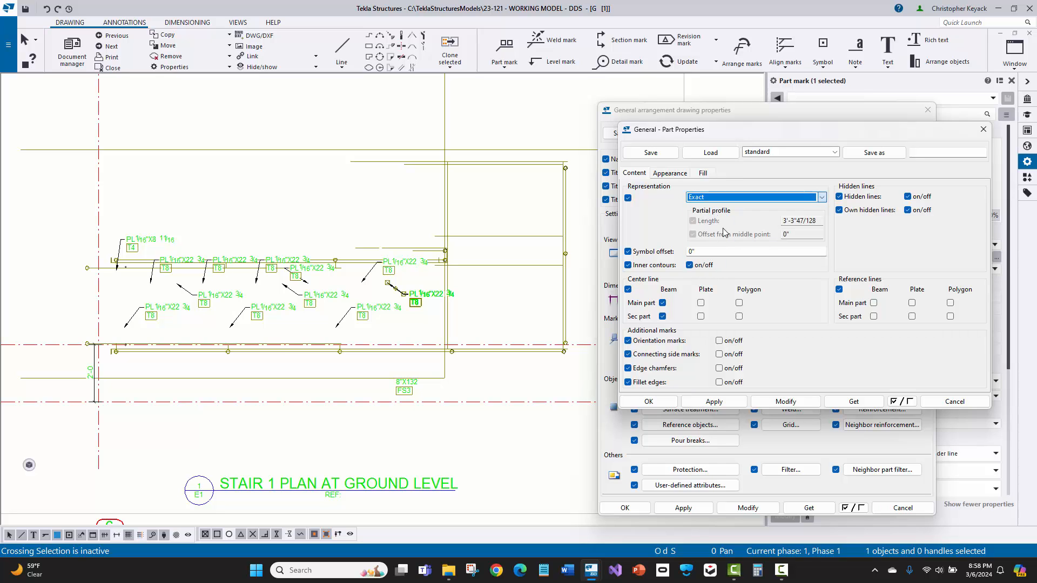
left_click(786, 402)
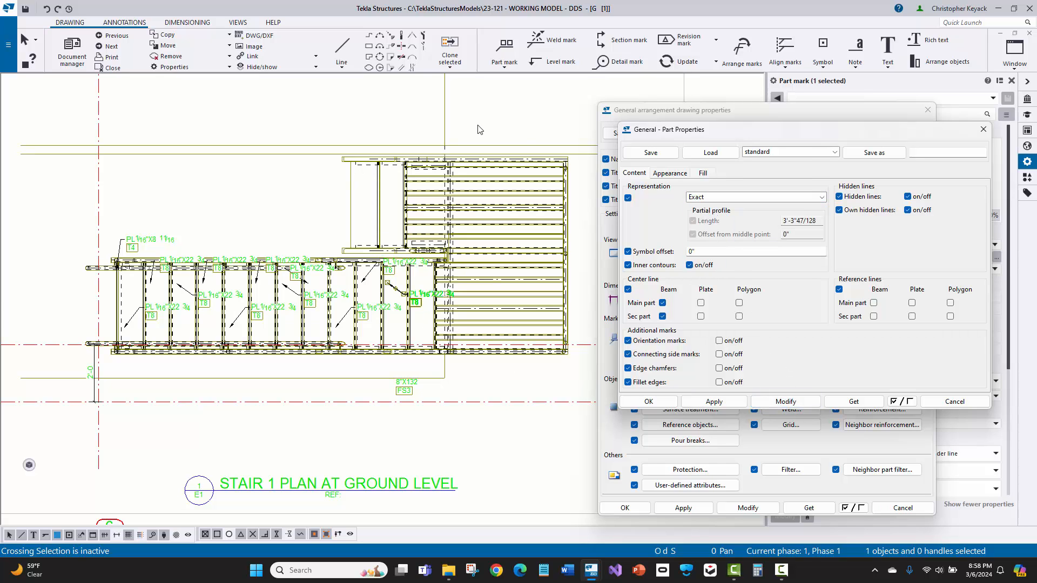
- Turn off hidden lines and own hidden lines for the parts and apply the change to the drawing
scroll(485, 194, "up", 3)
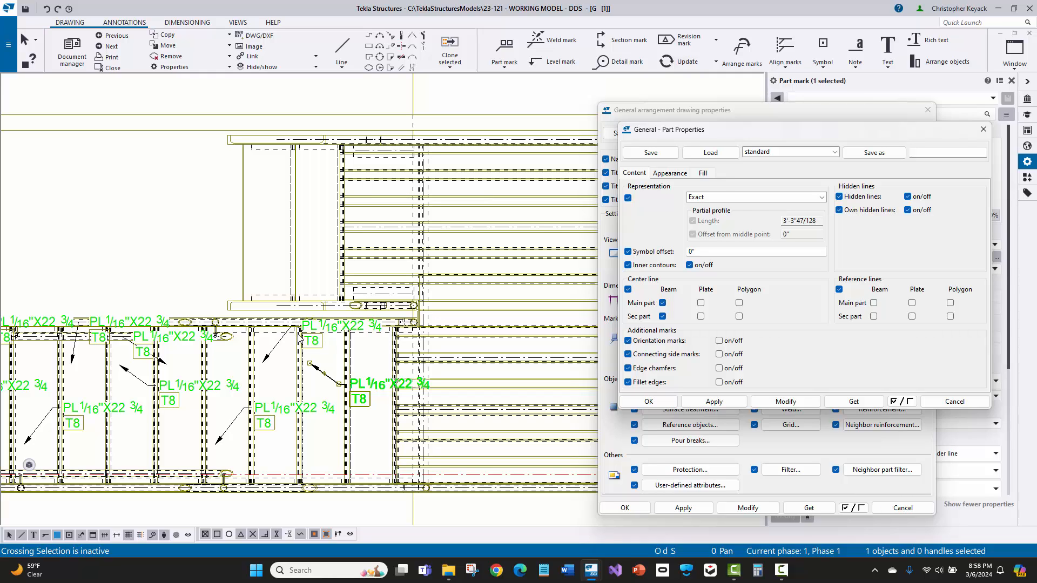
left_click(915, 197)
left_click(913, 211)
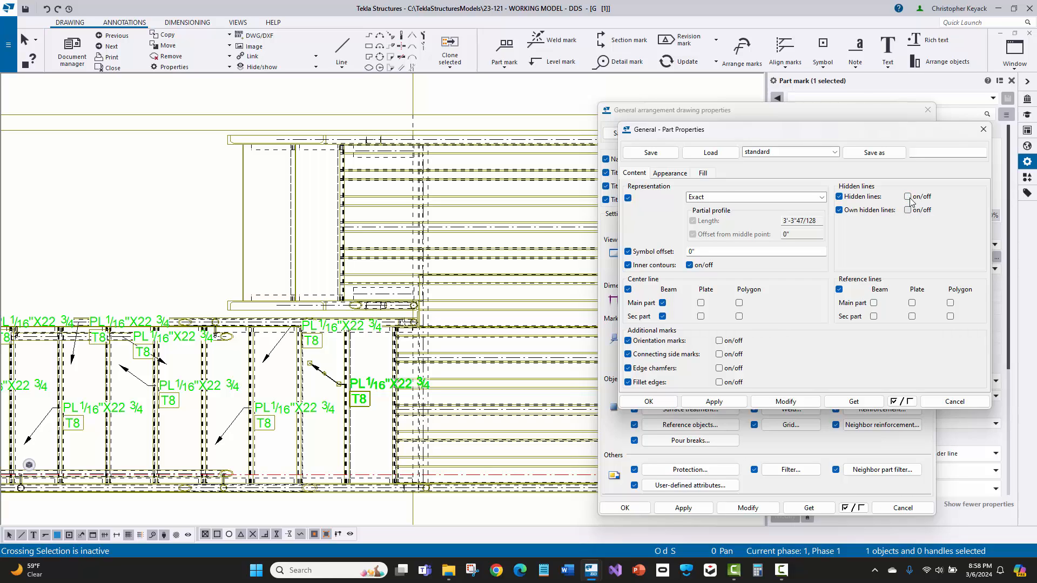
left_click(791, 400)
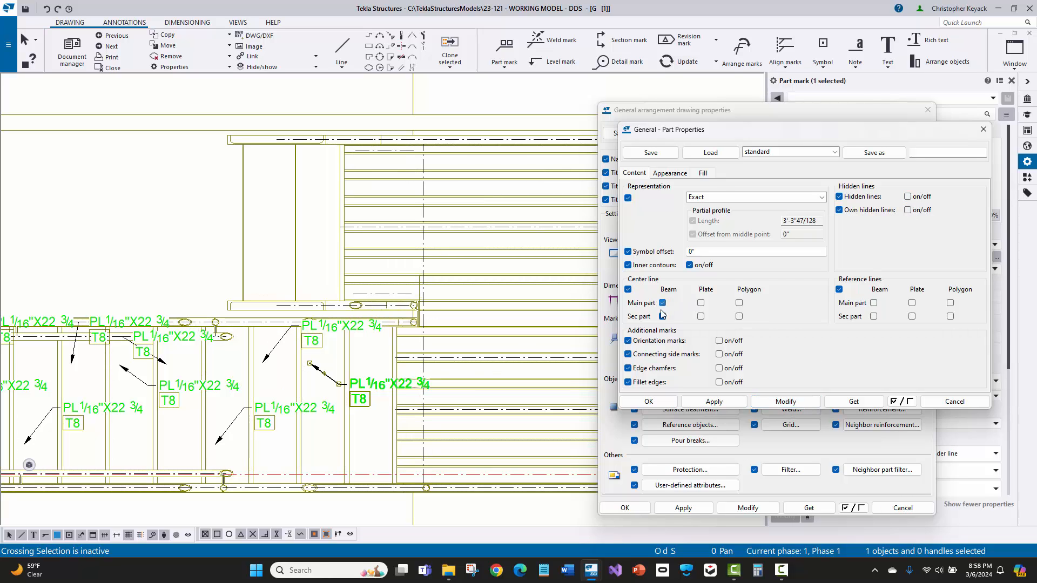
- Turn off the beam center lines for main and secondary parts and apply the change to the stair plan
left_click(662, 303)
left_click(786, 401)
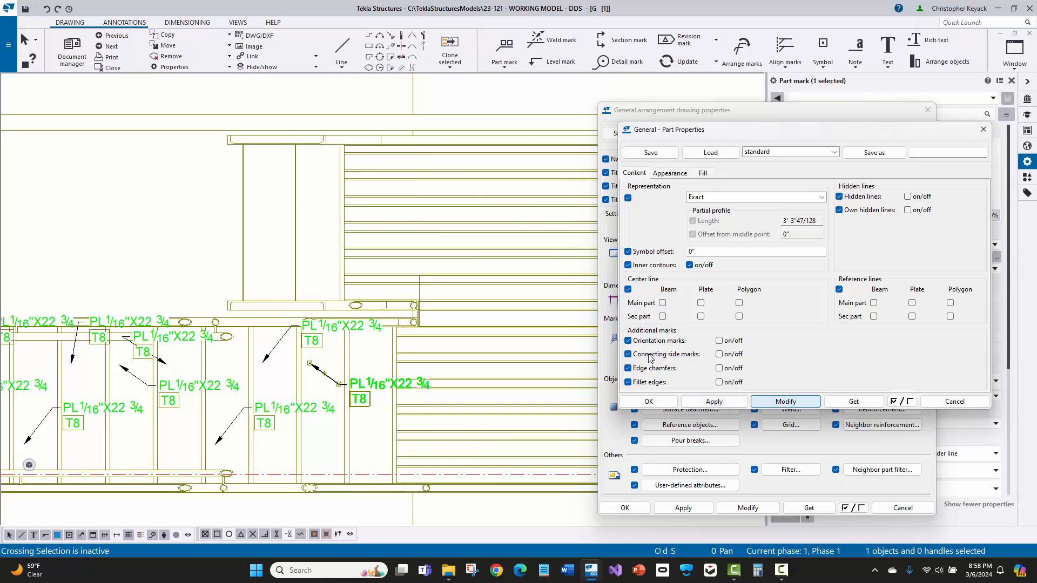
scroll(291, 196, "down", 2)
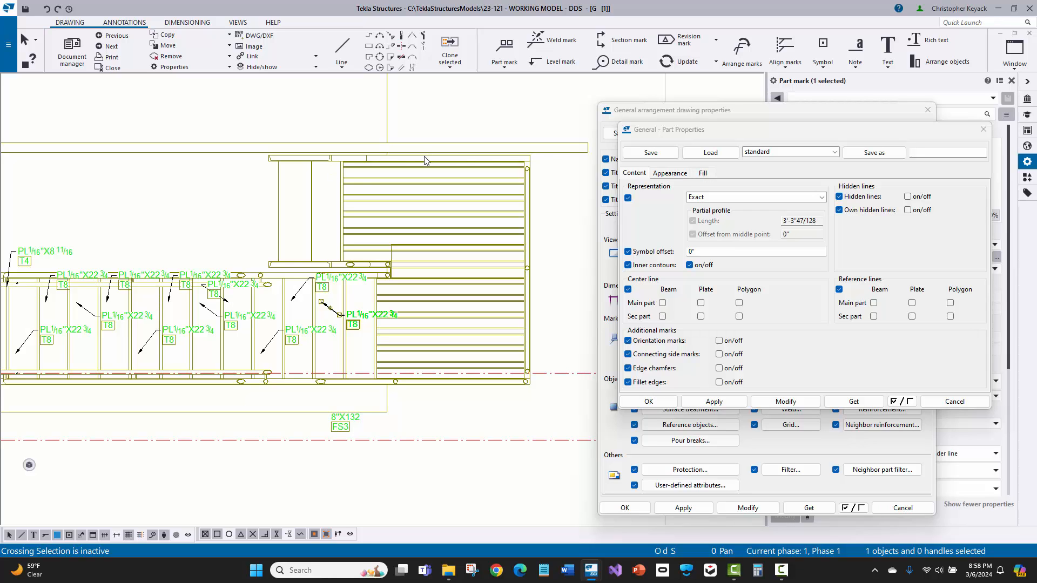
scroll(358, 178, "up", 1)
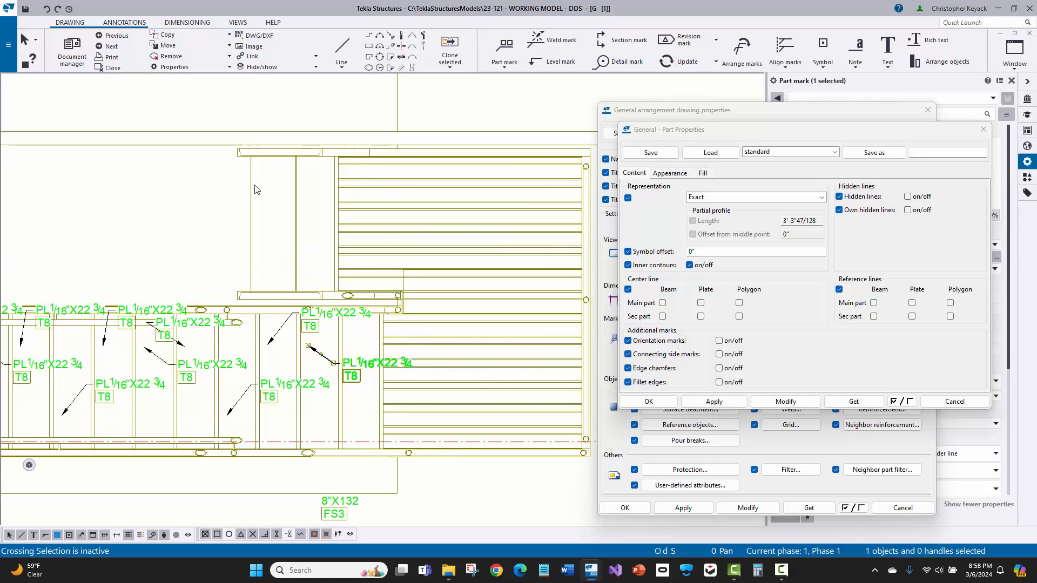
- Undo the hidden line and center line changes and close the part properties without keeping them
left_click(197, 192)
left_click(971, 402)
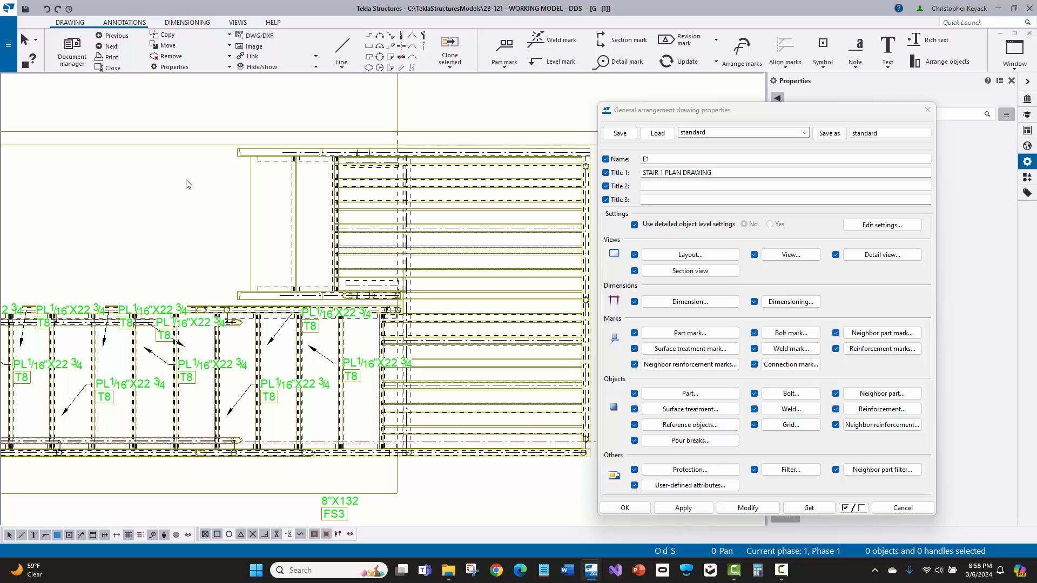
scroll(193, 175, "down", 2)
middle_click_drag(182, 161, 328, 131)
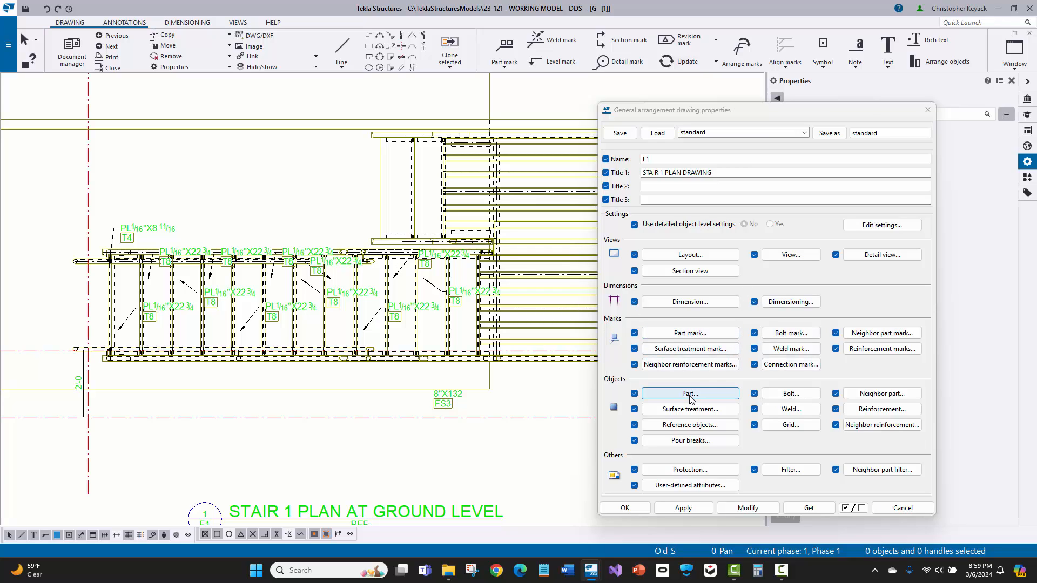
- Open the bolt mark properties and look through the ground level stair plan for a bolt to mark
left_click(815, 336)
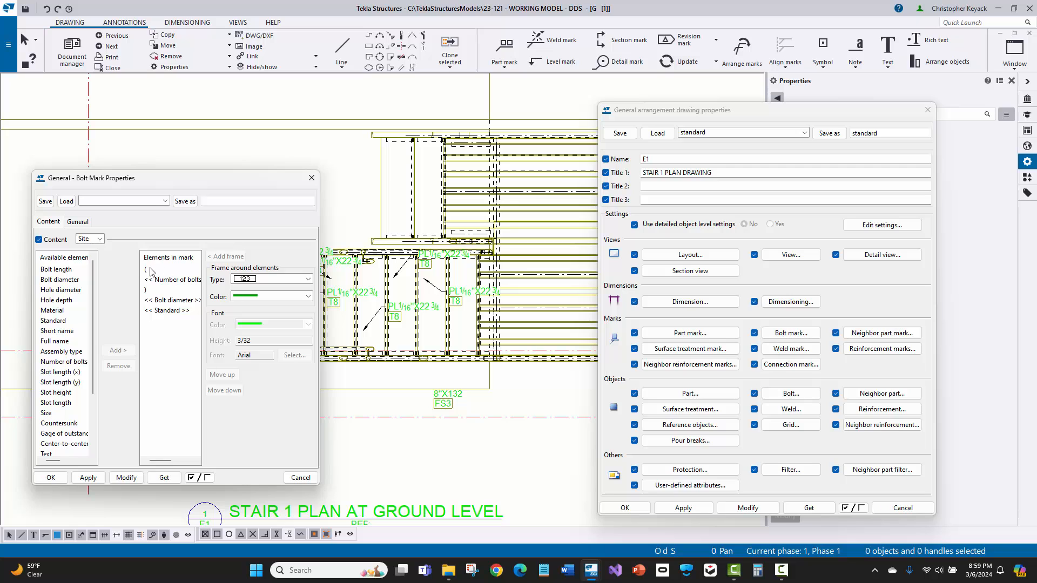
scroll(476, 253, "up", 5)
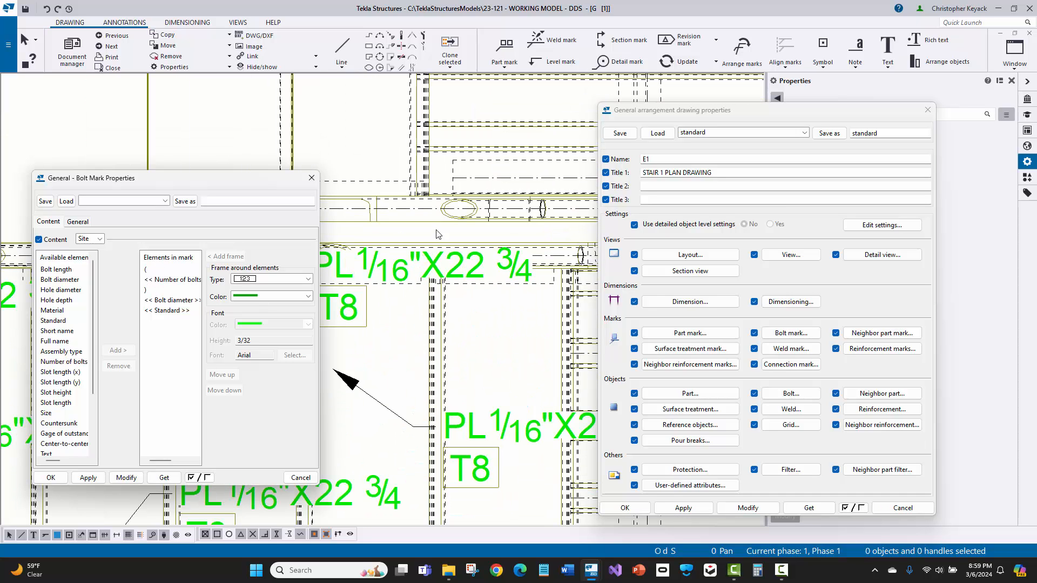
scroll(426, 323, "down", 2)
middle_click_drag(427, 322, 424, 394)
middle_click_drag(461, 246, 461, 318)
middle_click_drag(393, 172, 558, 118)
scroll(540, 115, "up", 5)
scroll(493, 135, "down", 3)
scroll(501, 168, "down", 3)
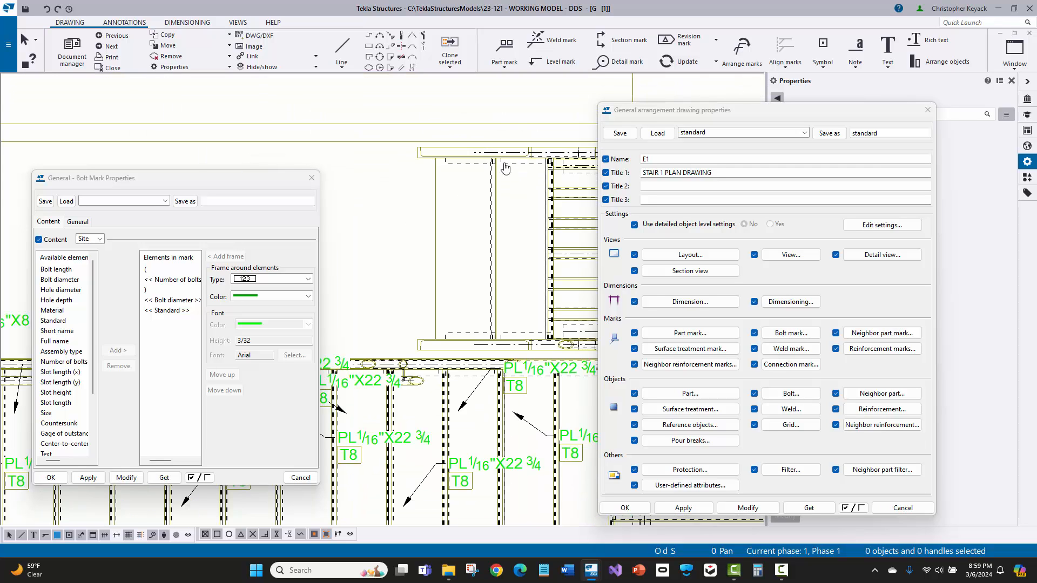
middle_click_drag(383, 258, 516, 164)
scroll(516, 164, "down", 2)
middle_click_drag(329, 194, 515, 185)
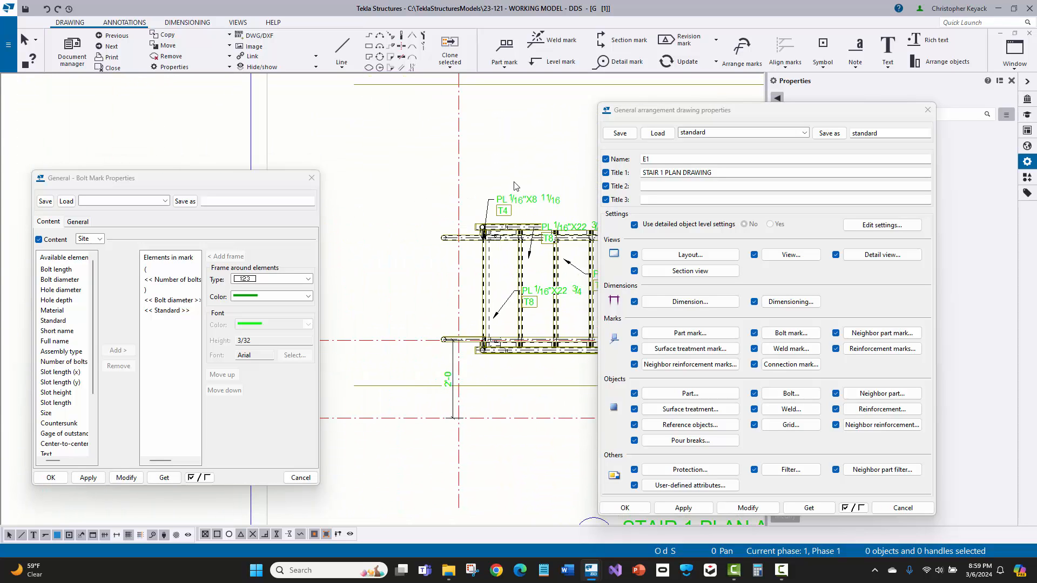
- Add a mark, using view properties, to the bolt near the T4 tread at the start of the stair
scroll(491, 208, "up", 4)
scroll(484, 269, "up", 3)
left_click(524, 296)
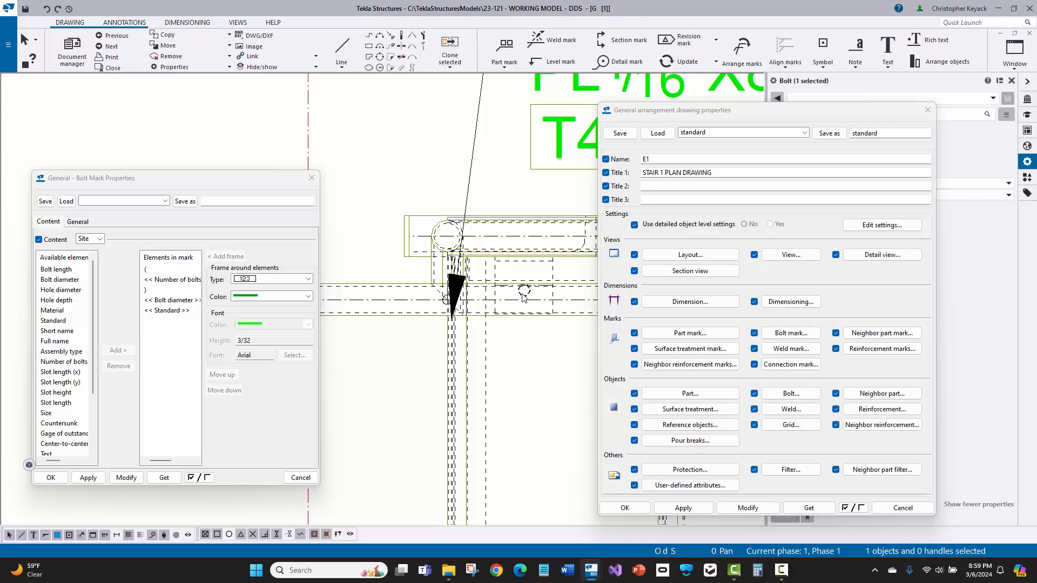
right_click(524, 297)
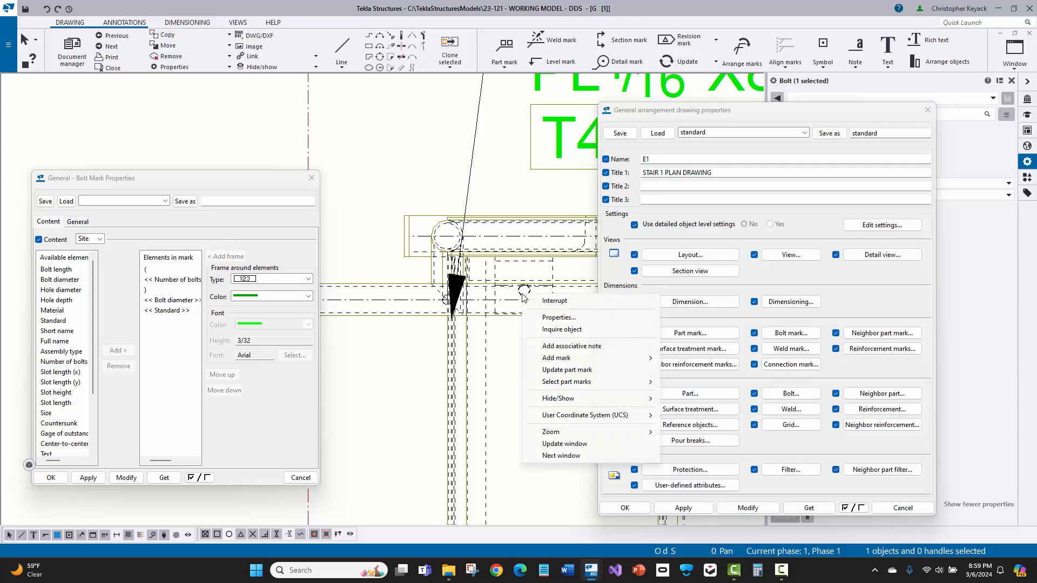
mouse_move(647, 361)
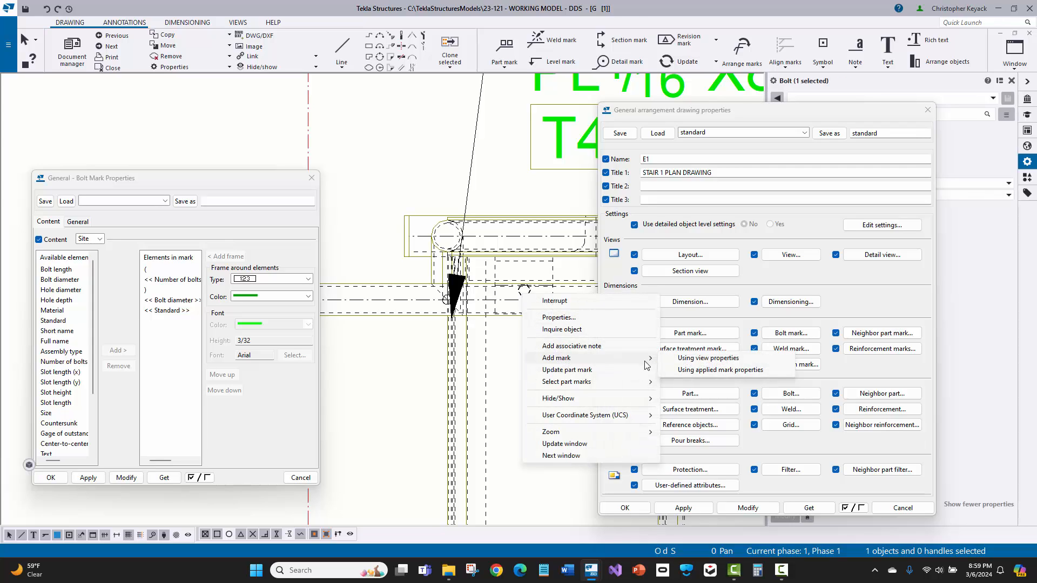
left_click(680, 359)
scroll(513, 282, "down", 3)
middle_click_drag(474, 234, 570, 143)
scroll(513, 156, "down", 3)
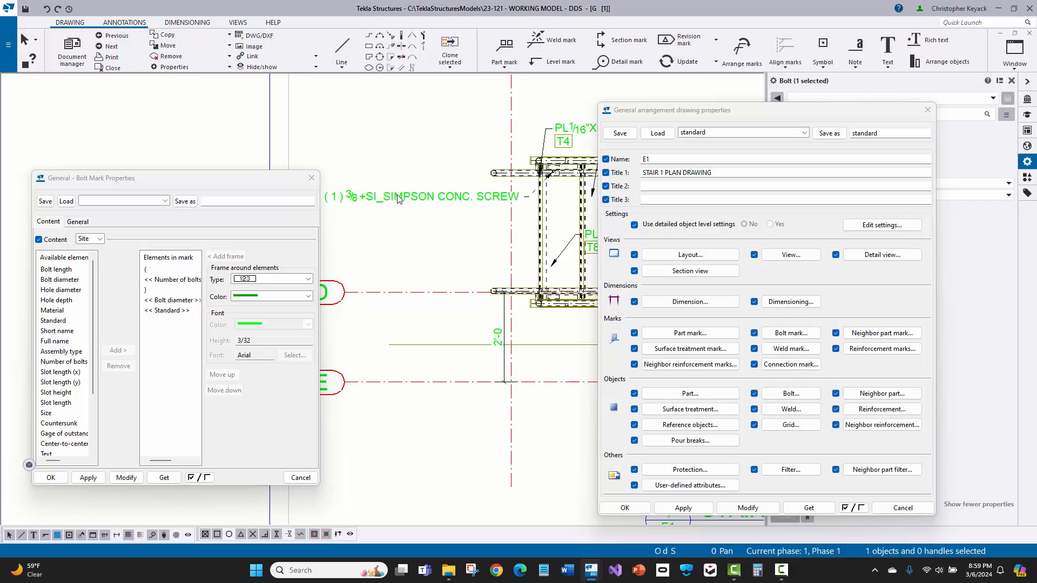
- Compare the general visibility settings of the bolt marks with those of the part marks, and close the part mark properties
left_click(77, 222)
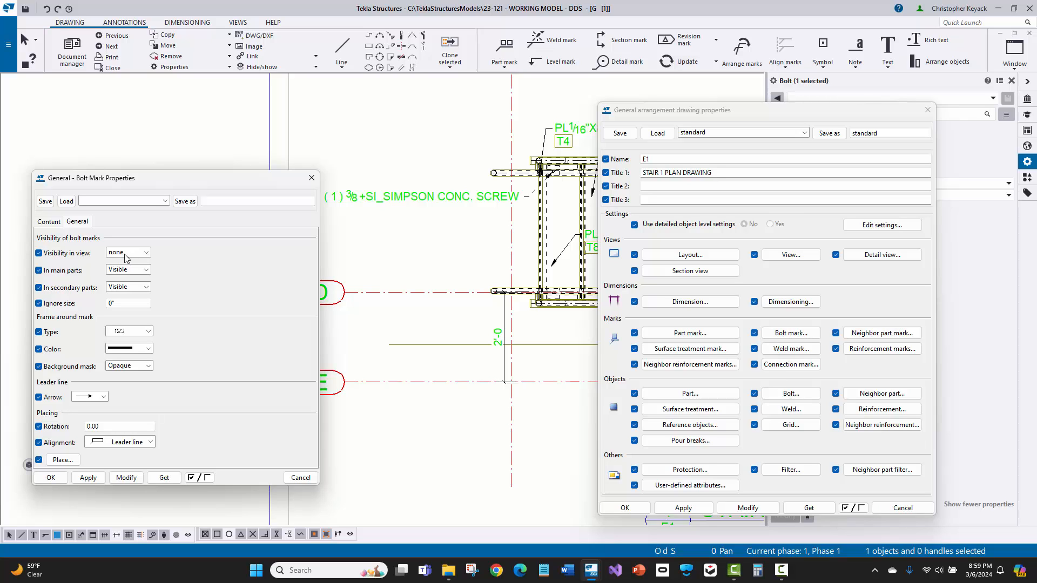
left_click(713, 329)
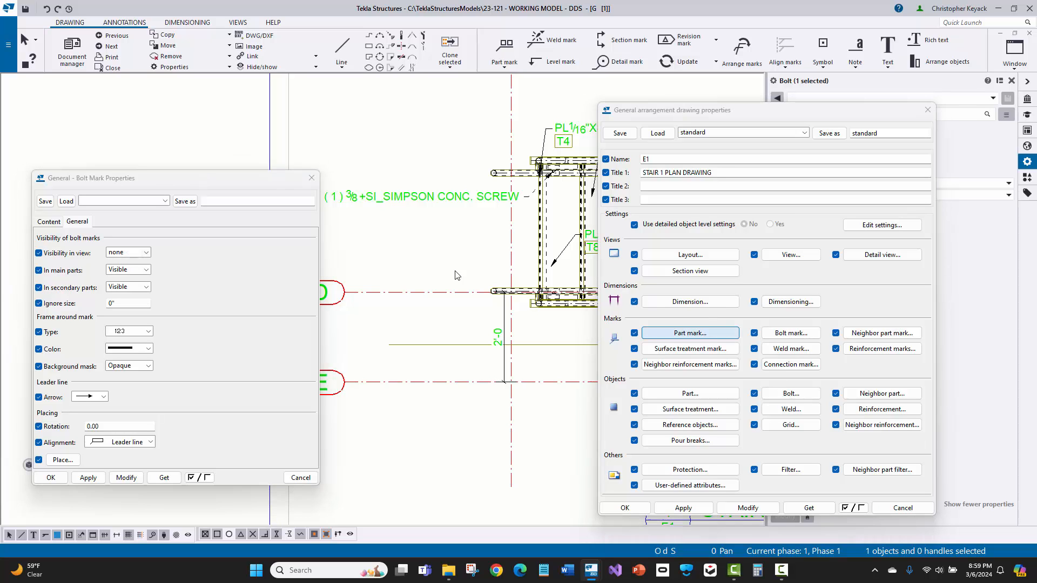
left_click_drag(204, 92, 378, 172)
left_click(270, 212)
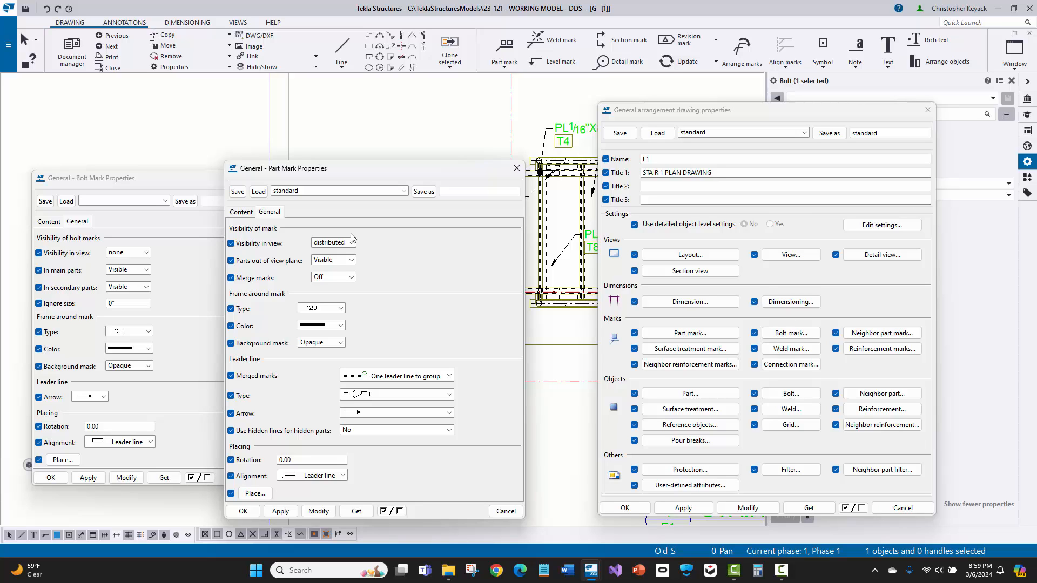
left_click(516, 168)
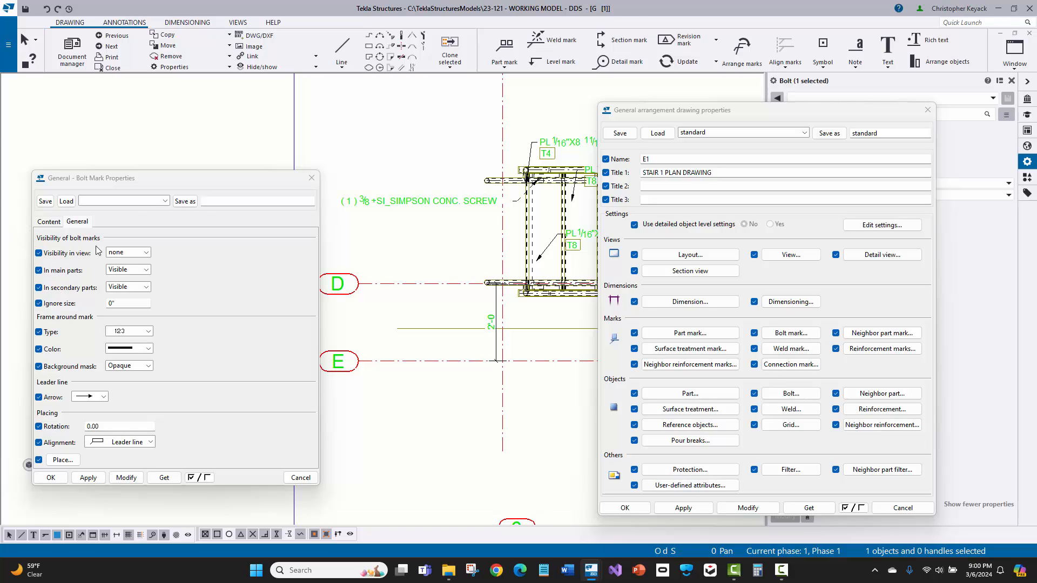
- Examine the Shop content elements of the bolt mark, including Standard, against the screw mark in the plan, and close the bolt mark properties
left_click(49, 222)
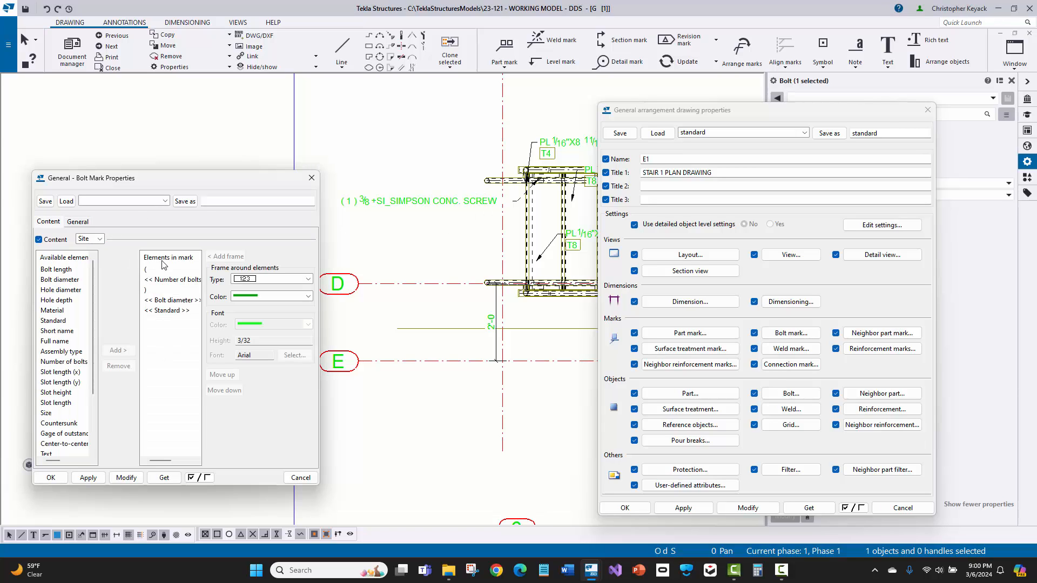
left_click(99, 238)
left_click(92, 260)
left_click(167, 310)
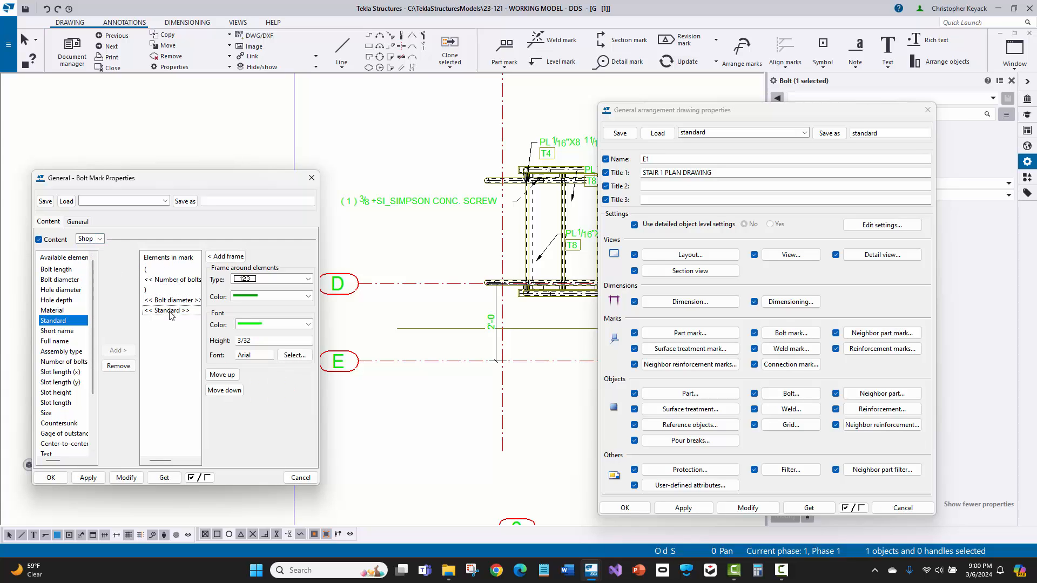
scroll(458, 209, "up", 2)
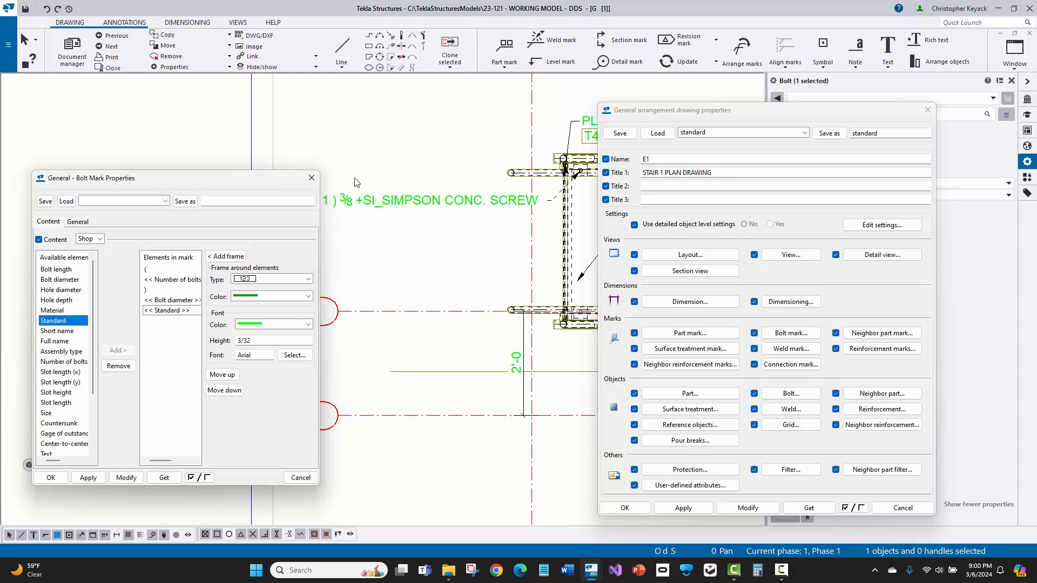
left_click(312, 178)
scroll(225, 239, "down", 3)
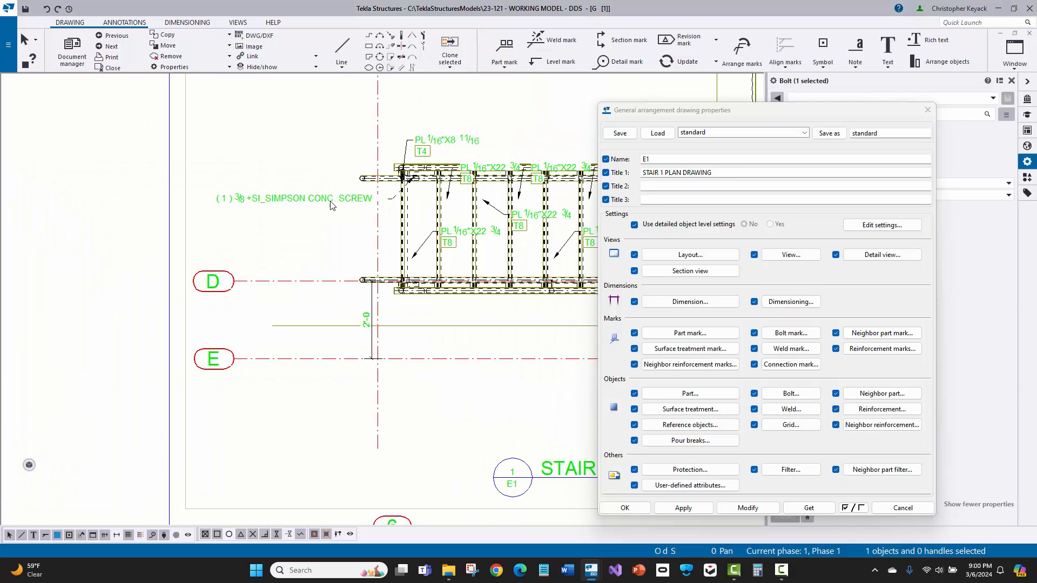
middle_click_drag(225, 238, 168, 244)
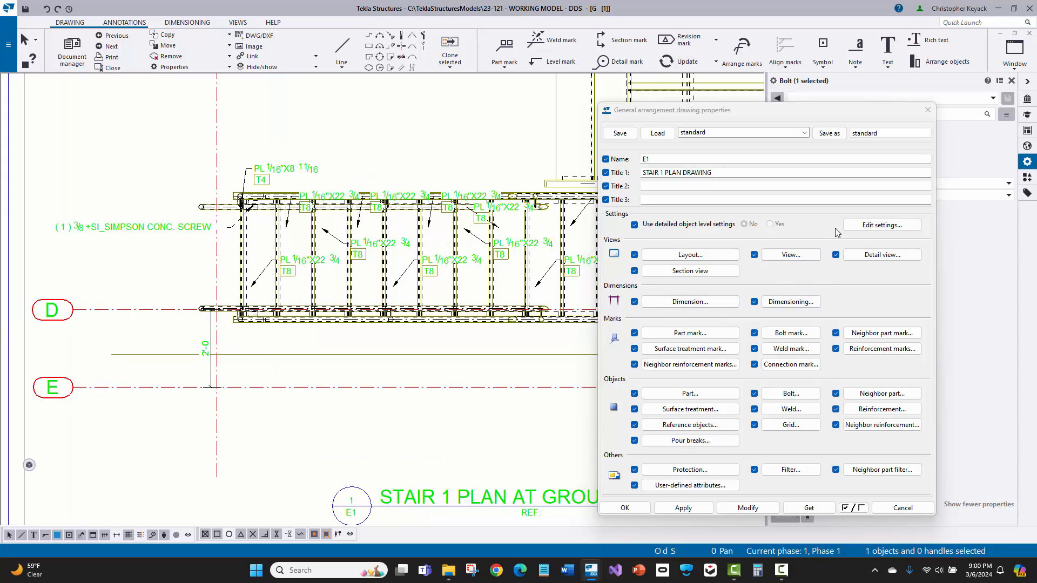
- Close the drawing properties and load the +SI_E_Plan settings into the view properties of the Stair 1 ground level plan
left_click(622, 509)
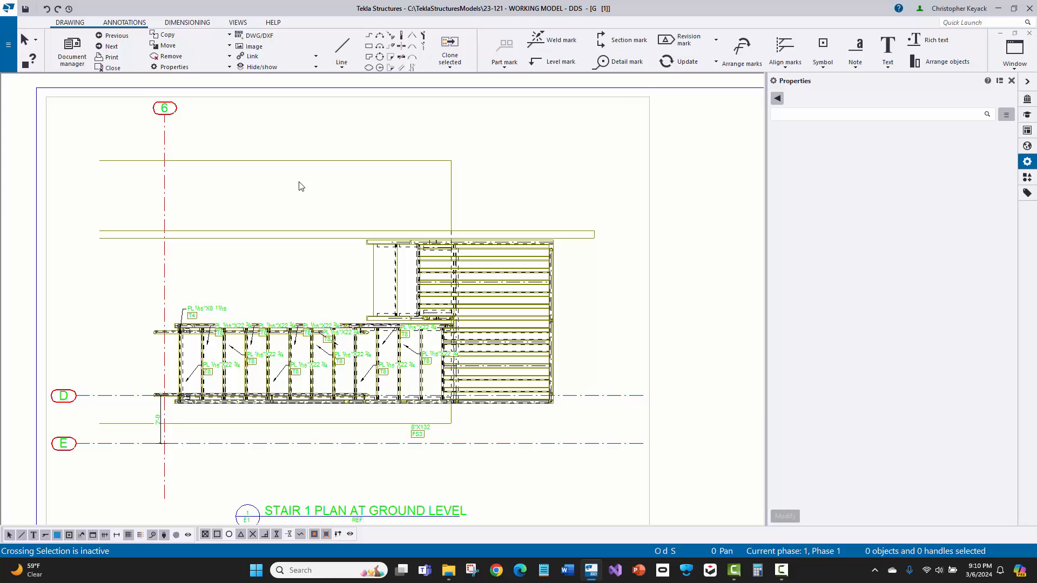
left_click(649, 156)
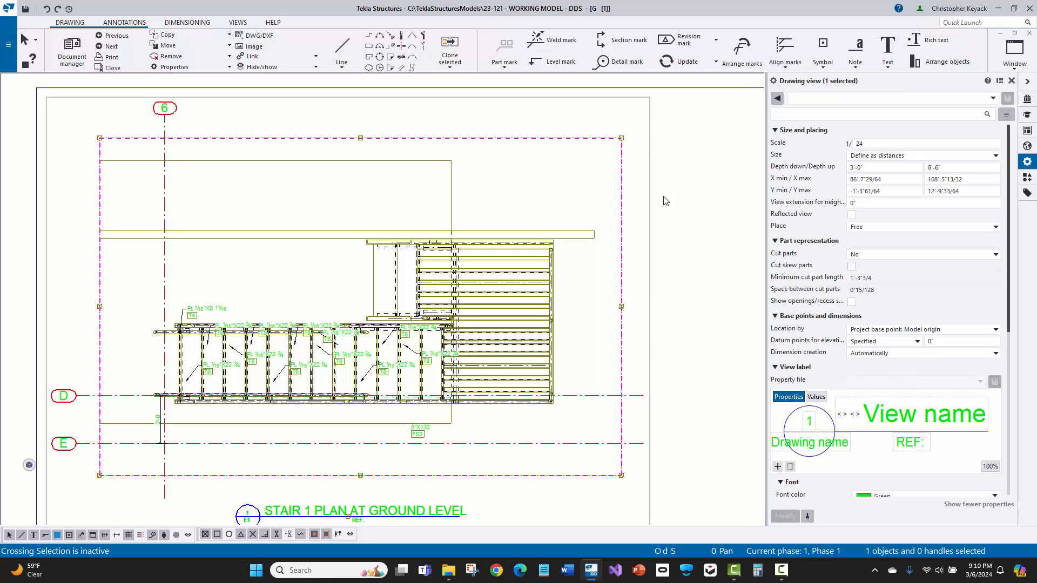
double_click(650, 150)
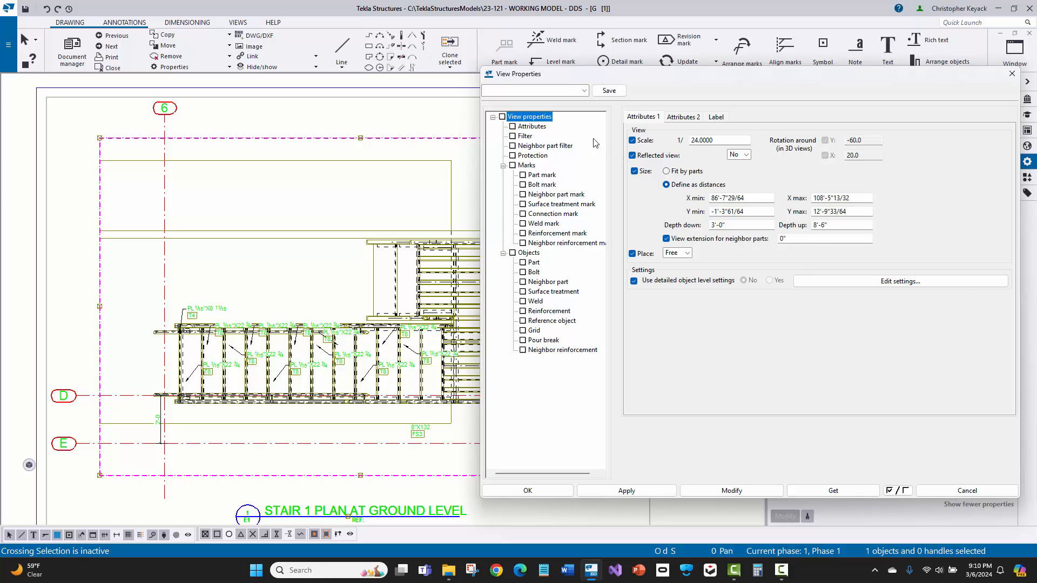
left_click(585, 90)
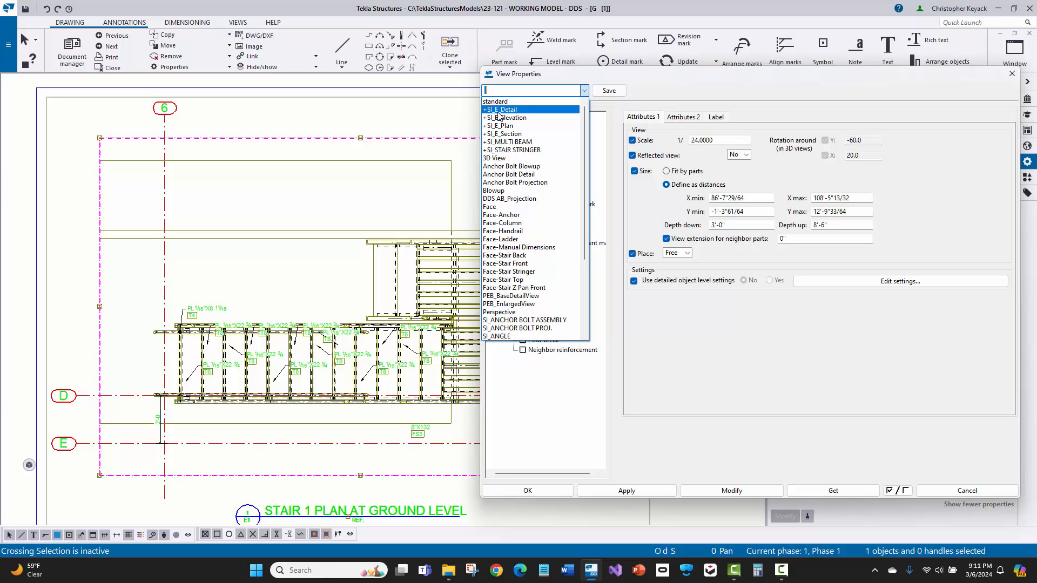
scroll(502, 162, "down", 3)
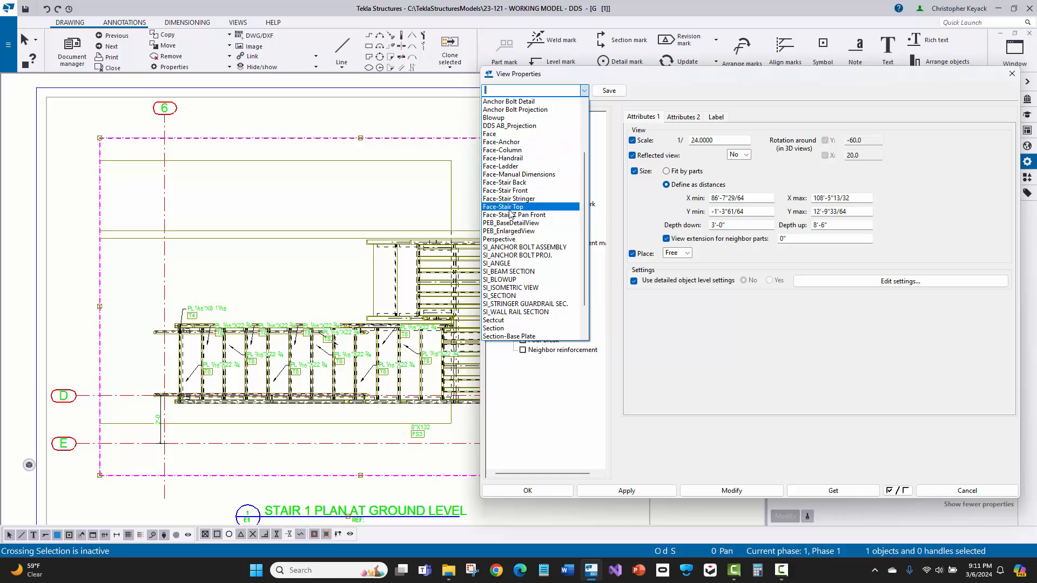
scroll(508, 211, "up", 3)
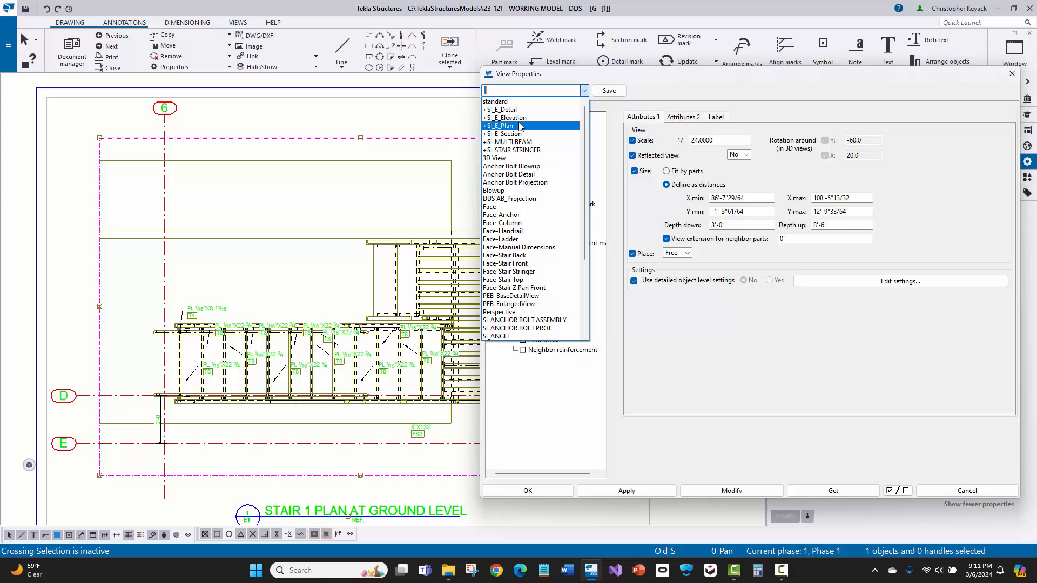
left_click(519, 125)
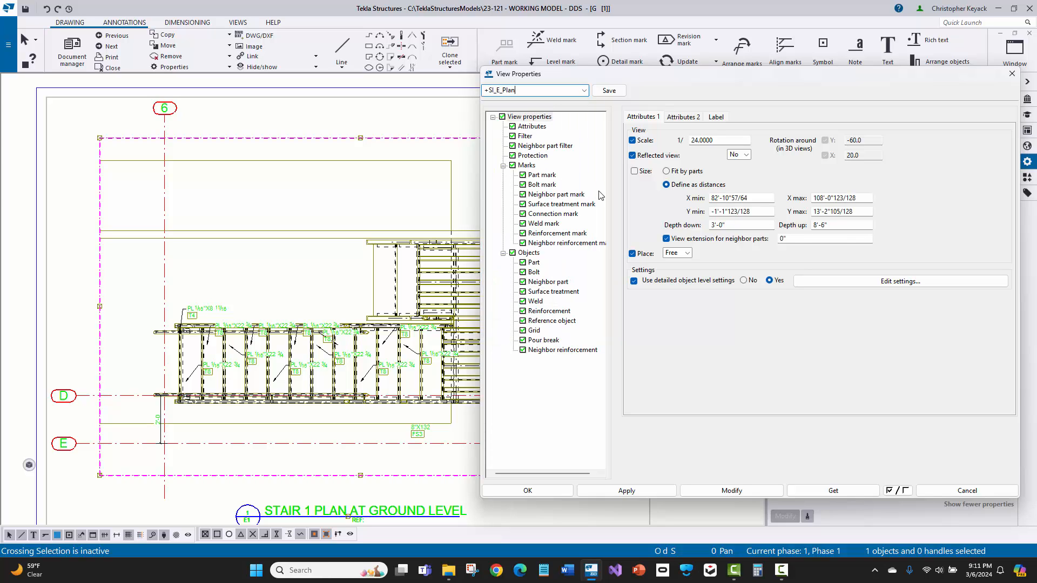
- Examine the view's object level settings for the pan, bracket, decking and concrete filters, and close them
left_click(811, 281)
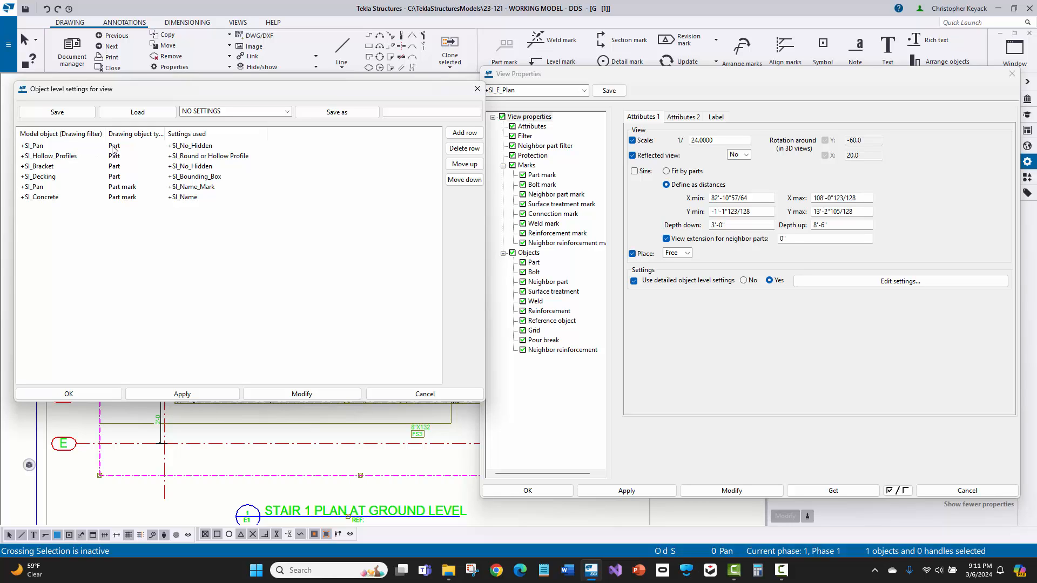
left_click(112, 174)
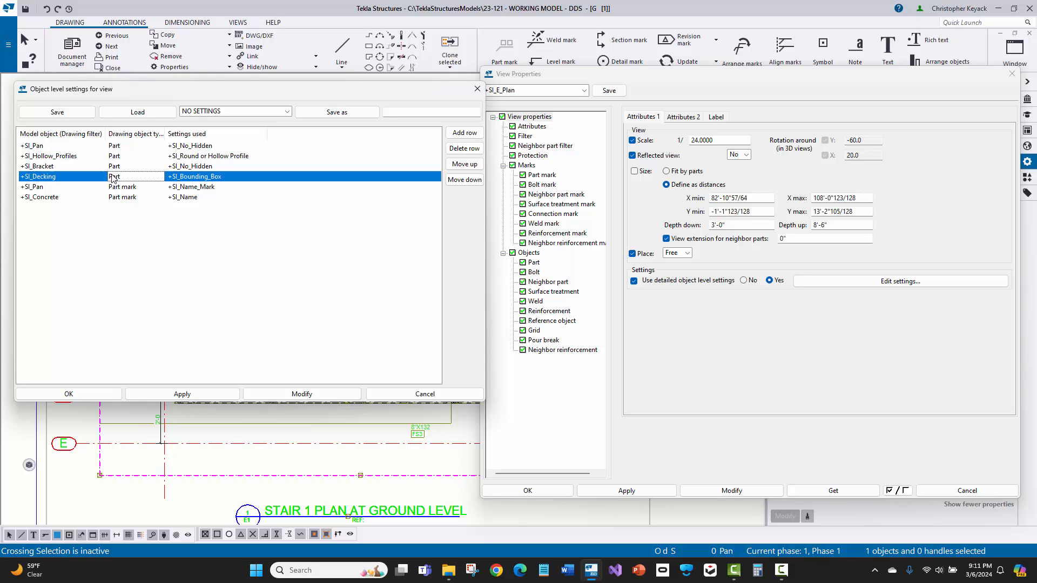
left_click(115, 167)
left_click(121, 218)
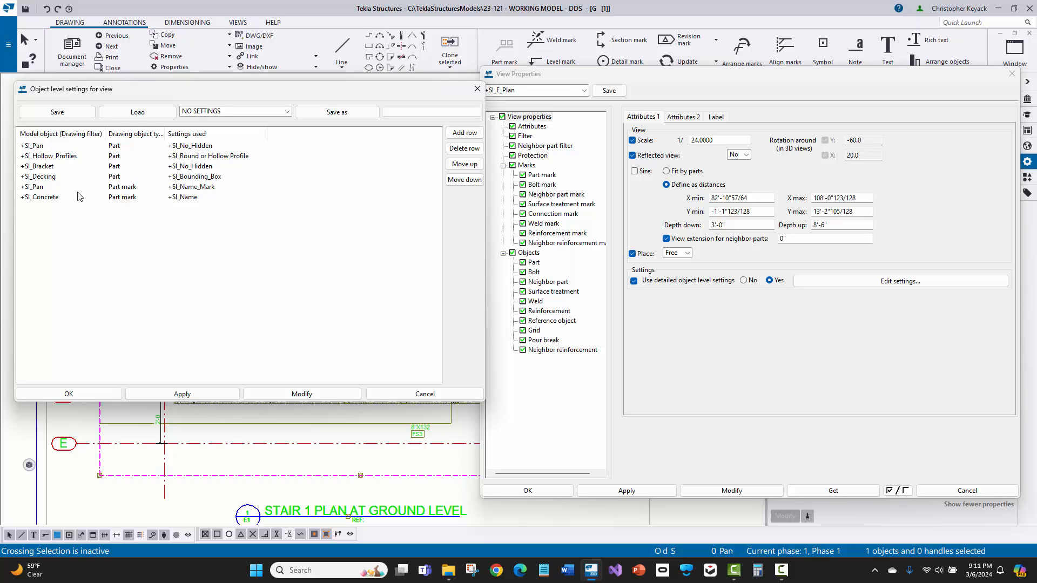
left_click(52, 198)
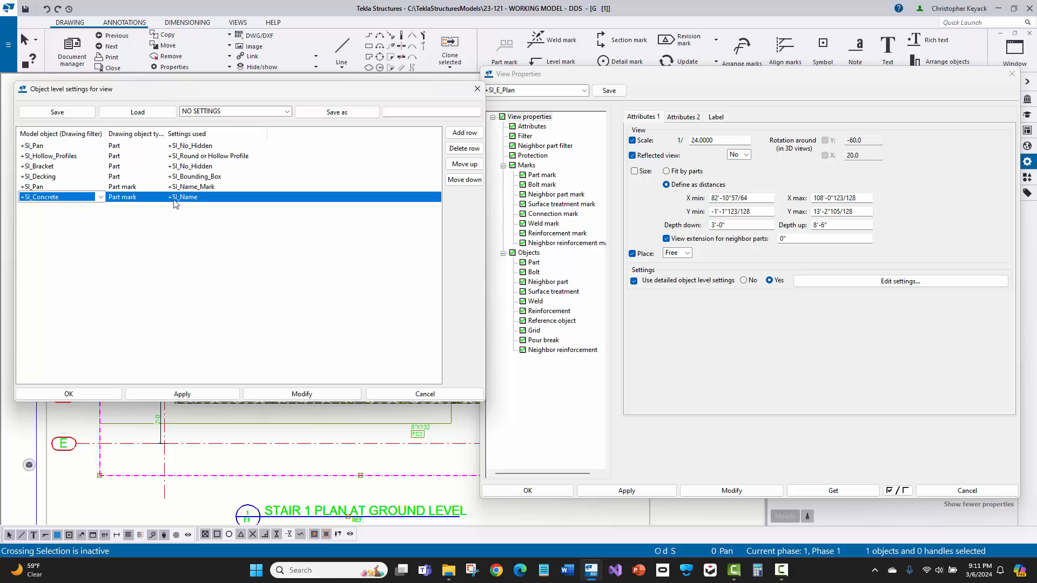
left_click(37, 188)
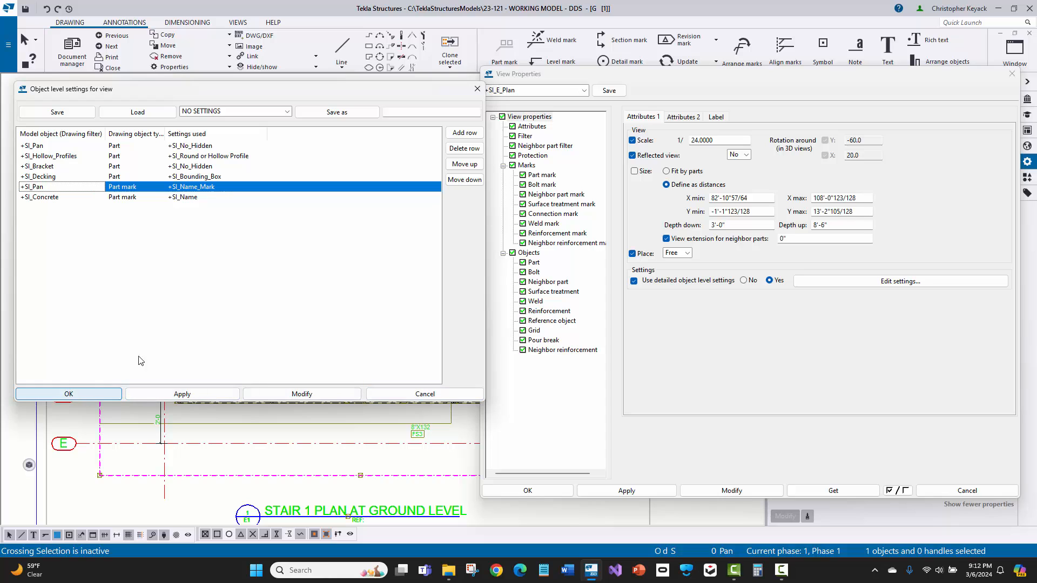
left_click(68, 396)
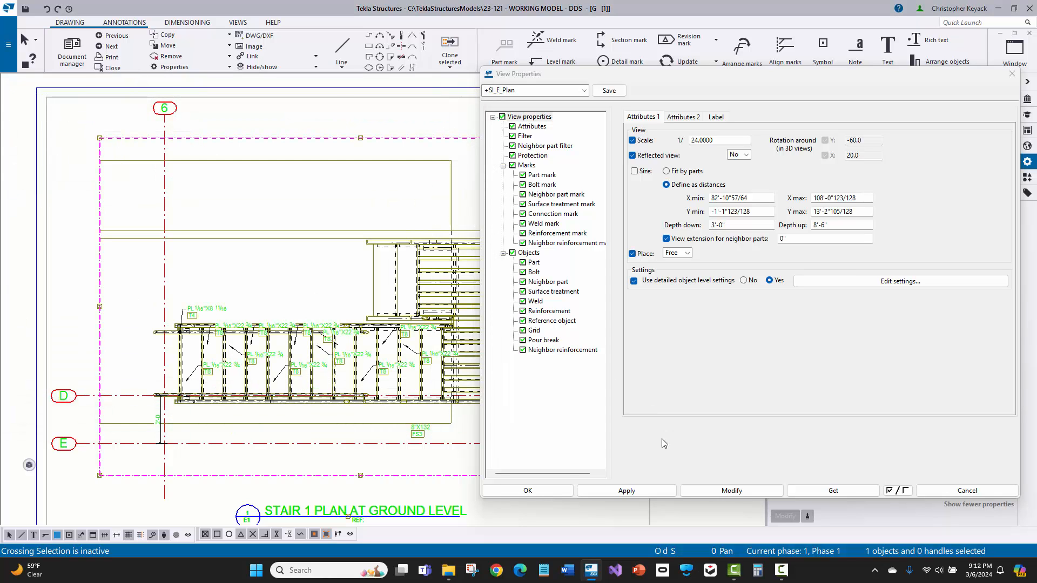
- Apply the +SI_E_Plan view properties to the Stair 1 ground level plan view
scroll(352, 145, "down", 2)
middle_click_drag(352, 145, 277, 120)
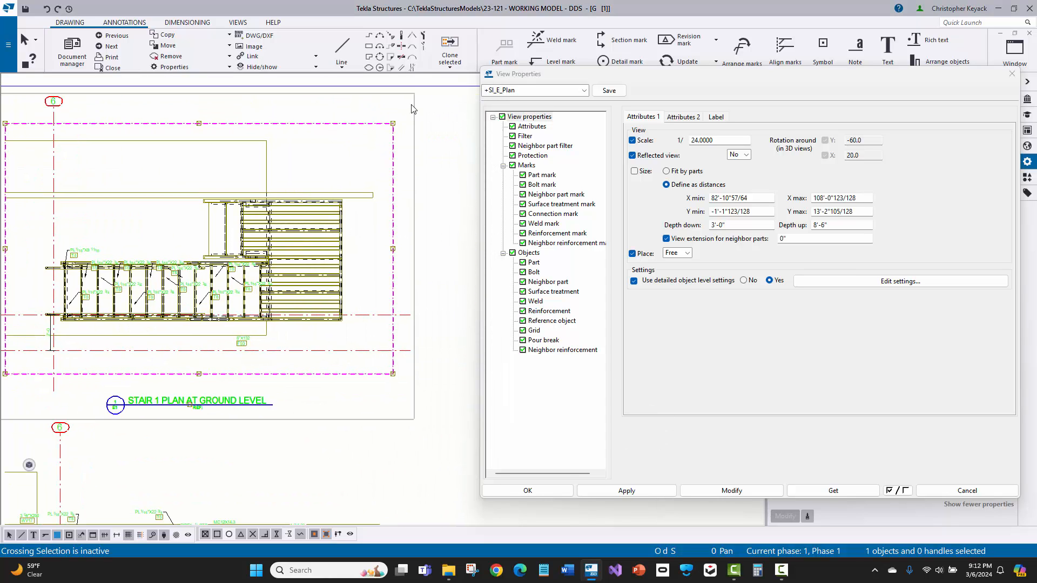
left_click(731, 490)
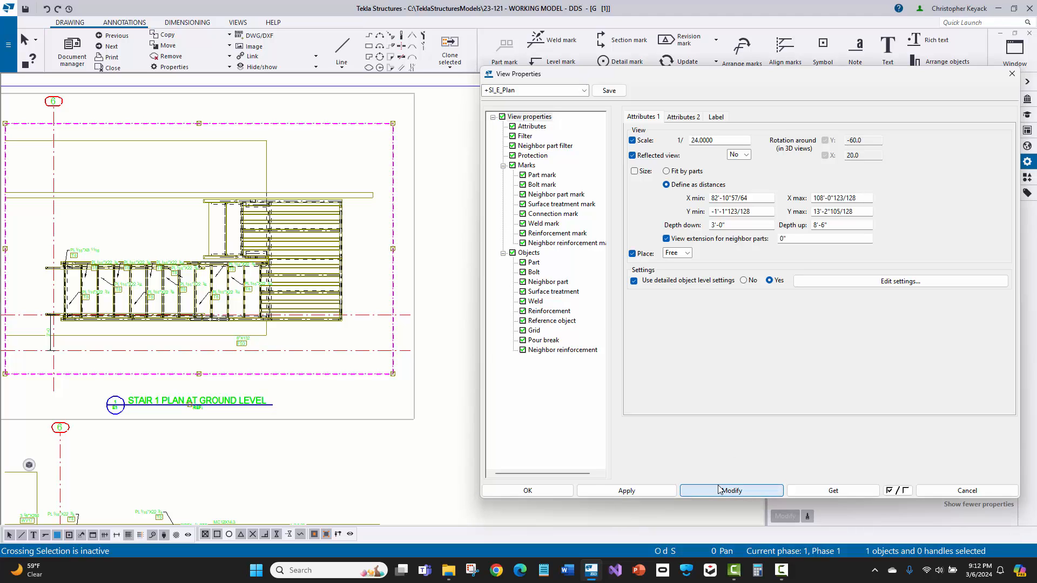
middle_click_drag(223, 147, 243, 139)
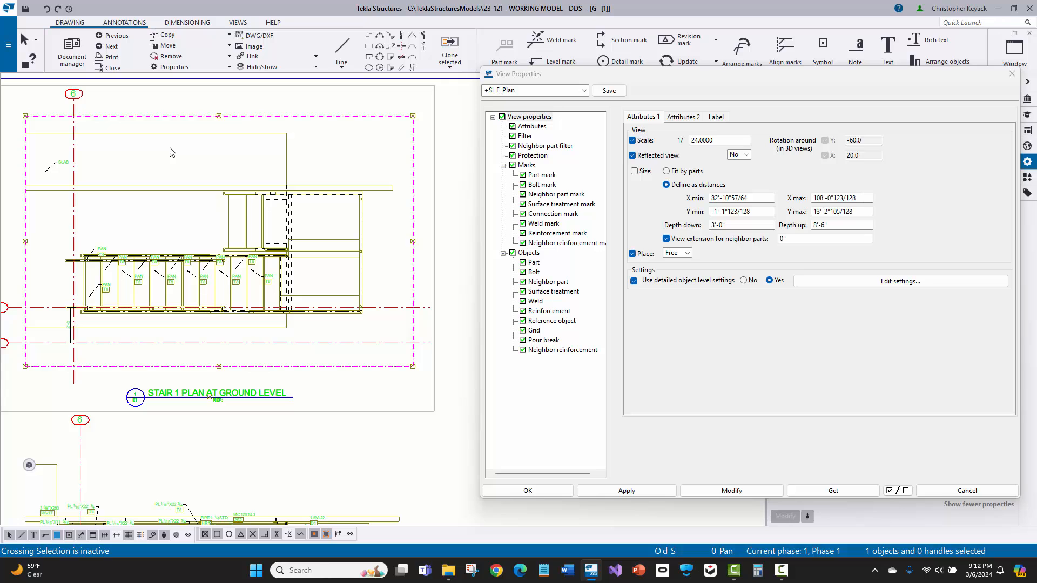
- Examine the tread pan marks and the slab mark in the ground level plan
scroll(146, 198, "up", 2)
scroll(146, 206, "up", 4)
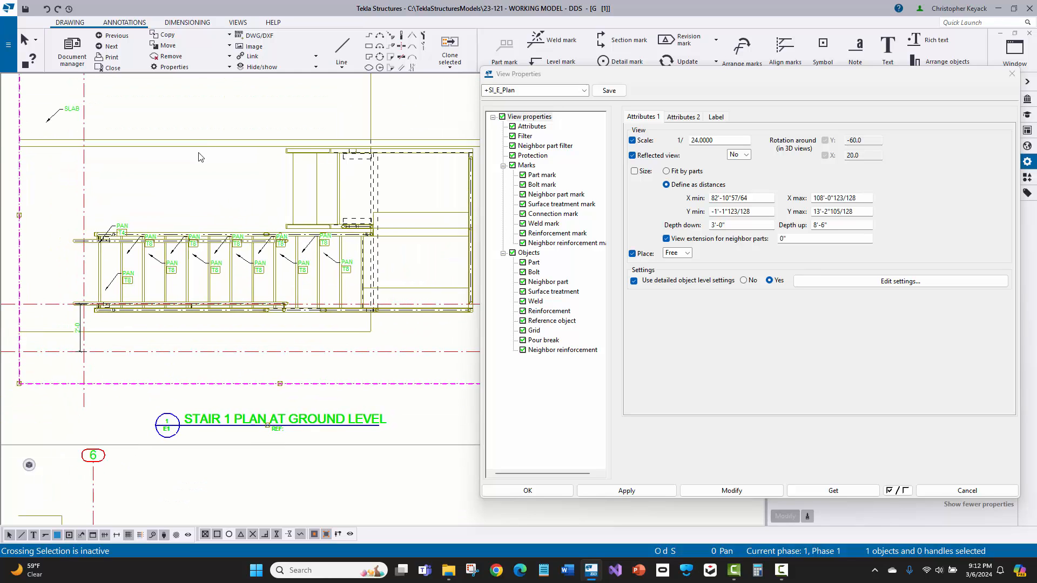
left_click(307, 291)
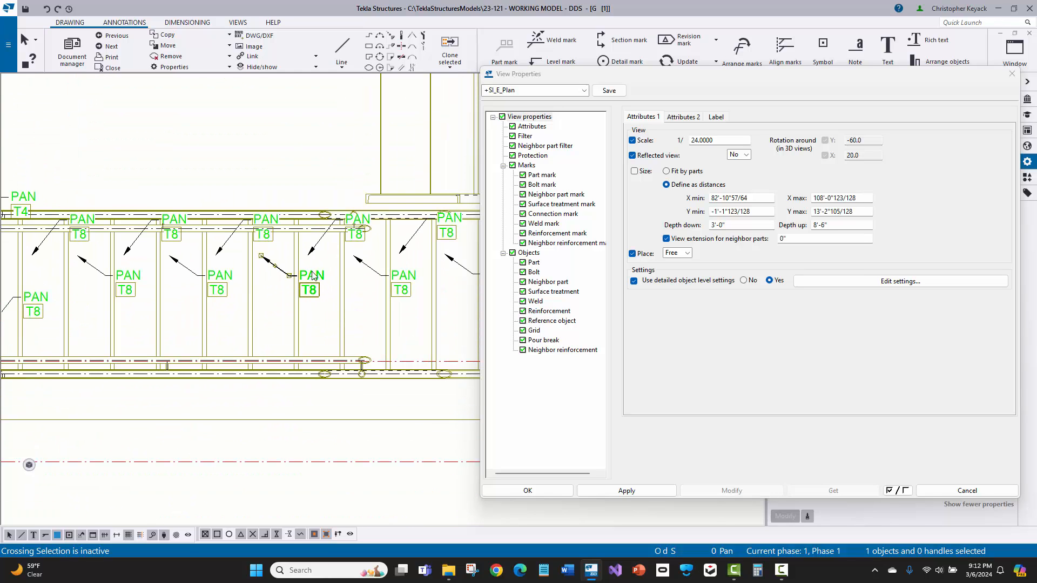
middle_click_drag(239, 260, 323, 246)
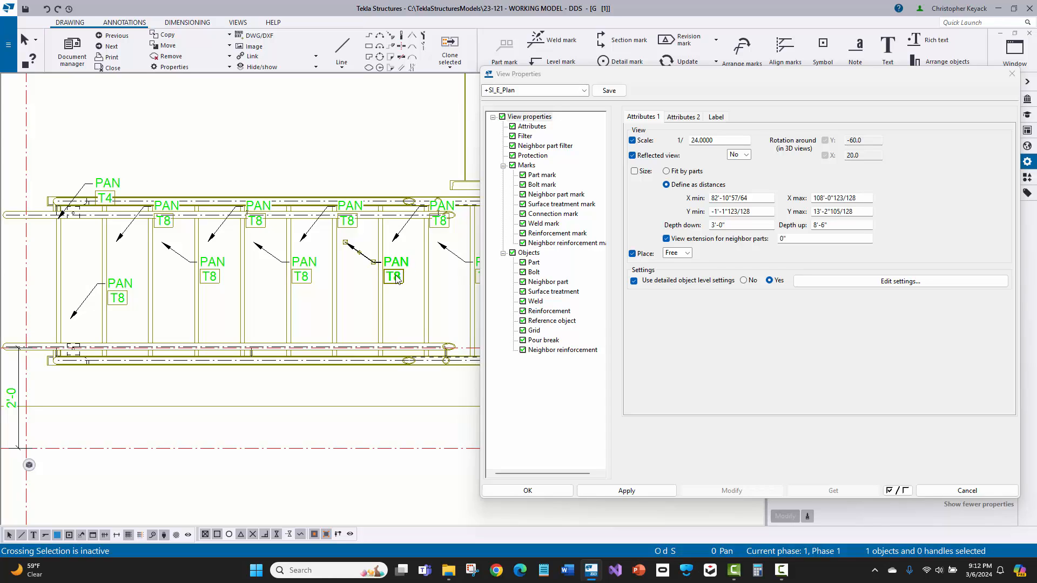
scroll(283, 263, "down", 3)
scroll(261, 265, "down", 3)
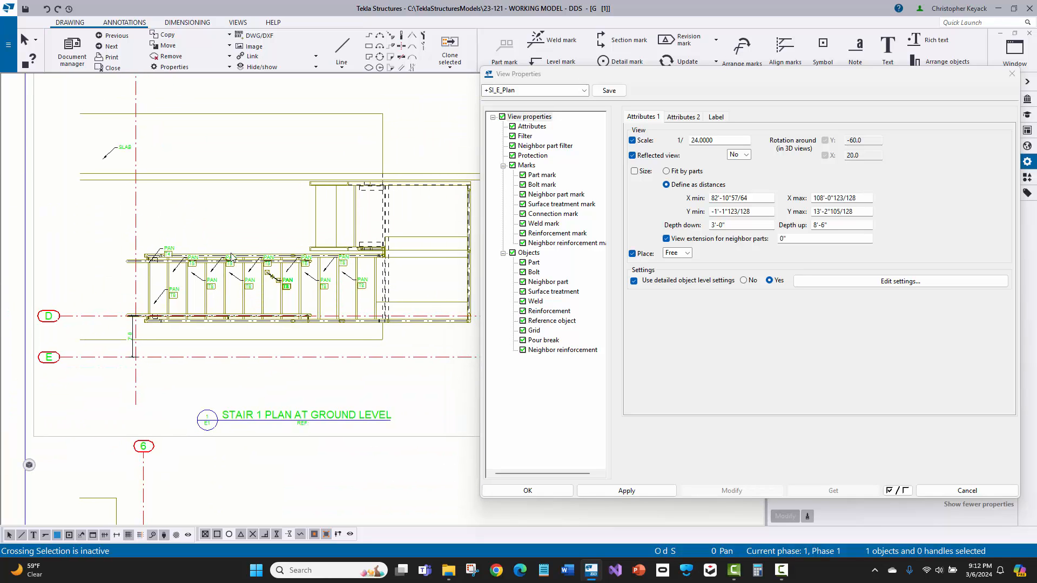
scroll(48, 144, "up", 5)
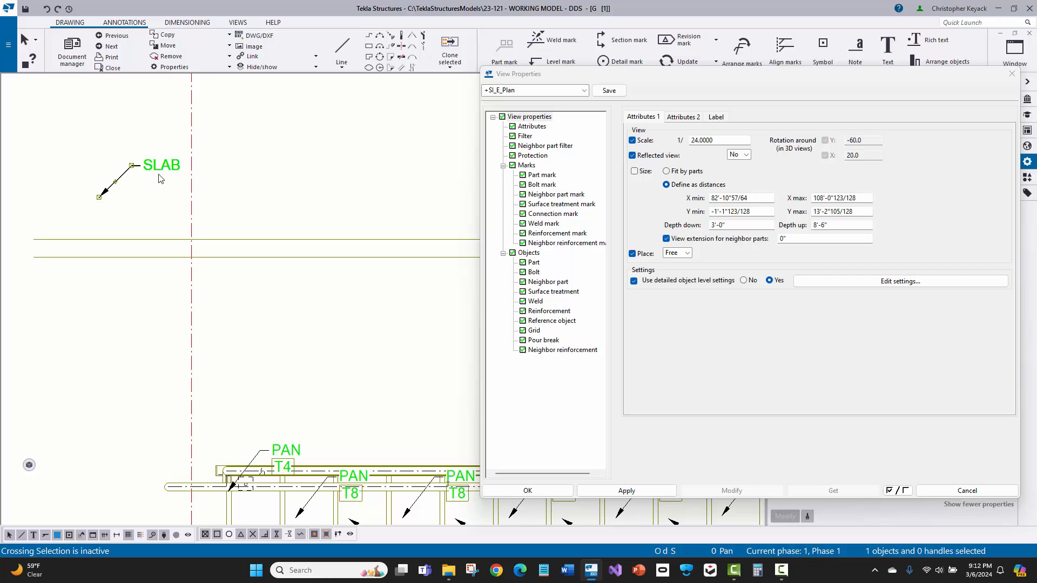
scroll(158, 179, "down", 4)
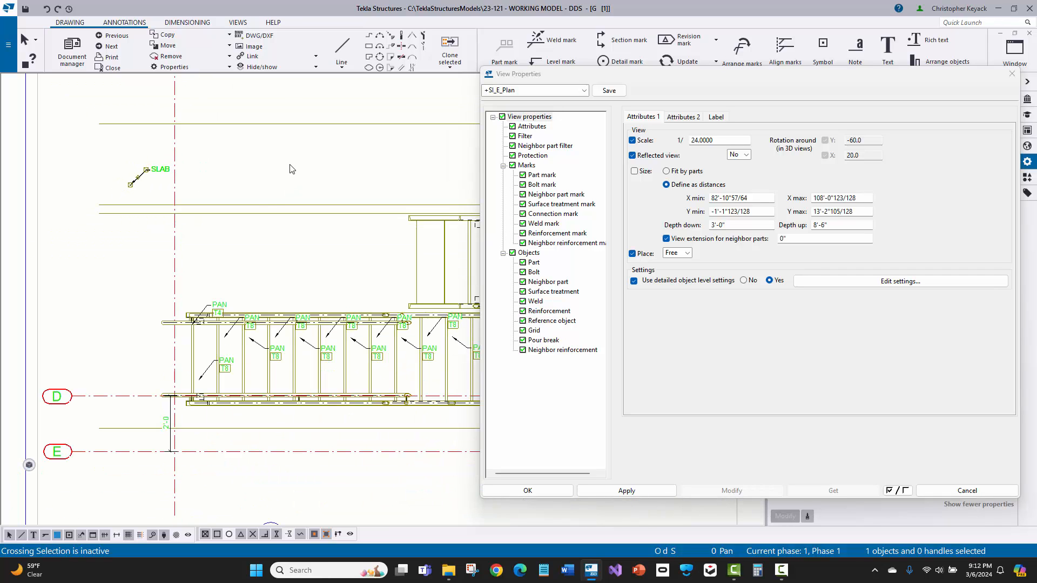
left_click(266, 179)
scroll(232, 173, "down", 3)
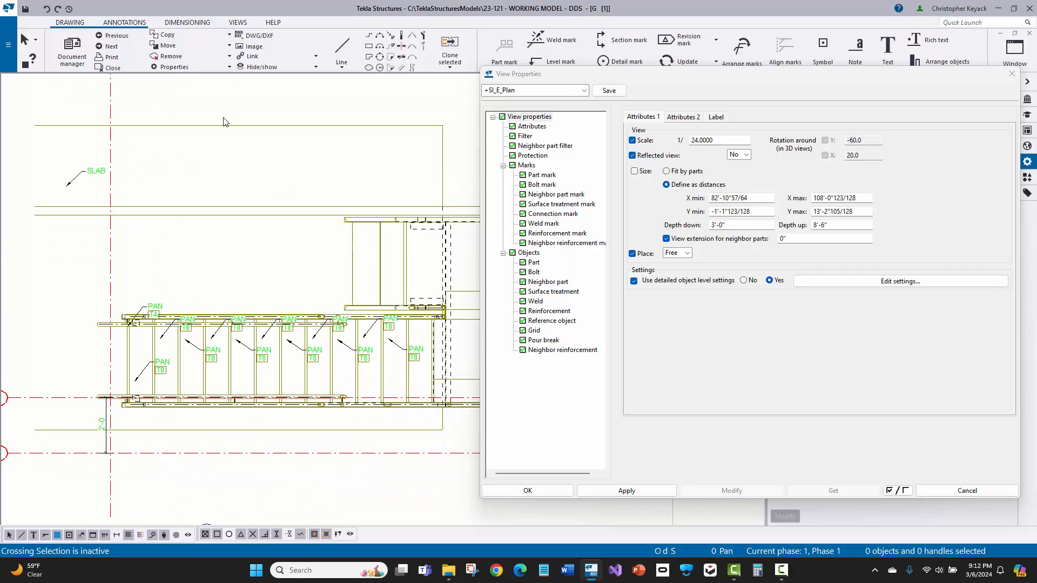
middle_click_drag(219, 150, 207, 207)
- Try the +SI_Pan filter on the ground level plan view, then undo it and close the view properties
left_click(245, 178)
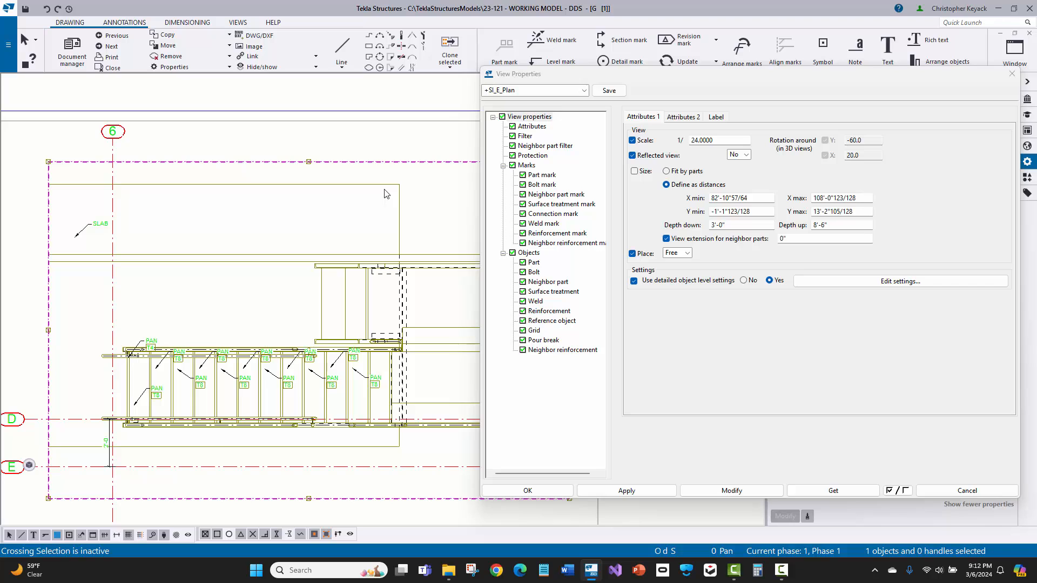
left_click(521, 138)
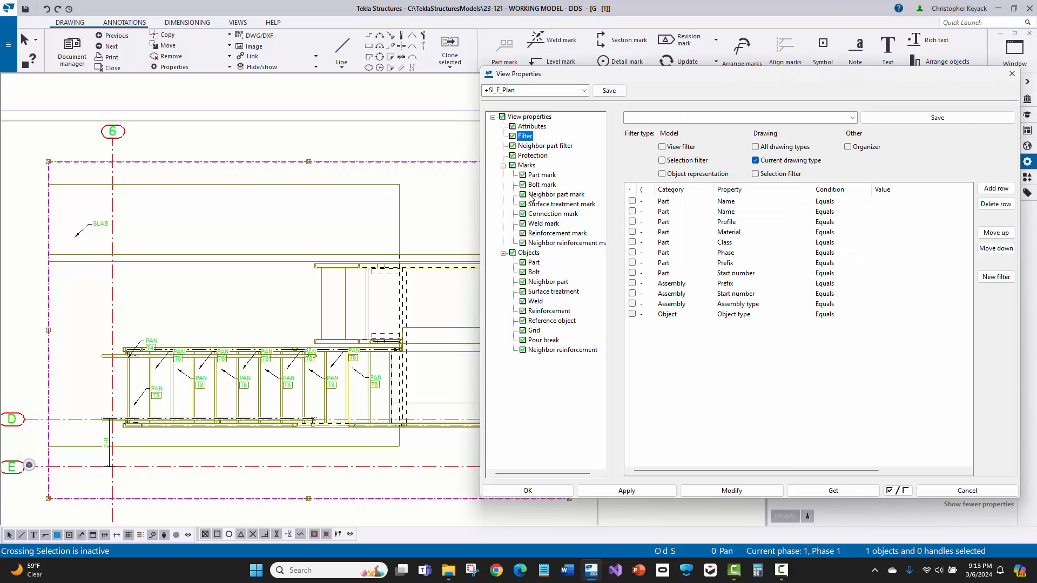
left_click(853, 118)
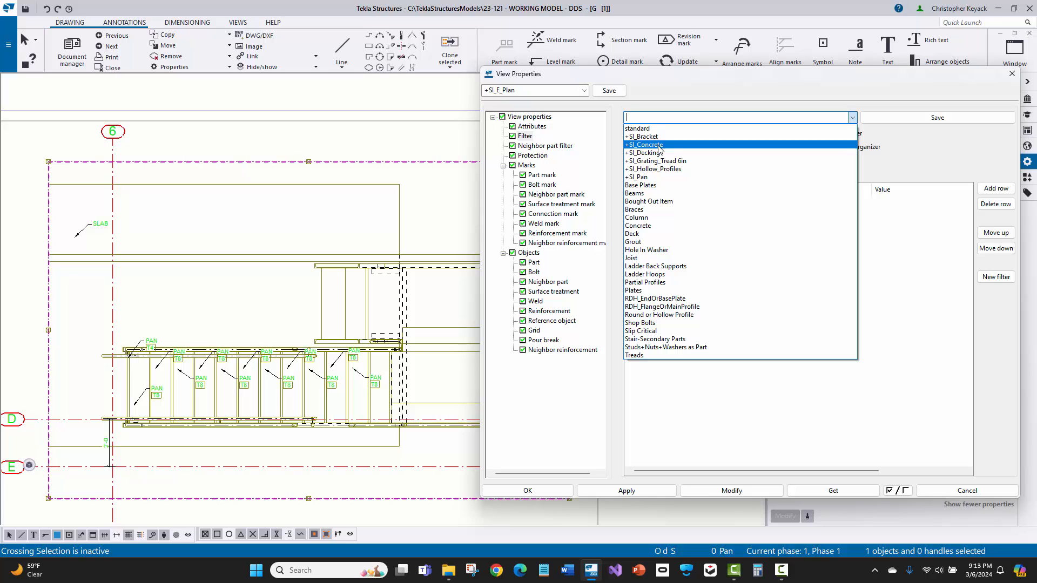
left_click(647, 177)
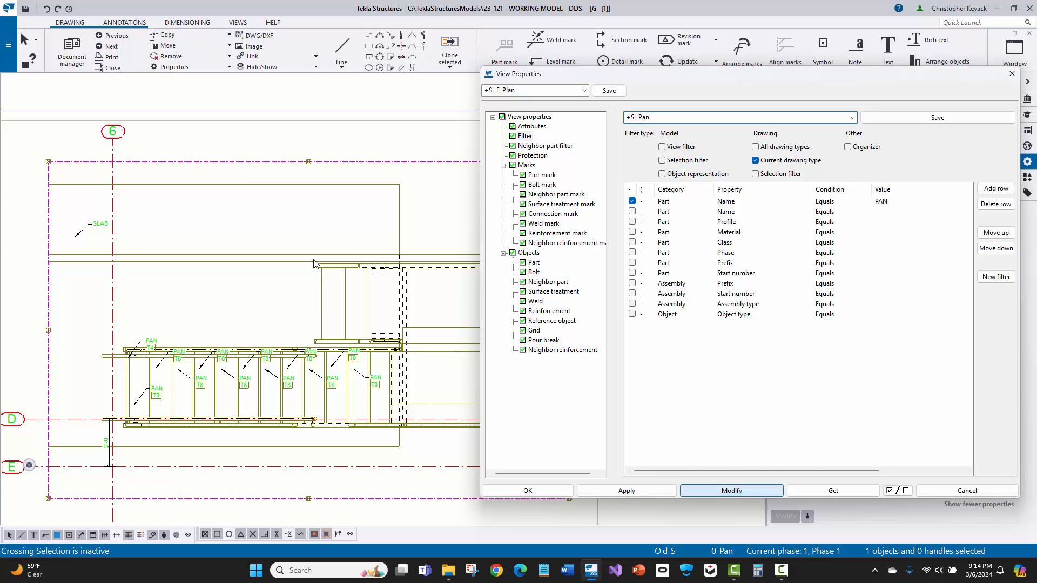
left_click(290, 217)
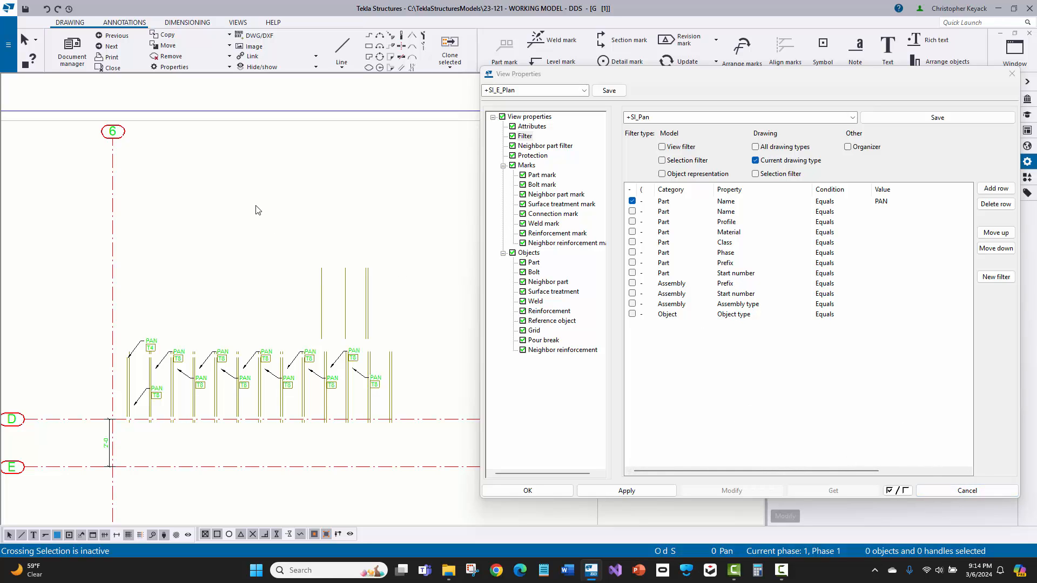
left_click(967, 491)
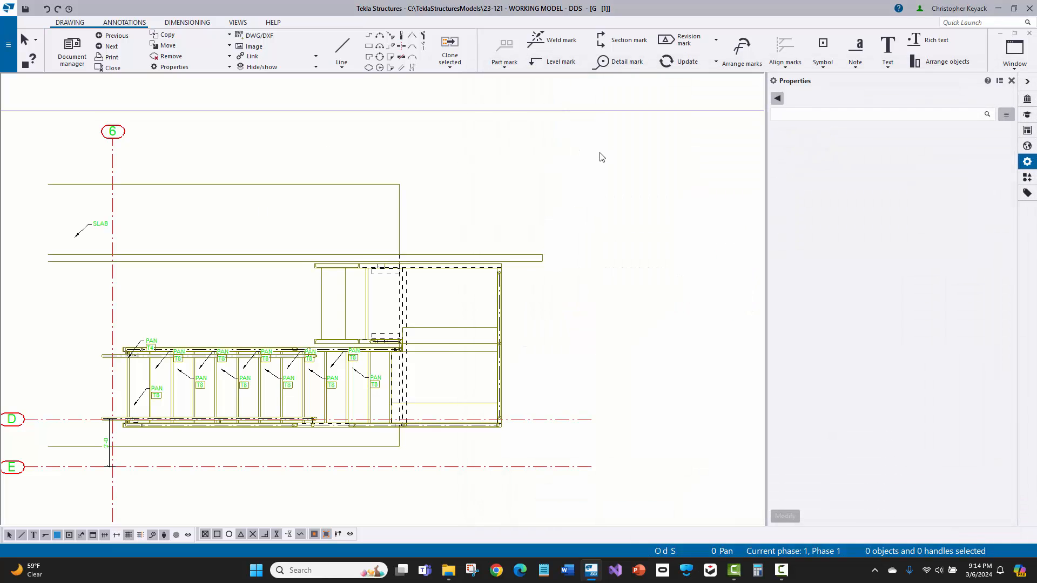
- Reopen the ground level plan's view properties, examine the +SI_Pan filter's rule, and close them without applying it
left_click(598, 157)
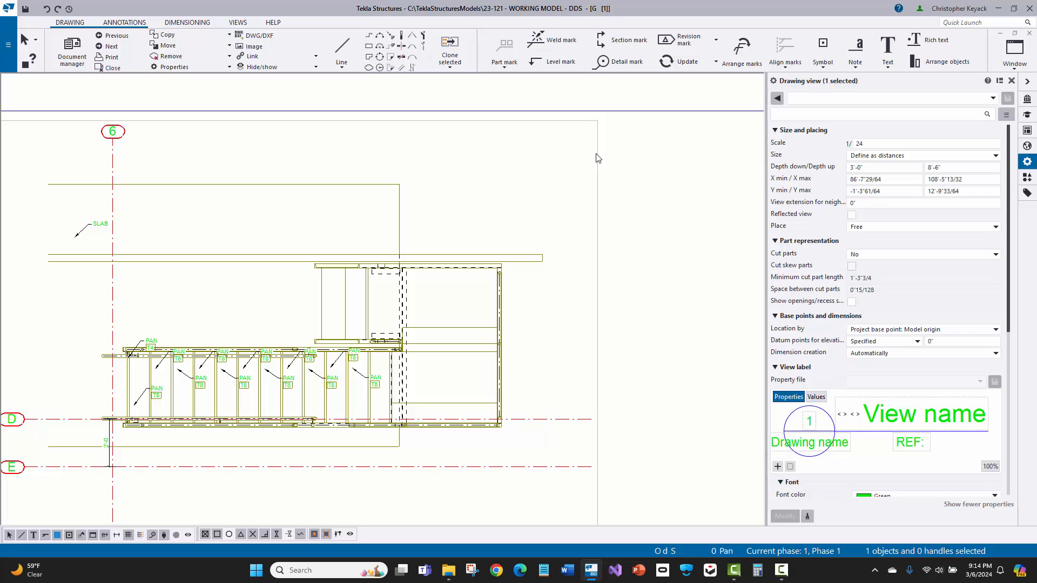
double_click(598, 157)
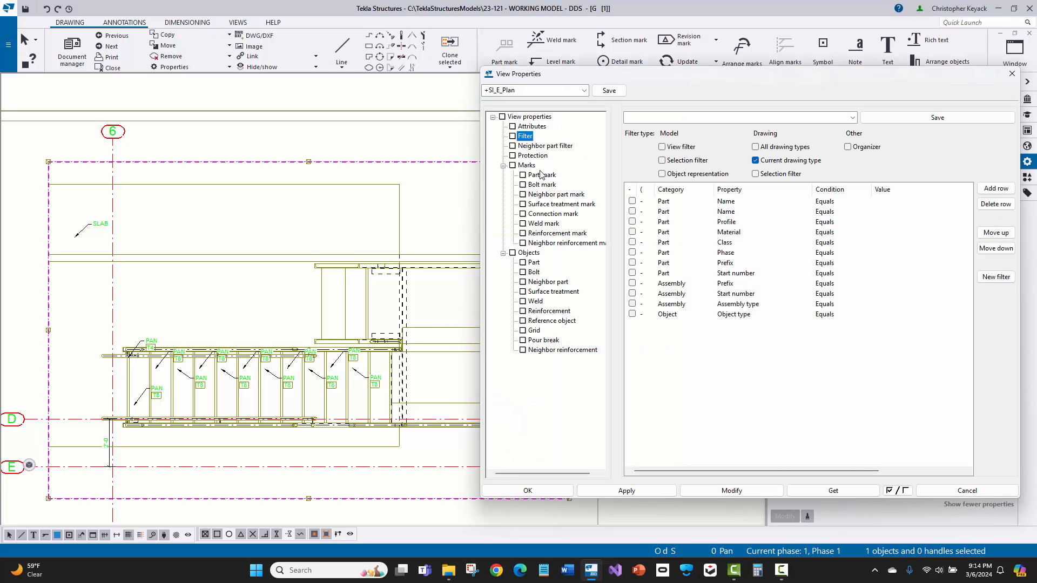
left_click(714, 118)
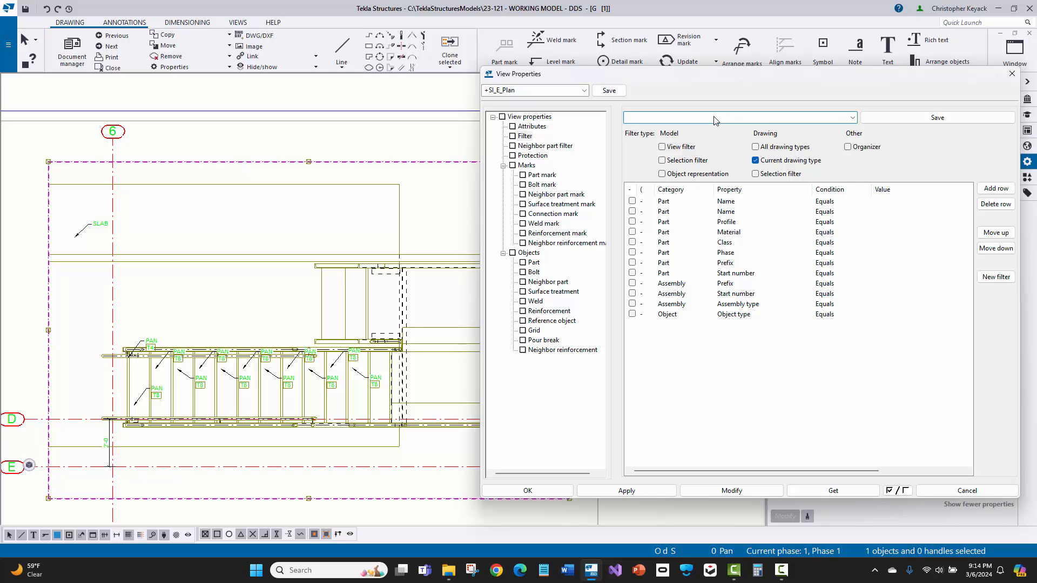
left_click(852, 117)
left_click(692, 178)
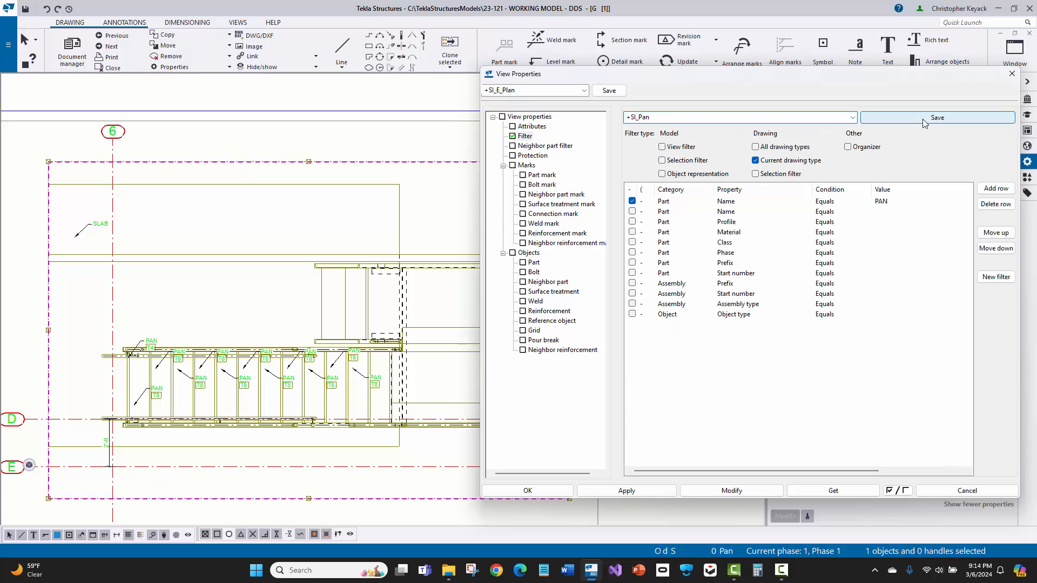
left_click(960, 489)
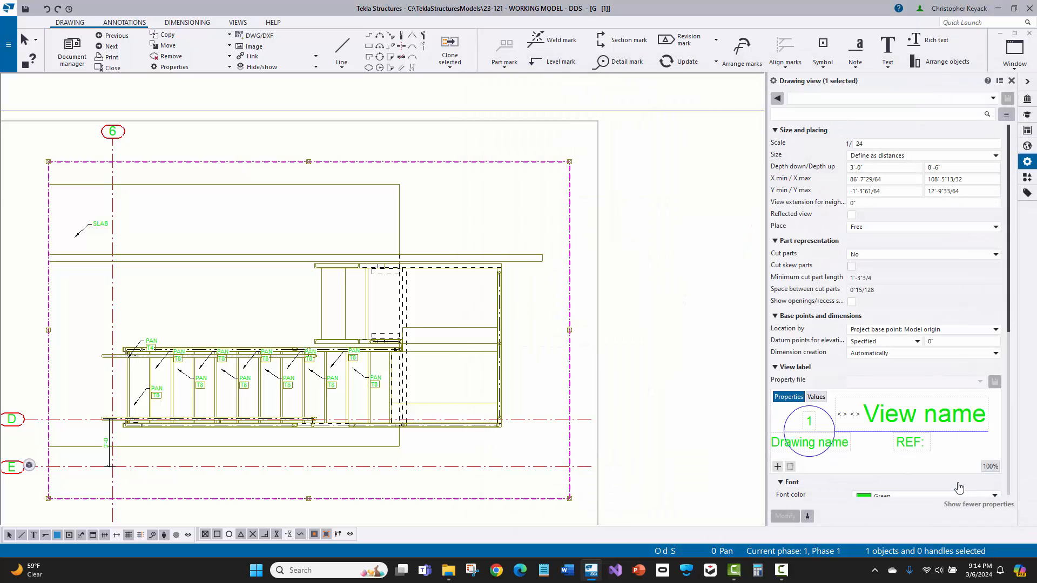
left_click(598, 236)
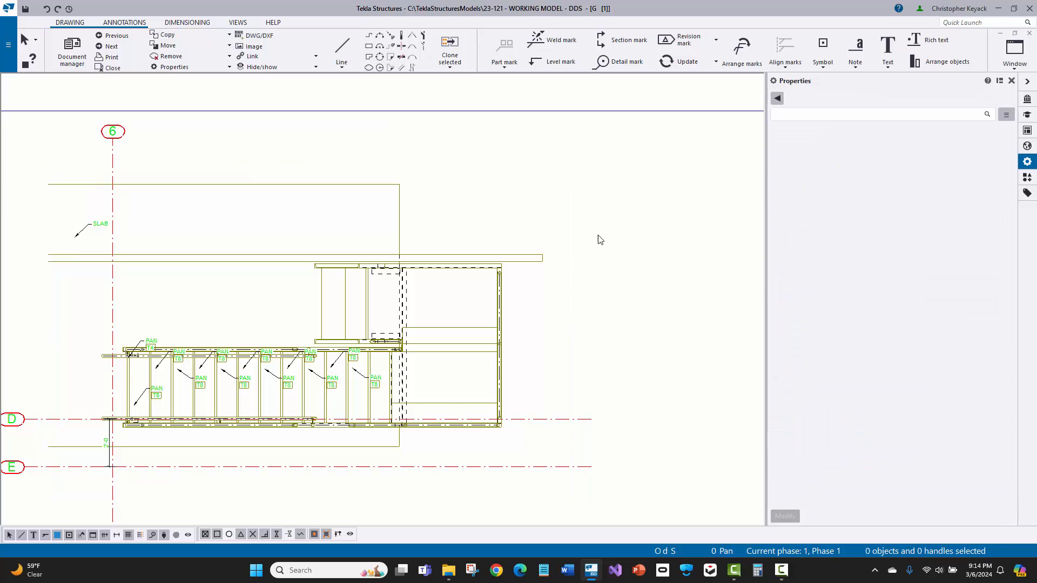
- Open the ground level plan's view properties and examine which elements make up the main part's part mark
left_click(597, 236)
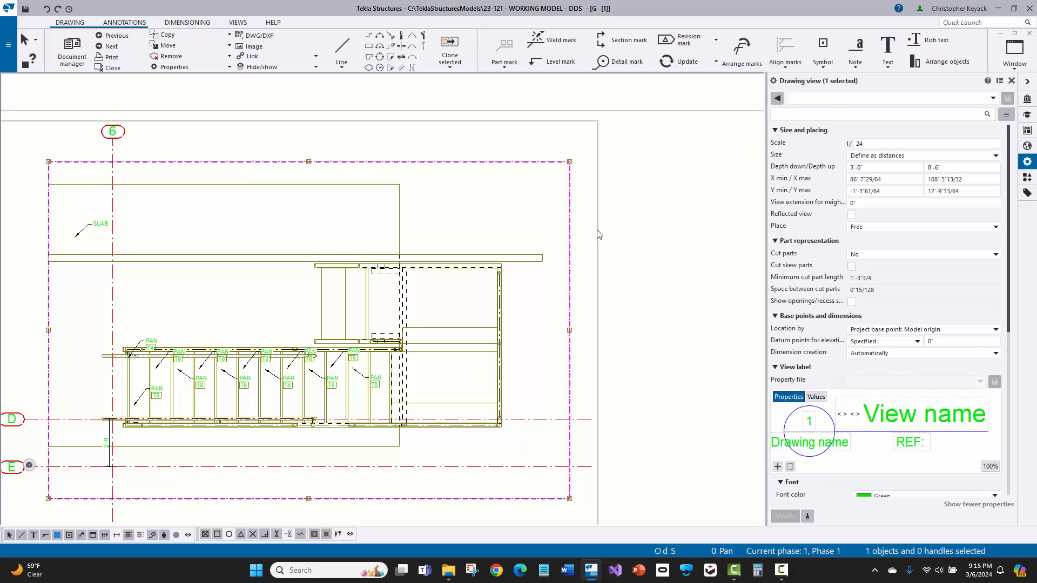
double_click(598, 234)
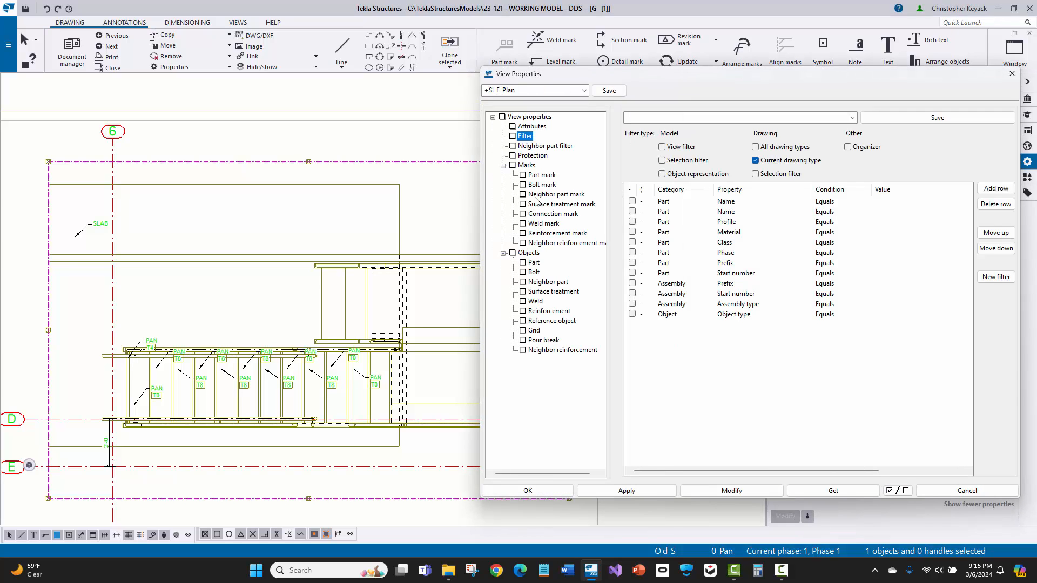
left_click(542, 176)
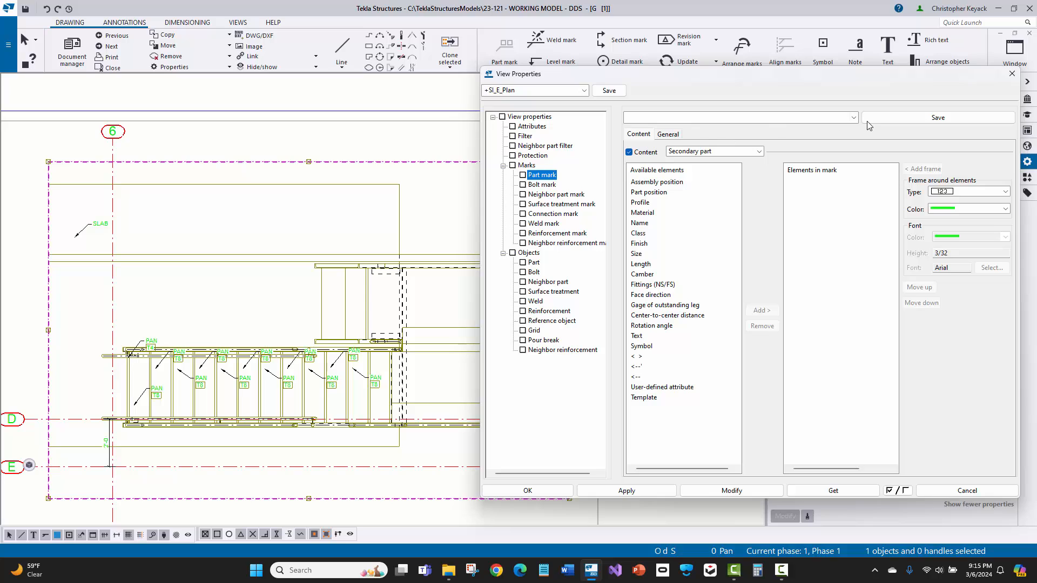
left_click(698, 153)
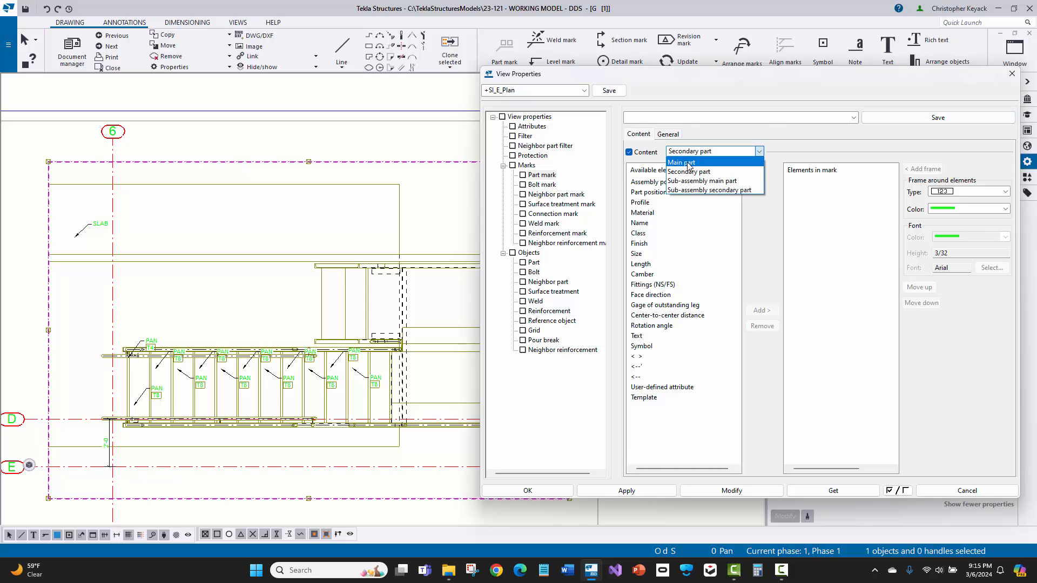
left_click(691, 161)
left_click(808, 183)
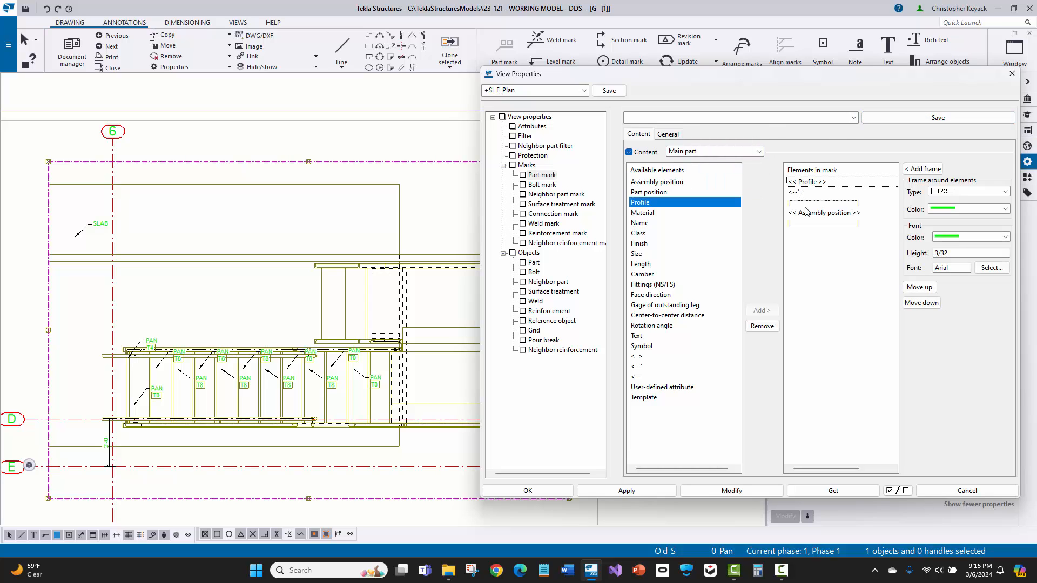
- Compare the profile marks in the other Stair 1 plan with the pan and slab marks in the ground level plan
scroll(224, 324, "up", 6)
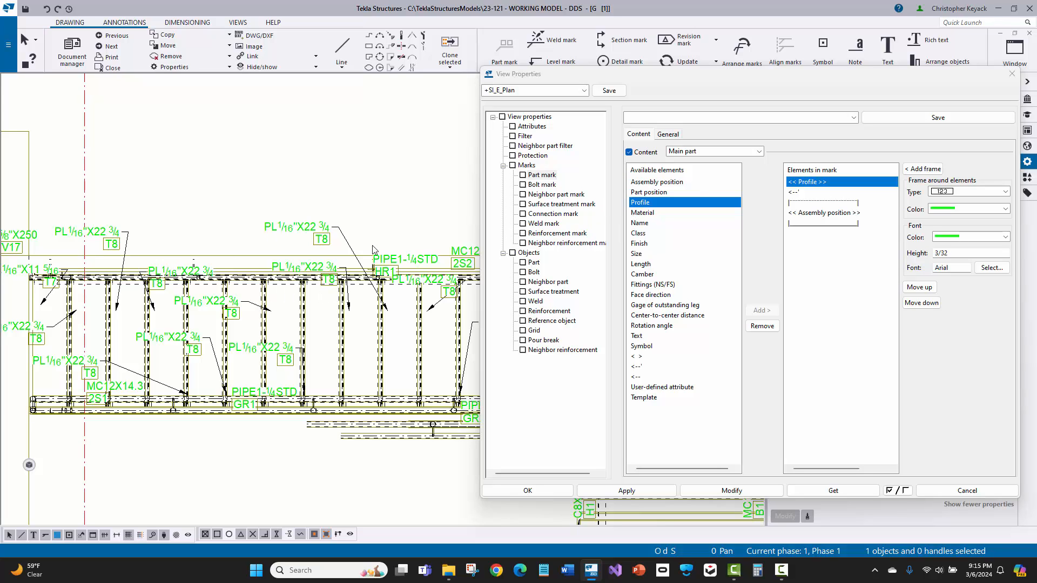
scroll(315, 291, "up", 1)
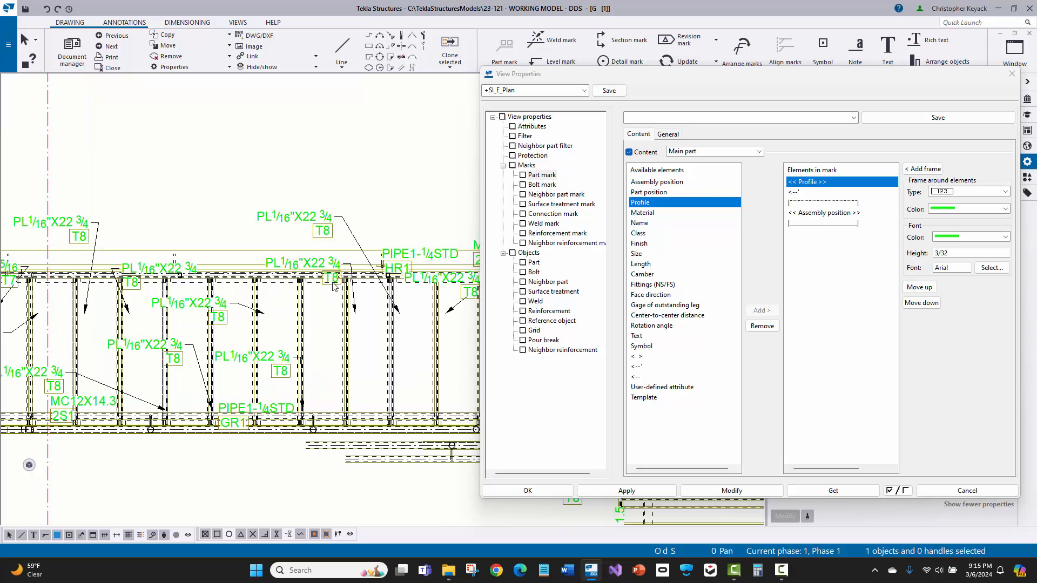
middle_click_drag(310, 272, 321, 396)
scroll(320, 396, "down", 3)
middle_click_drag(305, 171, 302, 378)
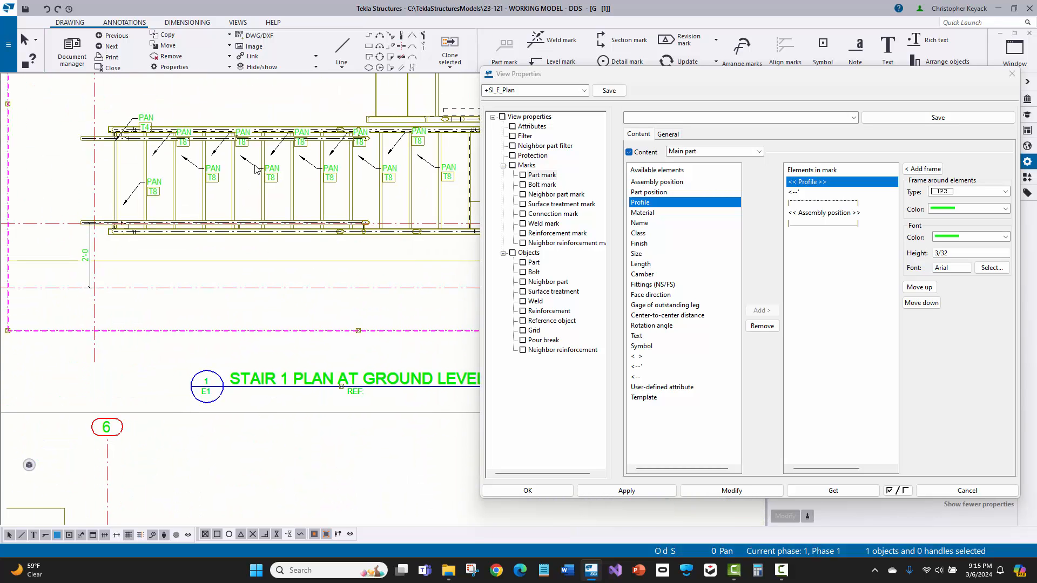
scroll(284, 178, "up", 3)
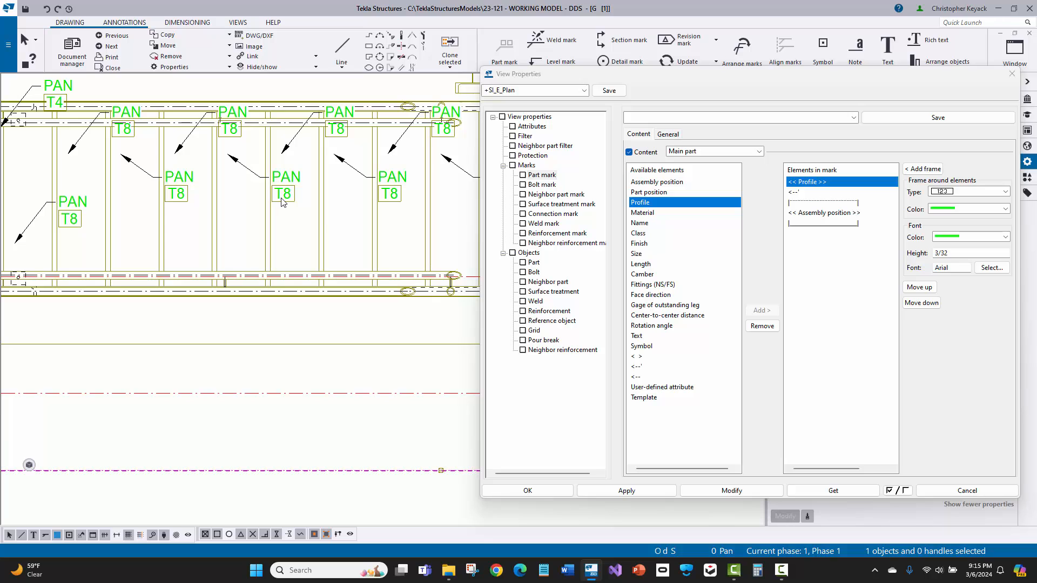
scroll(282, 198, "down", 3)
middle_click_drag(282, 198, 288, 310)
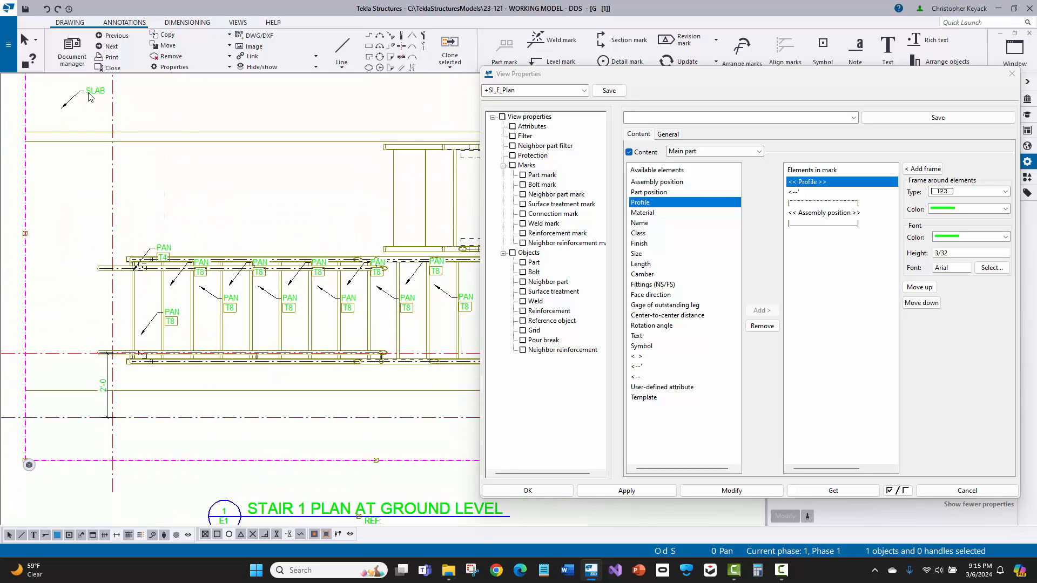
key("Escape")
middle_click_drag(89, 97, 101, 123)
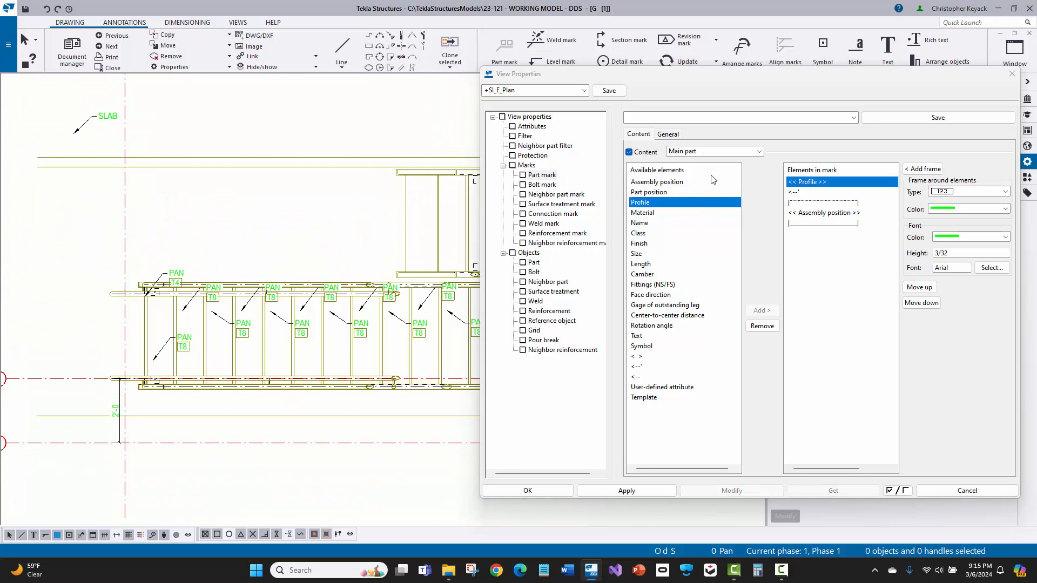
- Load the +SI_Pan part mark settings and examine their gage, name and line break elements
left_click(779, 118)
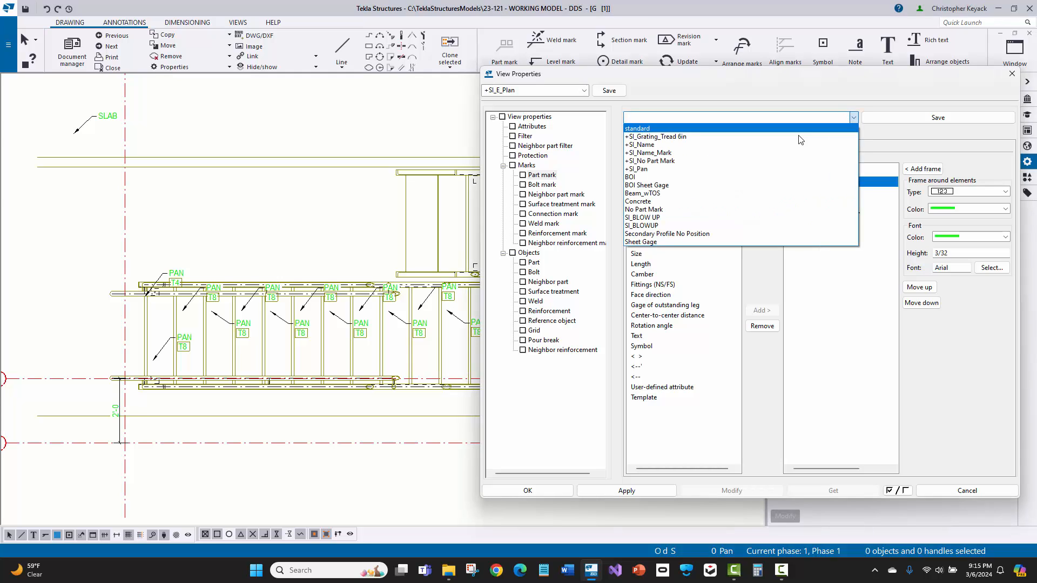
left_click(671, 169)
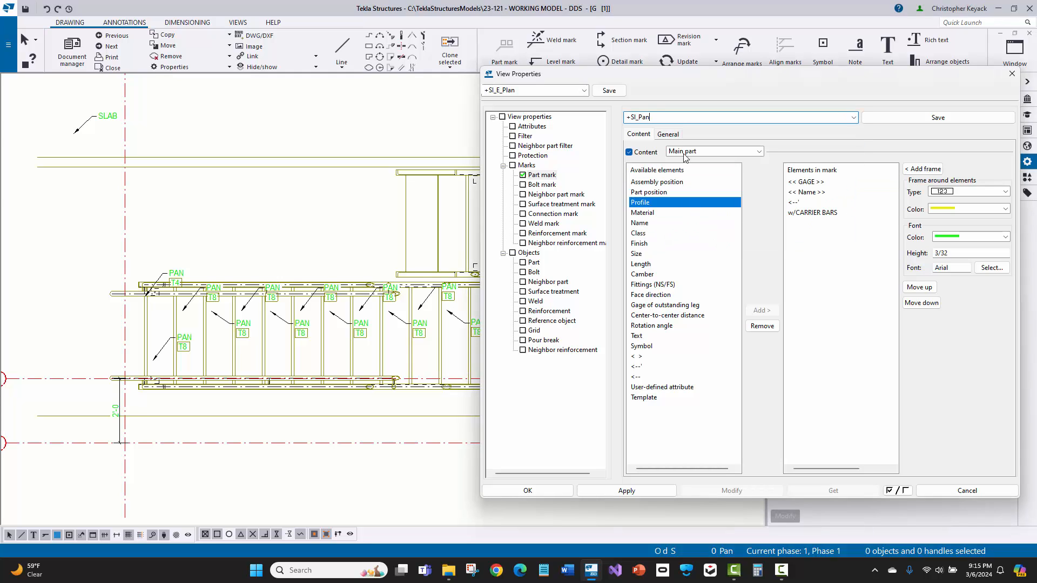
left_click(804, 184)
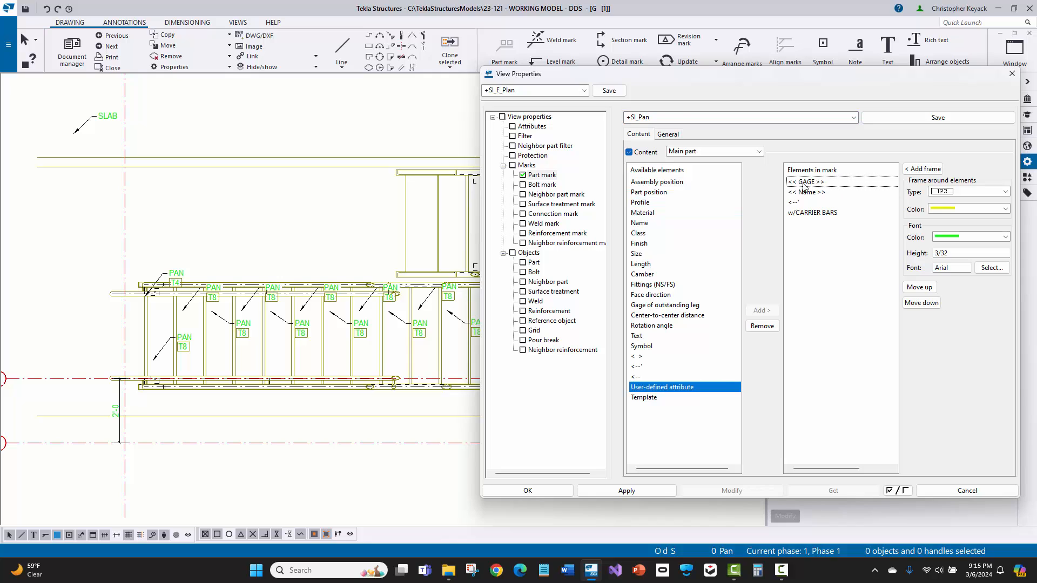
left_click(806, 193)
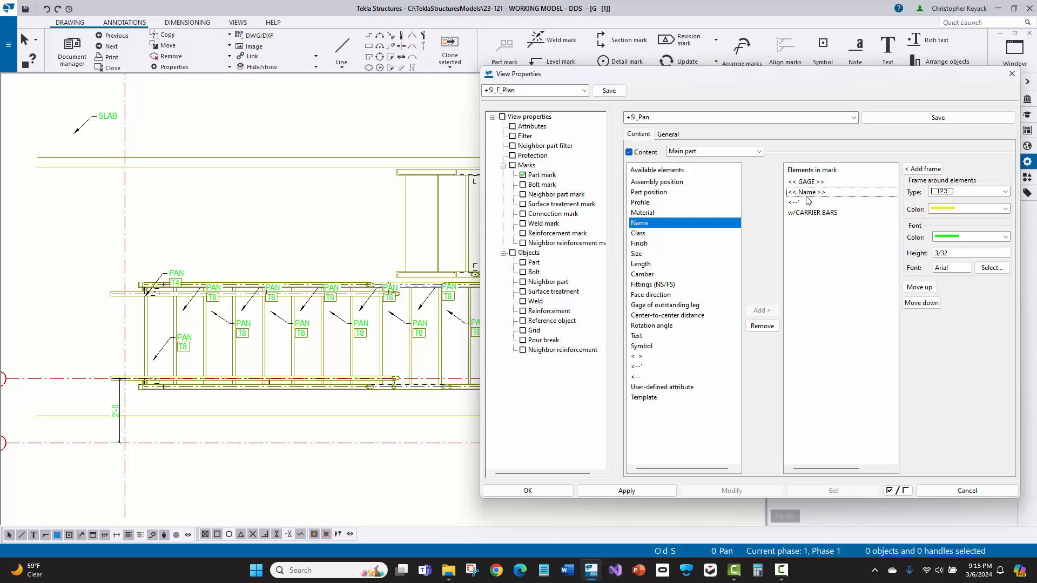
left_click(804, 203)
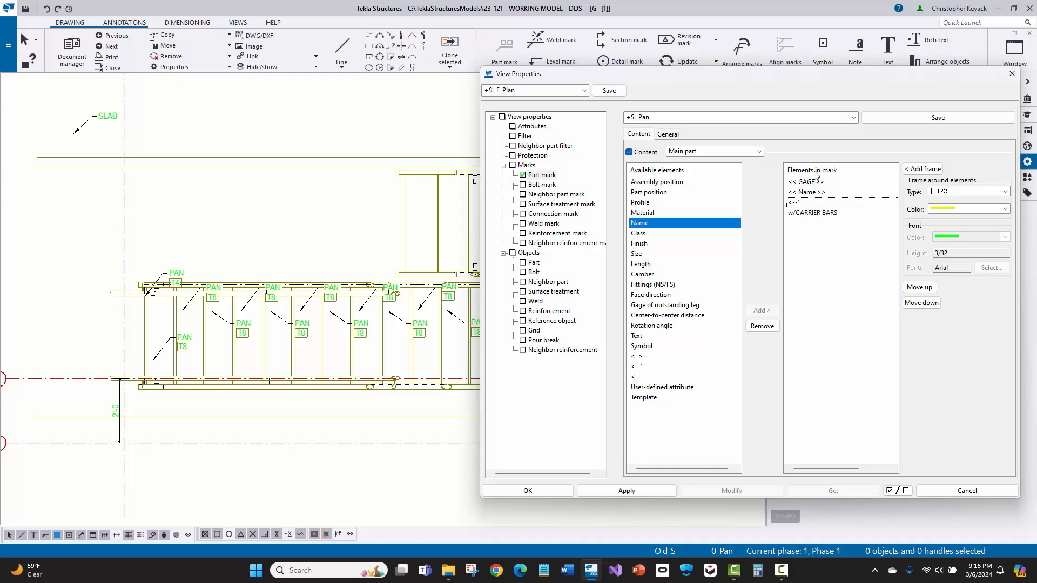
- Load the +SI_Grating_Tread 6in and +SI_Name_Mark part mark settings in turn and examine the elements of each
left_click(853, 117)
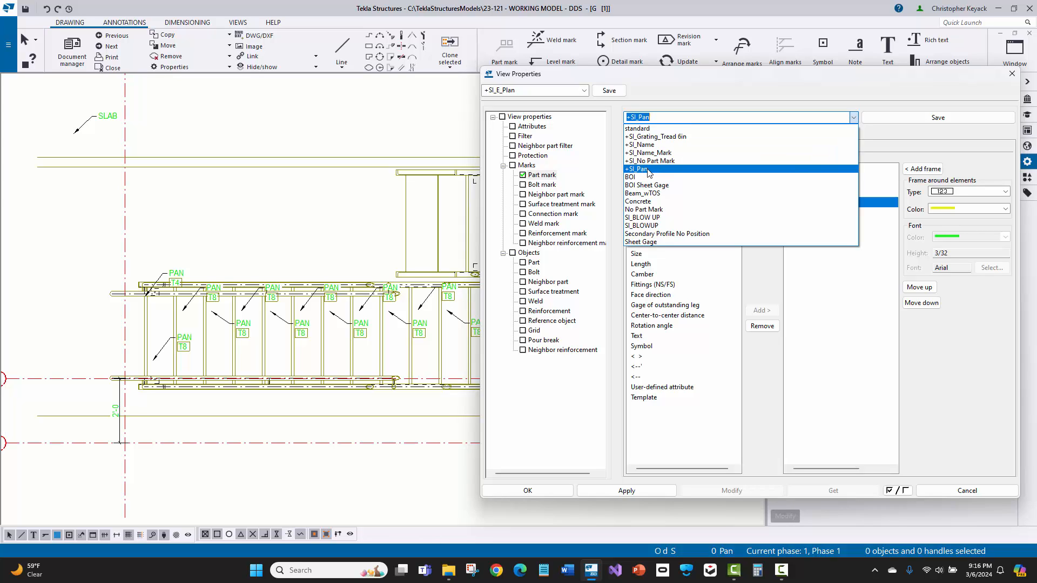
left_click(667, 137)
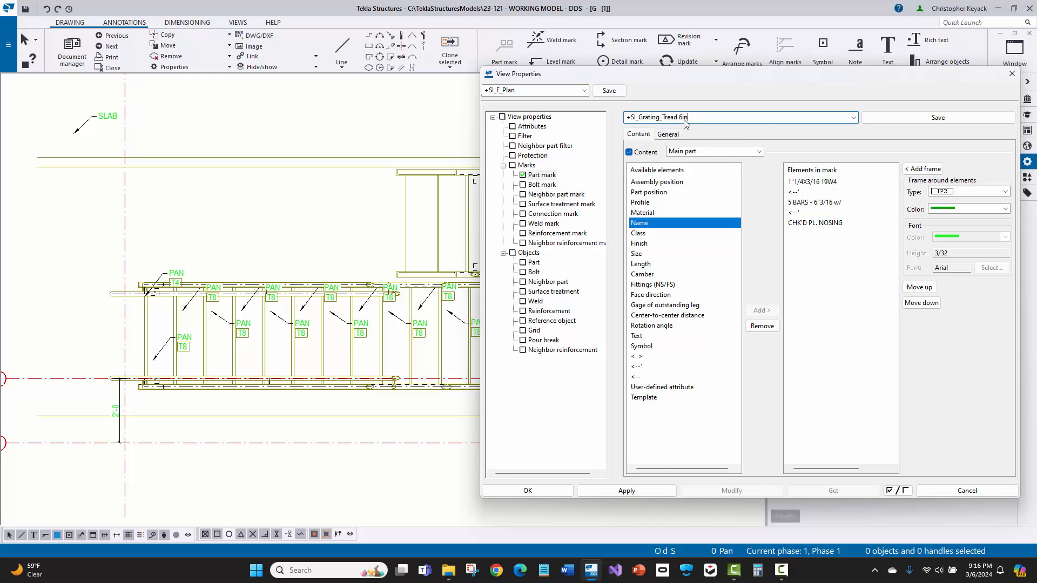
left_click(854, 118)
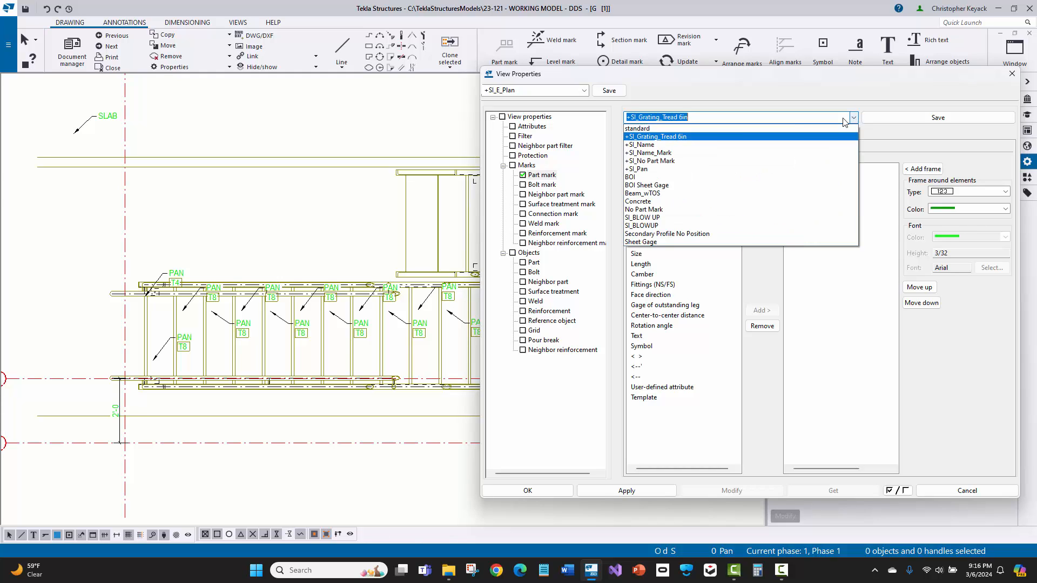
left_click(670, 154)
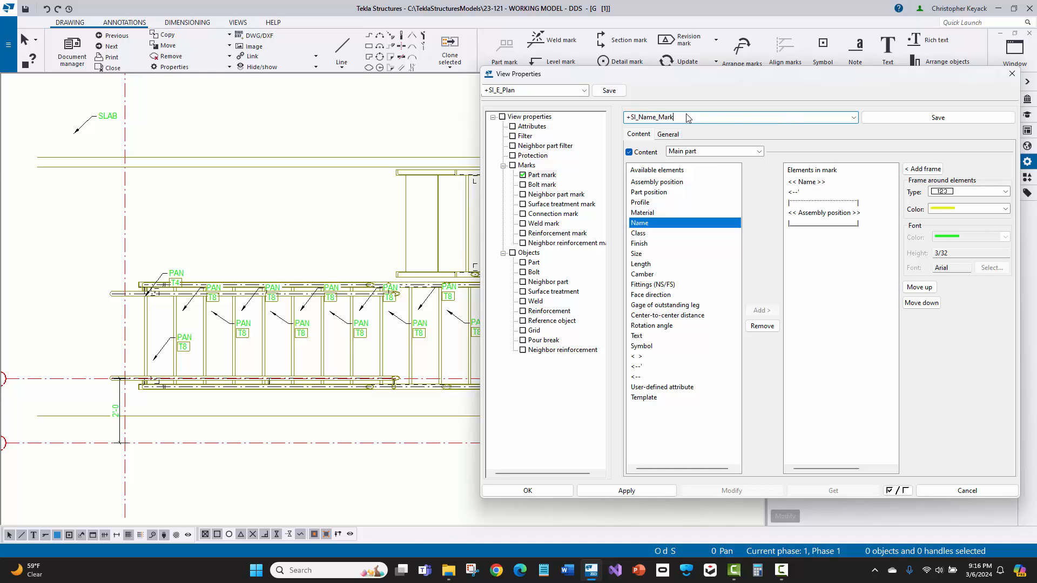
left_click(853, 118)
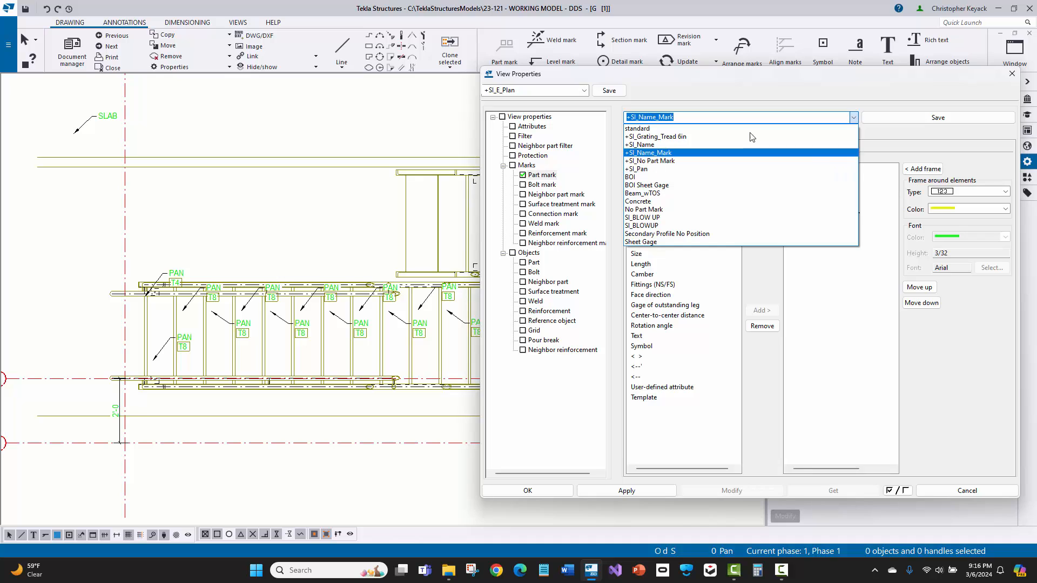
left_click(853, 118)
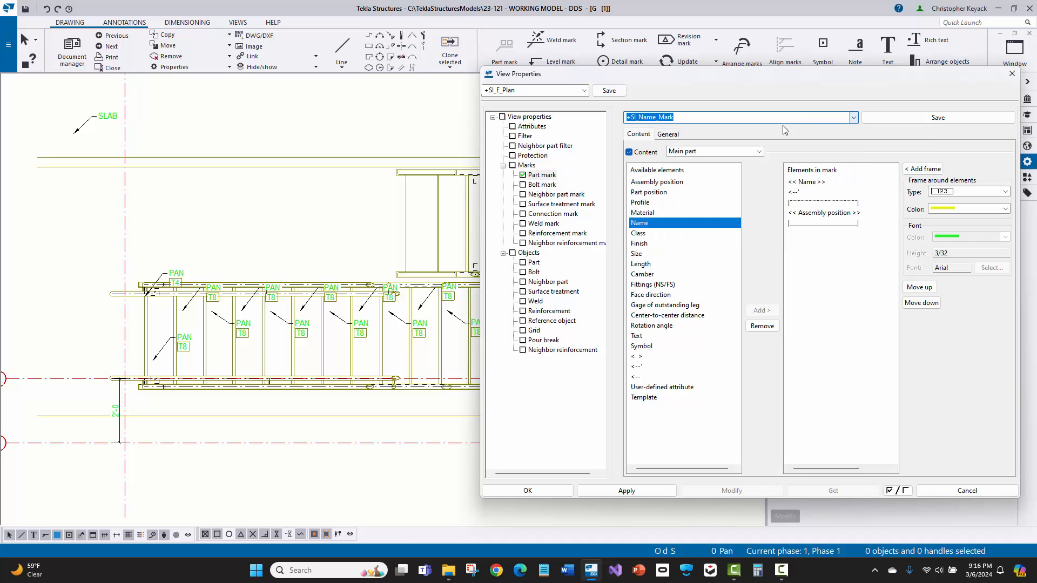
- Review the available drawing filters, then compare the +SI_Name_Mark elements with the pan marks in the ground level plan
left_click(524, 137)
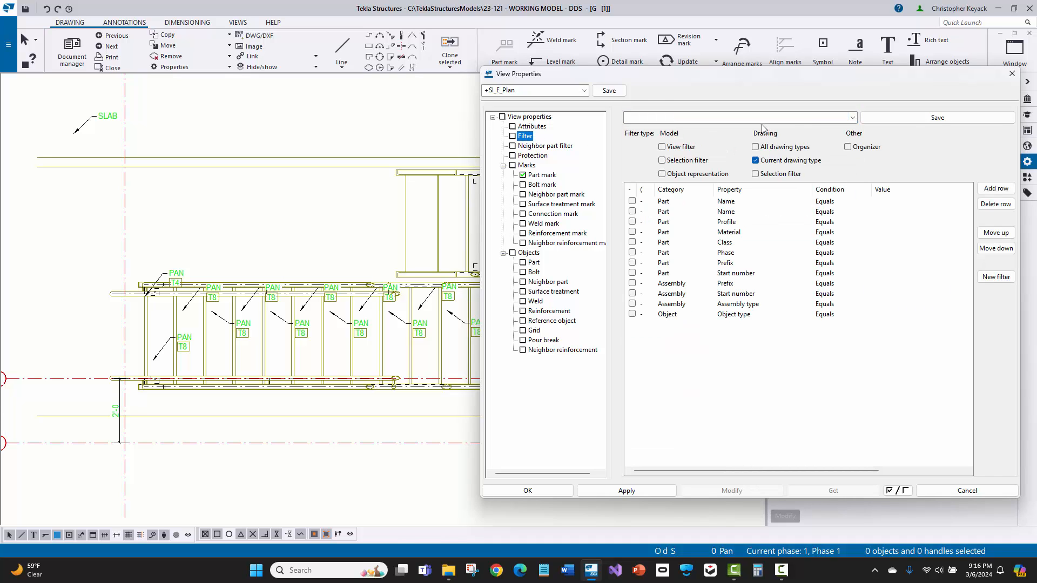
left_click(852, 118)
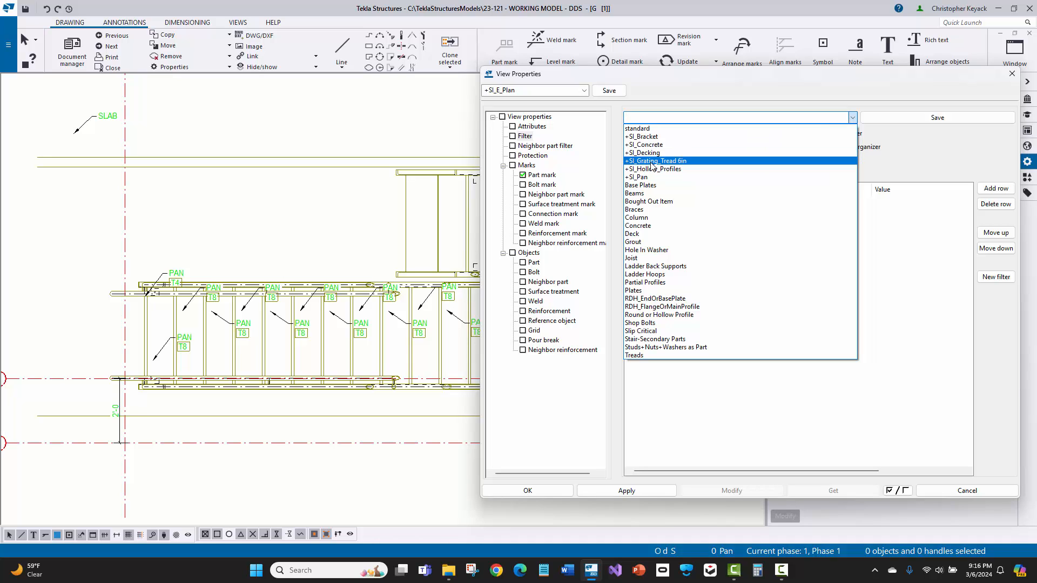
left_click(853, 117)
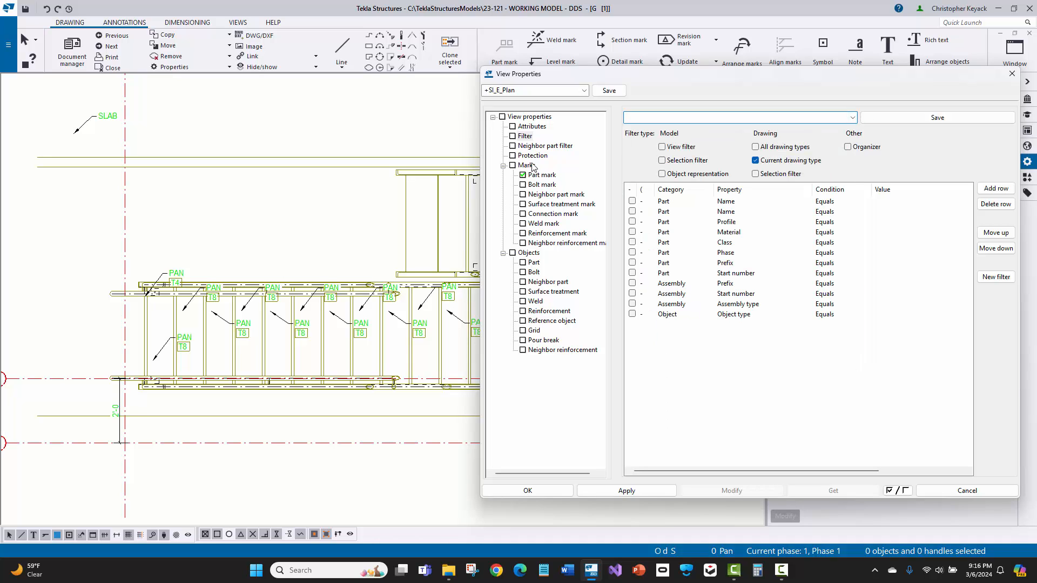
left_click(543, 176)
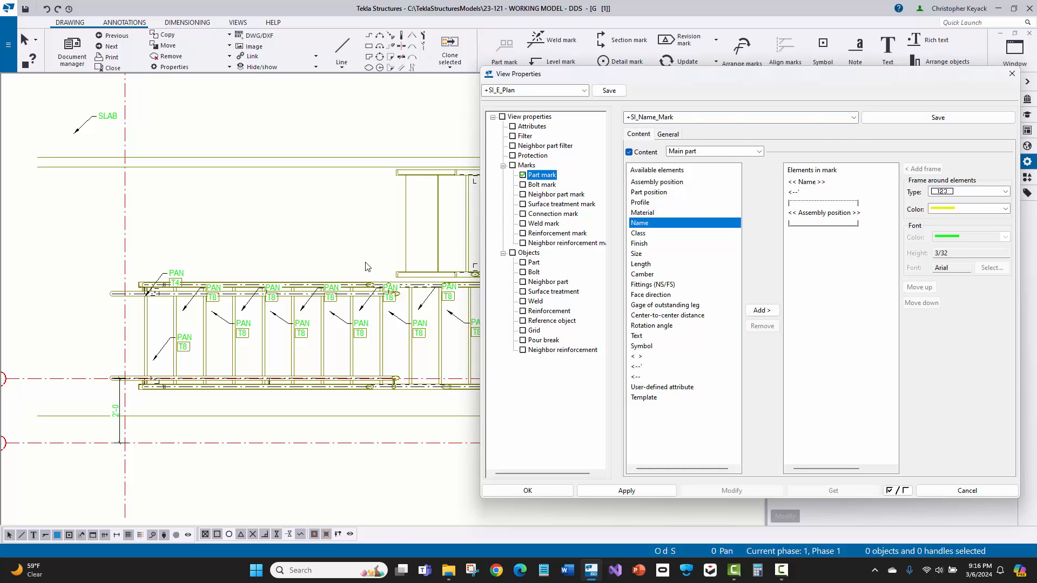
scroll(358, 310, "up", 2)
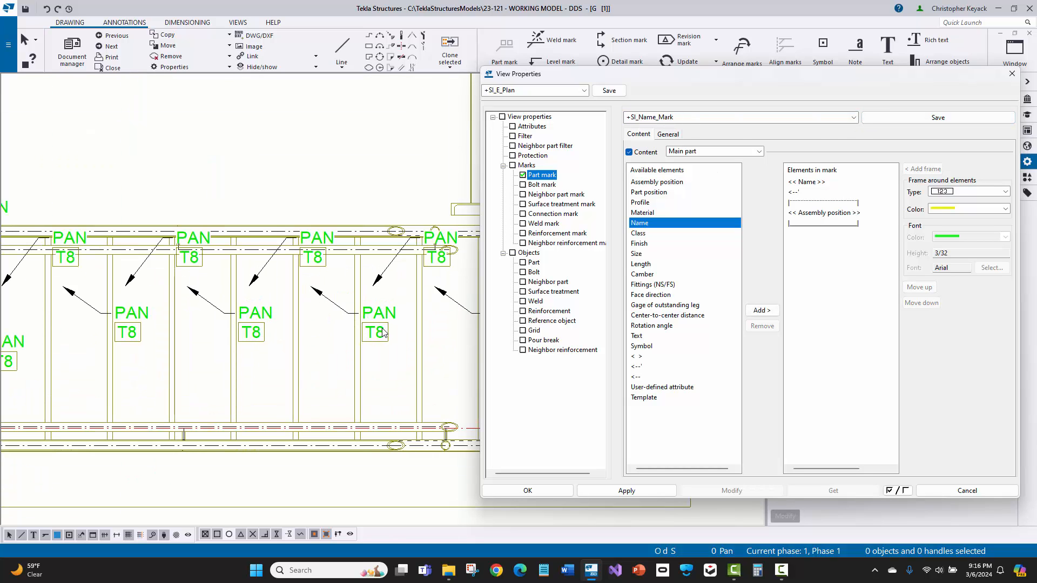
- Load the +SI_Name part mark settings, examine their content, and close the view properties without applying them
left_click(853, 117)
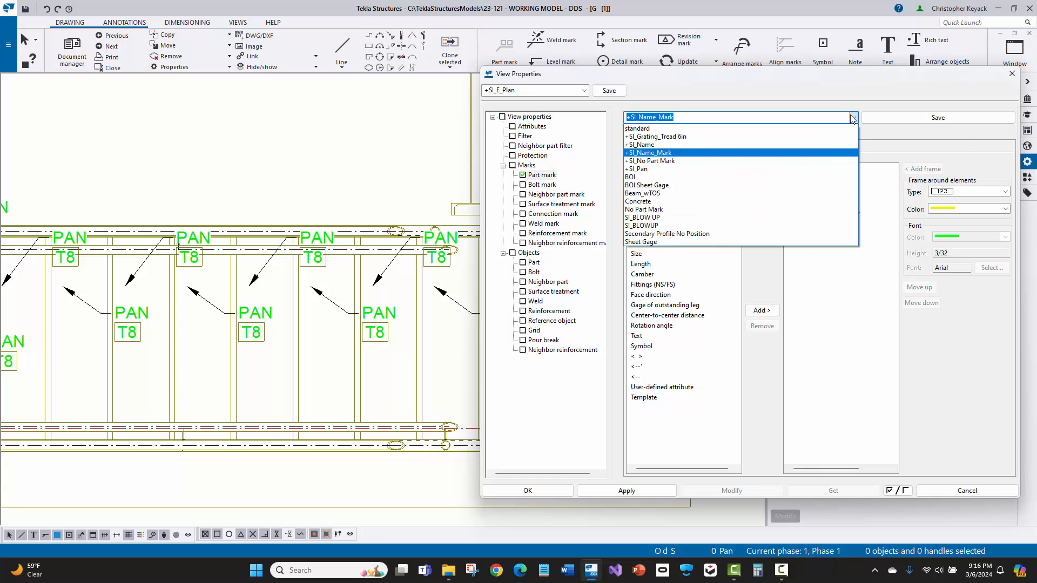
left_click(704, 146)
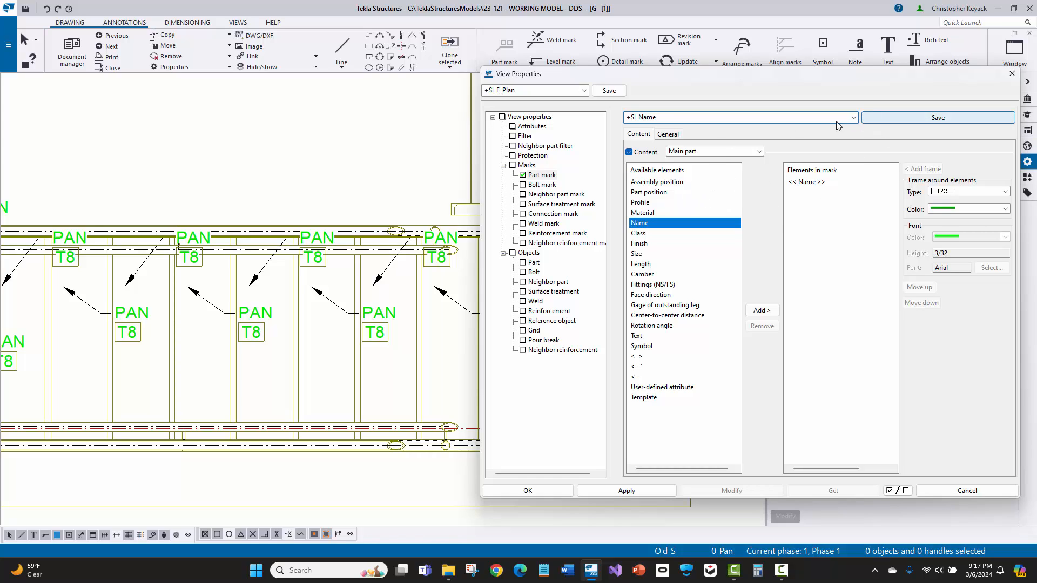
left_click(948, 493)
- Reopen the ground level plan's view properties and open its detailed object level settings for editing
scroll(427, 178, "down", 2)
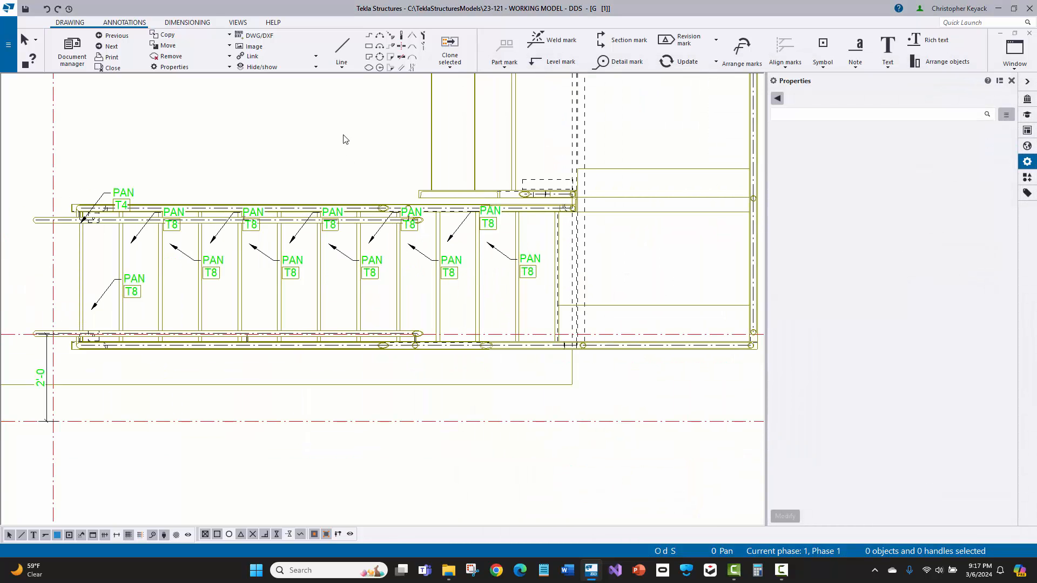
scroll(337, 211, "down", 2)
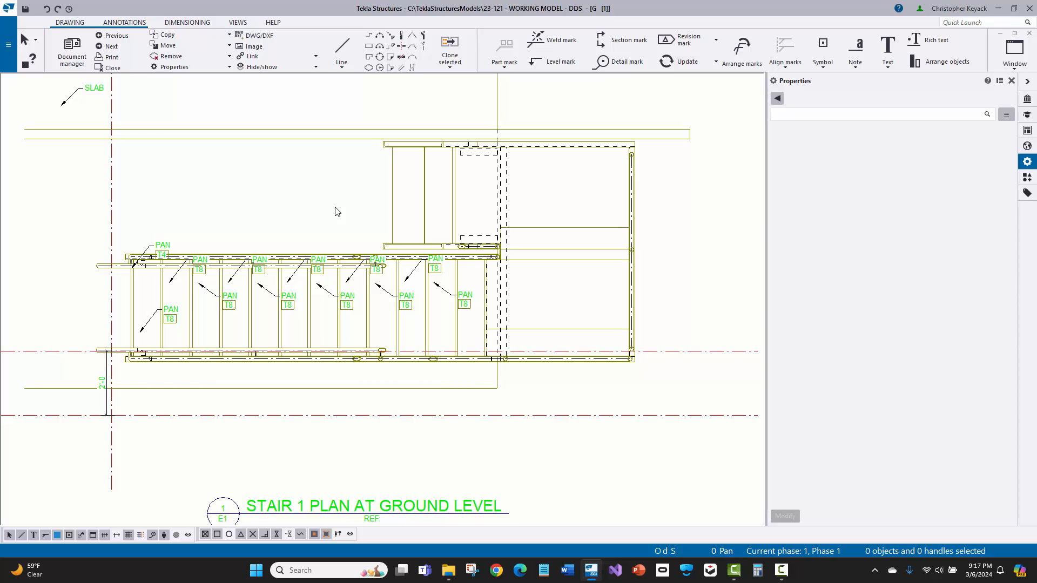
scroll(361, 224, "down", 1)
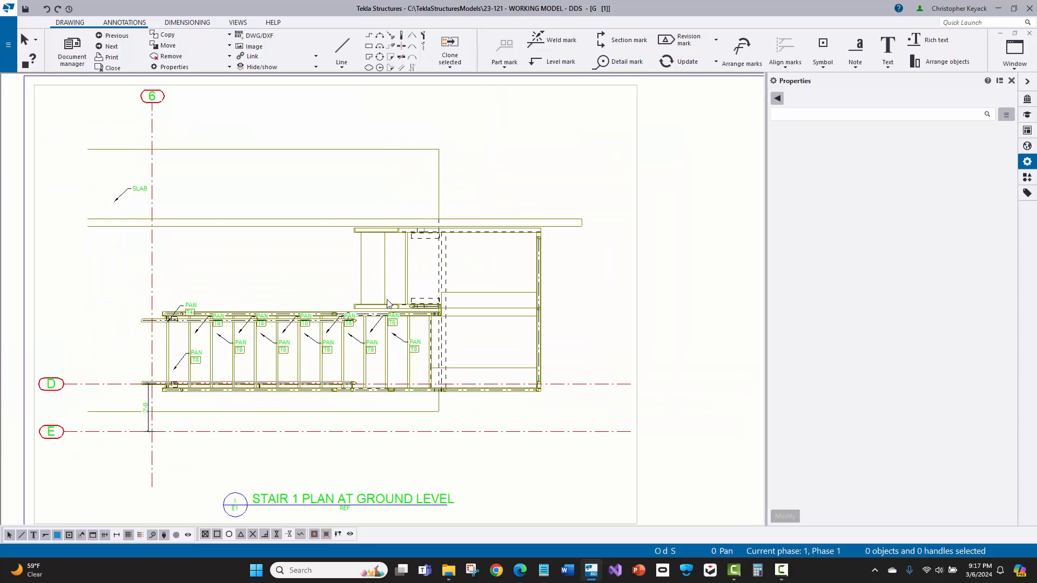
left_click(640, 208)
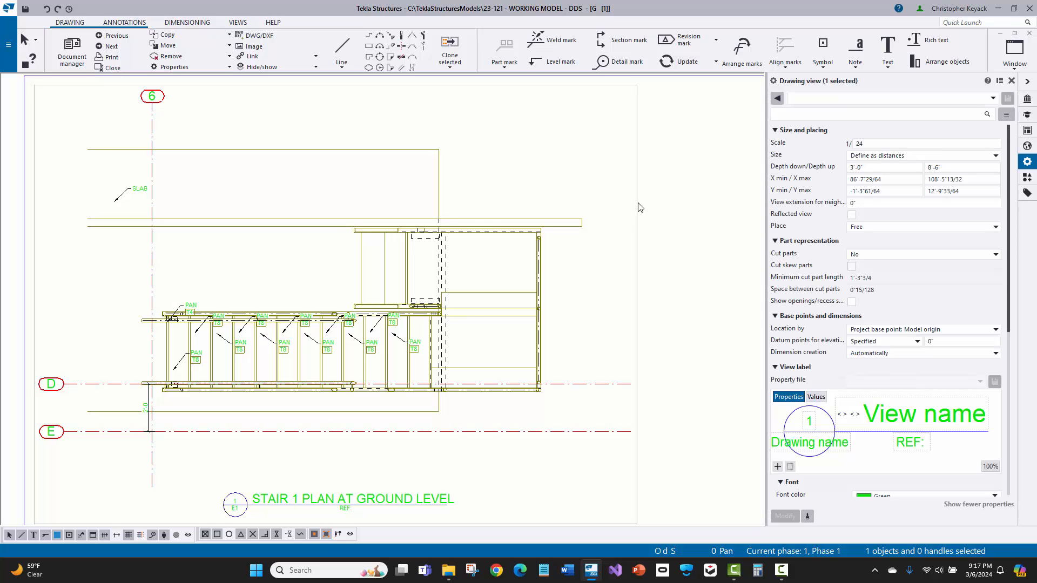
double_click(640, 207)
left_click(542, 126)
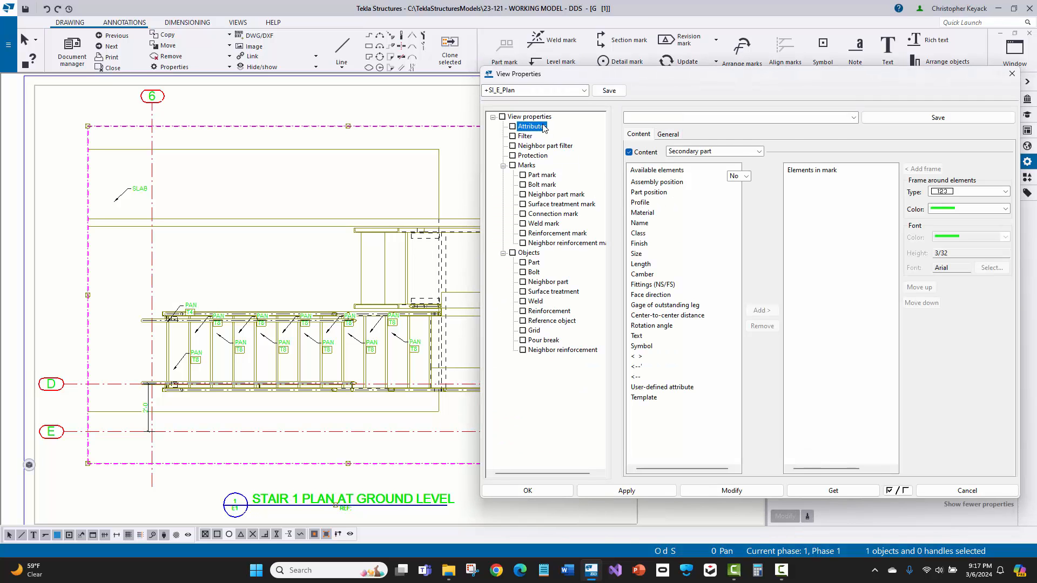
left_click(822, 282)
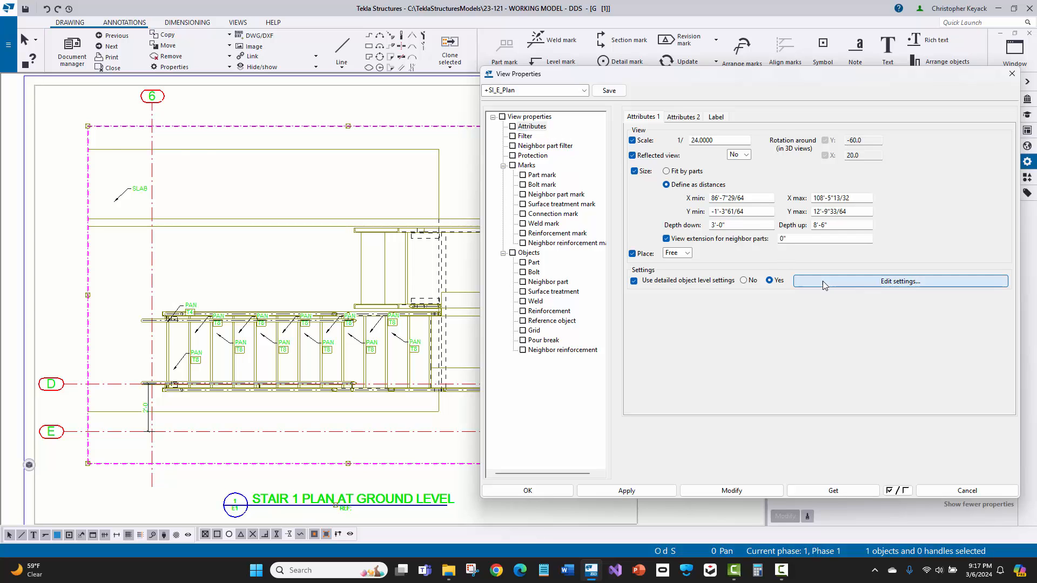
- Add an object level settings row that combines the +SI_Pan drawing filter with the Part mark object type
left_click(456, 135)
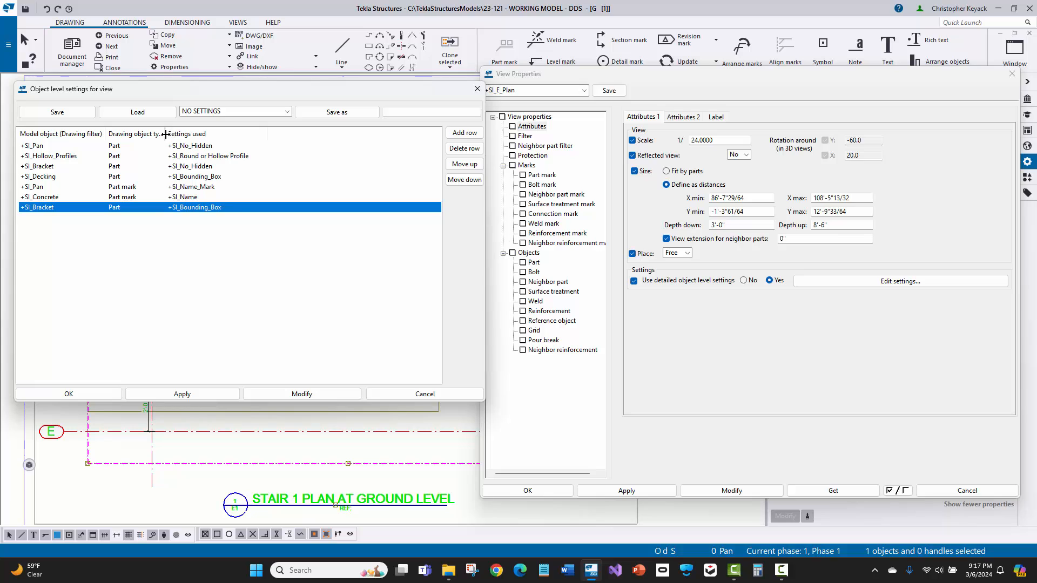
mouse_move(166, 134)
left_mouse_down()
mouse_move(251, 135)
mouse_move(212, 136)
left_mouse_up()
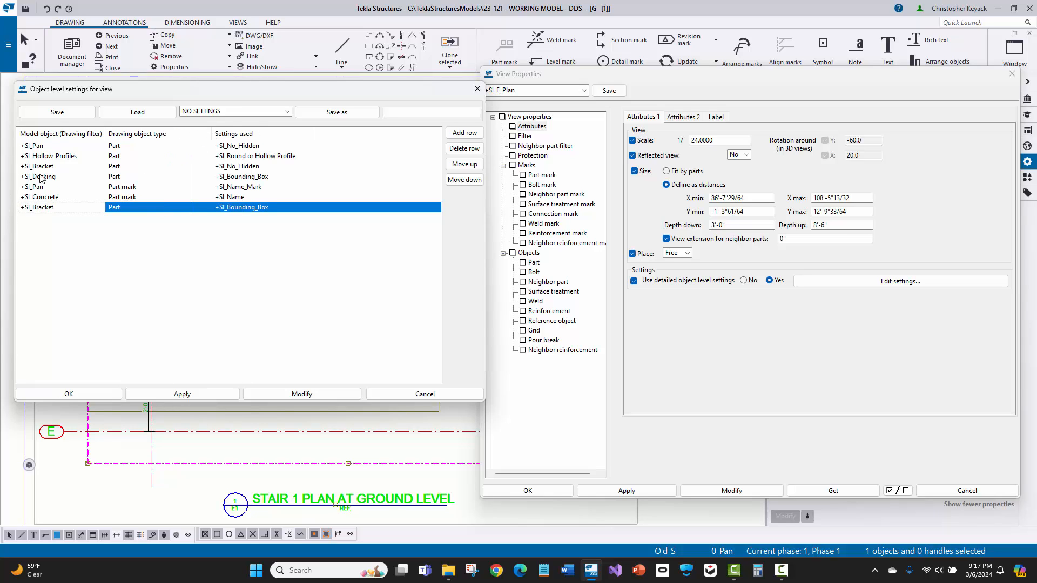
left_click(46, 211)
left_click(56, 208)
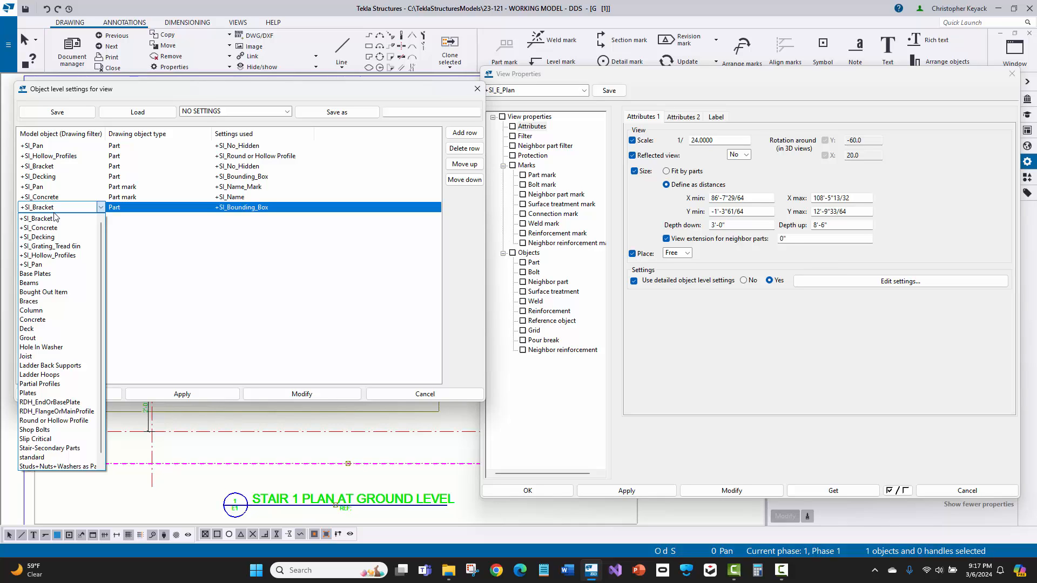
left_click(51, 265)
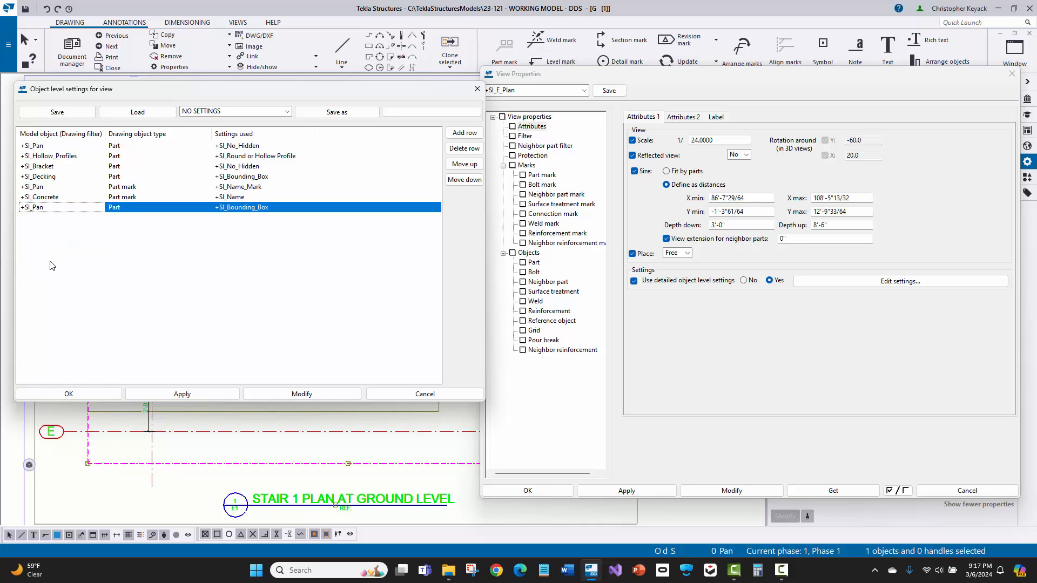
left_click(125, 212)
left_click(125, 210)
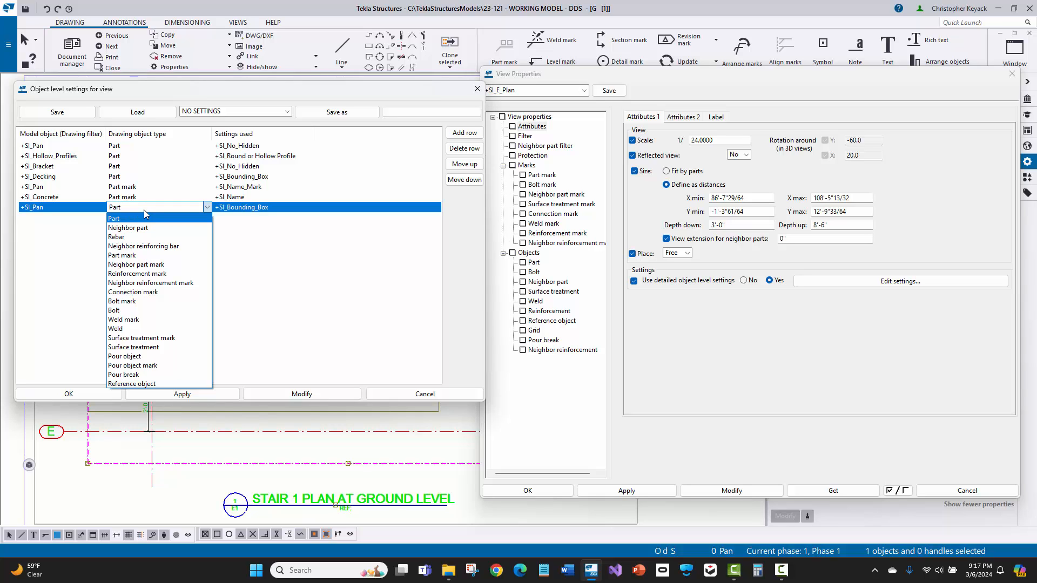
left_click(135, 255)
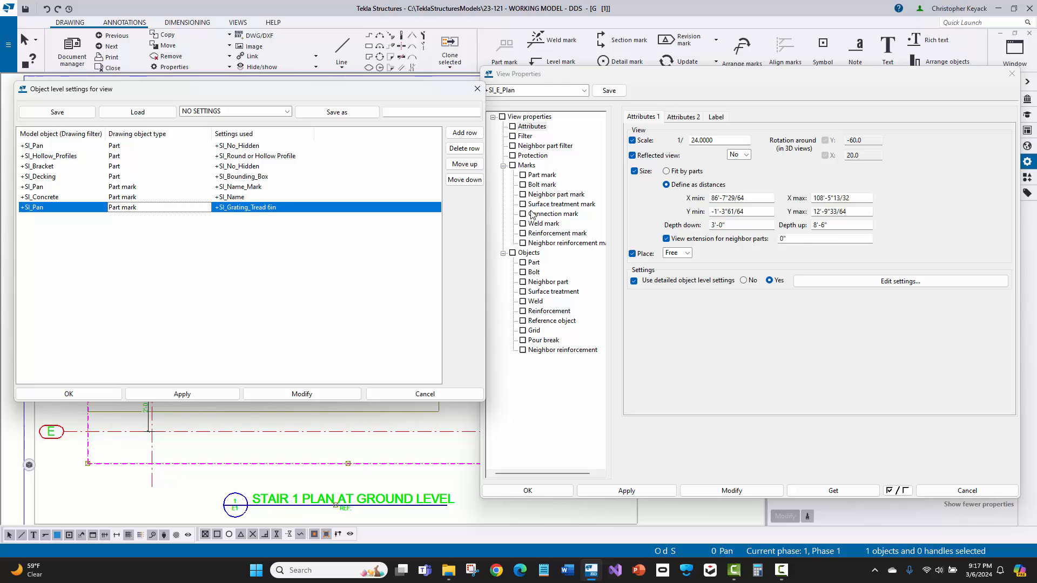
- Choose the +SI_Grating_Tread 6in settings for the new +SI_Pan part mark row
left_click(542, 175)
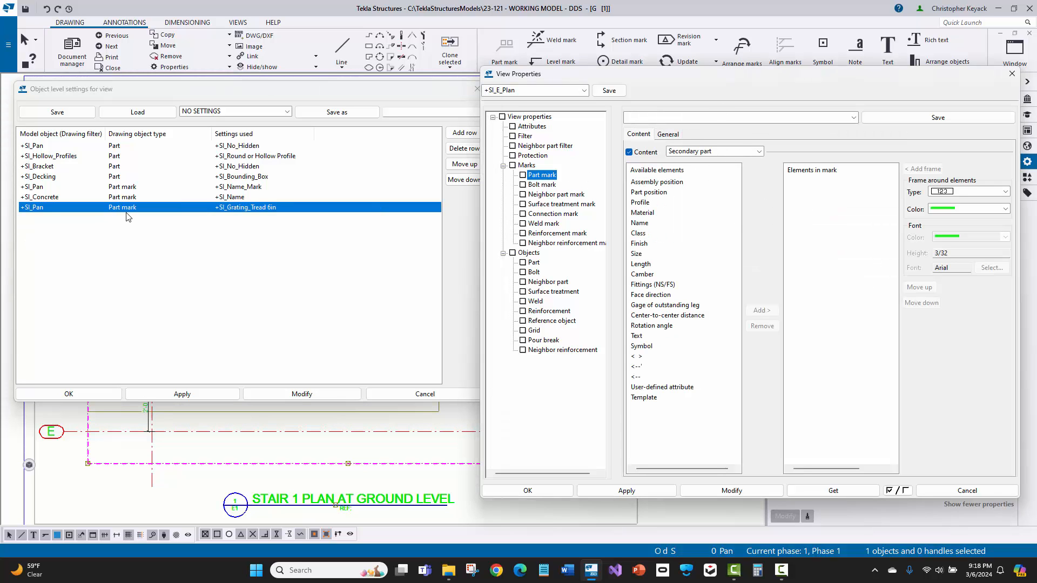
left_click(236, 208)
left_click(237, 209)
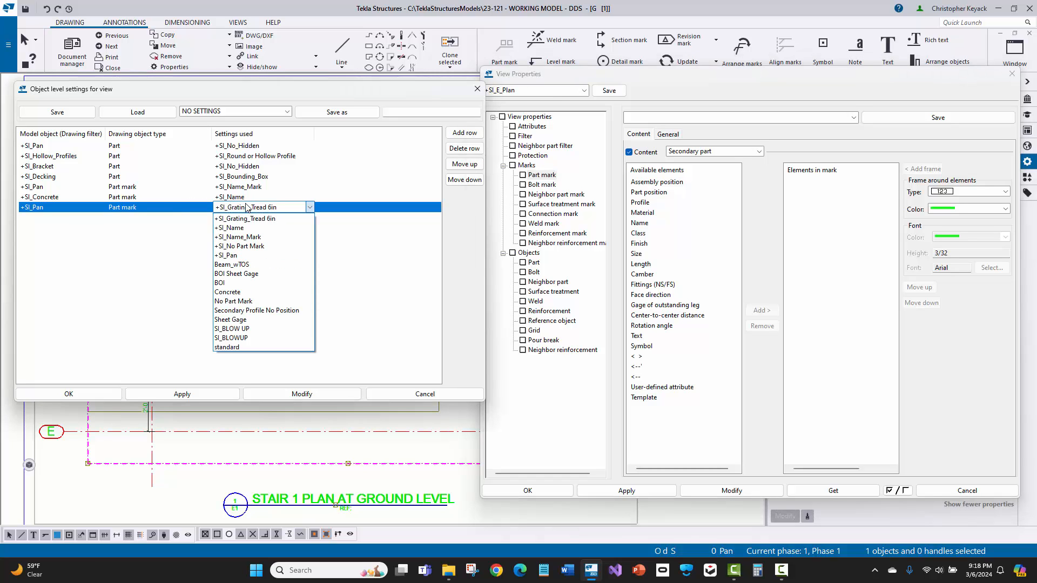
left_click(244, 219)
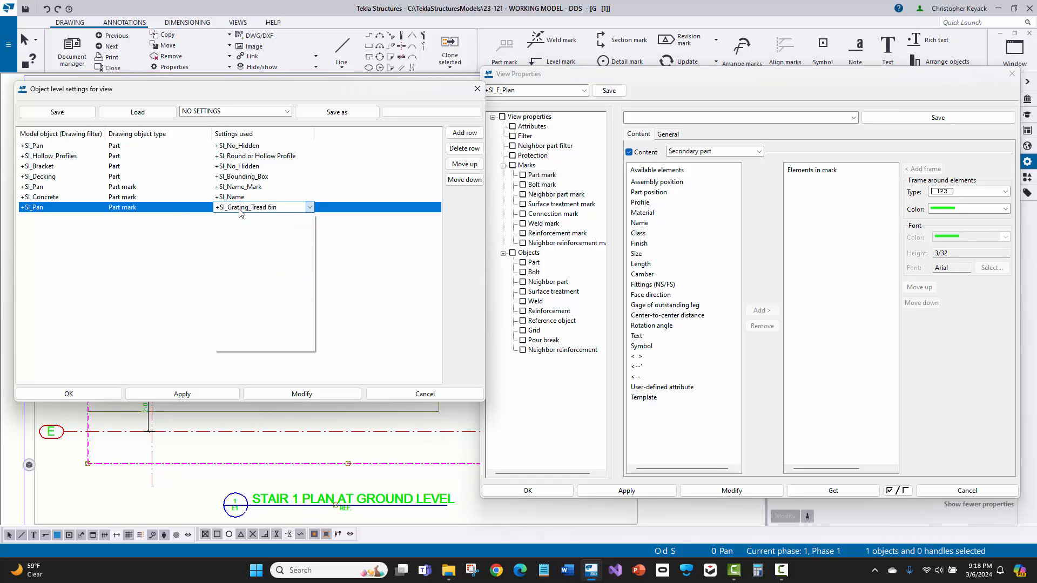
- Compare the new row with the saved part mark settings and filter properties, then close both dialogs without applying anything
left_click(553, 177)
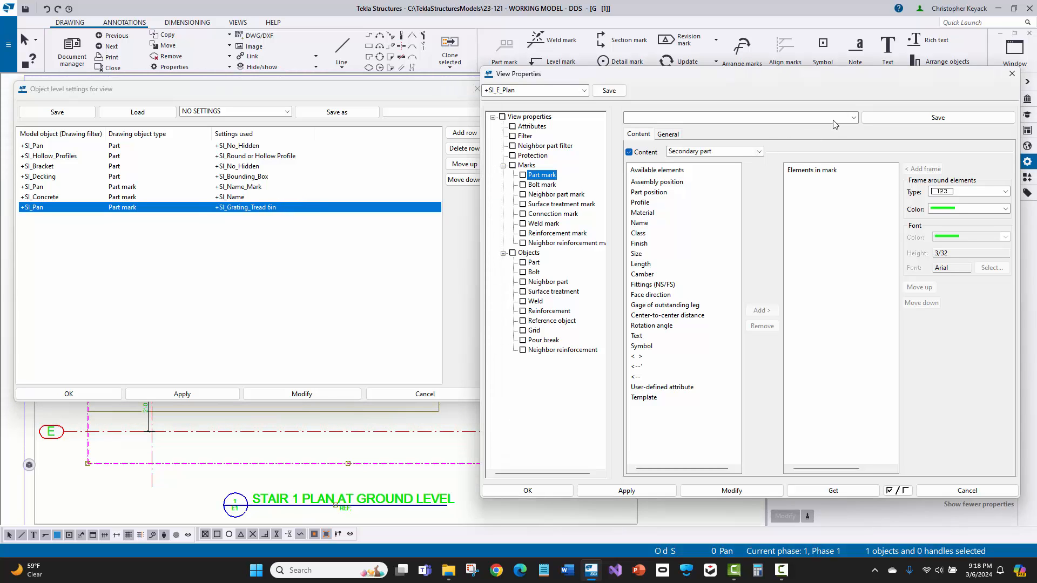
left_click(851, 118)
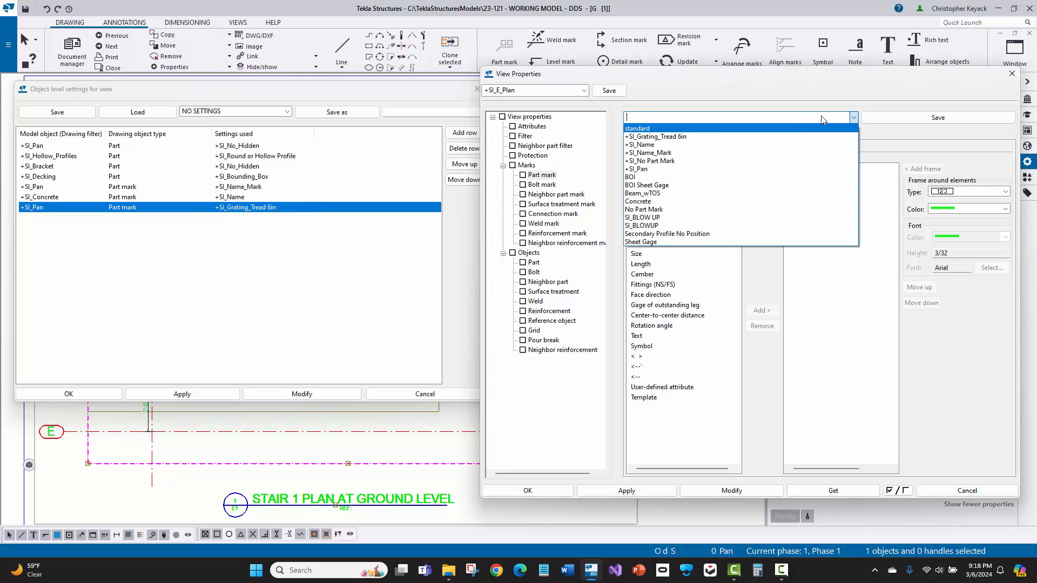
left_click(852, 119)
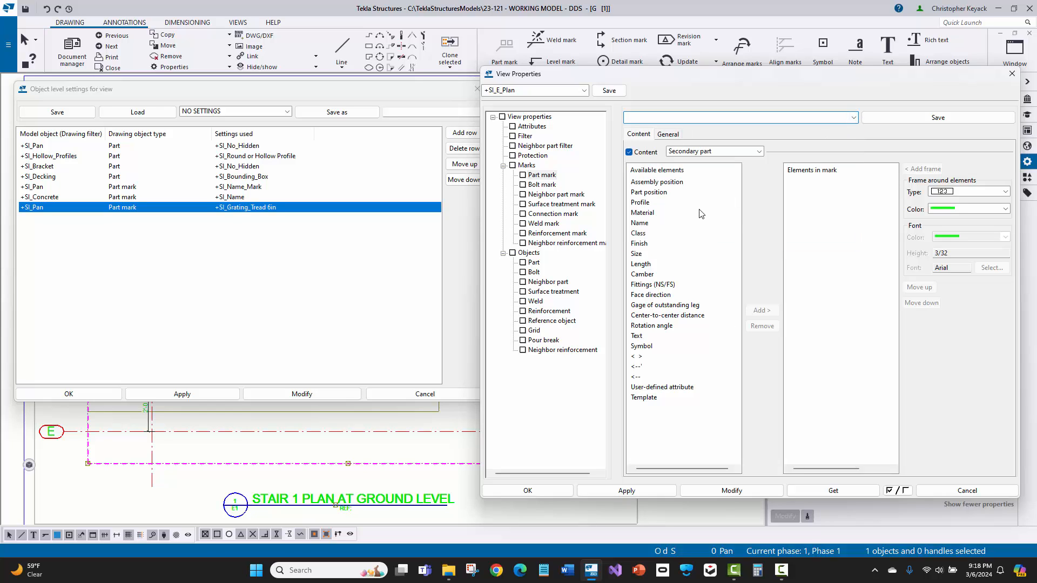
left_click(526, 137)
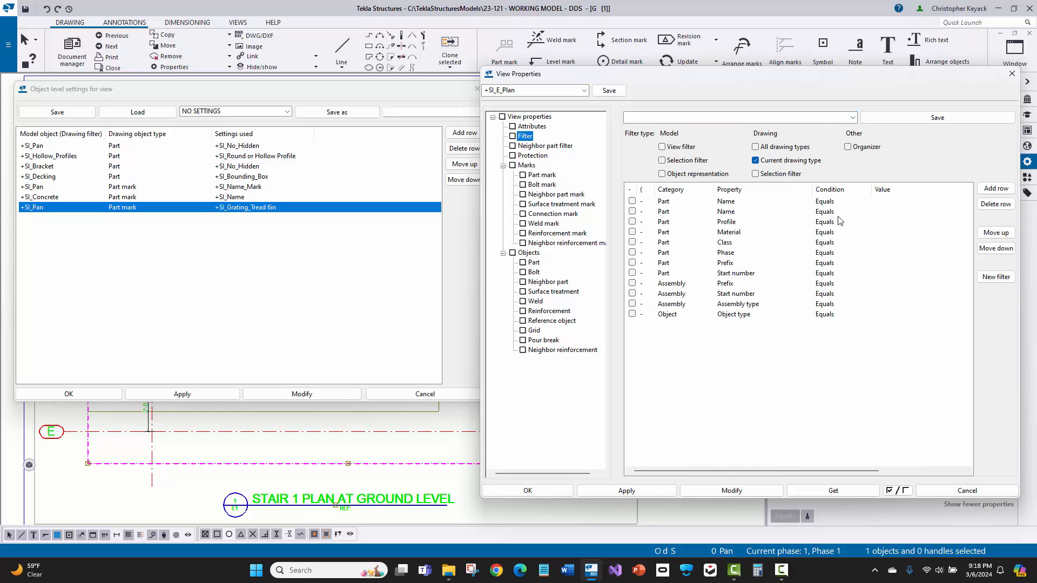
left_click(42, 209)
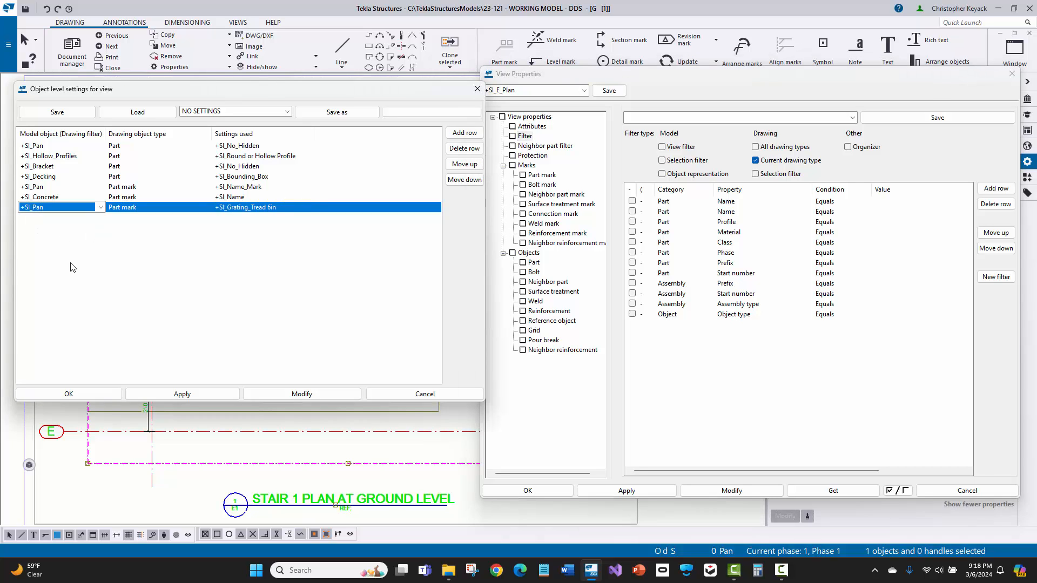
left_click(84, 245)
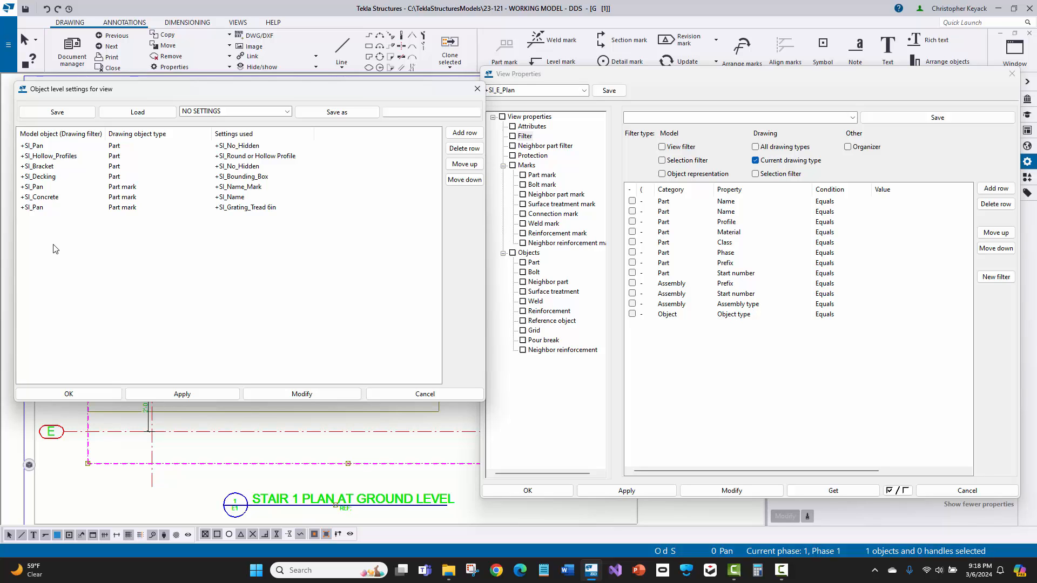
left_click(58, 208)
left_click(59, 208)
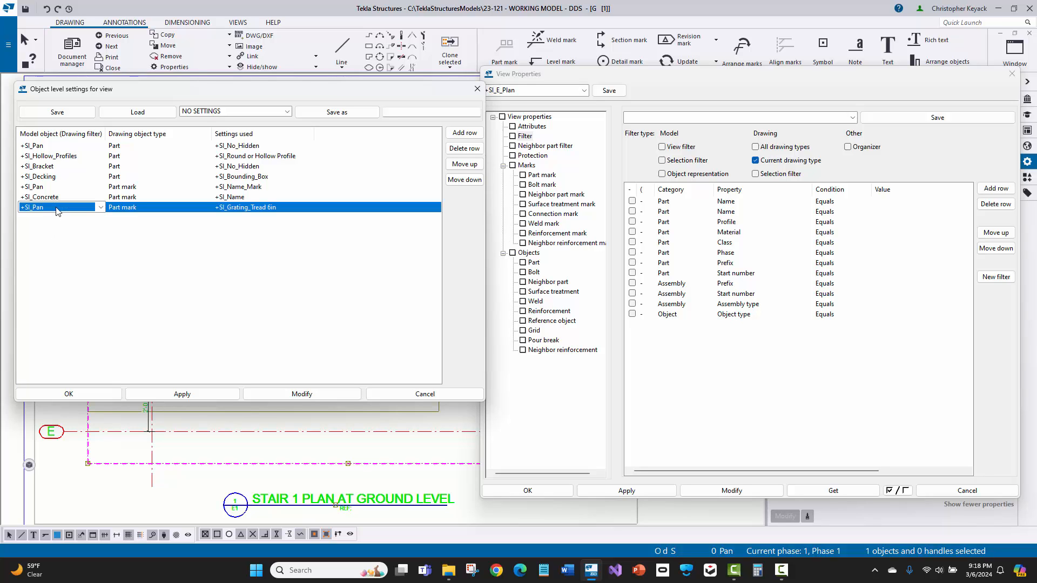
left_click(423, 394)
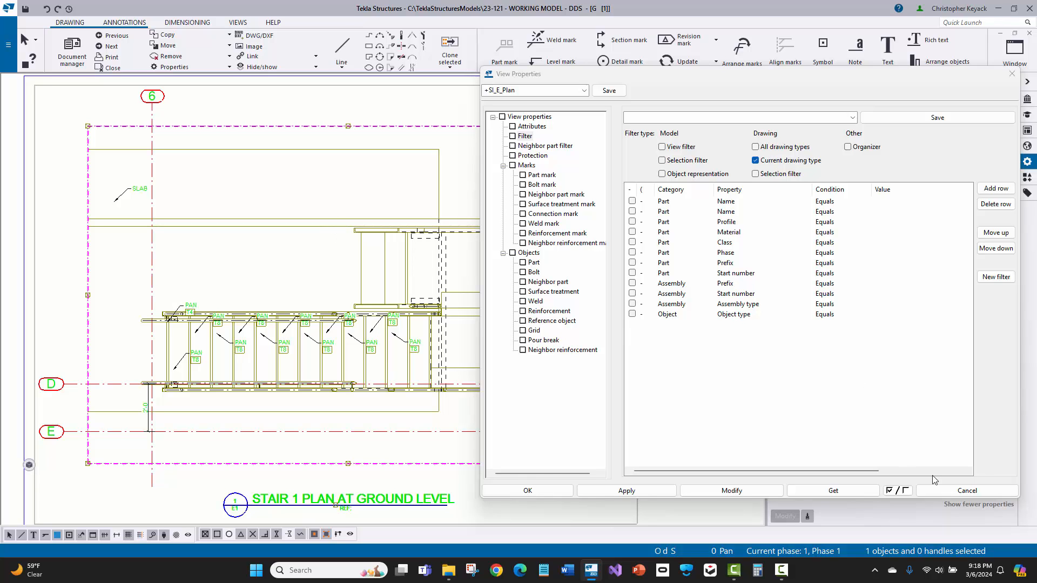
left_click(935, 491)
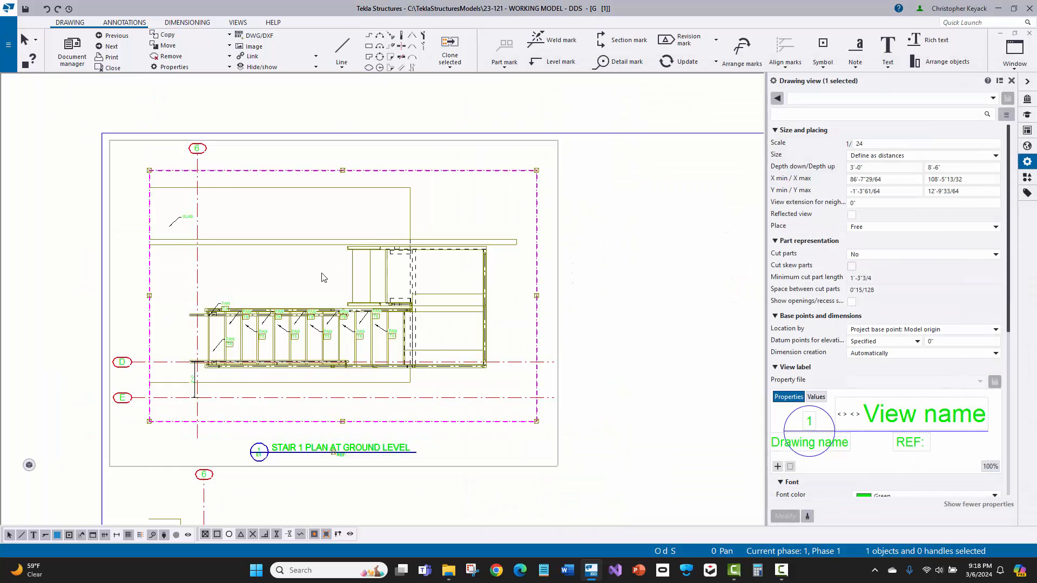
- Load the +SI_E_Plan view properties for the Stair 1 Plan at Level 2, modify the view with them, and close the dialog
scroll(572, 335, "down", 3)
middle_click_drag(569, 373, 572, 335)
left_click(514, 353)
scroll(514, 353, "up", 1)
middle_click_drag(514, 353, 534, 320)
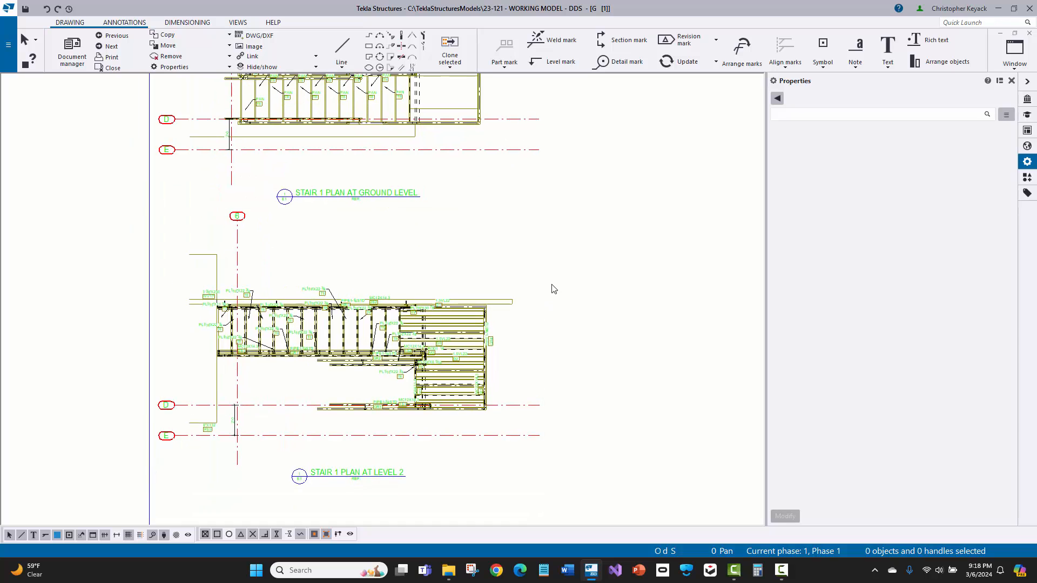
left_click(543, 287)
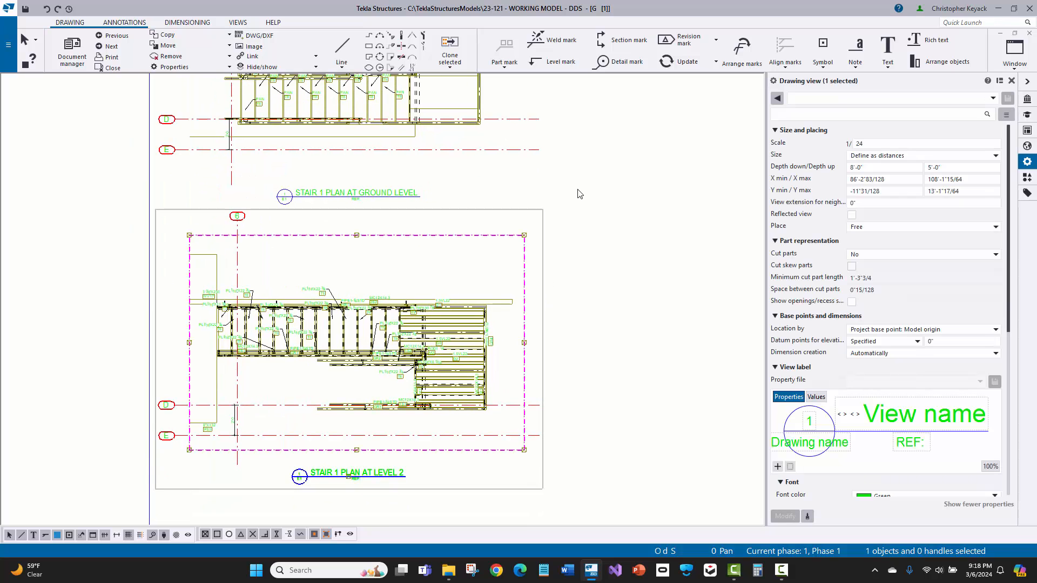
double_click(572, 181)
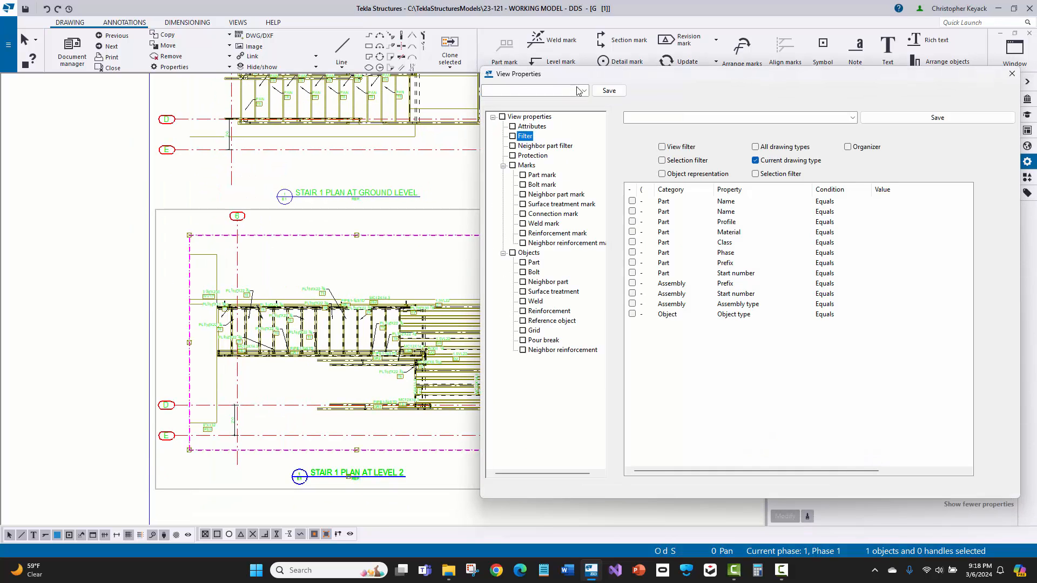
left_click(584, 91)
key("Down")
key("Down")
key("Down")
key("Down")
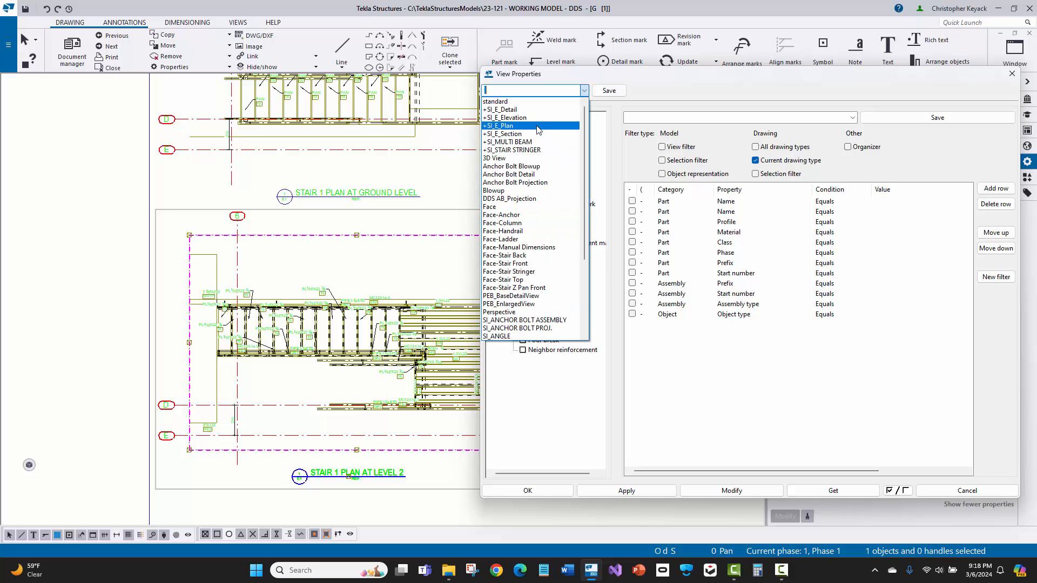
key("Return")
left_click(721, 491)
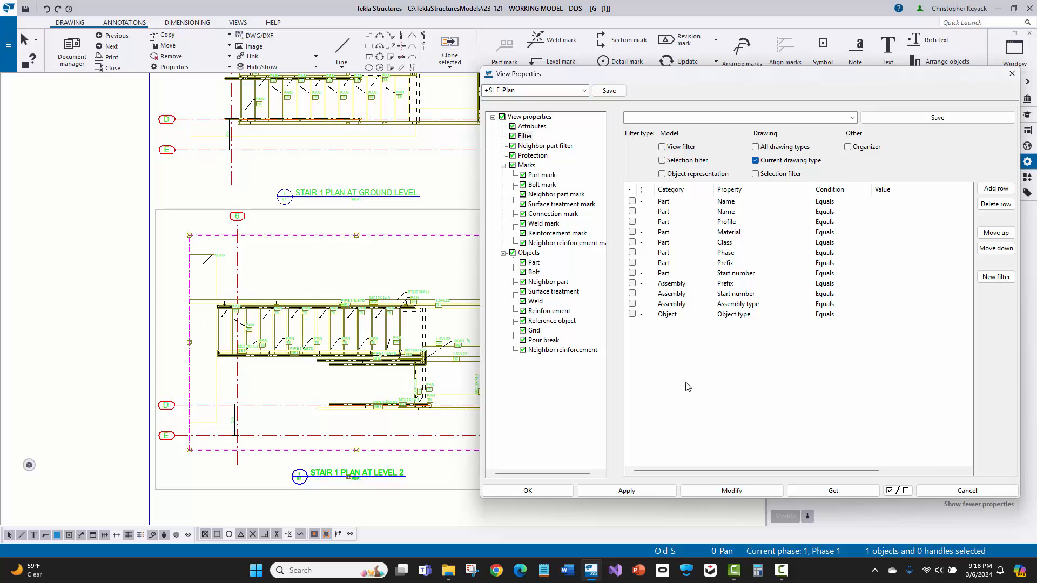
left_click(966, 490)
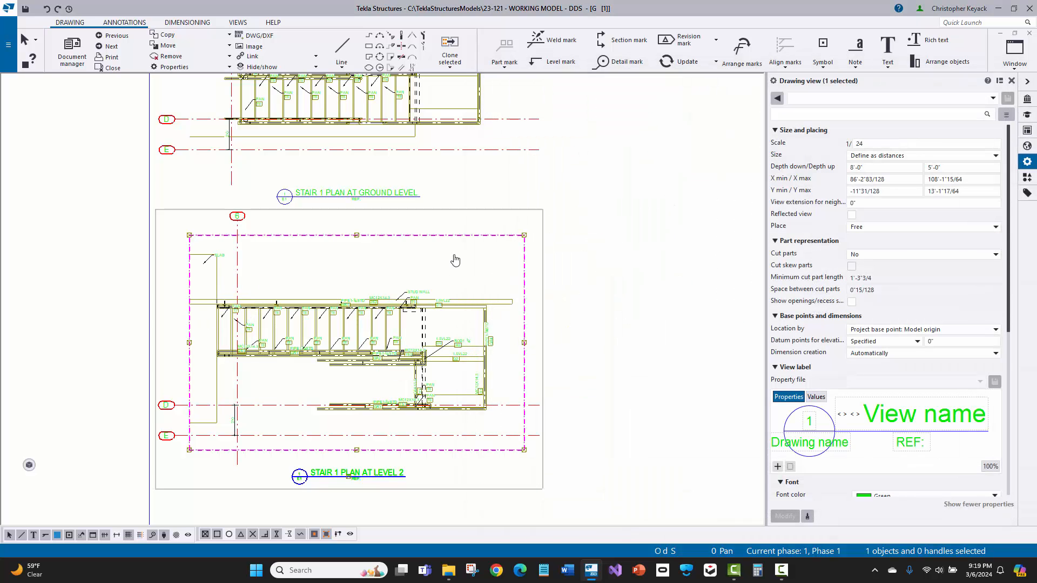
- Inspect the 2S2 stringer mark in the level 2 plan, then move a T8 pan mark slightly lower beside its leader
scroll(456, 261, "up", 5)
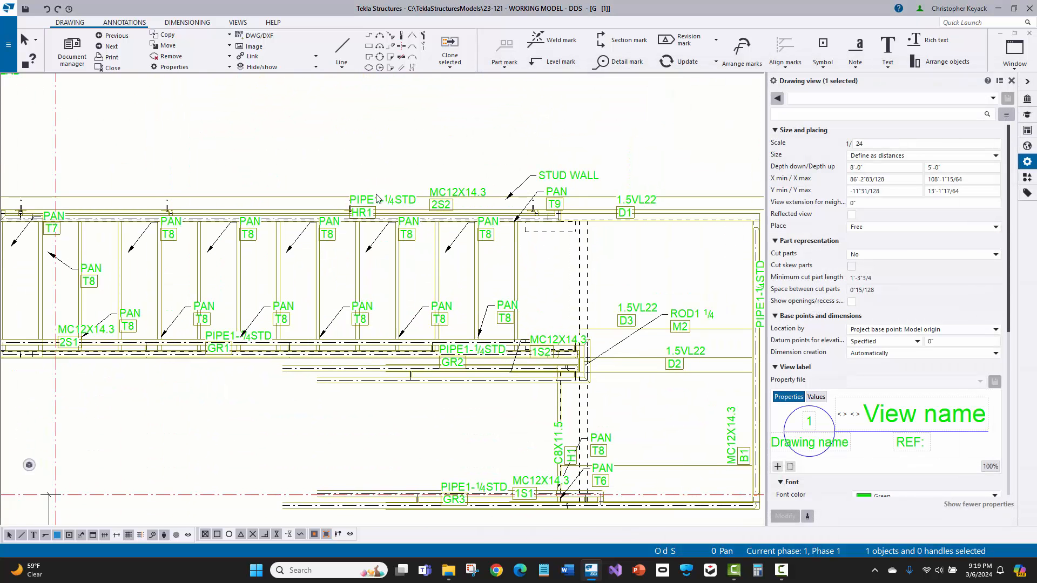
middle_click_drag(376, 198, 393, 185)
left_click(467, 184)
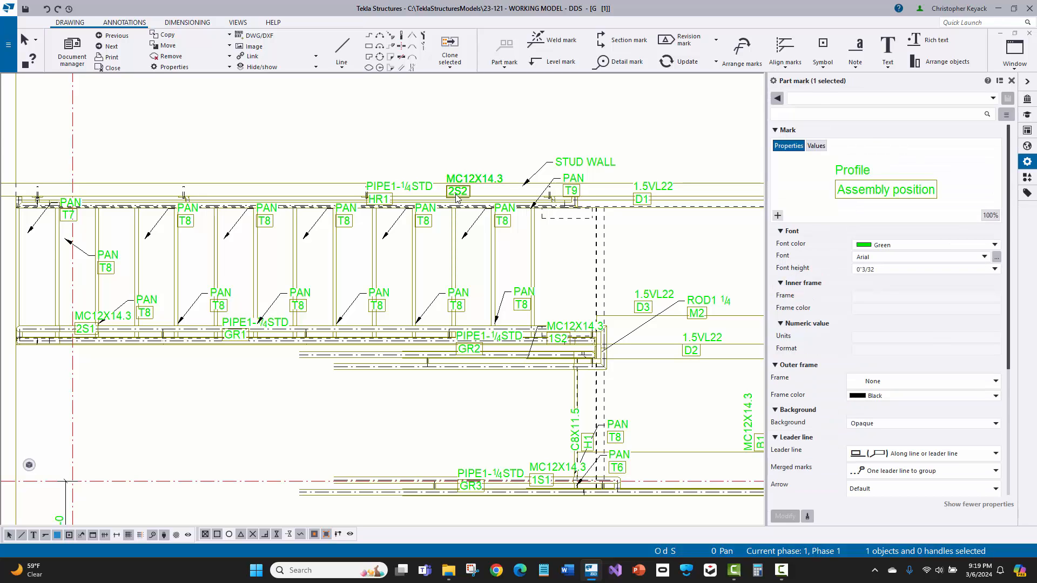
left_click(432, 224)
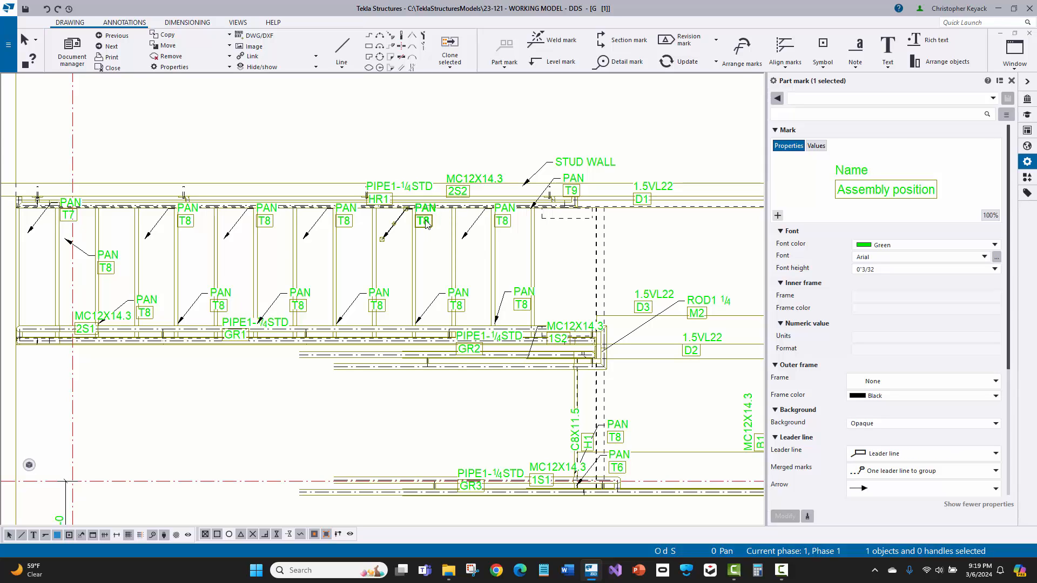
left_click_drag(427, 224, 438, 239)
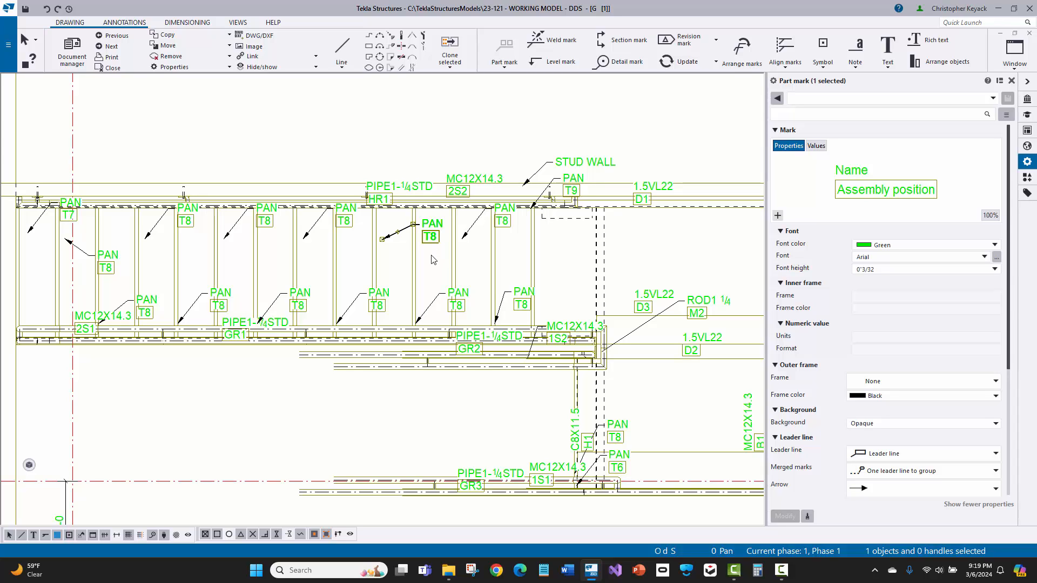
- Compare the mark elements of the 2S2 stringer, the moved T8 pan mark, and the SLAB mark in the level 2 plan
left_click(443, 180)
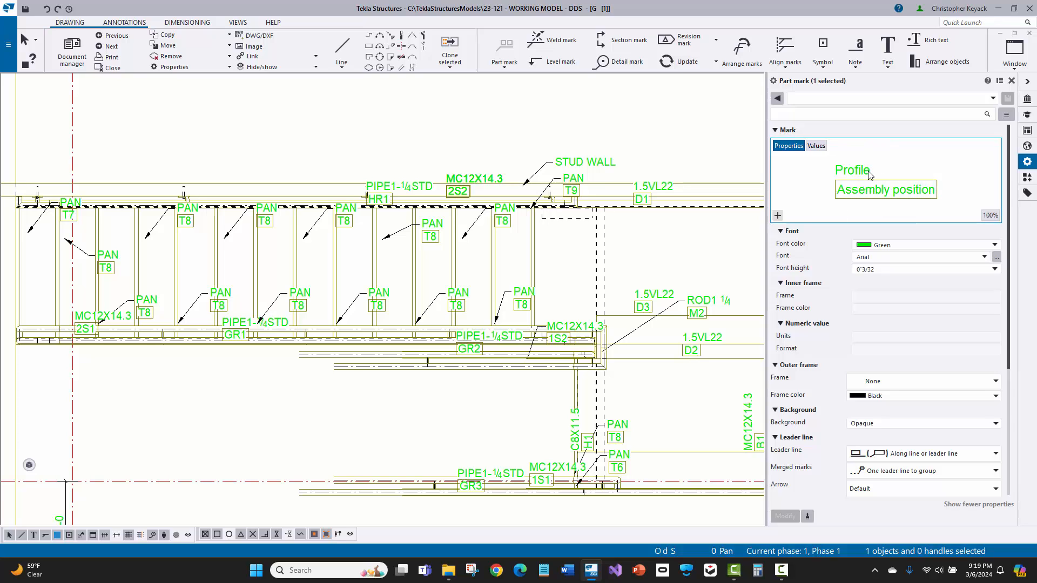
left_click(436, 230)
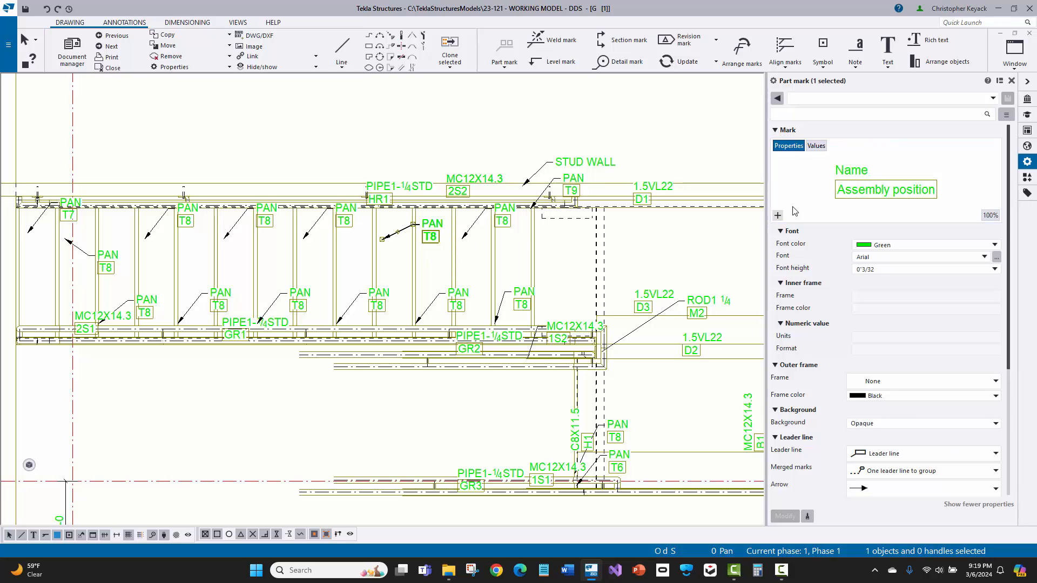
scroll(410, 132, "down", 2)
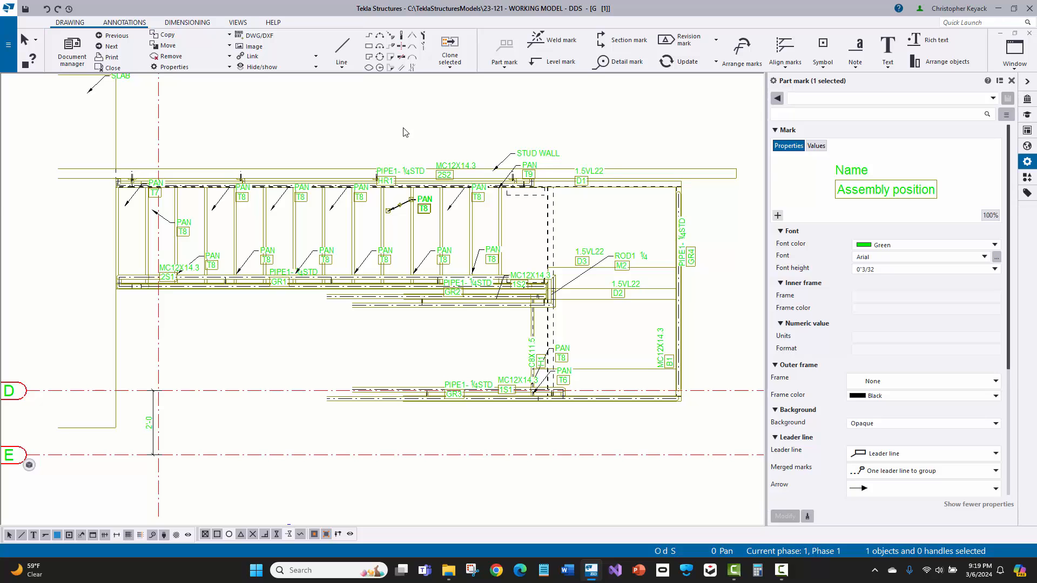
middle_click_drag(405, 132, 396, 163)
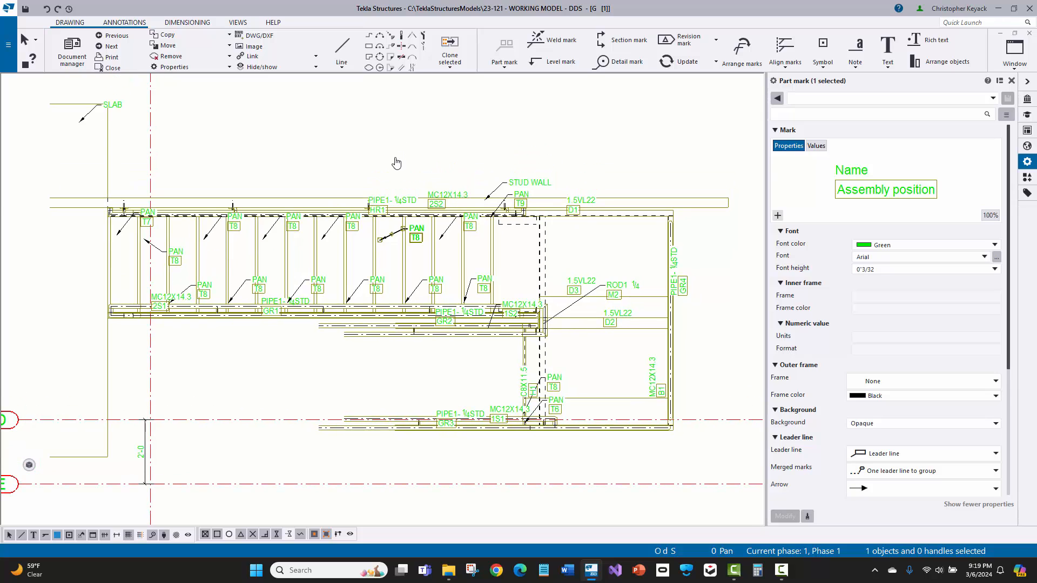
left_click(111, 105)
scroll(230, 130, "up", 2)
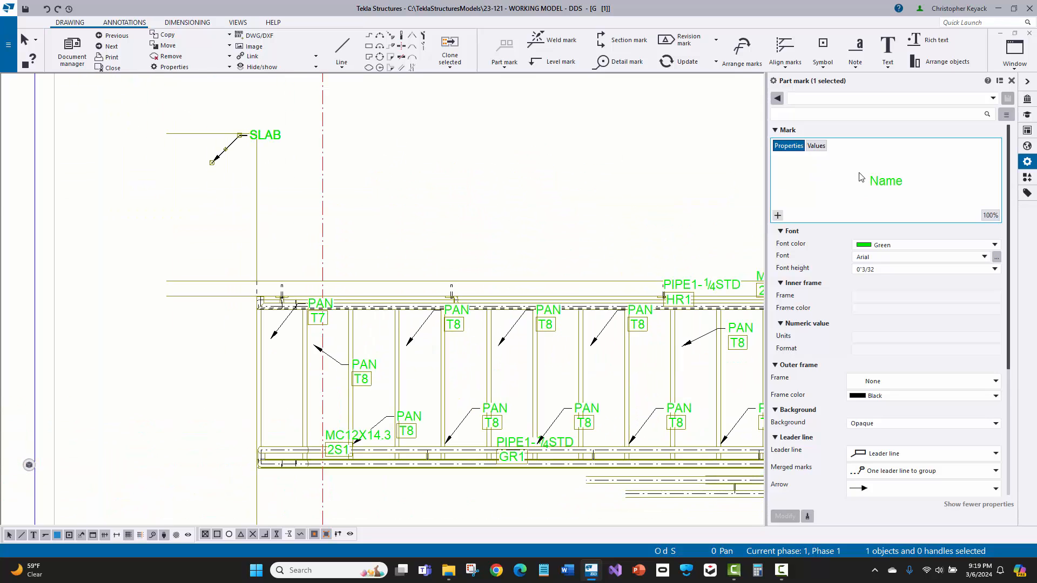
- In the view properties of the Stair 1 Plan at Ground Level, protect drawn part areas from new marks and modify the view
scroll(486, 208, "down", 4)
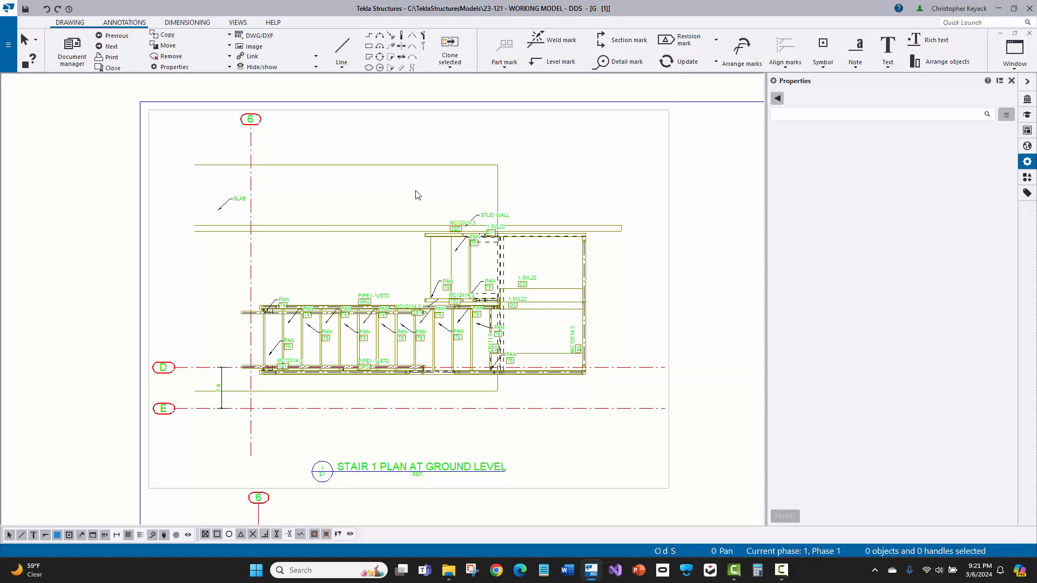
left_click(670, 167)
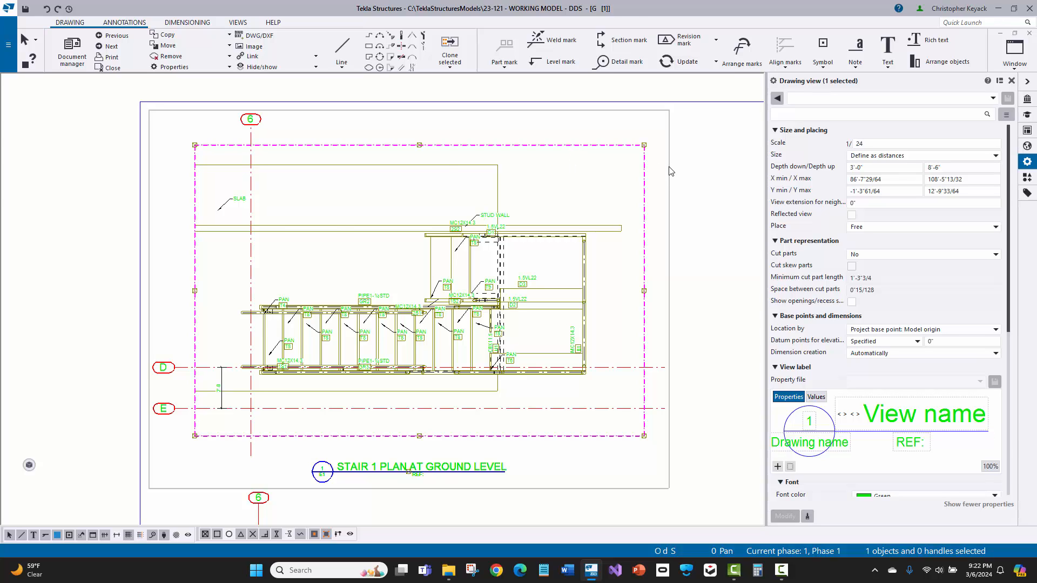
double_click(444, 166)
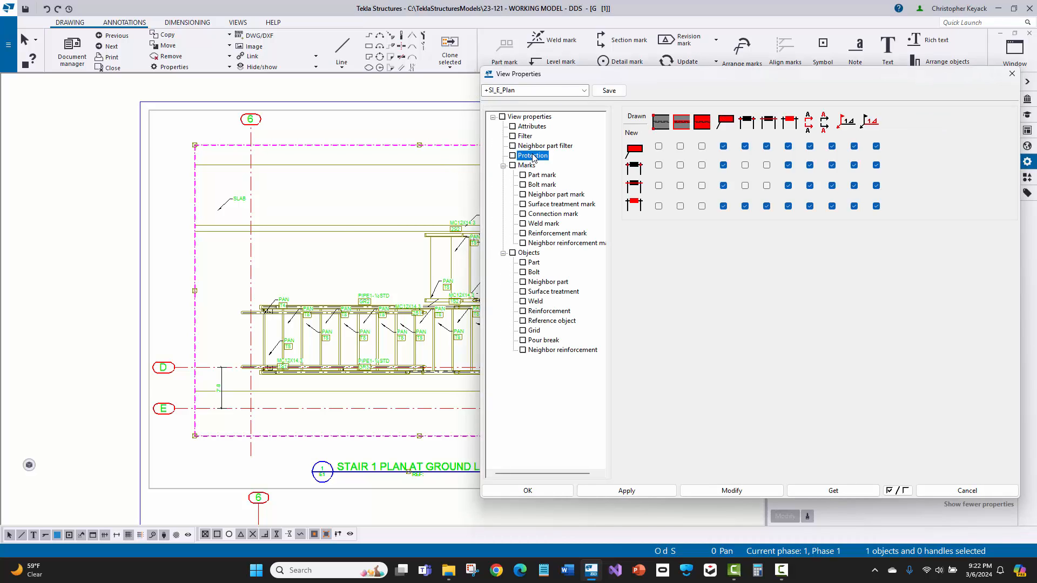
left_click(701, 146)
left_click(756, 492)
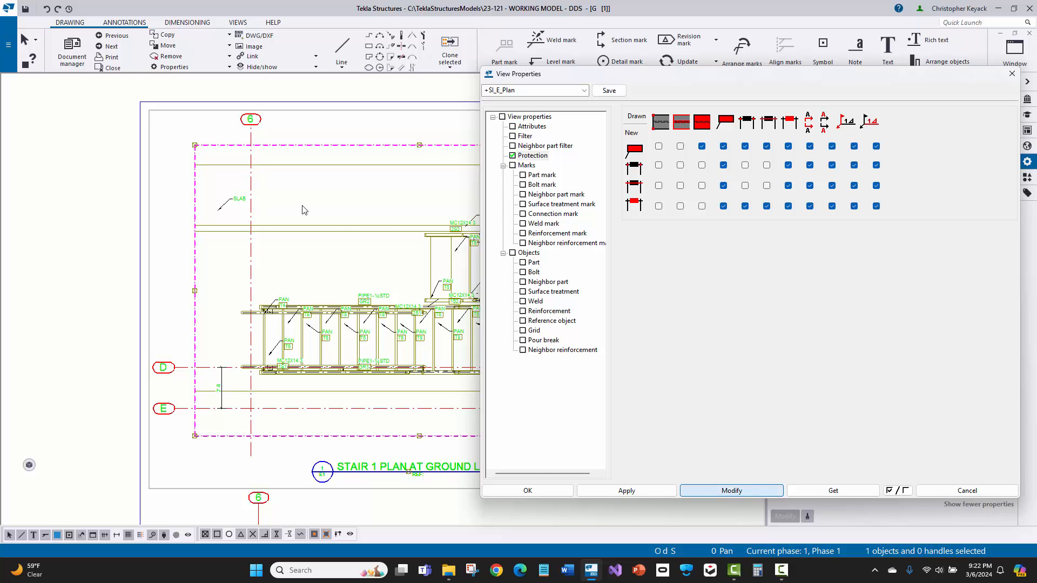
- Clear the protection of part areas against new marks and modify the ground level view again
middle_click_drag(355, 196, 209, 206)
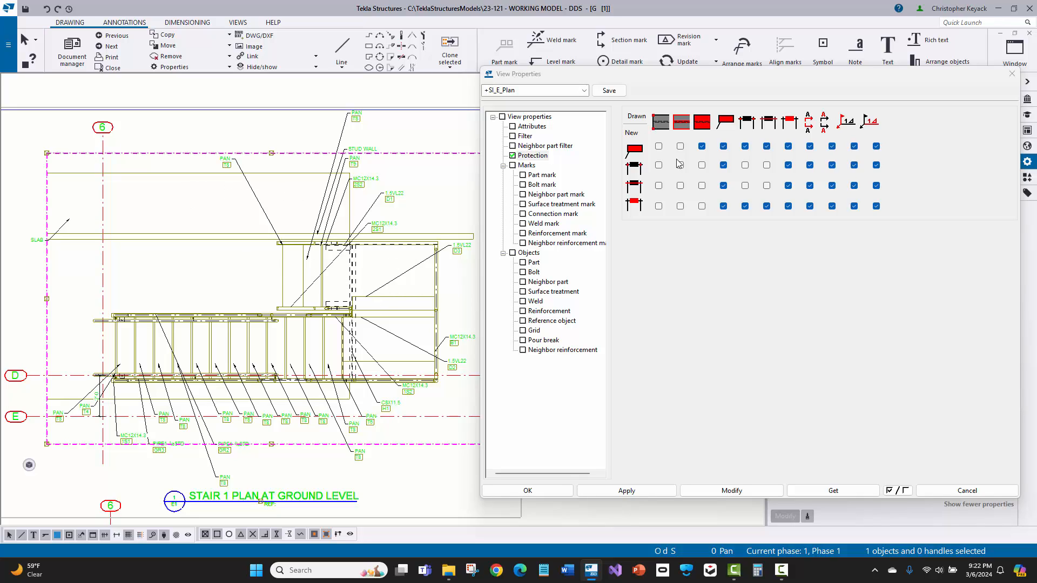
left_click(702, 146)
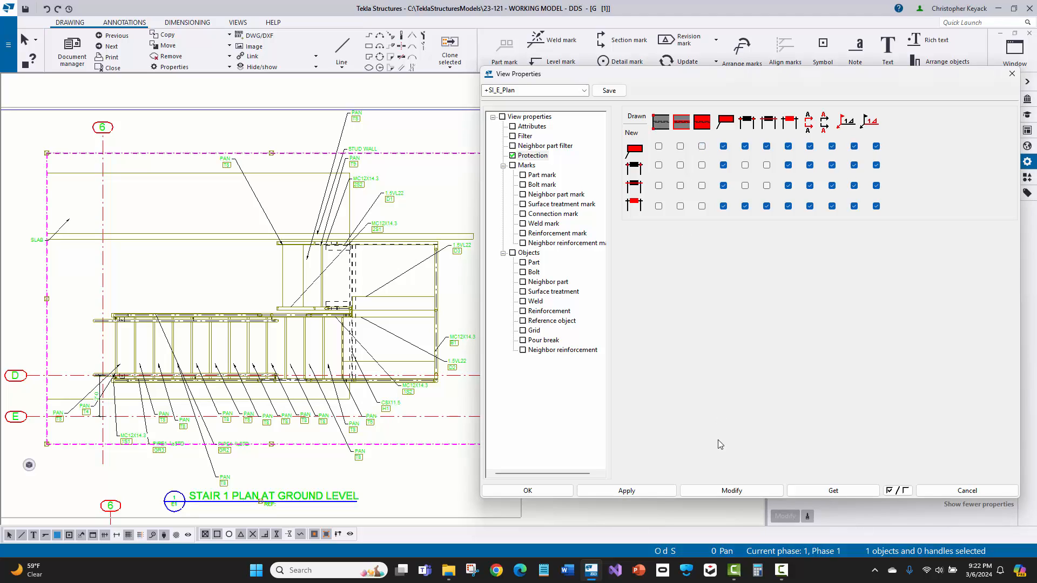
left_click(729, 491)
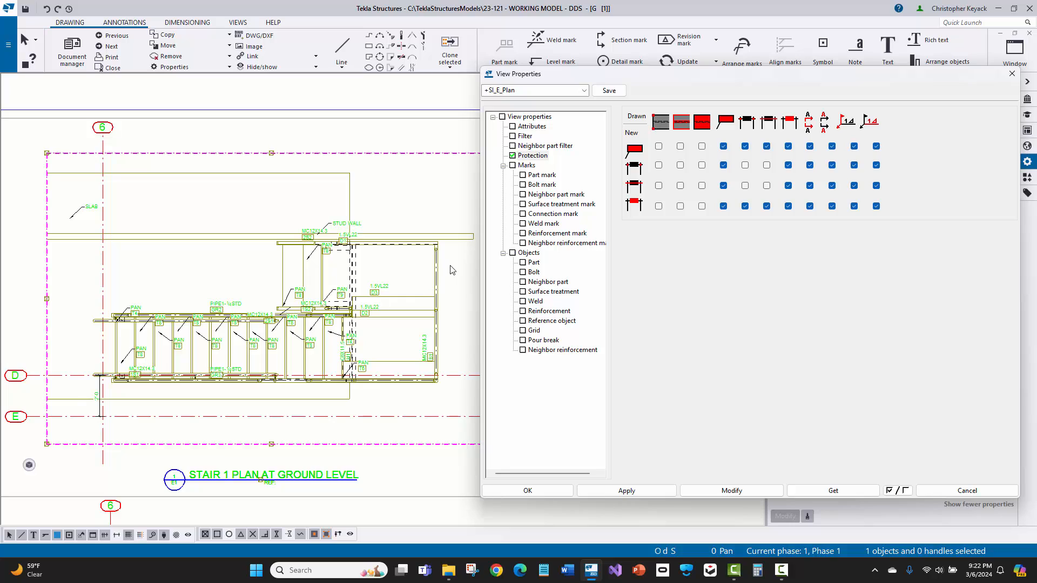
- Examine the general part mark settings and the view visibility options alongside the ground level and upper stair plans
left_click(542, 176)
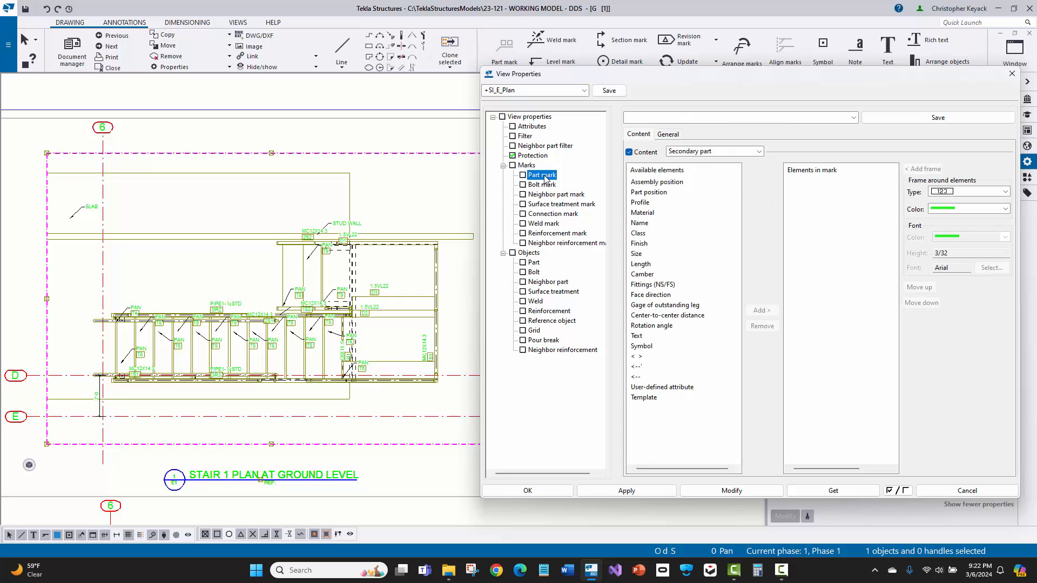
left_click(668, 134)
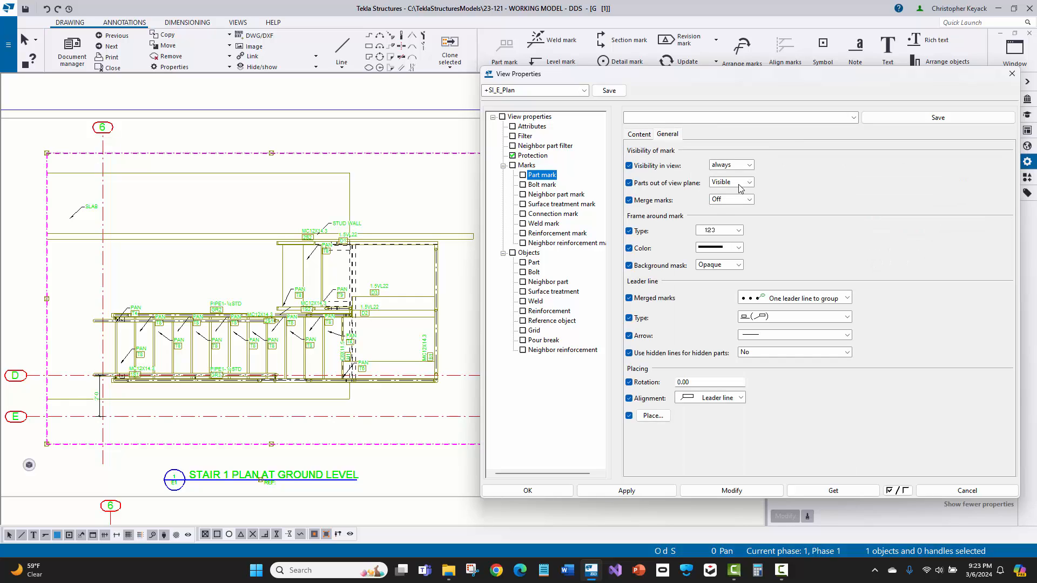
left_click(730, 165)
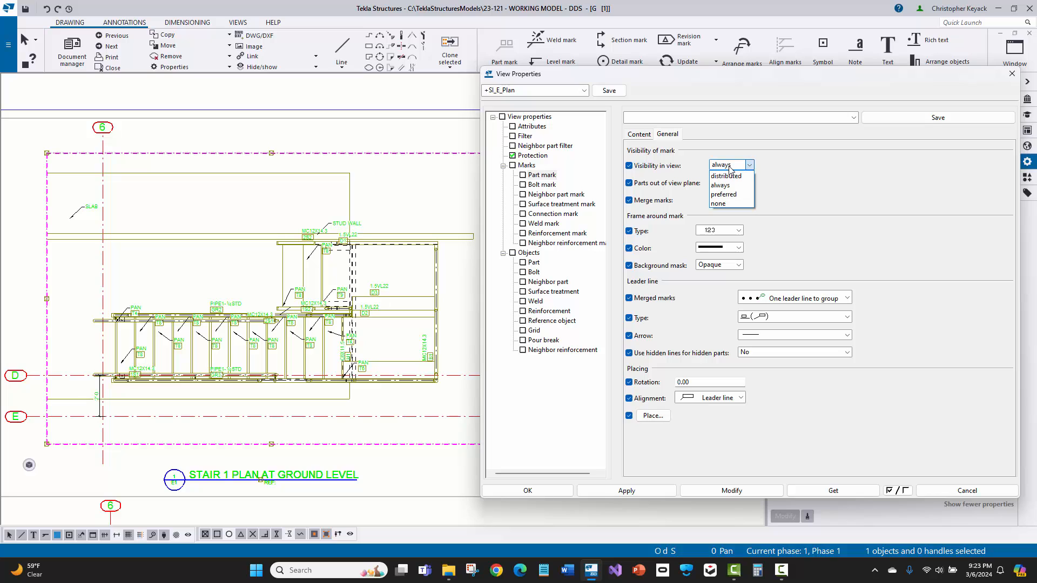
left_click(730, 166)
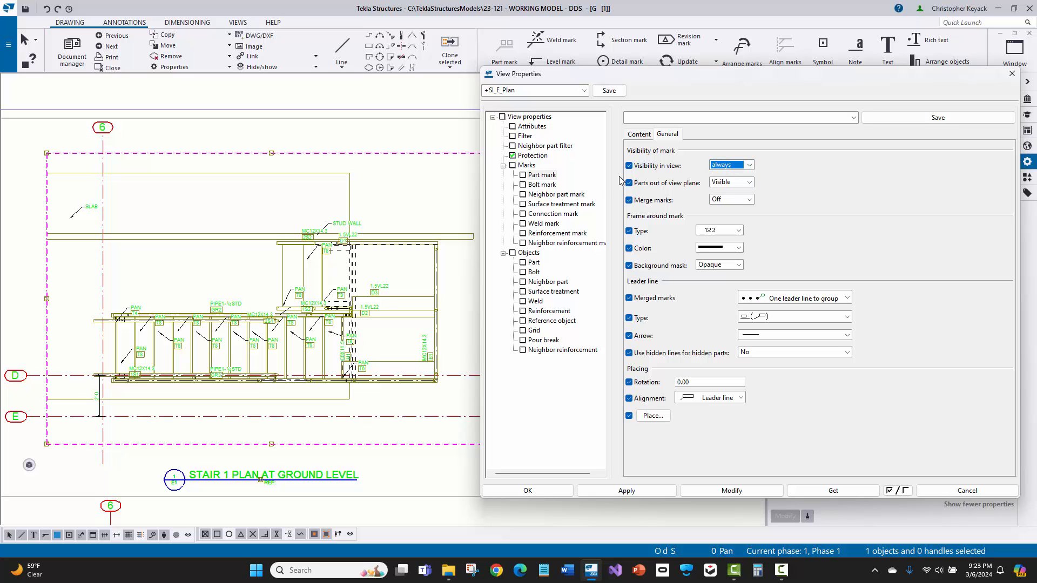
scroll(260, 238, "down", 2)
middle_click_drag(265, 377, 268, 234)
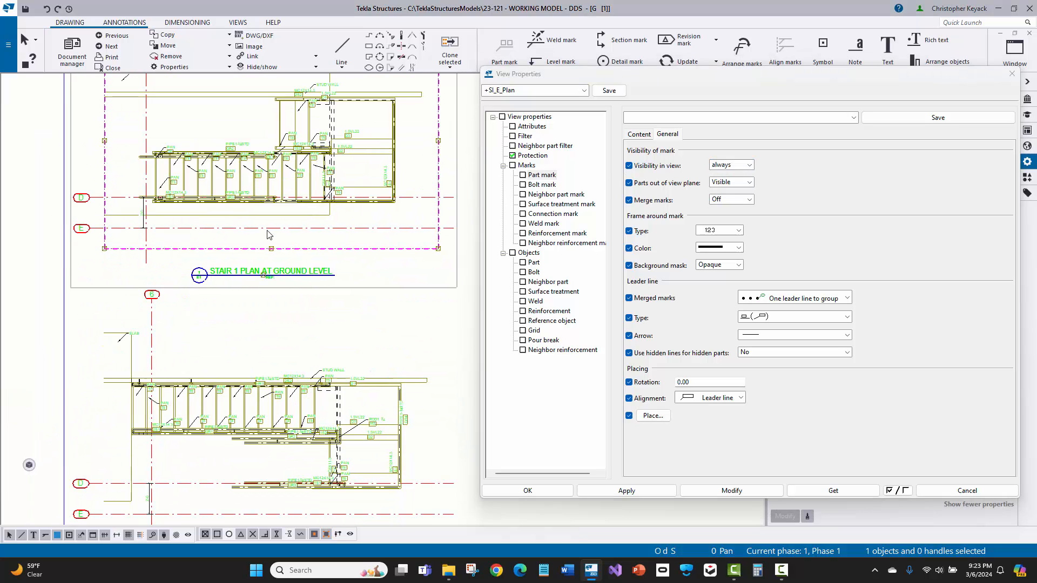
middle_click_drag(308, 270, 304, 330)
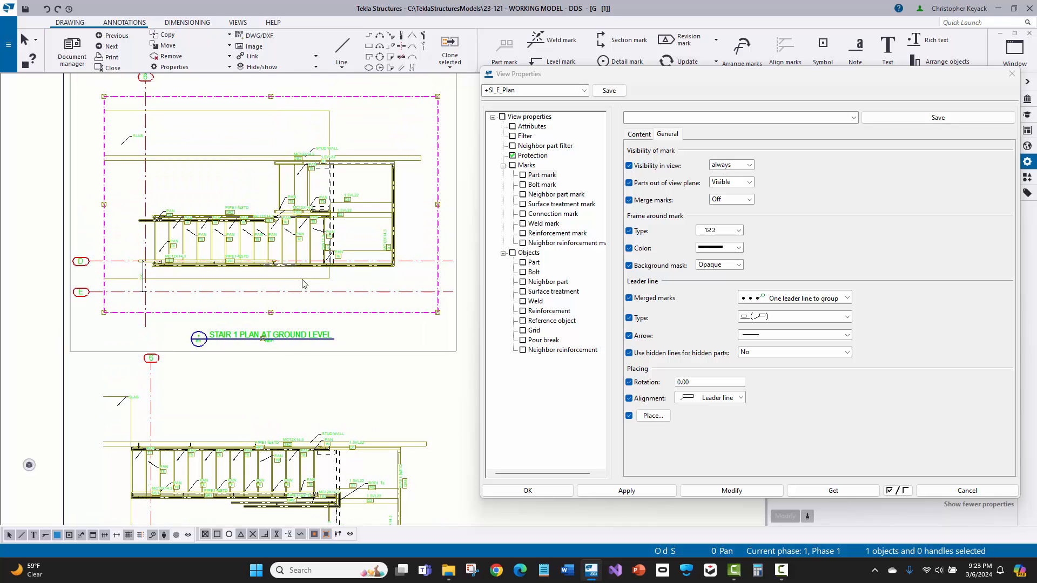
middle_click_drag(269, 158, 268, 219)
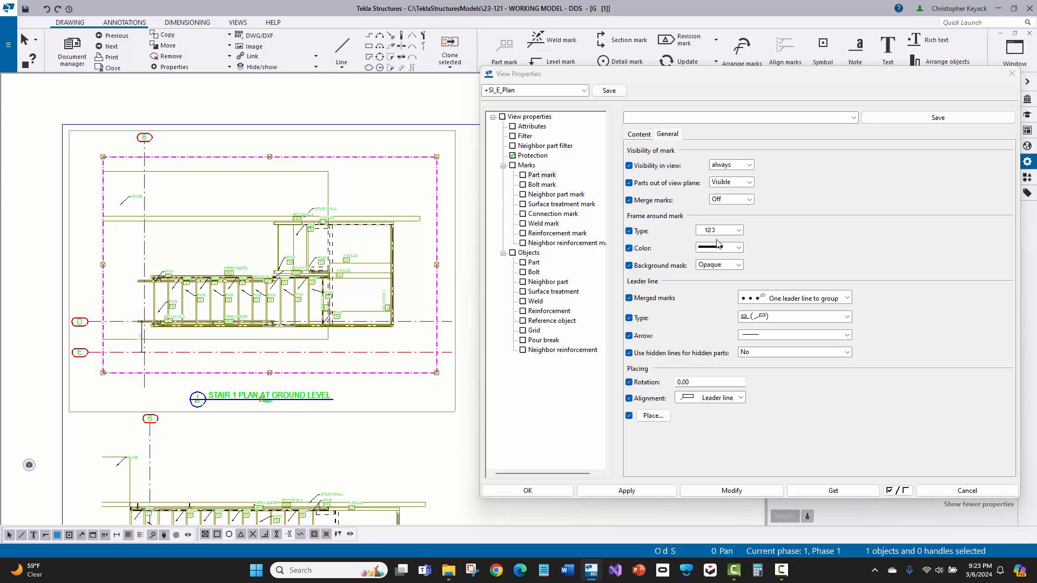
- Review the part mark leader line types and try moving the GR2 rail and 1S2 stringer marks in the ground level plan
left_click(778, 317)
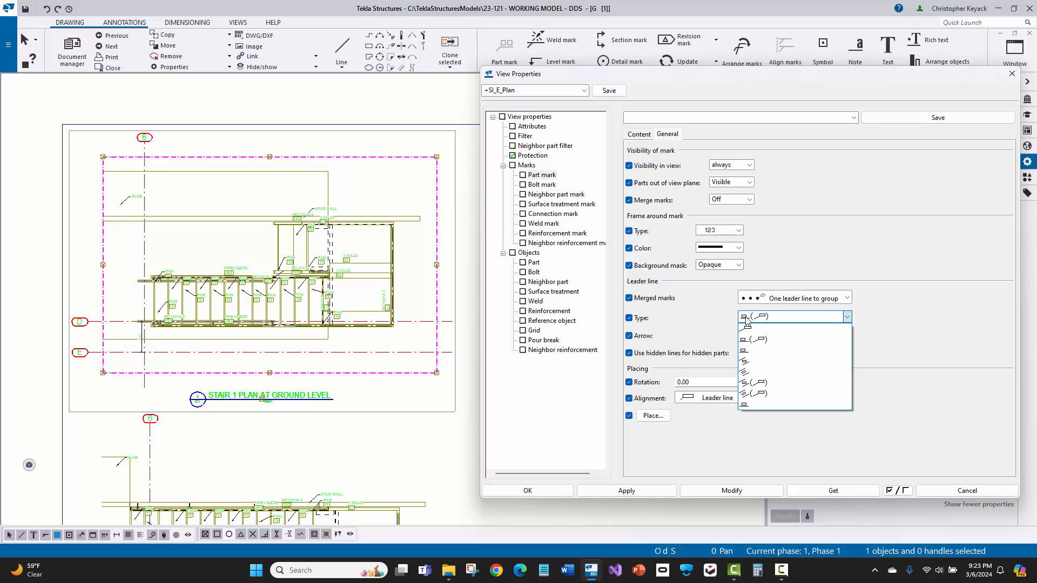
scroll(242, 261, "up", 4)
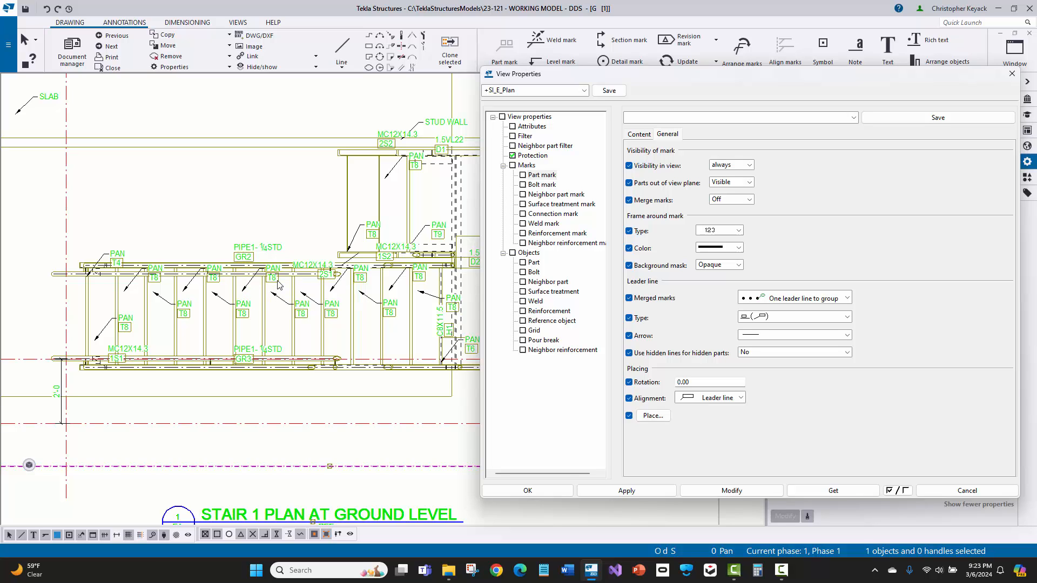
left_click(247, 256)
scroll(242, 253, "up", 3)
mouse_move(259, 248)
left_mouse_down()
mouse_move(163, 208)
mouse_move(290, 195)
mouse_move(218, 189)
mouse_move(282, 195)
left_mouse_up()
middle_click_drag(36, 237, 127, 221)
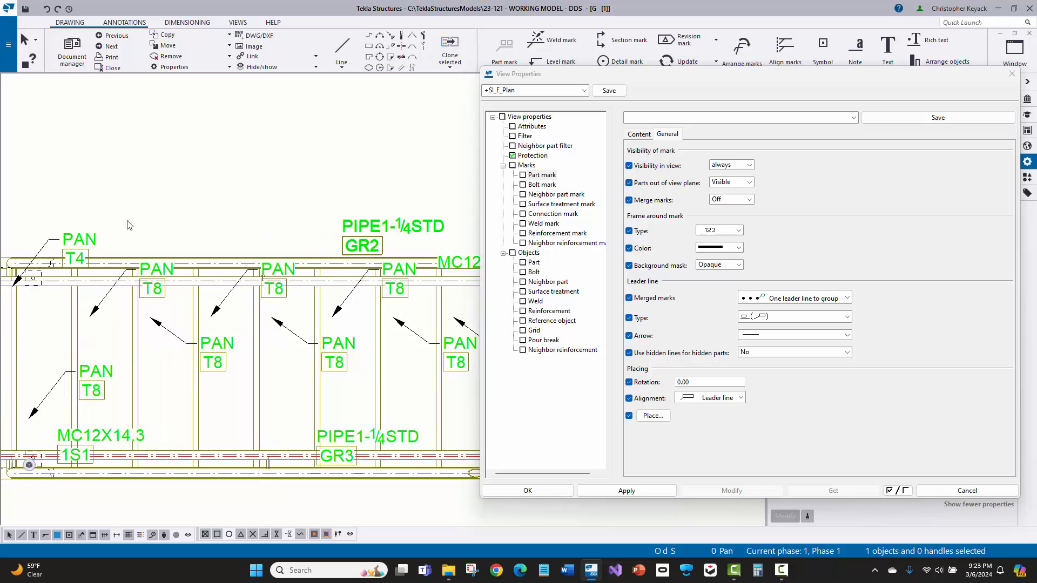
scroll(152, 235, "down", 4)
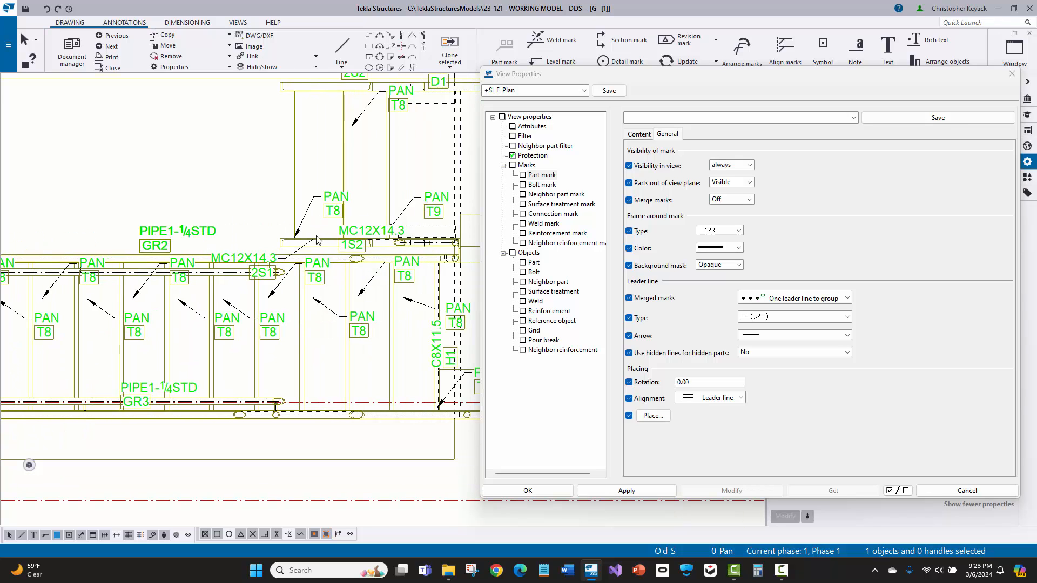
mouse_move(362, 227)
left_mouse_down()
mouse_move(284, 179)
mouse_move(344, 181)
left_mouse_up()
middle_click_drag(152, 222, 313, 194)
- Shift a T8 pan mark slightly along the lower flight while reviewing the hidden-line and alignment options for part marks
left_click(293, 291)
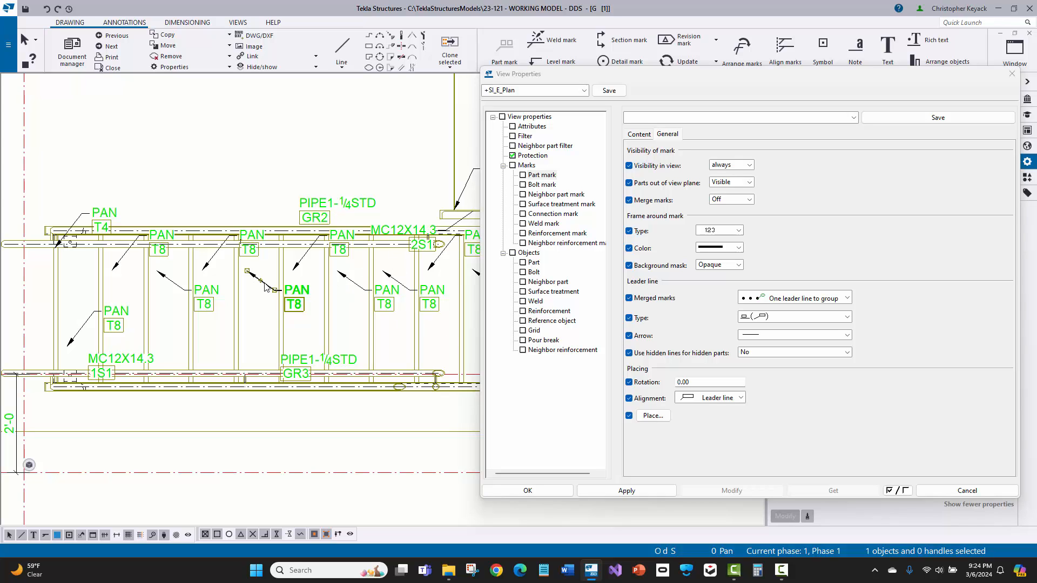
left_click(761, 354)
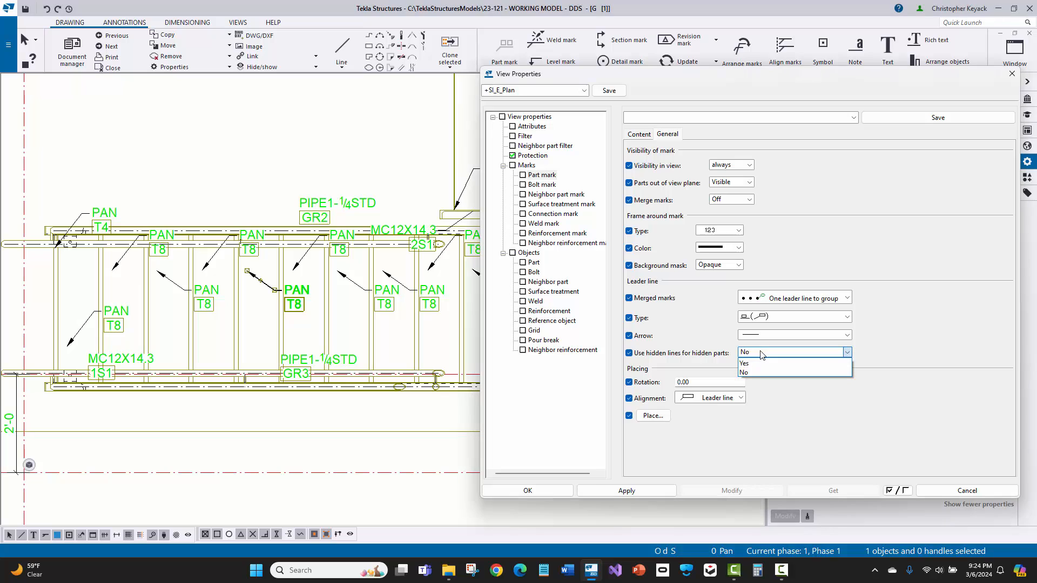
left_click(756, 364)
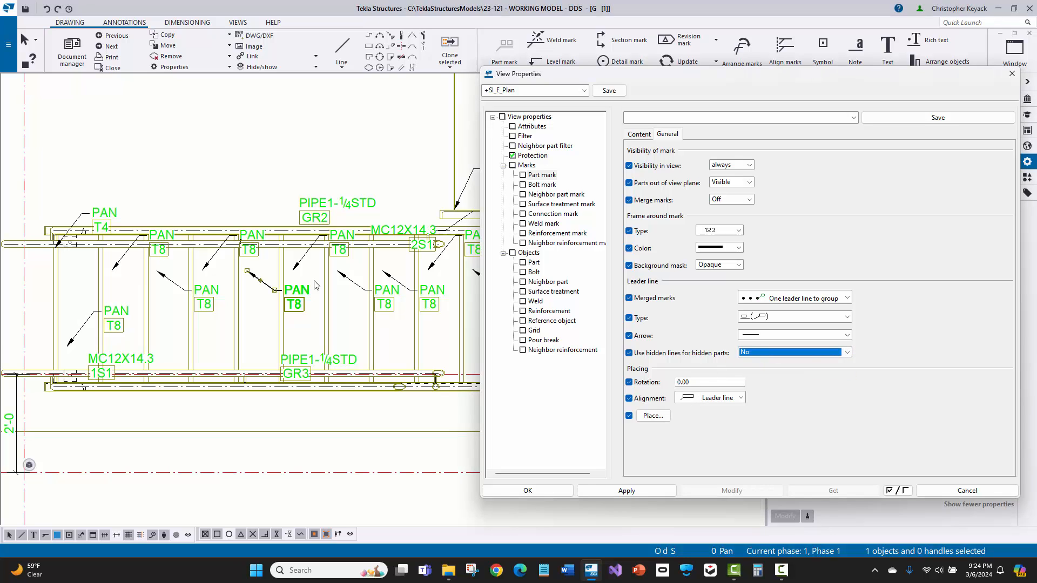
mouse_move(291, 296)
left_mouse_down()
mouse_move(155, 278)
mouse_move(281, 276)
mouse_move(315, 292)
mouse_move(210, 309)
mouse_move(274, 296)
left_mouse_up()
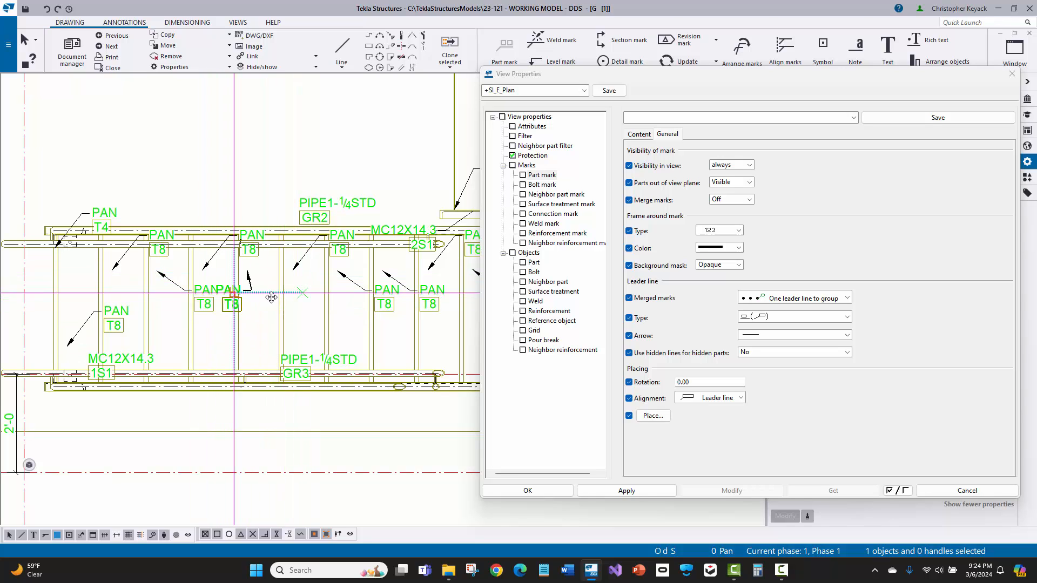
left_click(715, 399)
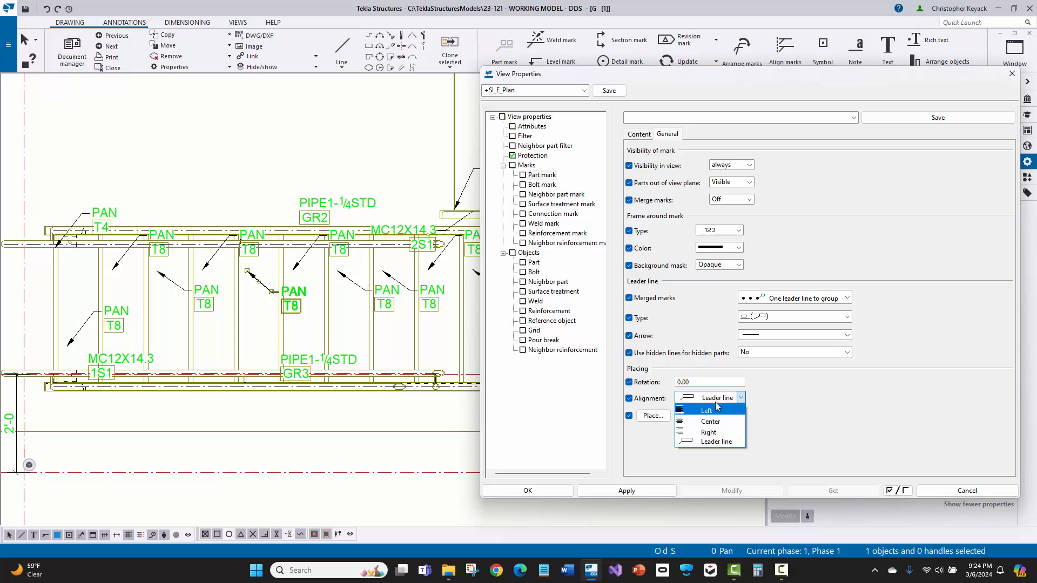
left_click(720, 399)
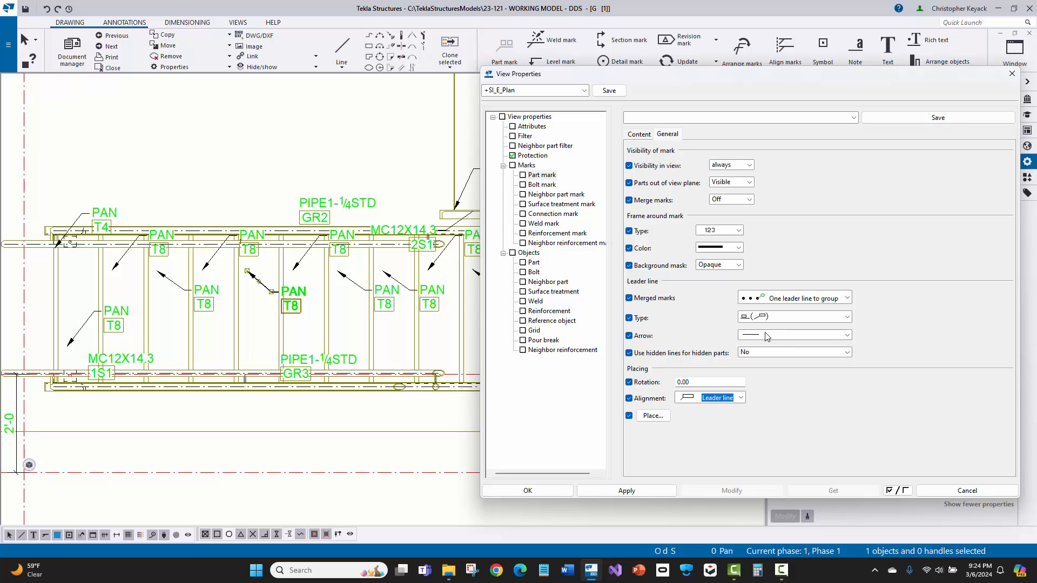
scroll(318, 266, "up", 2)
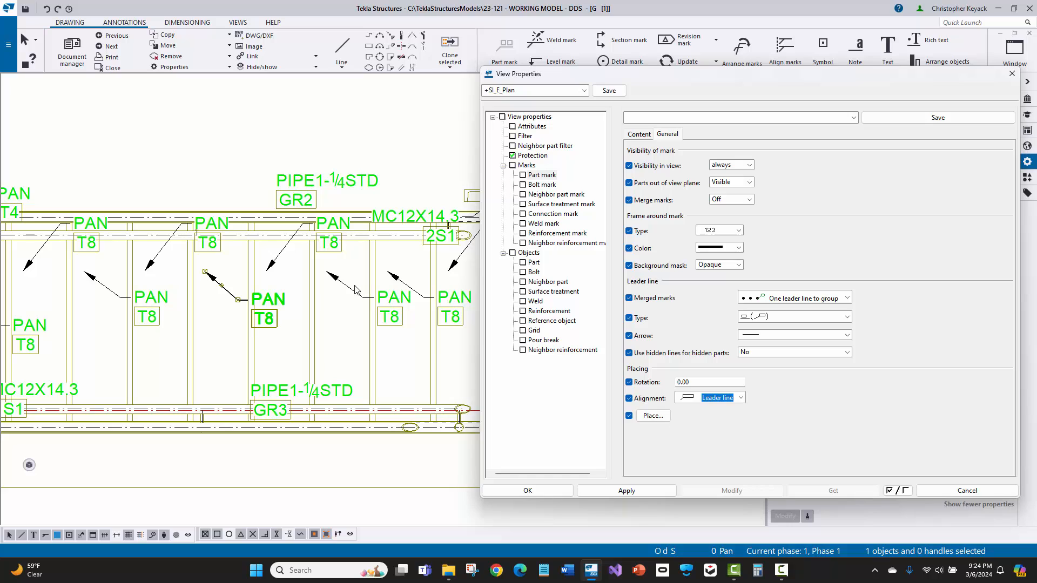
scroll(287, 232, "down", 1)
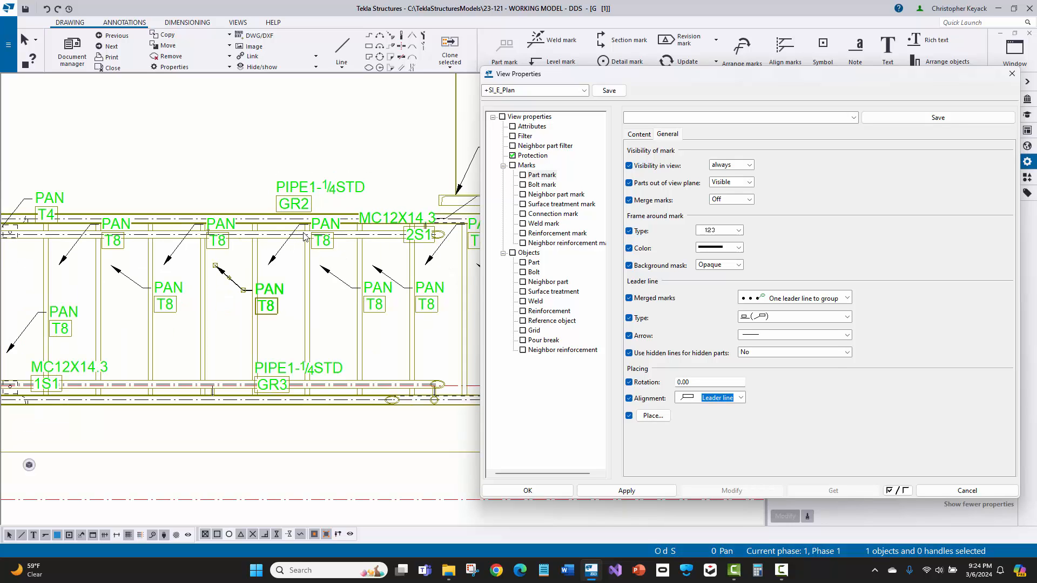
- Set the part mark leader line arrow to the filled arrowhead
left_click(768, 336)
left_click(767, 336)
left_click(769, 336)
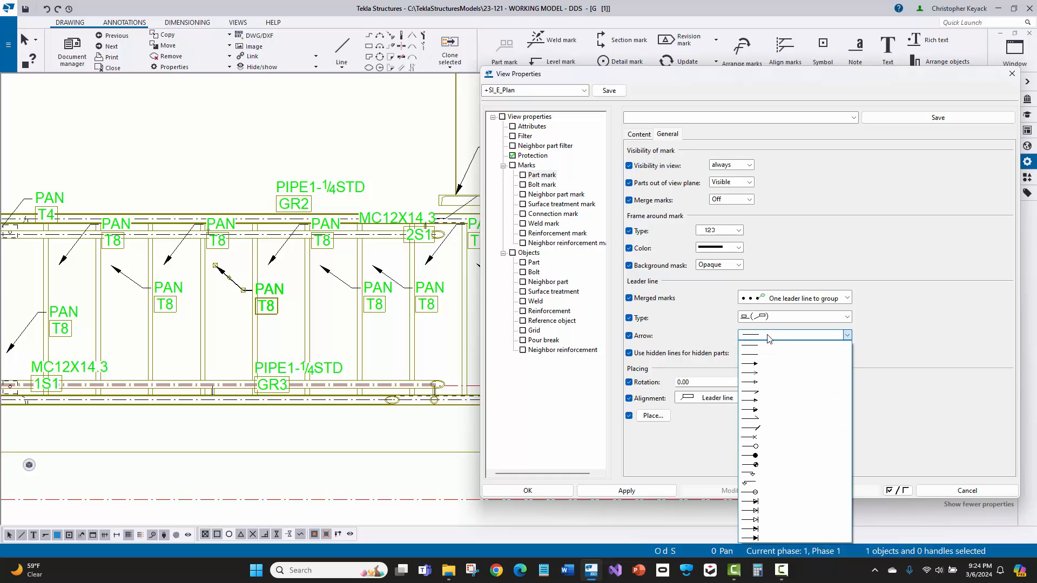
left_click(764, 361)
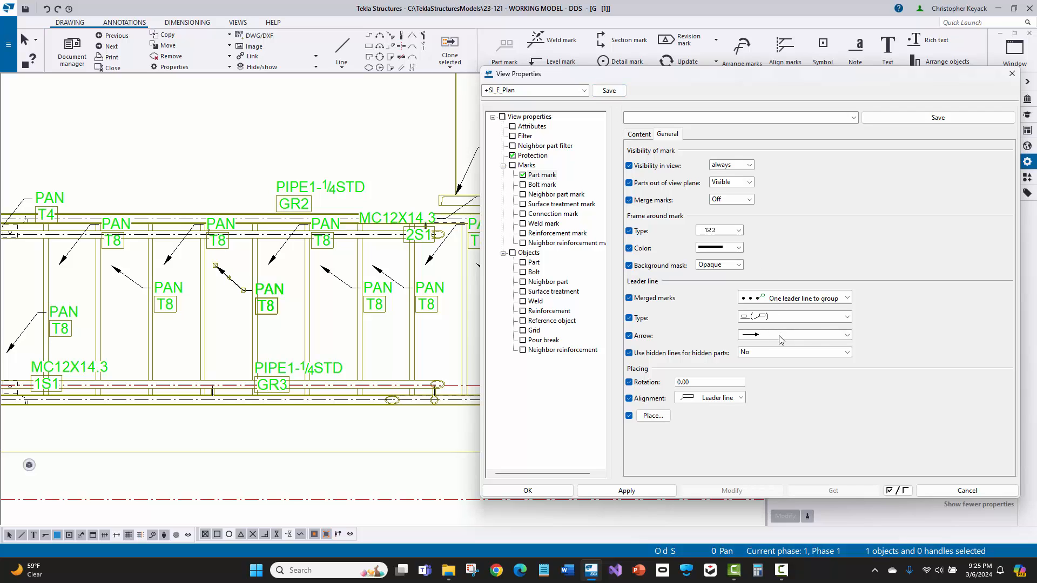
- Review the bolt mark content, visibility and arrow settings, then cancel the view properties dialog
left_click(544, 184)
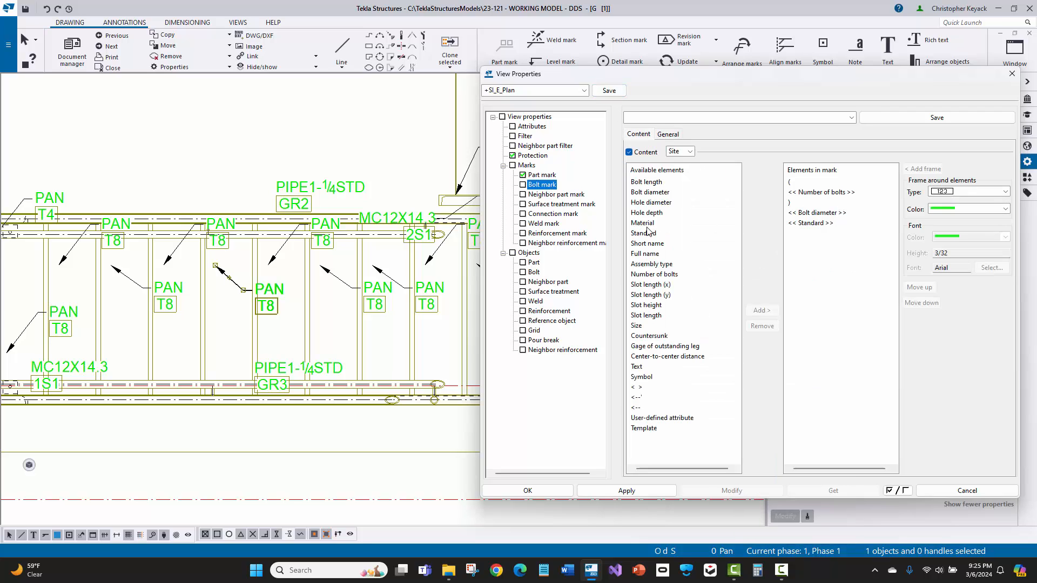
left_click(668, 135)
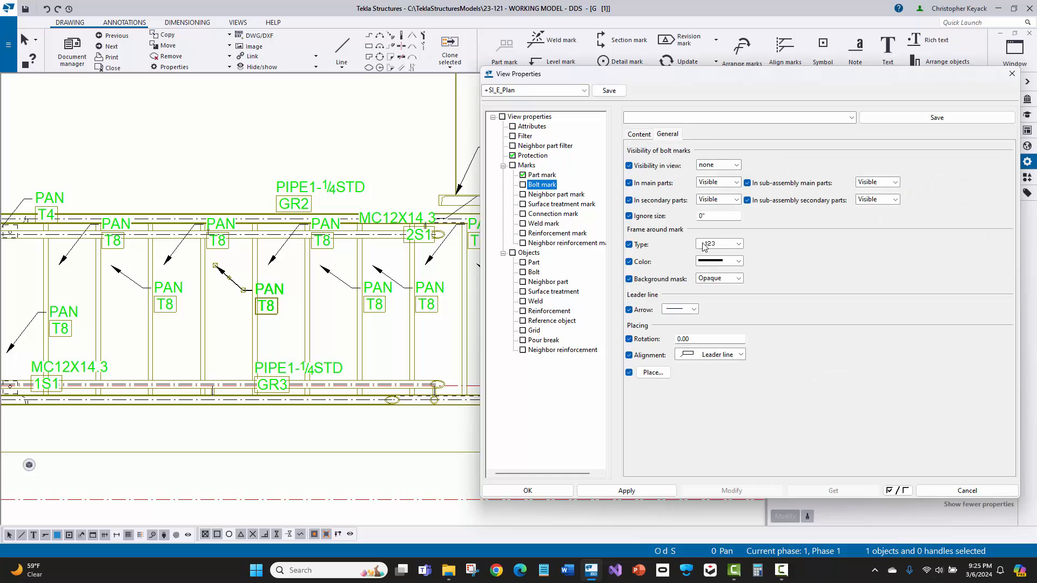
left_click(694, 310)
left_click(685, 338)
left_click(971, 492)
scroll(554, 300, "down", 3)
middle_click_drag(496, 265, 446, 274)
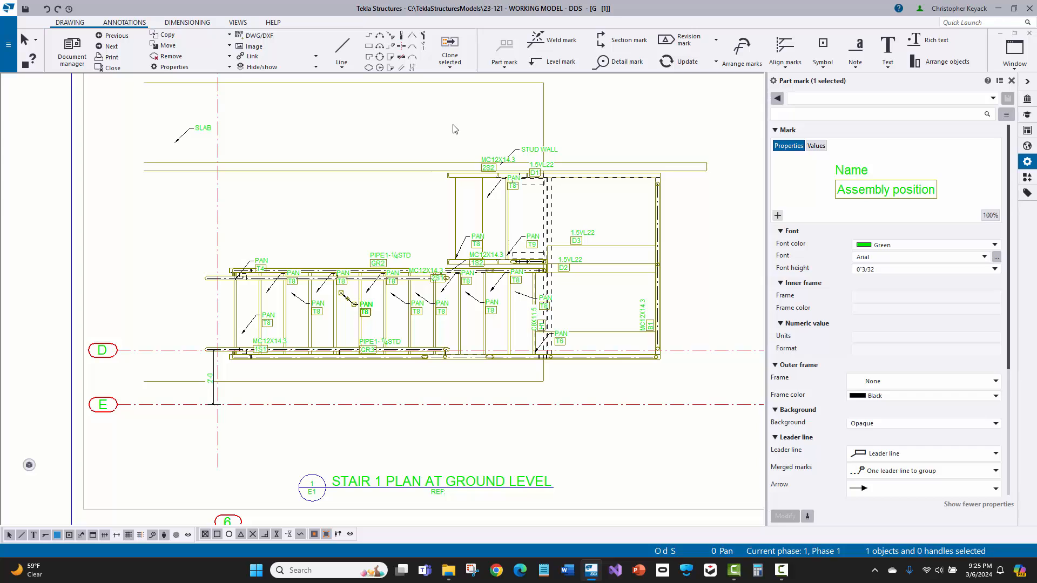
- Clear the current selection and restrict object selection in the drawing to marks only
left_click(346, 217)
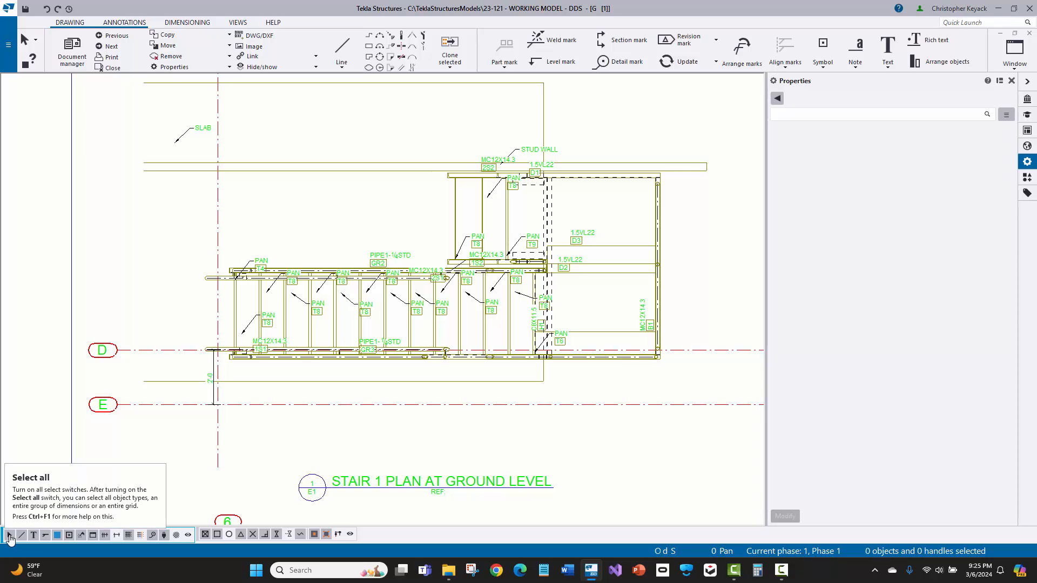
left_click(47, 535)
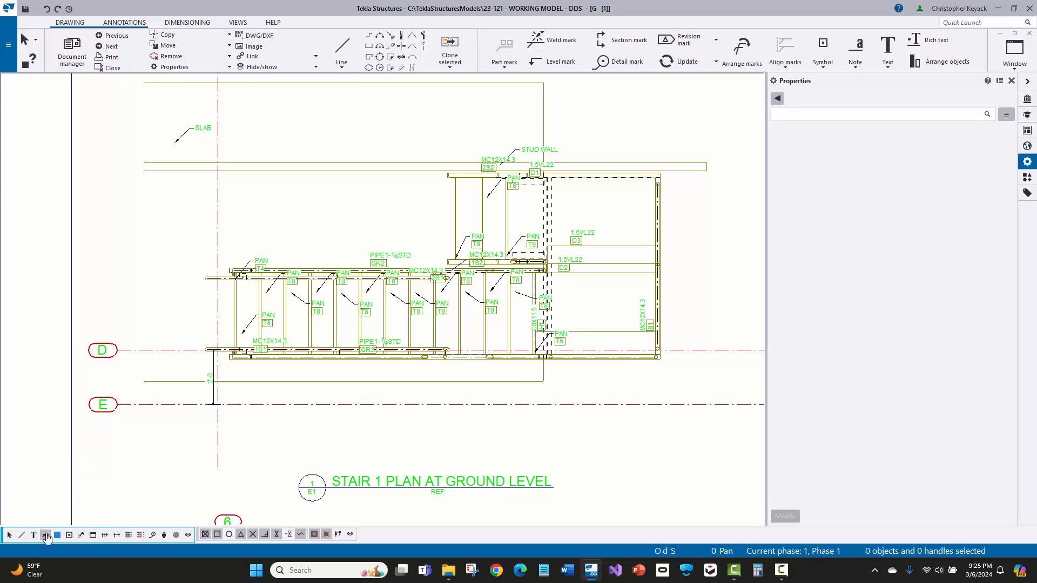
scroll(322, 219, "up", 1)
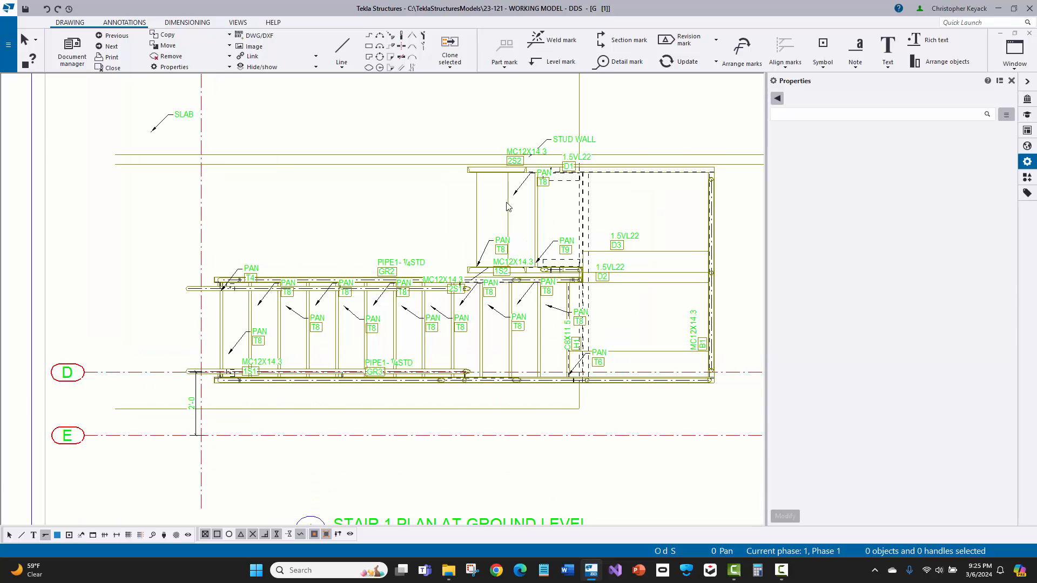
scroll(518, 211, "up", 1)
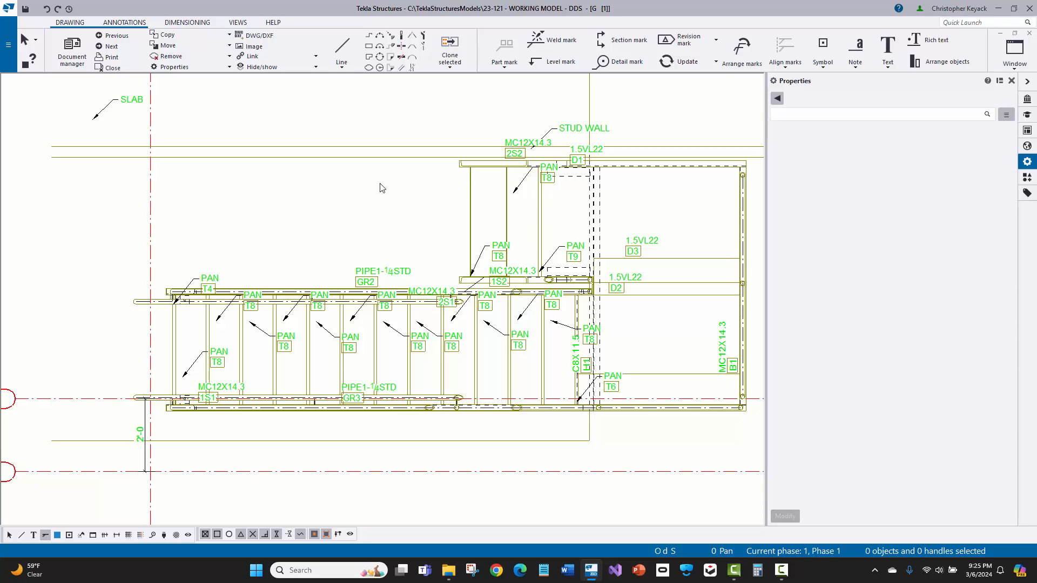
- Merge the matching part marks along the lower flight, selecting all of the flight's marks together
left_click_drag(622, 304, 119, 396)
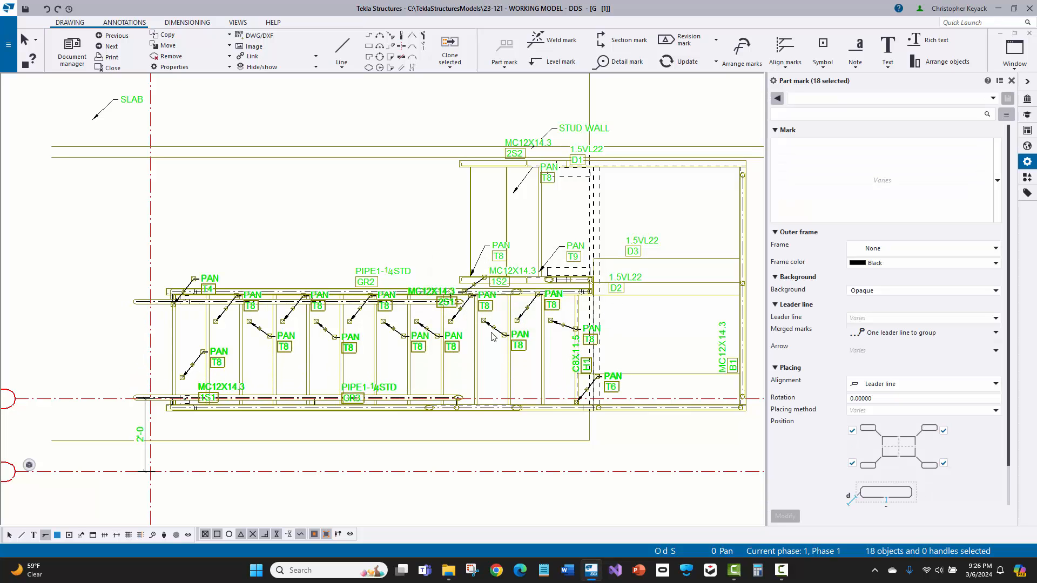
scroll(207, 293, "up", 3)
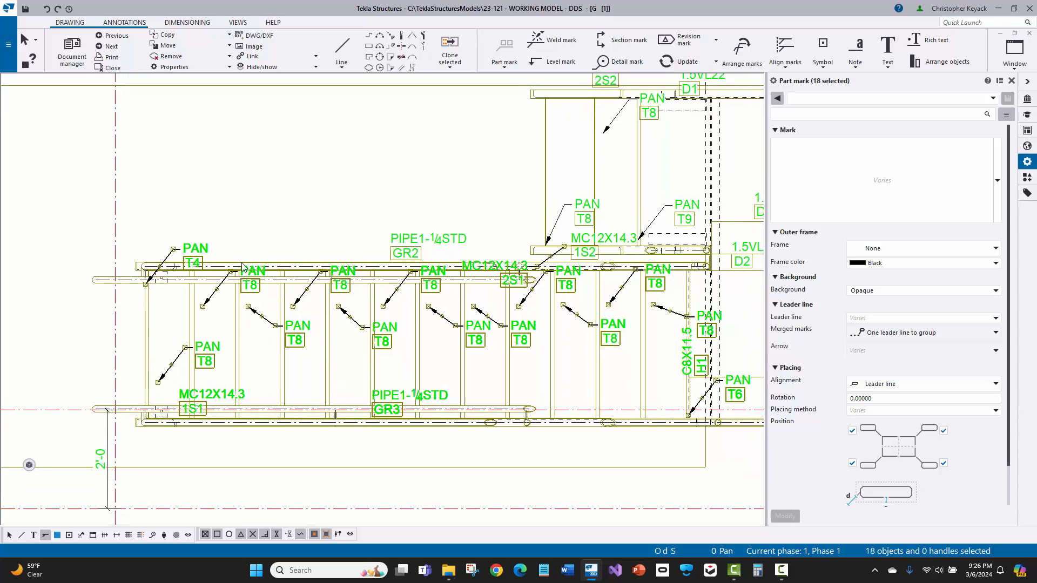
scroll(247, 282, "up", 1)
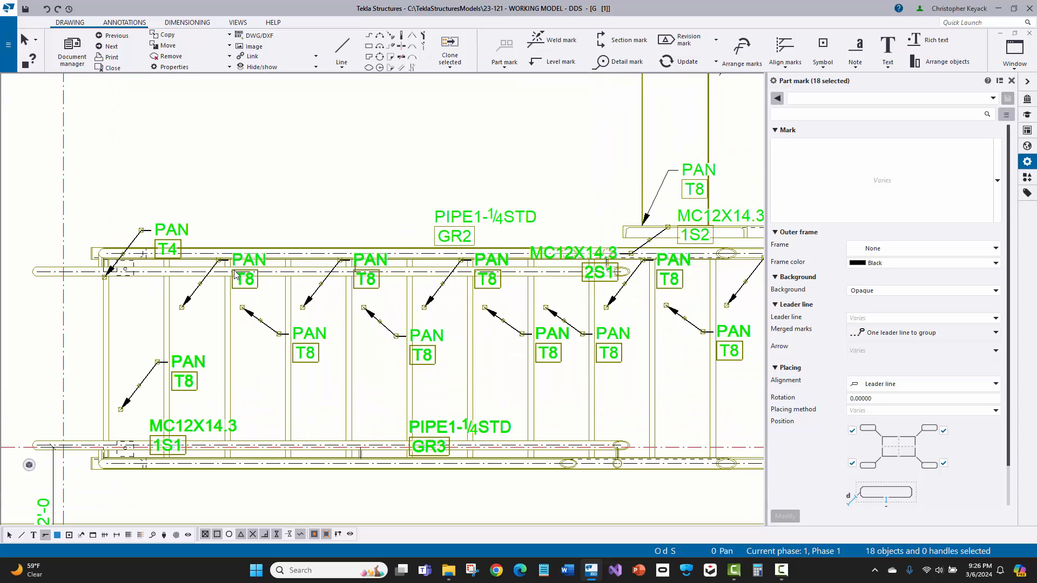
scroll(308, 273, "down", 2)
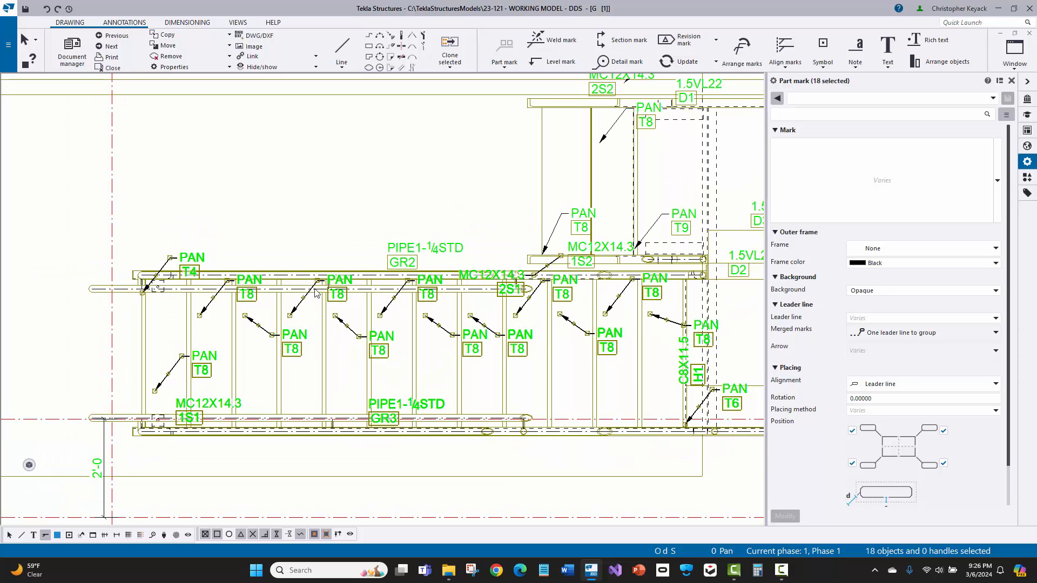
right_click(331, 296)
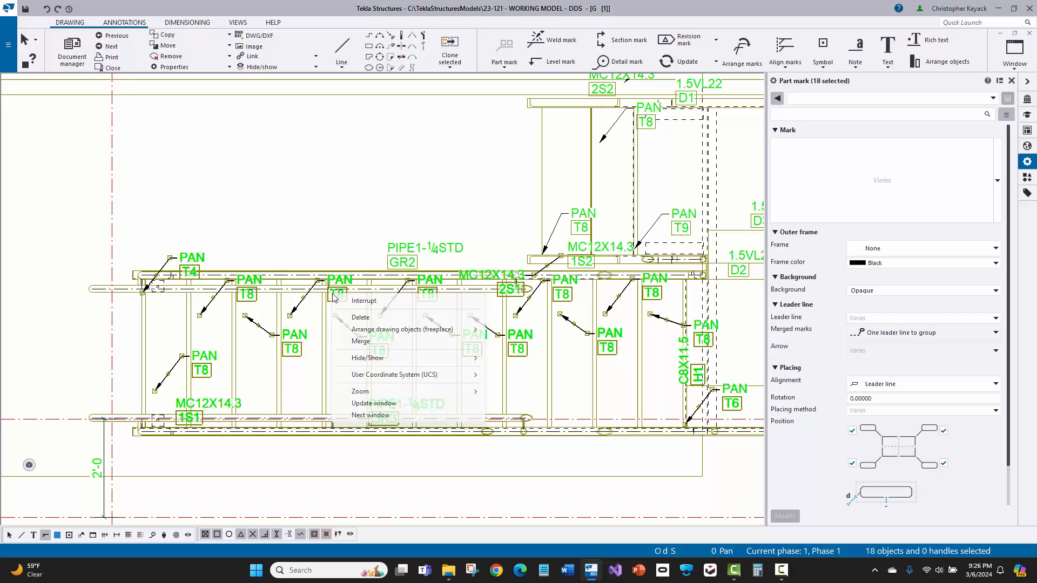
left_click(358, 343)
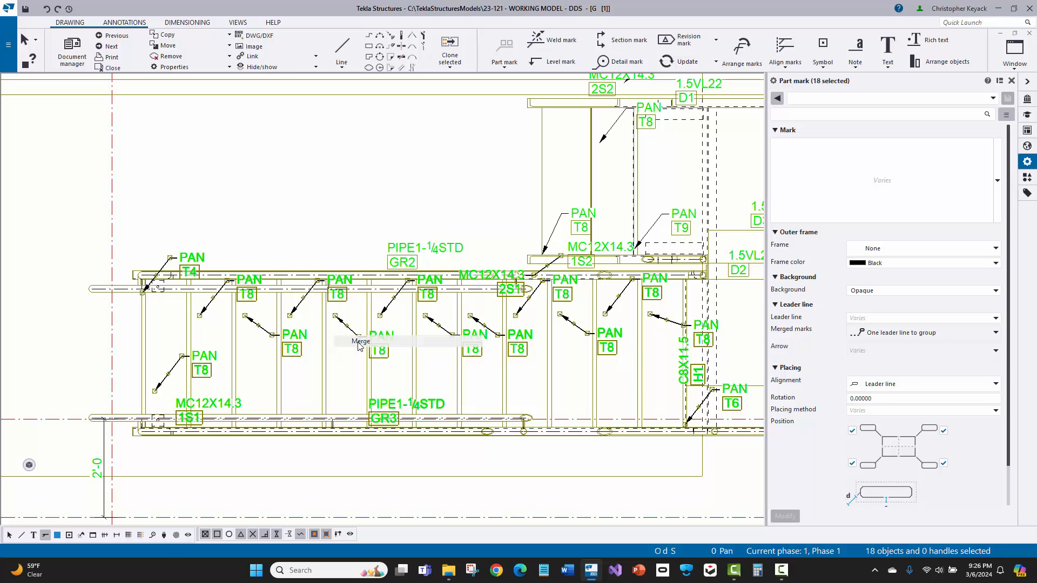
scroll(533, 298, "down", 2)
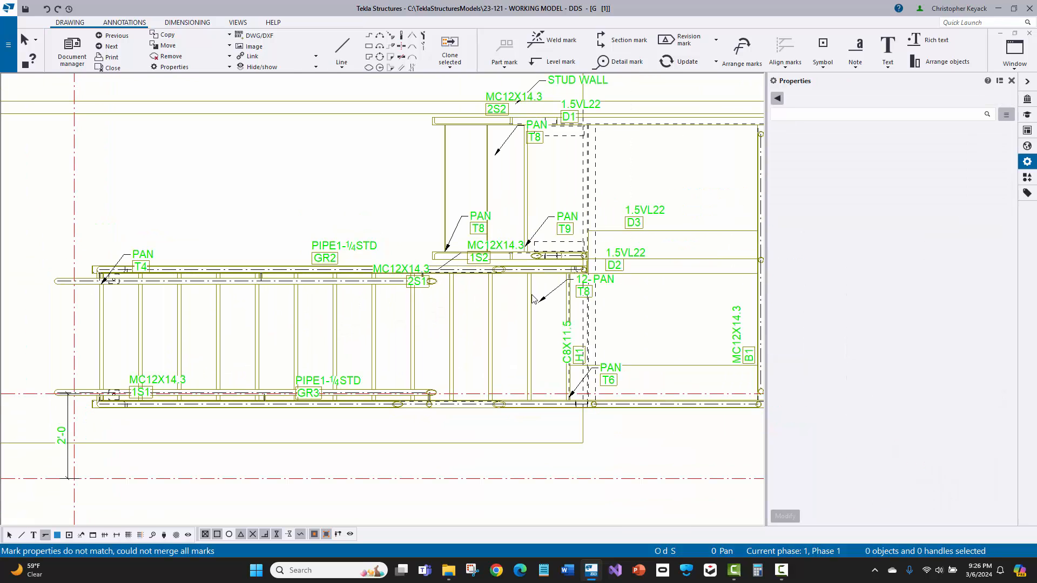
left_click(596, 287)
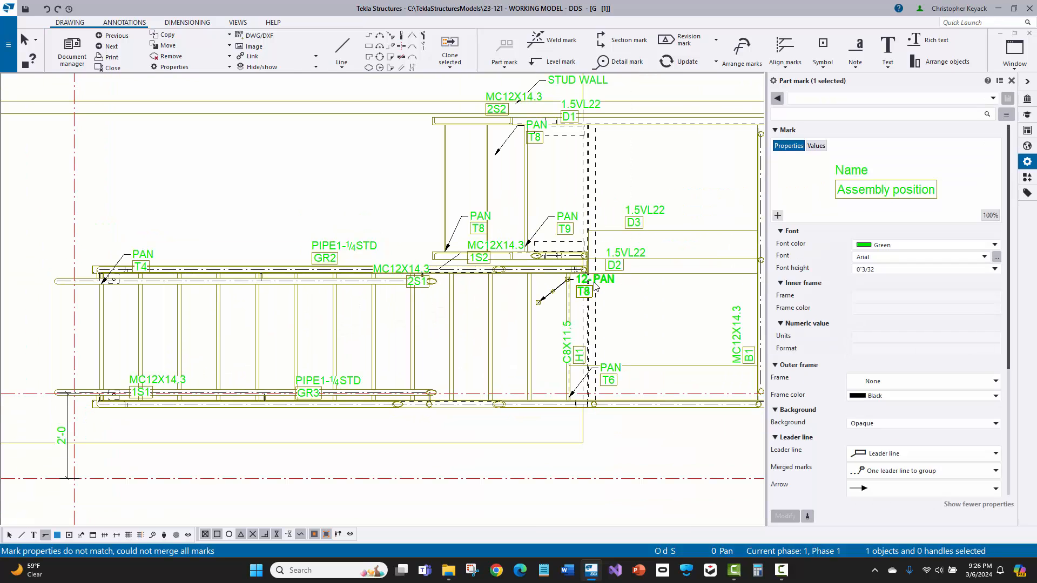
left_click(415, 268)
left_click(154, 212)
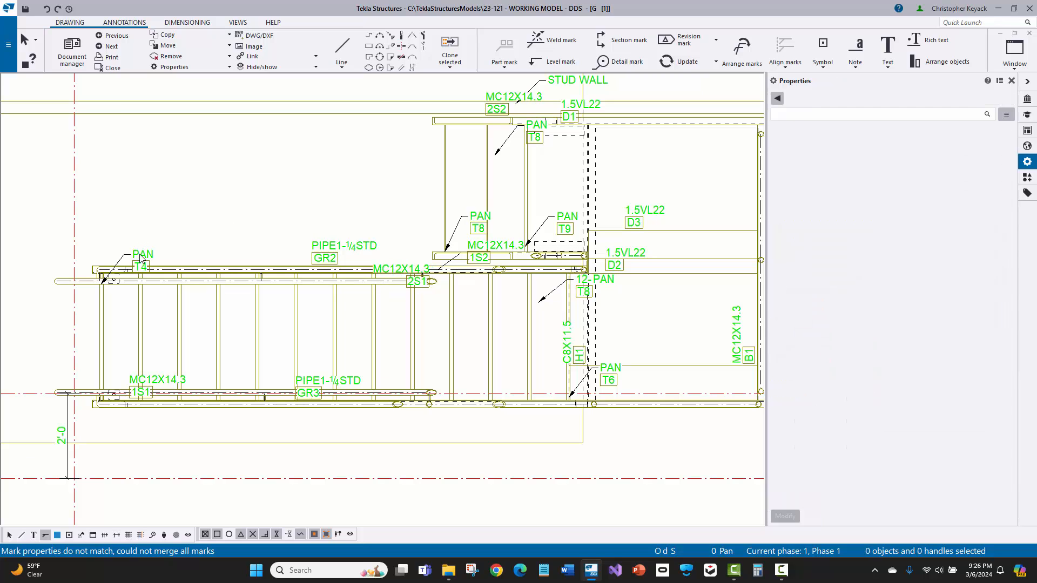
- Move the T4 pan mark off the lower flight into the clear area beyond the flight's bottom end
left_click(138, 253)
middle_click_drag(174, 264, 216, 254)
left_click_drag(178, 246, 81, 245)
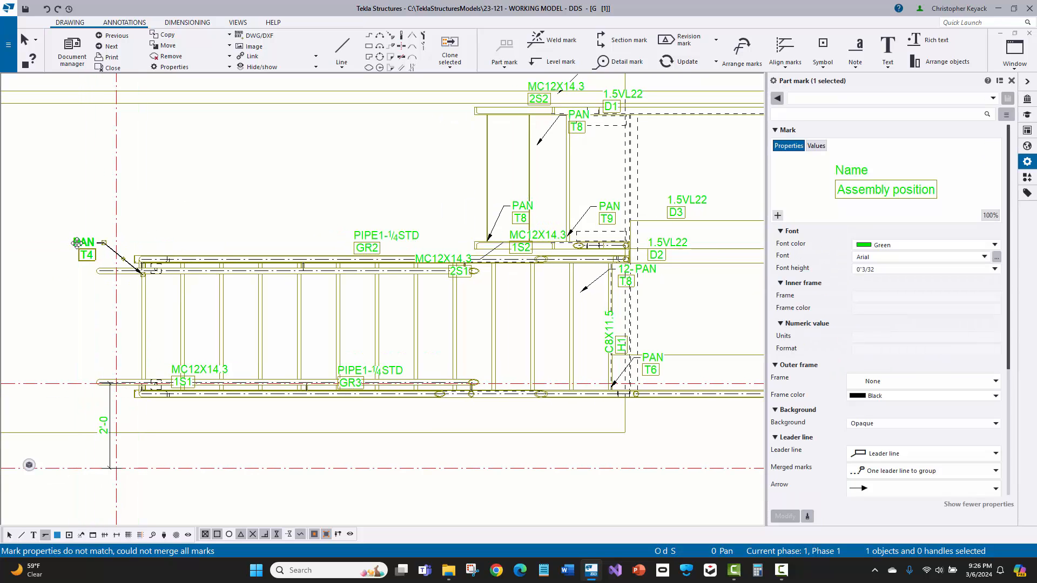
scroll(138, 243, "up", 2)
middle_click_drag(88, 242, 130, 201)
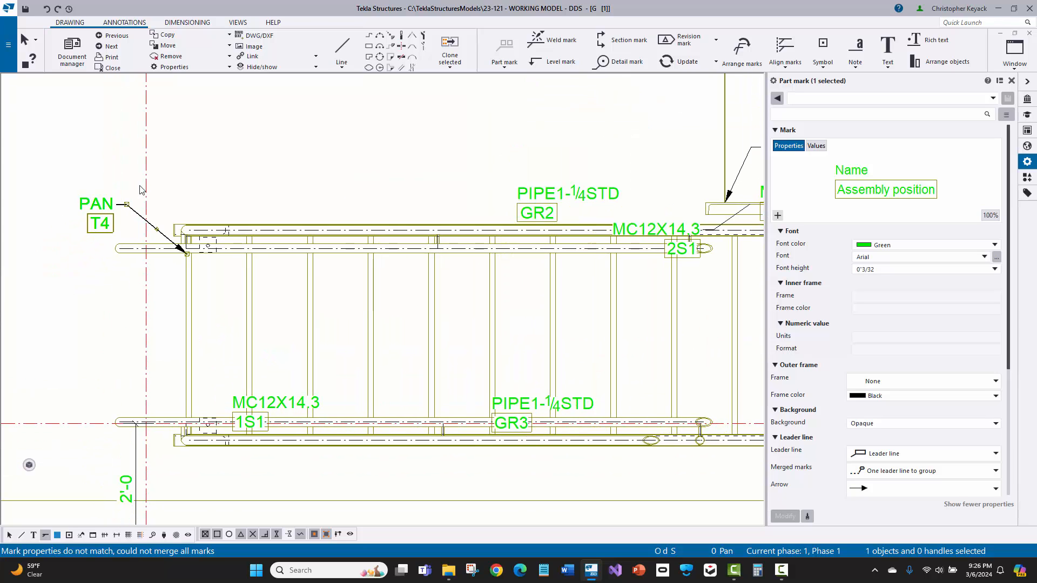
left_click_drag(86, 216, 129, 167)
scroll(70, 265, "up", 3)
scroll(120, 285, "down", 1)
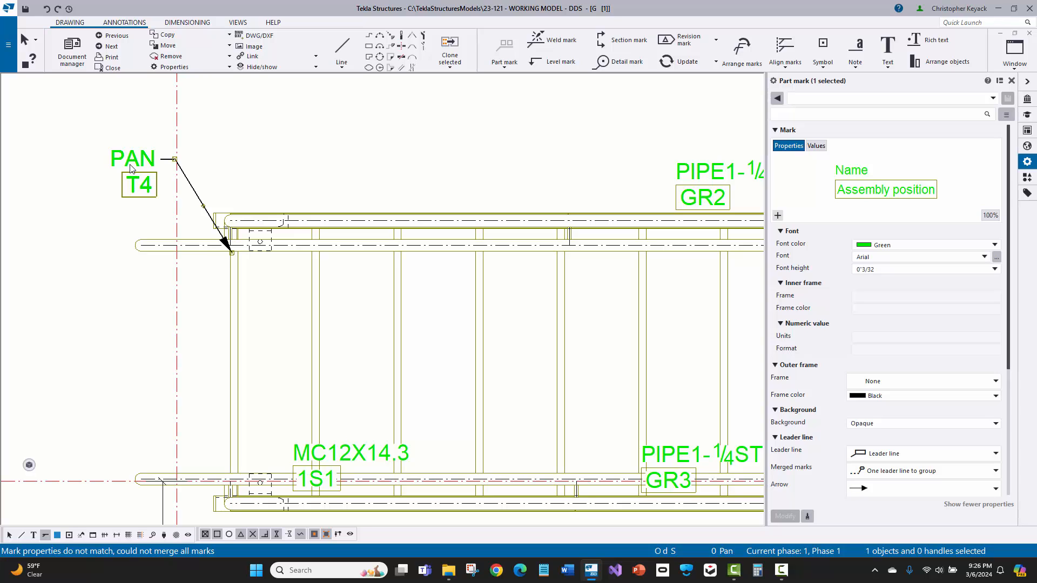
- Place the T4 pan mark beside the first tread and shift its leader arrow along the tread's outer edge
mouse_move(131, 168)
left_mouse_down()
mouse_move(118, 339)
mouse_move(144, 341)
mouse_move(114, 279)
mouse_move(114, 326)
left_mouse_up()
scroll(237, 370, "up", 1)
left_click(228, 369)
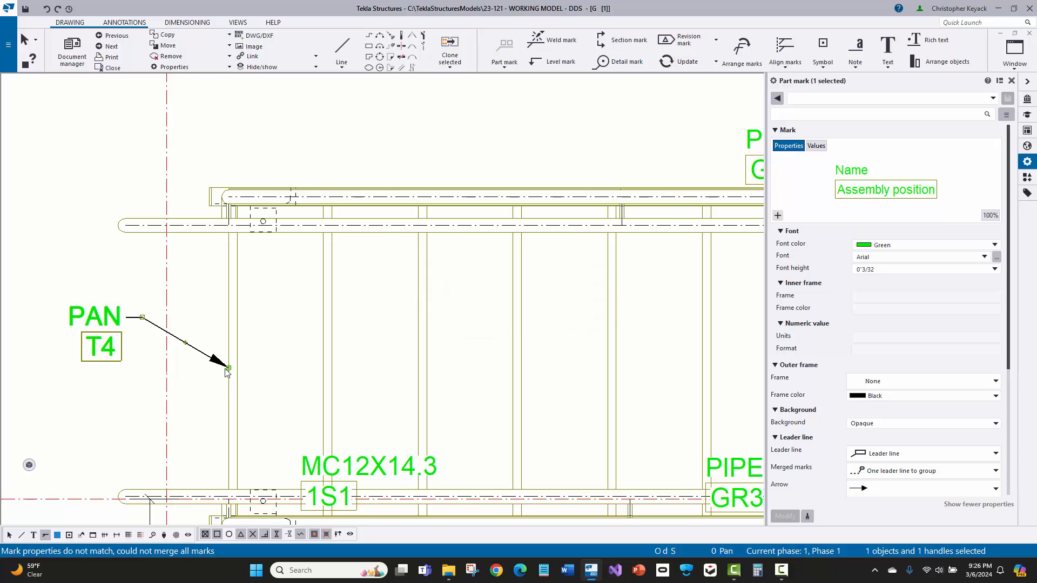
left_click_drag(229, 369, 175, 282)
left_click(98, 324)
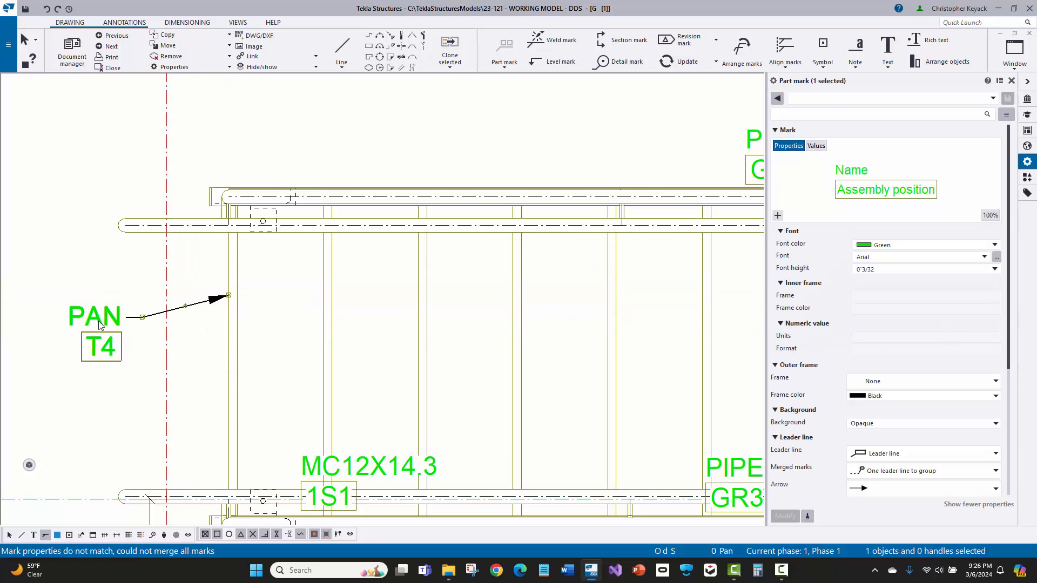
left_click_drag(99, 316, 96, 370)
scroll(97, 322, "down", 4)
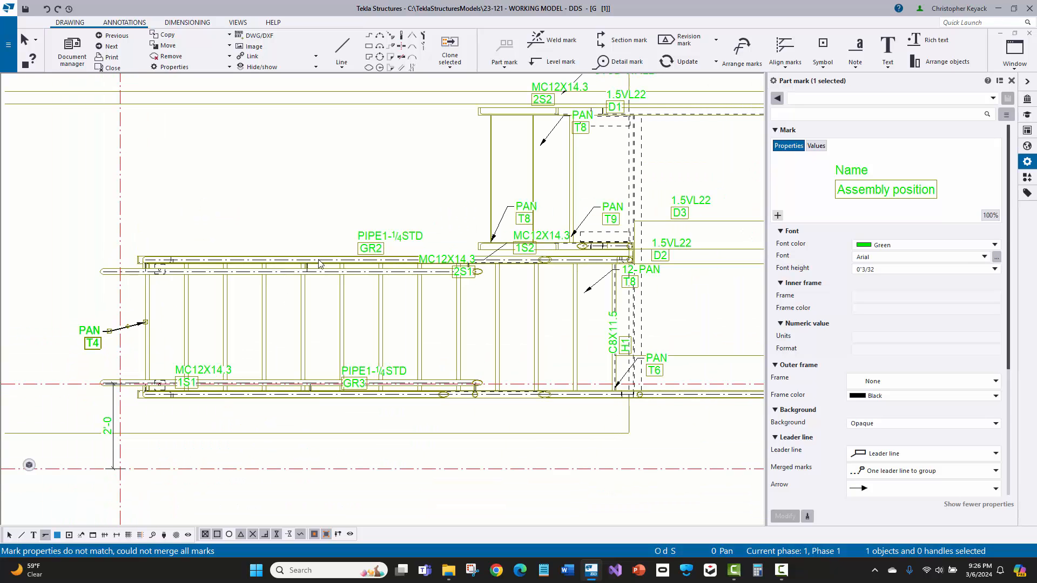
- Move the 2S1 stringer mark and the lower T8 pan mark into the clear area beside the upper flight
left_click_drag(427, 305, 408, 249)
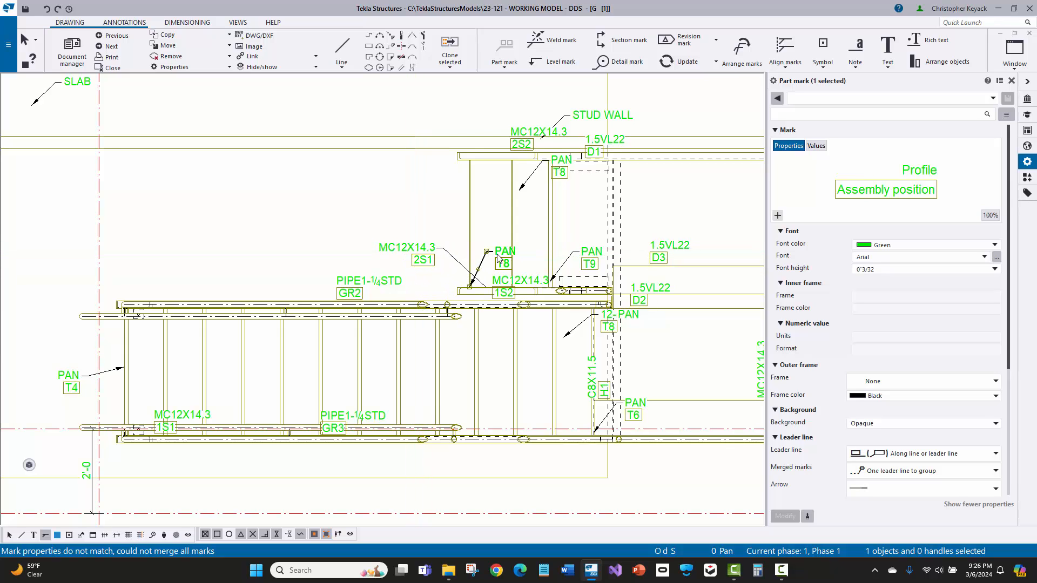
left_click_drag(500, 257, 423, 282)
scroll(440, 262, "down", 2)
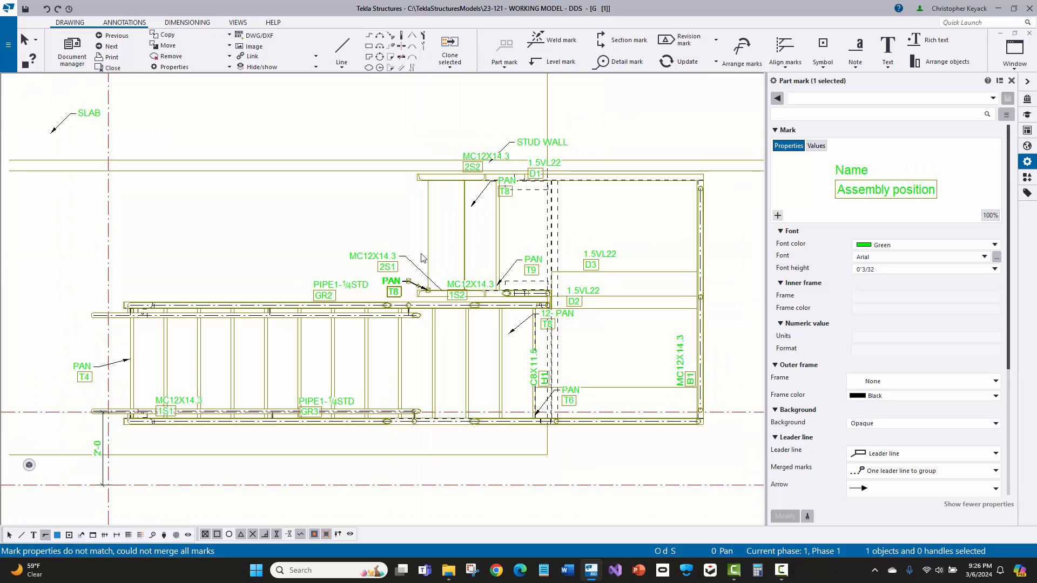
scroll(539, 221, "up", 2)
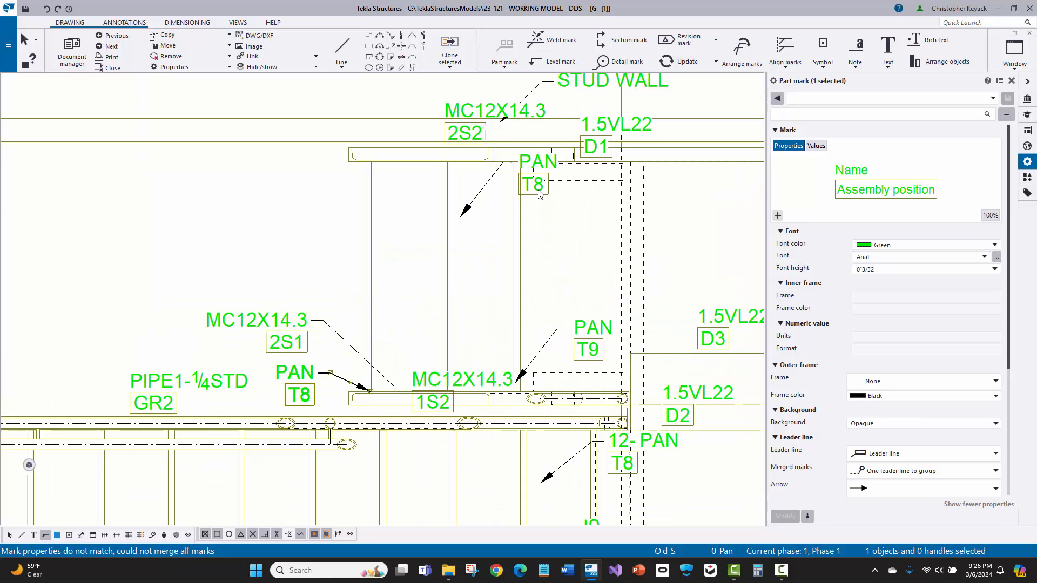
scroll(647, 246, "down", 2)
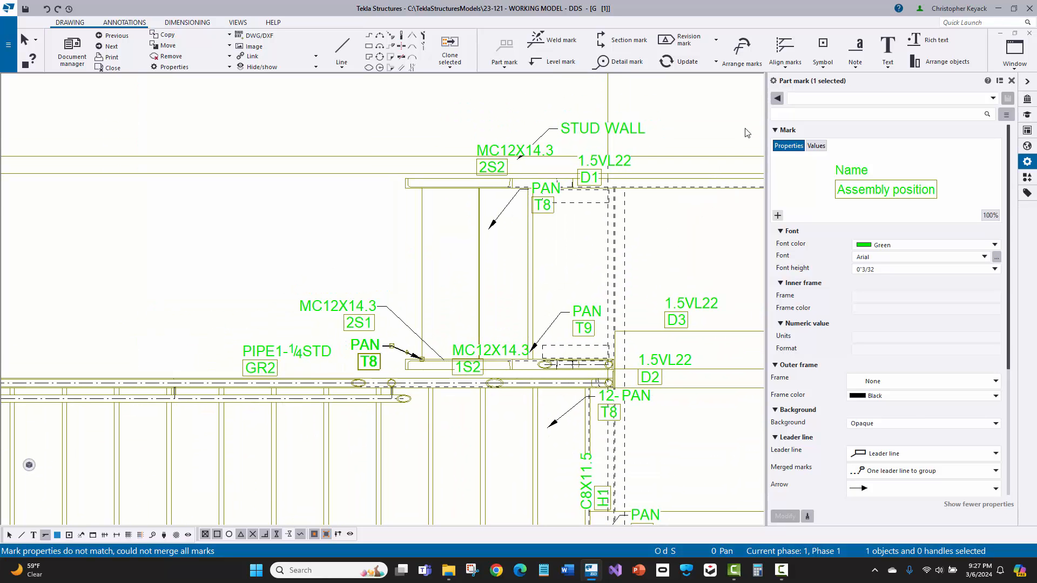
- Merge the upper flight's T8 pan marks and move the merged mark outside the flight, beside the first tread
left_click_drag(737, 104, 179, 372)
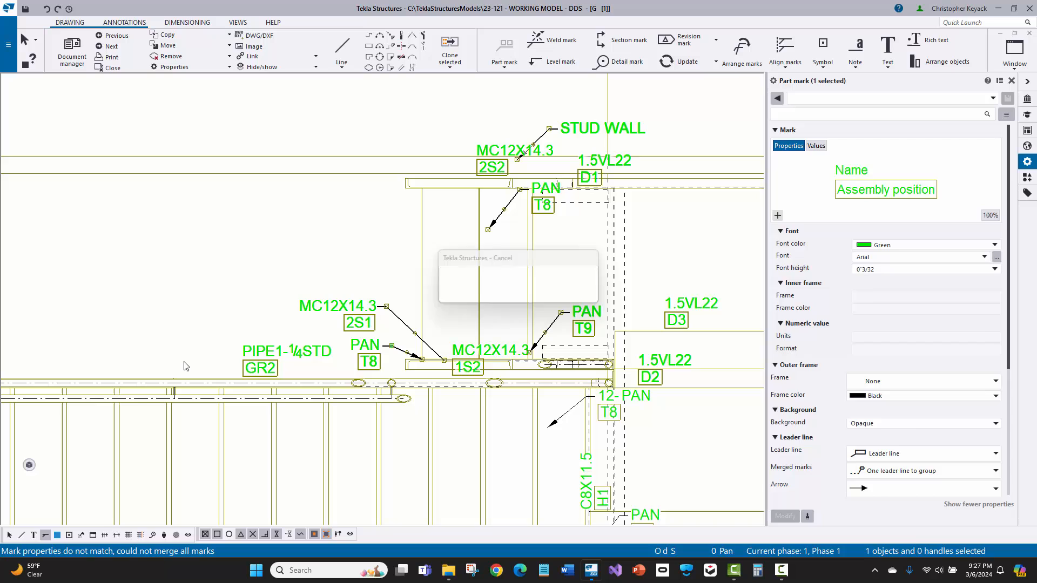
right_click(238, 232)
left_click(261, 282)
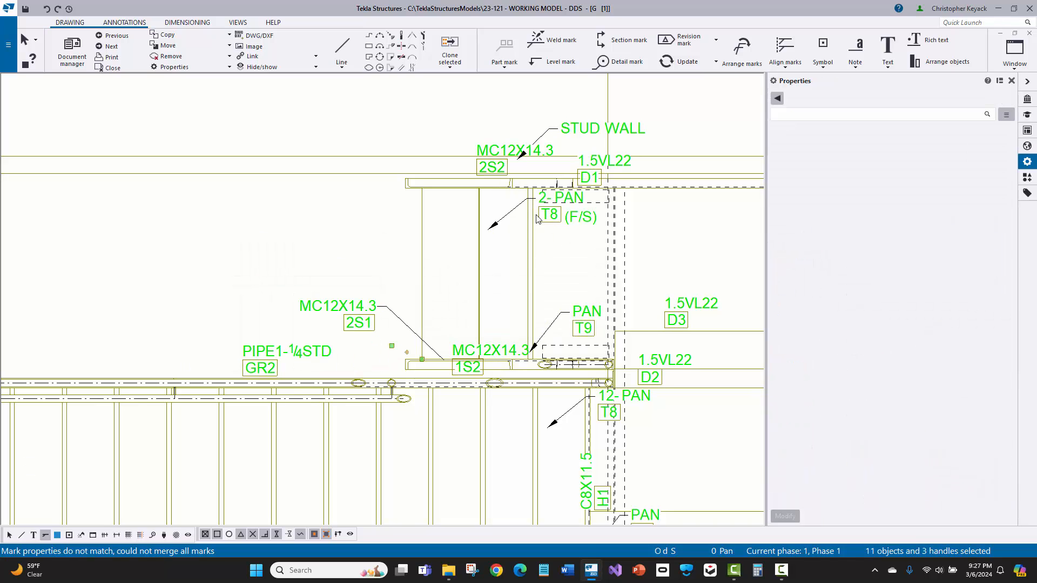
left_click(537, 218)
left_click_drag(537, 219, 356, 226)
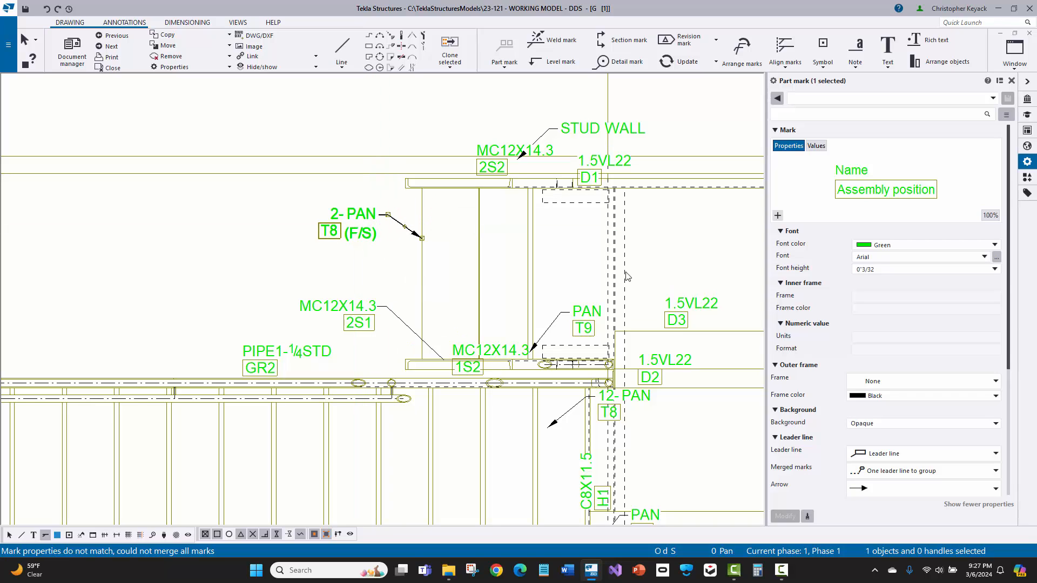
- Review the rearranged marks on the Stair 1 ground level plan and the marks on the plan below it
scroll(504, 295, "down", 2)
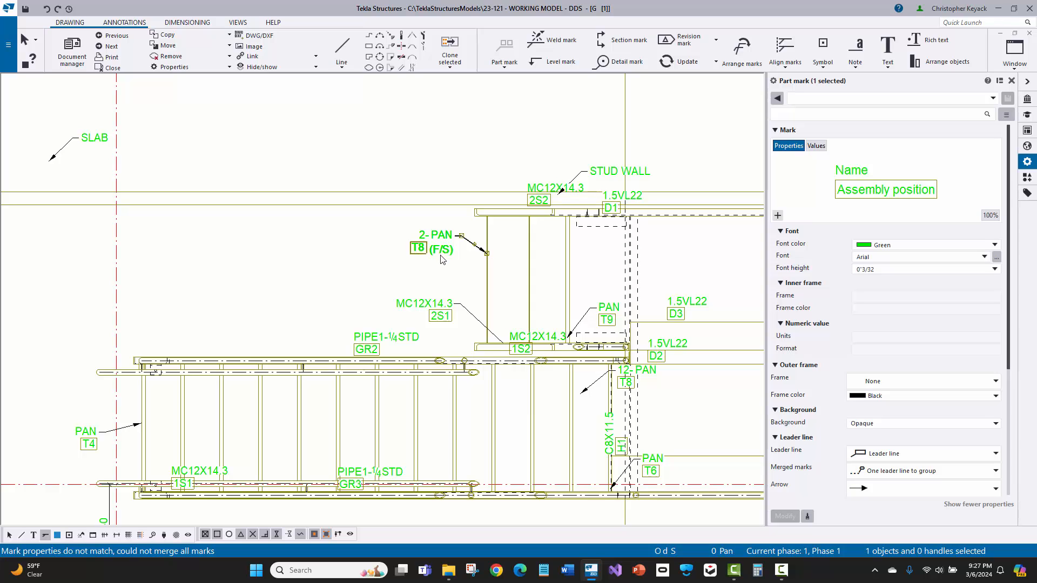
scroll(419, 296, "down", 3)
middle_click_drag(359, 504, 398, 208)
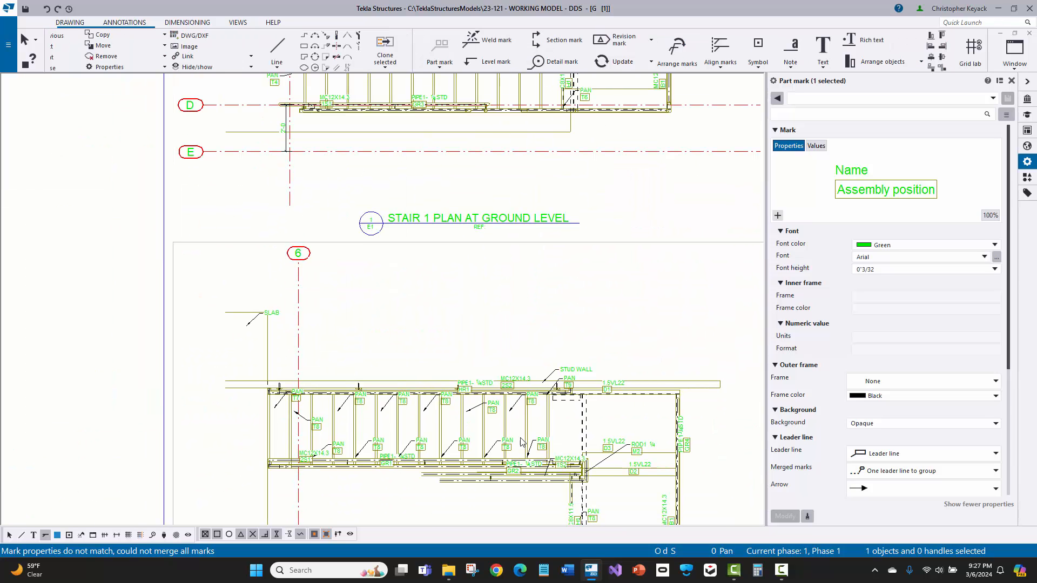
middle_click_drag(510, 76, 491, 225)
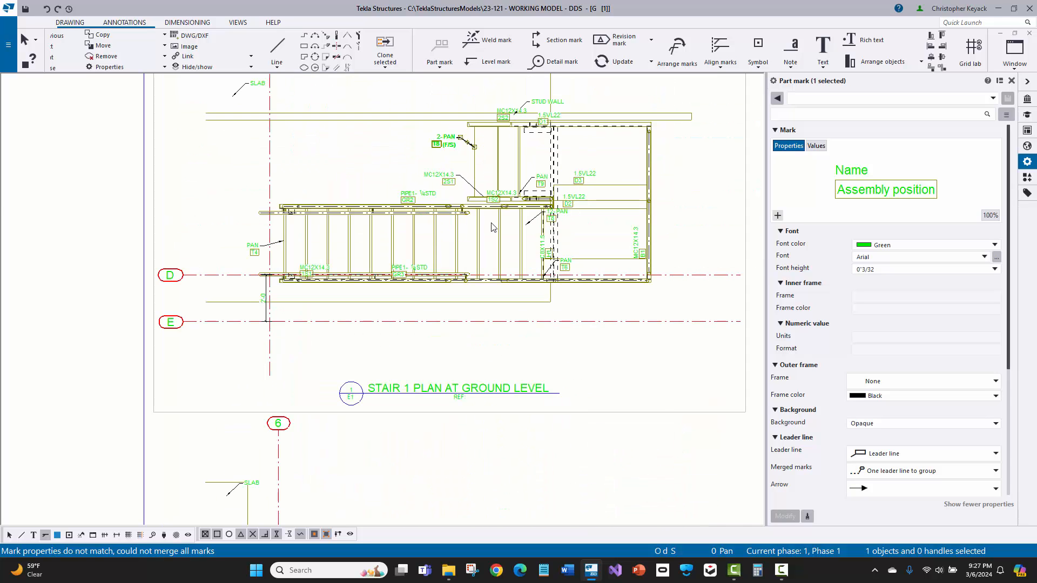
middle_click_drag(481, 143, 481, 214)
scroll(463, 151, "up", 1)
left_click(446, 146)
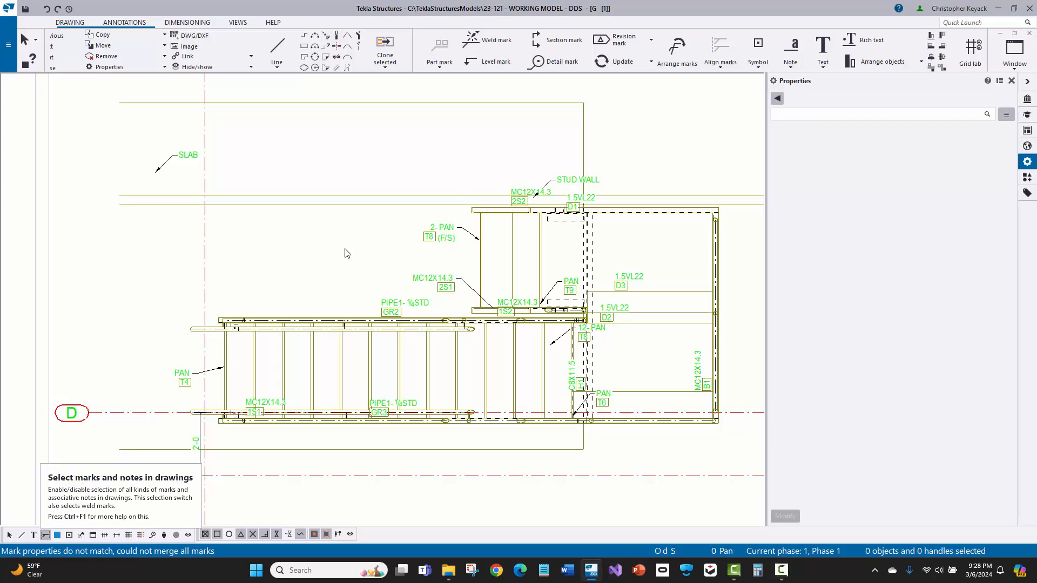
- Re-enable selection of all drawing object types and check it by selecting the lower flight's handrail, then clear the selection
left_click(45, 537)
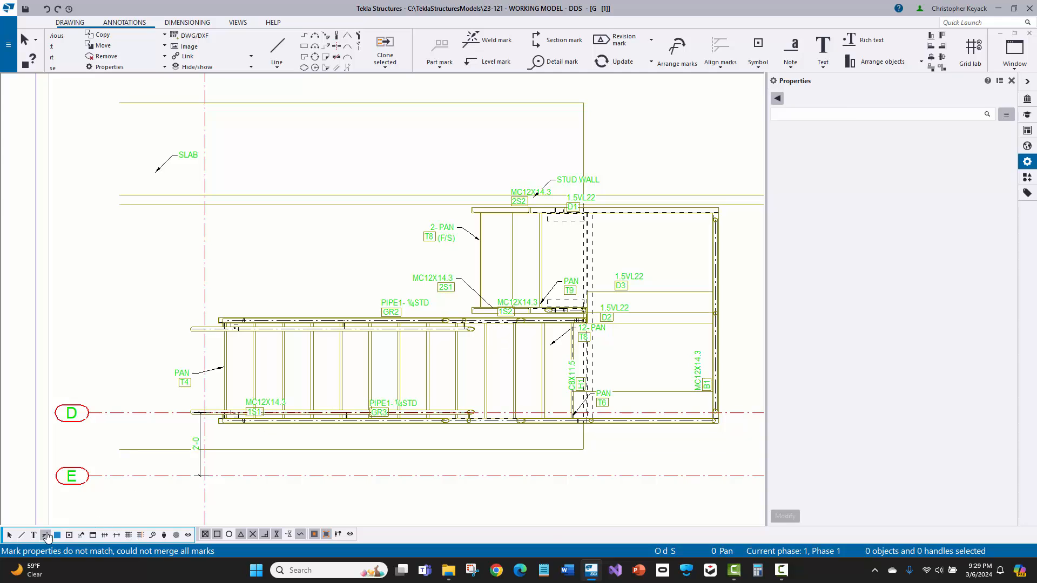
left_click(228, 370)
left_click(309, 319)
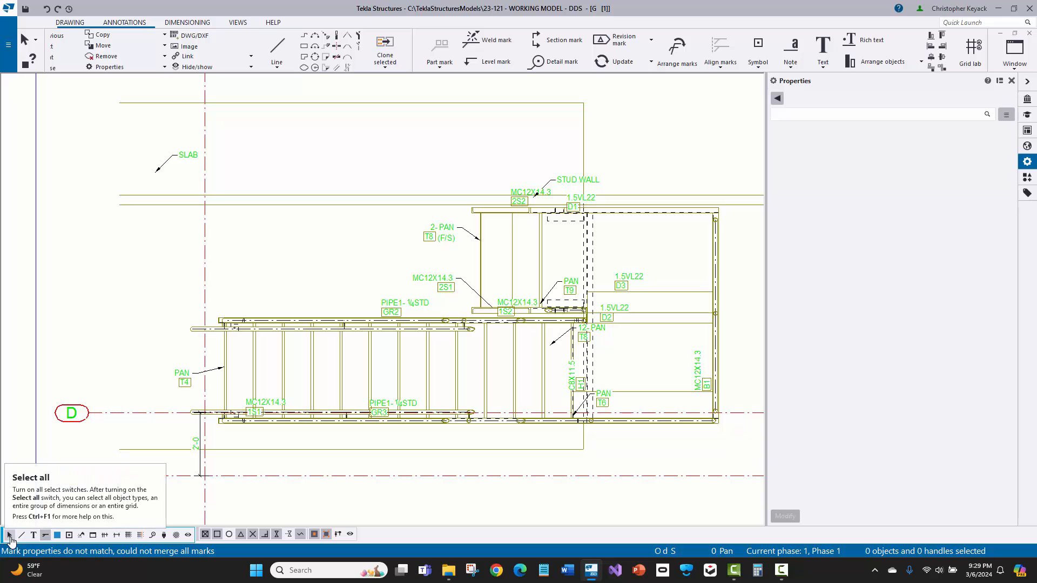
left_click(306, 326)
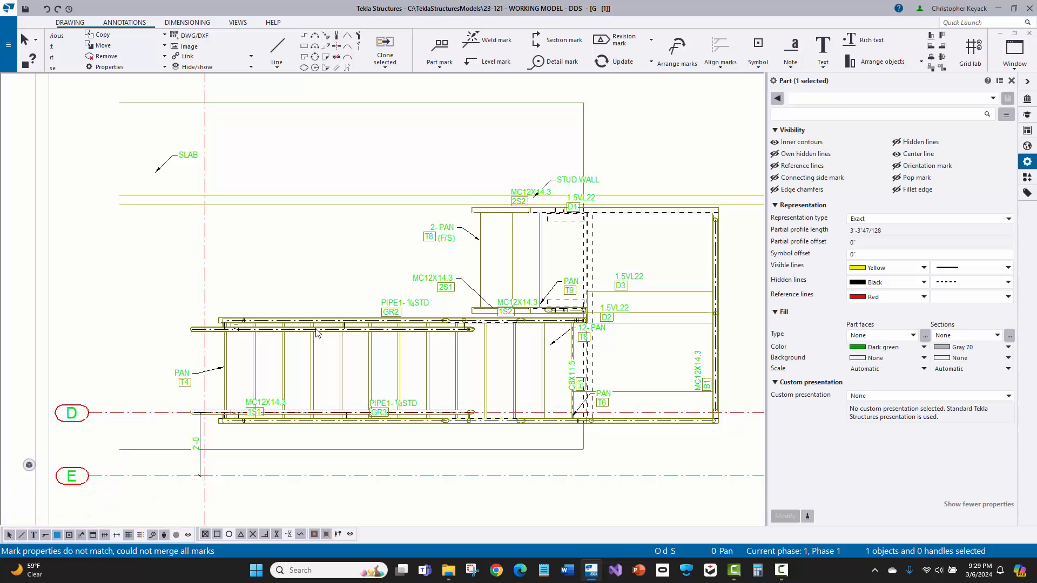
left_click(333, 260)
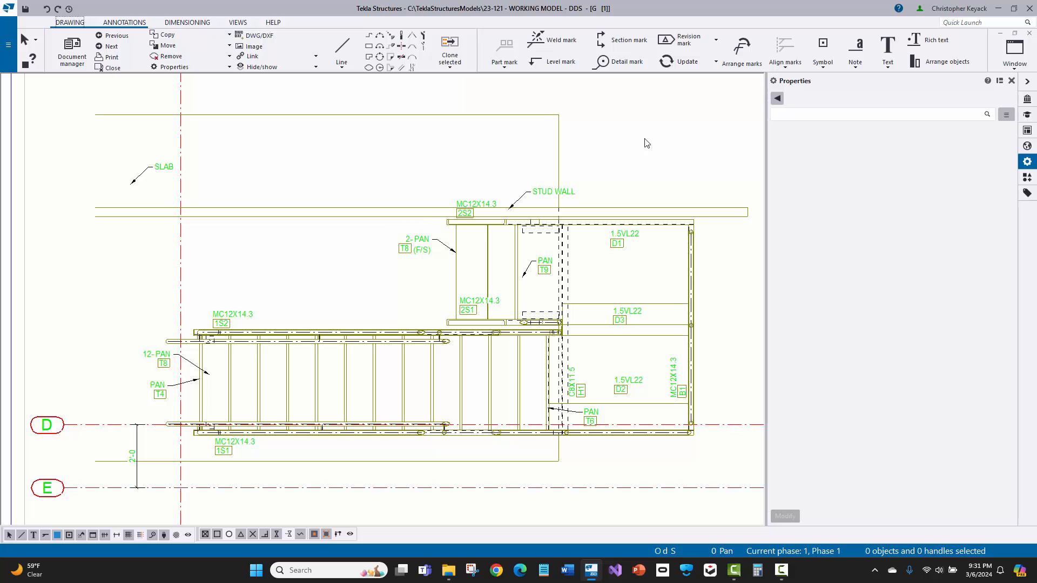
- Start a section view with the standard section mark properties and the +SI_E_Elevation view properties
left_click(235, 23)
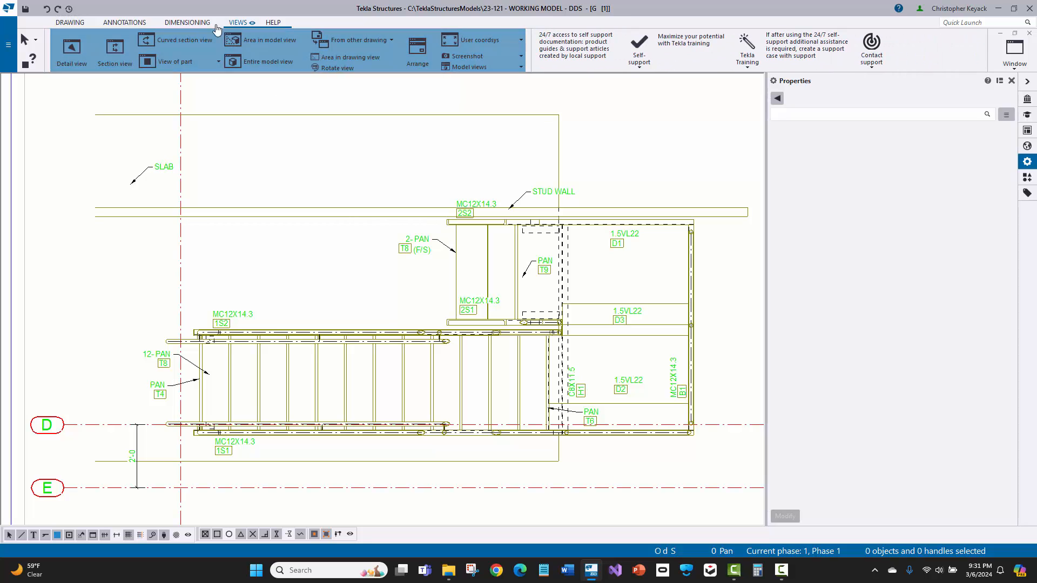
left_click(107, 54)
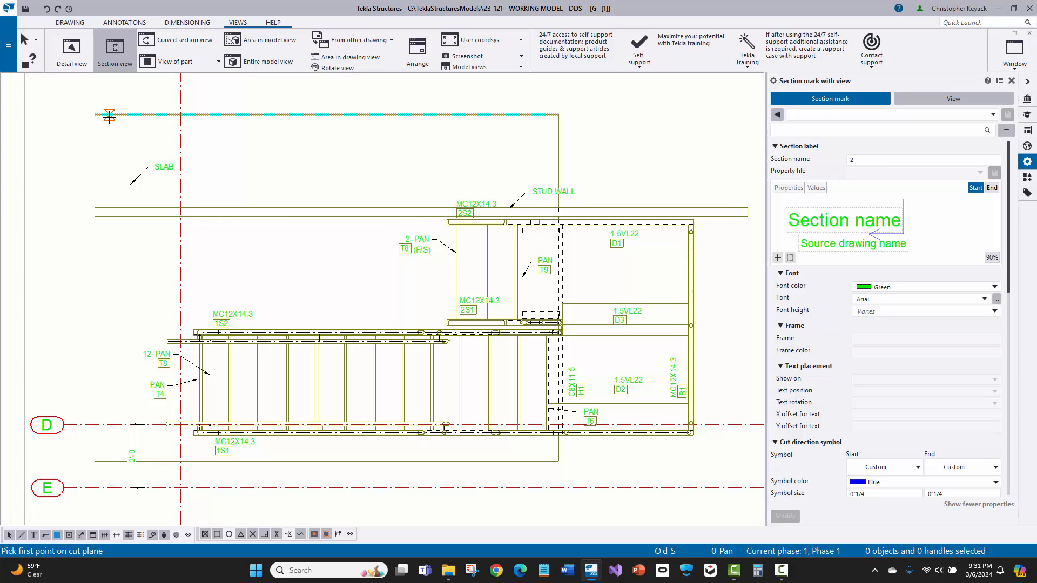
left_click(832, 115)
left_click(819, 124)
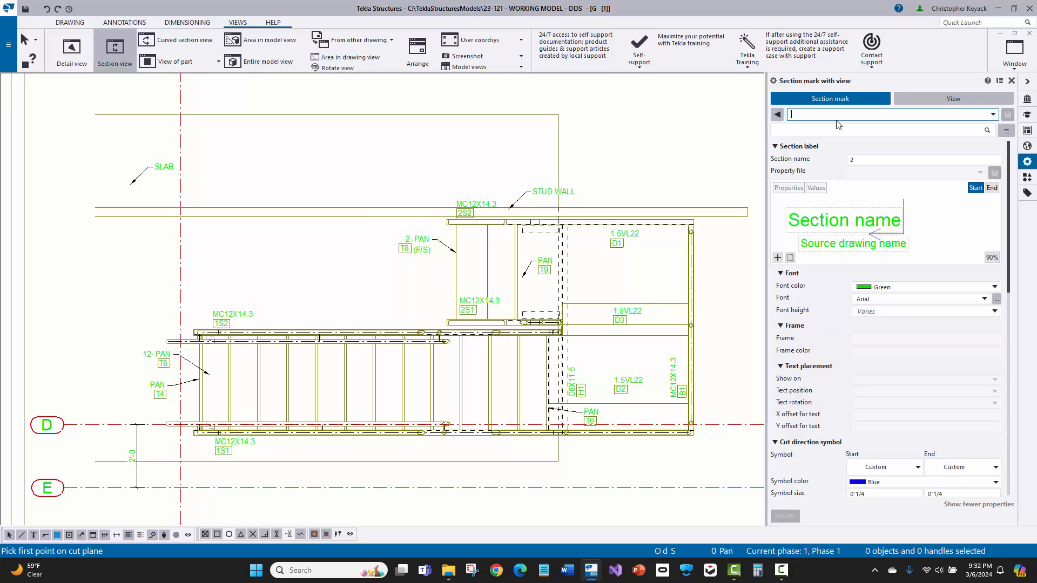
left_click(821, 212)
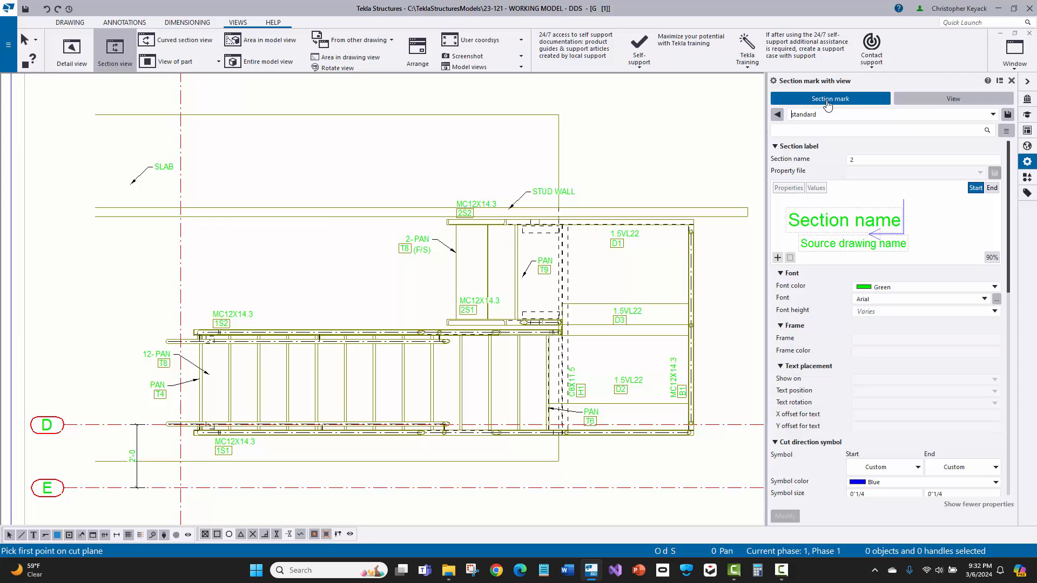
left_click(930, 101)
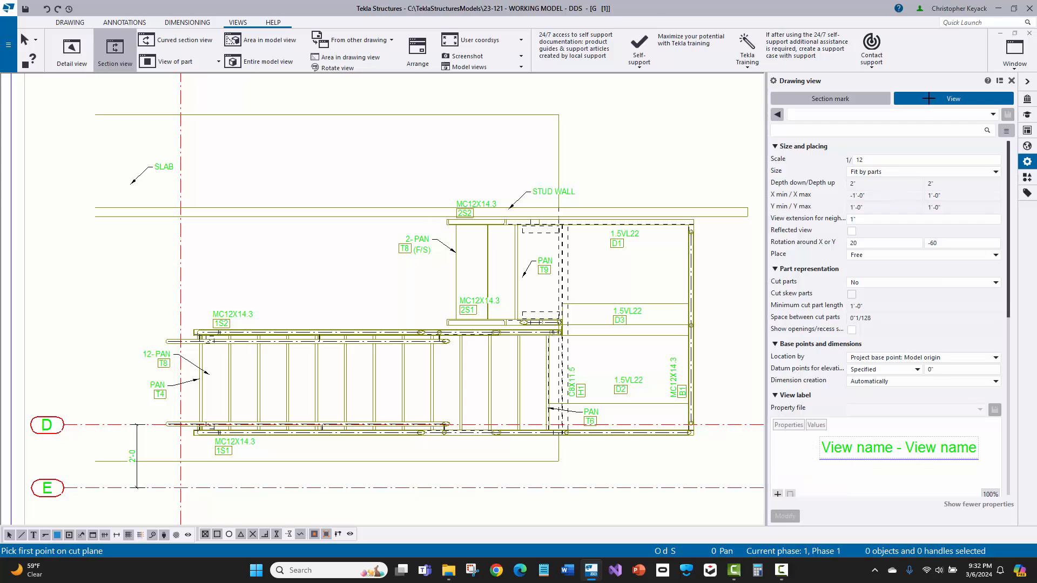
left_click(863, 114)
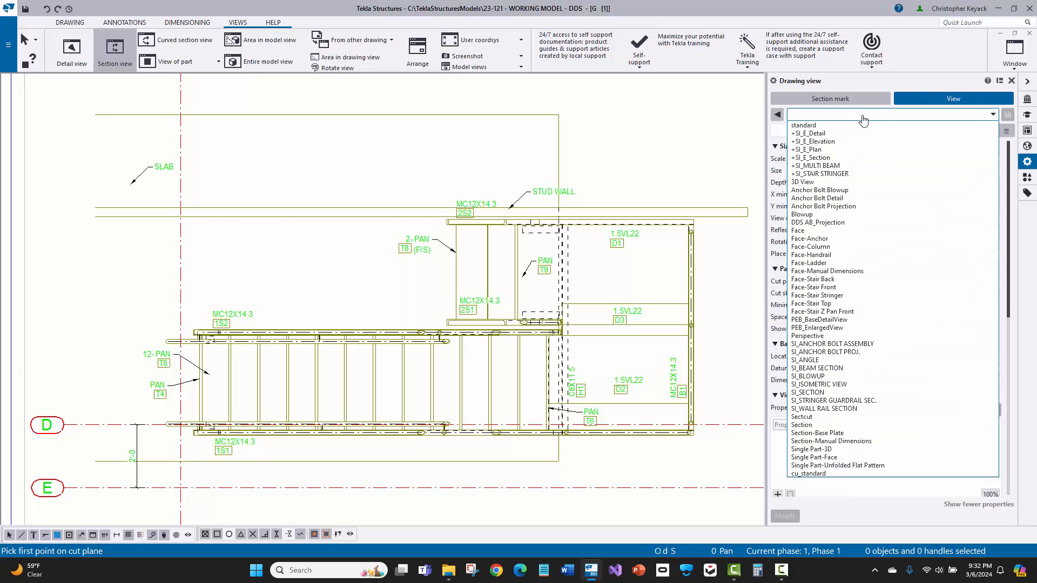
left_click(829, 142)
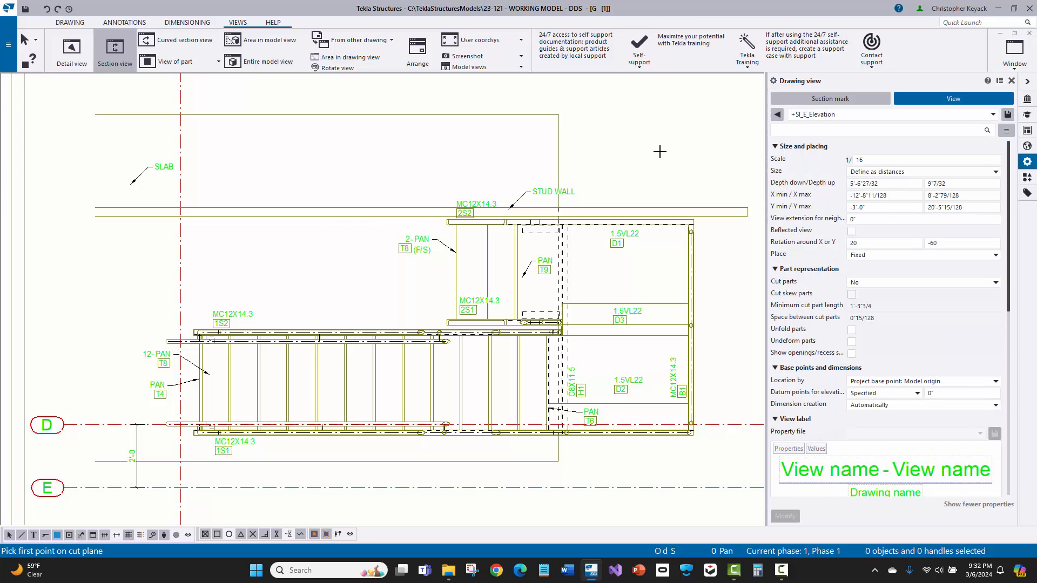
left_click(862, 158)
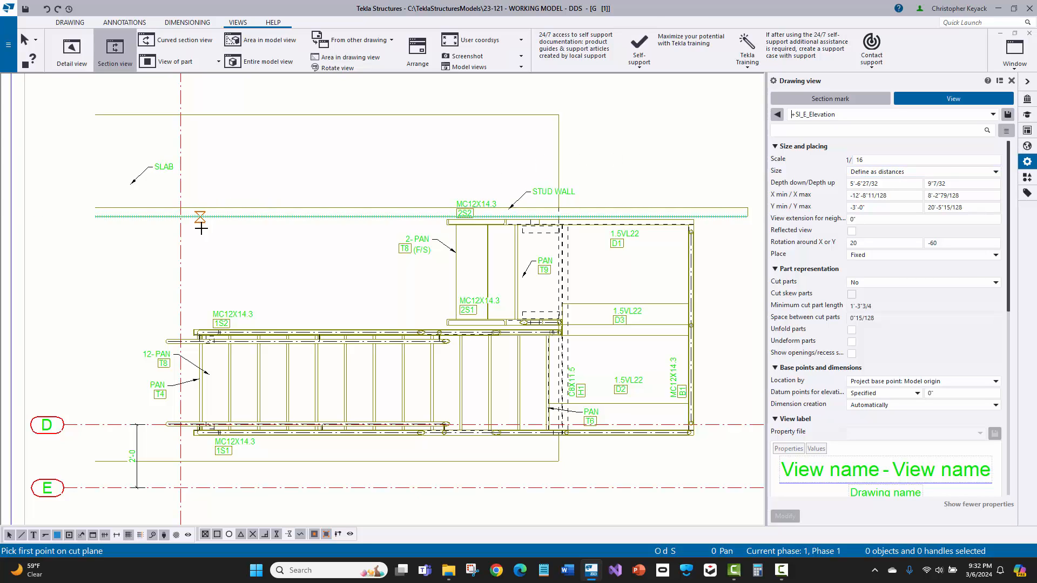
- Cut the section lengthwise through the lower flight and landing, looking toward the stud wall, and place the view beside the plans
left_click(199, 389)
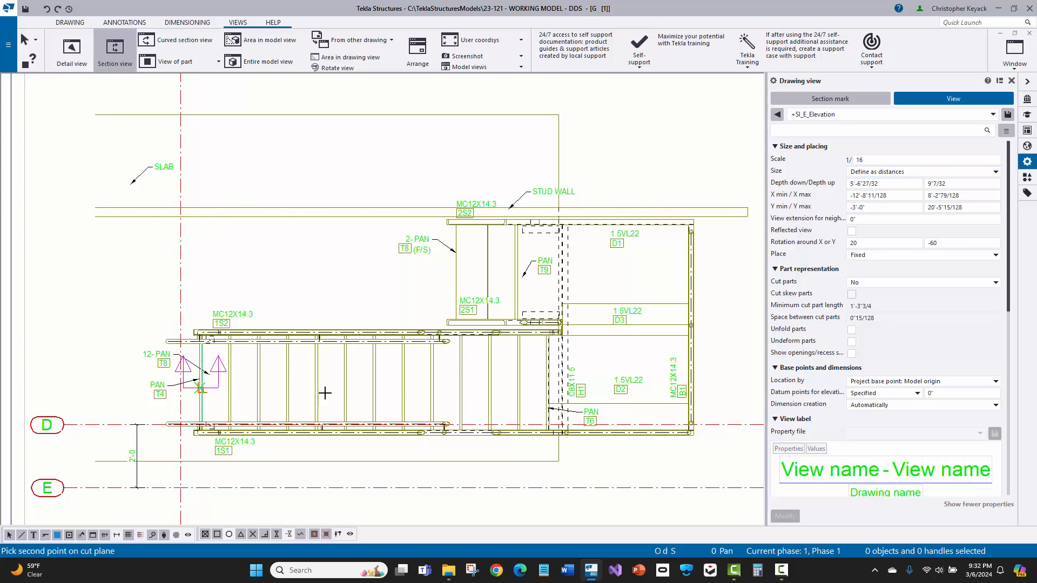
left_click(706, 388)
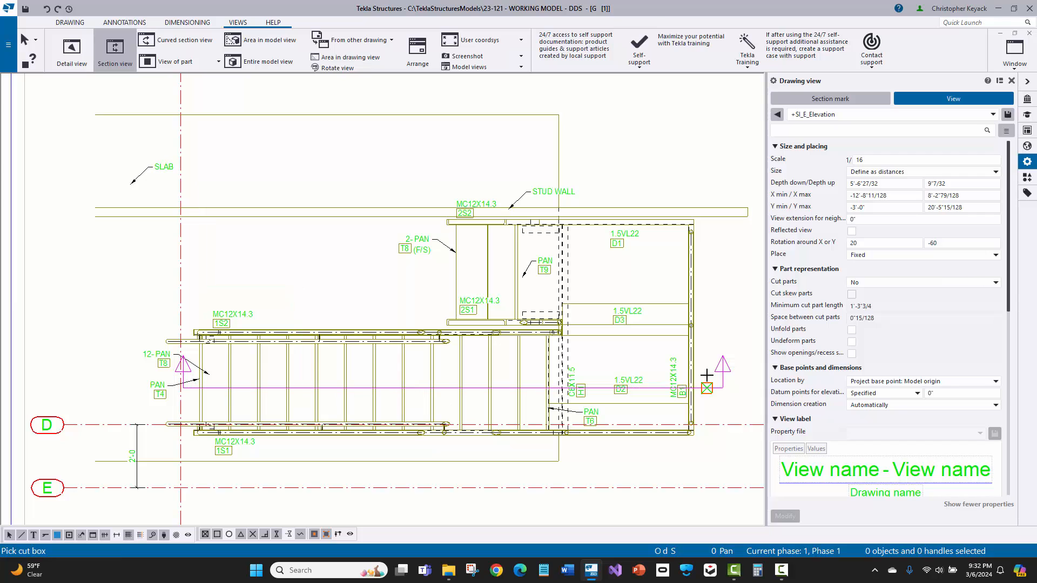
left_click(707, 185)
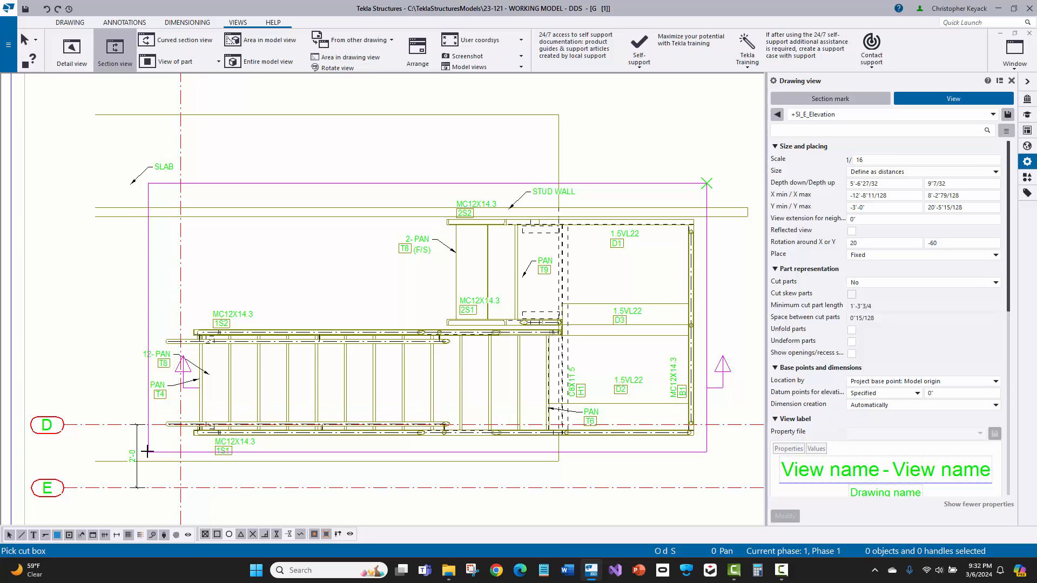
left_click(139, 403)
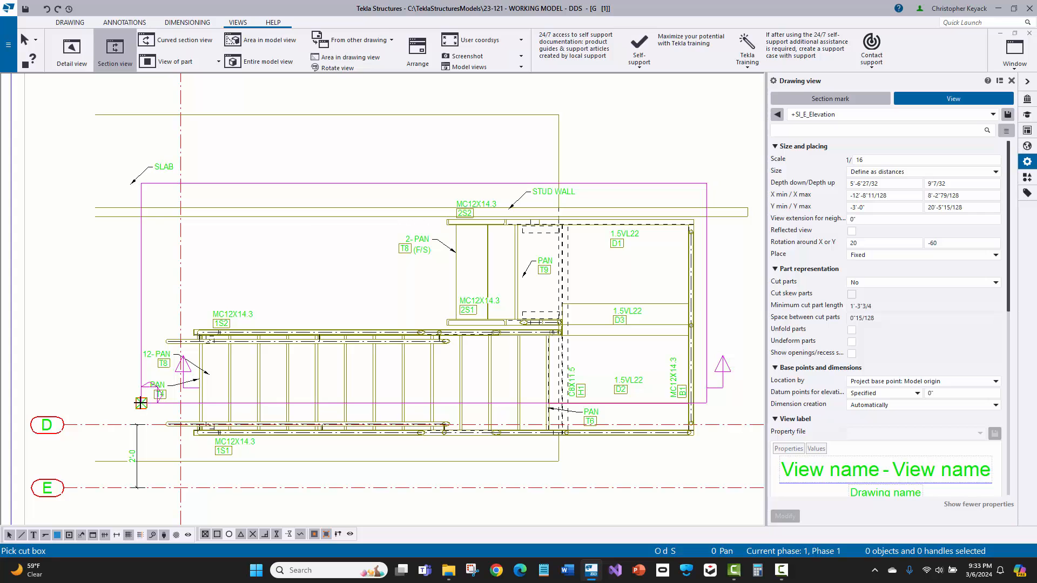
scroll(114, 325, "down", 3)
scroll(136, 322, "down", 1)
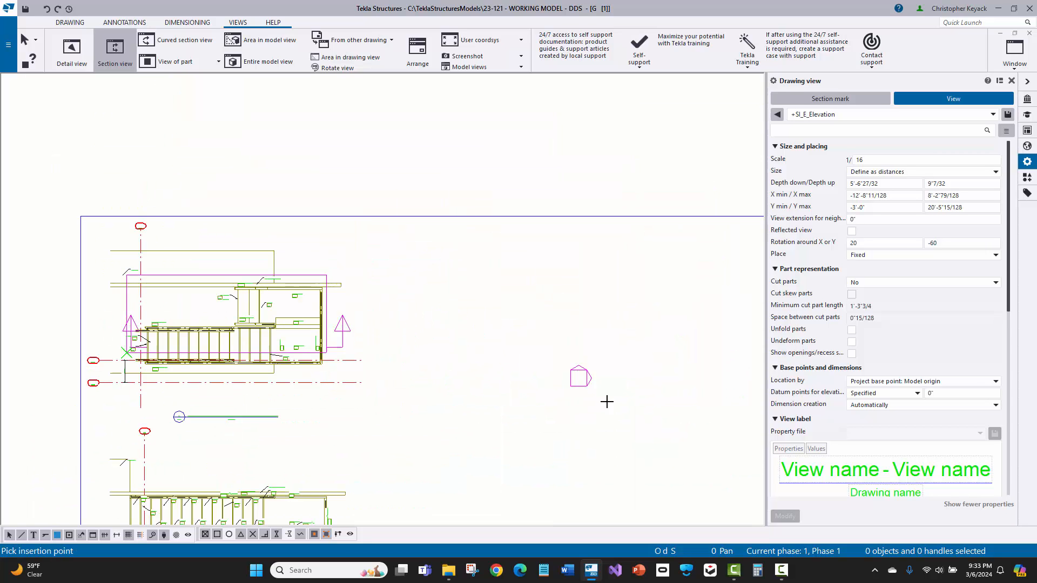
left_click(621, 430)
scroll(507, 280, "down", 2)
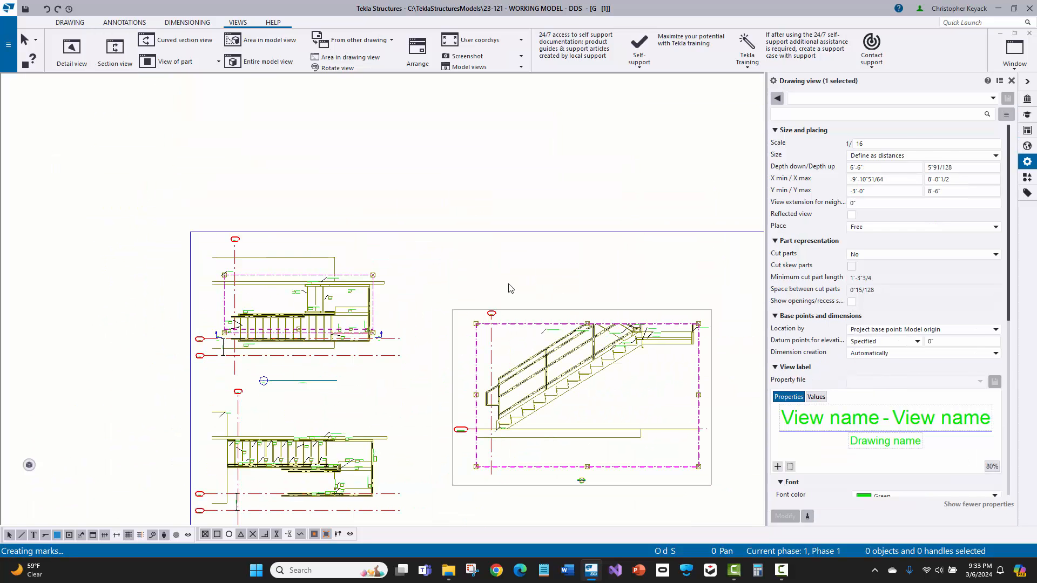
left_click(558, 253)
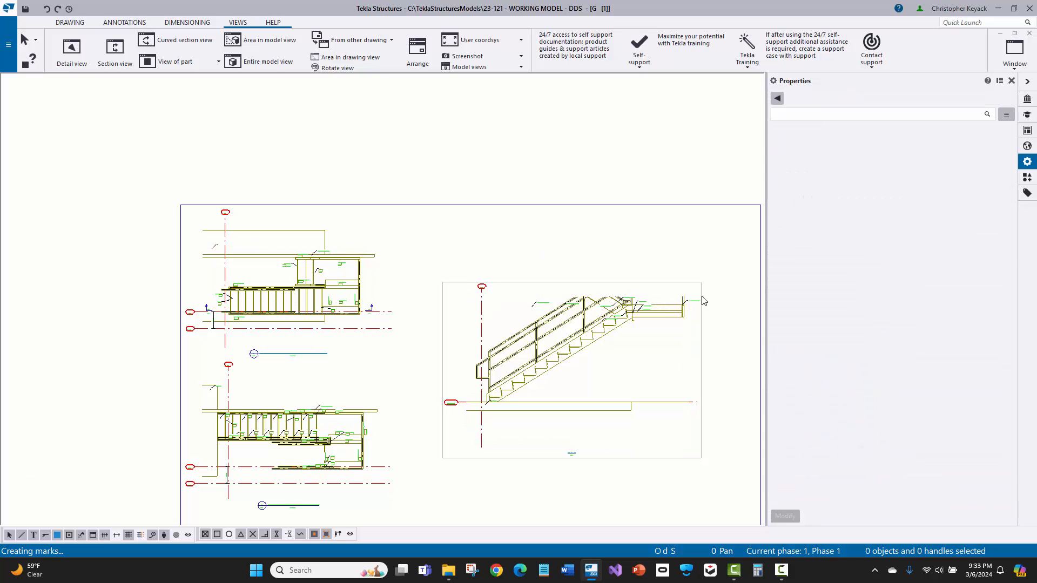
- Examine the part marks in the new stair section and compare them with the marks on the ground level plan
scroll(533, 309, "up", 4)
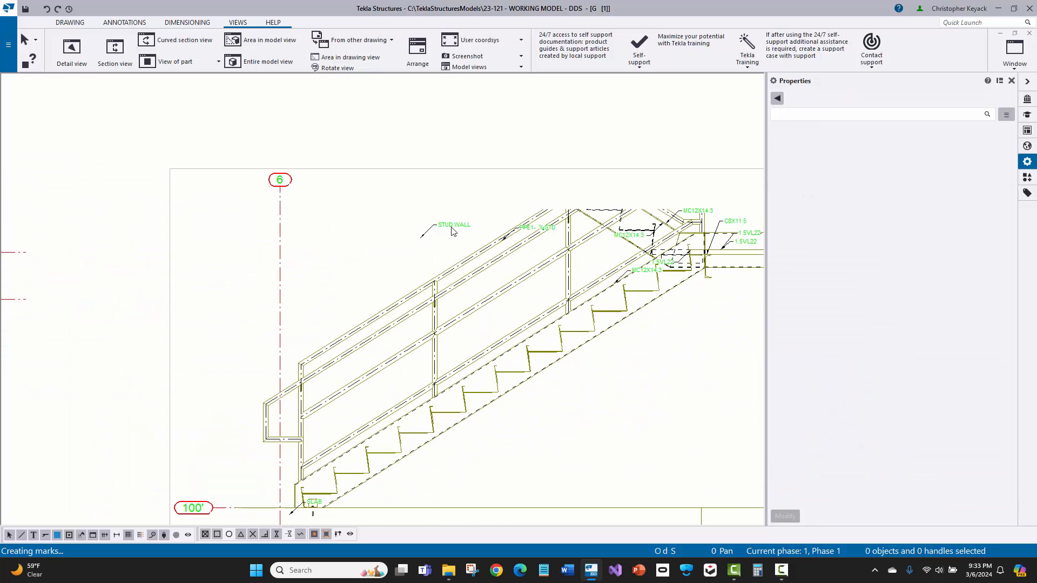
scroll(536, 236, "up", 2)
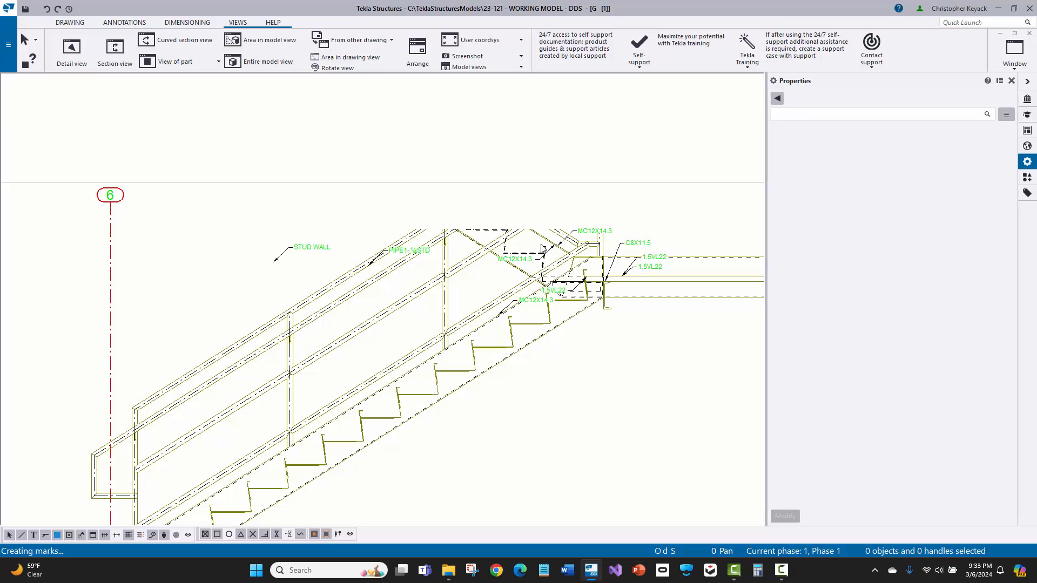
scroll(425, 280, "up", 1)
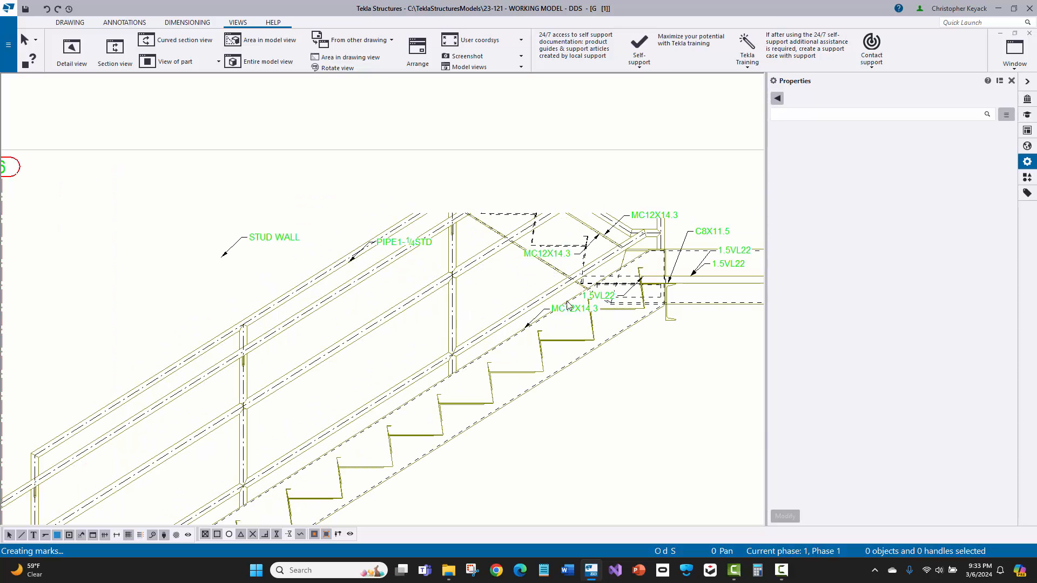
left_click(579, 313)
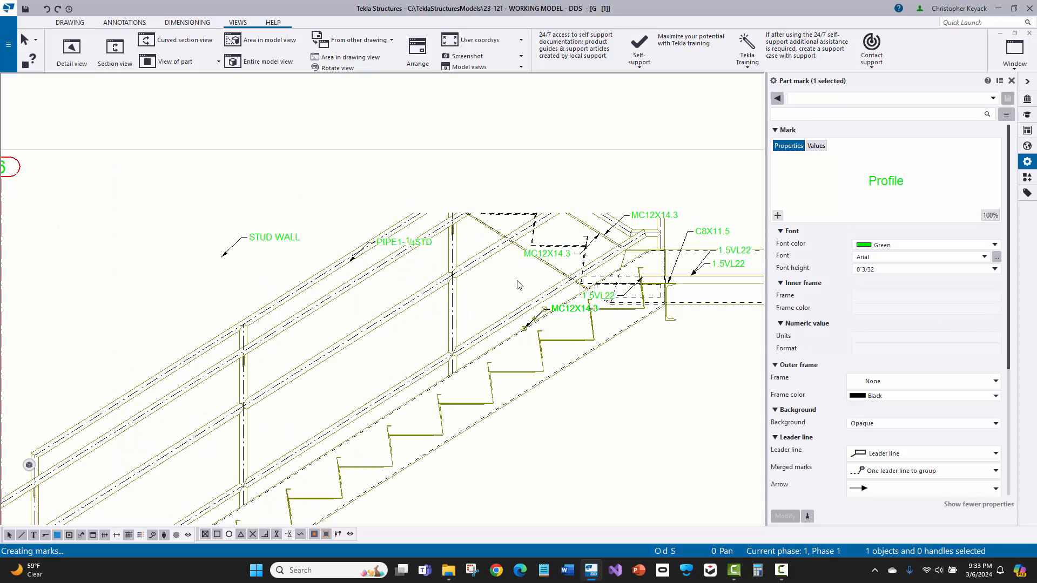
scroll(541, 284, "down", 3)
scroll(198, 206, "up", 4)
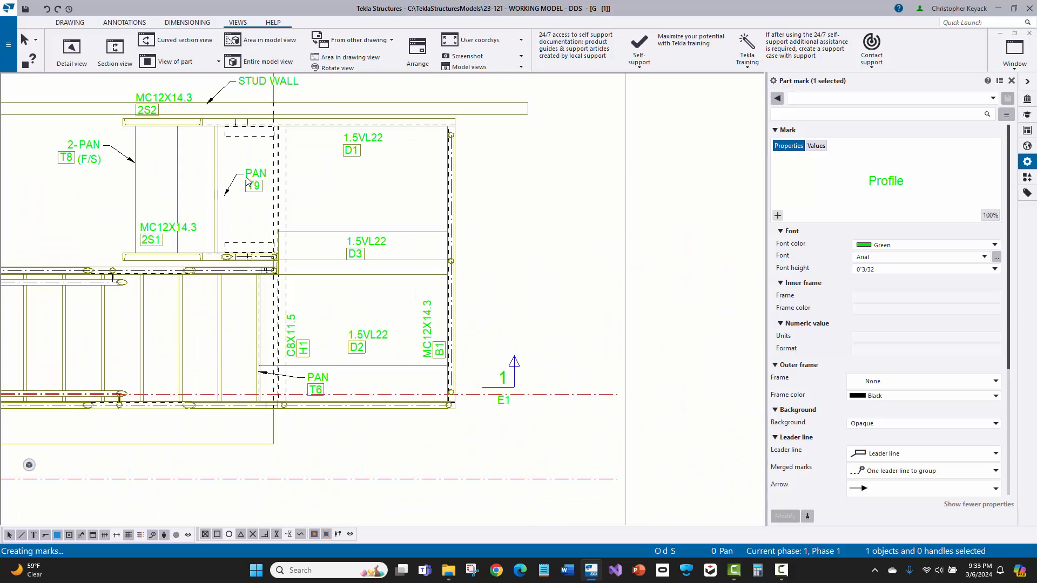
middle_click_drag(265, 205, 305, 260)
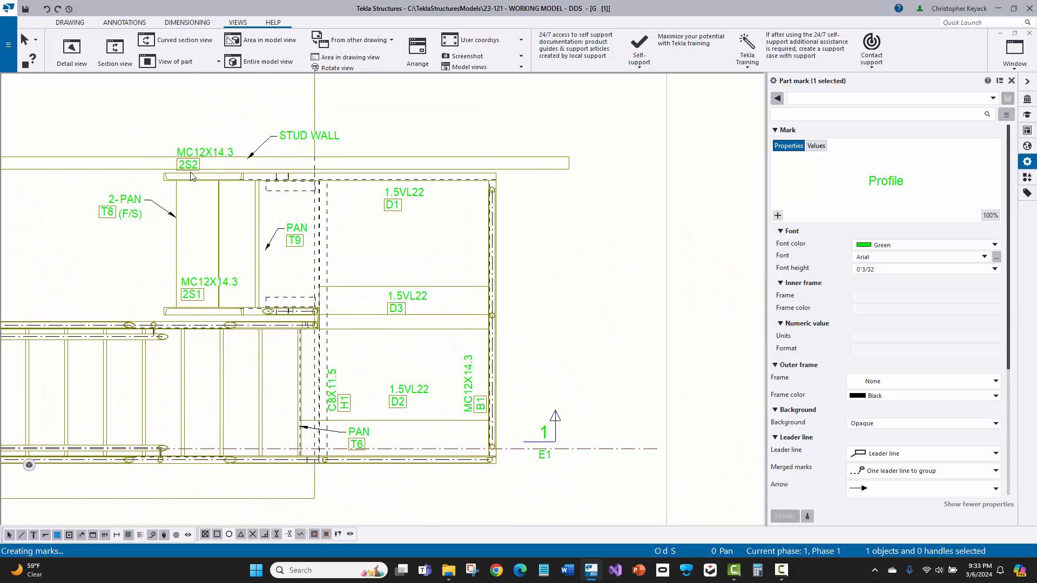
scroll(236, 147, "down", 1)
middle_click_drag(236, 147, 462, 173)
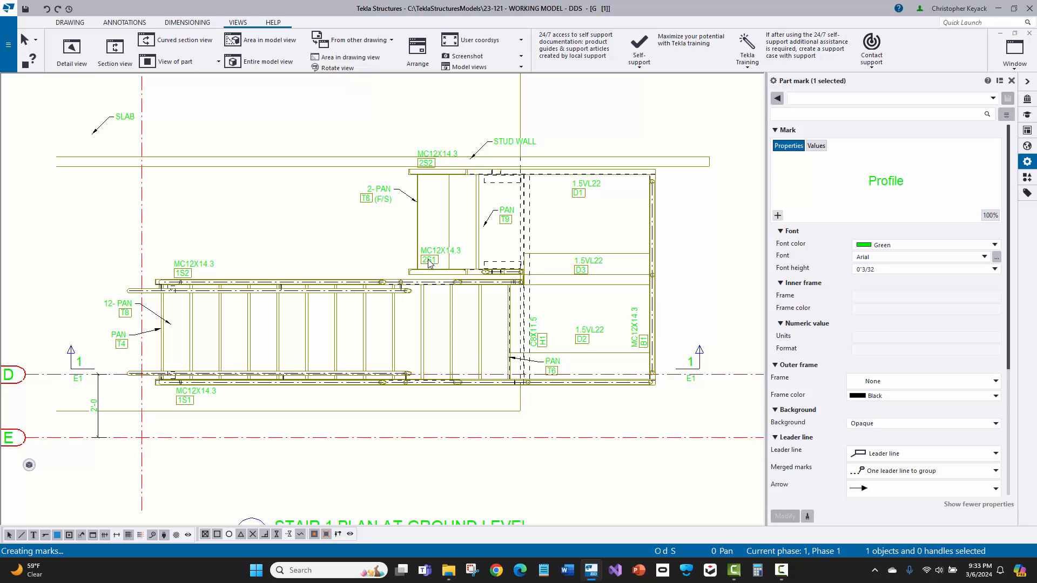
scroll(418, 250, "down", 3)
middle_click_drag(574, 286, 213, 228)
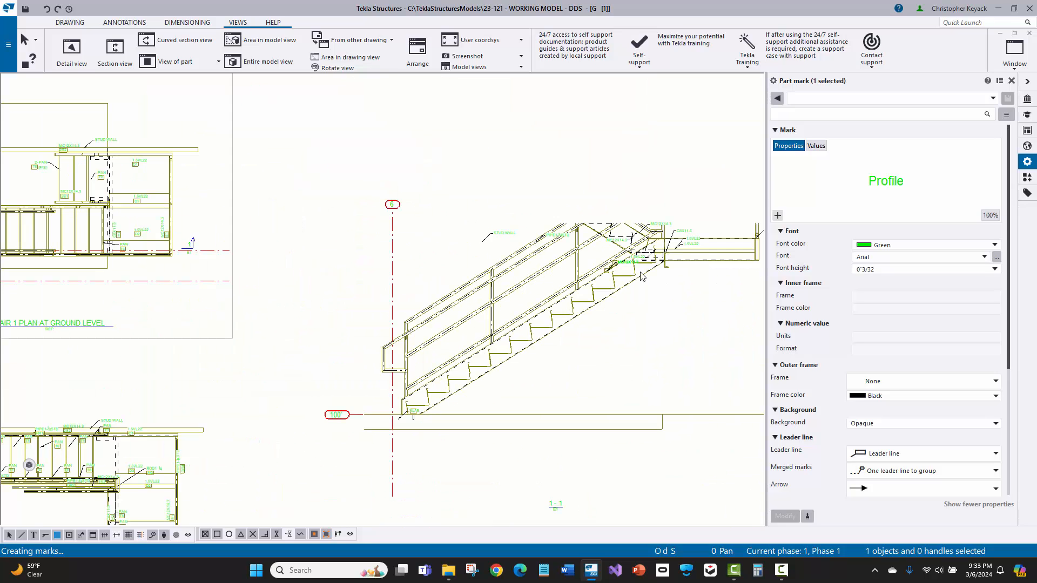
middle_click_drag(652, 240, 574, 231)
scroll(574, 234, "up", 1)
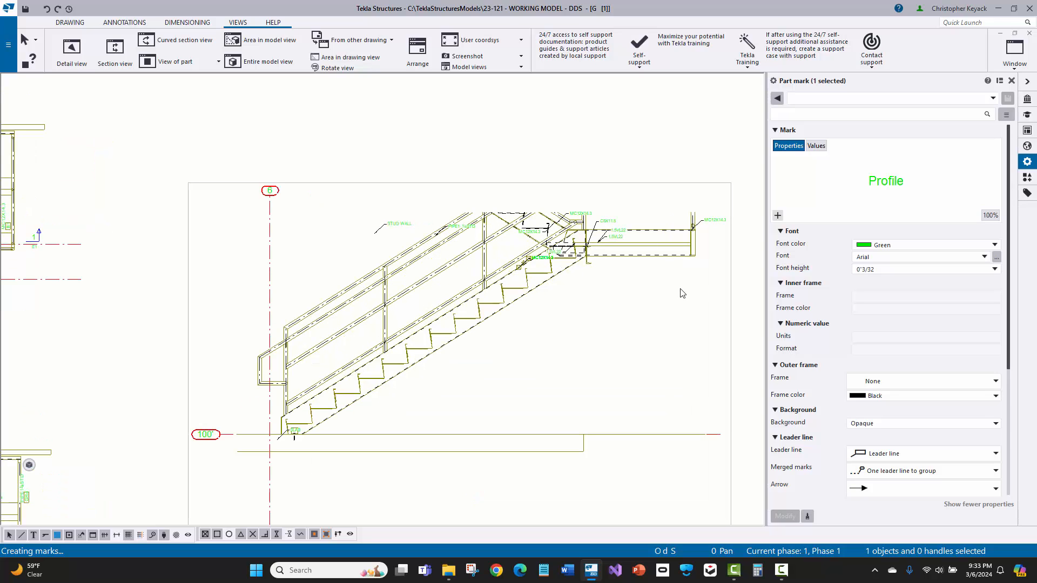
left_click(658, 299)
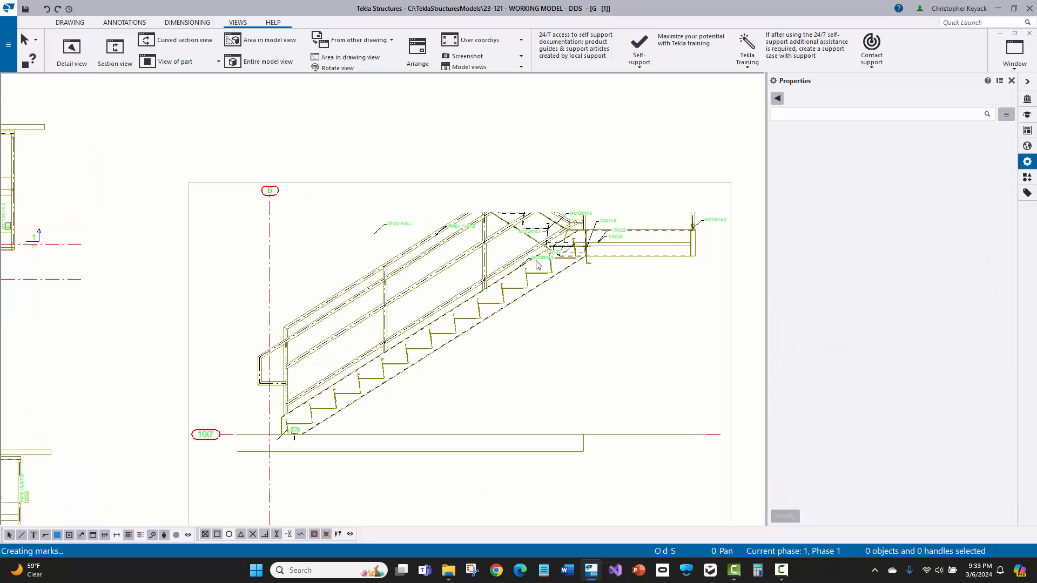
- Check the extents of section 1-1 against its cut box on the ground level plan
scroll(351, 237, "down", 2)
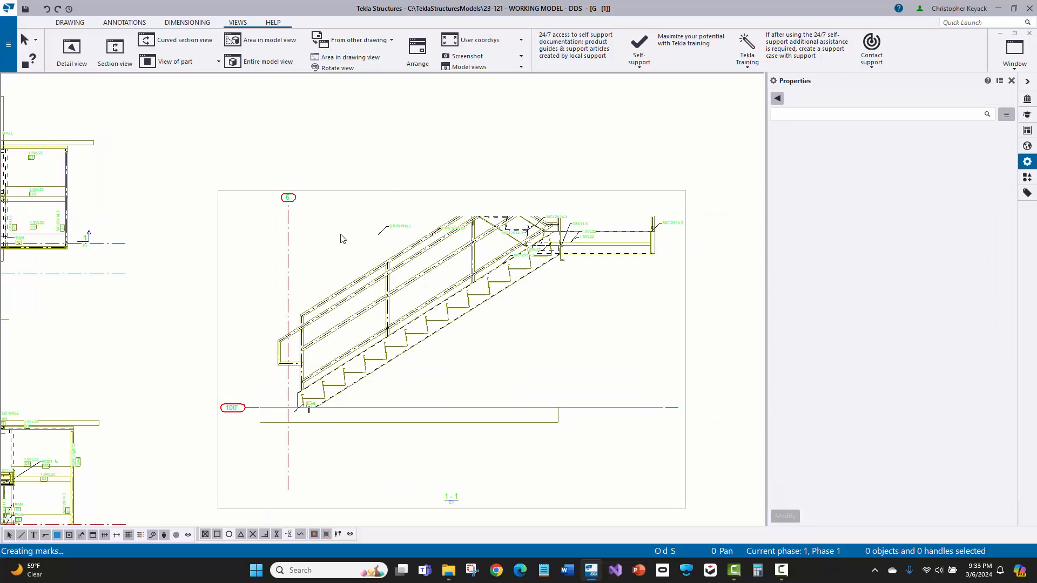
left_click(462, 198)
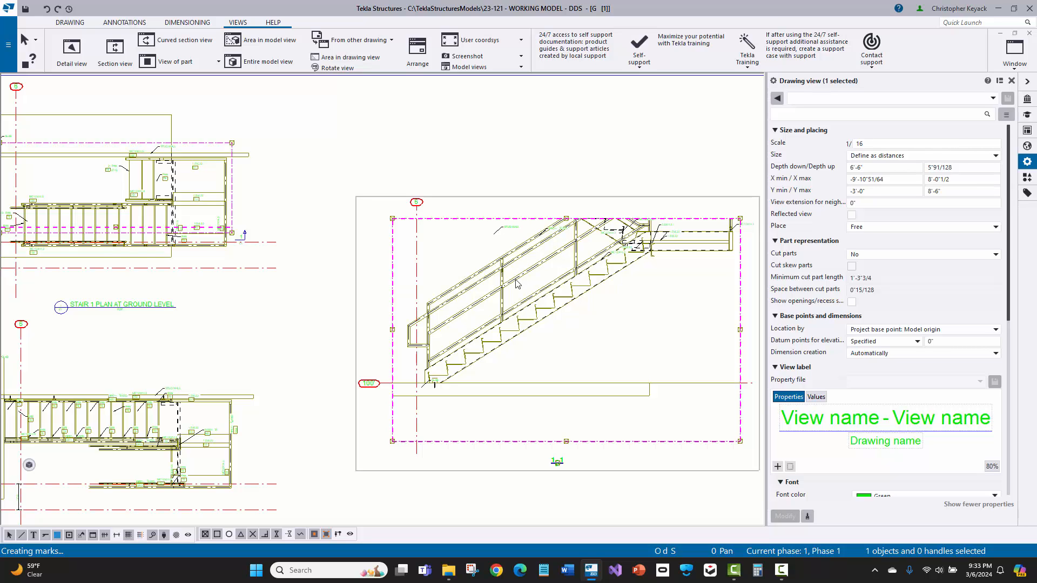
scroll(326, 259, "up", 3)
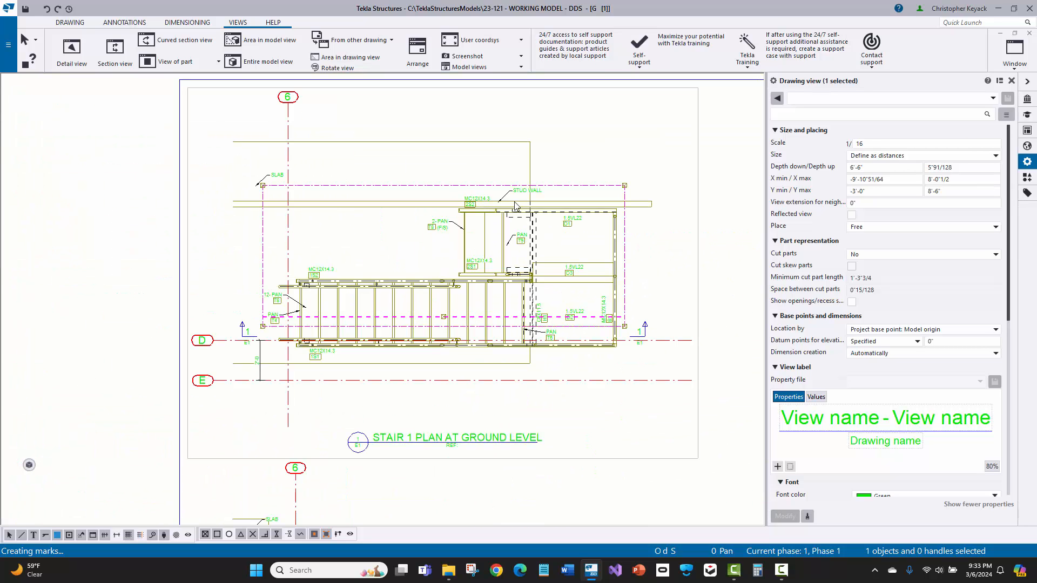
middle_click_drag(567, 314, 264, 235)
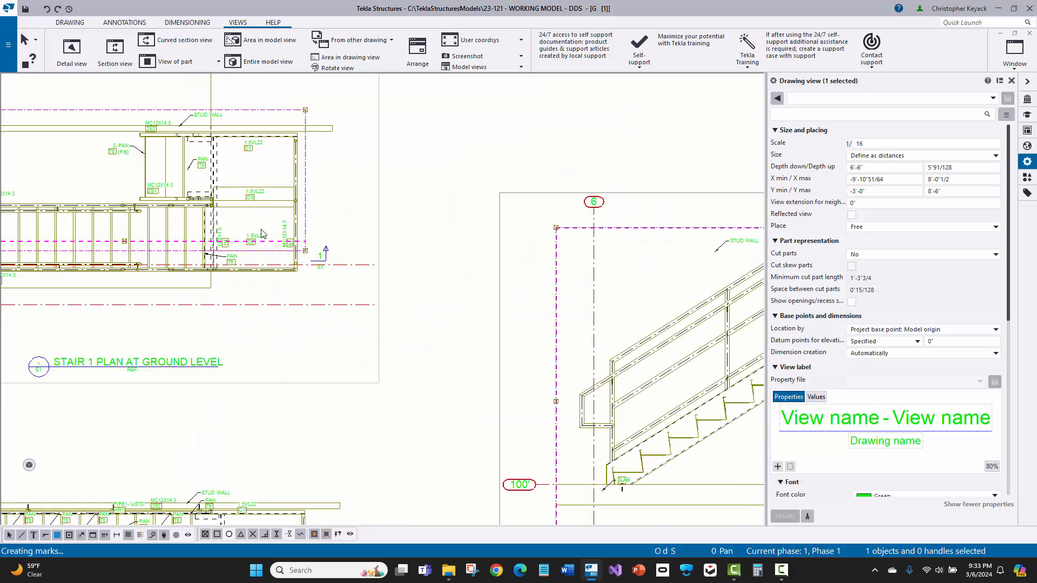
scroll(351, 232, "down", 2)
left_click(391, 195)
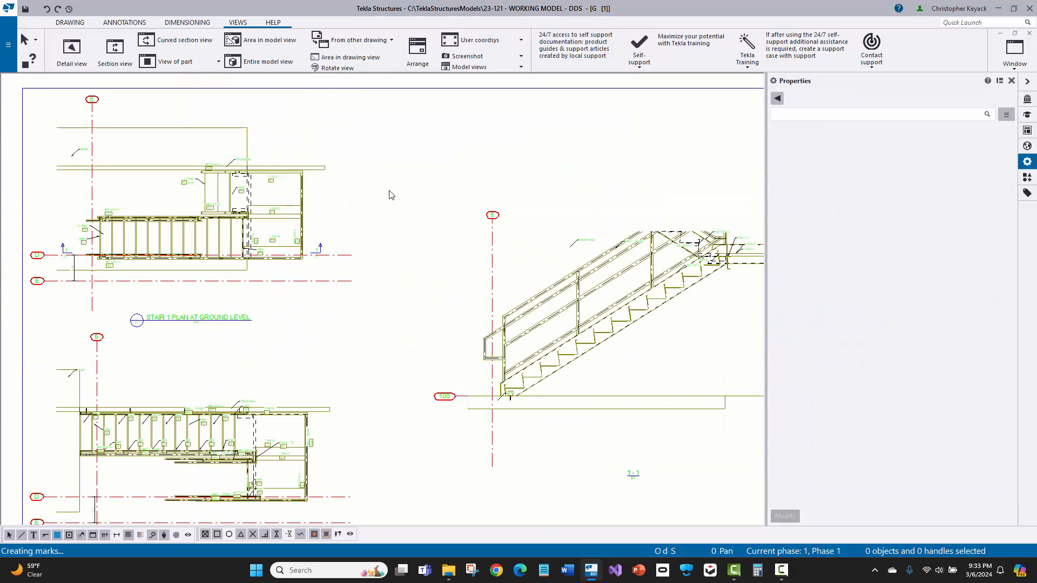
scroll(393, 208, "down", 2)
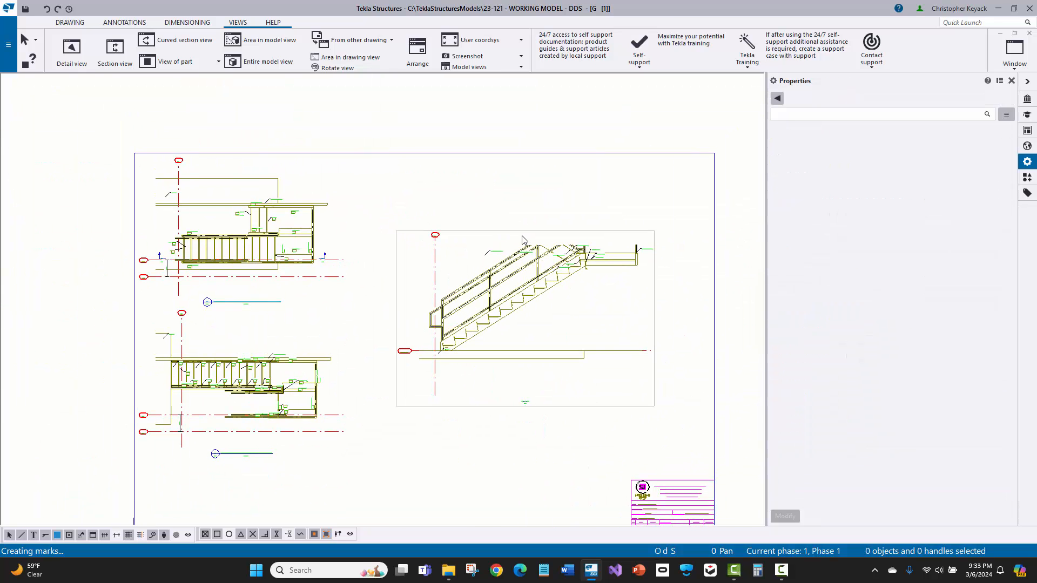
- Reposition section 1-1 beside the plans and extend its boundary to take in the upper flight, up to about 20'-7"
left_click(522, 240)
left_click_drag(515, 259, 520, 295)
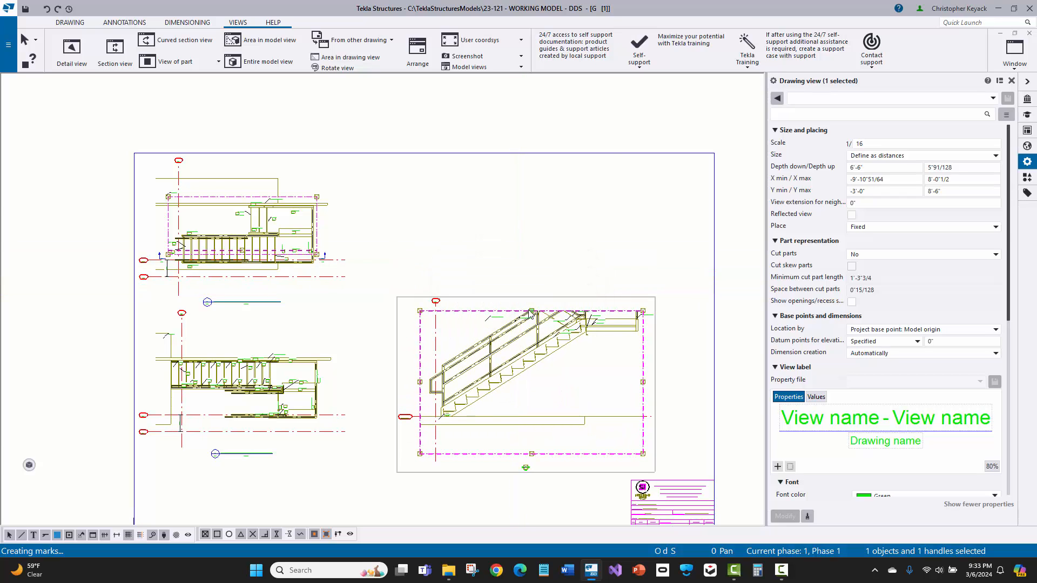
left_click(421, 312)
left_click_drag(420, 312, 394, 160)
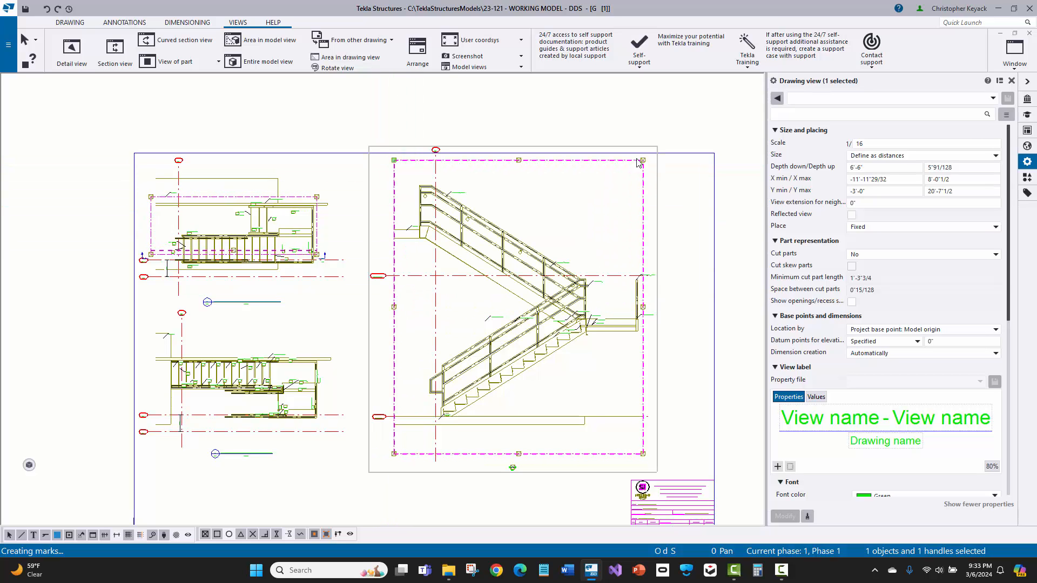
left_click_drag(643, 160, 651, 163)
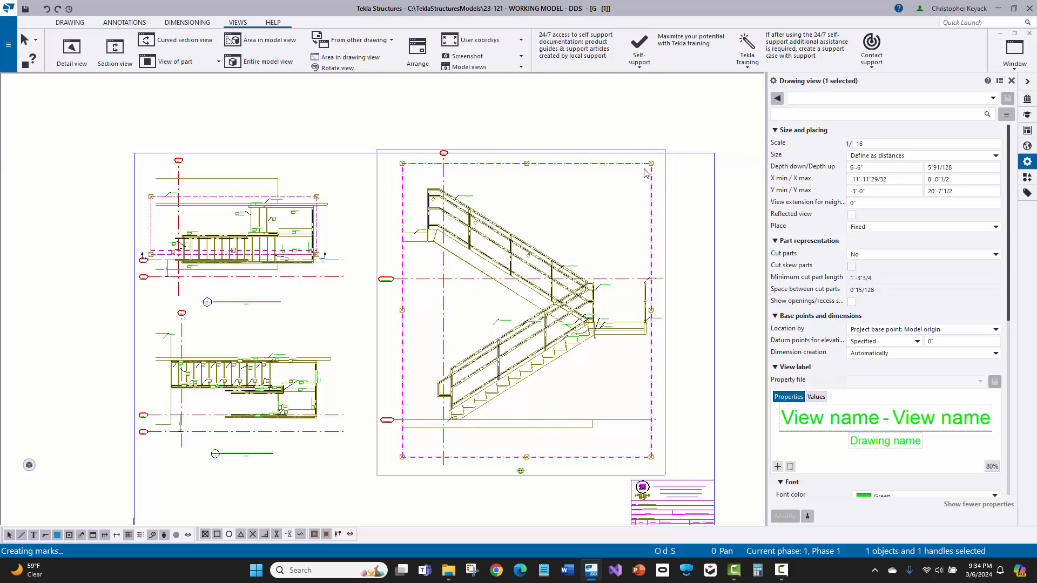
left_click(595, 204)
scroll(479, 401, "up", 5)
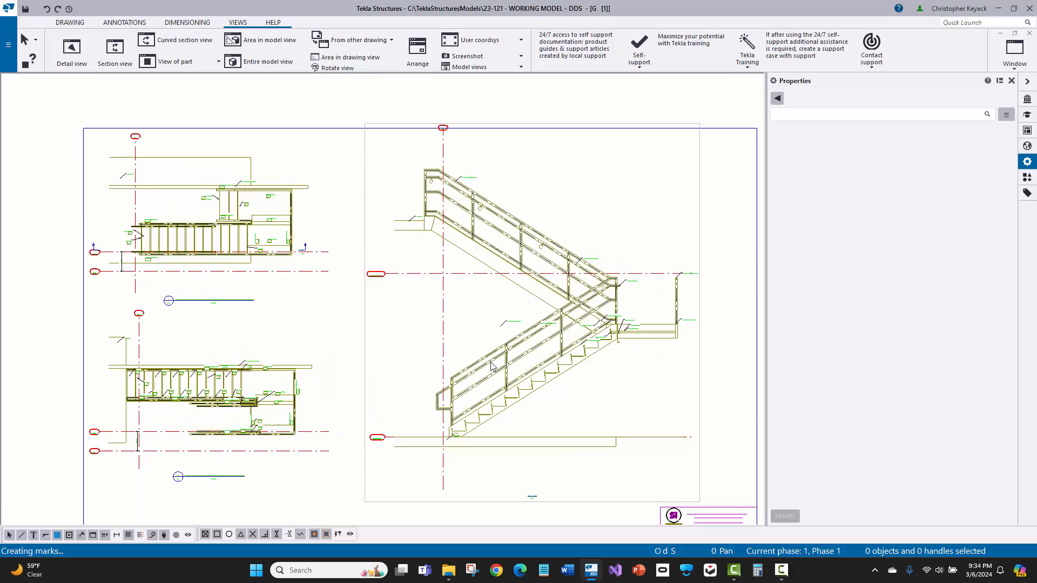
- Delete the STUD WALL mark from the open area between the two flights in section 1-1
left_click(530, 233)
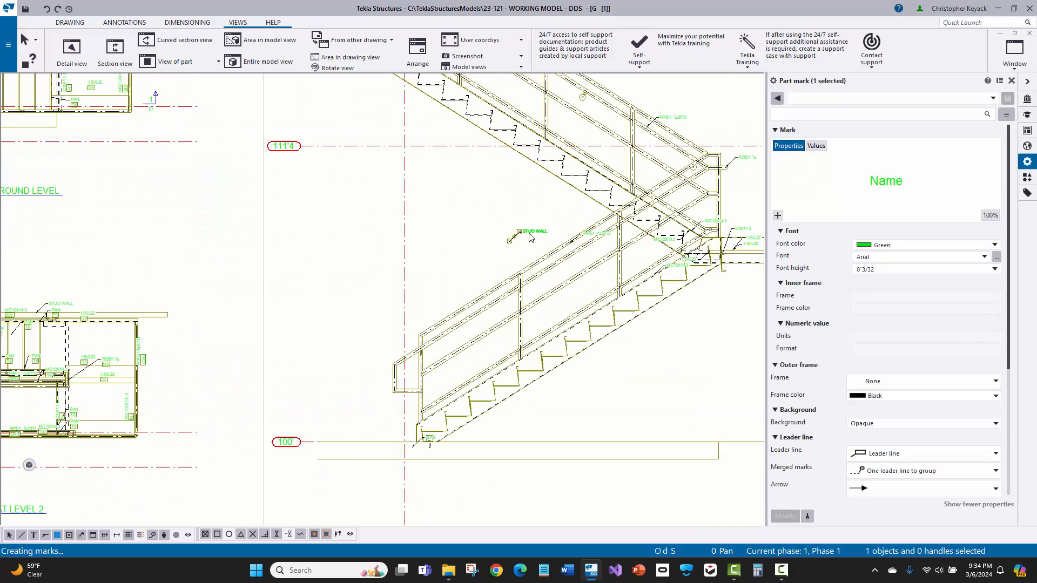
key("Delete")
middle_click_drag(523, 232, 498, 344)
middle_click_drag(447, 207, 445, 267)
scroll(430, 134, "up", 3)
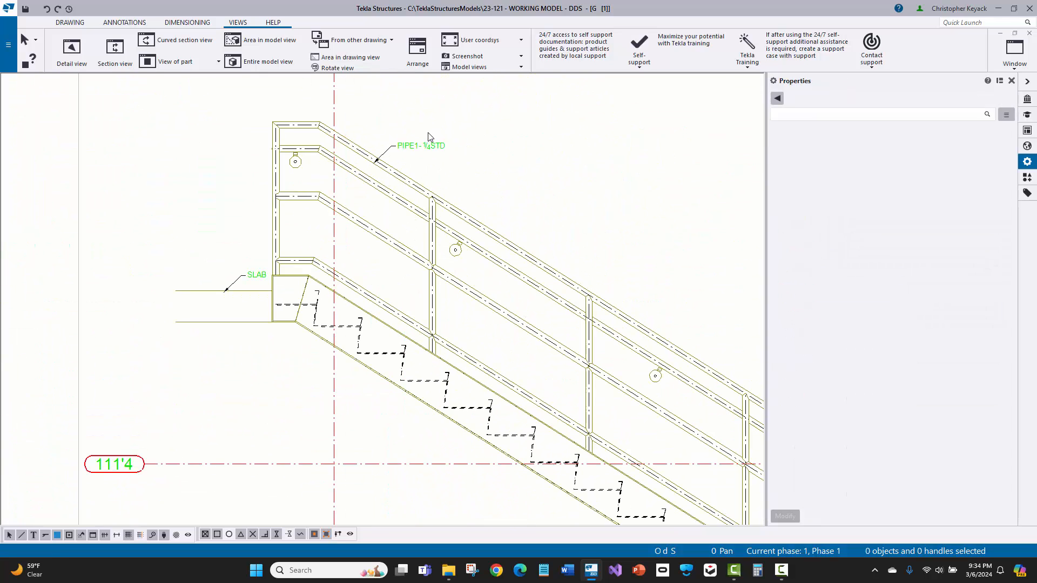
- Delete the upper of the two duplicate MC12X14.3 marks at the upper stringer near the landing
middle_click_drag(648, 425, 465, 293)
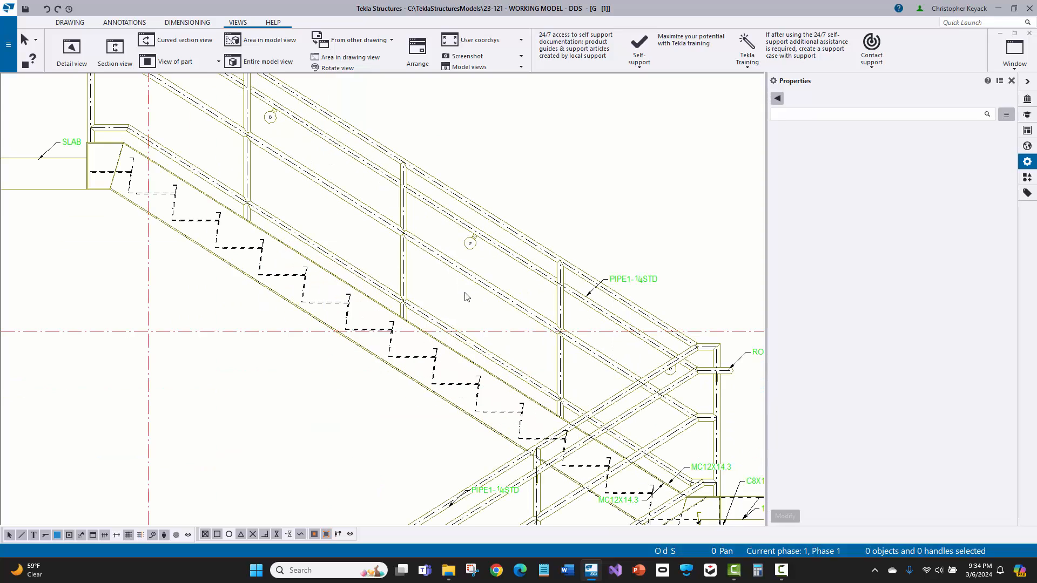
mouse_move(602, 269)
middle_mouse_down()
mouse_move(484, 244)
mouse_move(492, 225)
middle_mouse_up()
middle_click_drag(606, 327, 594, 271)
scroll(590, 271, "up", 2)
left_click(567, 267)
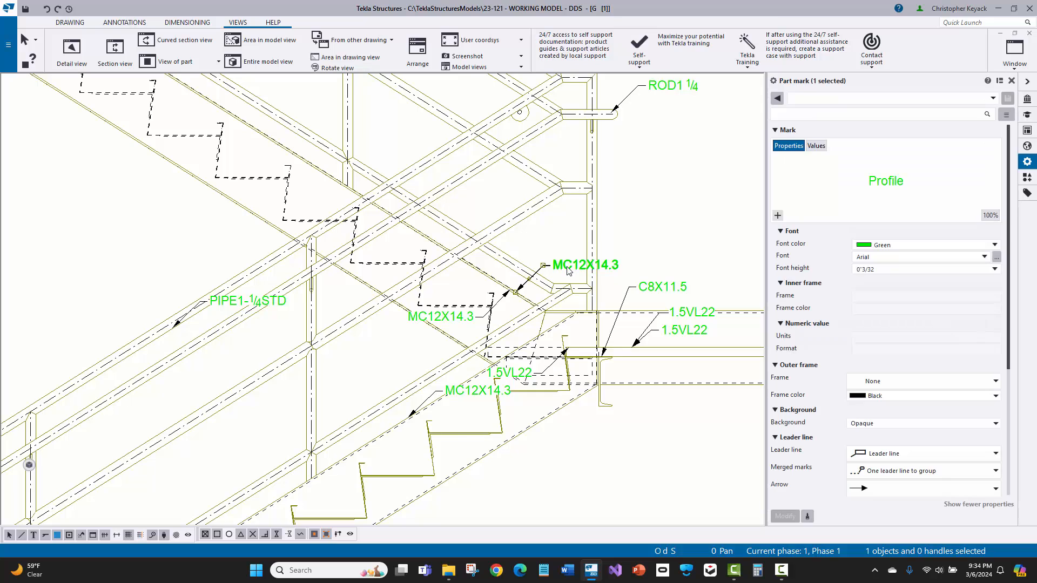
middle_click_drag(424, 332, 524, 323)
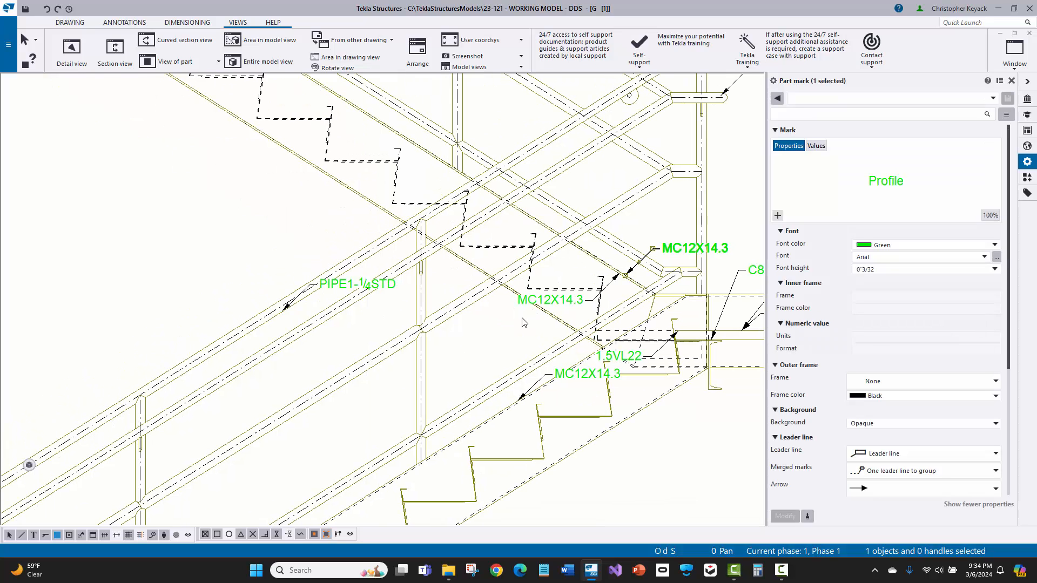
key("Delete")
- Move the upper stringer's MC12X14.3 mark and the lower handrail's PIPE1-1/4STD mark into the clear space between the flights
left_click(538, 302)
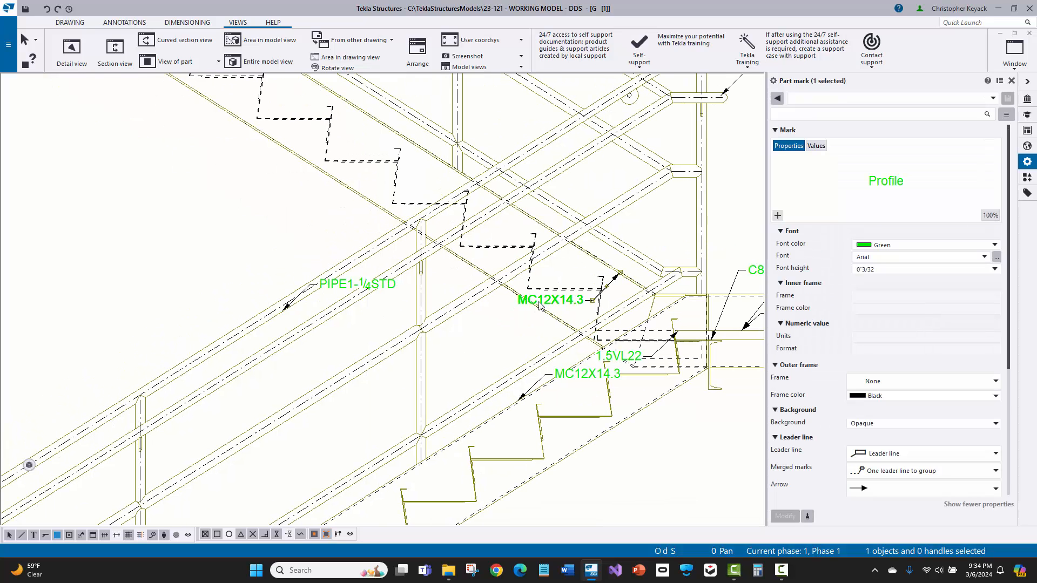
left_click_drag(538, 305, 252, 208)
left_click(355, 297)
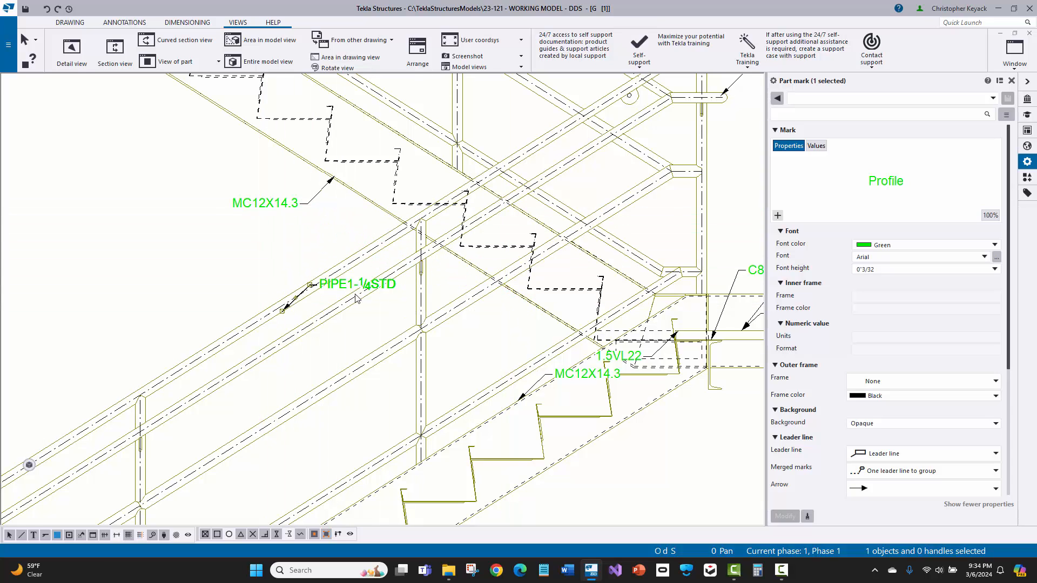
left_click_drag(356, 297, 195, 281)
- Move the lower stringer's MC12X14.3 mark to the clear space below the lower flight
middle_click_drag(582, 375, 443, 316)
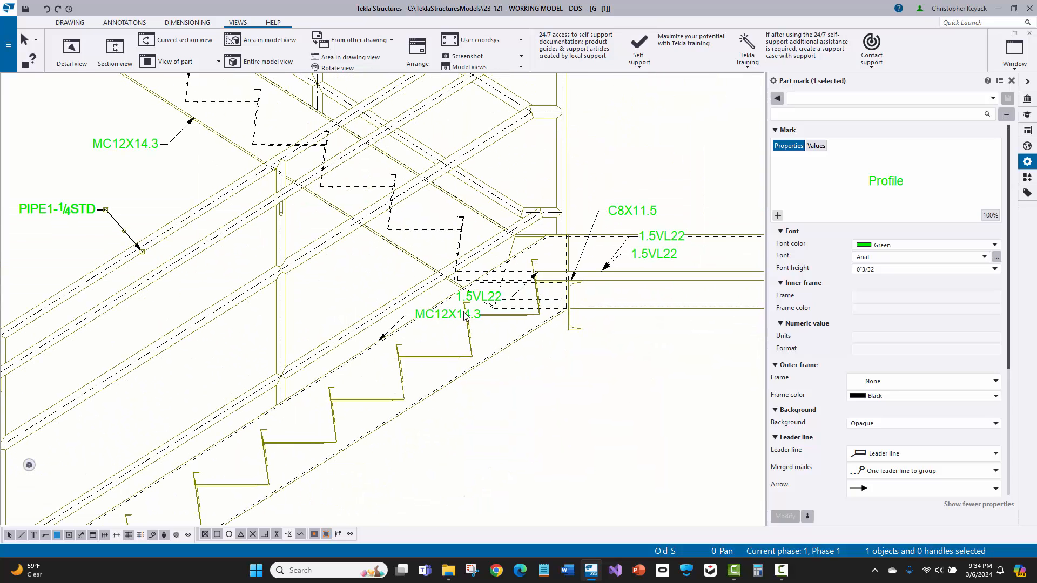
left_click(443, 316)
mouse_move(442, 322)
left_mouse_down()
mouse_move(347, 373)
mouse_move(328, 366)
mouse_move(327, 292)
left_mouse_up()
middle_click_drag(352, 285, 371, 244)
mouse_move(370, 244)
left_mouse_down()
mouse_move(367, 372)
mouse_move(481, 413)
mouse_move(556, 384)
mouse_move(539, 391)
left_mouse_up()
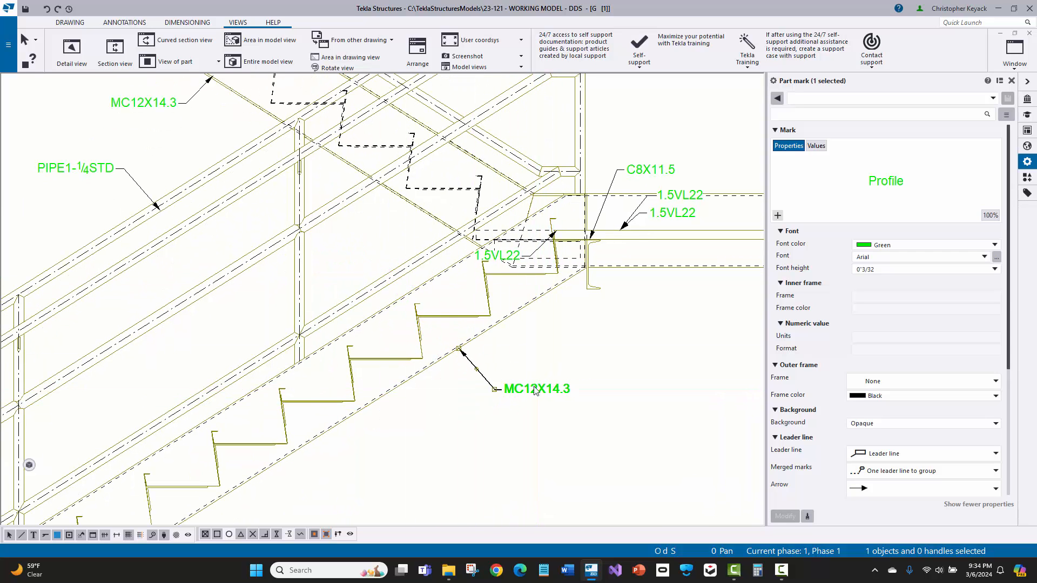
- Delete the redundant 1.5VL22 marks at the landing, keeping only one for the deck
middle_click_drag(466, 258, 412, 281)
left_click(441, 280)
middle_click_drag(483, 295, 454, 304)
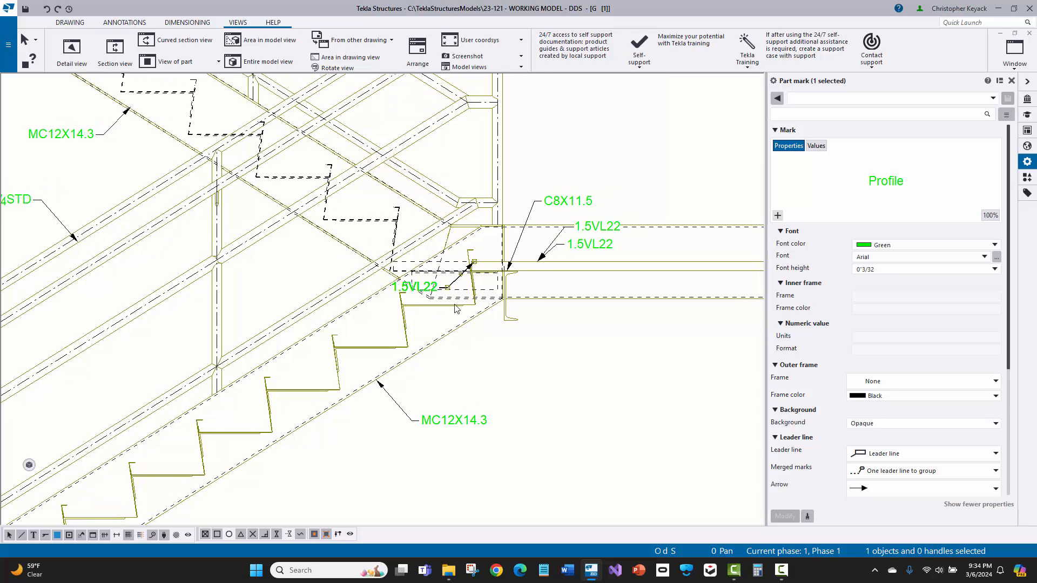
key("Delete")
left_click(605, 231)
middle_click_drag(579, 248, 499, 278)
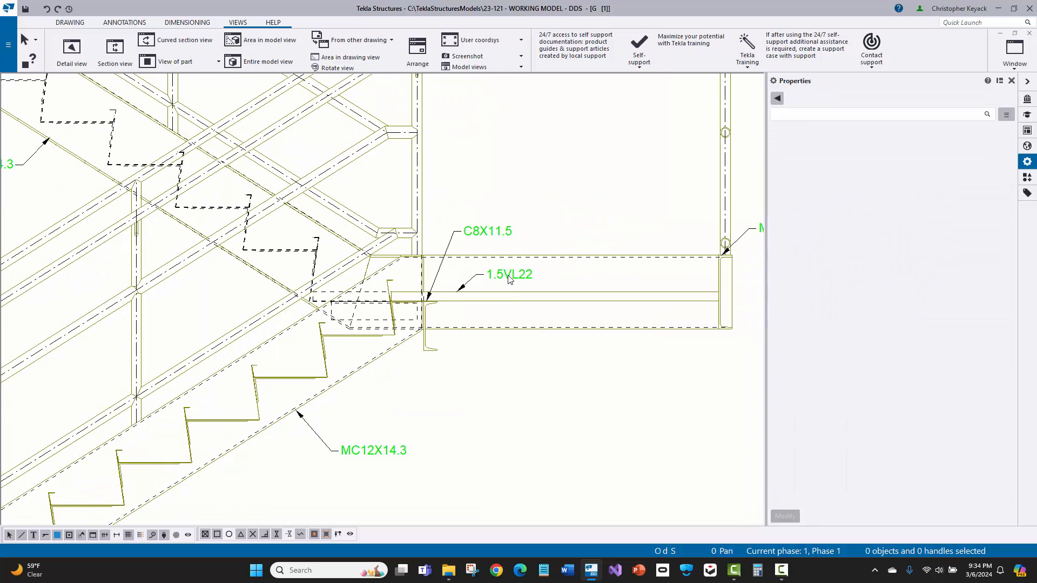
- Move the 1.5VL22 mark above the landing and the C8X11.5 mark below the channel
left_click_drag(499, 278, 589, 229)
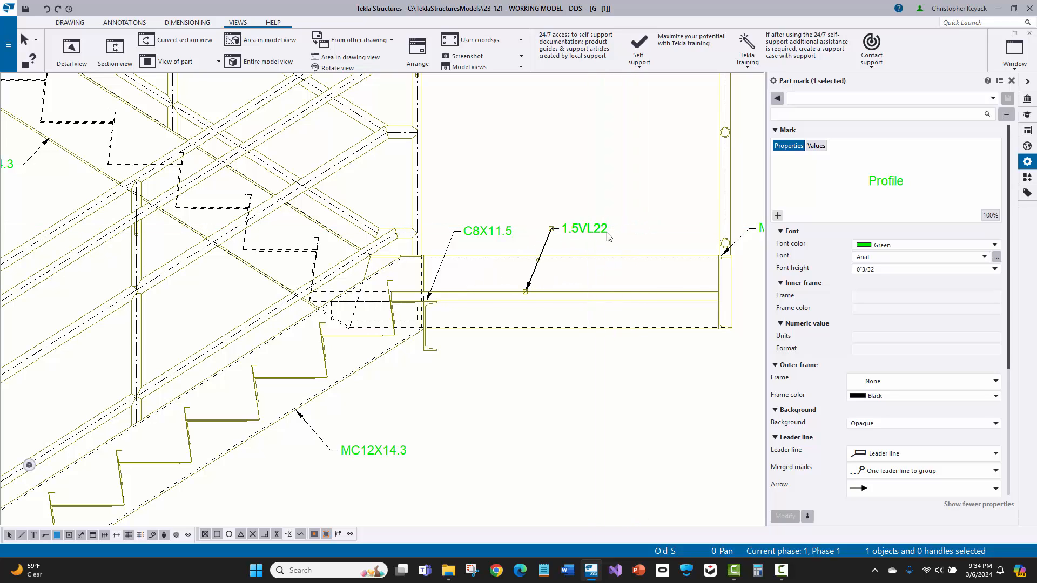
left_click(485, 227)
left_click_drag(486, 230, 502, 390)
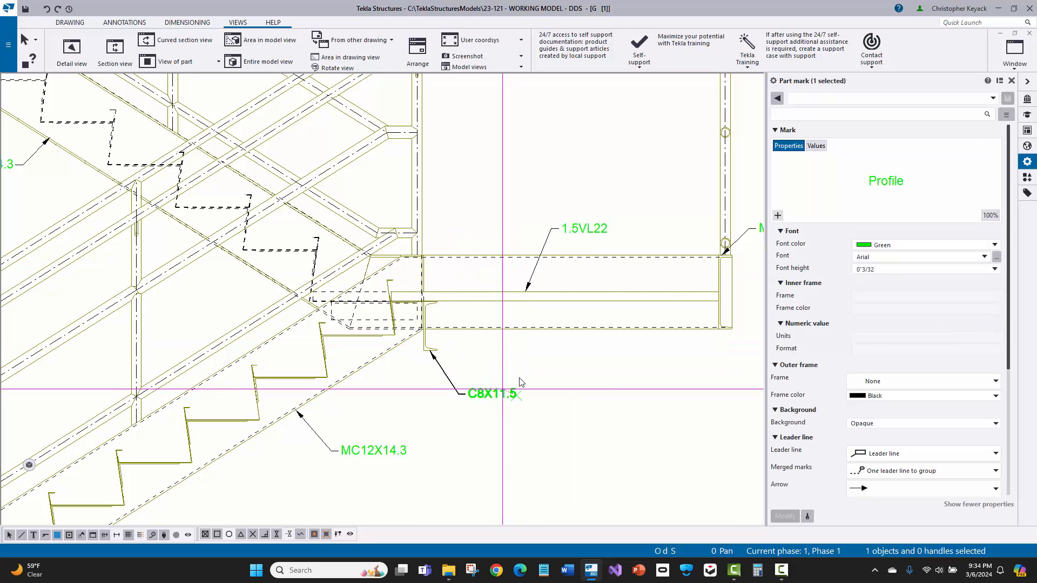
left_click(534, 377)
scroll(529, 324, "down", 5)
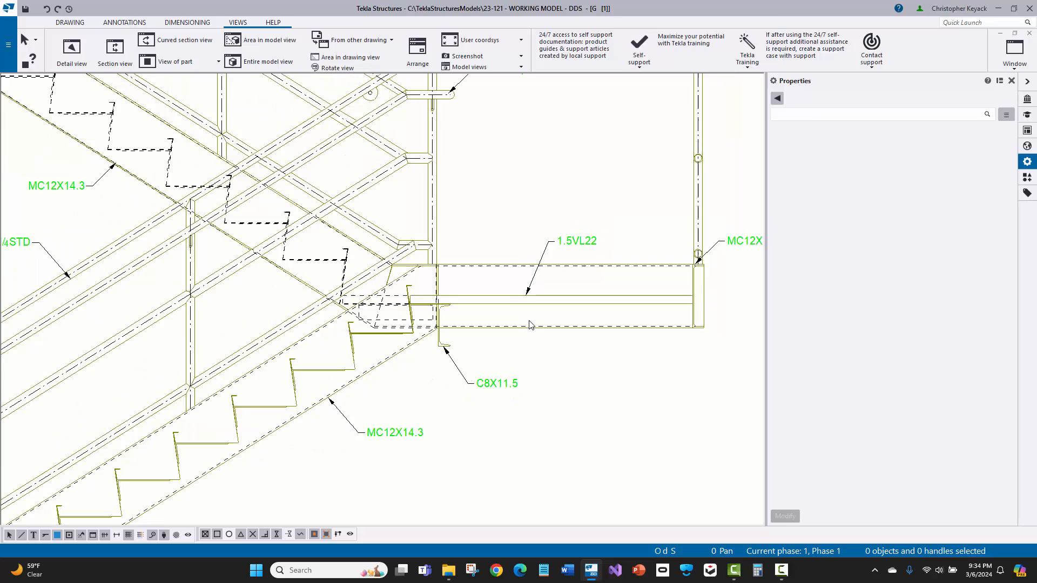
scroll(465, 278, "down", 1)
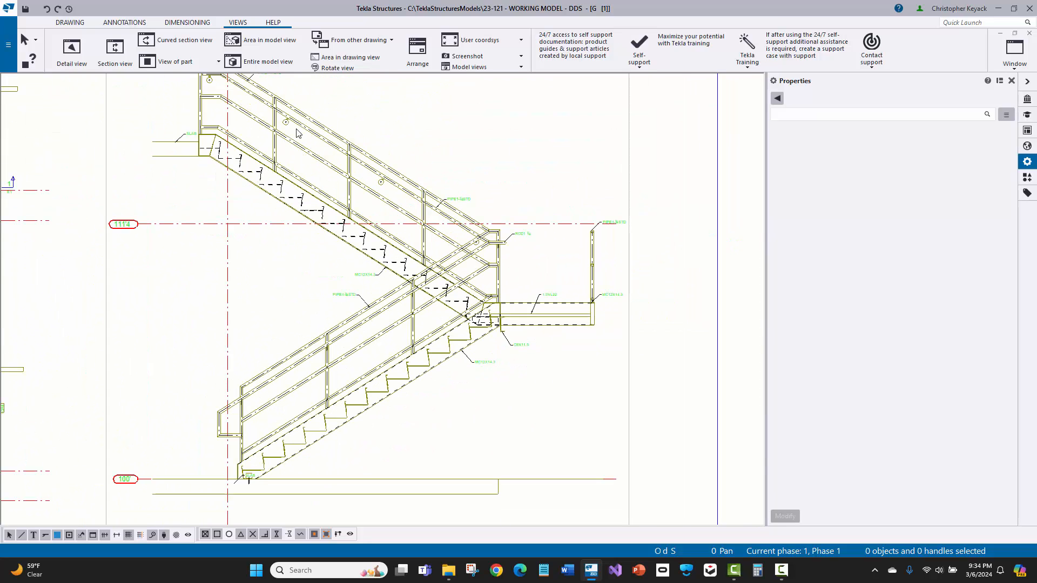
- Check the section view's attributes and its detailed object level settings
left_click(630, 186)
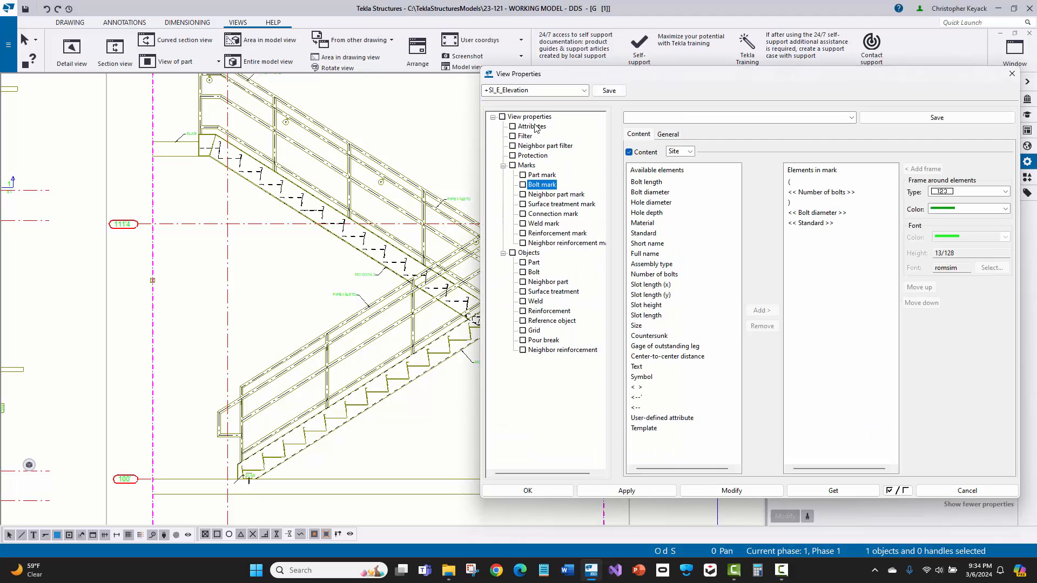
left_click(534, 128)
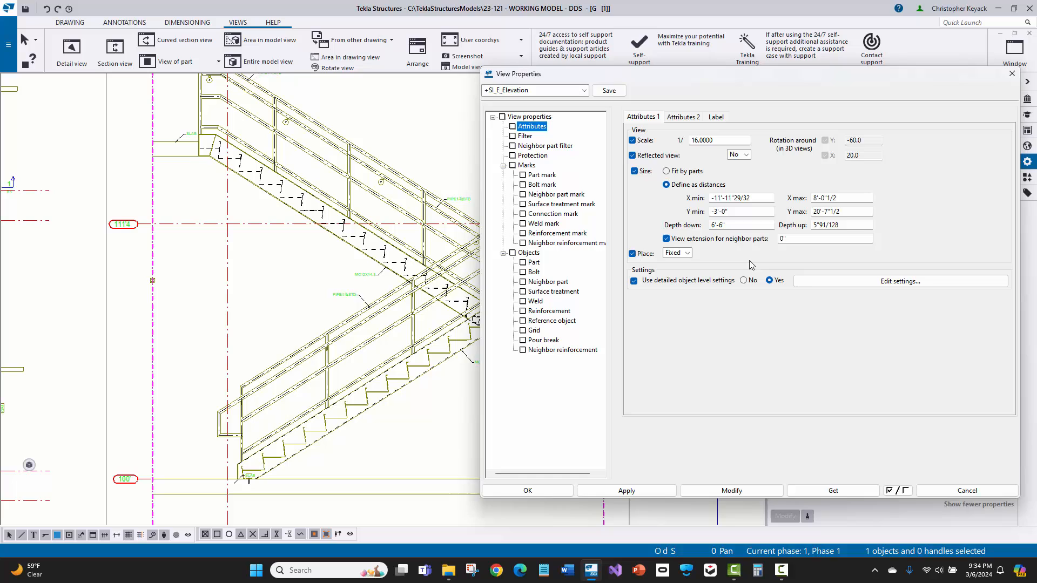
left_click(804, 282)
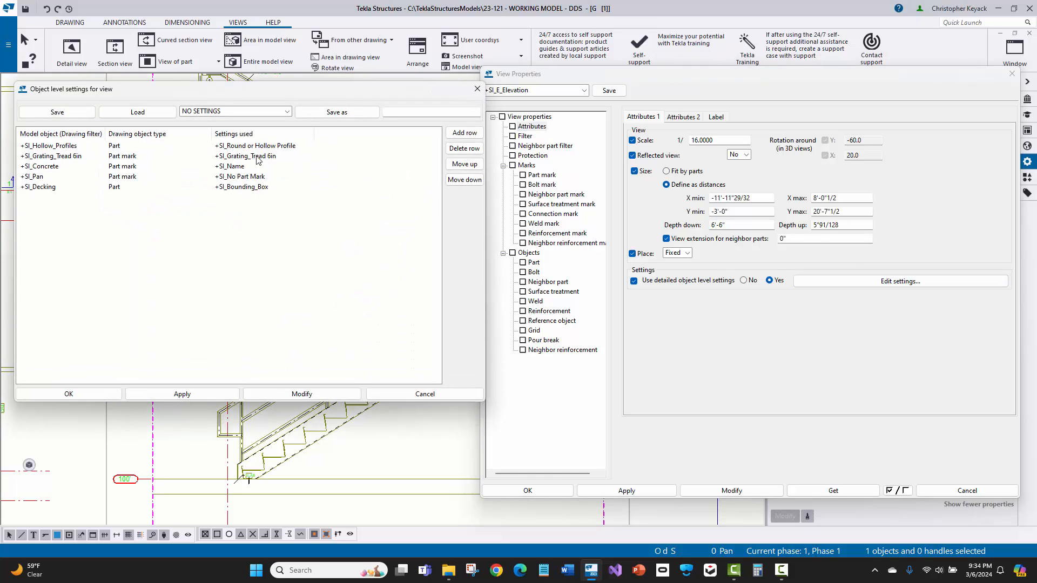
left_click(476, 88)
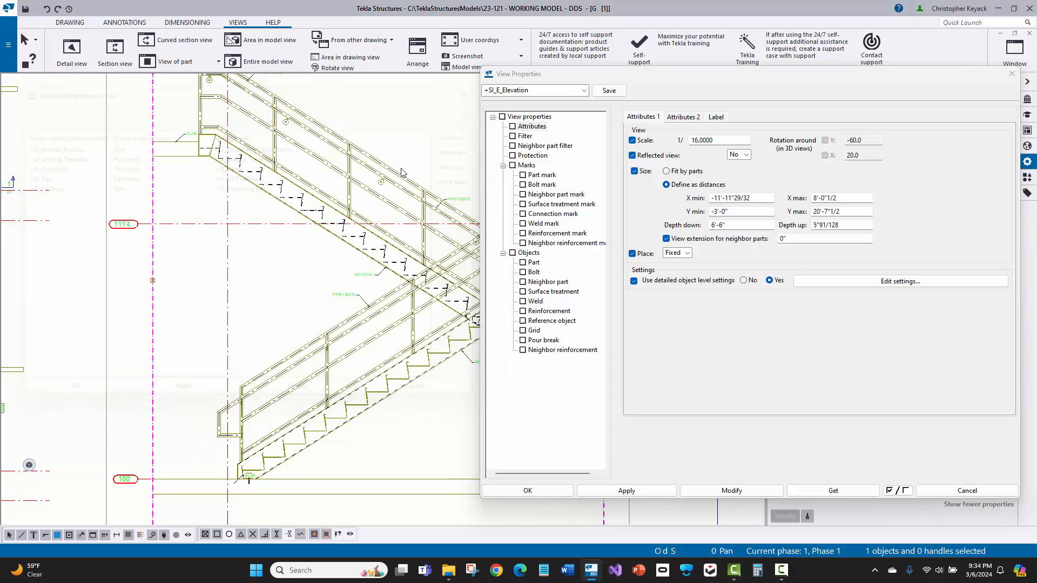
scroll(400, 199, "up", 4)
scroll(400, 198, "up", 1)
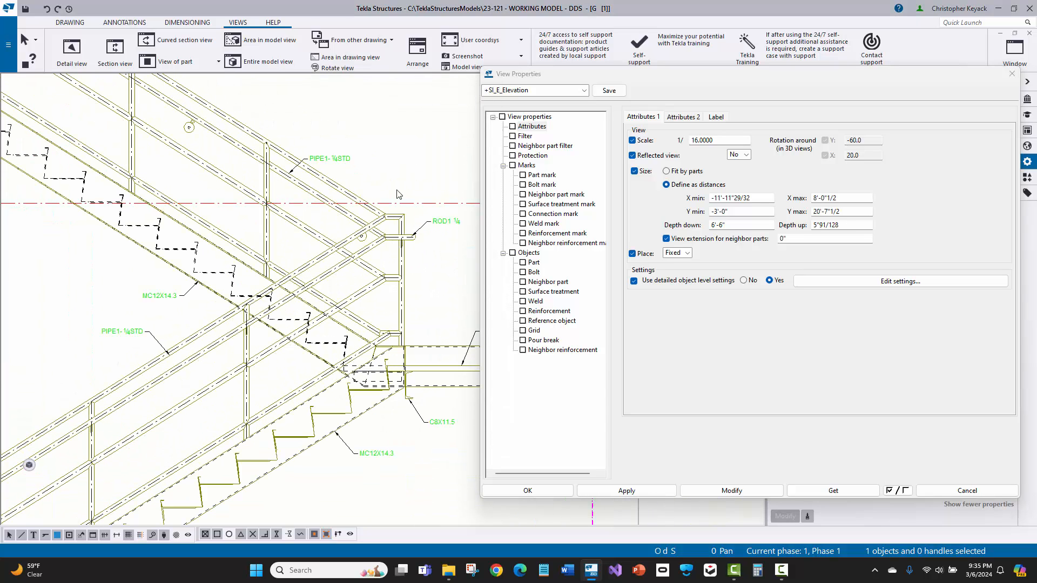
left_click(1011, 74)
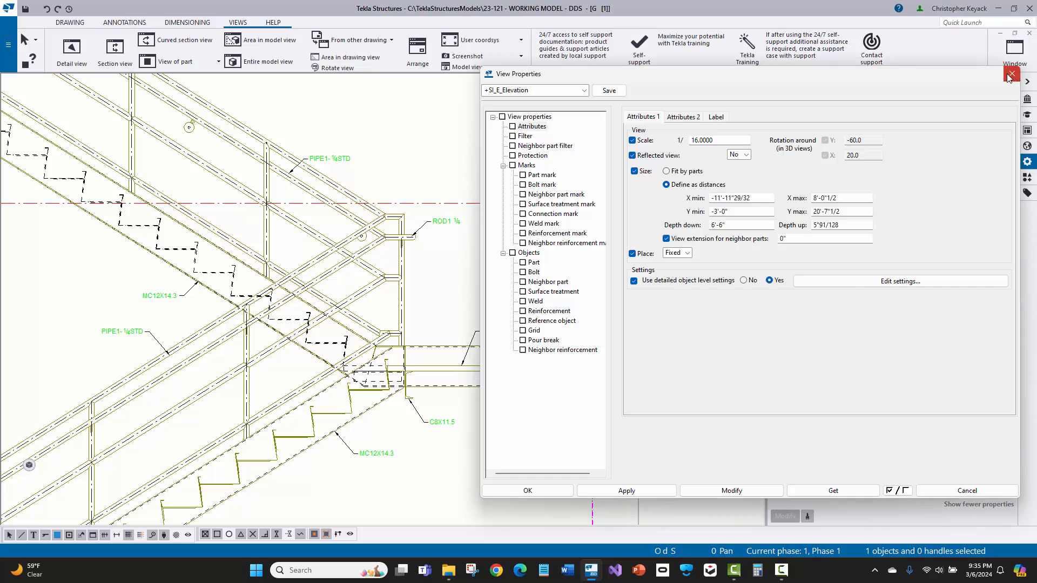
- Review the part mark and bolt mark content in the general arrangement drawing properties against the ground level plan marks
middle_click_drag(407, 141, 420, 151)
left_click(434, 142)
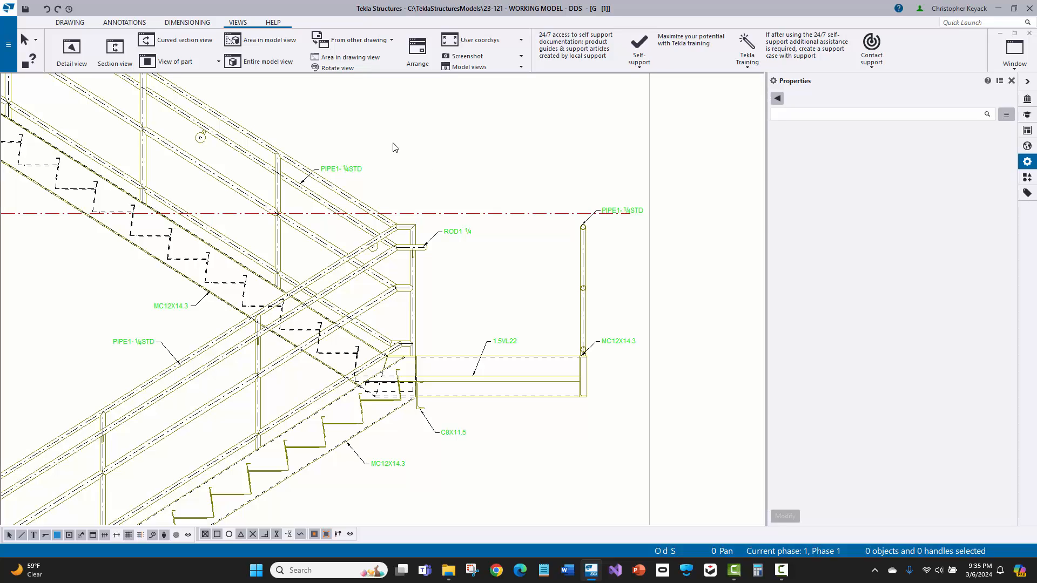
scroll(396, 159, "down", 5)
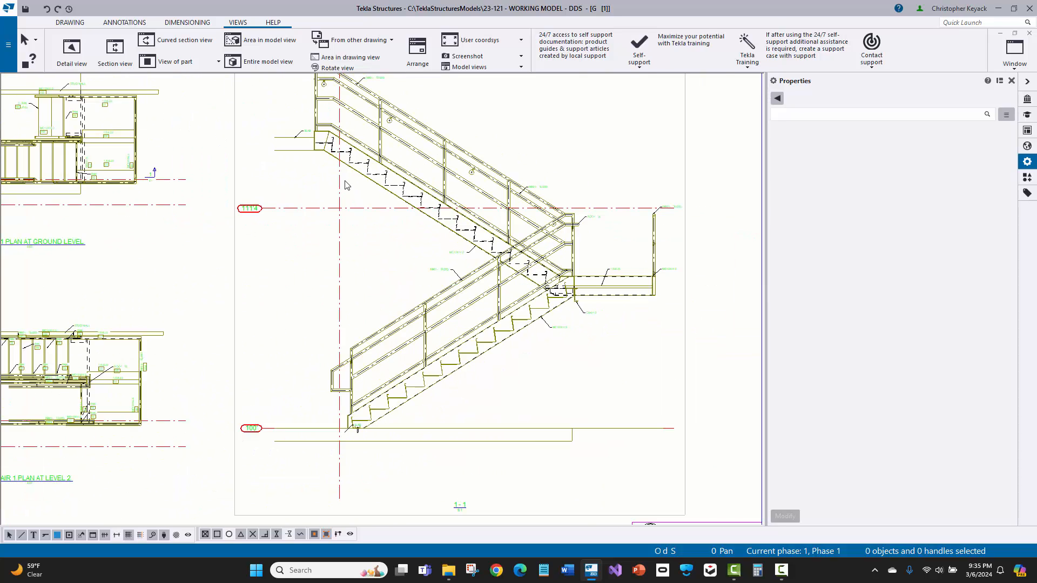
middle_click_drag(345, 181, 548, 238)
scroll(179, 168, "up", 2)
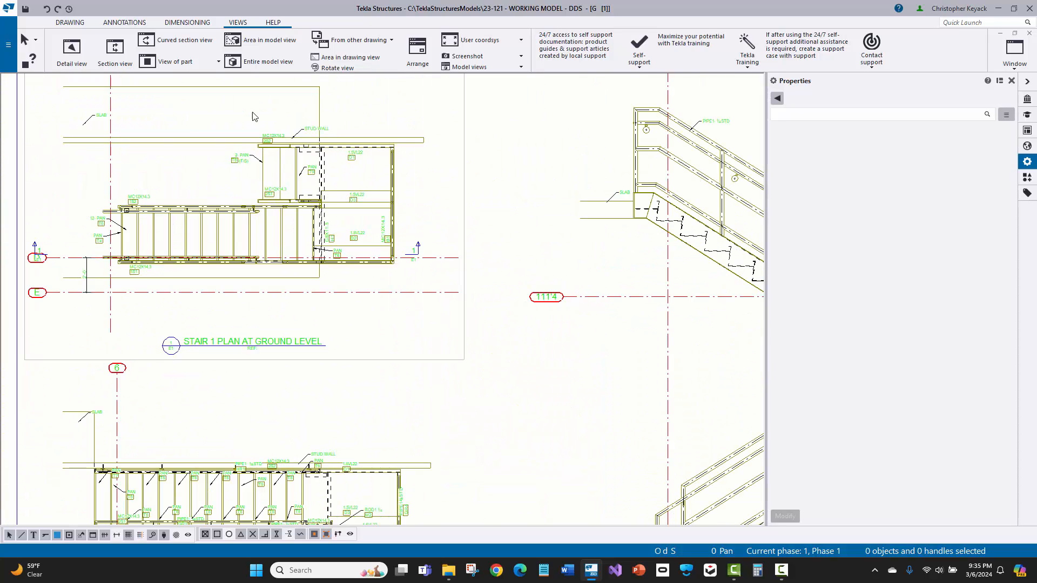
double_click(500, 164)
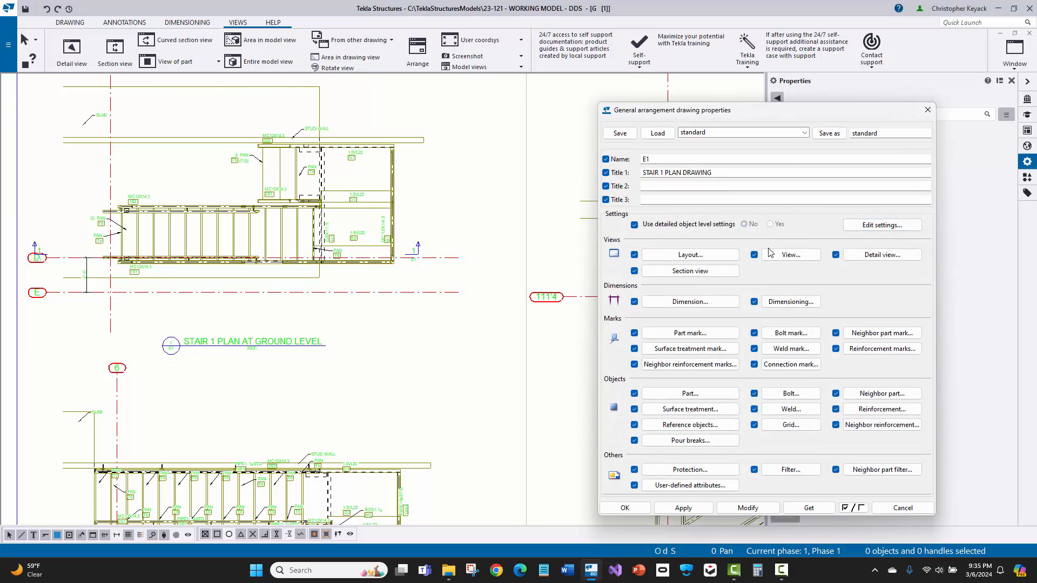
left_click(679, 334)
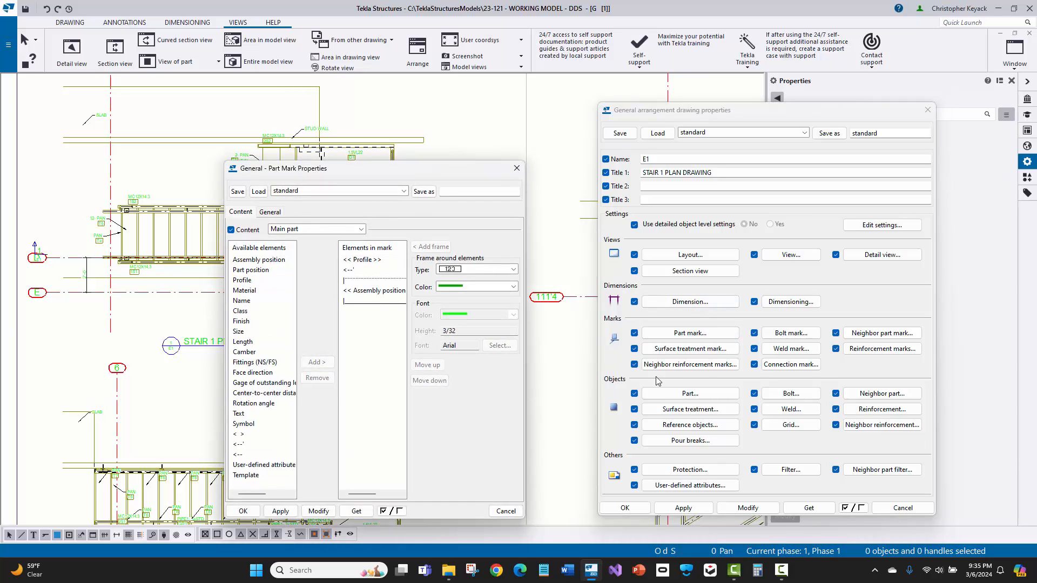
left_click(785, 335)
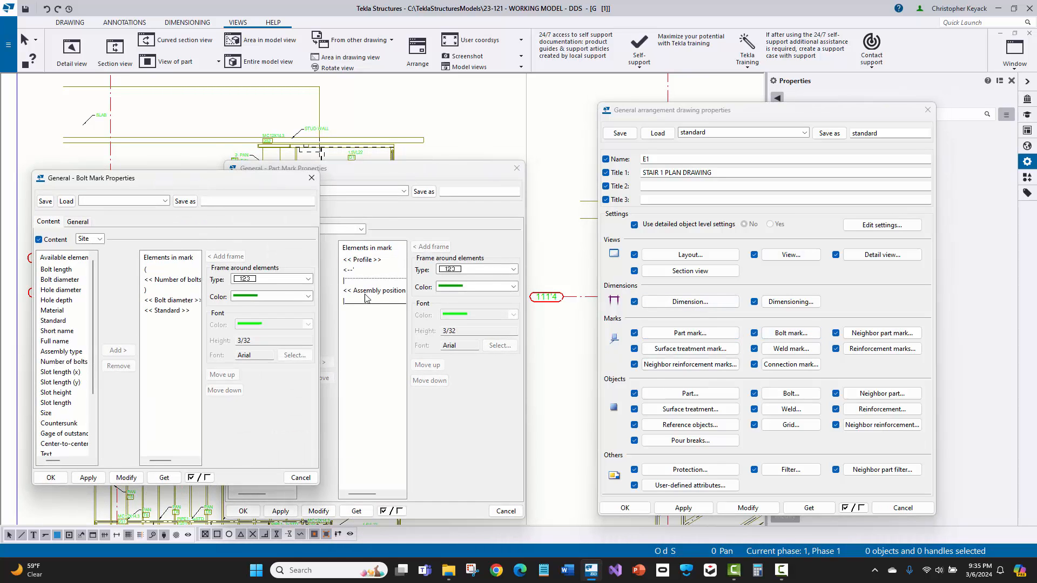
left_click(311, 177)
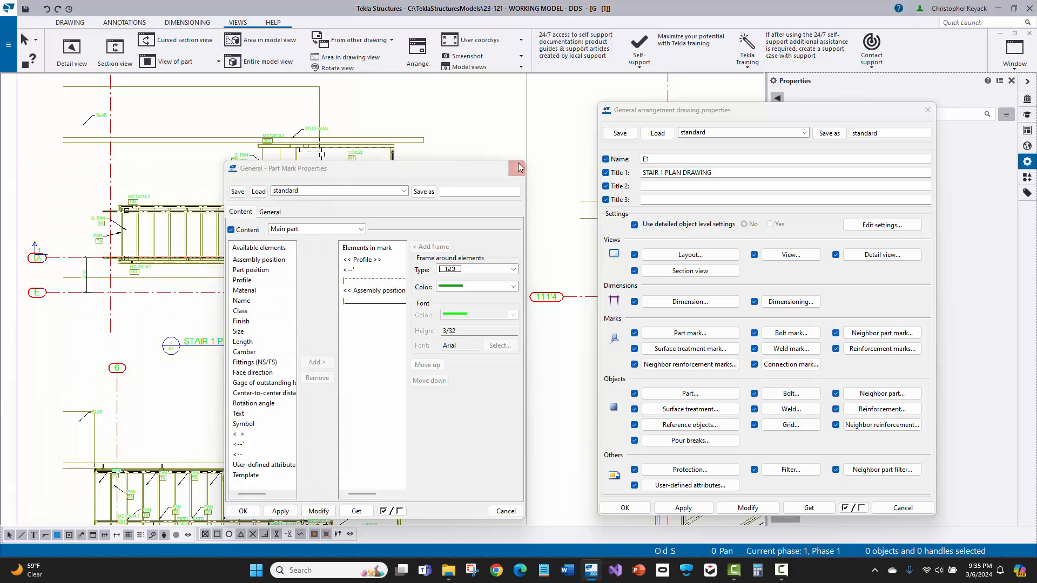
left_click(517, 168)
left_click(903, 508)
scroll(590, 259, "down", 2)
scroll(588, 281, "up", 6)
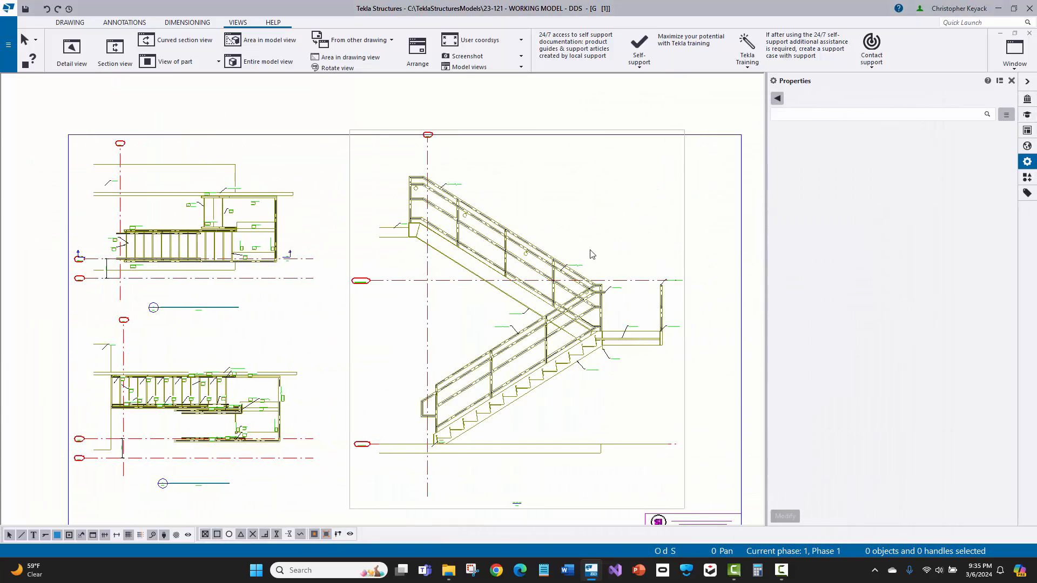
left_click(588, 286)
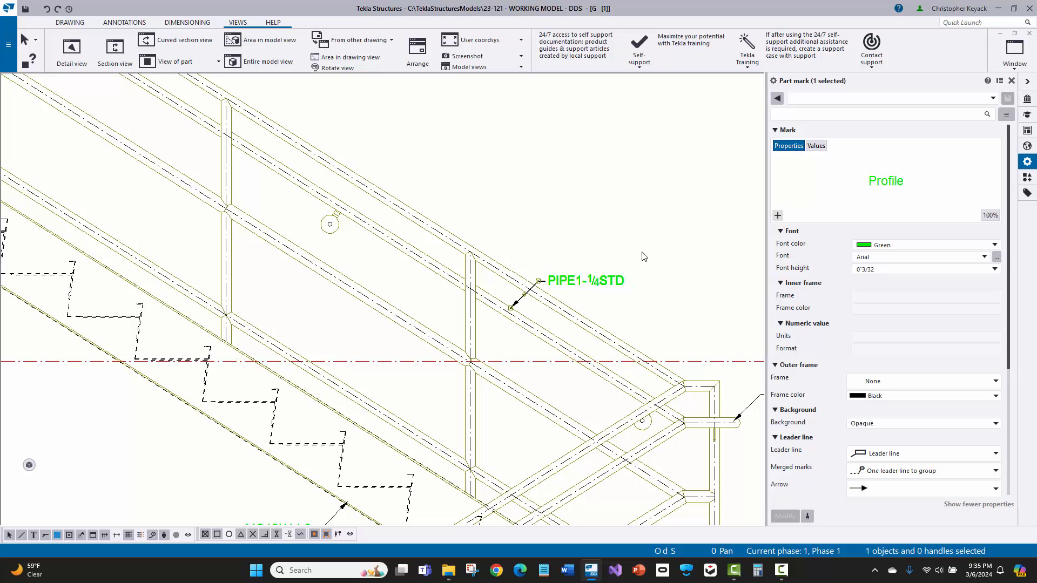
left_click(832, 98)
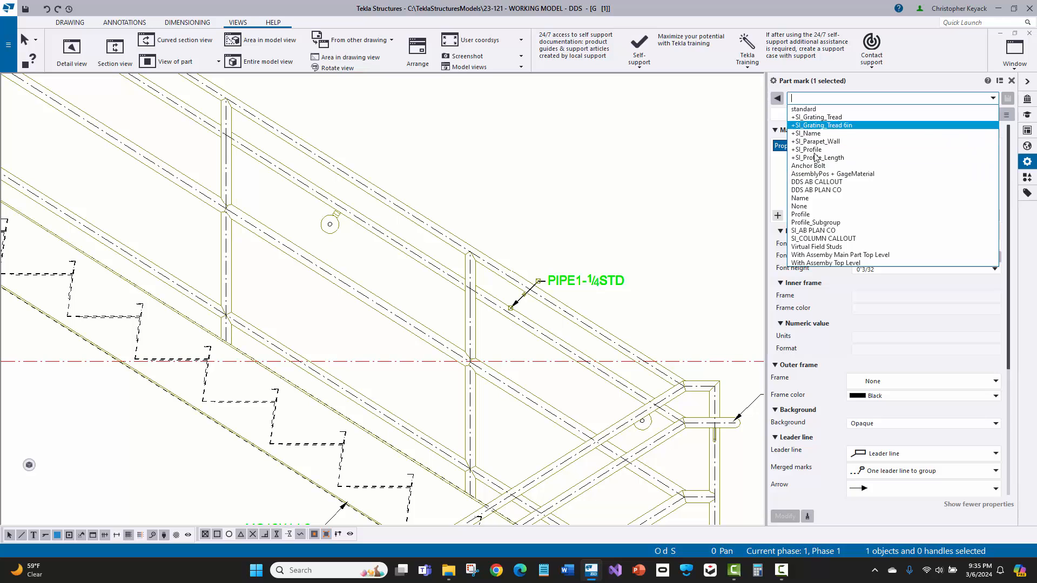
left_click(691, 152)
left_click(565, 226)
- Apply the +SI_Profile_Length settings to the upper MC12X14.3 mark, the ROD1 ¼ mark and the two PIPE1-¼STD marks around the landing
left_click(583, 279)
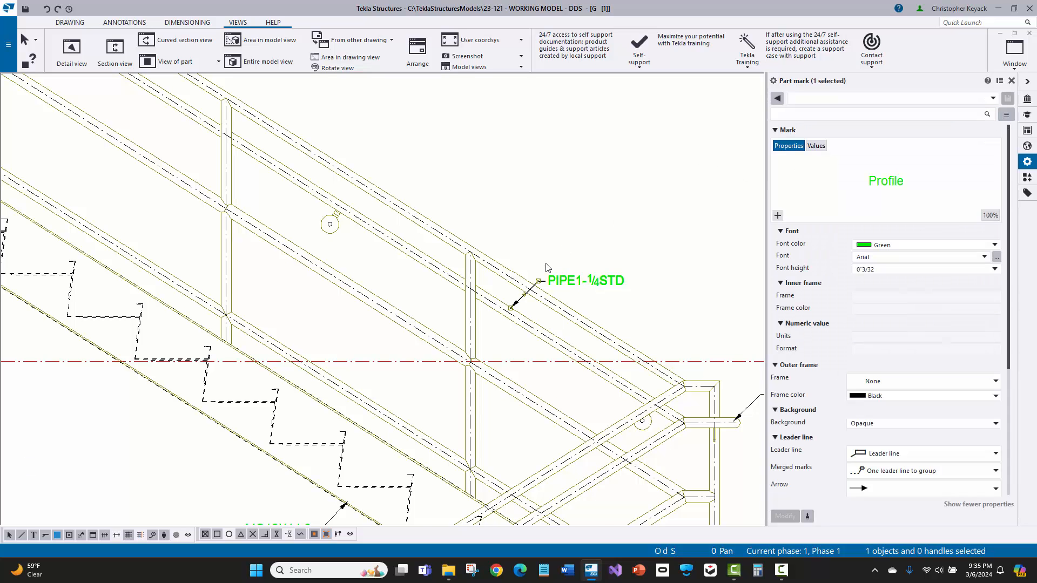
scroll(545, 263, "down", 2)
middle_click_drag(653, 345, 615, 240)
left_click(647, 232, "ctrl")
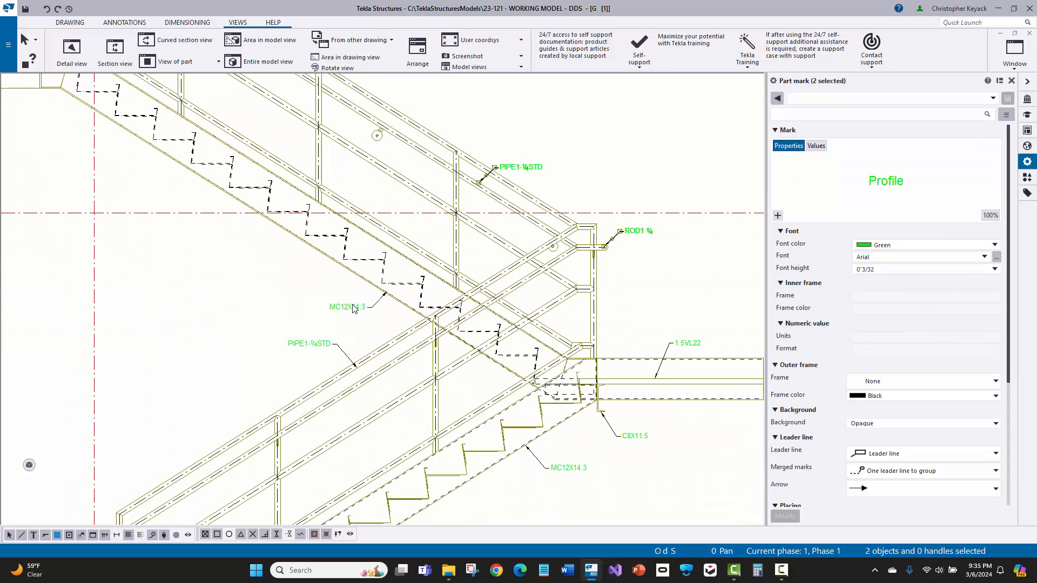
left_click(352, 306, "ctrl")
left_click(319, 346, "ctrl")
left_click(891, 100)
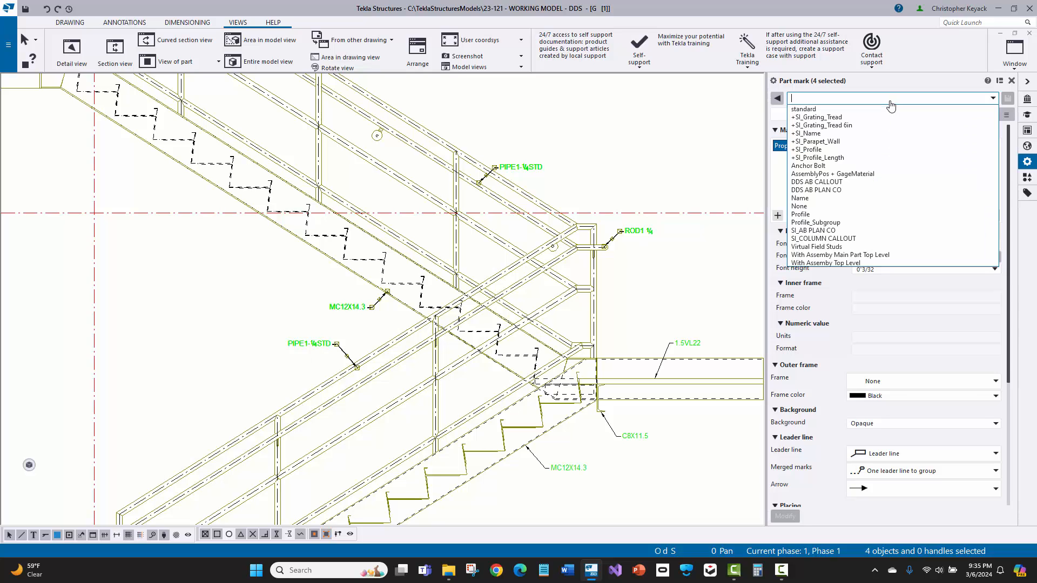
left_click(842, 150)
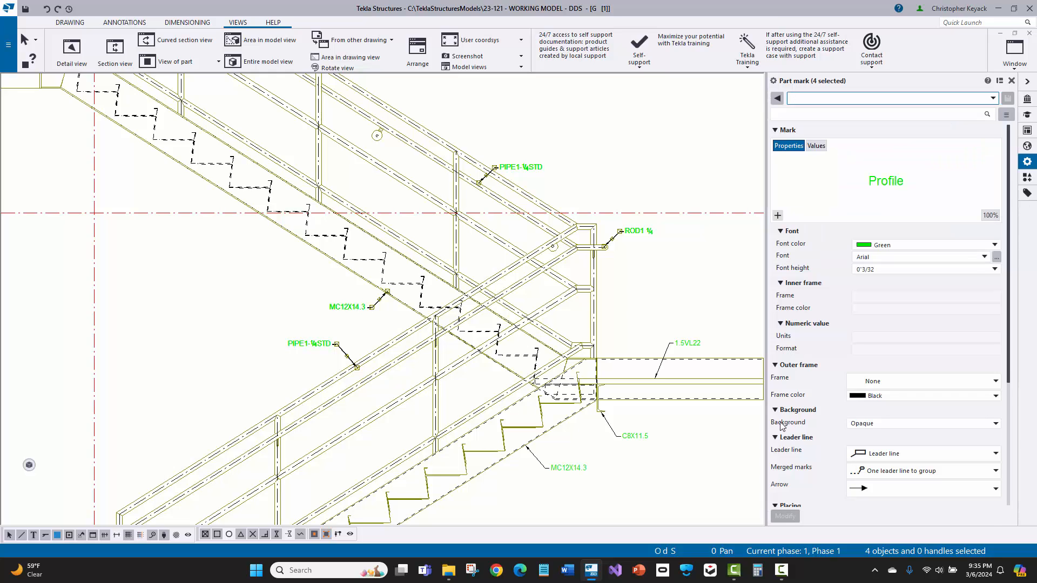
left_click(823, 97)
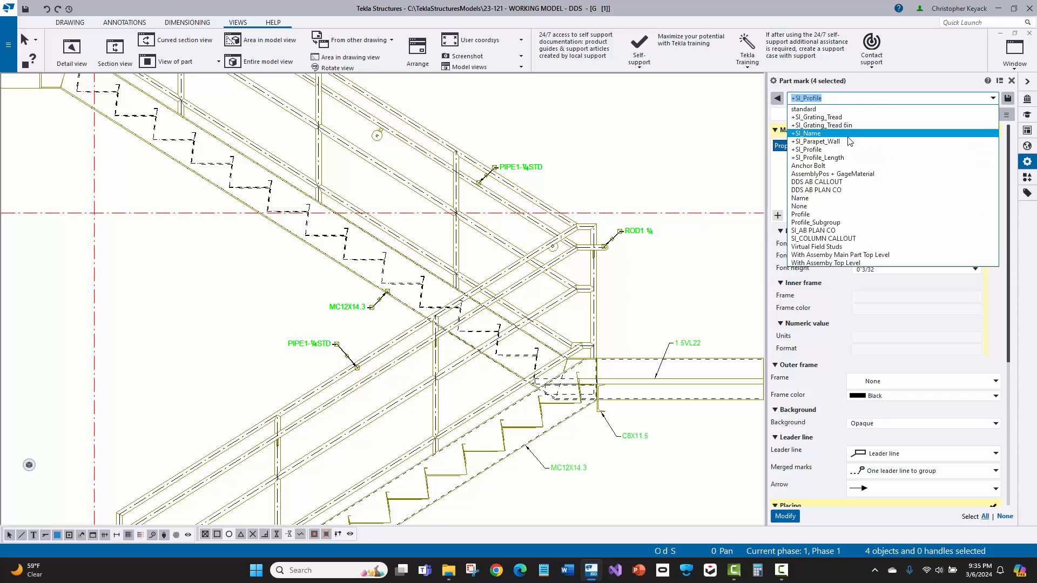
left_click(831, 157)
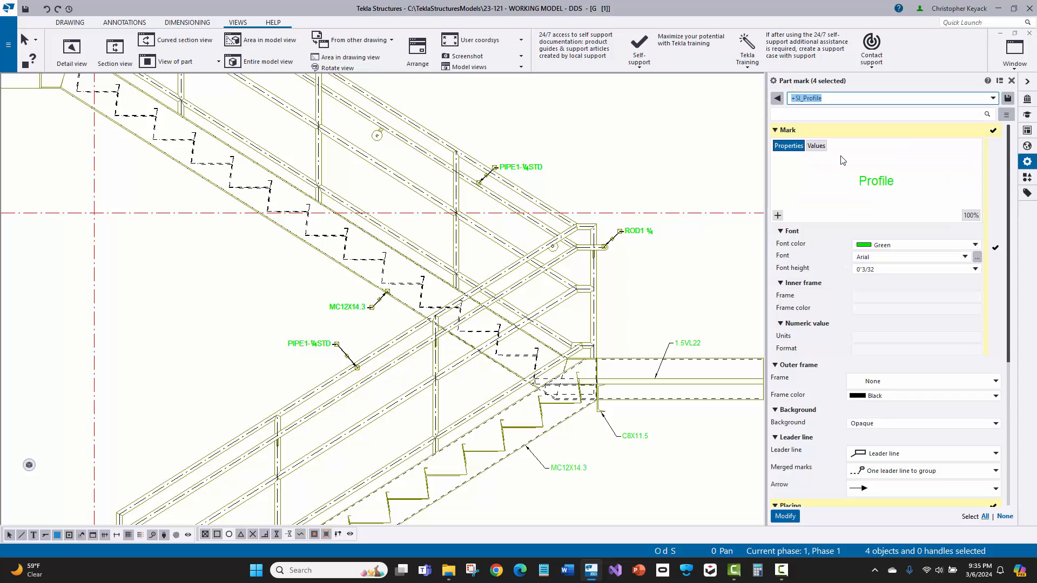
left_click(785, 516)
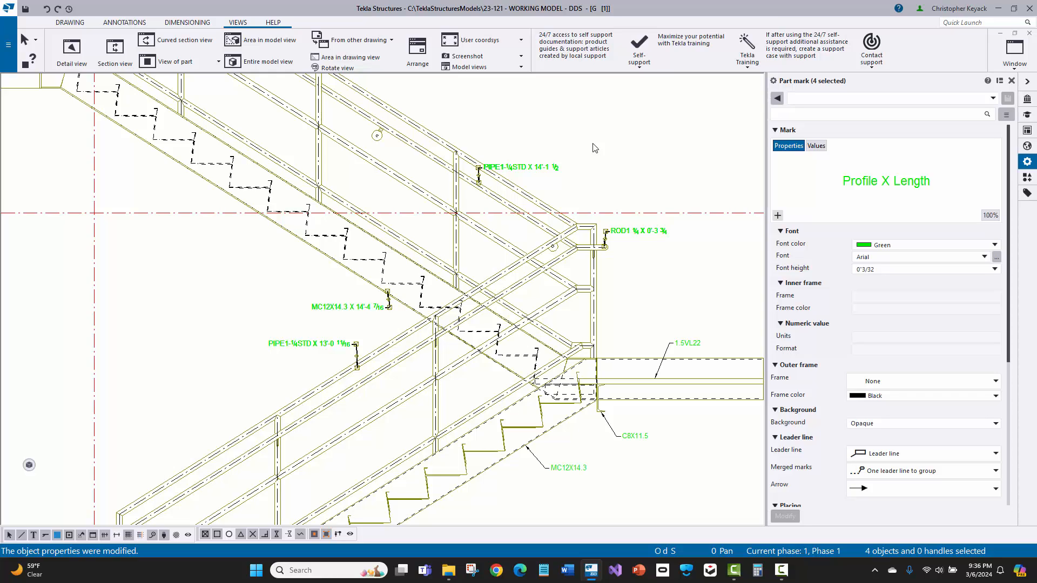
- Undo the +SI_Profile_Length change on the four part marks
left_click(856, 97)
left_click(832, 100)
left_click(573, 136)
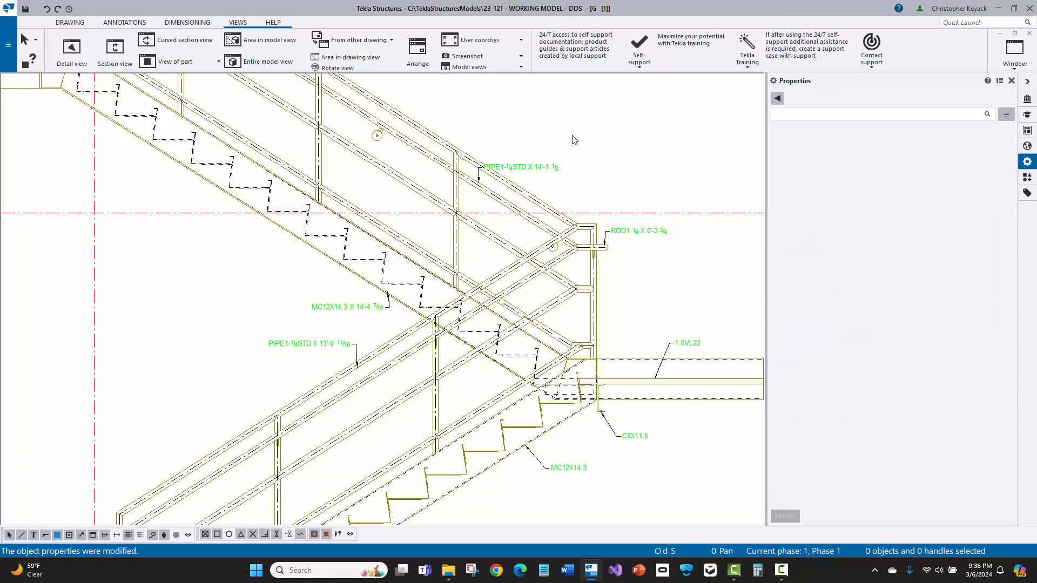
key("ctrl+z")
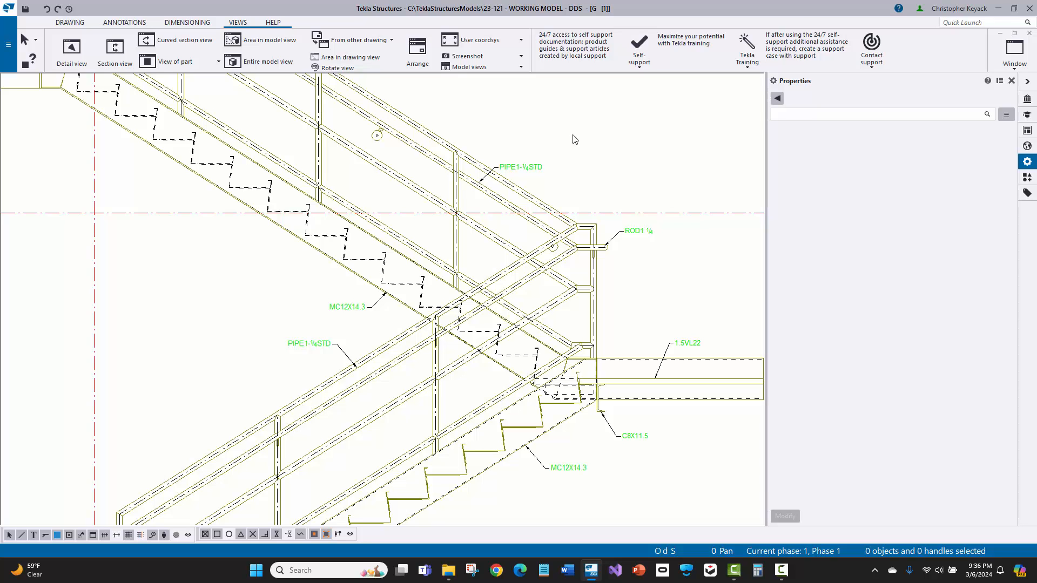
- Add a part mark to a tread pan near the top of the upper flight using the view properties
middle_click_drag(340, 185, 414, 226)
middle_click_drag(319, 211, 366, 231)
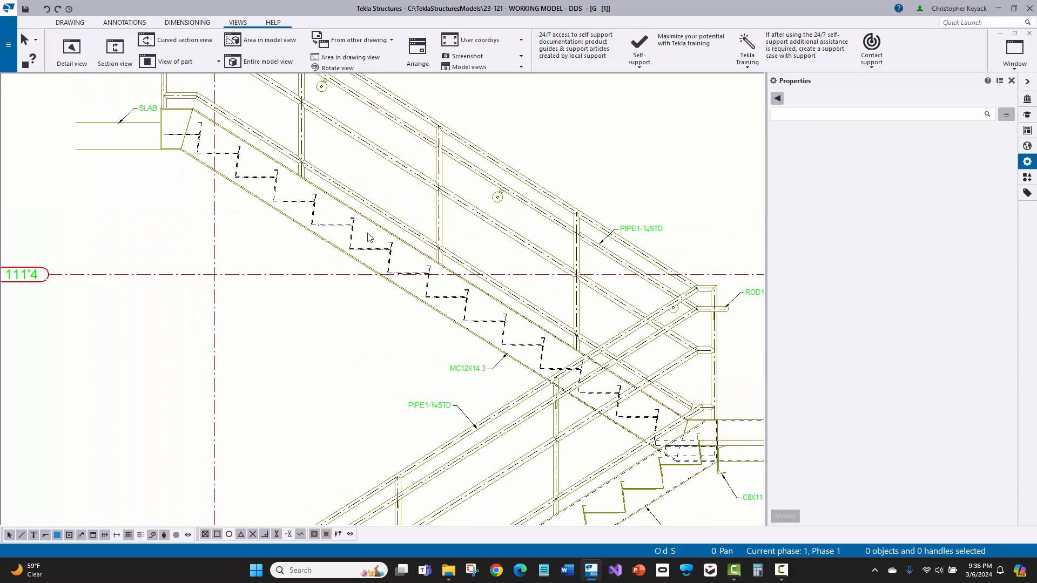
scroll(310, 204, "down", 1)
middle_click_drag(292, 199, 284, 222)
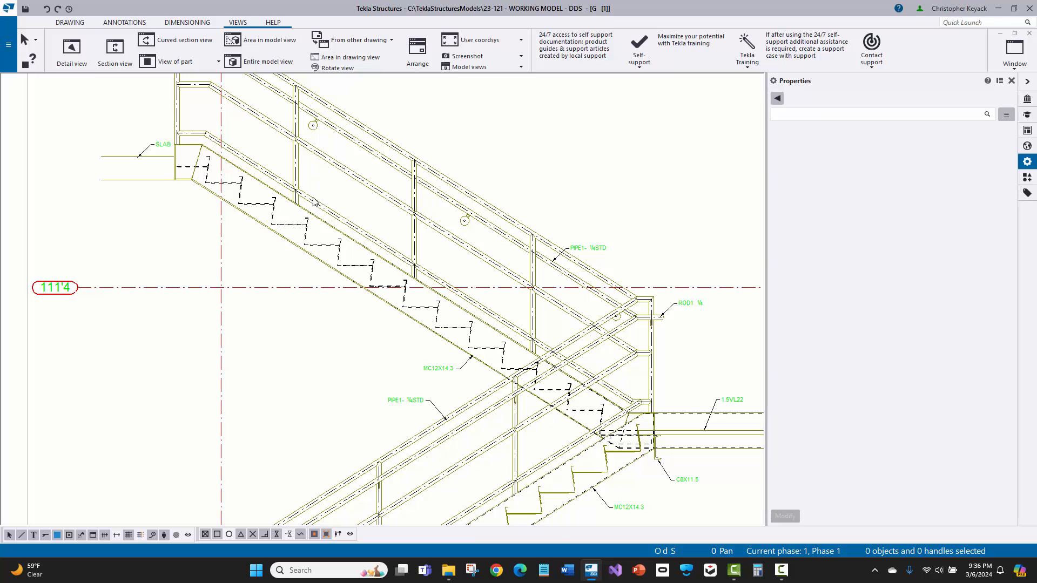
scroll(303, 243, "up", 2)
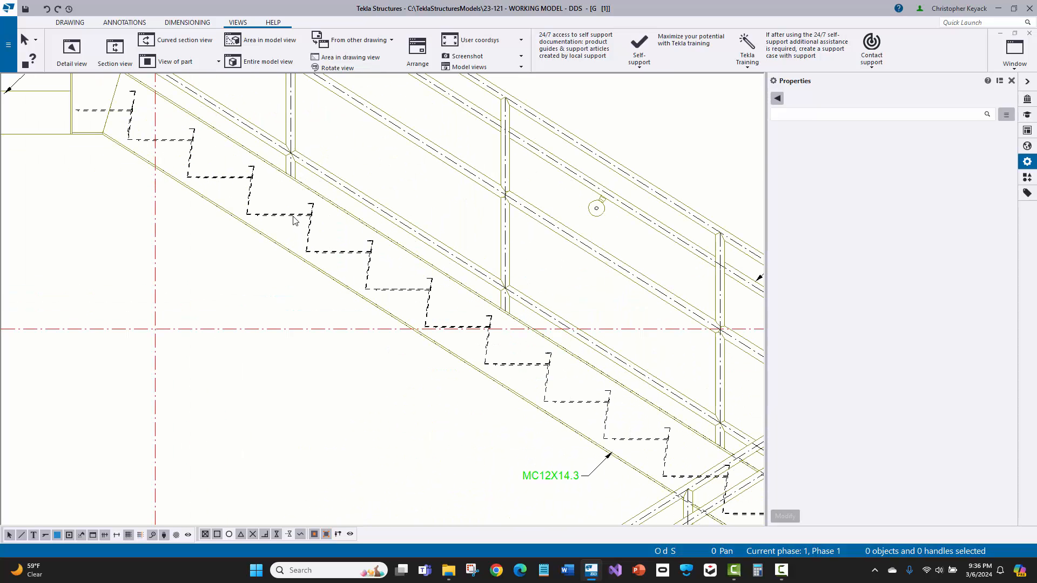
left_click(294, 216)
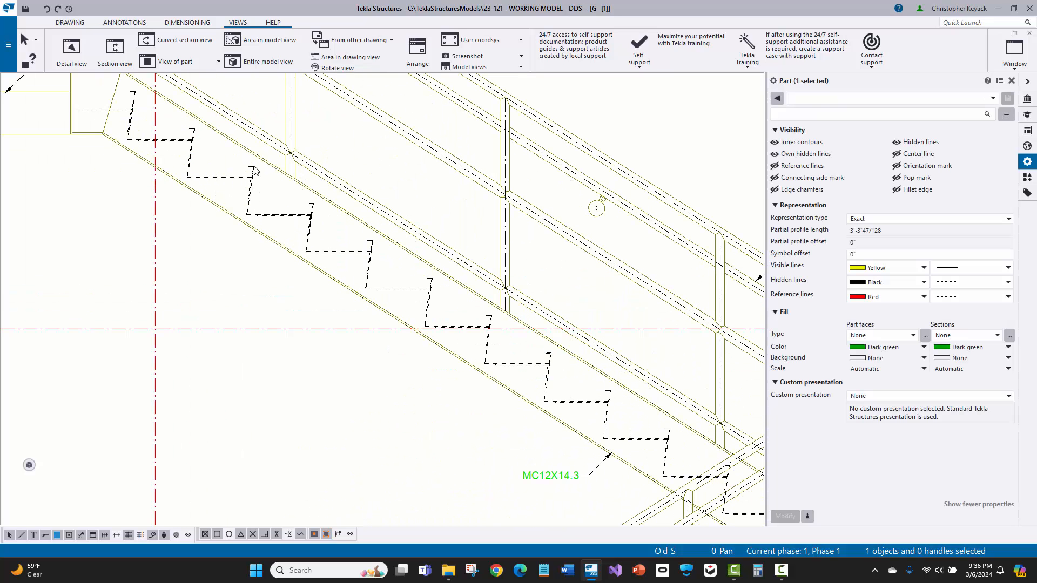
middle_click_drag(244, 182, 342, 189)
scroll(342, 189, "up", 1)
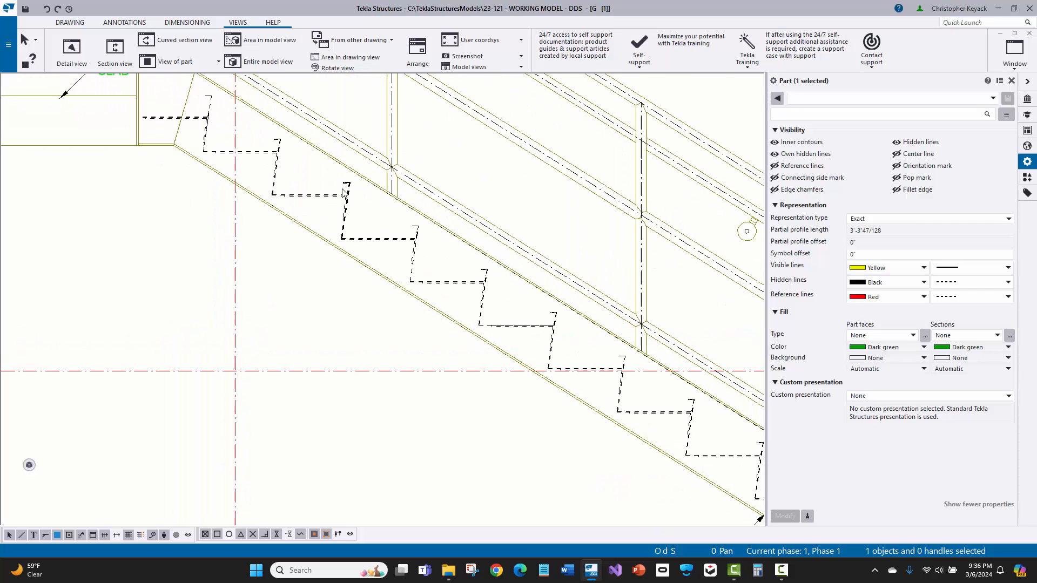
scroll(342, 189, "up", 1)
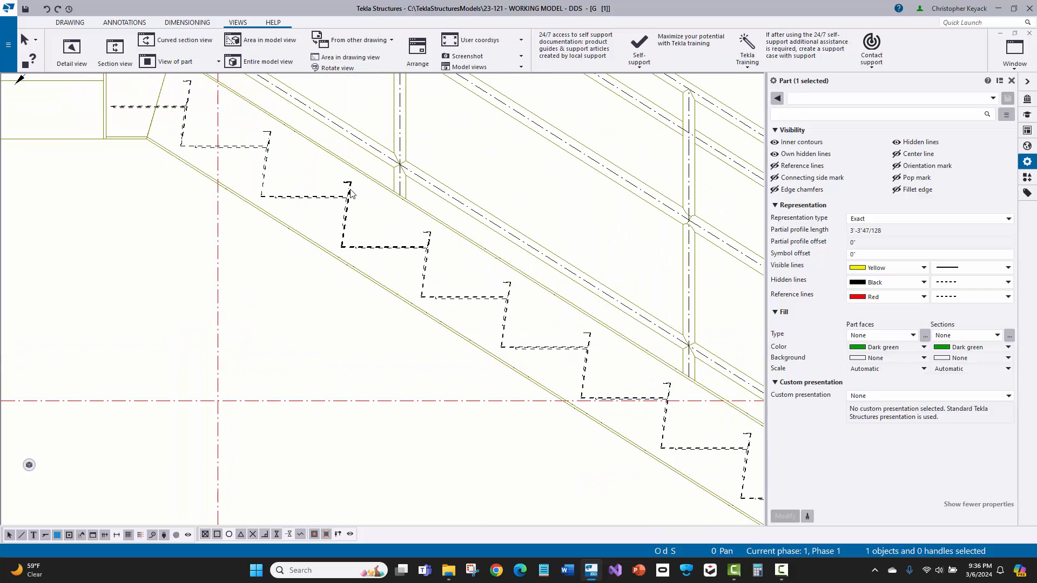
right_click(350, 187)
mouse_move(475, 265)
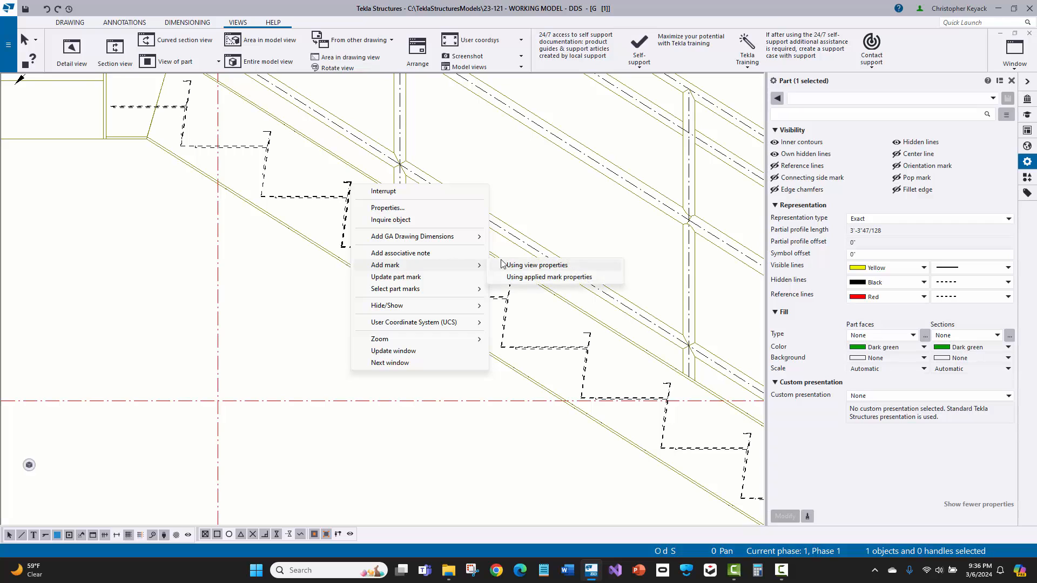
left_click(521, 265)
- Move the new tread pan mark below the upper flight's stringer
middle_click_drag(272, 217, 348, 214)
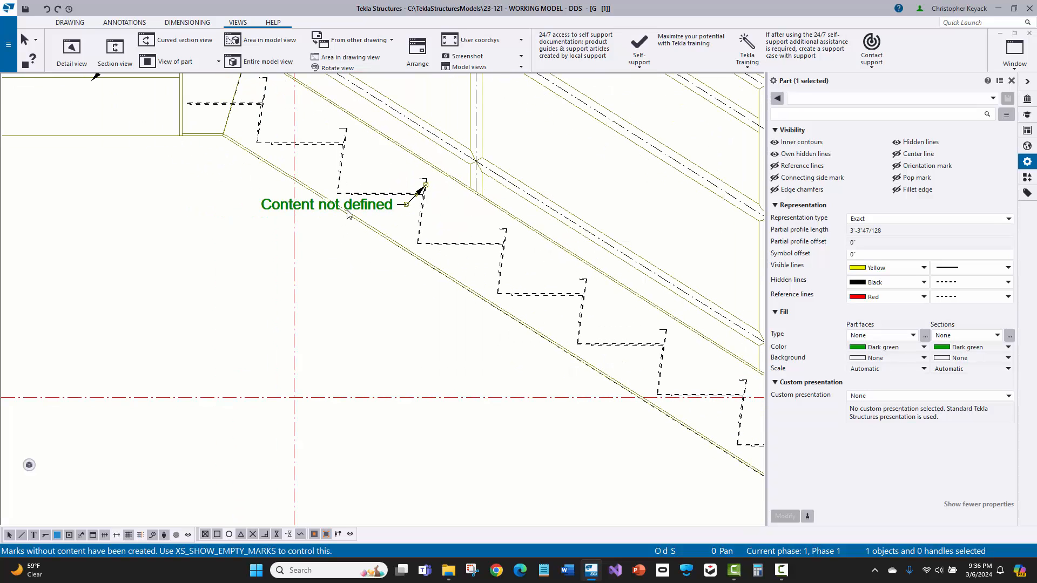
left_click_drag(363, 216, 333, 260)
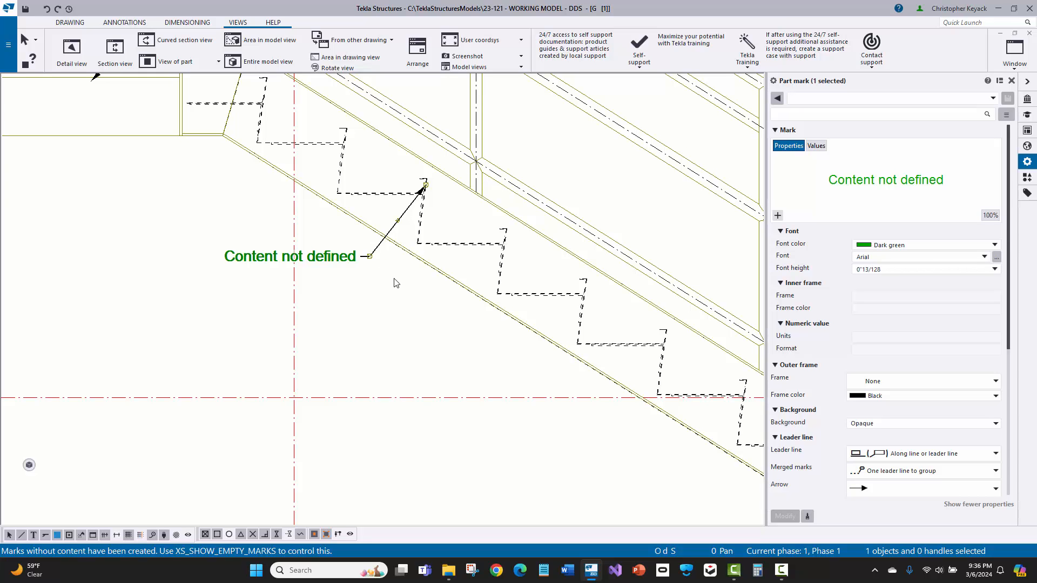
left_click(402, 301)
- Check how the section view's detailed object level settings handle part marks for +SI_Pan objects
scroll(363, 278, "down", 1)
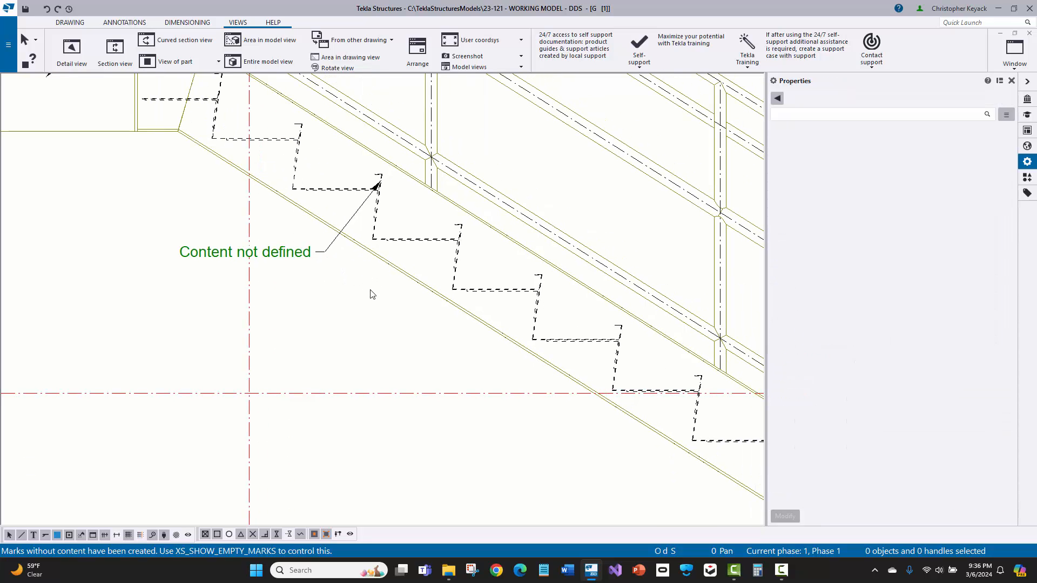
scroll(346, 288, "down", 1)
scroll(337, 285, "down", 3)
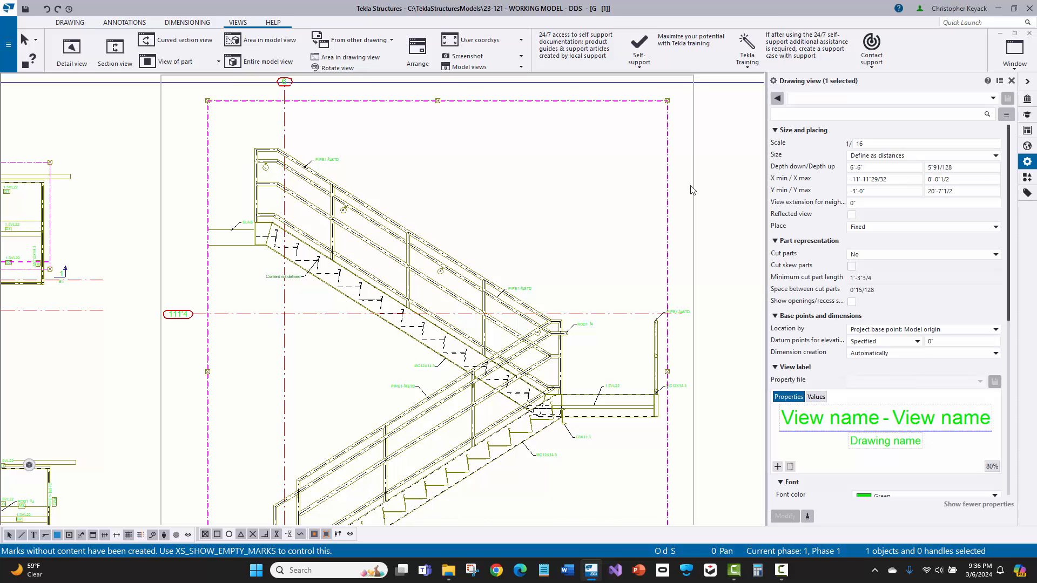
double_click(476, 115)
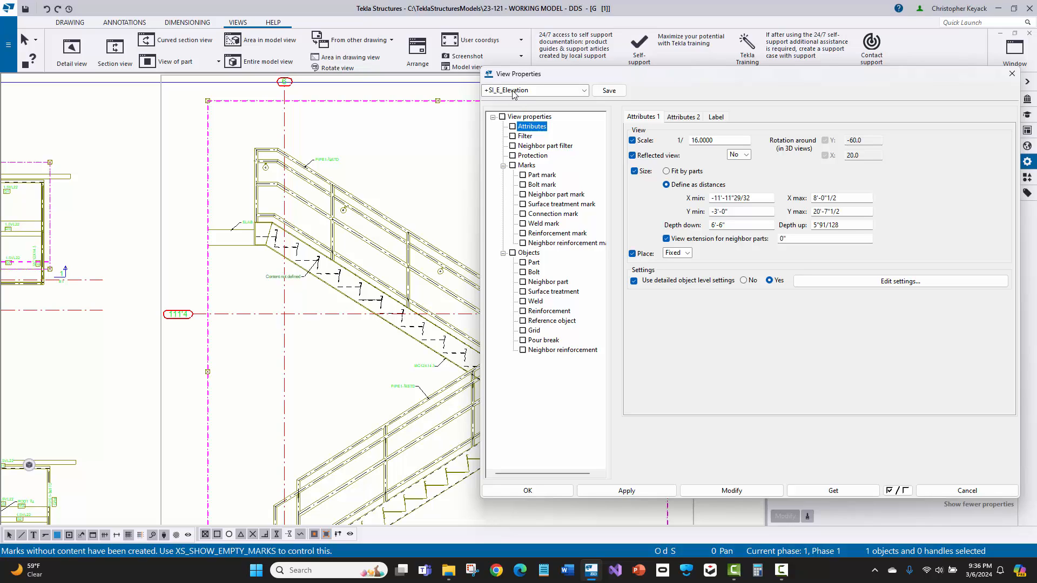
left_click(797, 281)
left_click_drag(292, 93, 664, 147)
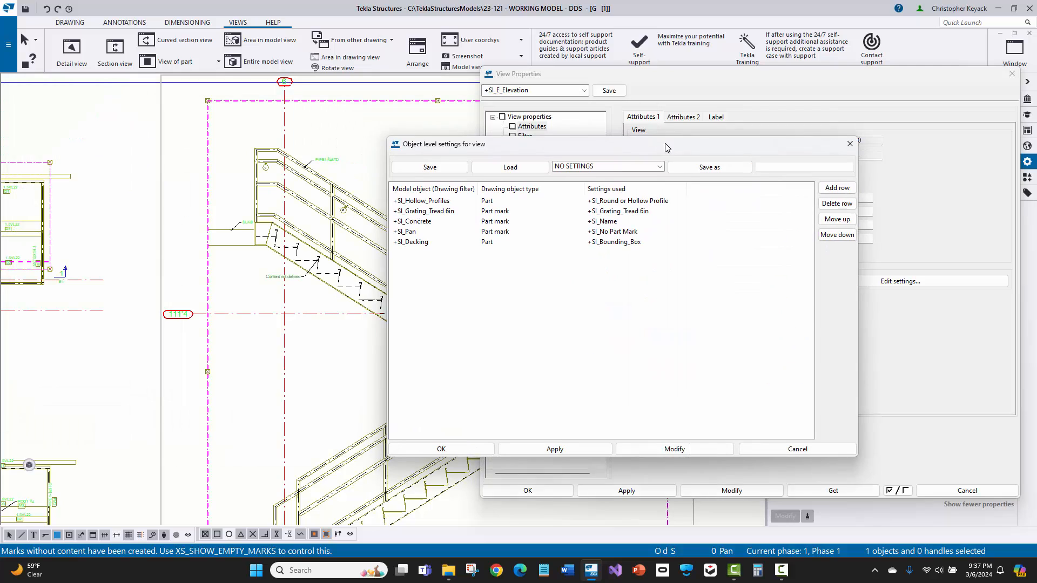
left_click(420, 235)
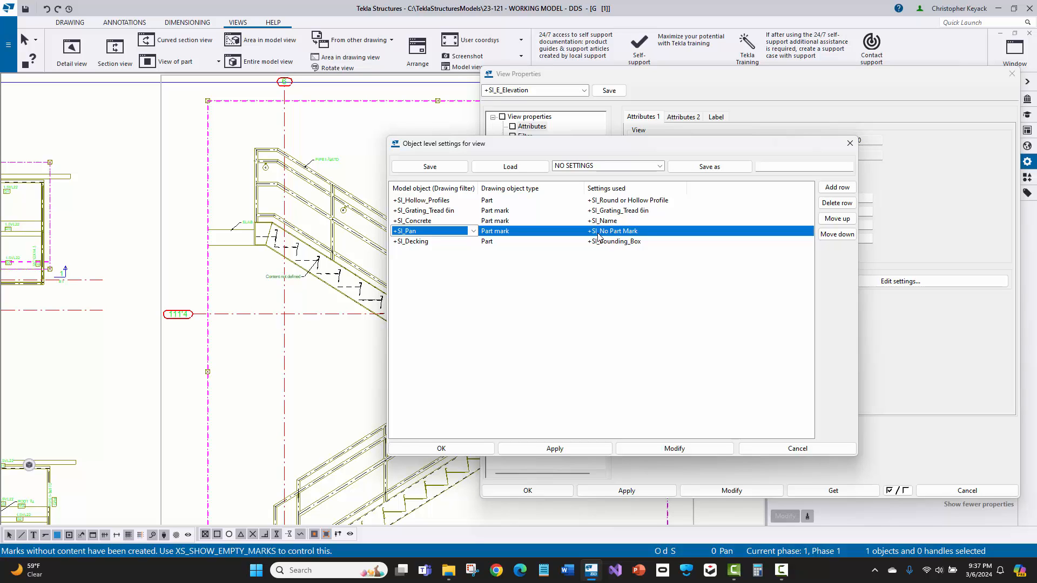
left_click(772, 448)
- Load the +SI_No Part Mark preset in the section view's part mark properties, review its main part content, and discard the changes
left_click(538, 176)
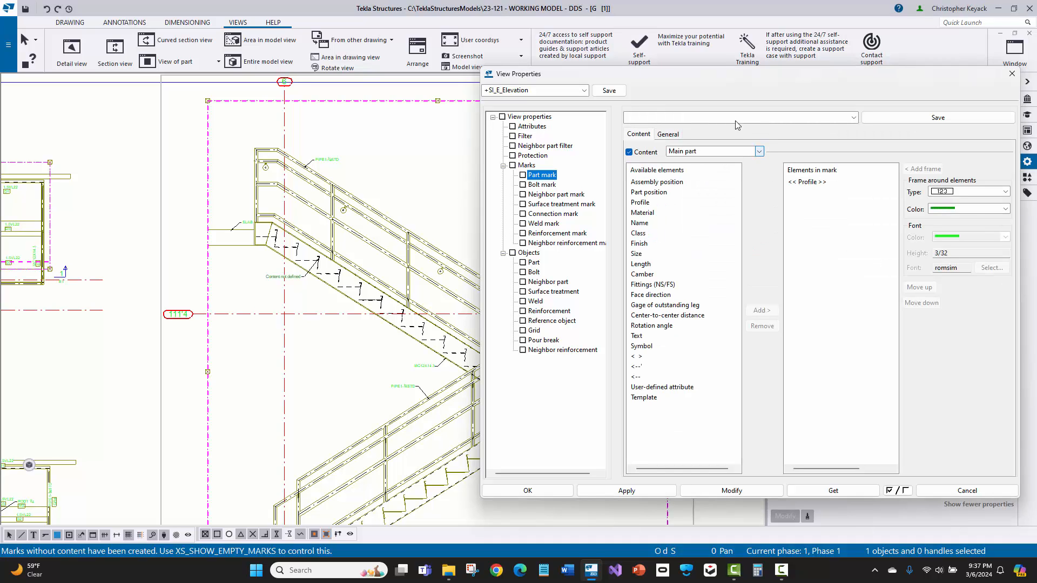
left_click(853, 118)
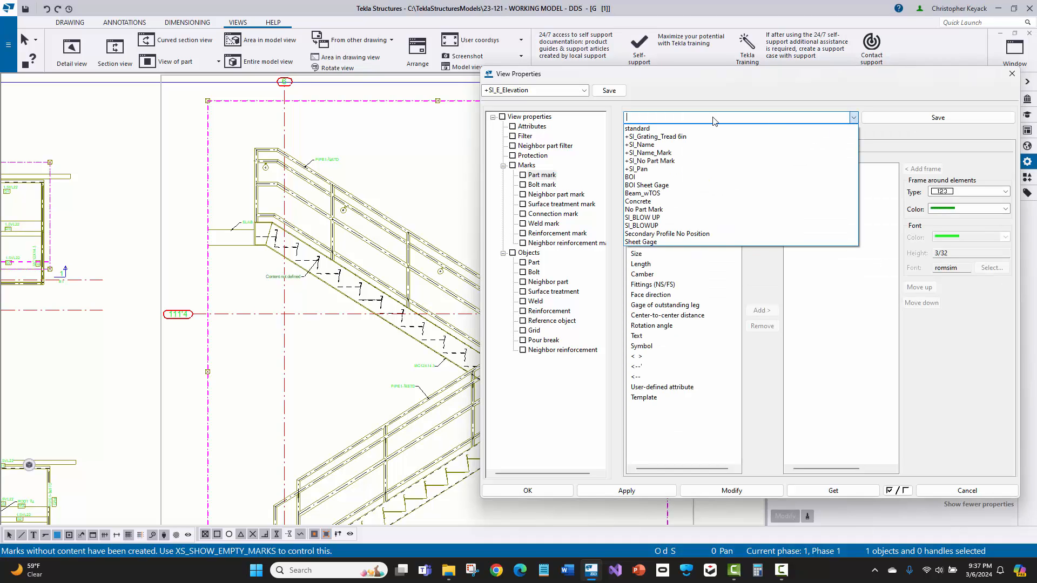
left_click(653, 161)
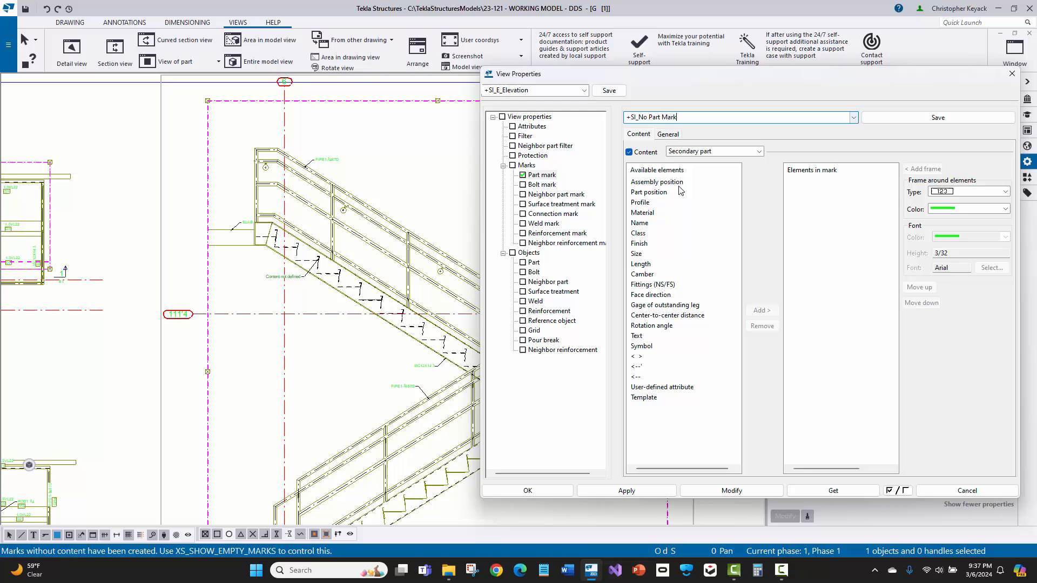
left_click(735, 156)
left_click(702, 161)
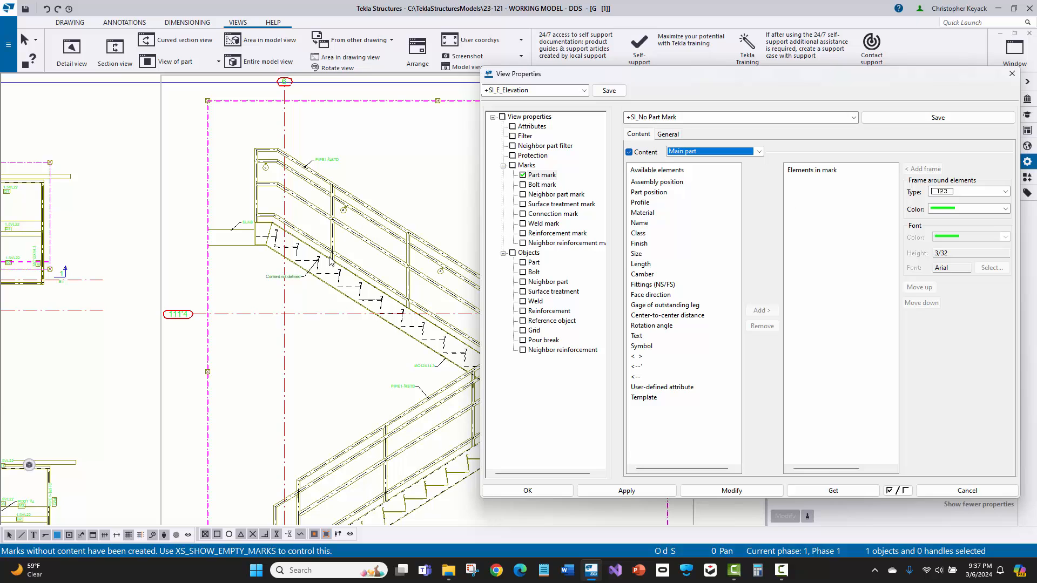
scroll(321, 178, "up", 3)
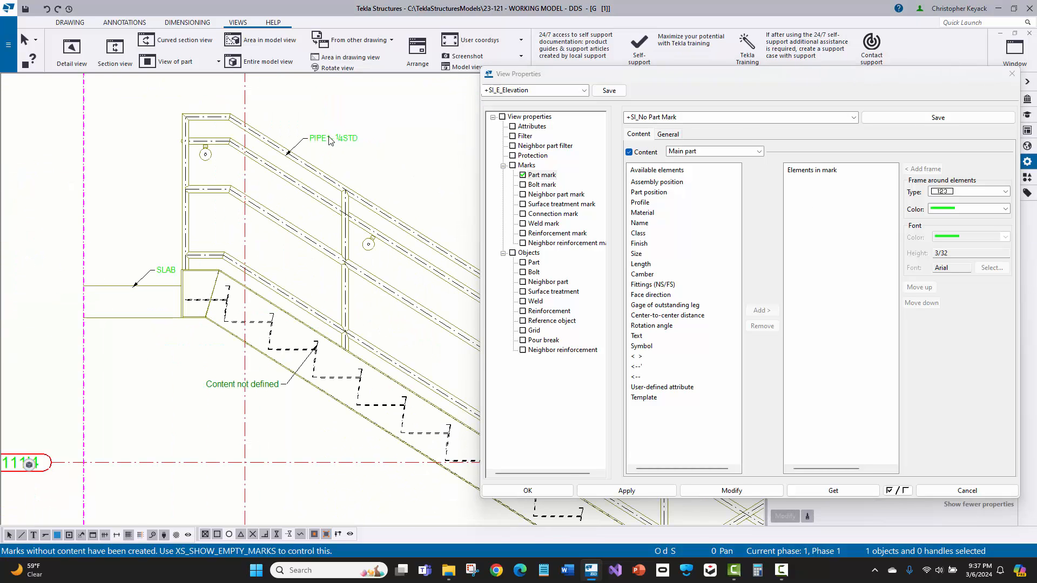
scroll(247, 153, "down", 2)
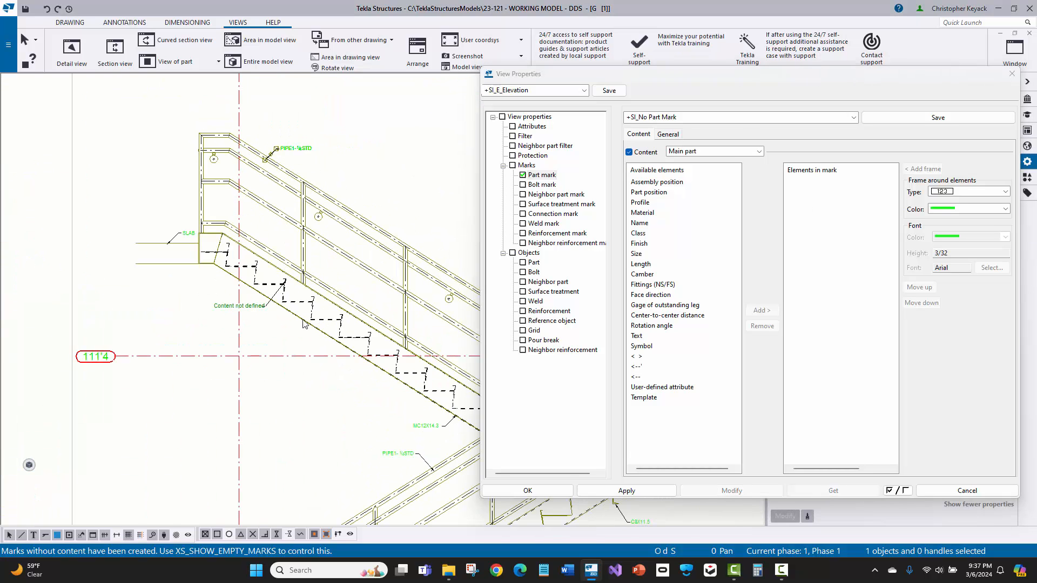
middle_click_drag(330, 324, 182, 172)
middle_click_drag(89, 118, 118, 164)
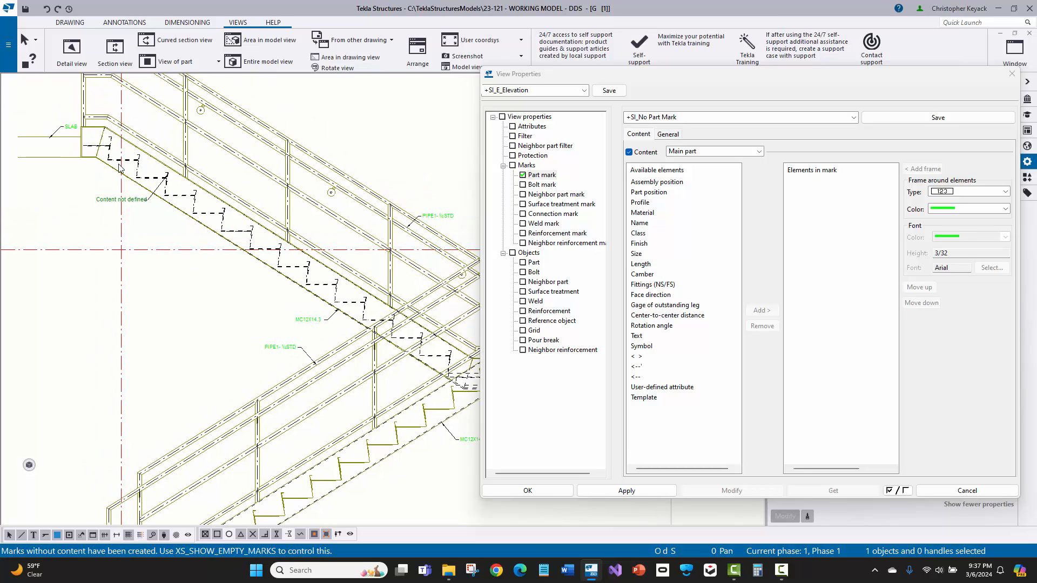
scroll(99, 153, "up", 1)
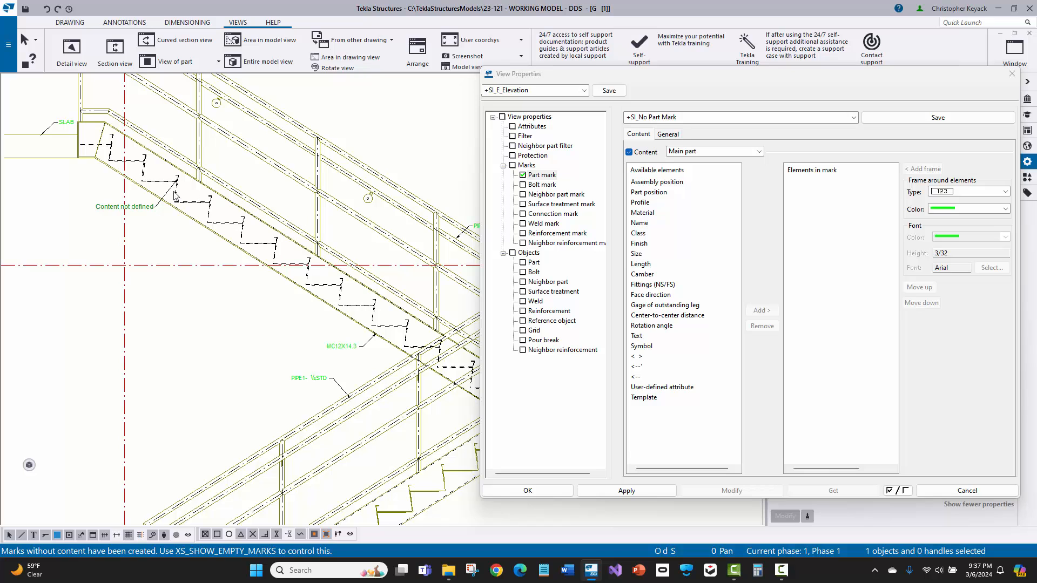
middle_click_drag(207, 199, 293, 204)
scroll(244, 187, "up", 2)
left_click(962, 486)
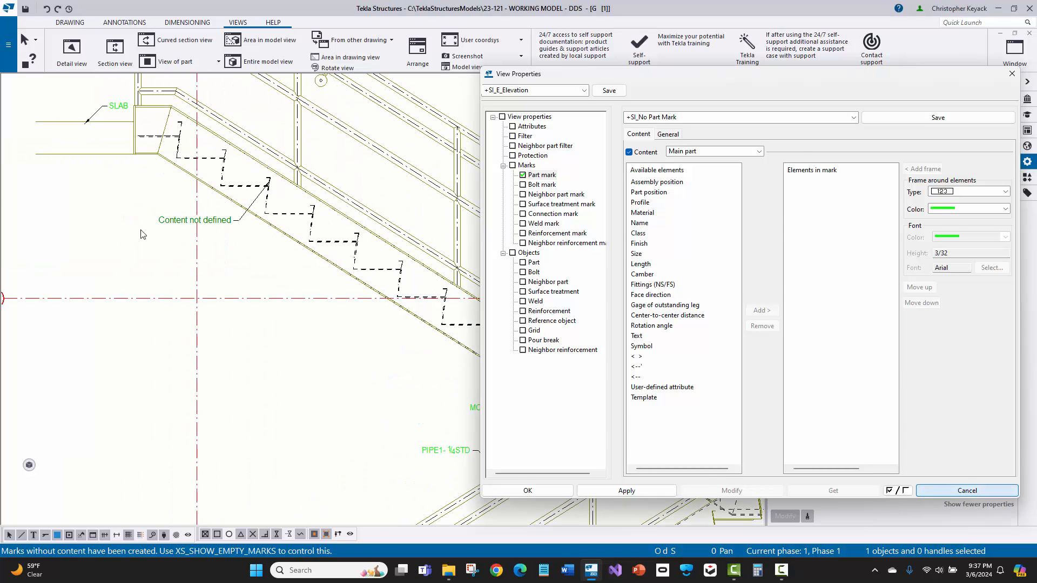
- Delete the empty tread pan mark and add a mark to the next pan up using the view properties
left_click(193, 221)
scroll(228, 172, "up", 2)
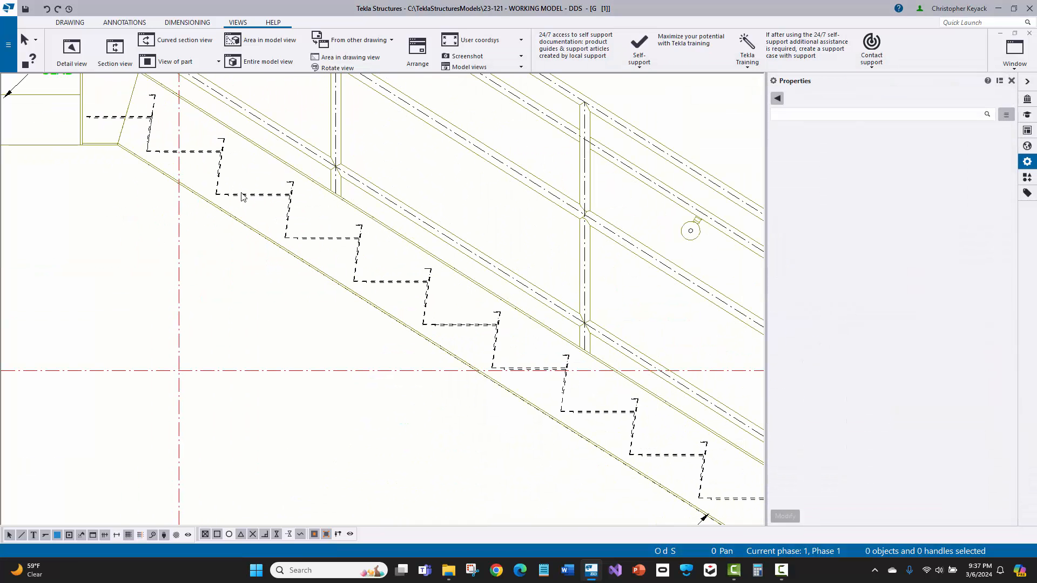
right_click(250, 205)
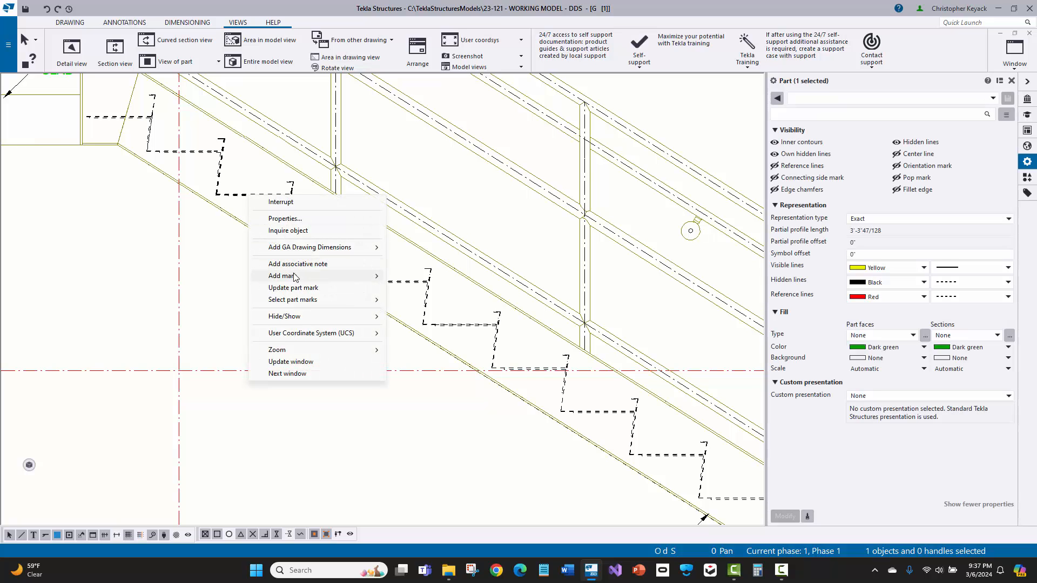
left_click(417, 275)
- Place the added pan mark below the stringer, beneath the slab edge
middle_click_drag(170, 196, 225, 205)
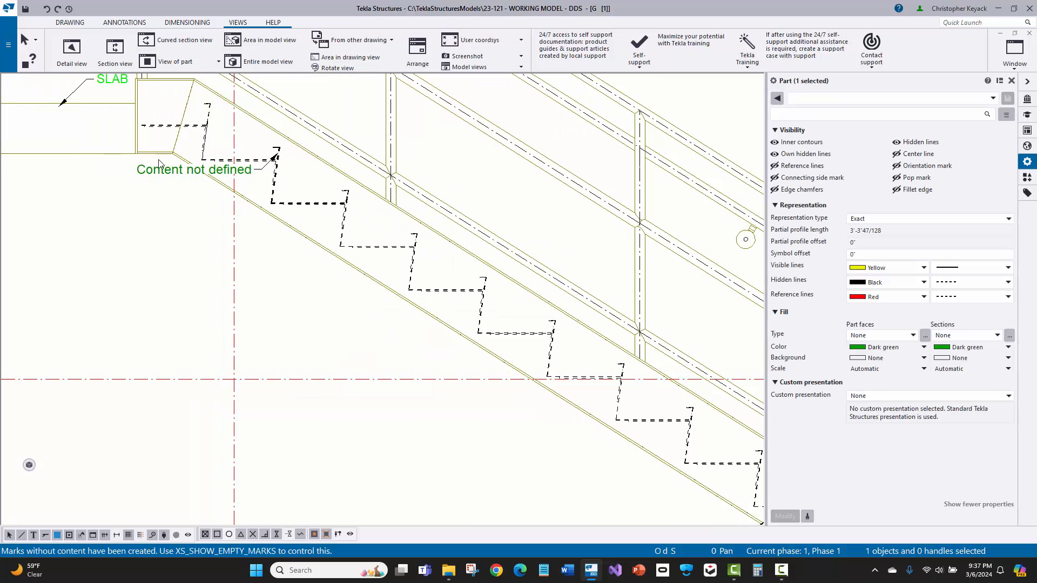
left_click(177, 170)
mouse_move(177, 170)
left_mouse_down()
mouse_move(127, 220)
mouse_move(136, 220)
left_mouse_up()
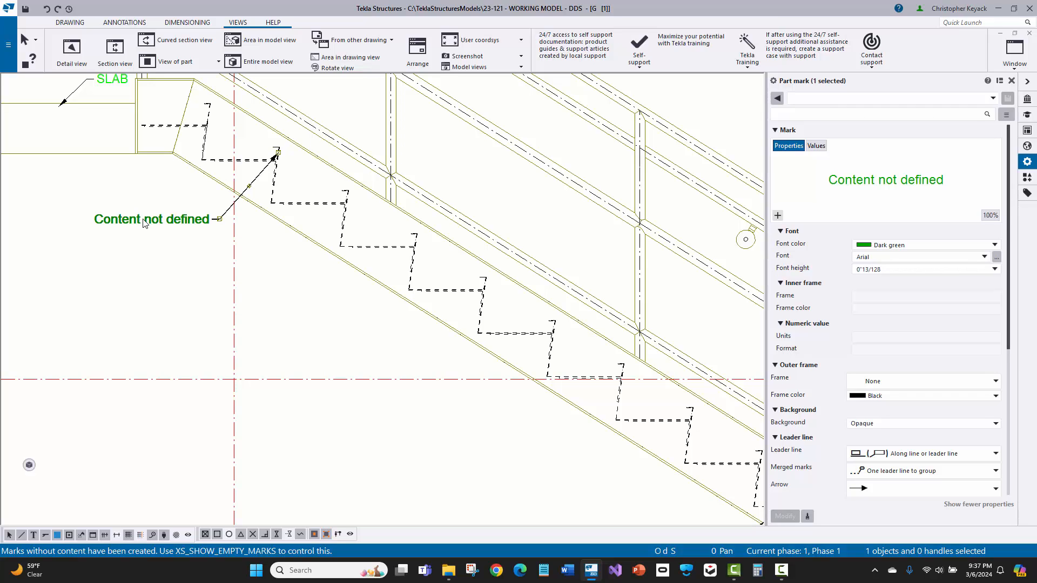
- Apply the +SI_Name settings to the tread pan mark
left_click(854, 102)
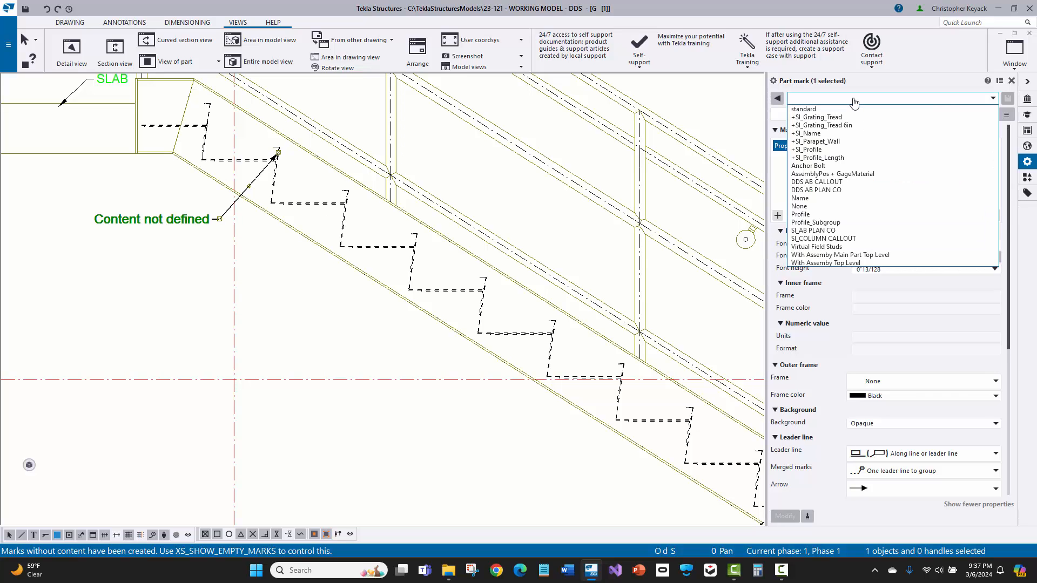
left_click(835, 139)
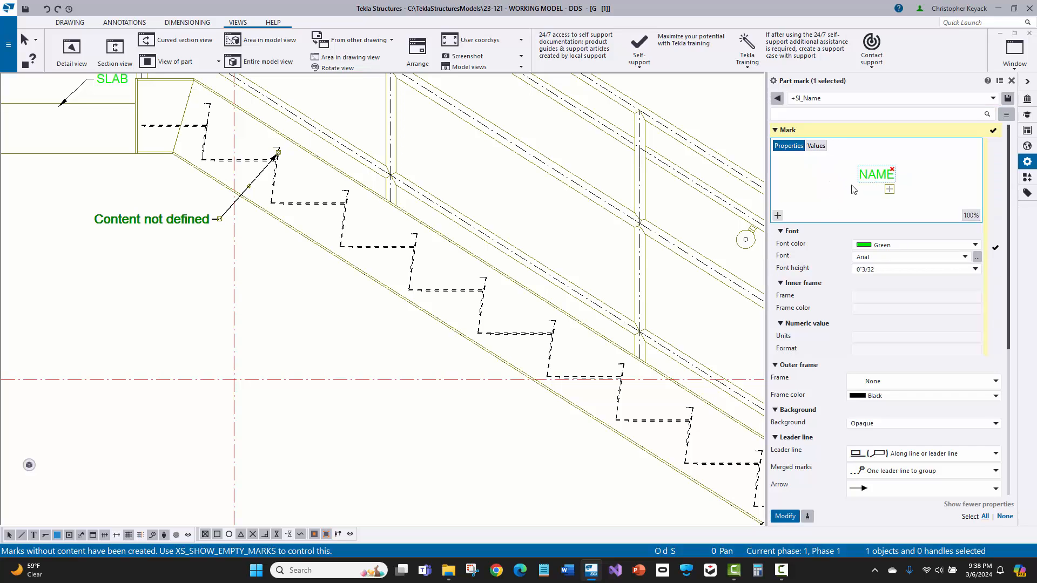
left_click(784, 516)
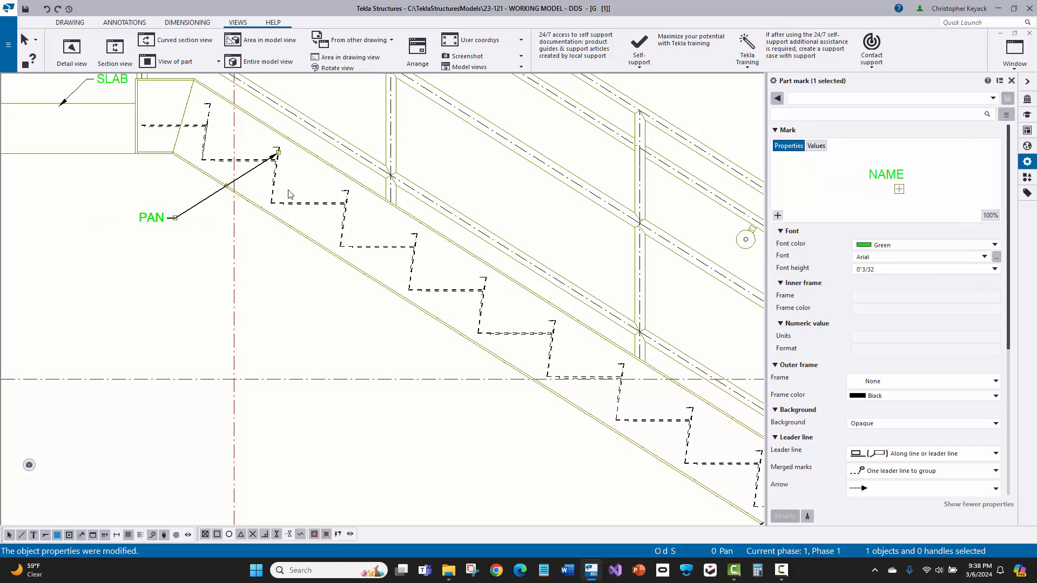
- Open the selection of elements available for the PAN mark's content
left_click(777, 215)
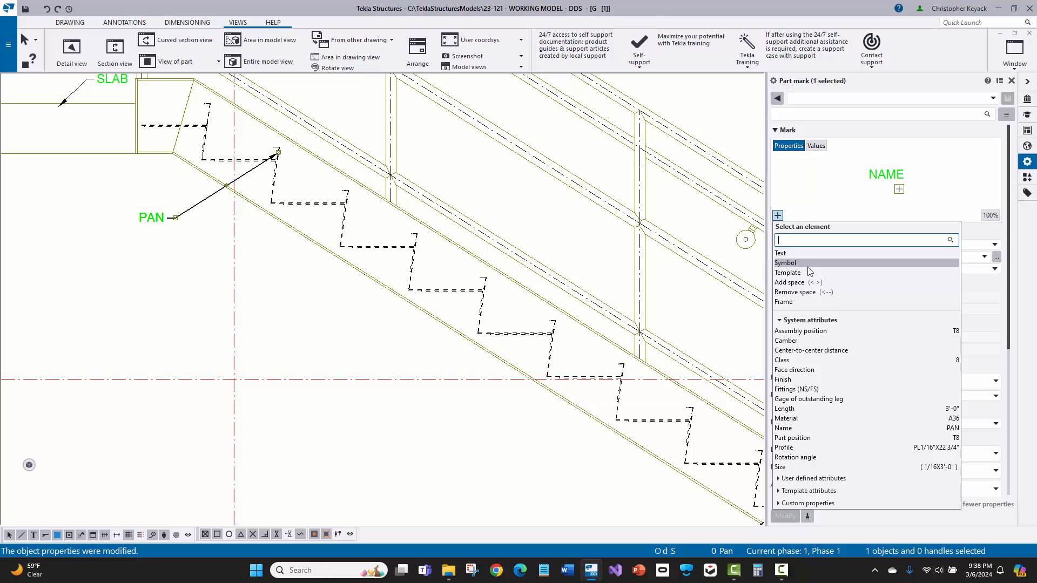
- Add the assembly position in a rectangular frame beneath the name in the selected PAN part mark
type("a")
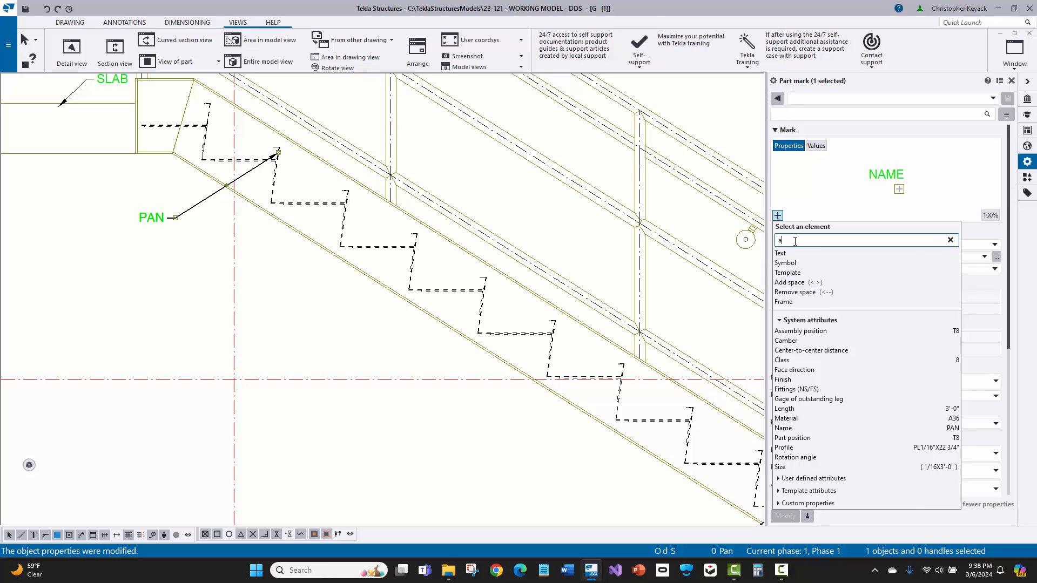
type("sse")
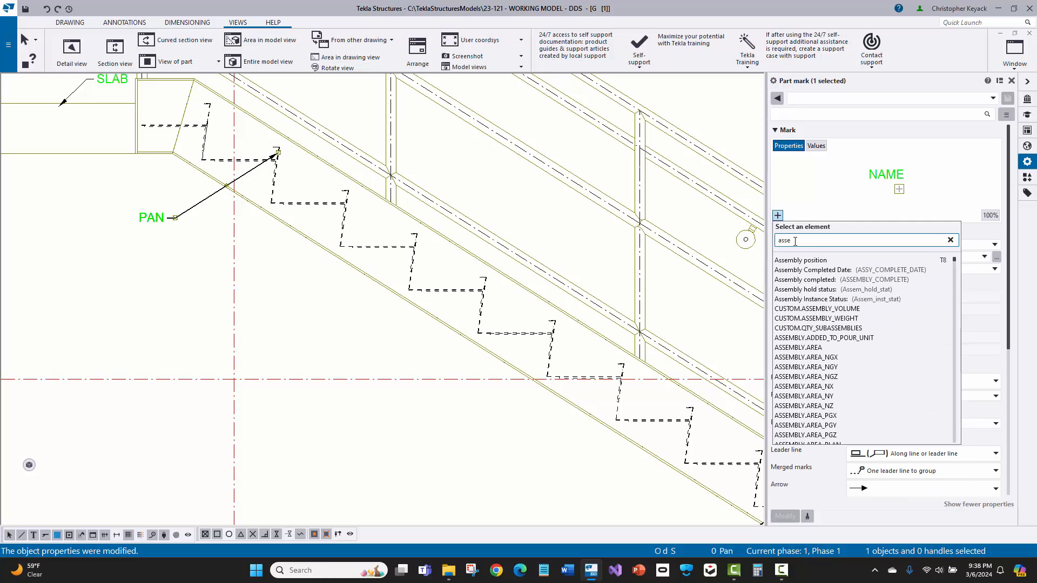
left_click(792, 261)
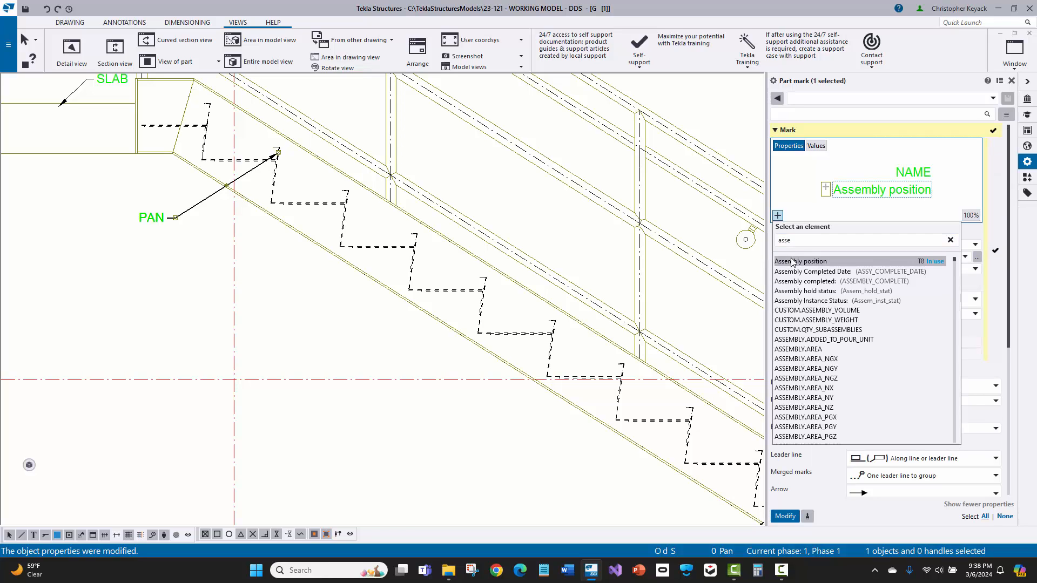
left_click(857, 197)
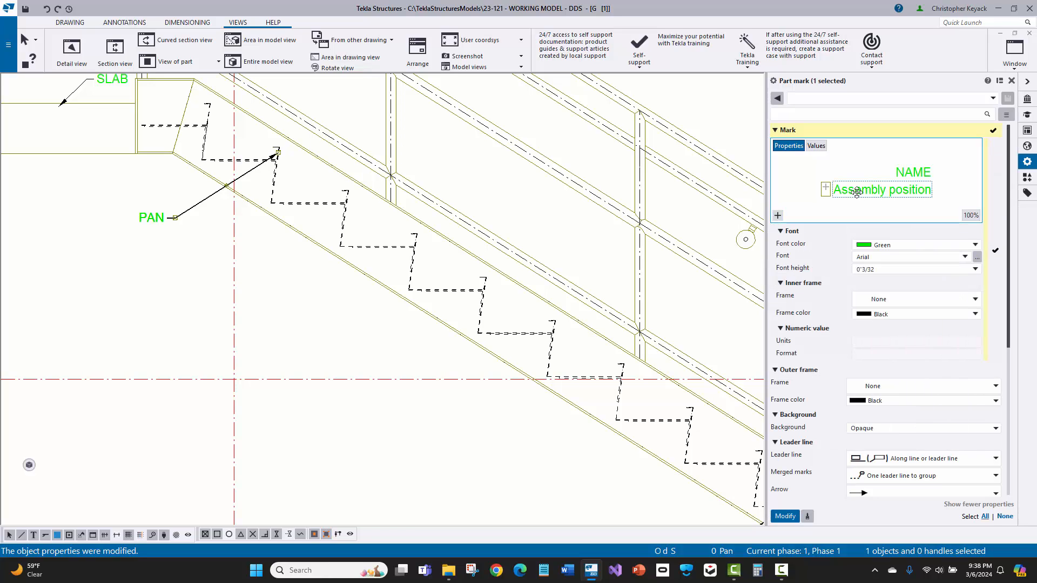
left_click(885, 298)
left_click(877, 331)
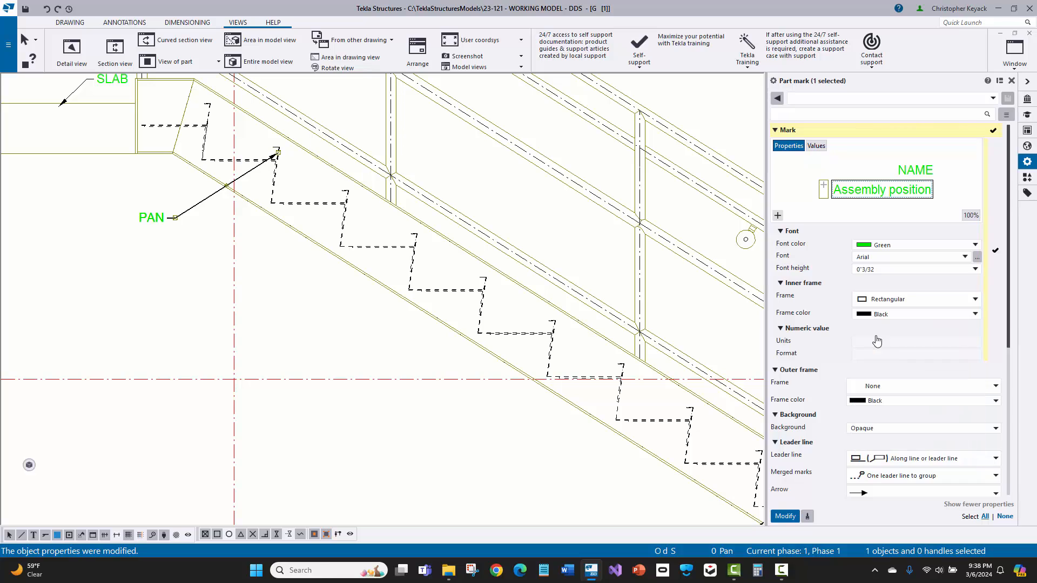
left_click(786, 516)
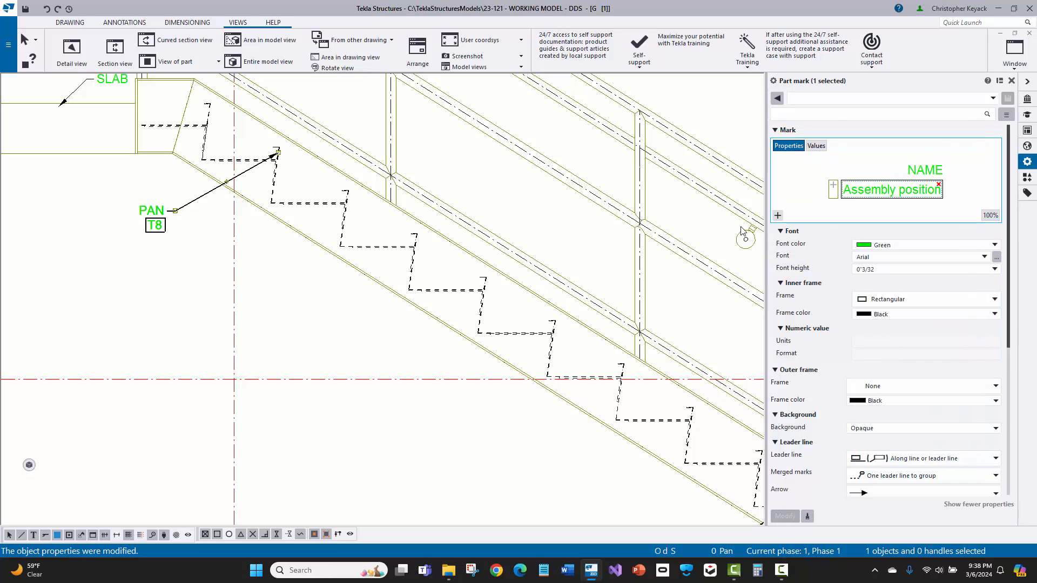
- Save the current part mark settings under the name +SI_Name_Mark
left_click(818, 99)
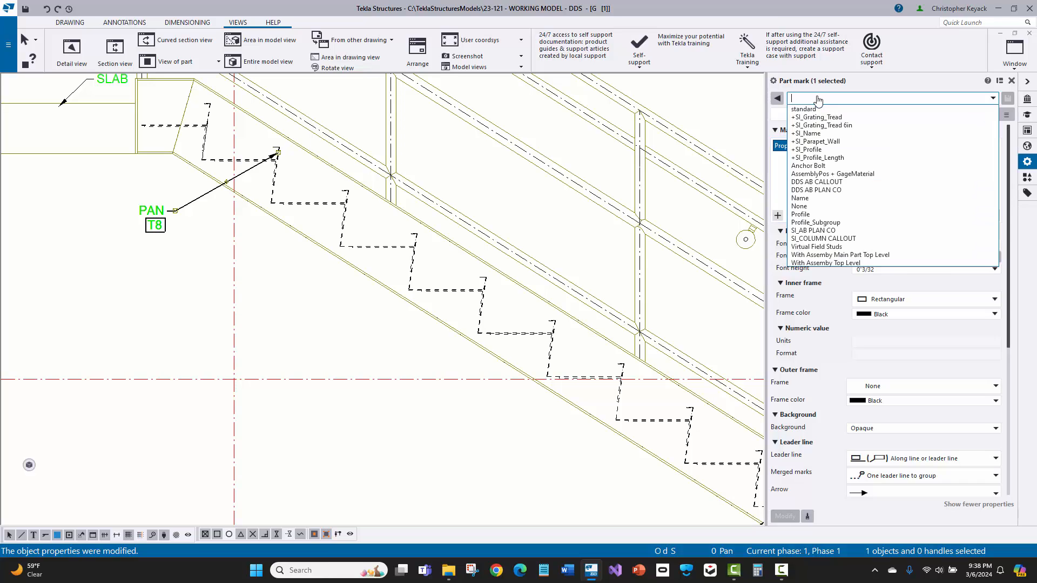
type("+SI_")
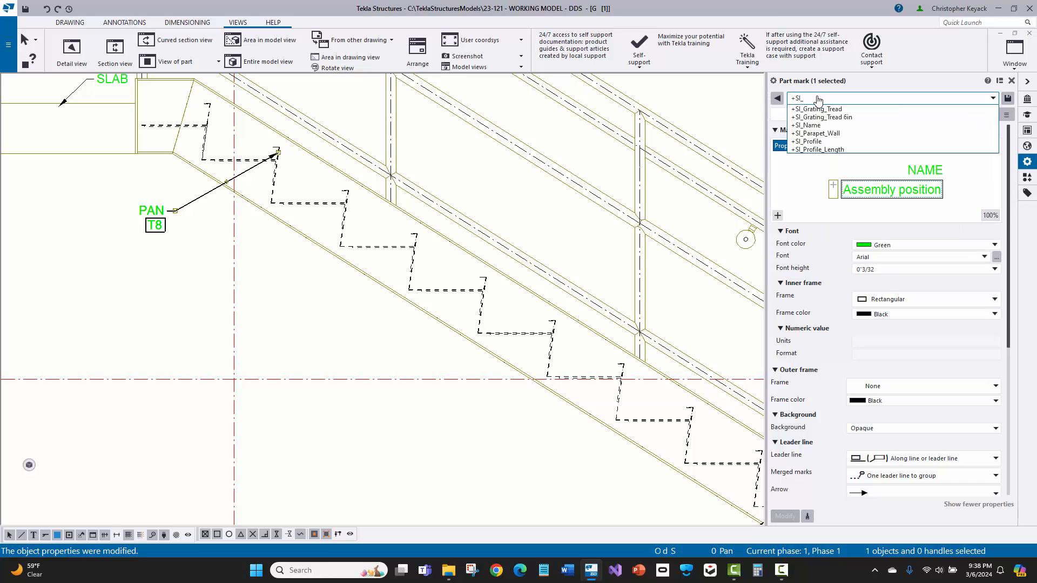
type("Name_Mark")
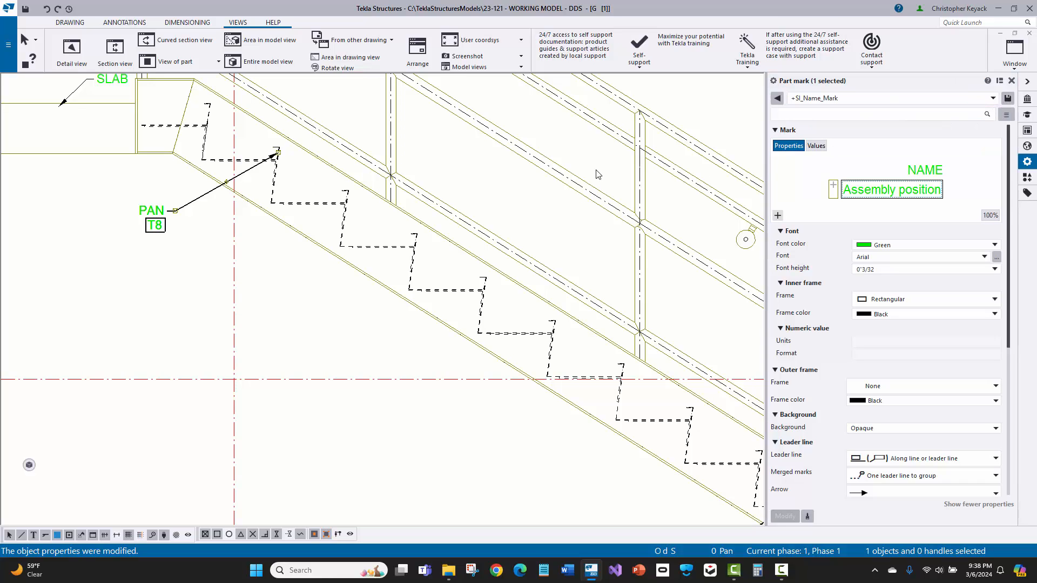
left_click(481, 186)
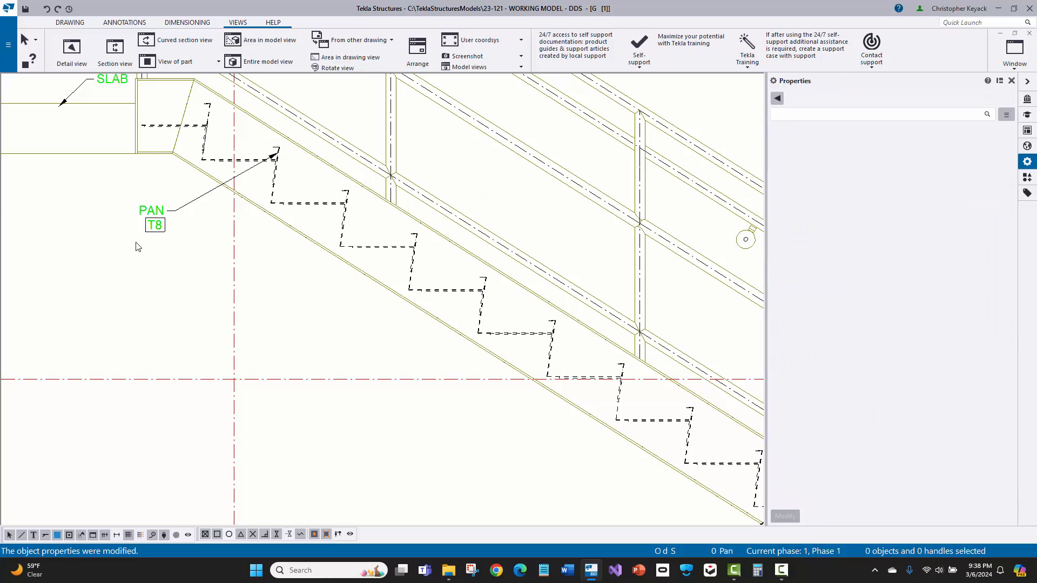
- Hide the handrail brackets along the upper stair flight from the drawing view
scroll(147, 258, "down", 5)
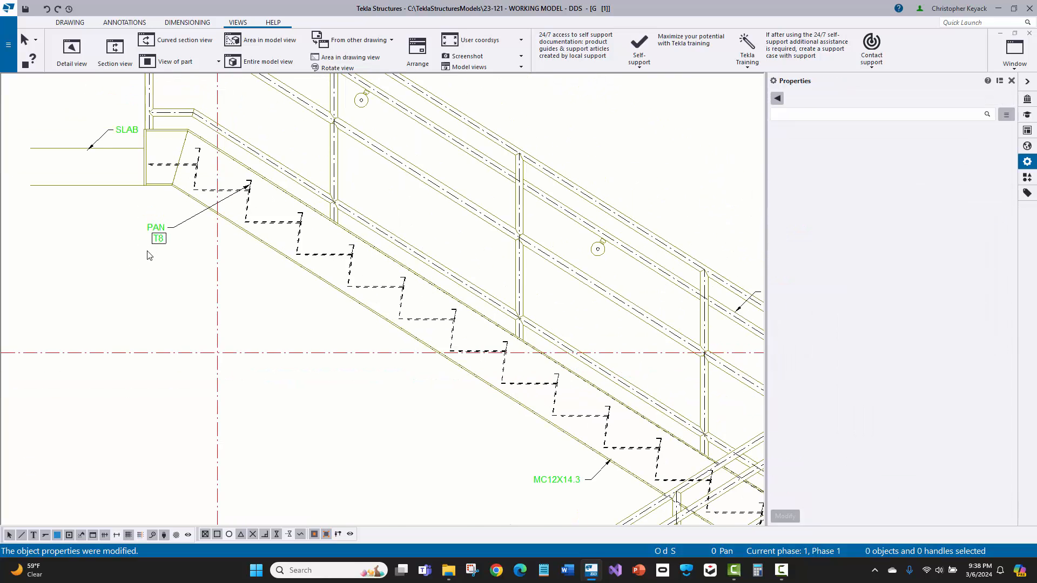
middle_click_drag(145, 260, 213, 244)
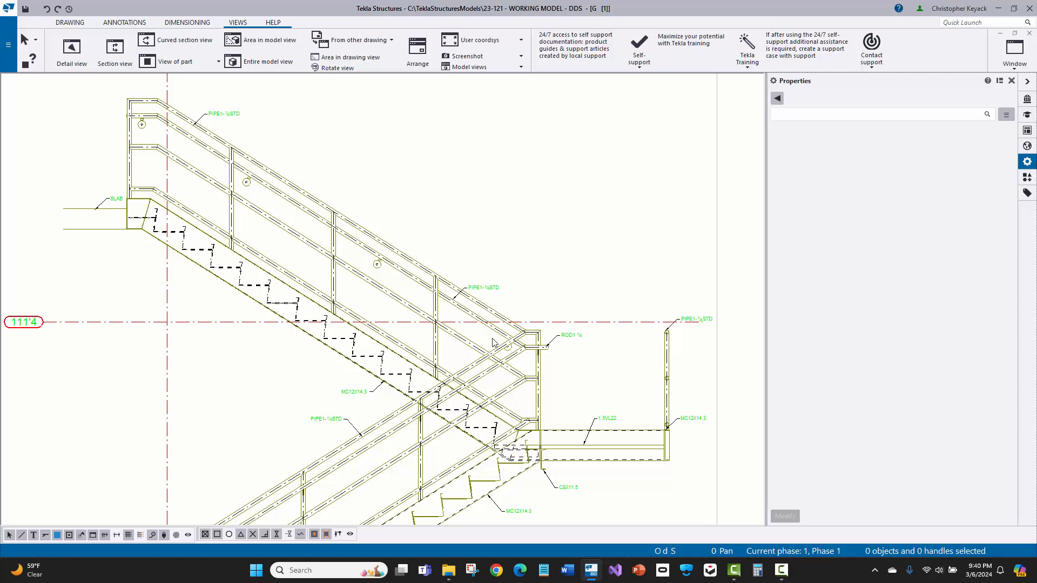
left_click(510, 354)
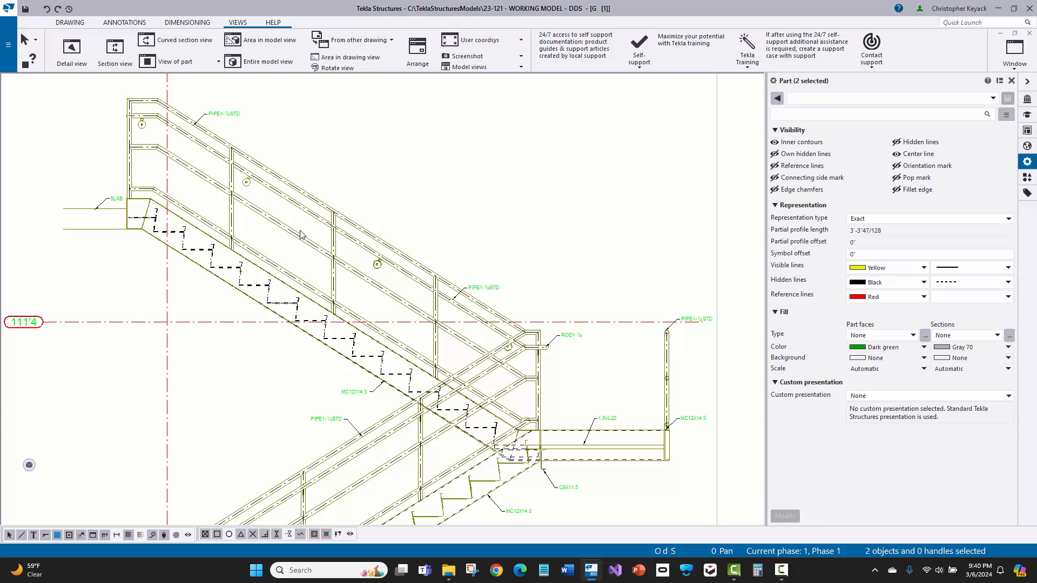
scroll(144, 113, "up", 3)
left_click(138, 143, "shift")
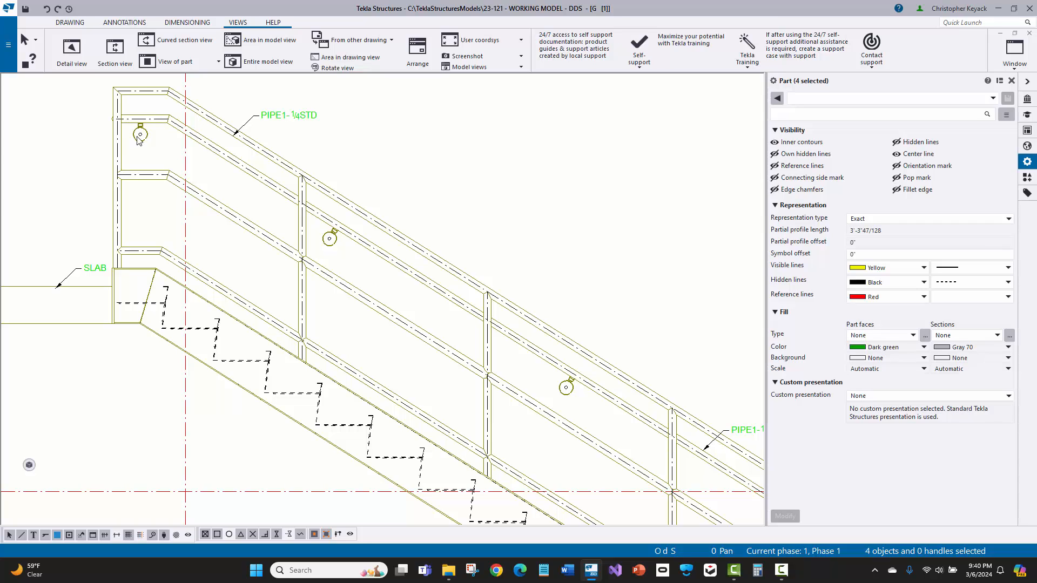
right_click(138, 142)
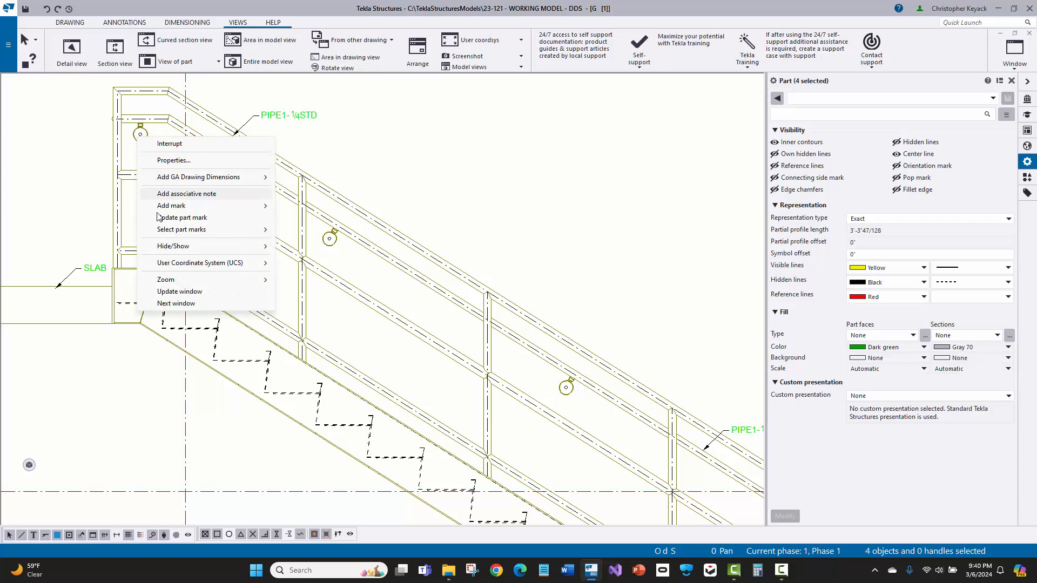
mouse_move(176, 248)
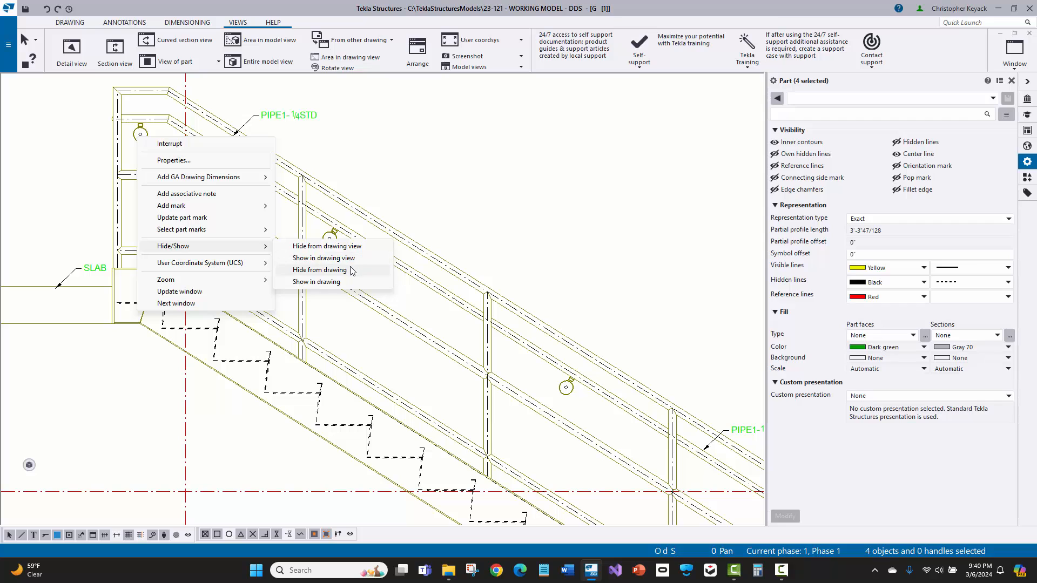
left_click(372, 249)
scroll(407, 187, "down", 3)
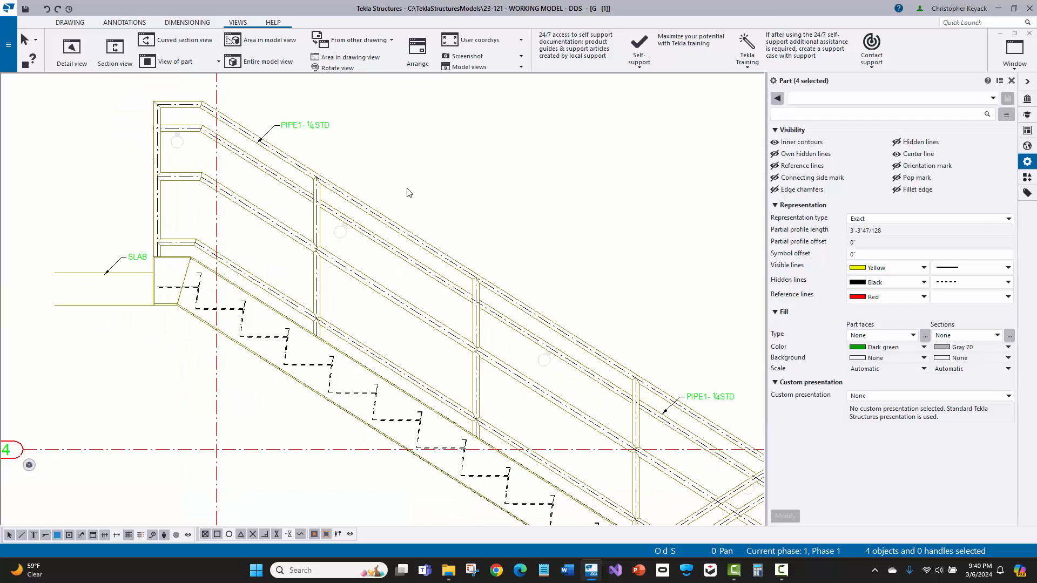
- Apply the hide-from-drawing-view option to the ghosted bracket beneath the middle of the upper handrail
scroll(493, 363, "up", 6)
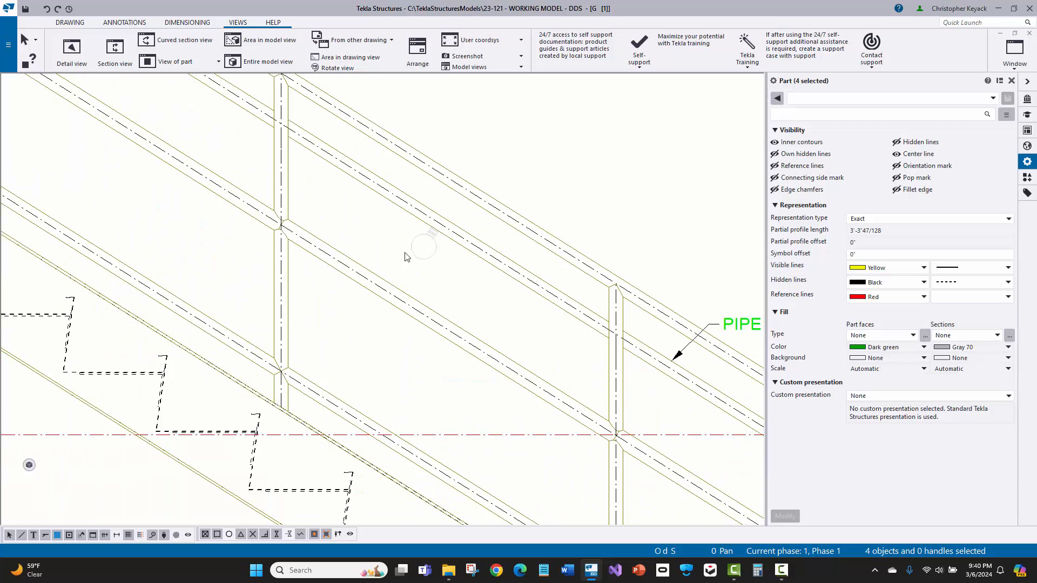
left_click(415, 246)
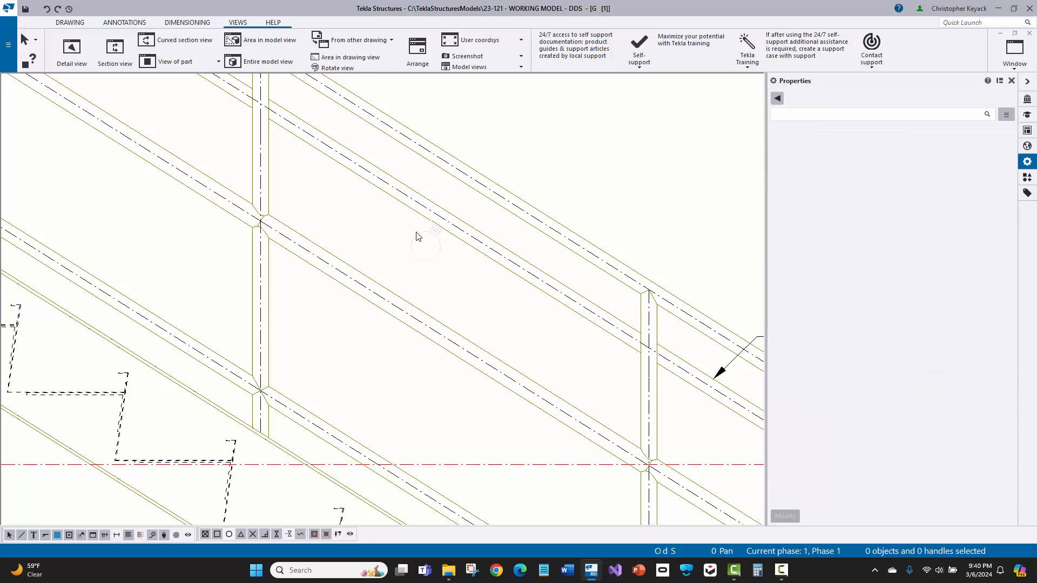
scroll(424, 238, "up", 2)
left_click(433, 236)
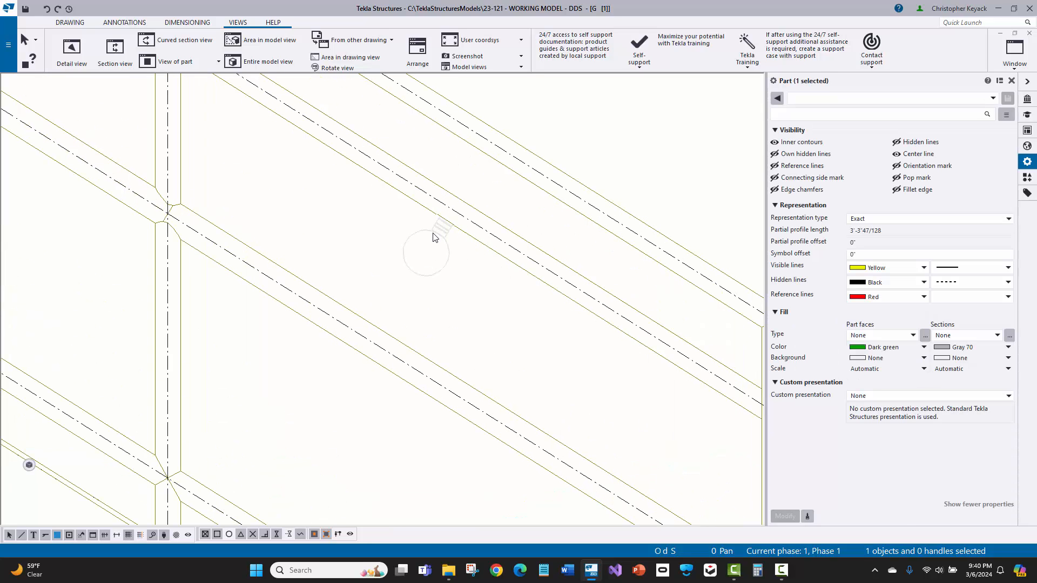
right_click(439, 234)
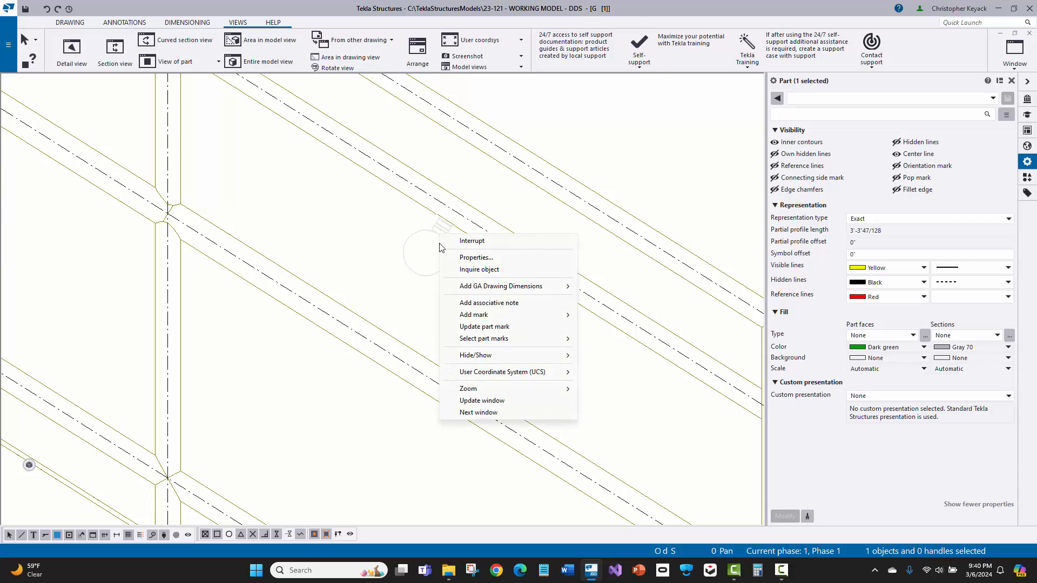
mouse_move(502, 355)
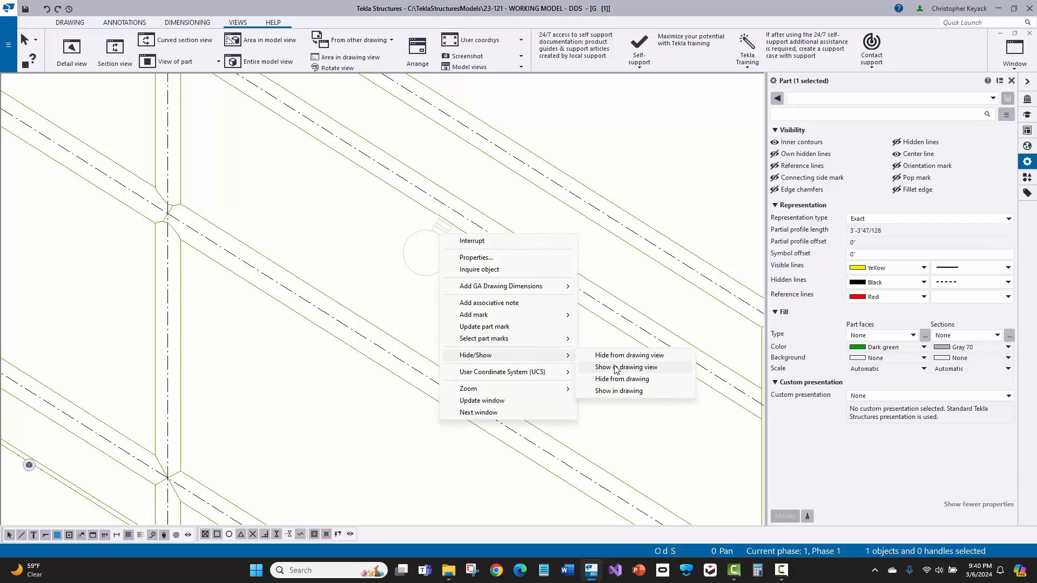
left_click(626, 356)
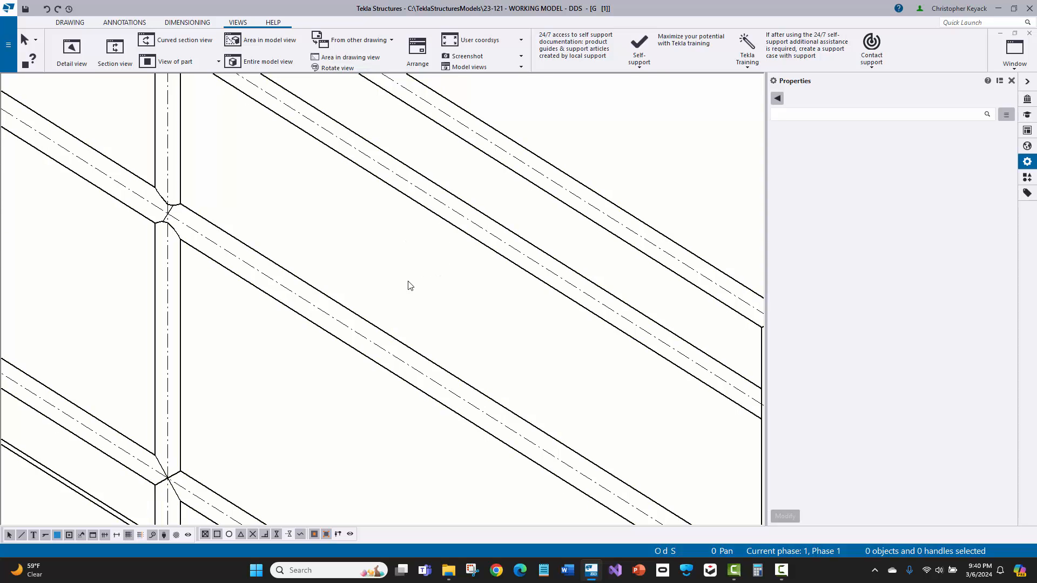
- Compare how the hidden brackets along the upper handrail display in color and in black-and-white mode
scroll(409, 285, "down", 6)
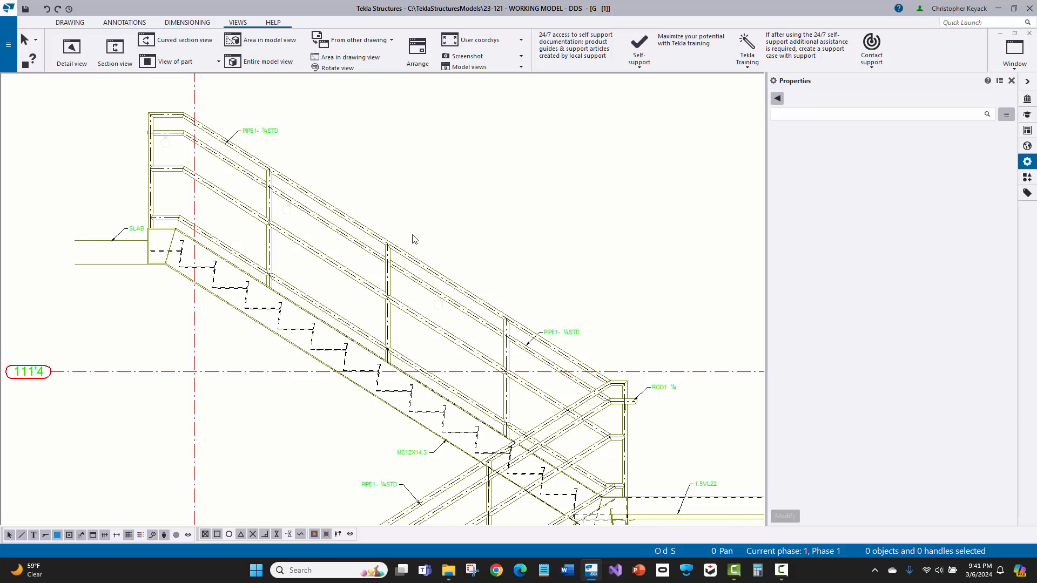
scroll(403, 303, "up", 5)
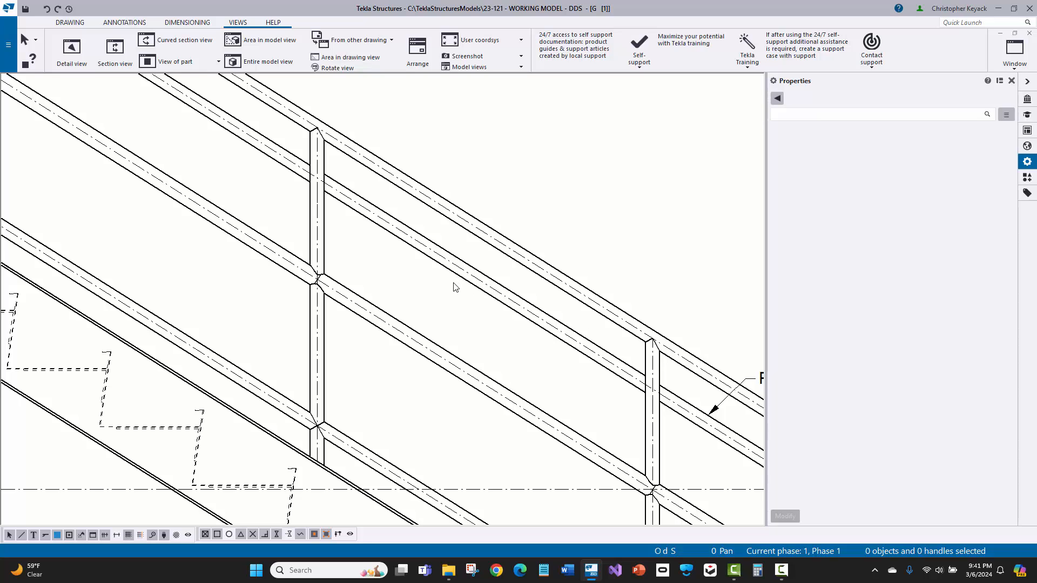
scroll(374, 189, "down", 2)
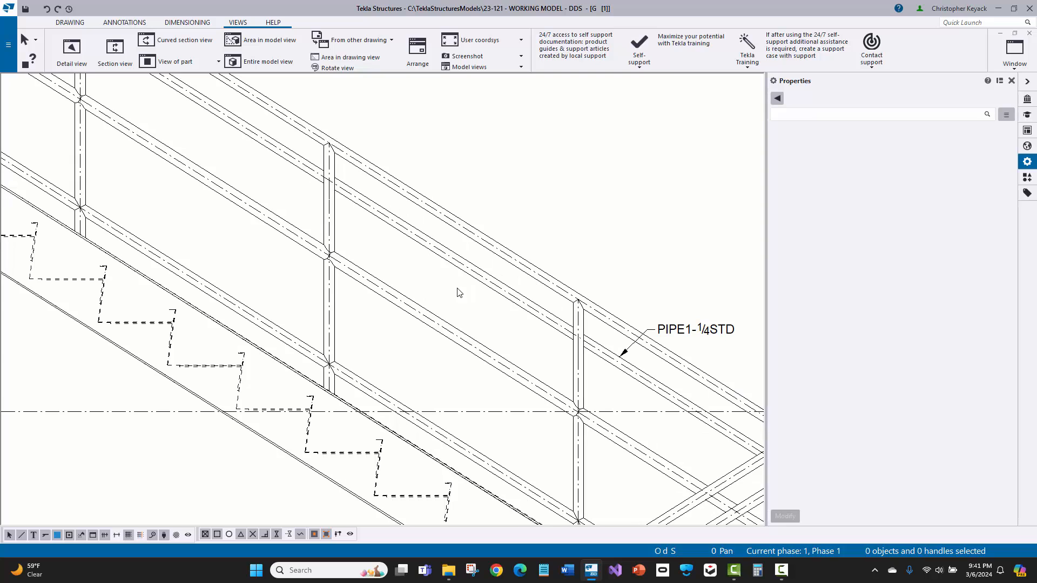
scroll(432, 254, "down", 2)
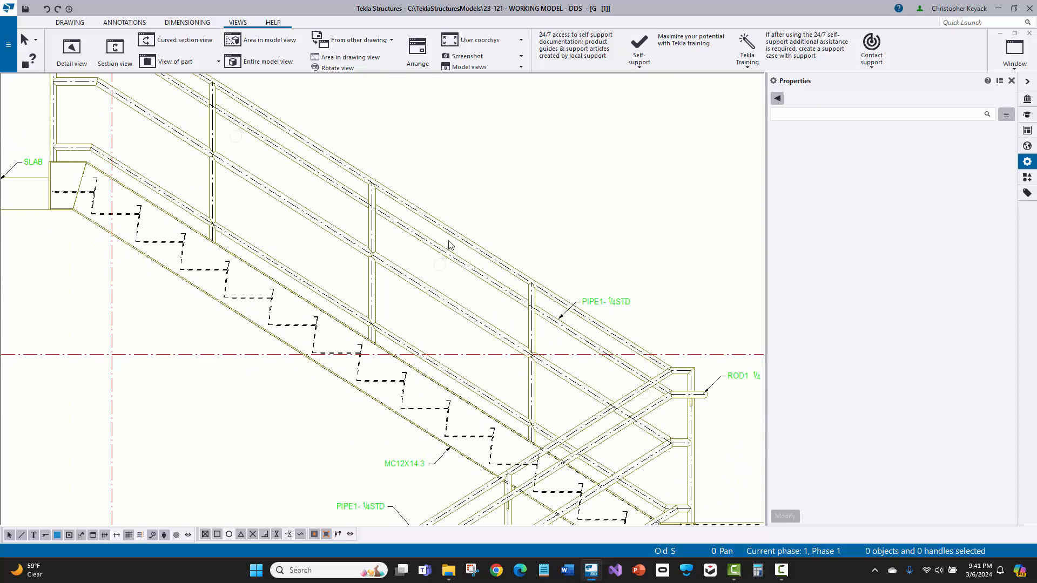
middle_click_drag(423, 179, 451, 223)
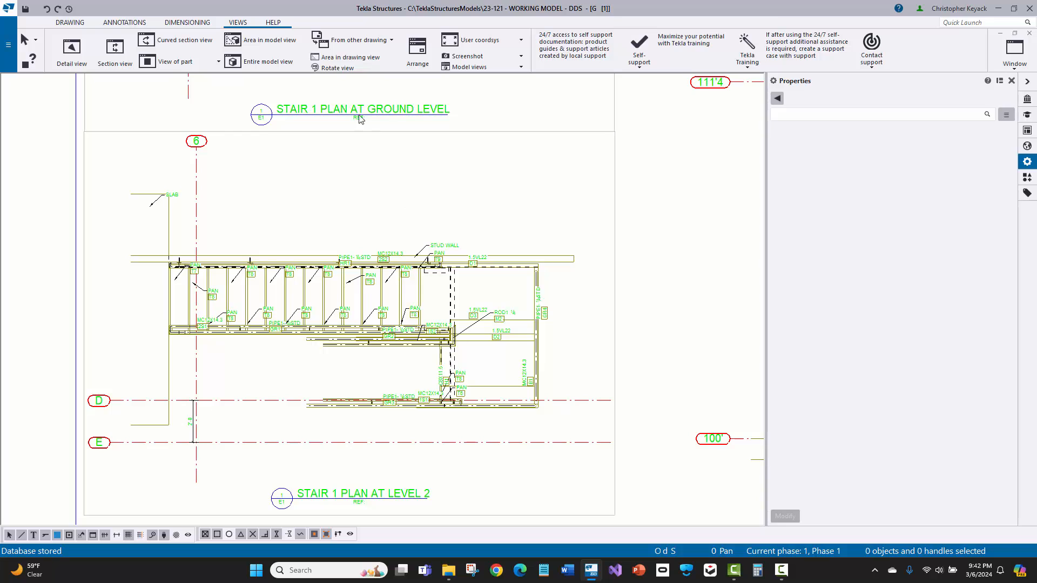
- Select the Stair 1 Plan at Ground Level view and examine its label's number and drawing reference
scroll(402, 198, "up", 3)
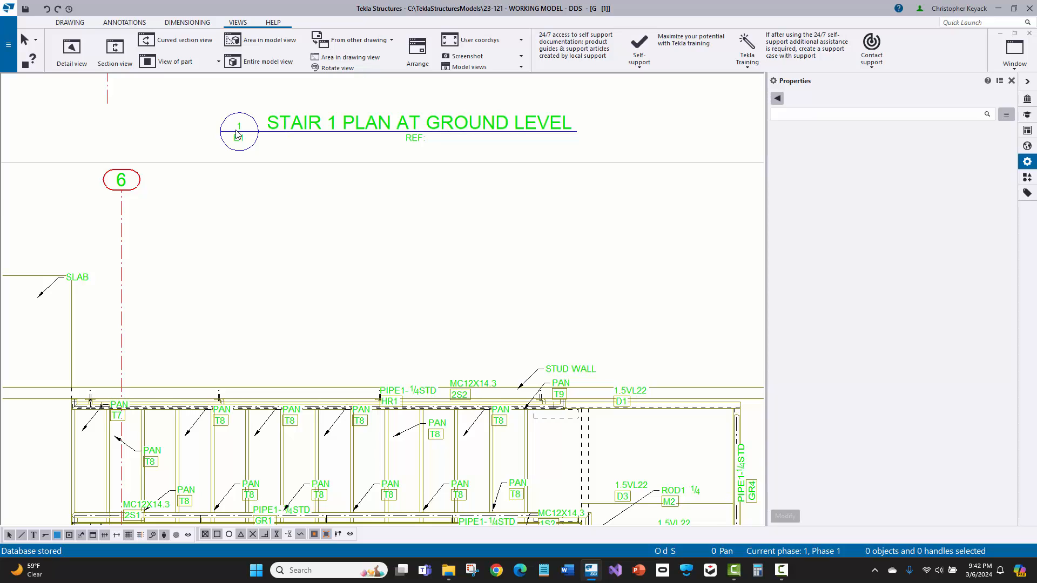
scroll(286, 136, "down", 2)
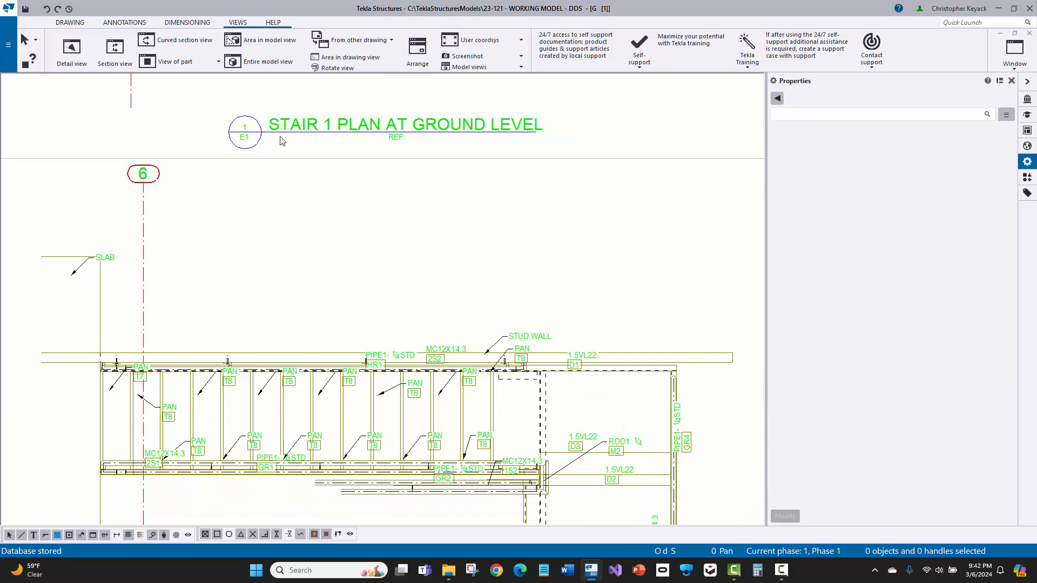
left_click(316, 133)
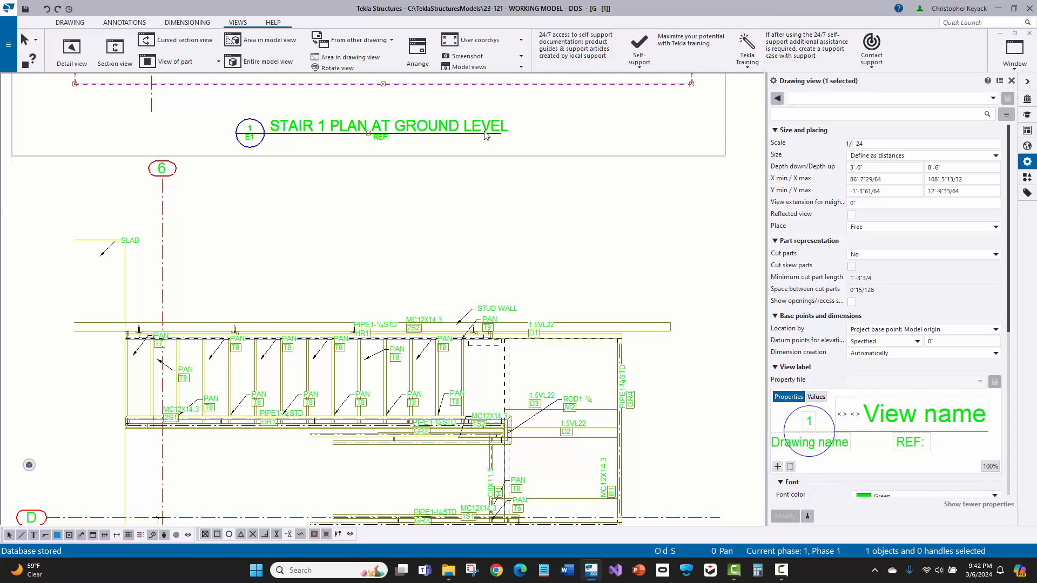
middle_click_drag(482, 183, 473, 258)
scroll(344, 202, "down", 1)
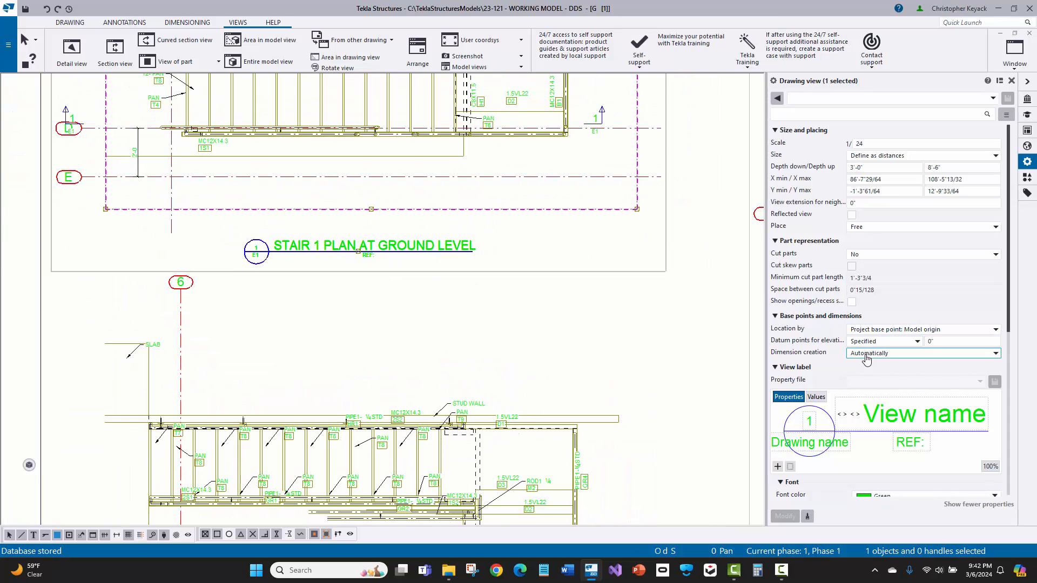
scroll(271, 240, "up", 3)
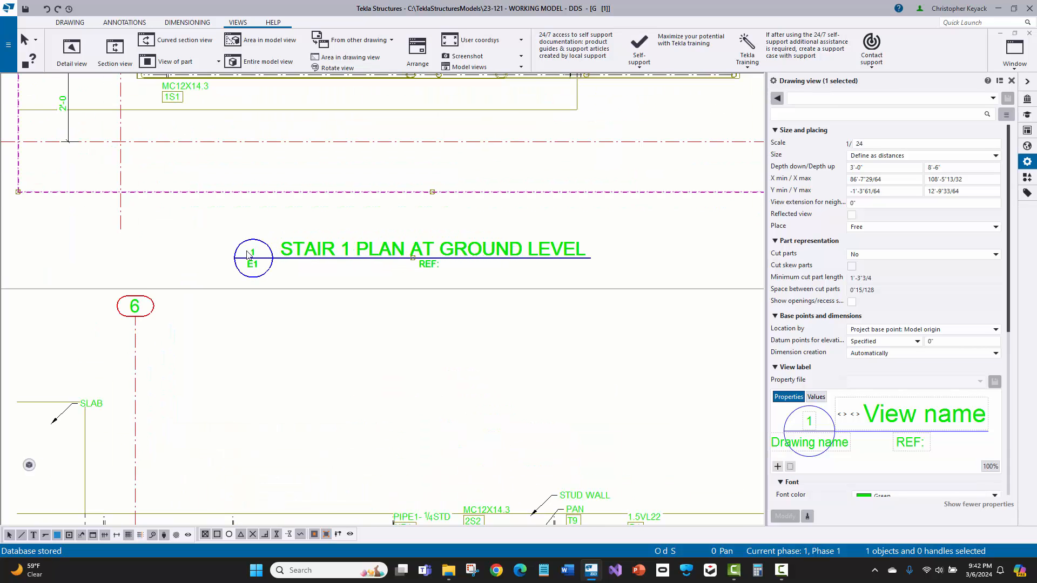
- Select the Stair 1 Plan at Level 2 view and examine its label's number and drawing reference
scroll(271, 240, "down", 4)
middle_click_drag(272, 325, 276, 160)
scroll(273, 477, "up", 1)
scroll(274, 479, "up", 1)
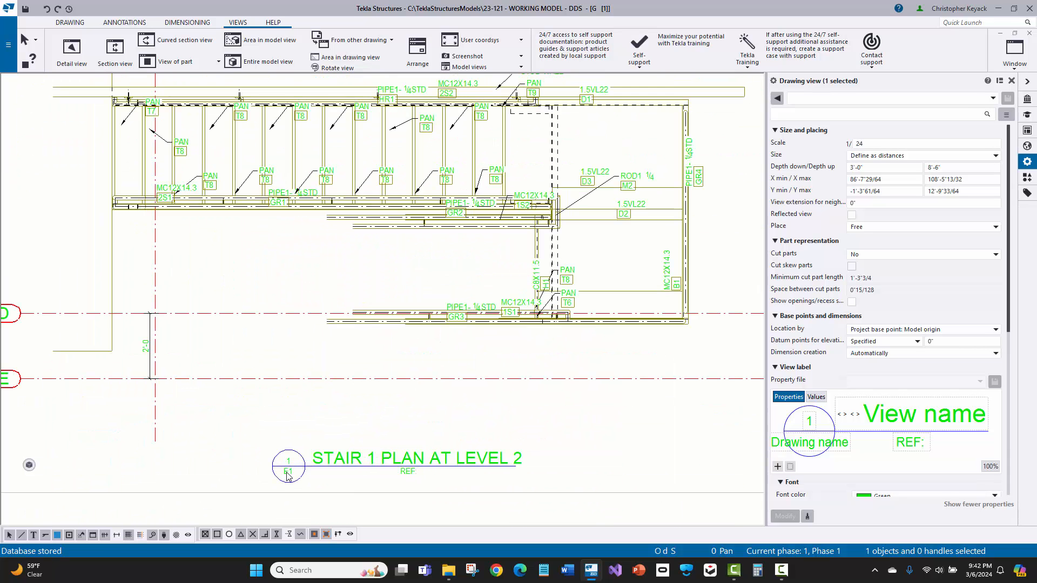
left_click(299, 469)
middle_click_drag(298, 470, 301, 350)
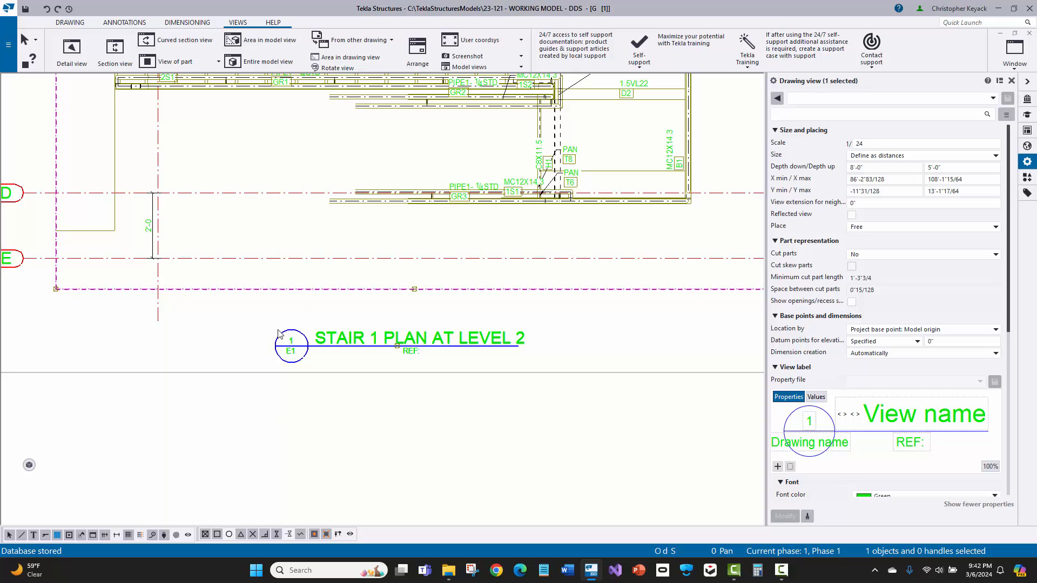
- Set the Stair 1 Plan at Level 2 view label's number to 2 and its reference text to "REF: S1, S2"
left_click(811, 426)
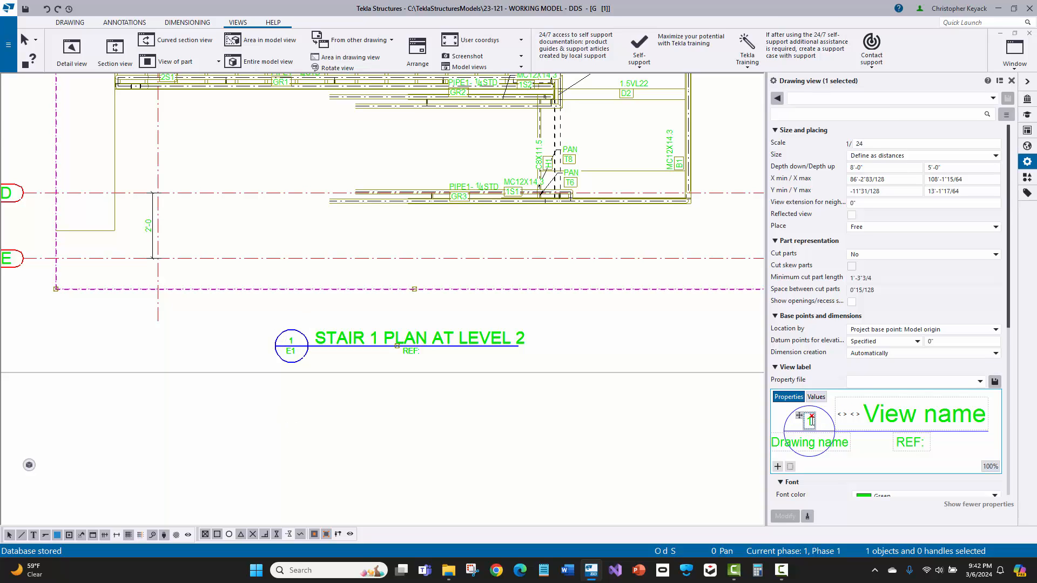
key("BackSpace")
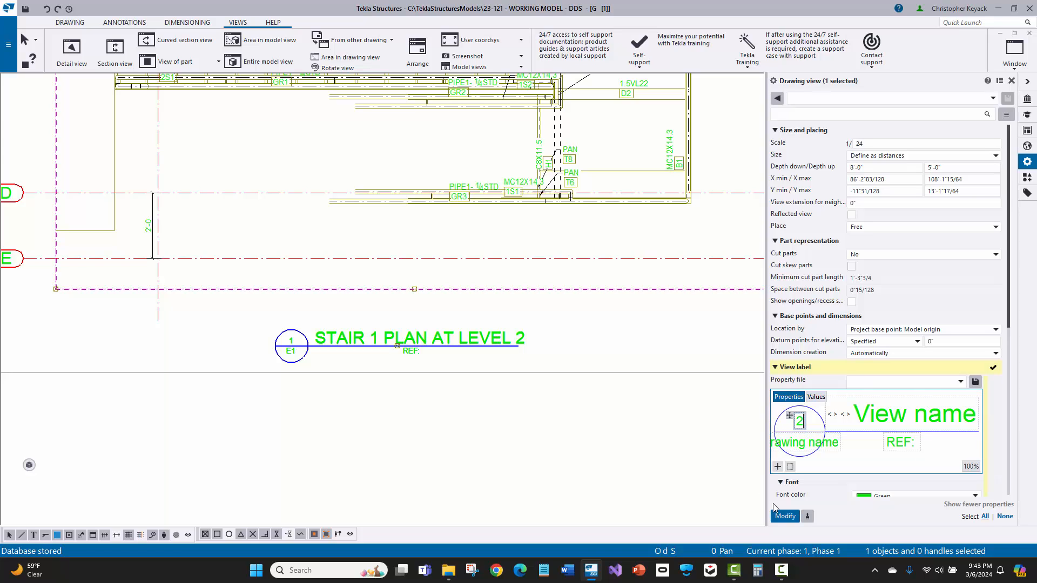
left_click(785, 516)
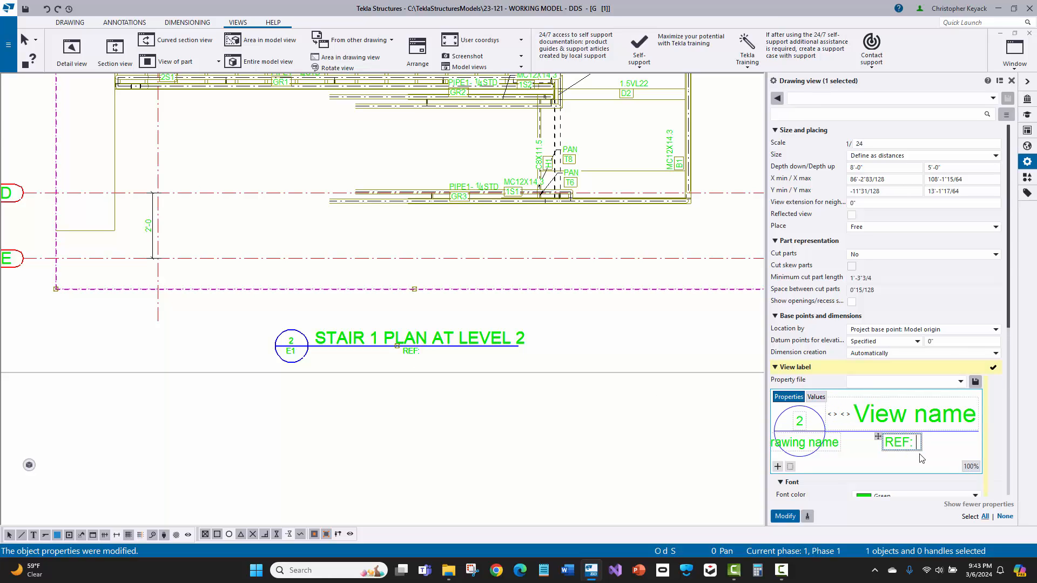
type("S1, S2")
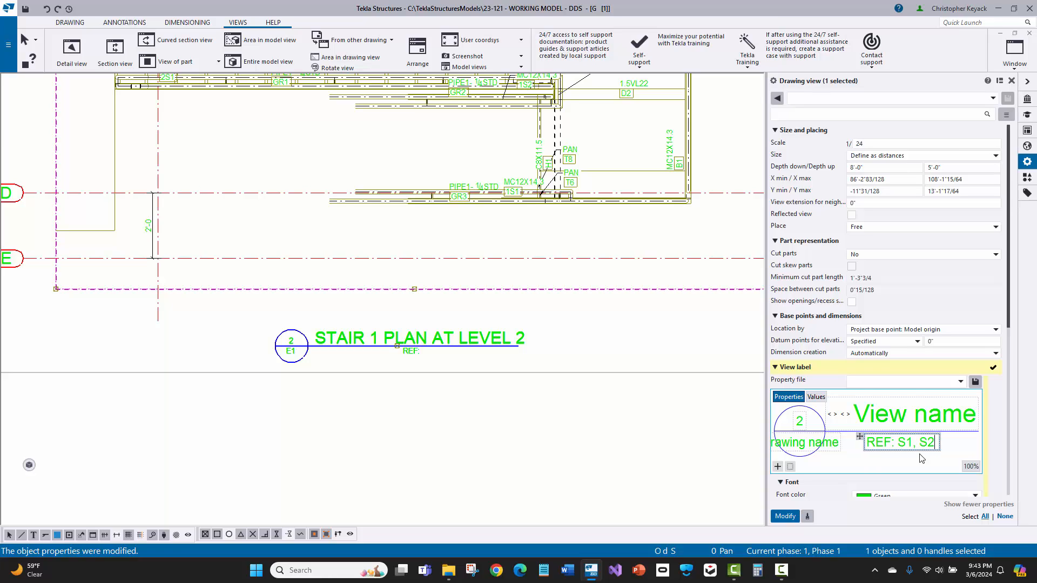
left_click(785, 516)
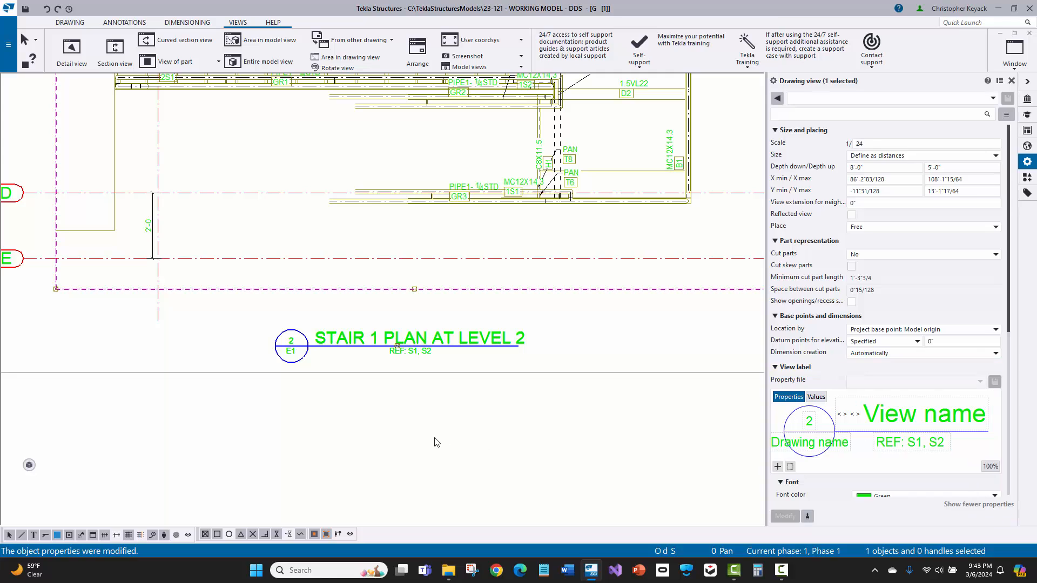
left_click(417, 296)
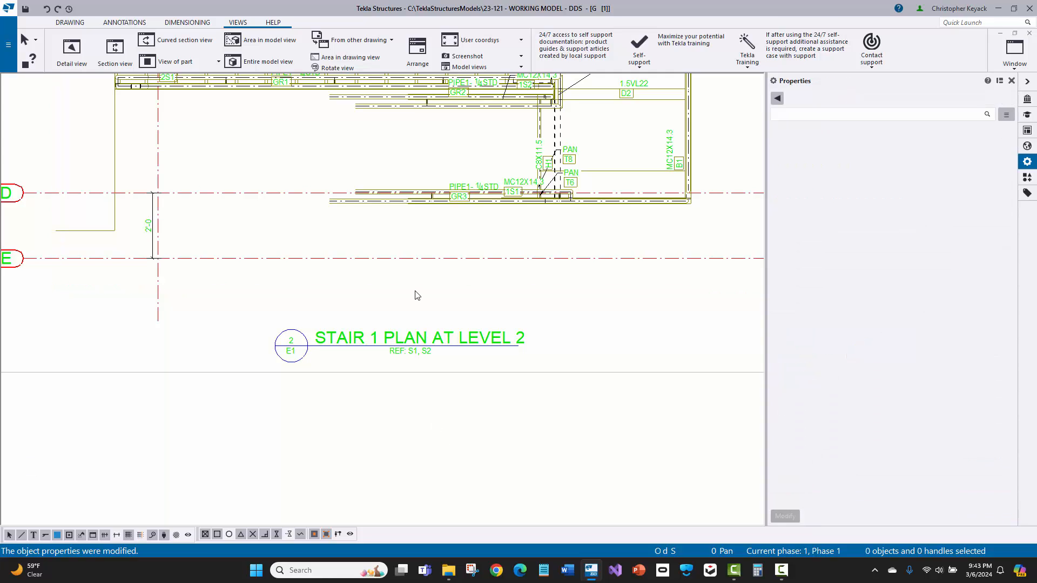
left_click(440, 344)
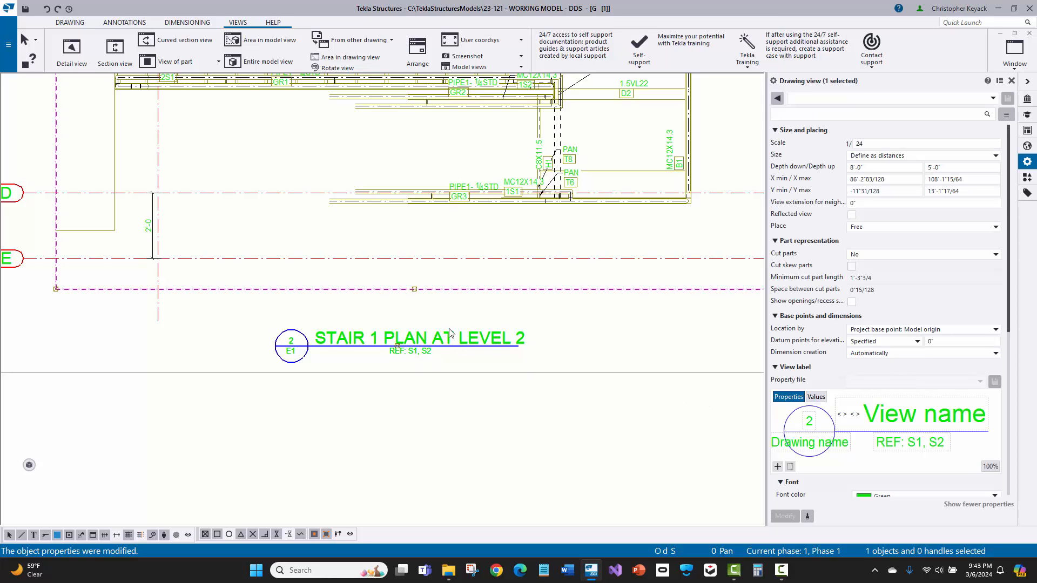
left_click(489, 405)
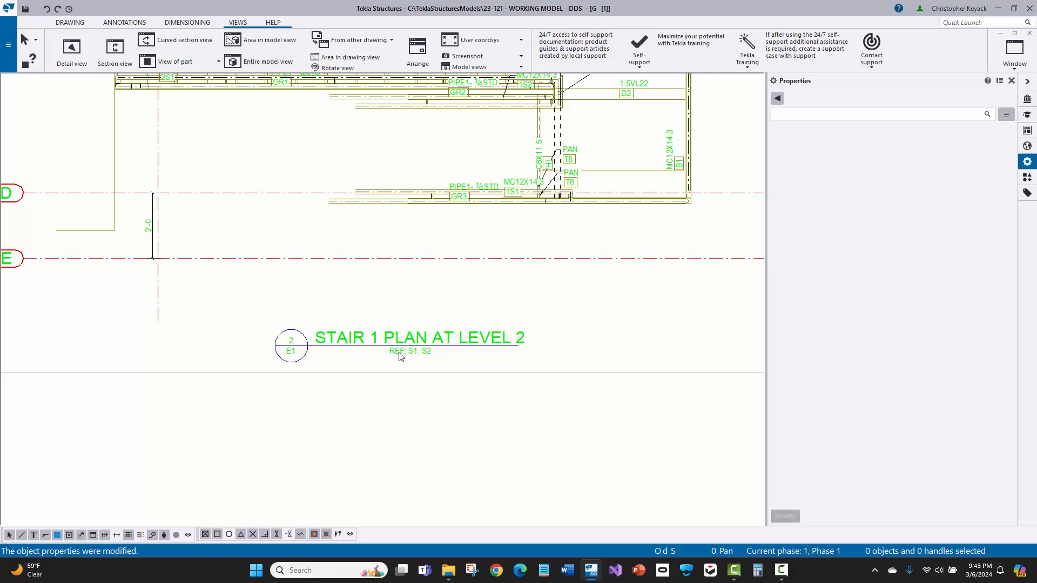
- Select the stair section view beside the two plans to examine its label and properties
scroll(503, 346, "down", 6)
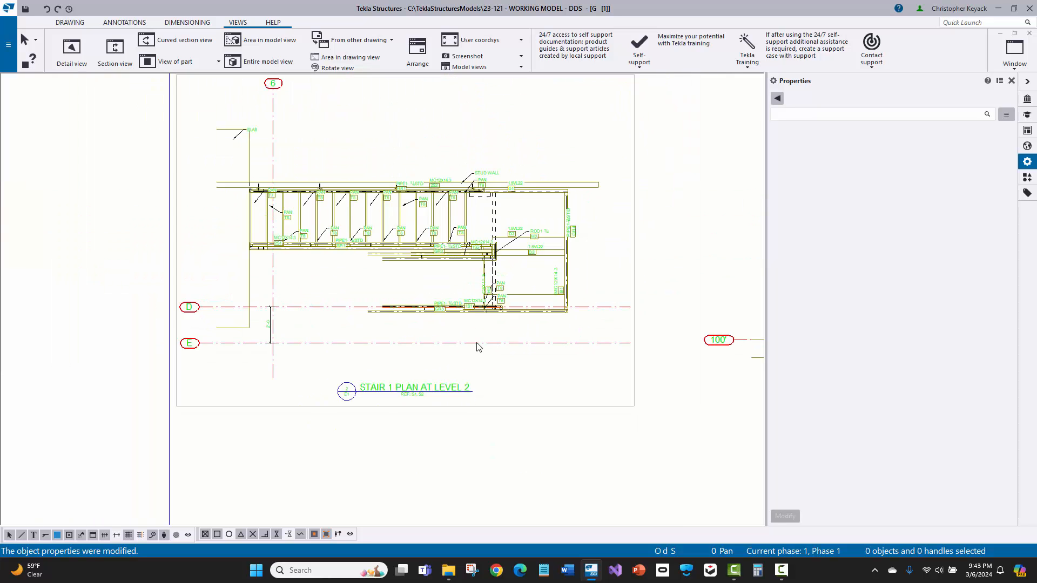
scroll(456, 346, "down", 1)
scroll(373, 293, "up", 2)
middle_click_drag(380, 285, 305, 195)
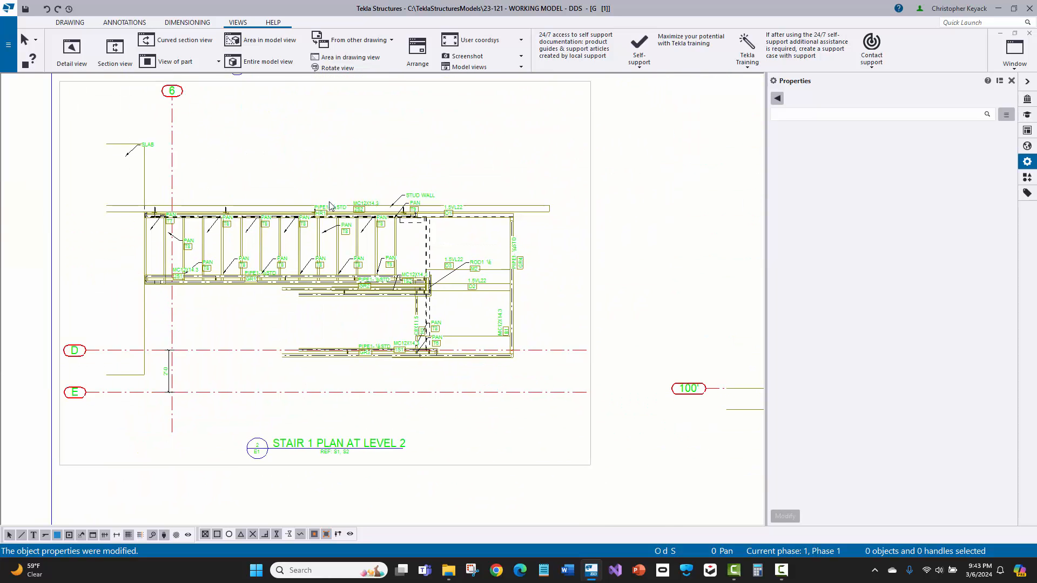
mouse_move(509, 253)
middle_mouse_down()
mouse_move(247, 294)
mouse_move(120, 293)
middle_mouse_up()
scroll(119, 293, "down", 1)
scroll(407, 361, "down", 1)
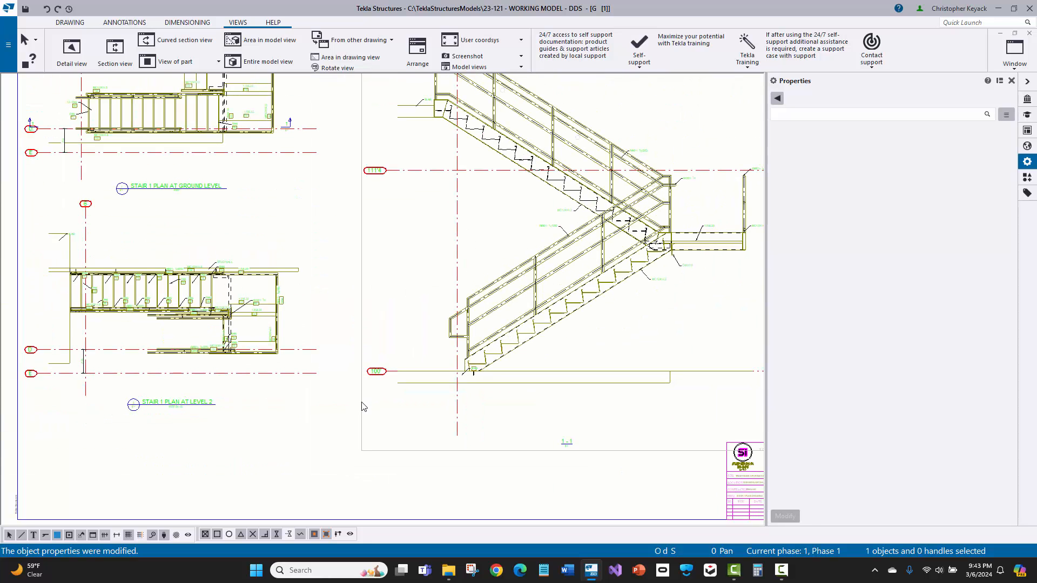
left_click(362, 407)
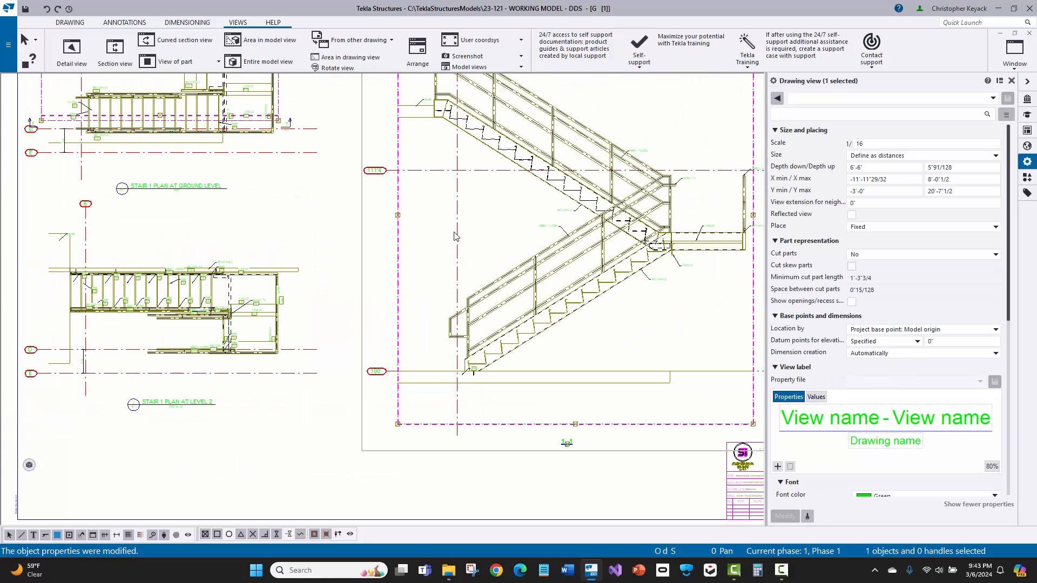
- Select the section mark on the Stair 1 Plan at Ground Level and move its left end clear of the grid D bubble
scroll(203, 318, "up", 3)
mouse_move(176, 127)
middle_mouse_down()
mouse_move(306, 333)
mouse_move(324, 429)
middle_mouse_up()
scroll(527, 211, "up", 2)
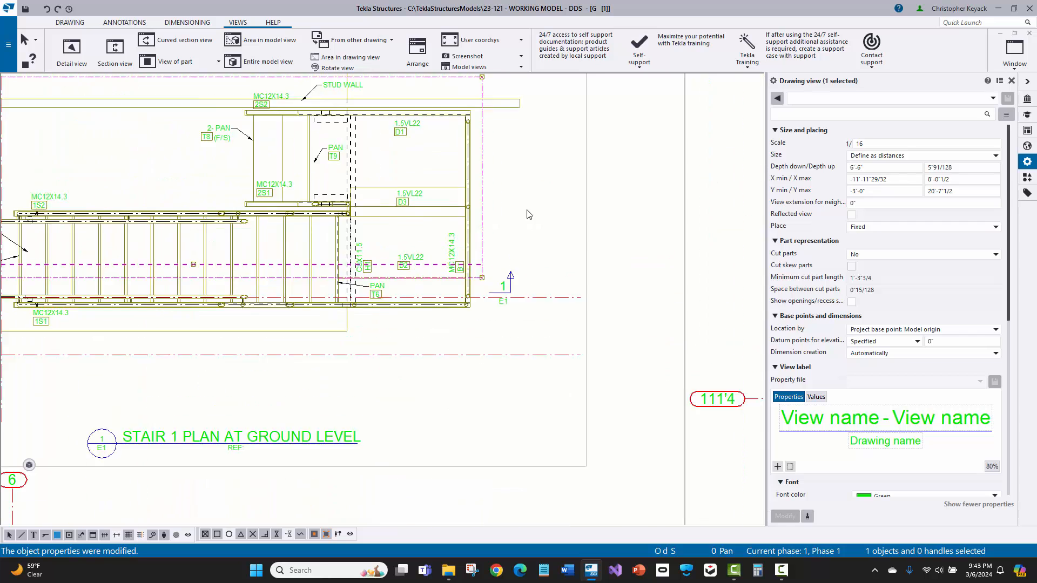
left_click(528, 214)
scroll(594, 252, "up", 1)
left_click(586, 247)
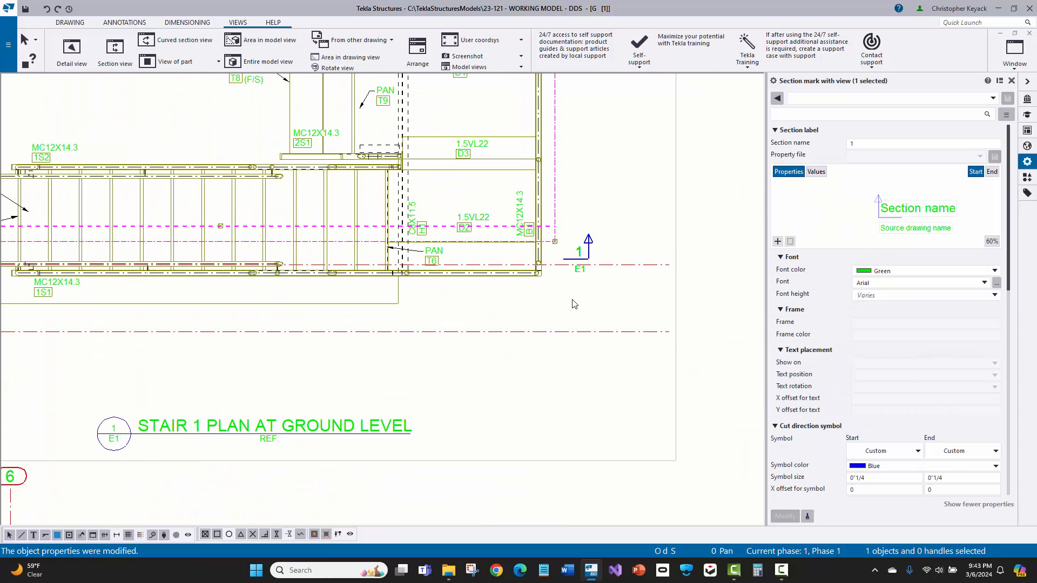
middle_click_drag(512, 307, 624, 309)
scroll(431, 290, "down", 2)
scroll(216, 266, "up", 2)
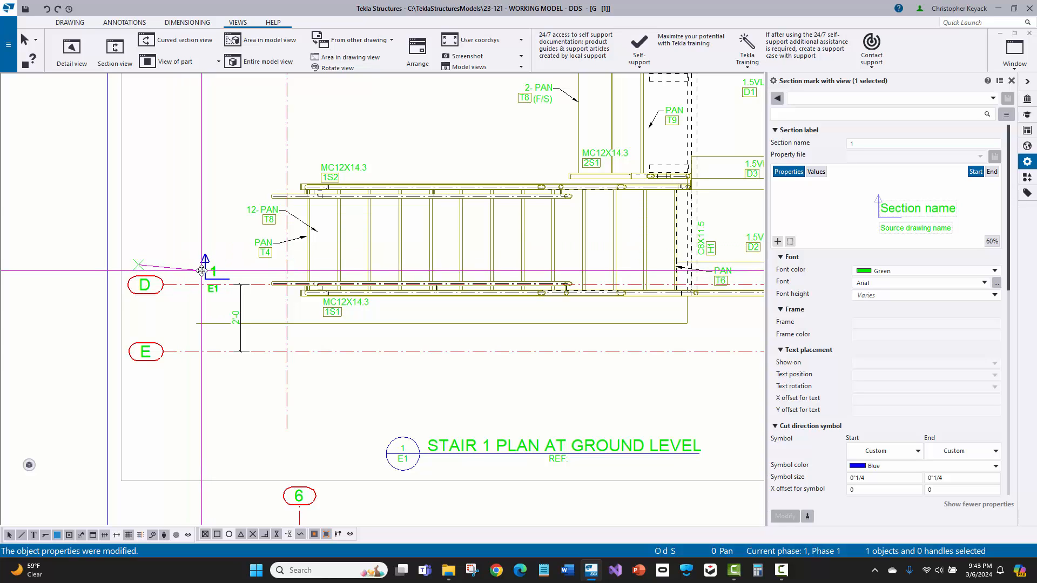
middle_click_drag(429, 295, 291, 292)
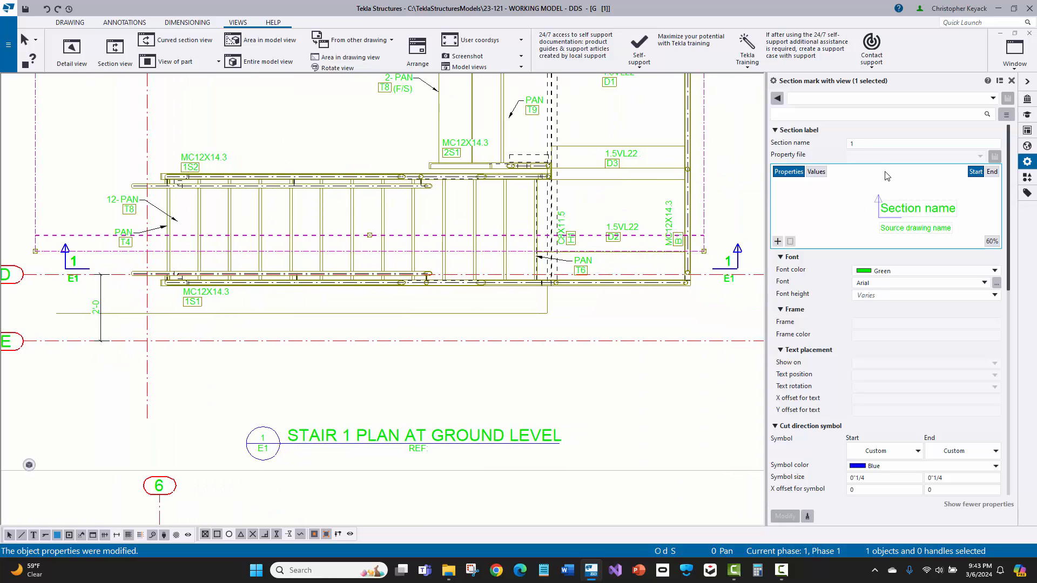
- Set the section name of the Ground Level plan's section mark to 2
double_click(861, 143)
type("2")
key("Return")
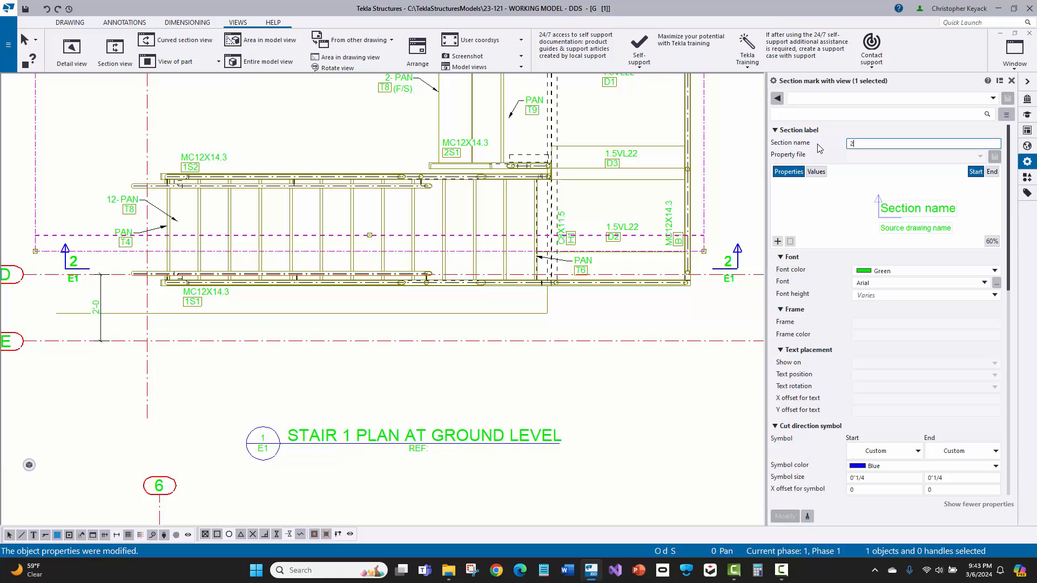
- Rename the Ground Level plan's section mark to 3
scroll(446, 341, "down", 3)
middle_click_drag(424, 339, 413, 270)
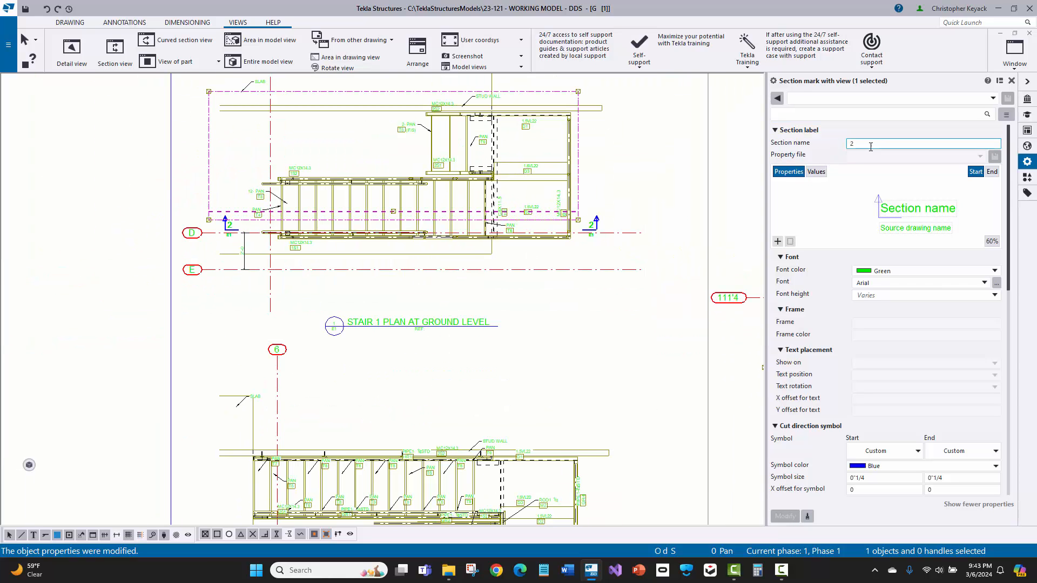
left_click_drag(869, 144, 832, 144)
type("3")
key("Return")
- Compare the label beneath the stair section view with the section mark on the Ground Level plan
scroll(462, 279, "down", 1)
middle_click_drag(362, 469, 356, 269)
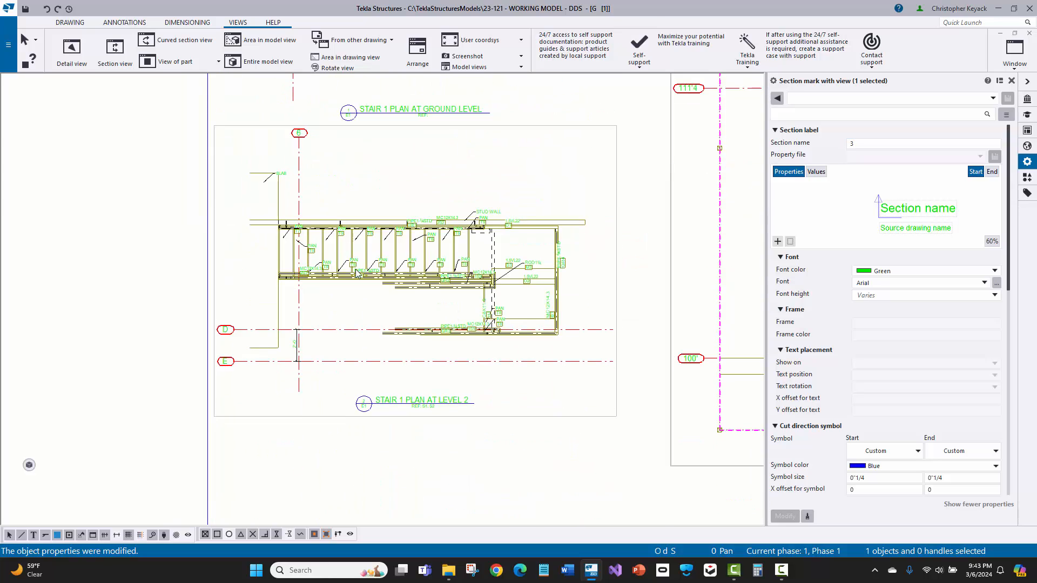
scroll(358, 404, "up", 2)
middle_click_drag(551, 412, 203, 340)
middle_click_drag(647, 366, 442, 368)
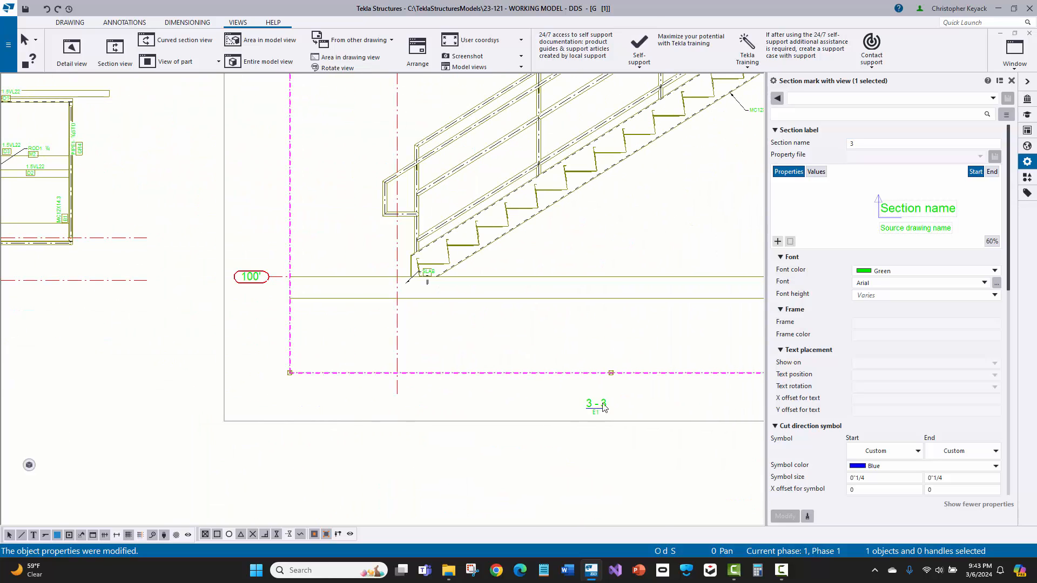
scroll(523, 409, "down", 3)
middle_click_drag(241, 158, 351, 312)
scroll(397, 250, "up", 4)
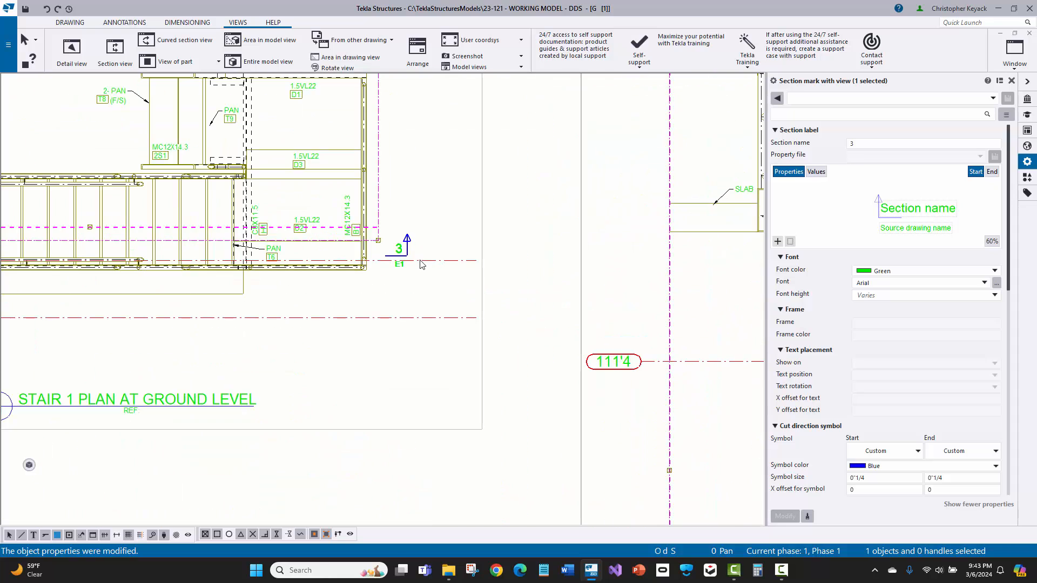
- Try 1 as the section mark's name on the Ground Level plan and restore it to 3
left_click(886, 143)
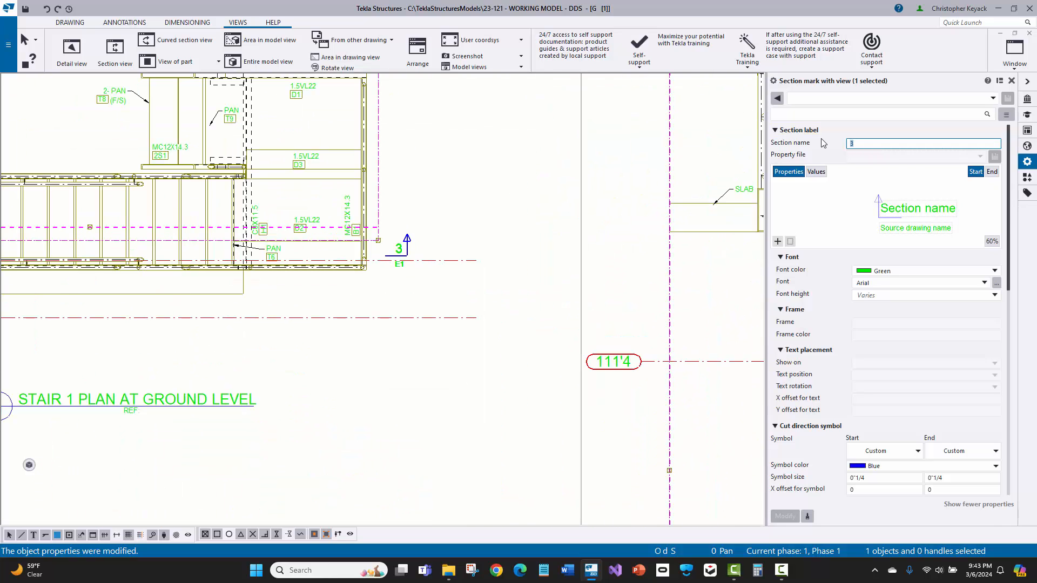
type("1")
key("Return")
type("3")
key("Return")
- Compare the Ground Level and Level 2 plans and the section view for where section 3 is referenced
middle_click_drag(420, 211, 486, 130)
scroll(486, 129, "down", 2)
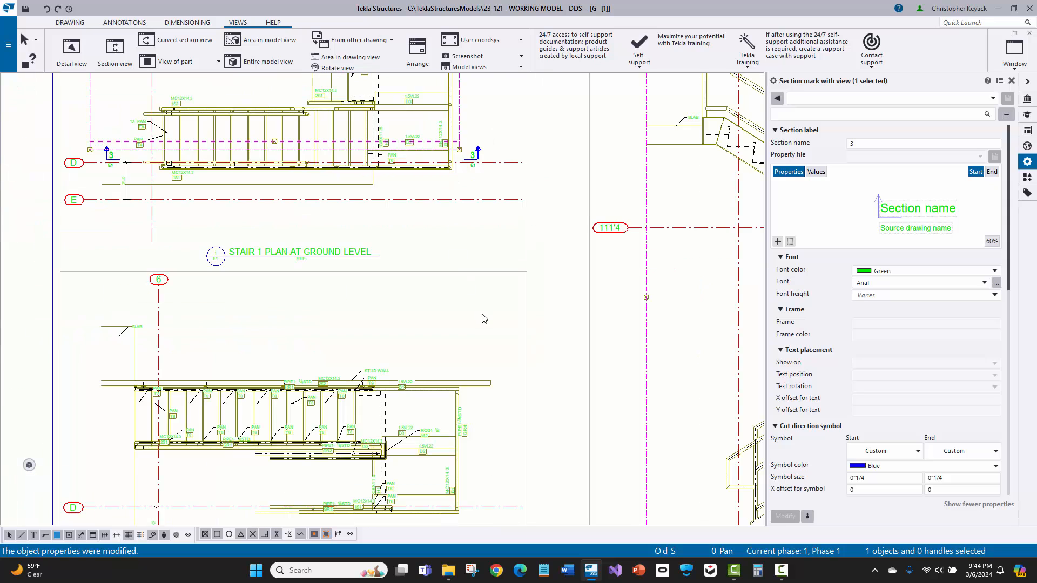
left_click(479, 311)
mouse_move(417, 311)
middle_mouse_down()
mouse_move(413, 263)
mouse_move(377, 305)
middle_mouse_up()
scroll(415, 263, "down", 2)
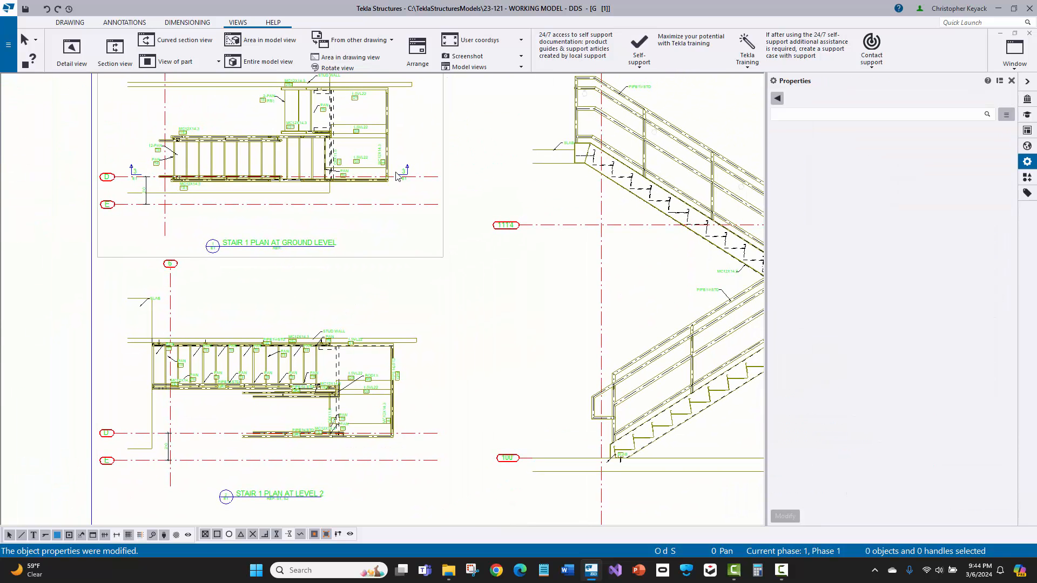
scroll(399, 179, "up", 2)
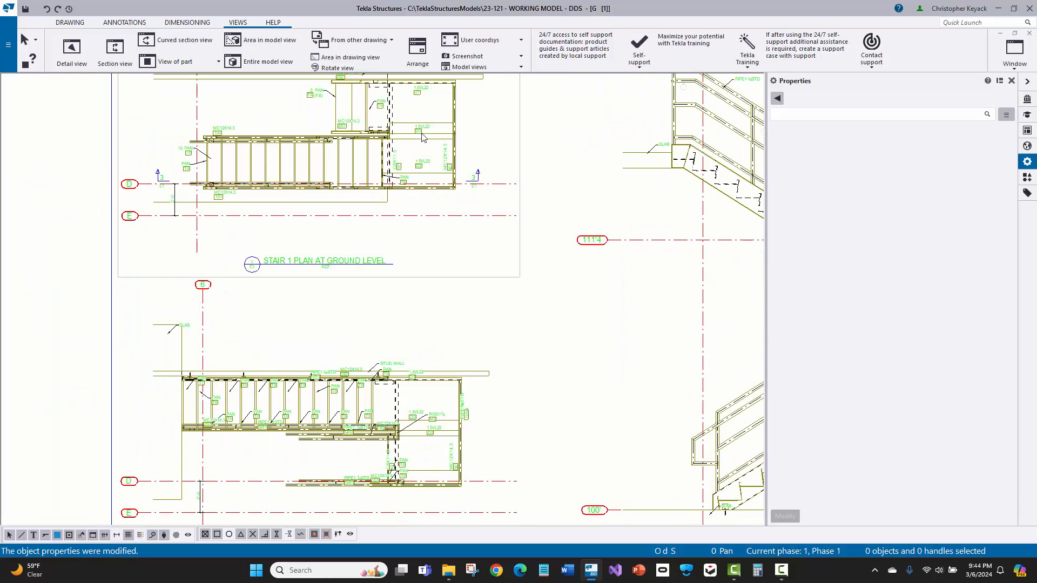
middle_click_drag(421, 134, 424, 150)
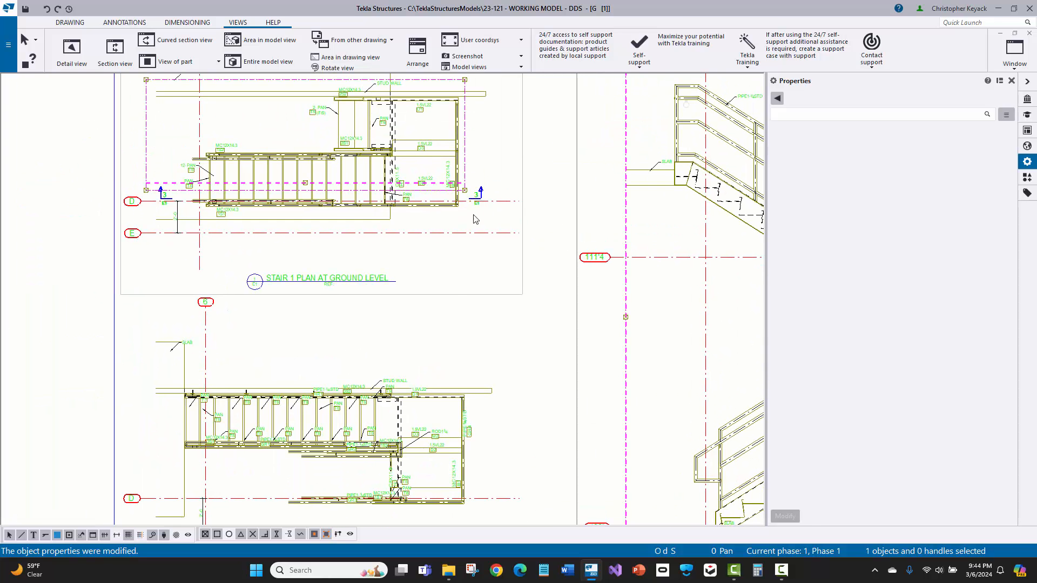
scroll(539, 286, "down", 2)
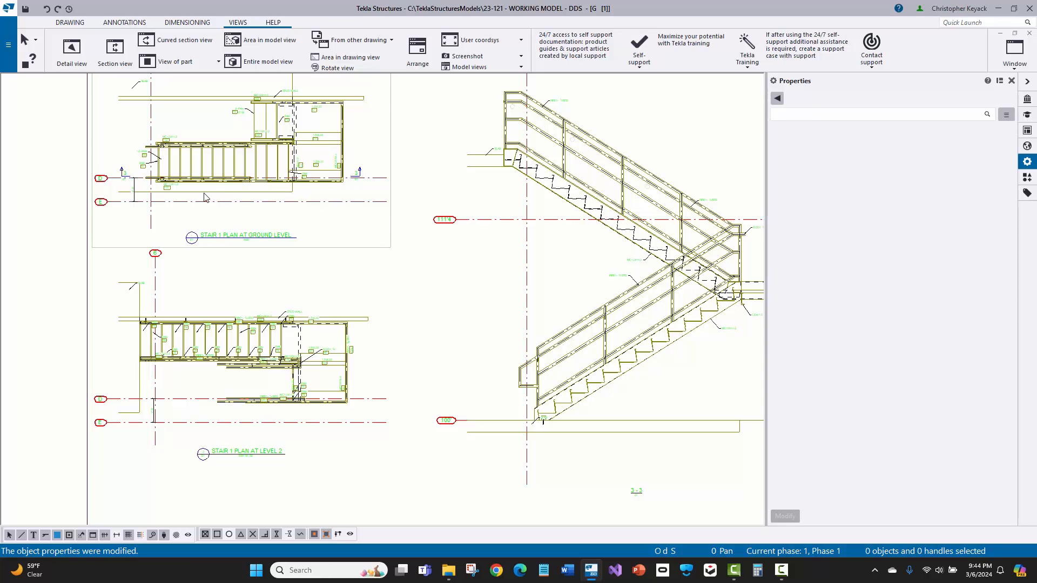
scroll(205, 198, "up", 2)
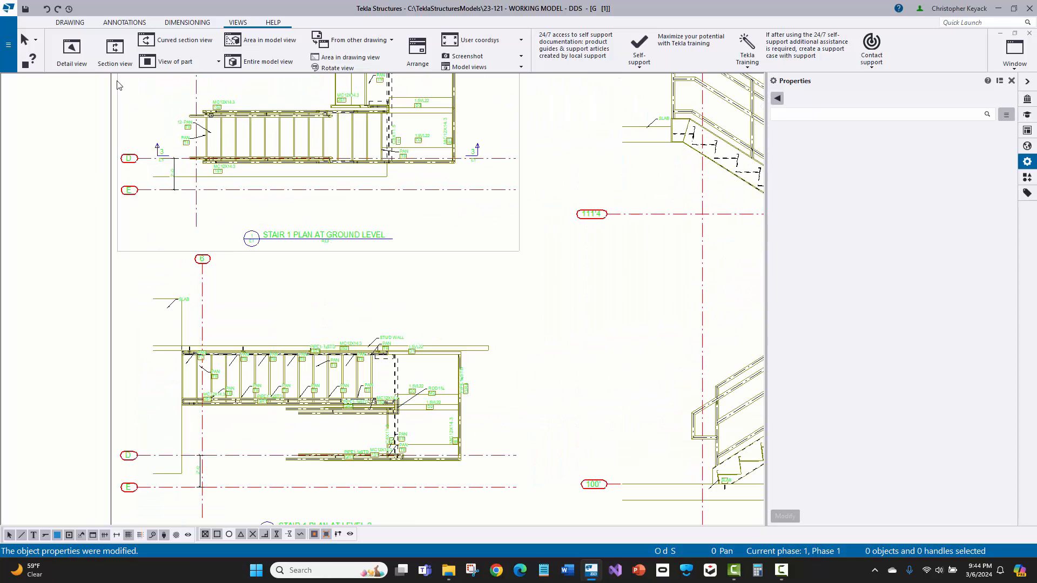
- Add section mark 3 horizontally across the Stair 1 Plan at Level 2, above grid line D and looking toward the stud wall
left_click(119, 22)
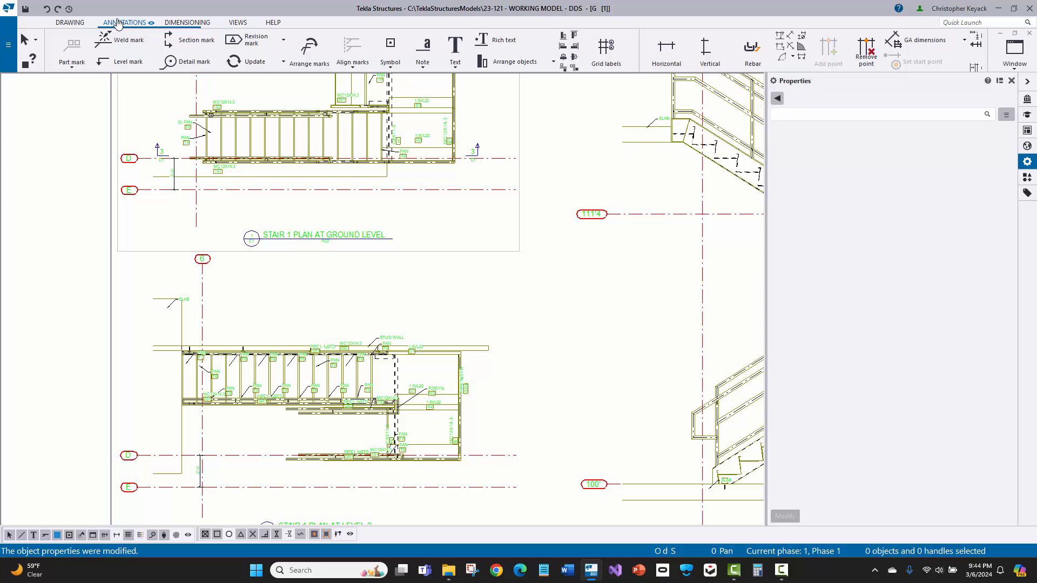
left_click(196, 45)
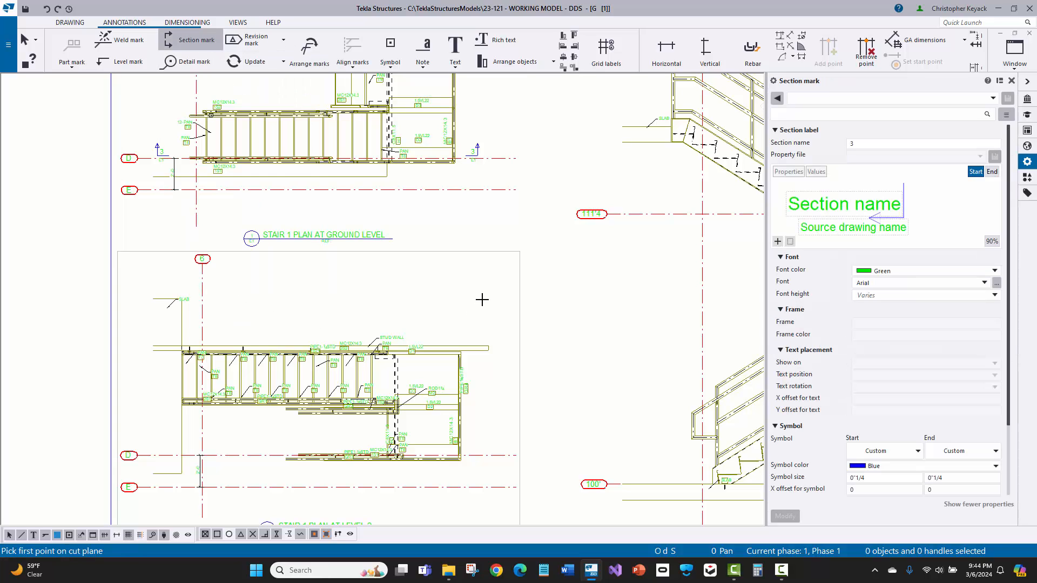
middle_click_drag(465, 294, 492, 208)
scroll(229, 358, "up", 2)
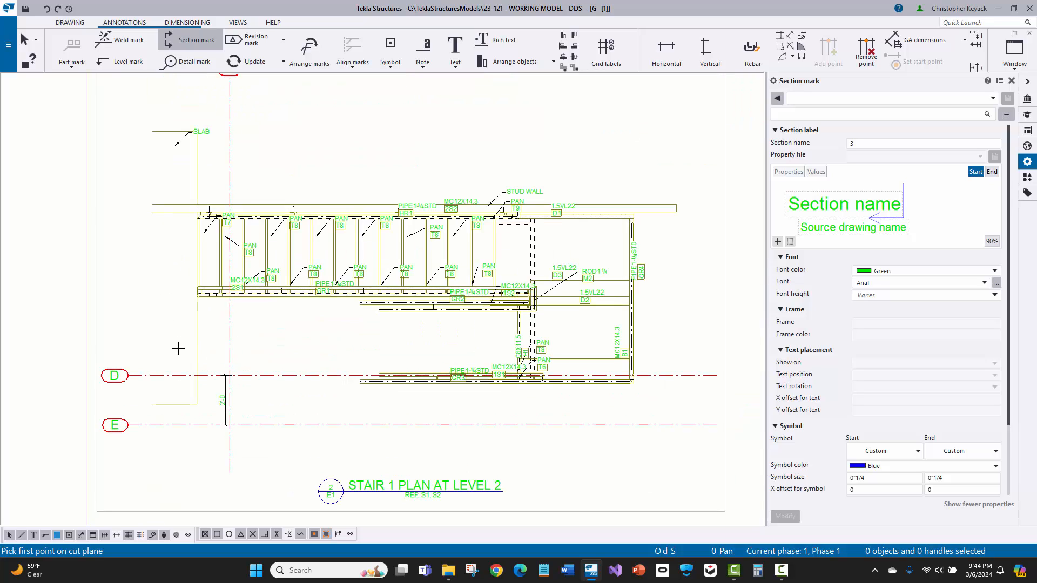
left_click(178, 332)
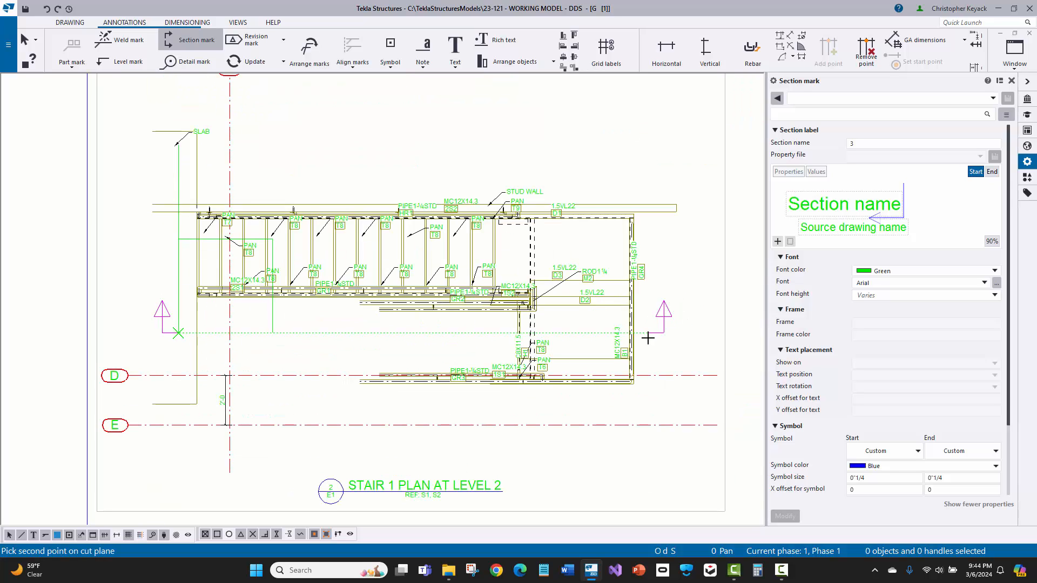
left_click(651, 332)
left_click(667, 294)
right_click(665, 292)
left_click(685, 301)
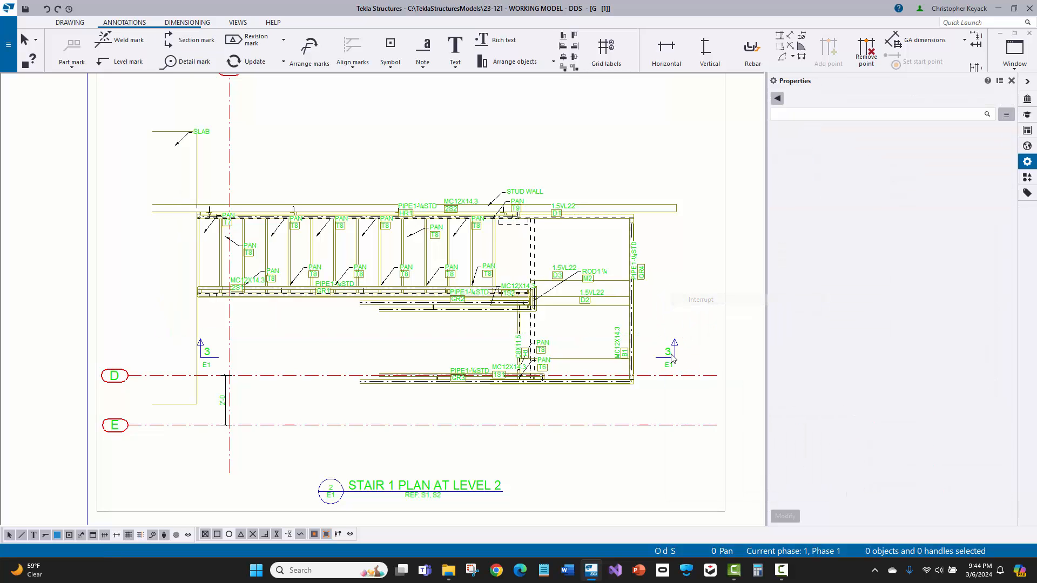
- Select the Level 2 plan's new section mark and compare it with the mark on the Ground Level plan
left_click(673, 356)
middle_click_drag(592, 268, 512, 339)
scroll(529, 313, "down", 2)
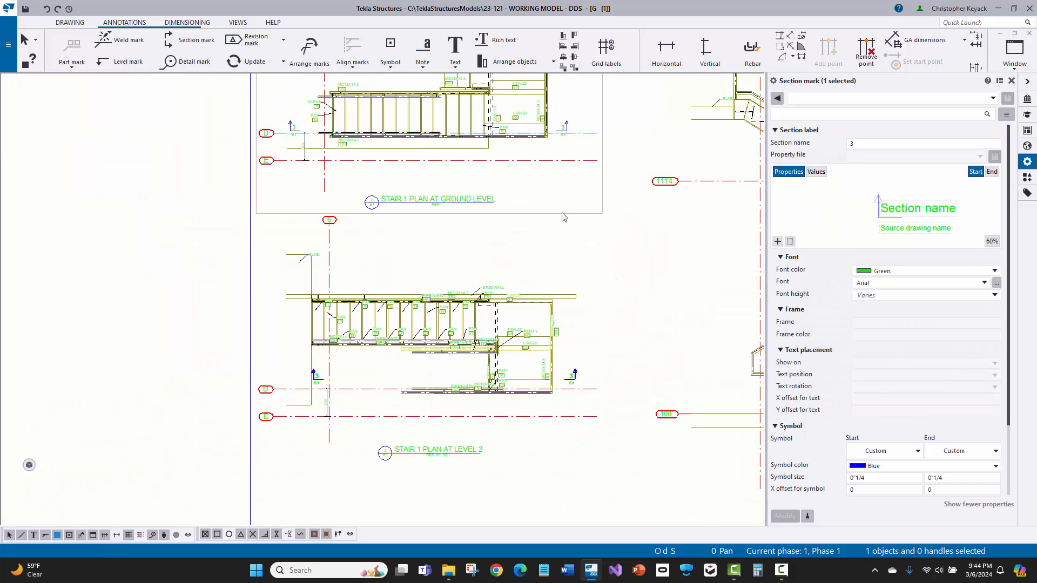
scroll(556, 147, "up", 2)
scroll(544, 202, "down", 3)
middle_click_drag(573, 356, 467, 345)
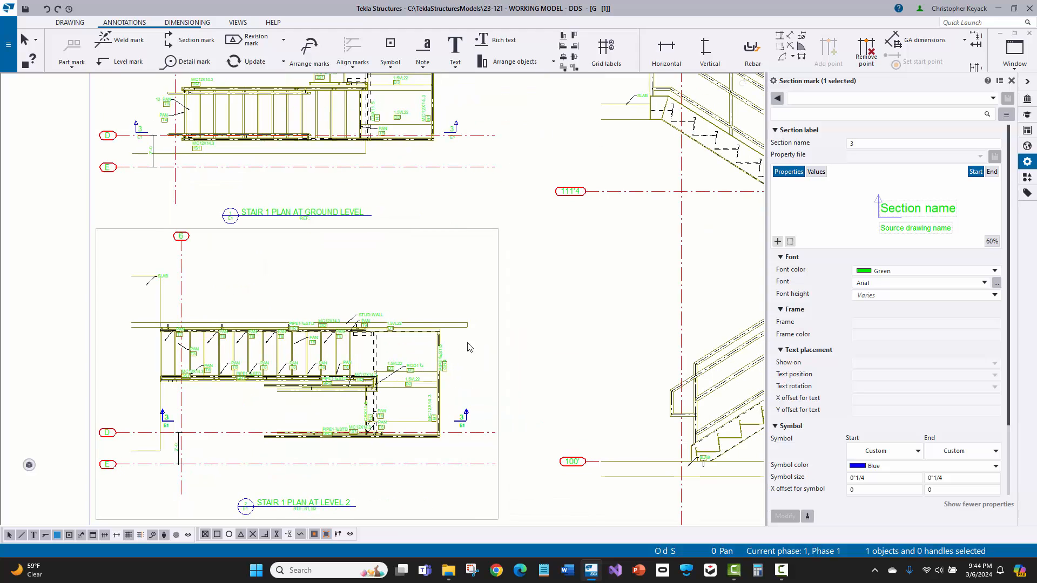
- Deselect the section mark and review the overall sheet layout of both stair plans and the stair section
middle_click_drag(510, 318, 424, 317)
scroll(426, 319, "down", 1)
middle_click_drag(599, 277, 535, 306)
scroll(518, 311, "down", 2)
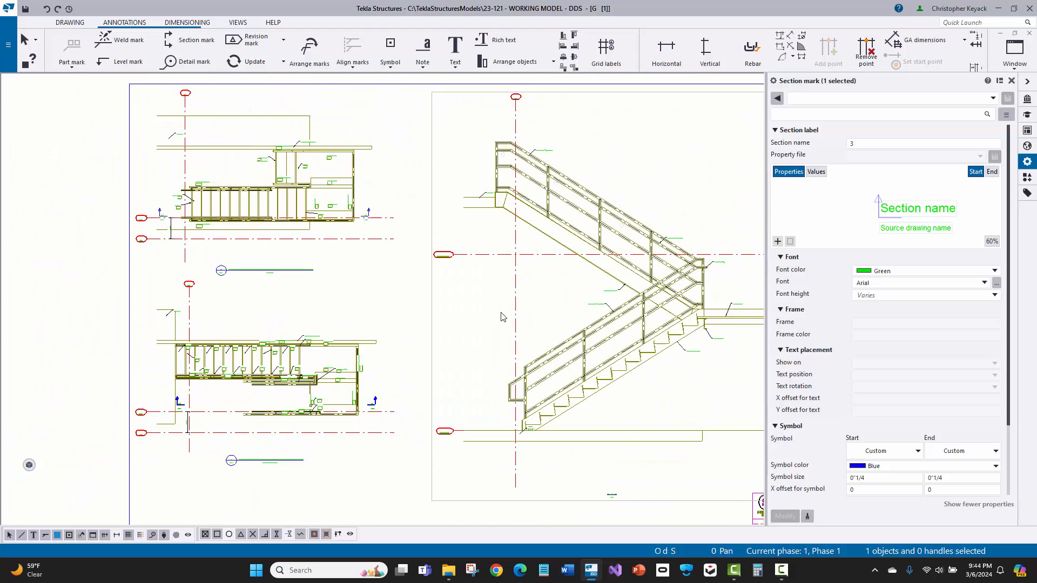
left_click(387, 307)
middle_click_drag(446, 354, 394, 334)
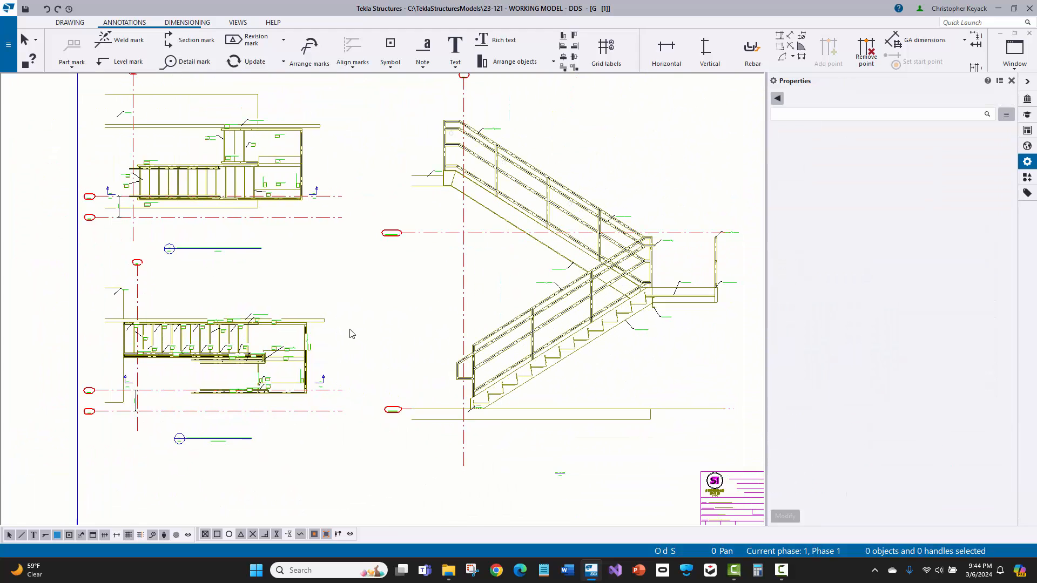
scroll(377, 273, "down", 2)
middle_click_drag(392, 290, 419, 286)
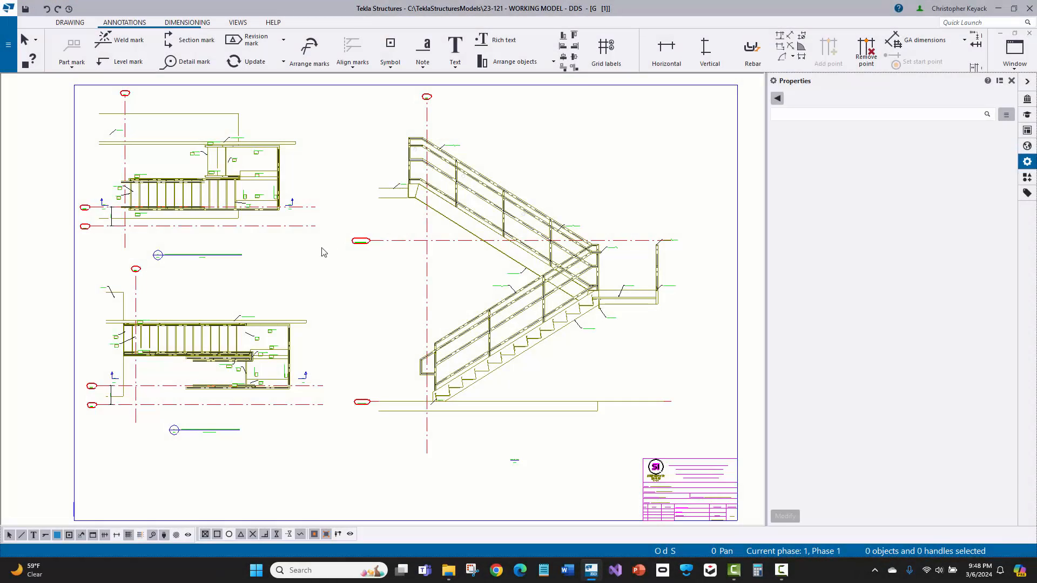
- Align the Stair 1 Plan at Level 2 view vertically with the Ground Level plan, using grid line 6 in both views as reference
scroll(72, 286, "up", 1)
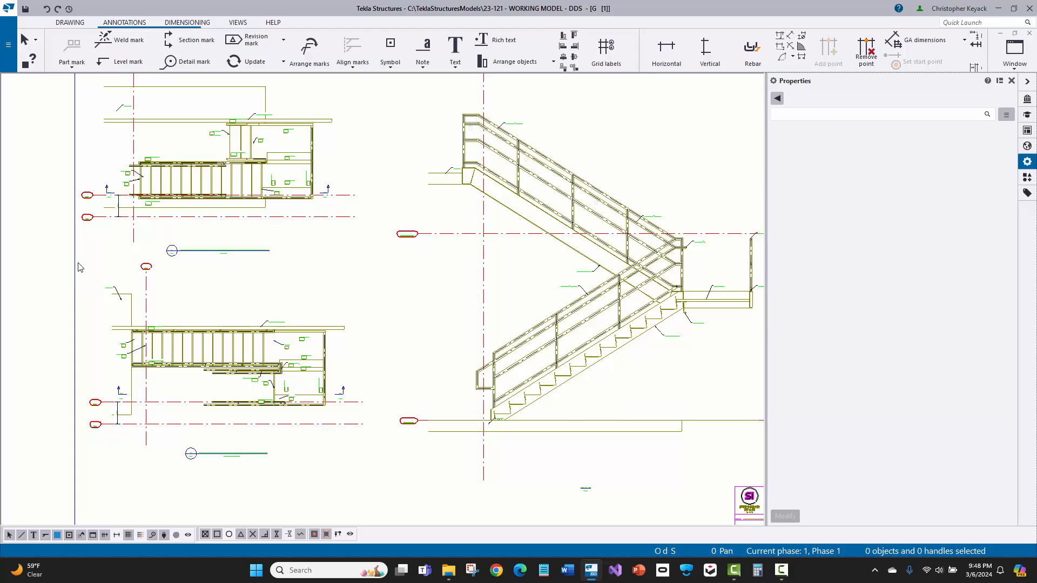
scroll(81, 265, "up", 1)
scroll(147, 313, "up", 1)
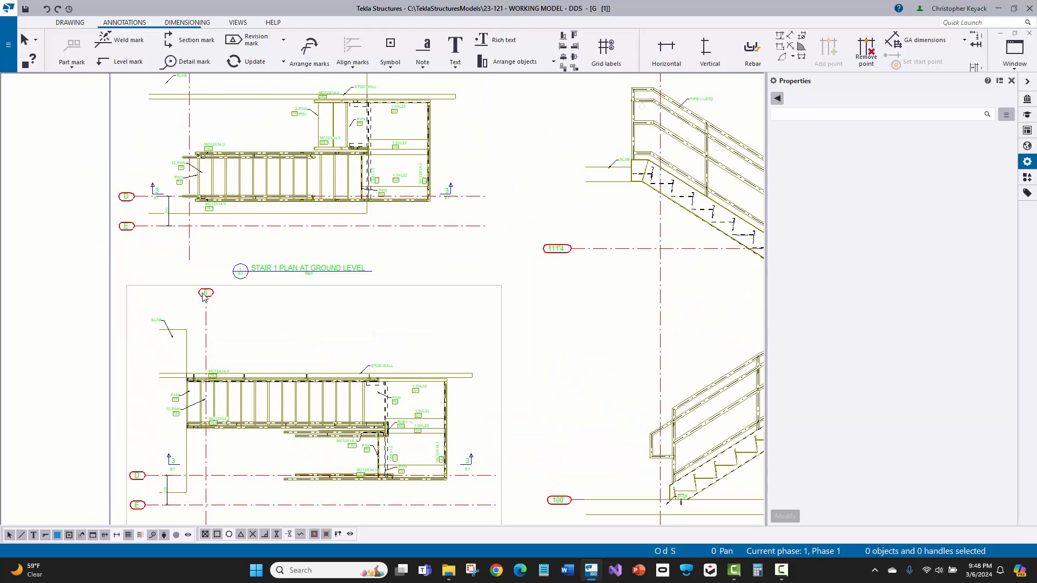
middle_click_drag(115, 252, 159, 378)
scroll(232, 149, "up", 2)
scroll(230, 167, "down", 2)
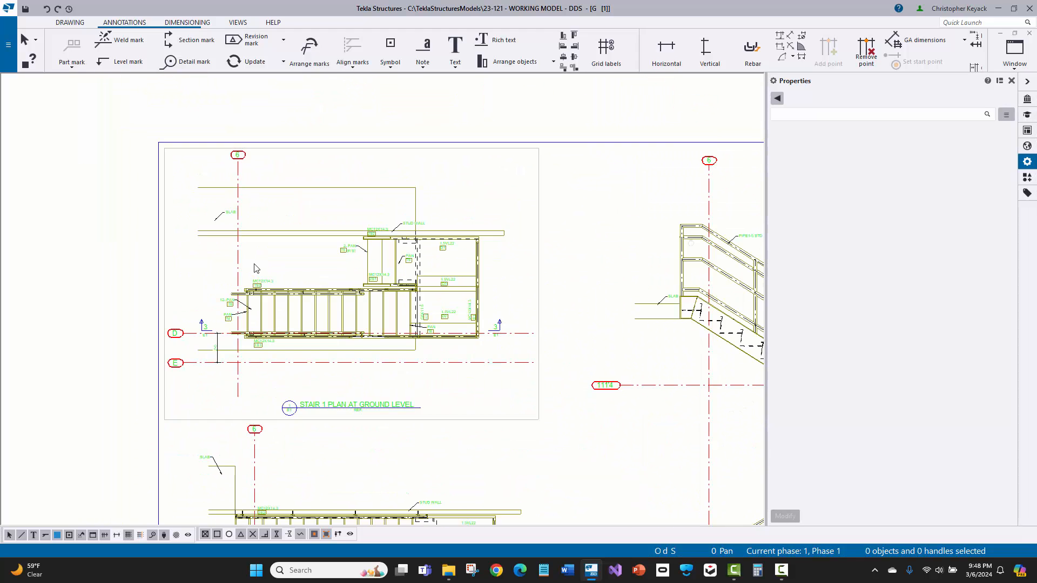
middle_click_drag(342, 422, 351, 345)
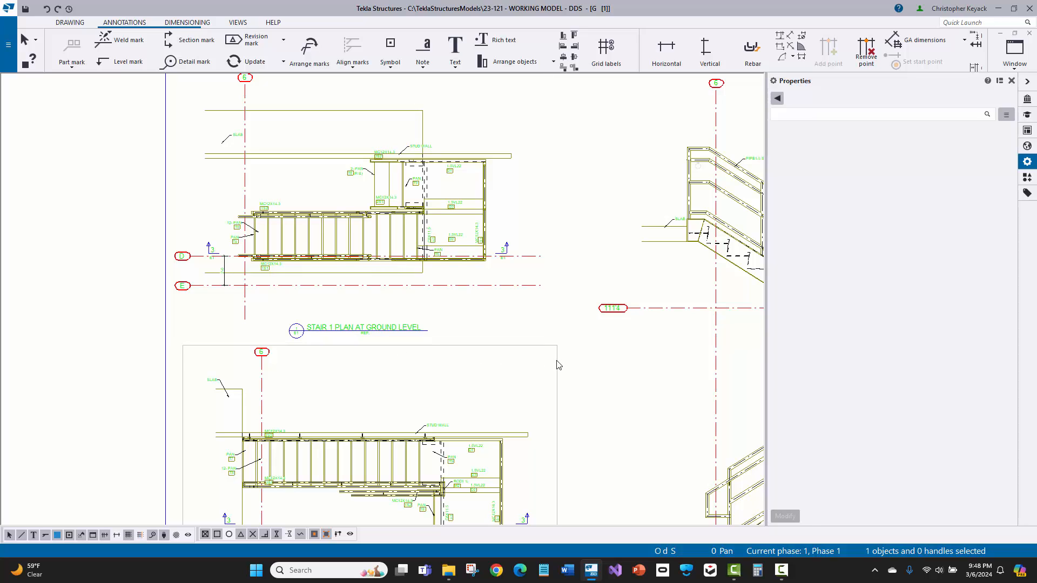
left_click(558, 365)
right_click(557, 360)
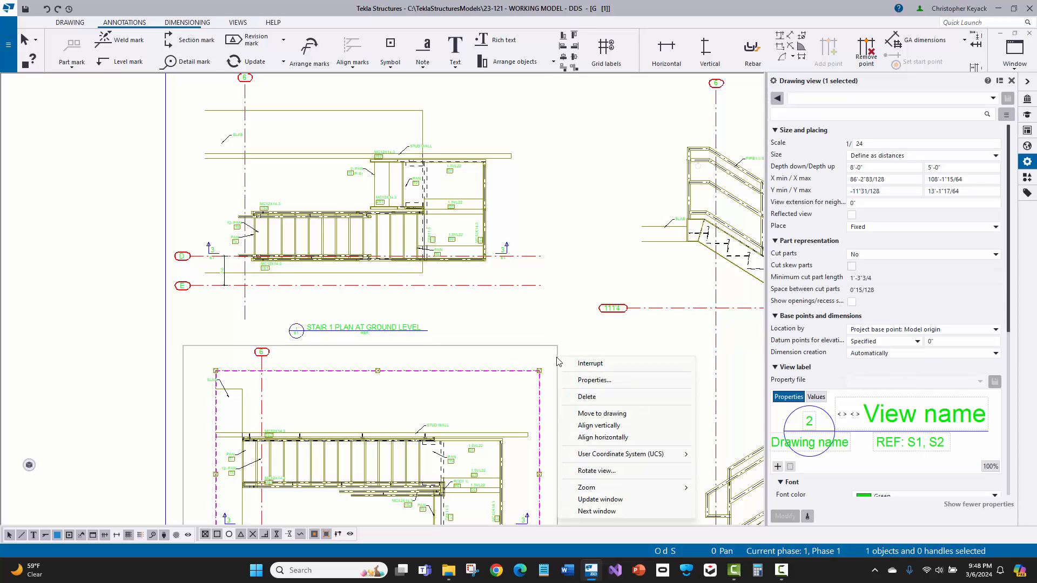
left_click(596, 426)
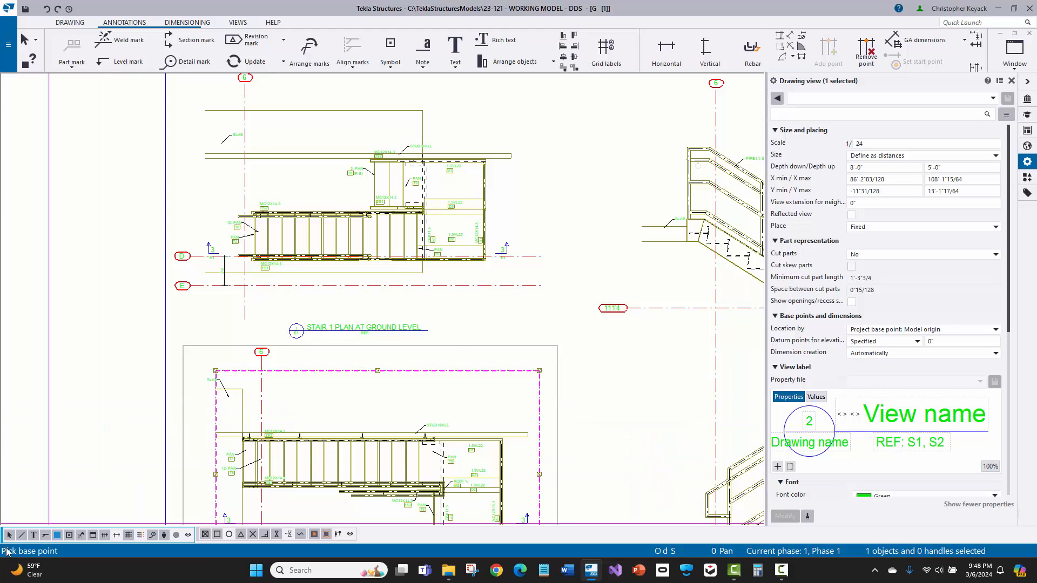
left_click(261, 395)
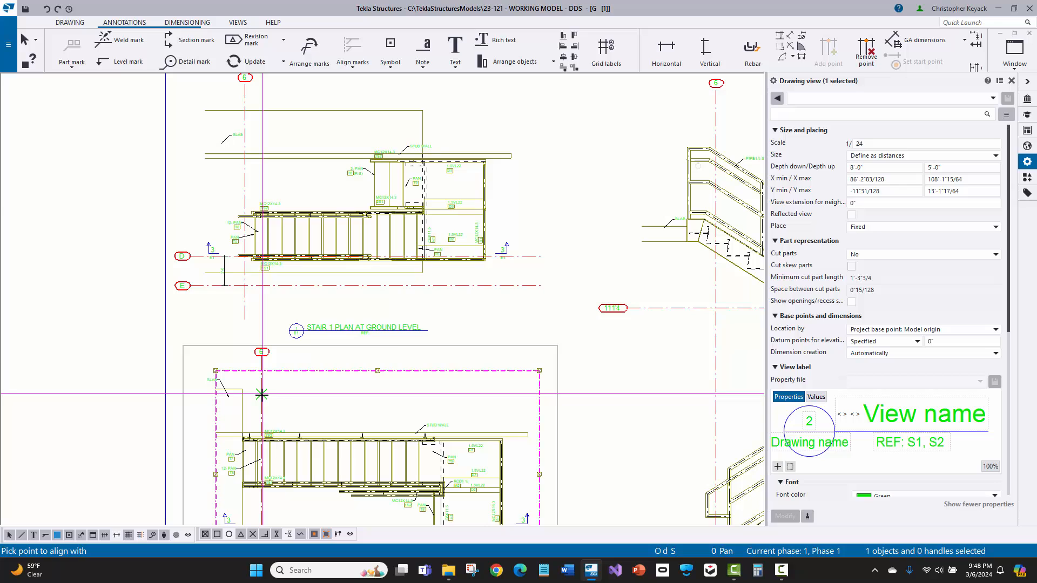
left_click(246, 96)
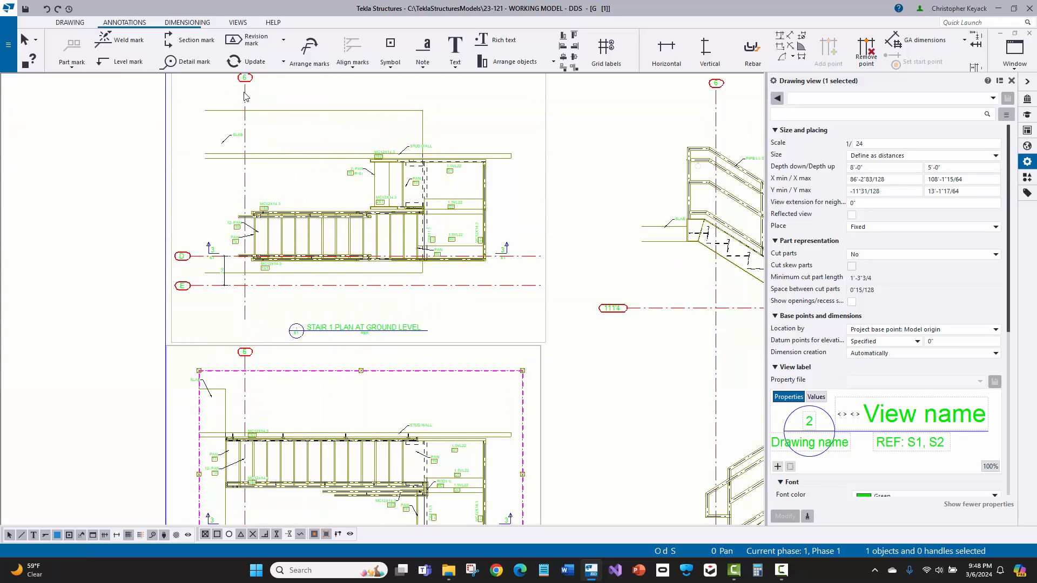
left_click(95, 289)
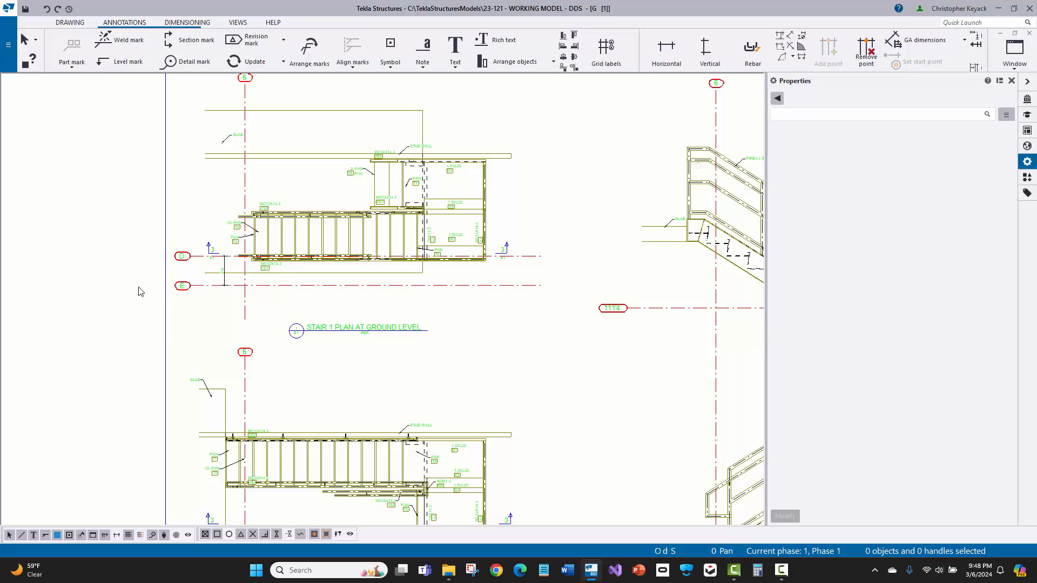
- Start a detail view for the stair base in the section, load the standard detail mark properties and name the detail 1
middle_click_drag(140, 291, 150, 225)
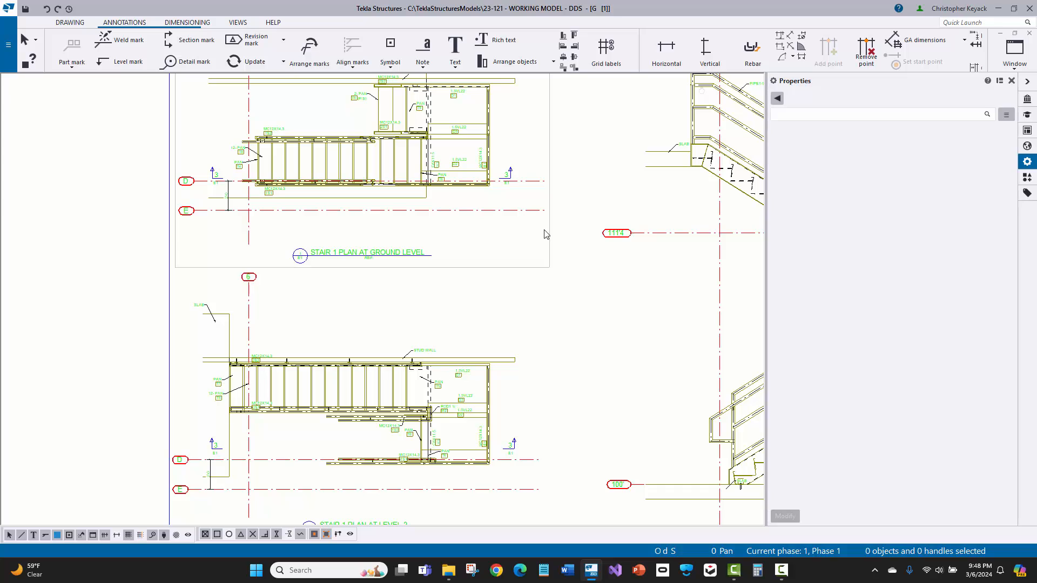
scroll(574, 306, "down", 2)
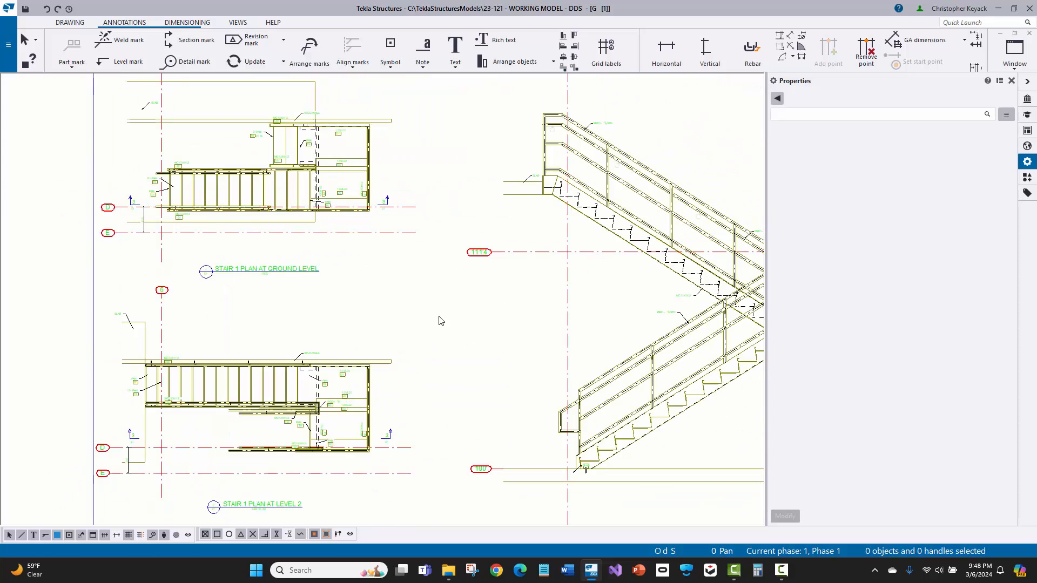
scroll(440, 308, "down", 2)
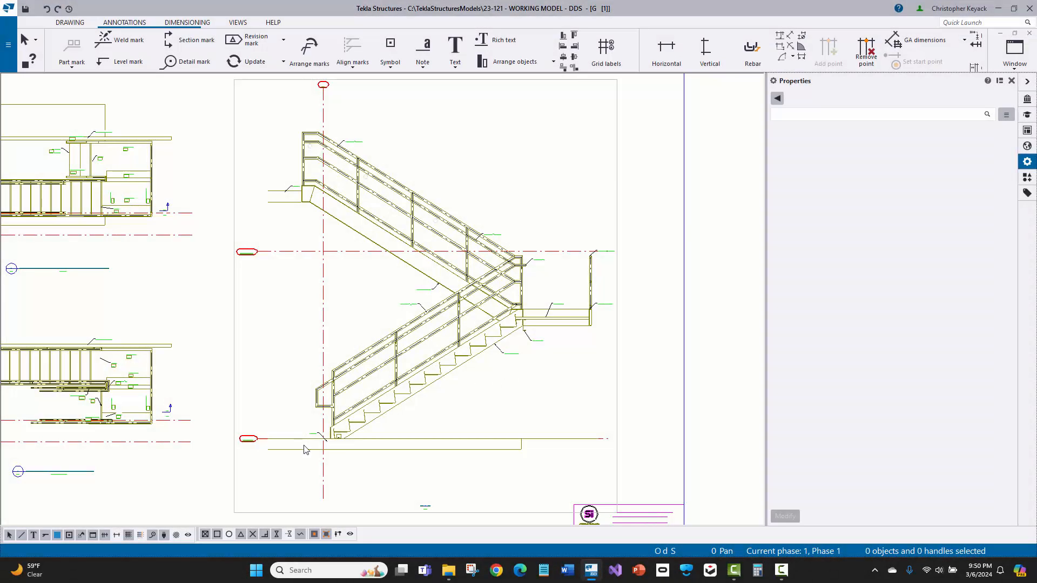
scroll(305, 450, "up", 6)
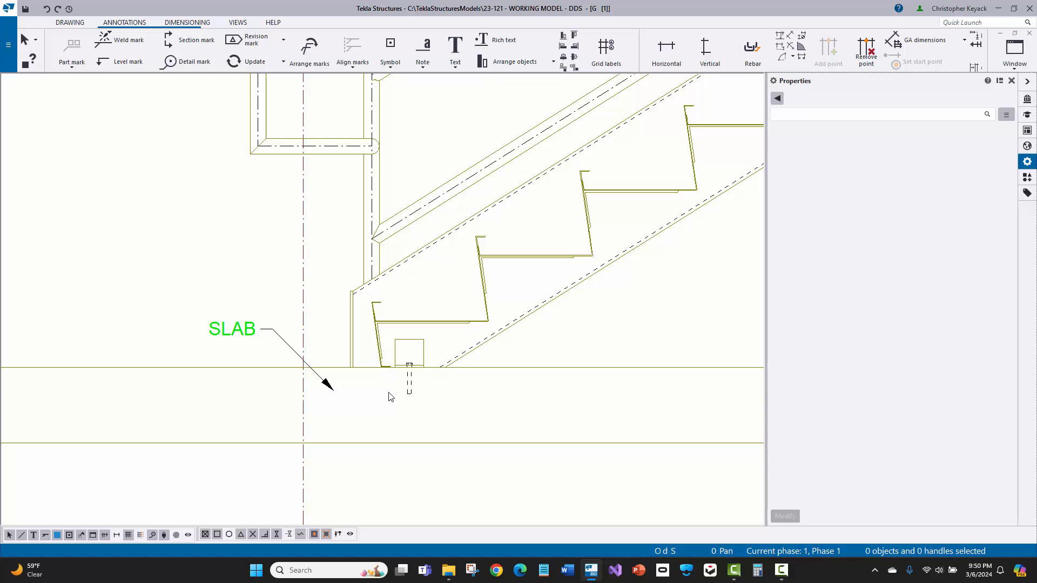
left_click(237, 23)
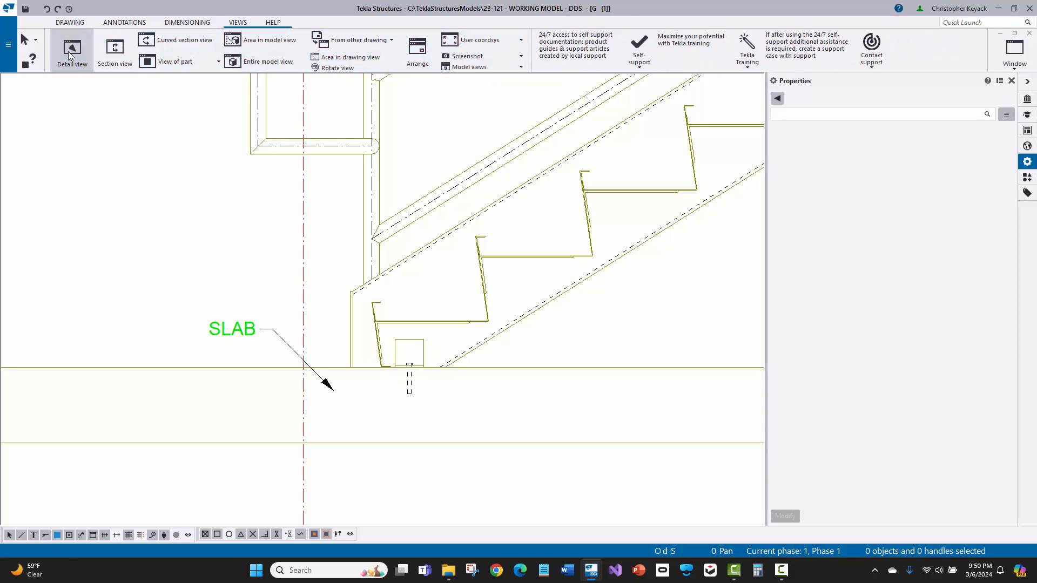
left_click(69, 57)
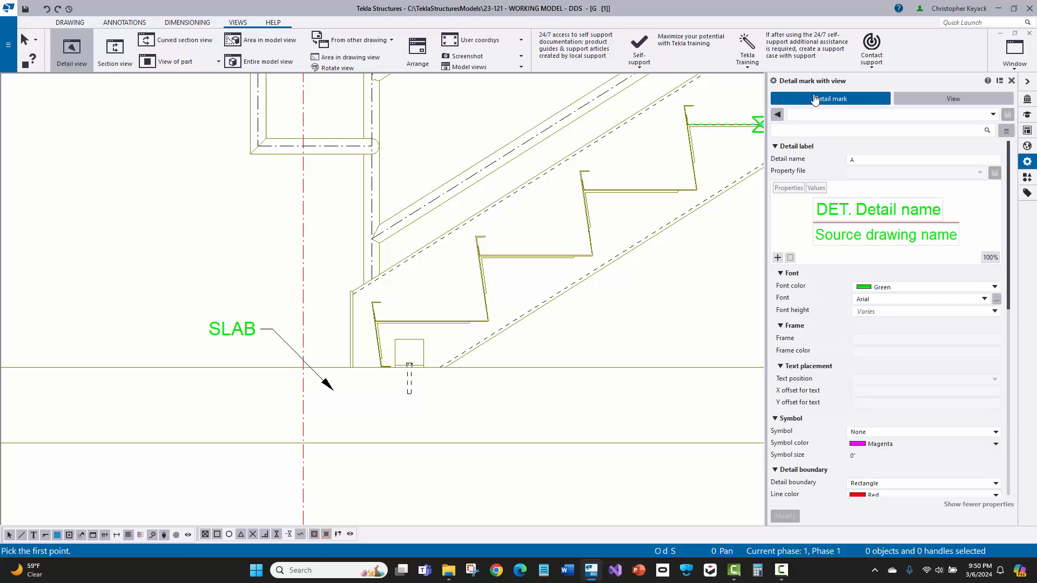
left_click(825, 116)
left_click(818, 128)
double_click(871, 160)
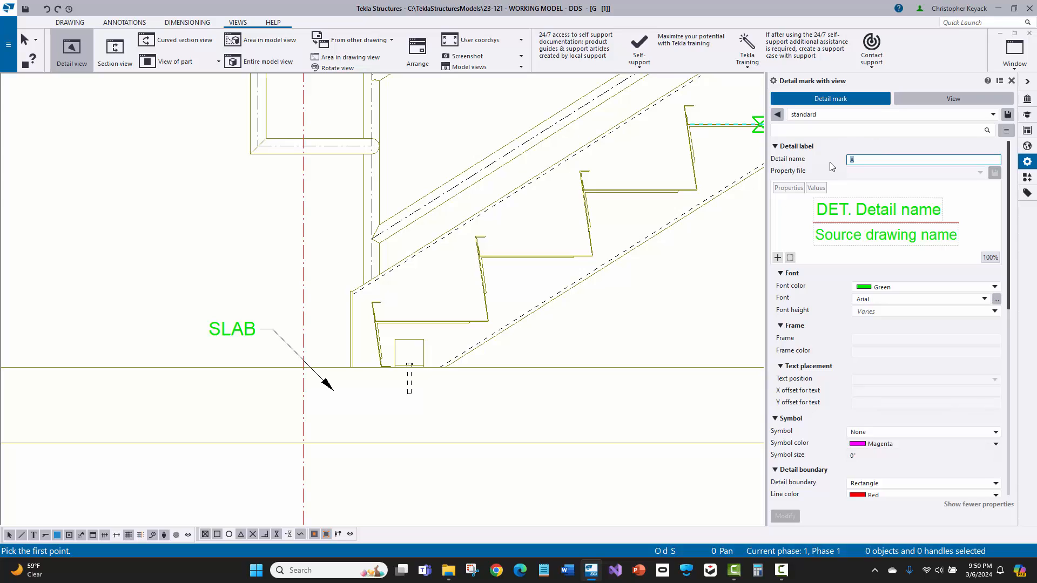
type("1")
- Load the +SI_E_Detail view properties for the detail and check its scale and view label settings
left_click(928, 101)
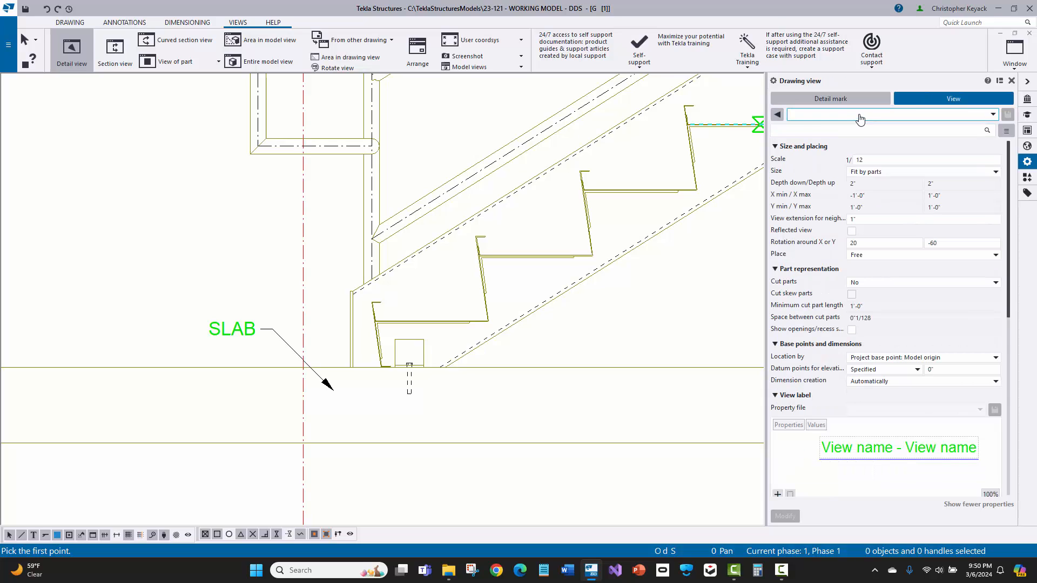
left_click(860, 115)
left_click(830, 134)
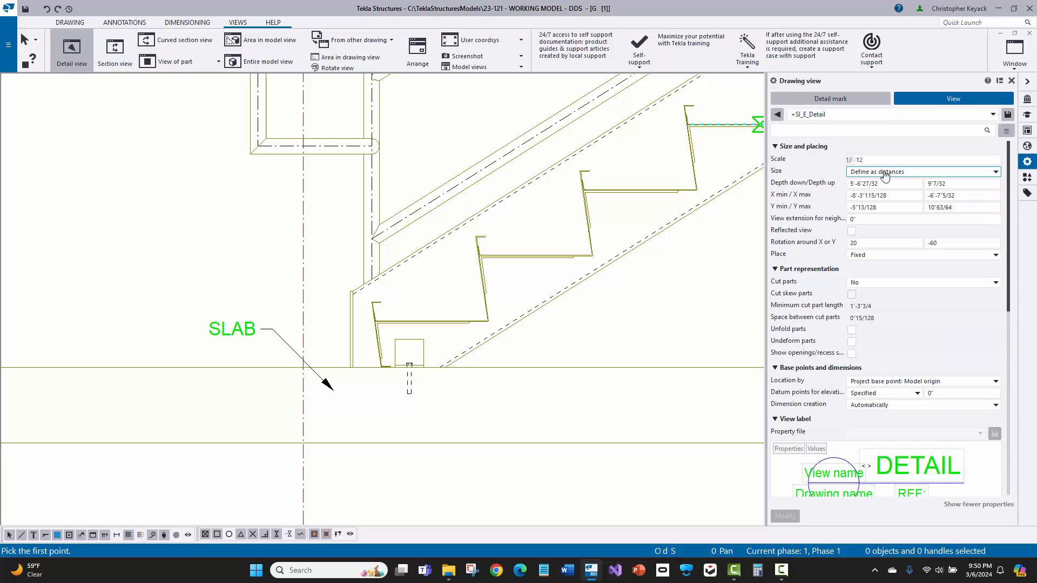
left_click_drag(869, 159, 844, 163)
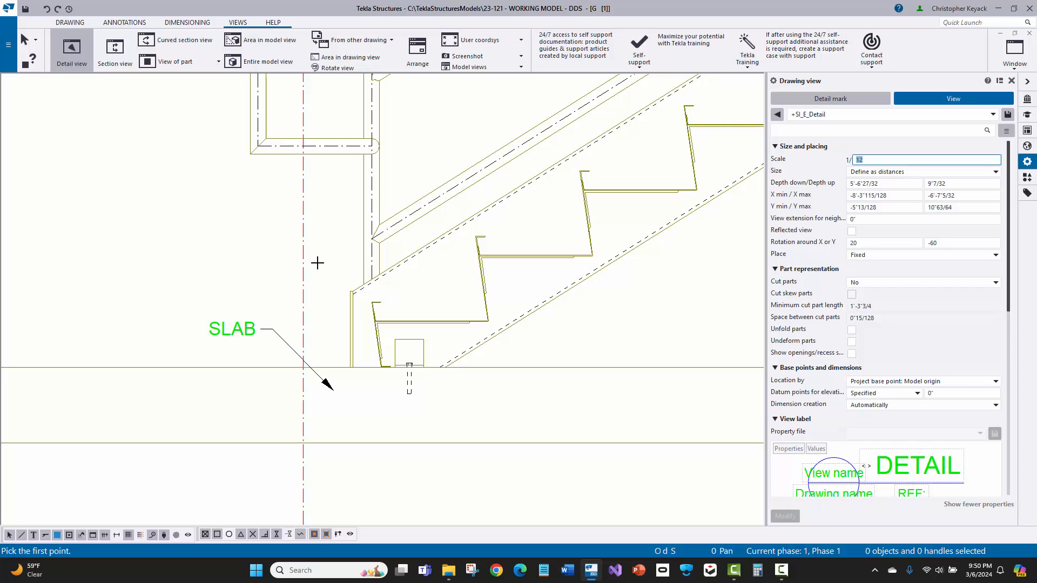
scroll(906, 406, "down", 3)
left_click(905, 409)
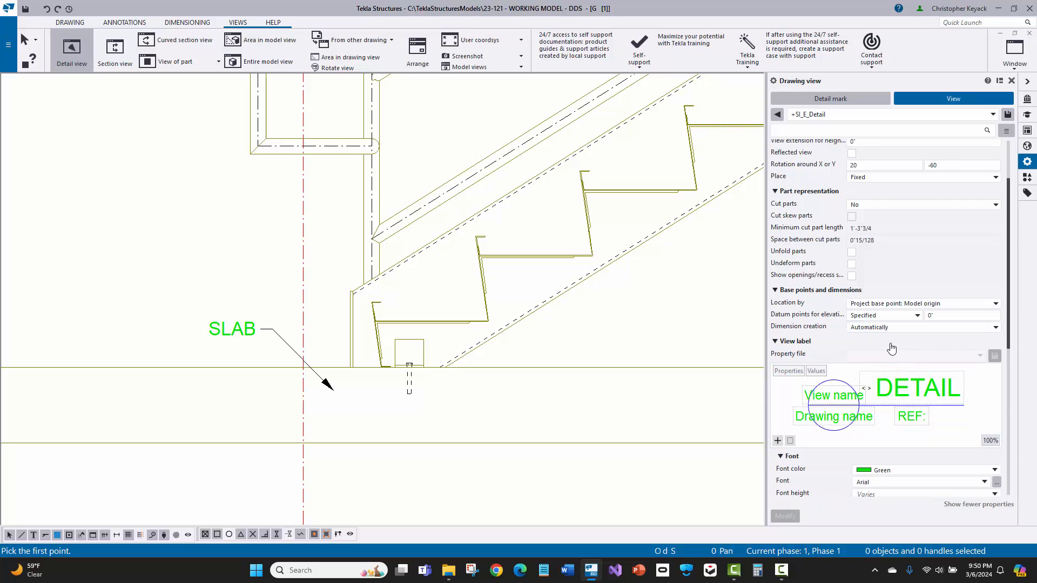
scroll(899, 350, "down", 3)
scroll(922, 335, "up", 2)
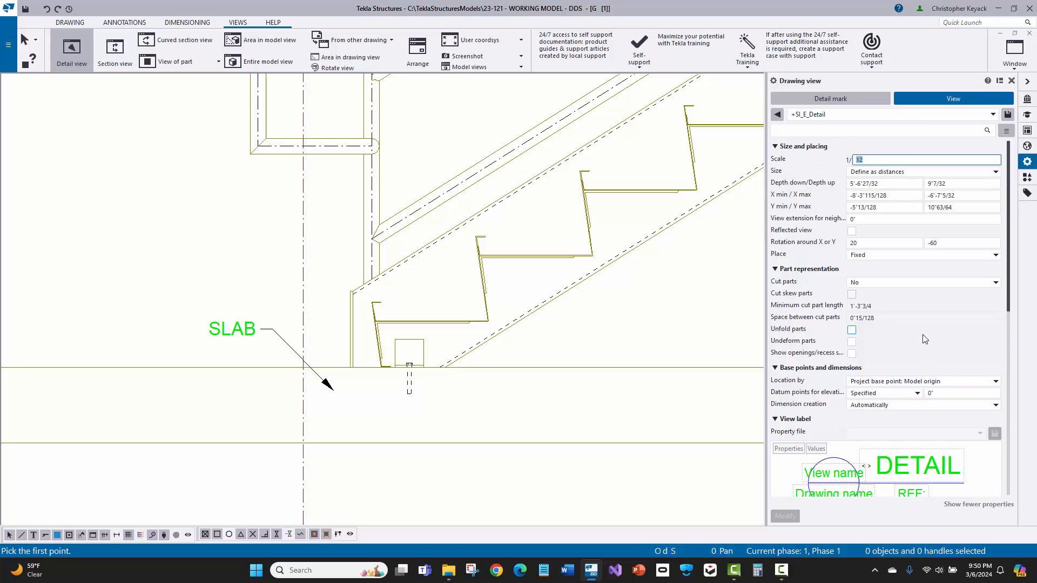
scroll(923, 334, "down", 5)
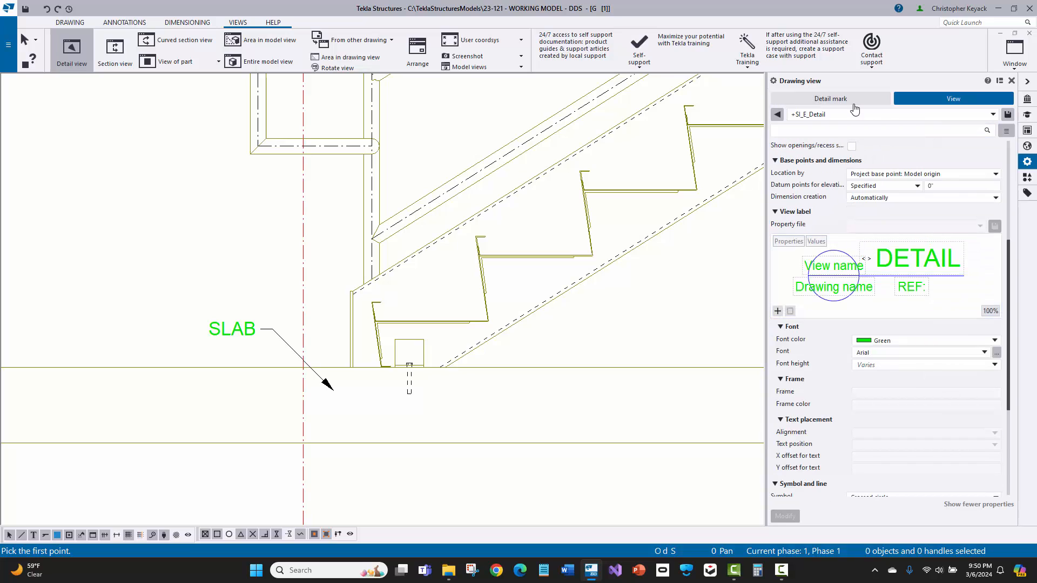
- Check the boundary shape and line type options in the detail mark's properties
left_click(830, 98)
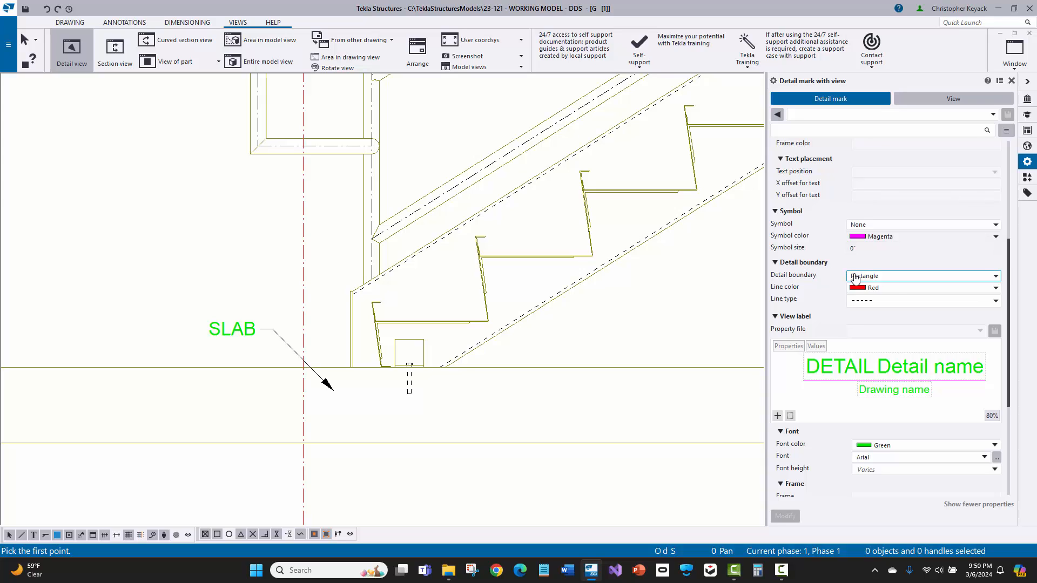
left_click(895, 281)
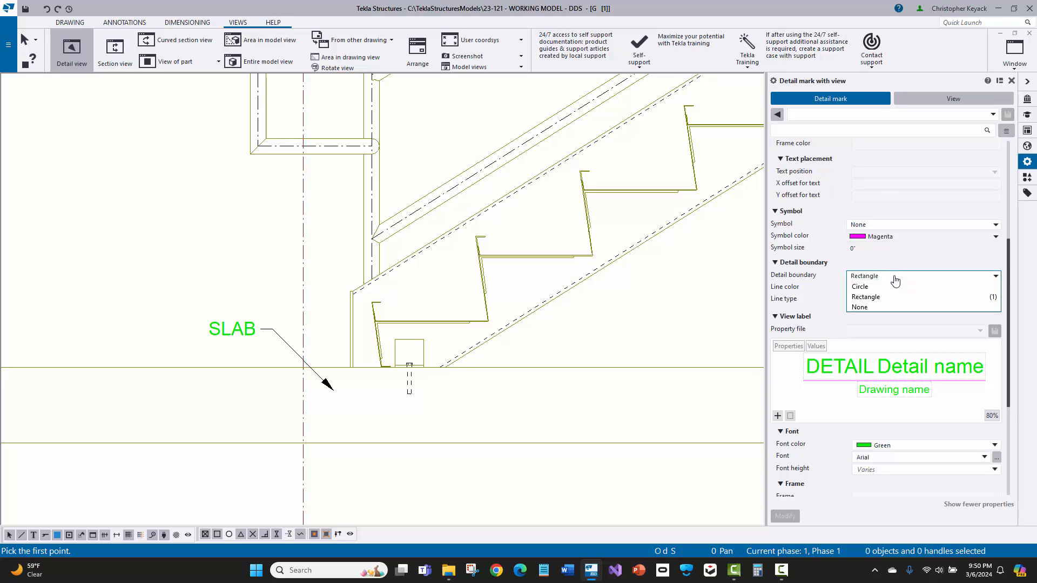
left_click(872, 280)
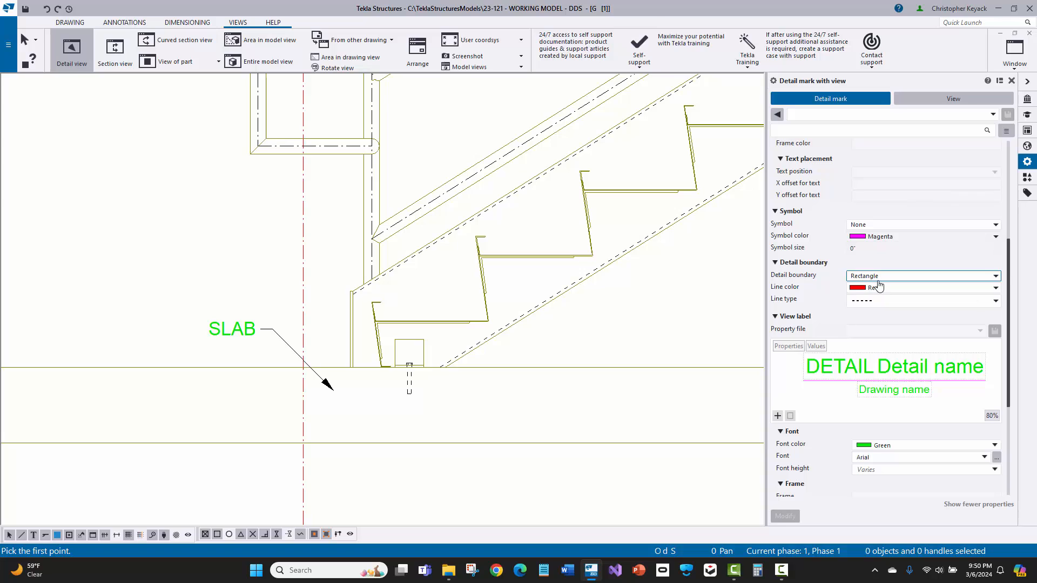
left_click(875, 305)
left_click(873, 313)
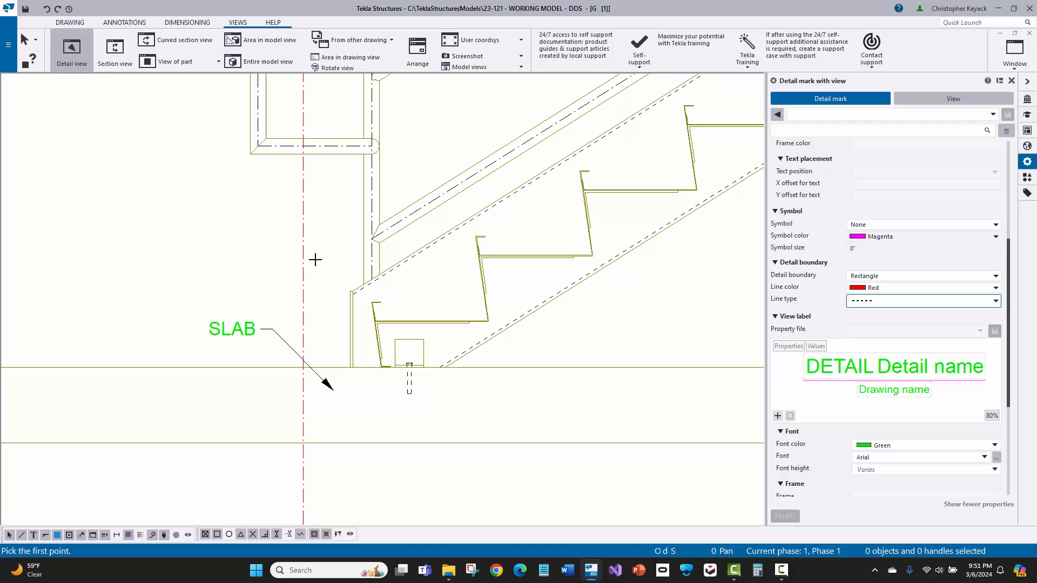
- Draw the detail boundary around the stringer base and slab anchor at elevation 100' and position its label below the slab
left_click(331, 259)
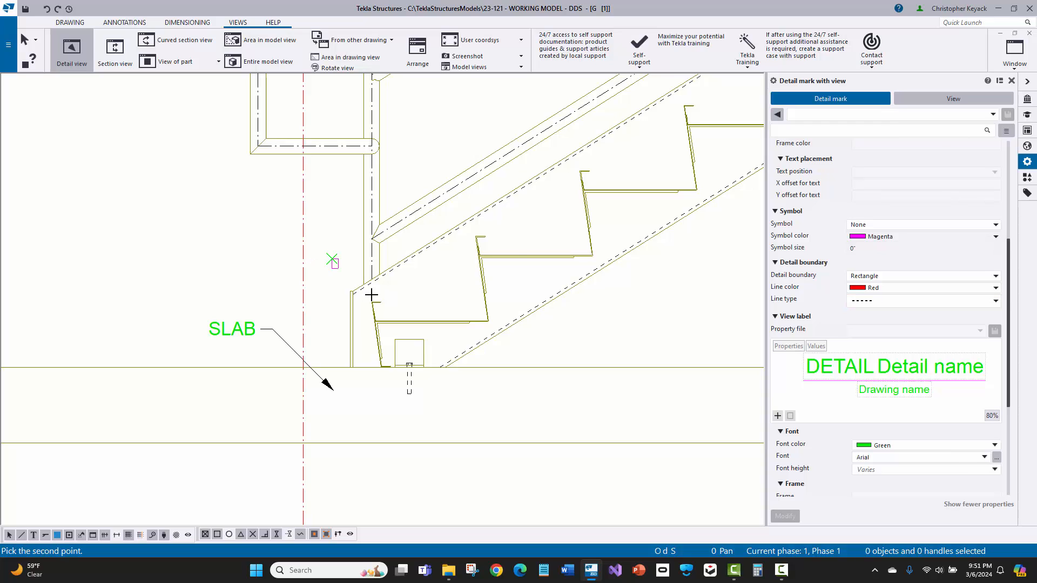
left_click(511, 407)
scroll(527, 410, "down", 3)
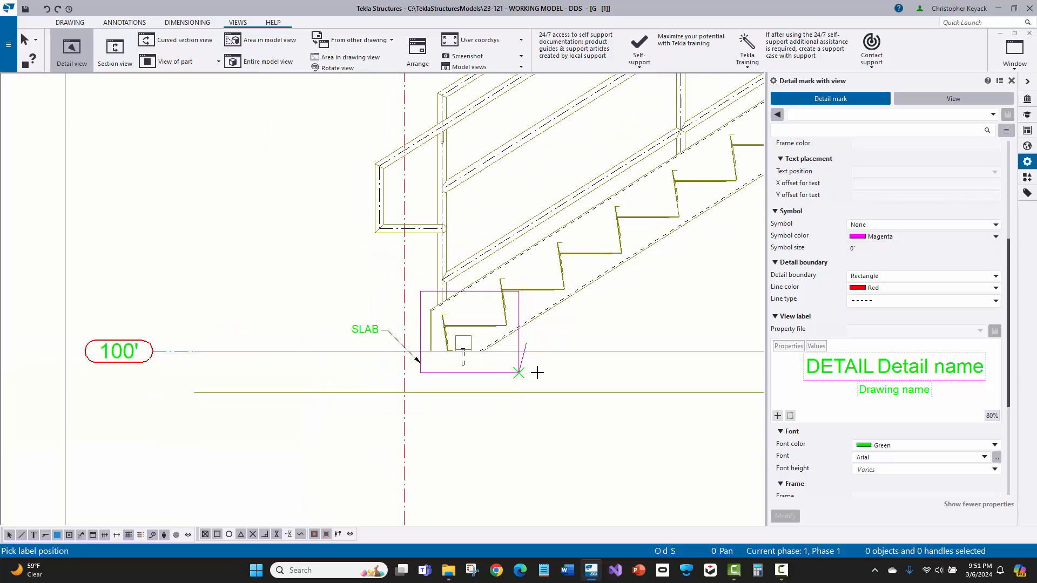
left_click(555, 416)
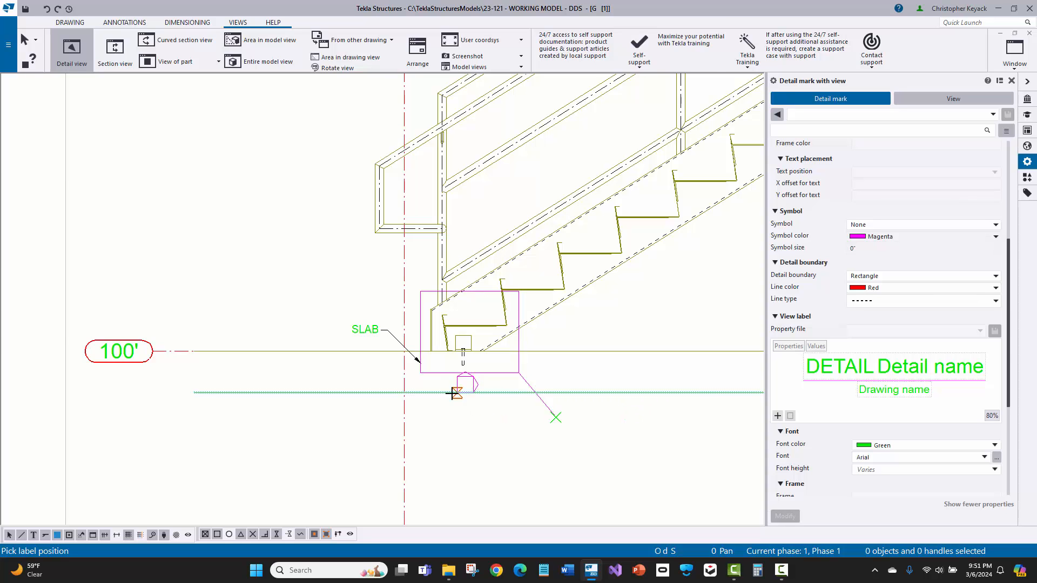
- Insert the detail view below the Stair 1 Plan at Level 2, end the command and select the new view
scroll(453, 389, "down", 4)
scroll(537, 405, "down", 2)
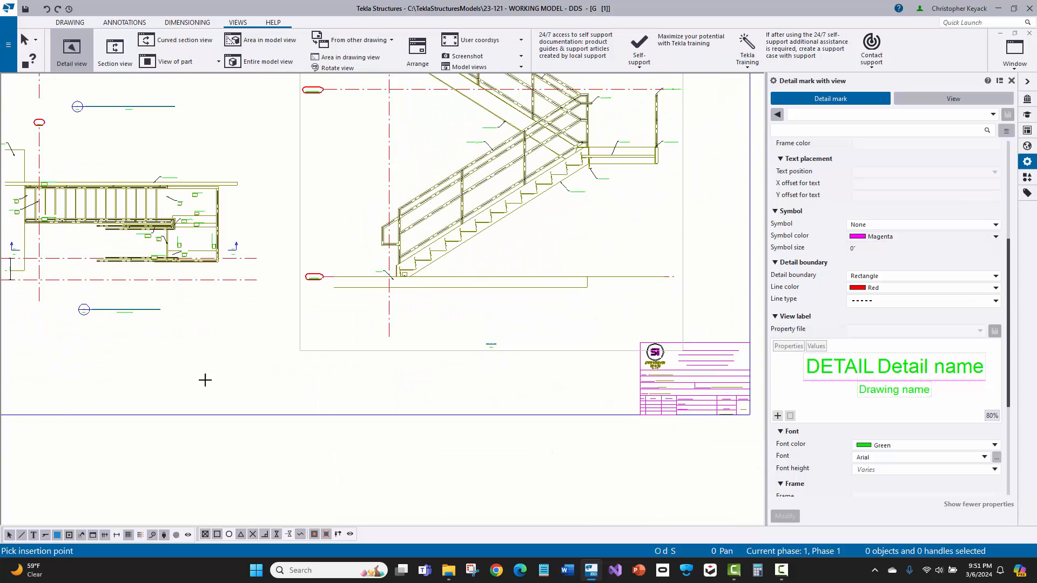
left_click(191, 358)
scroll(205, 359, "up", 4)
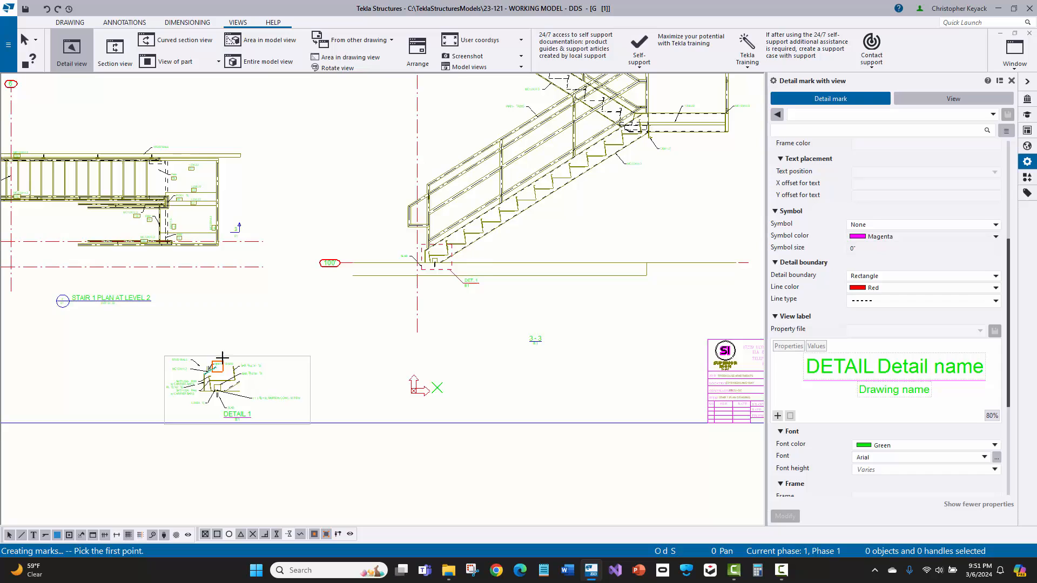
right_click(271, 303)
left_click(304, 314)
left_click(324, 360)
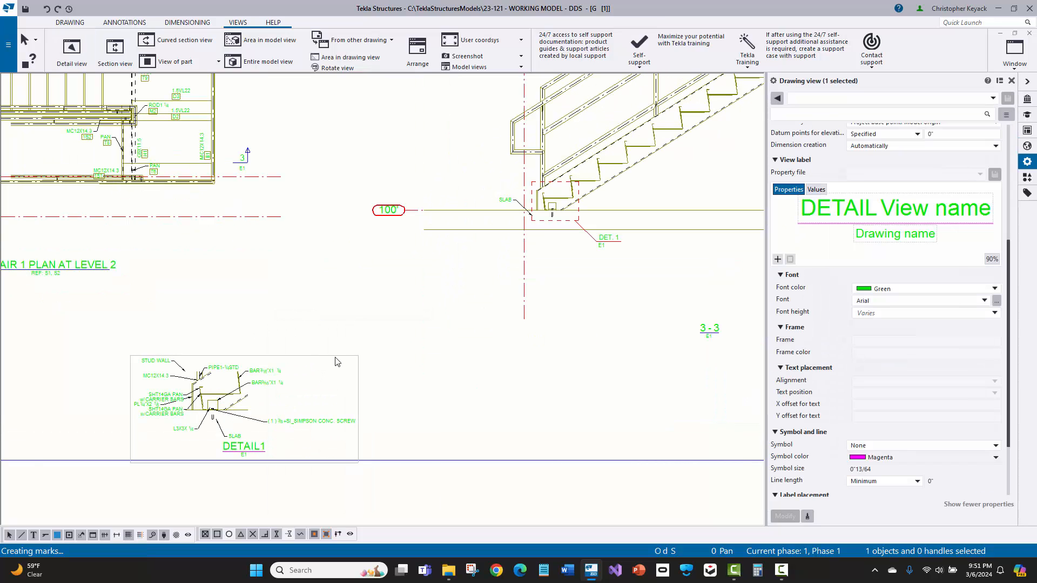
- Examine the DET. 1 boundary at the stair base and compare it with the marks shown in the Detail 1 view
left_click_drag(330, 358, 365, 324)
scroll(591, 251, "up", 3)
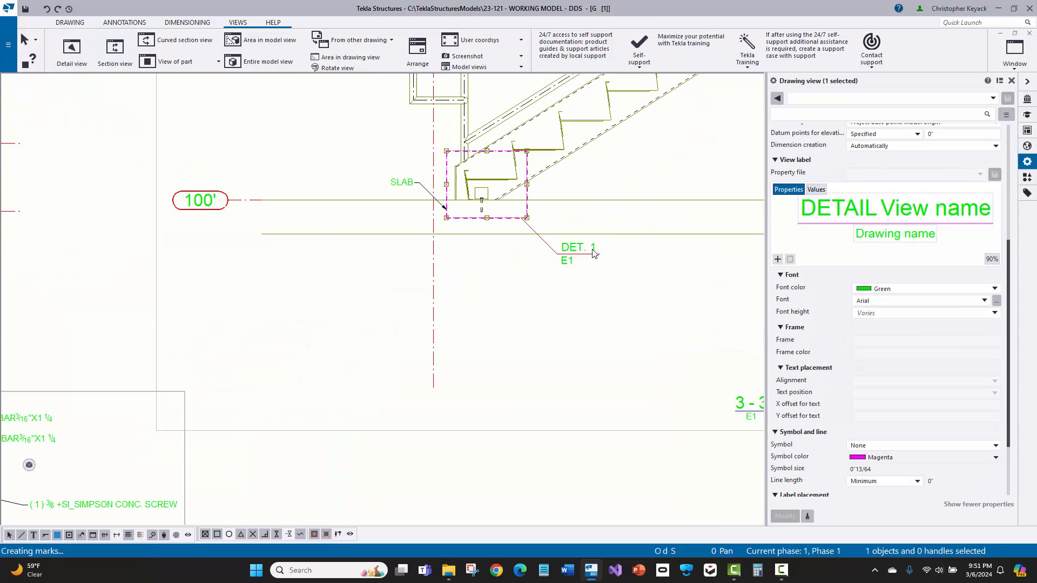
scroll(477, 247, "up", 3)
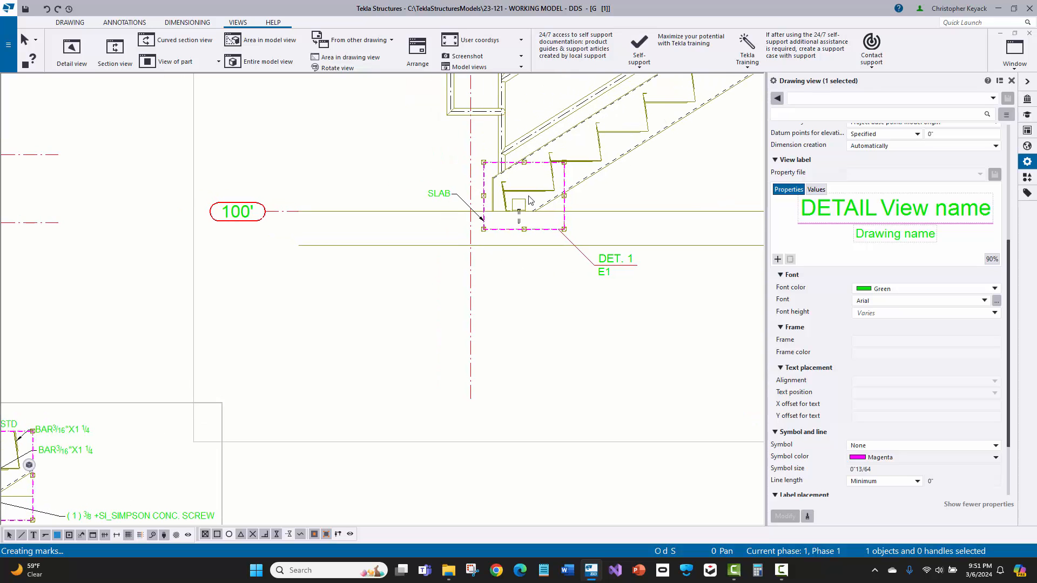
left_click(615, 192)
scroll(537, 209, "down", 2)
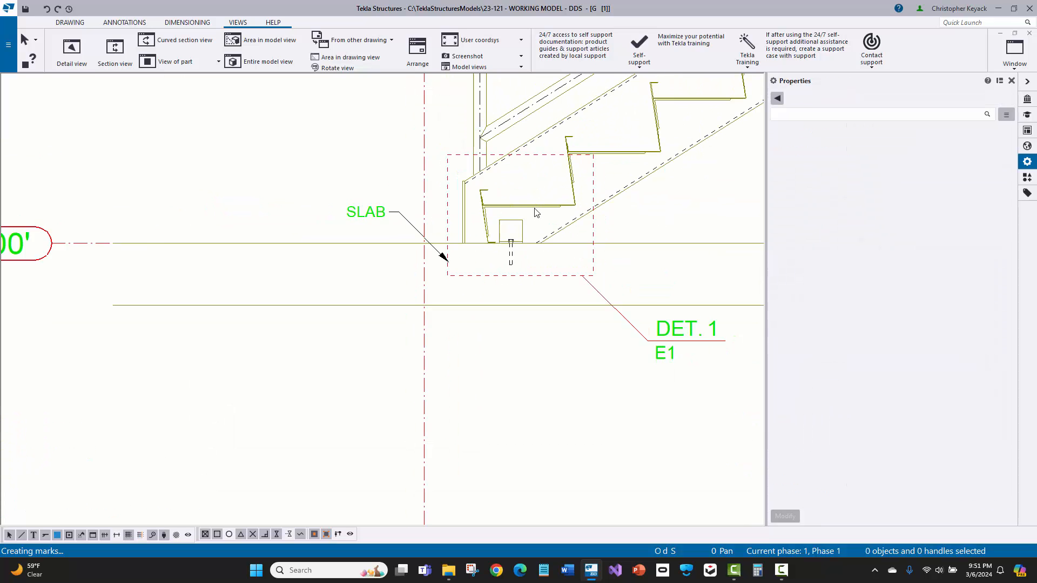
key("Insert")
middle_click_drag(315, 304, 449, 221)
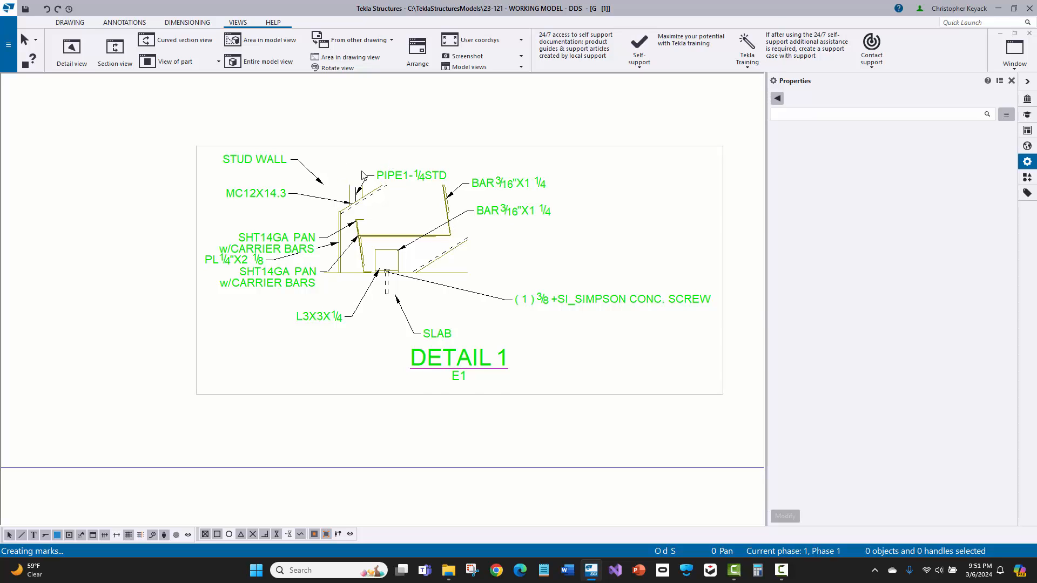
scroll(362, 174, "up", 1)
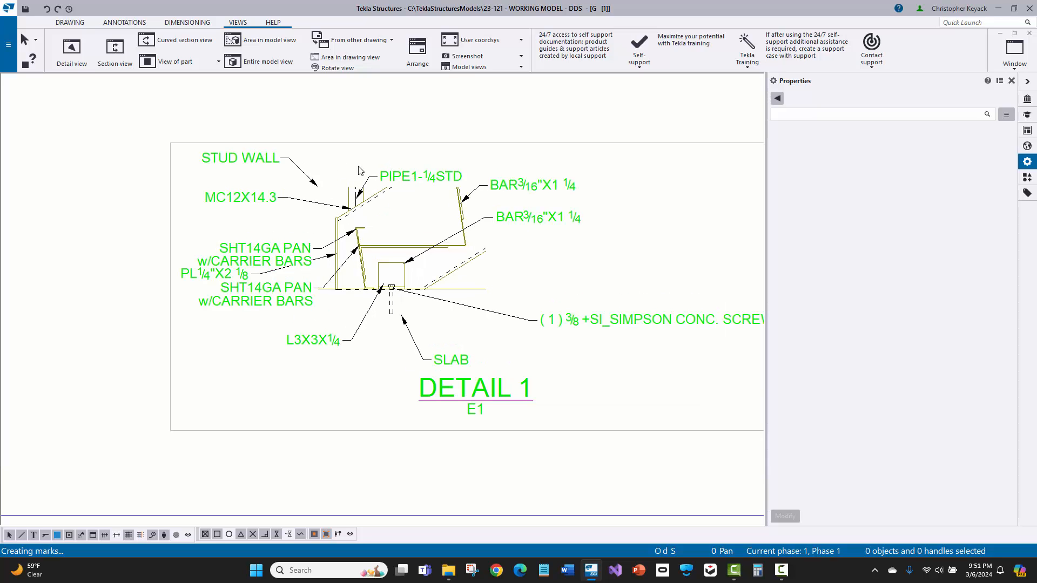
- Open the Detail 1 view's properties and set the part mark visibility in view to none
left_click(551, 143)
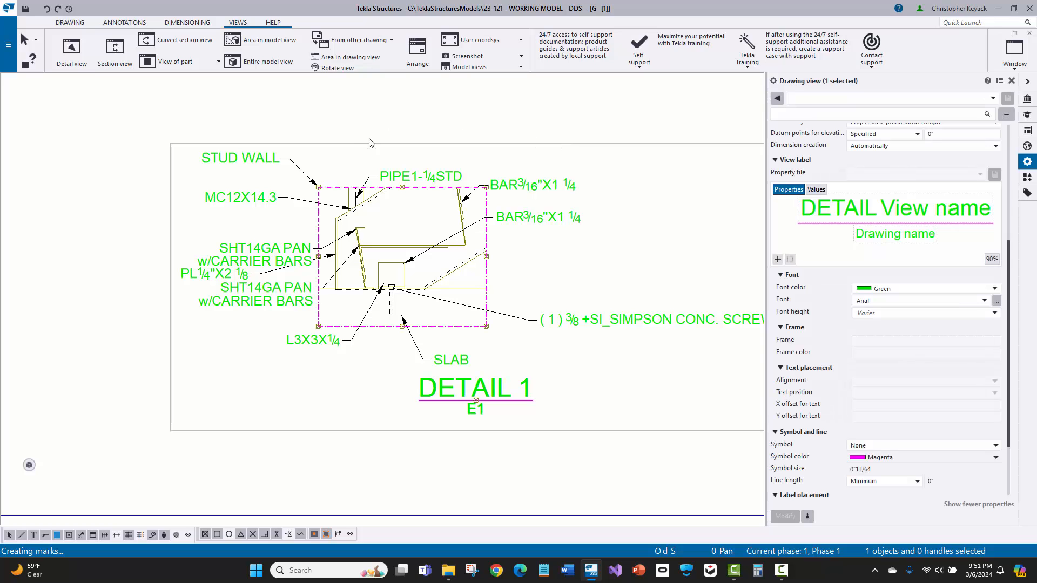
double_click(355, 142)
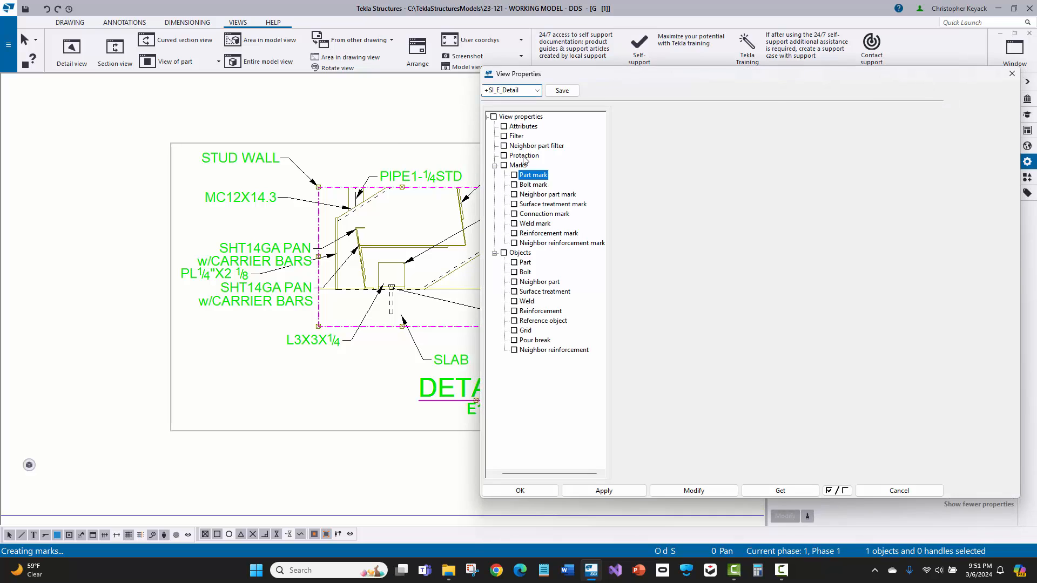
left_click(668, 134)
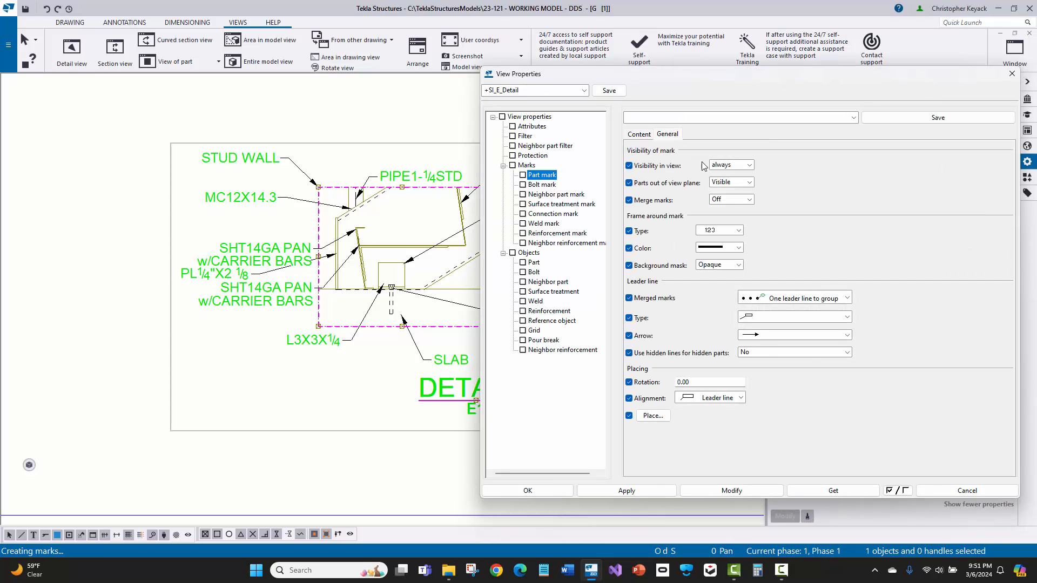
left_click(730, 164)
left_click(719, 203)
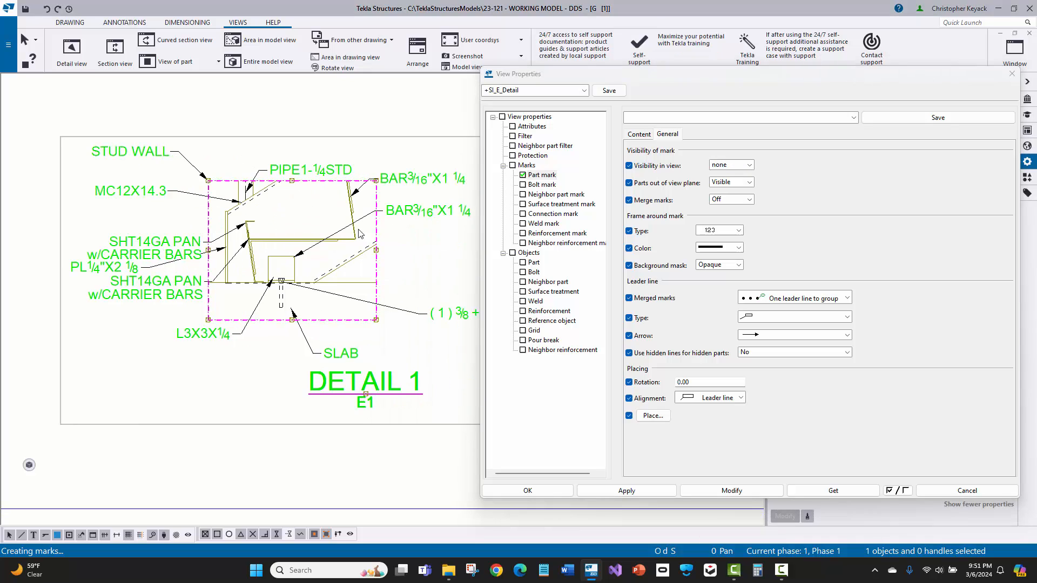
- Review which elements the part mark content contains for secondary parts
left_click(637, 135)
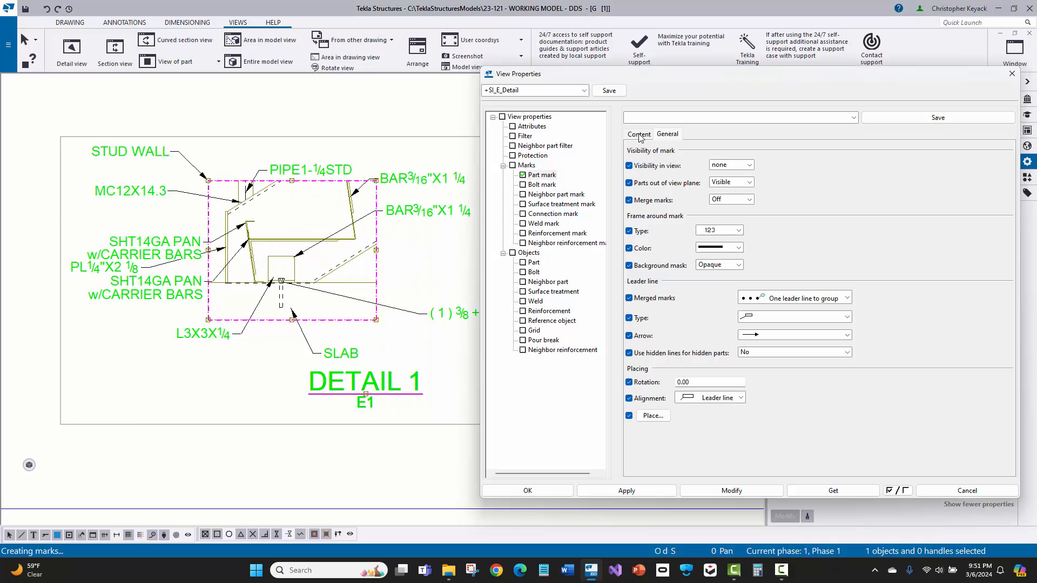
left_click(805, 182)
left_click(721, 151)
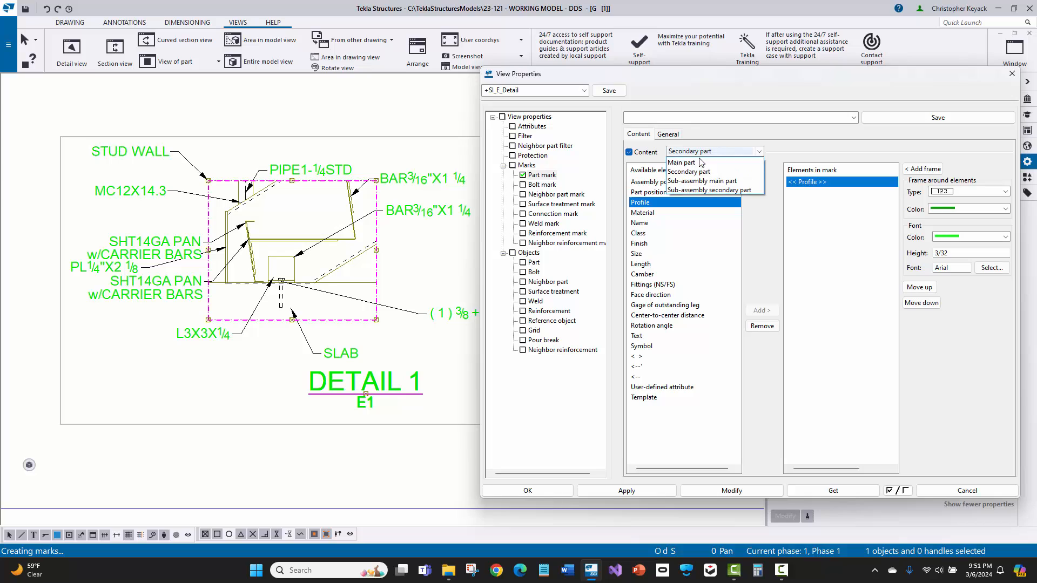
left_click(696, 174)
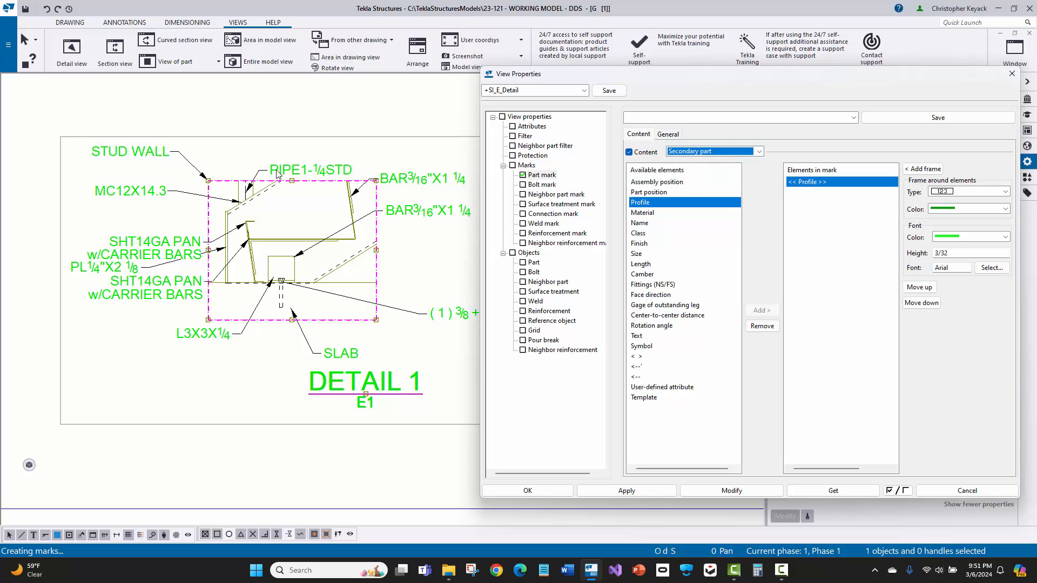
- Check the options for adding a mark to the stair pan in Detail 1
right_click(302, 239)
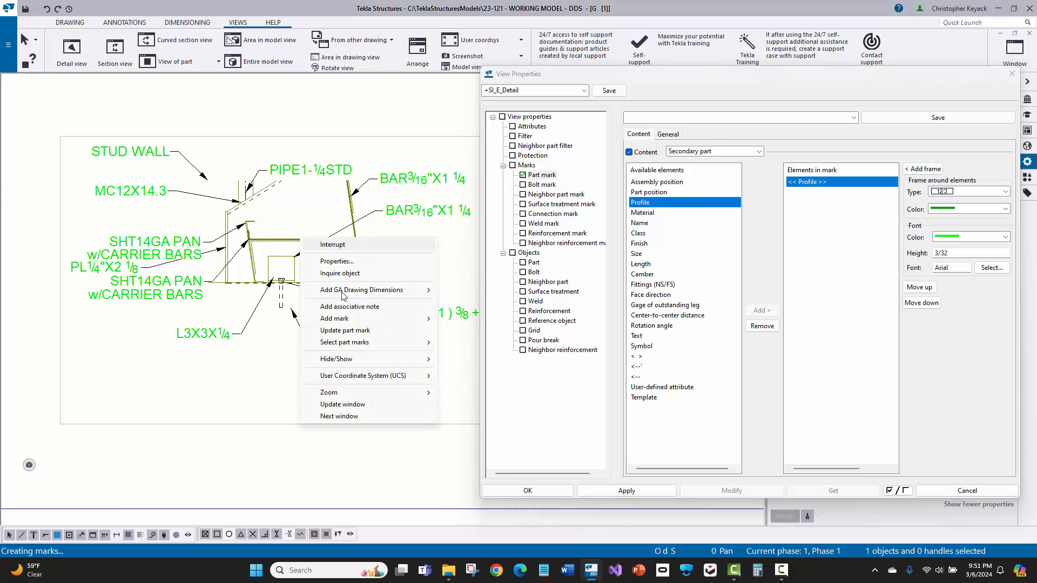
mouse_move(346, 318)
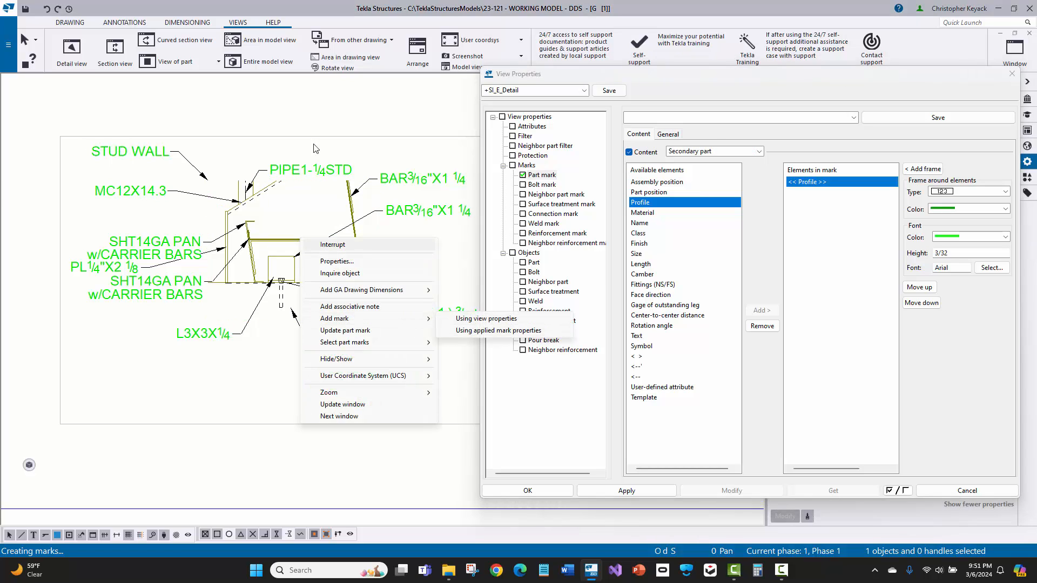
left_click(304, 116)
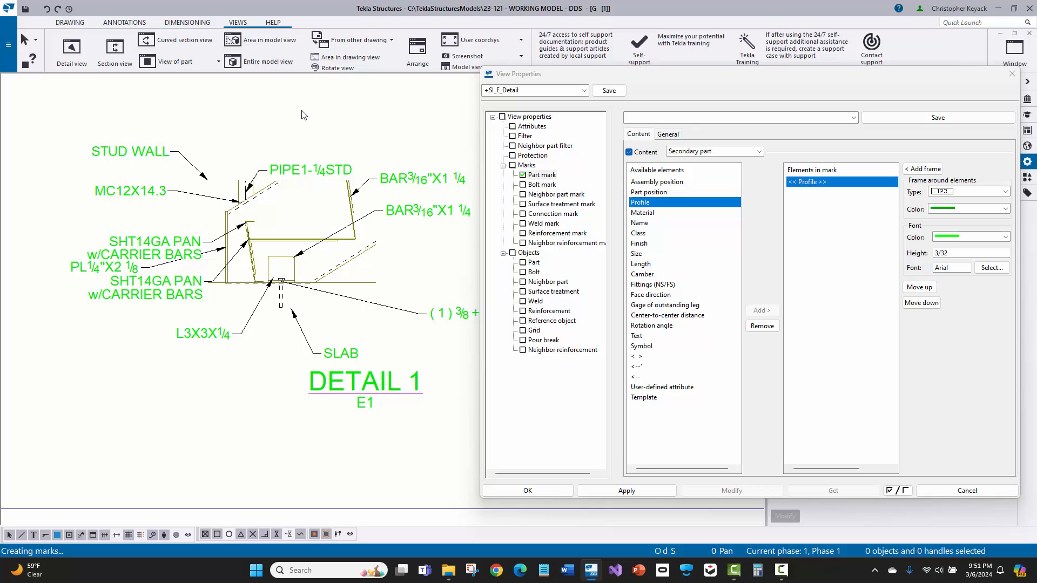
- Delete the STUD WALL and MC12X14.3 part marks from the Detail 1 view
middle_click_drag(302, 112, 325, 135)
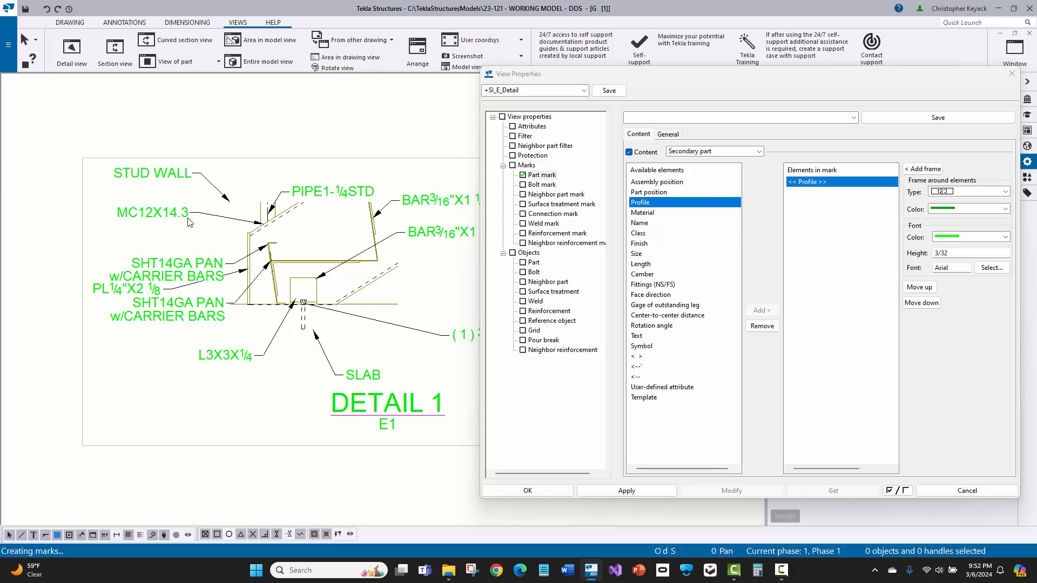
middle_click_drag(284, 209, 217, 198)
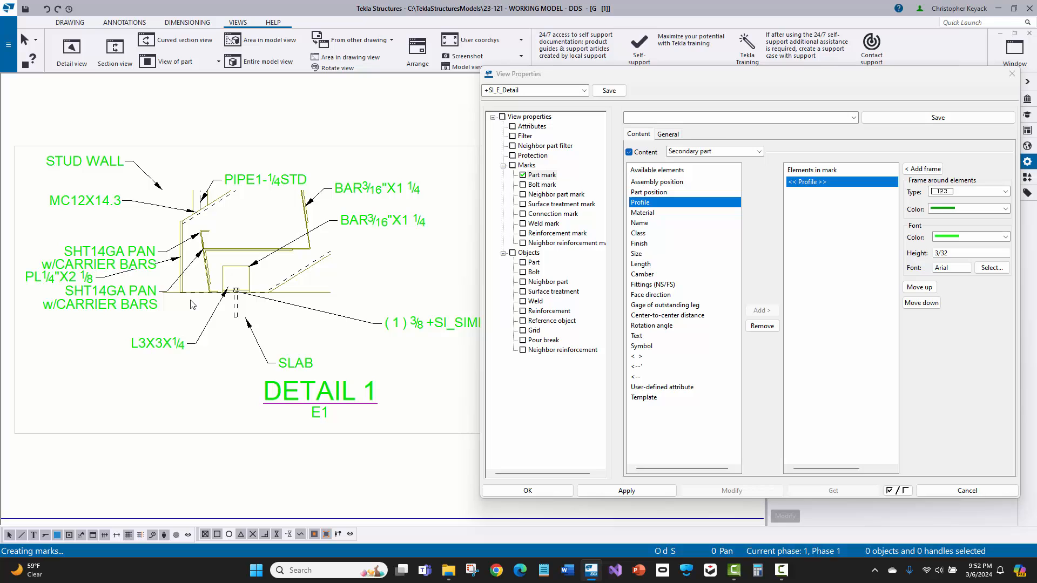
middle_click_drag(185, 276, 201, 285)
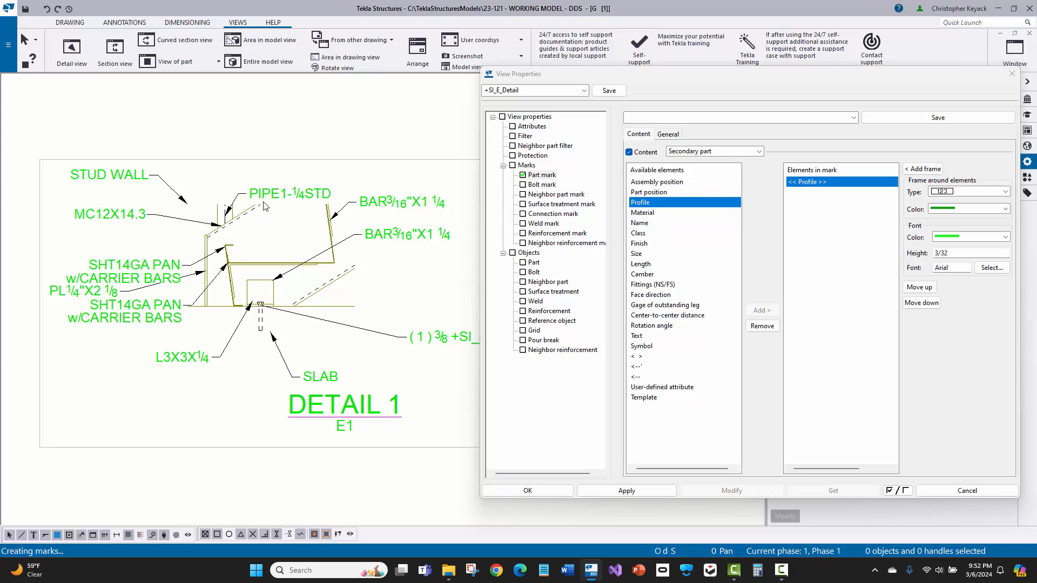
scroll(110, 173, "up", 1)
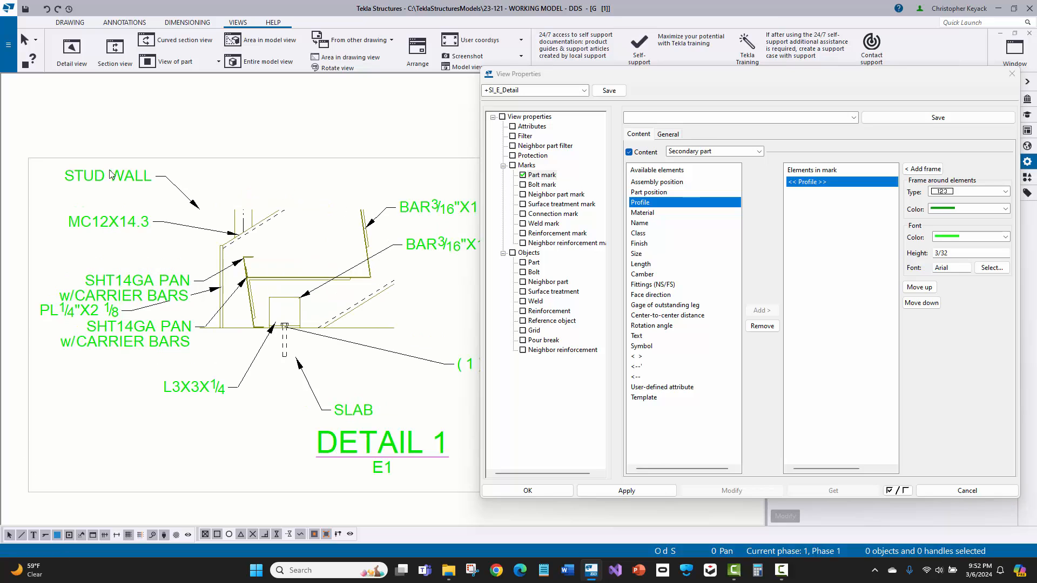
left_click(133, 176)
key("Delete")
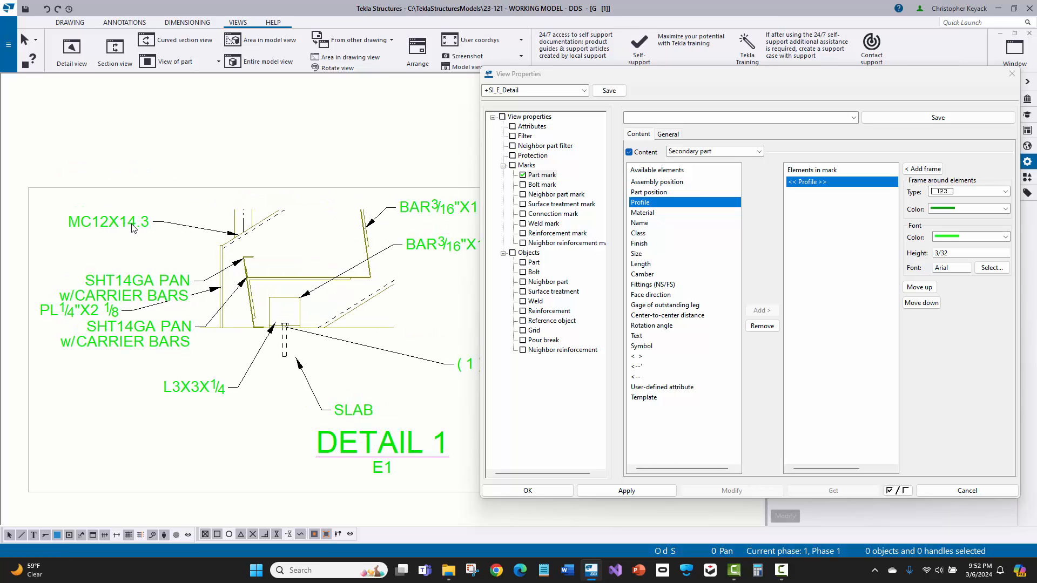
left_click(131, 223)
key("Delete")
- Move the upper SHT14GA PAN w/CARRIER BARS mark in Detail 1 up to the top of the stringer, clear of the PL1/4" mark
middle_click_drag(322, 216, 281, 196)
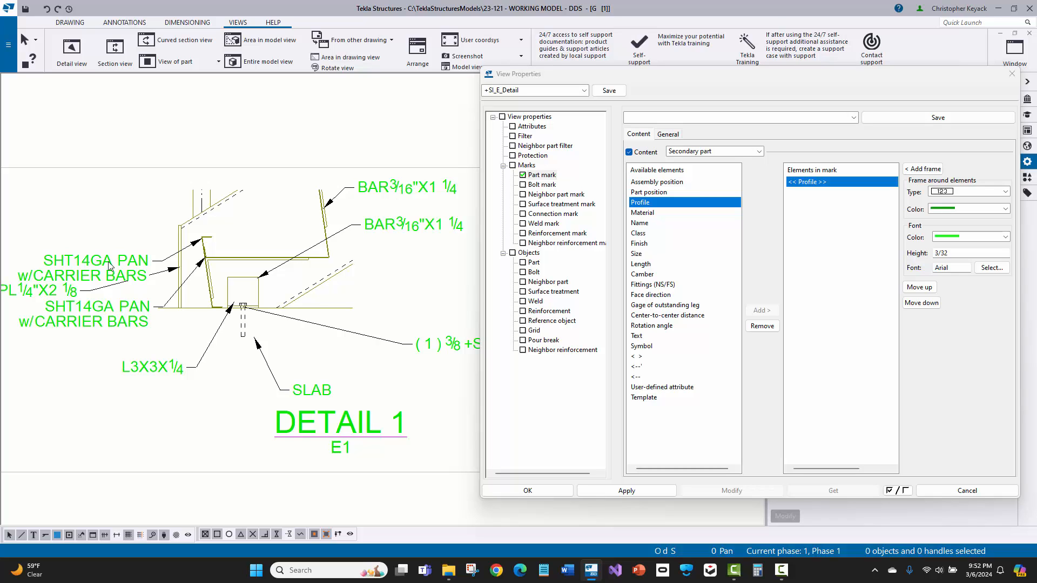
middle_click_drag(84, 276, 145, 258)
left_click(138, 248)
left_click_drag(138, 247, 138, 179)
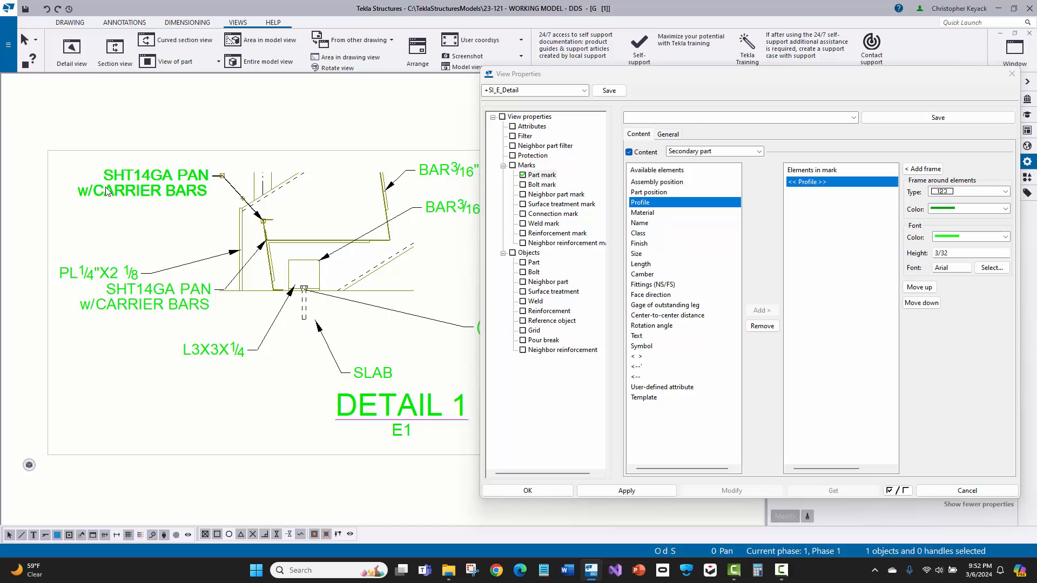
left_click(275, 155)
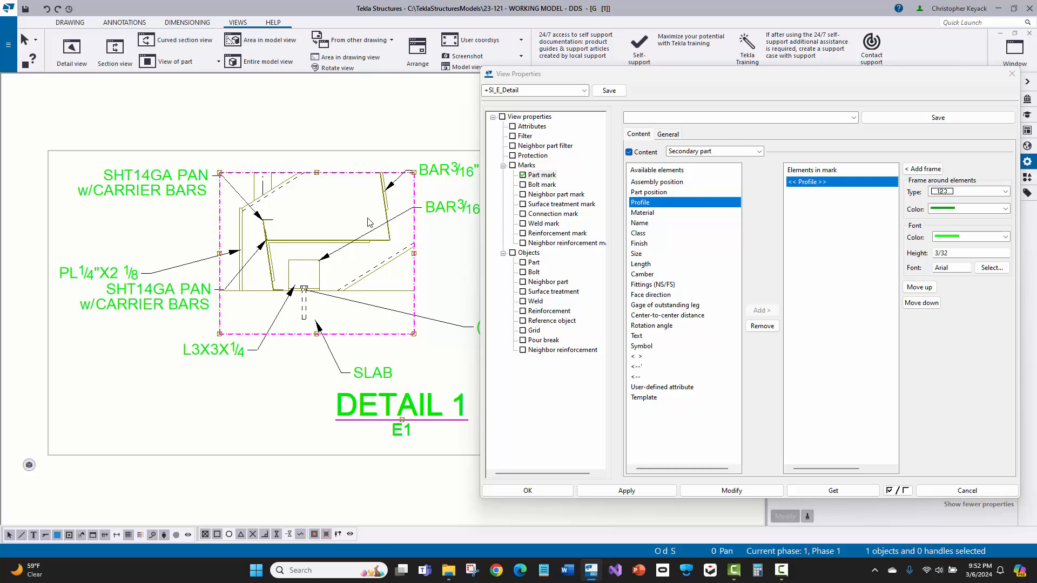
middle_click_drag(351, 227, 317, 225)
left_click(328, 208)
middle_click_drag(386, 211, 334, 211)
scroll(334, 210, "down", 2)
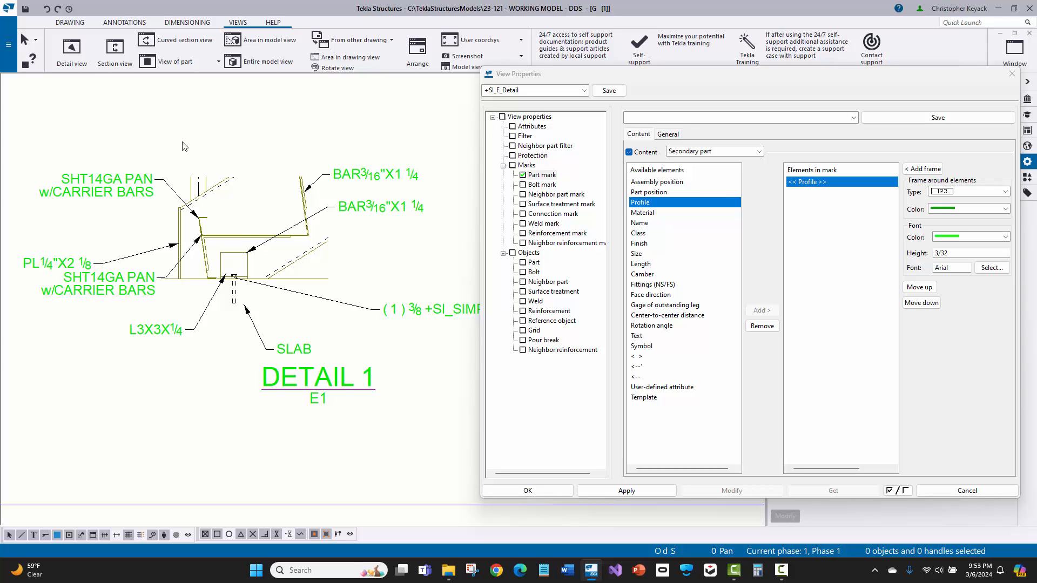
middle_click_drag(194, 144, 216, 143)
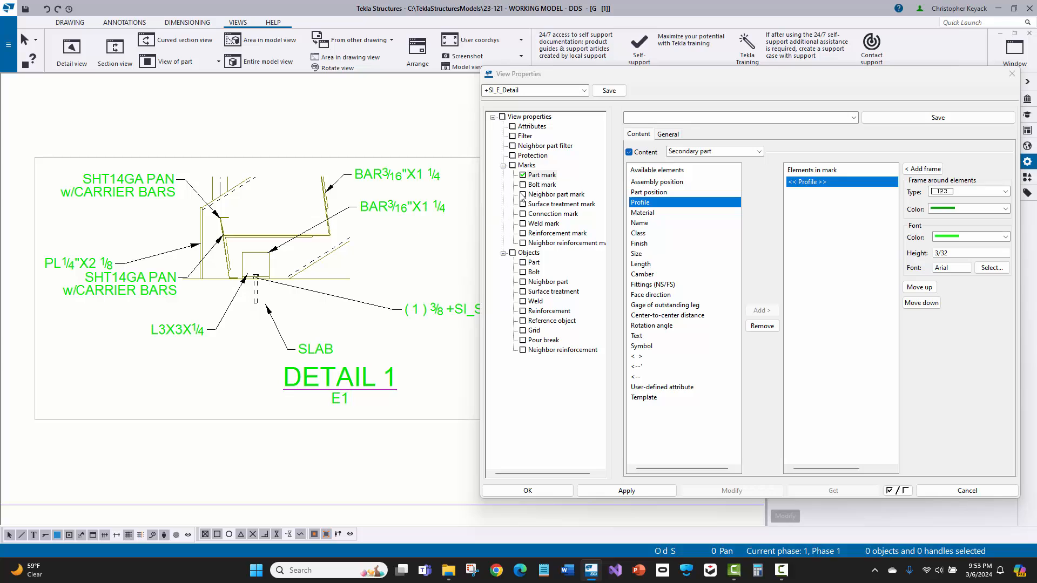
- Load the +SI_Pan part mark settings and examine the gage, name and w/CARRIER BARS elements in the mark
left_click(542, 176)
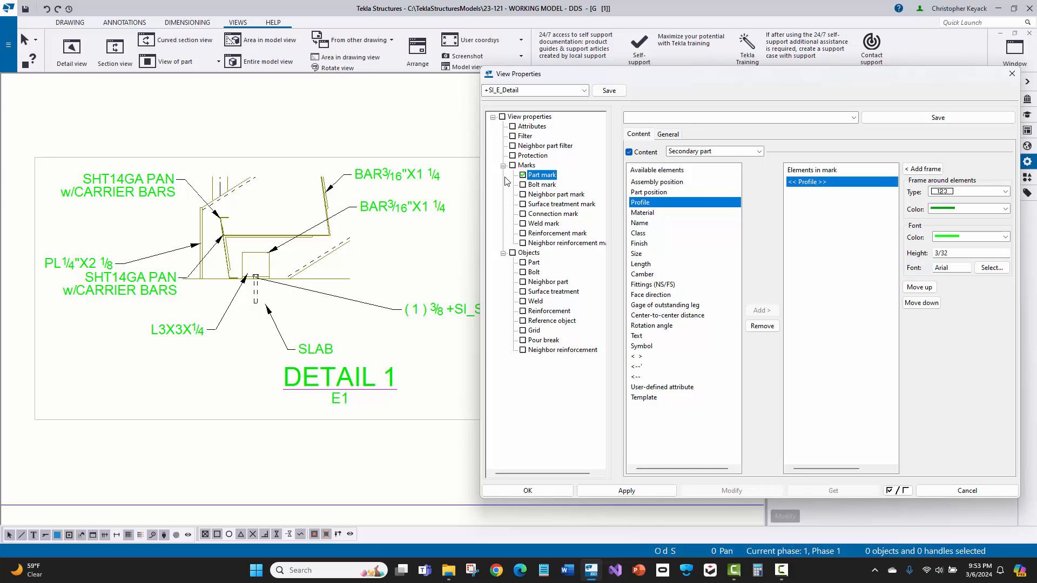
left_click(853, 117)
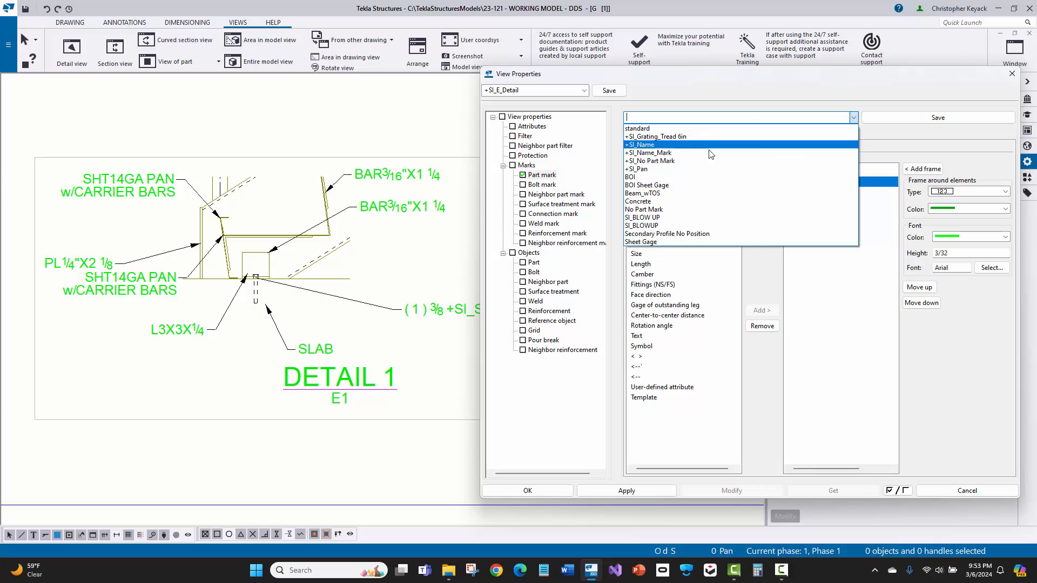
left_click(661, 169)
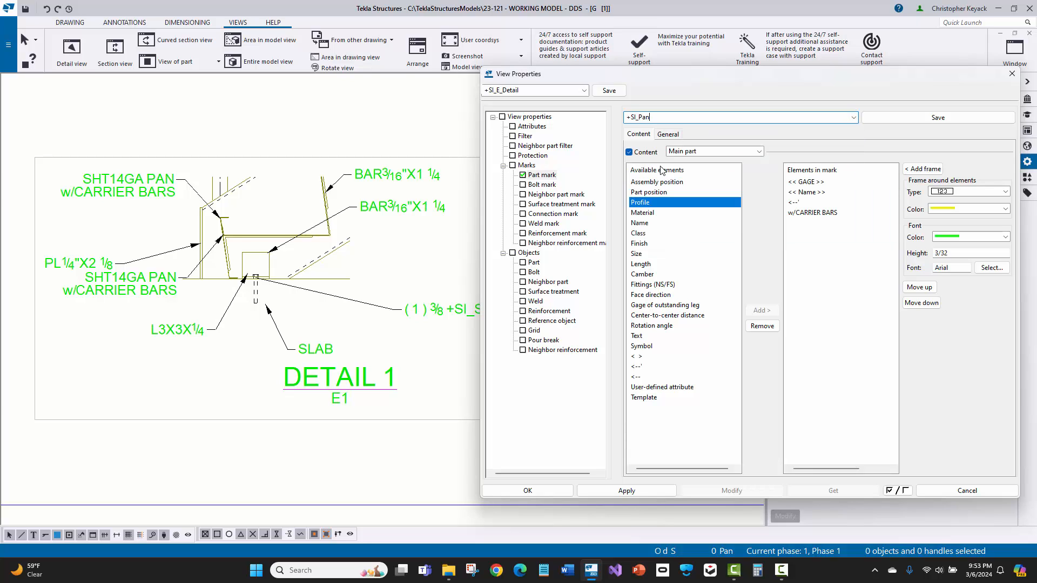
left_click(818, 183)
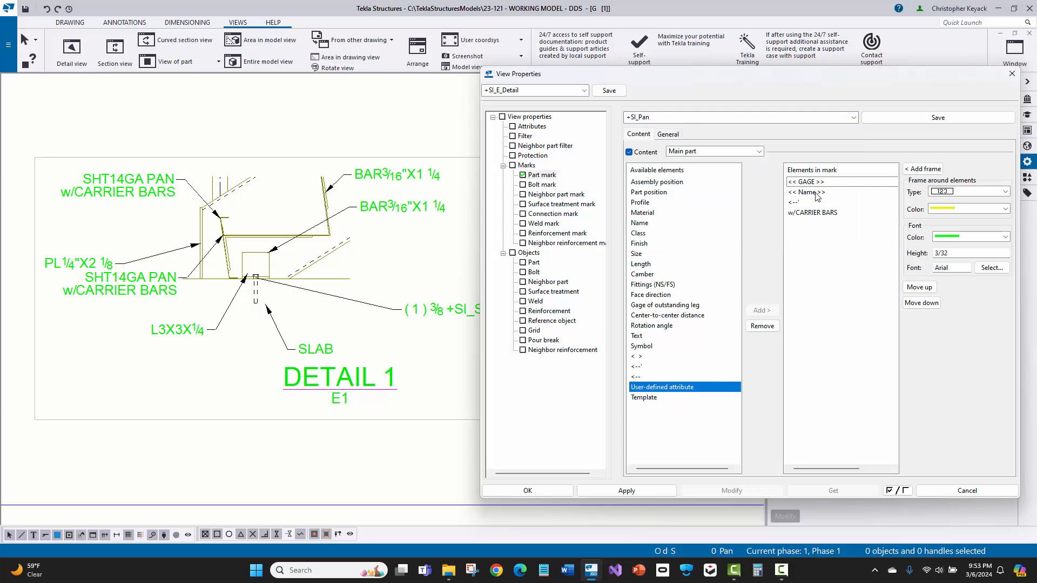
left_click(817, 195)
left_click(807, 214)
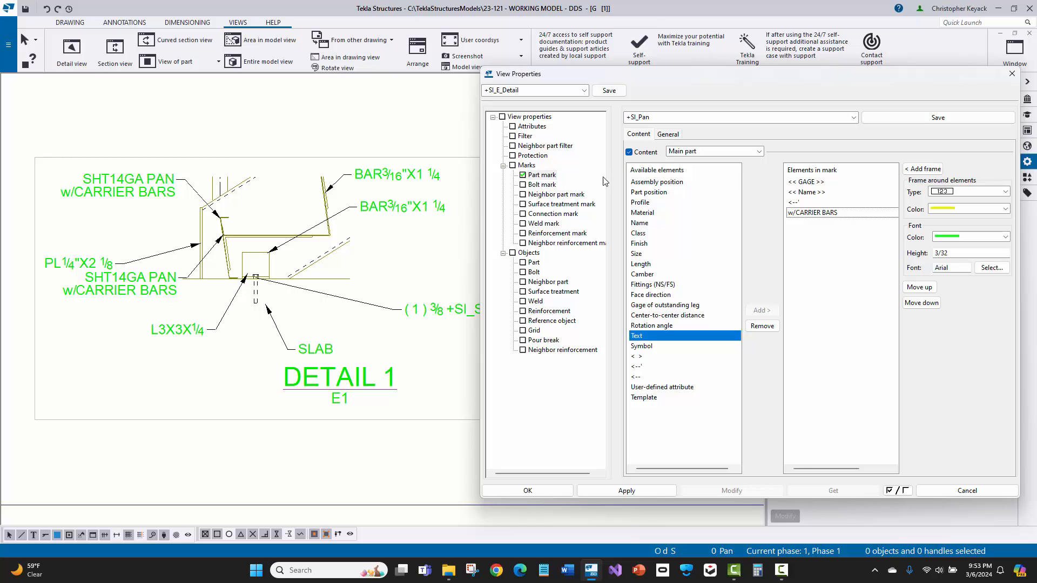
- Open the detail view's object level settings and check the filter, object type and settings used in the +SI_Pan row
left_click(532, 127)
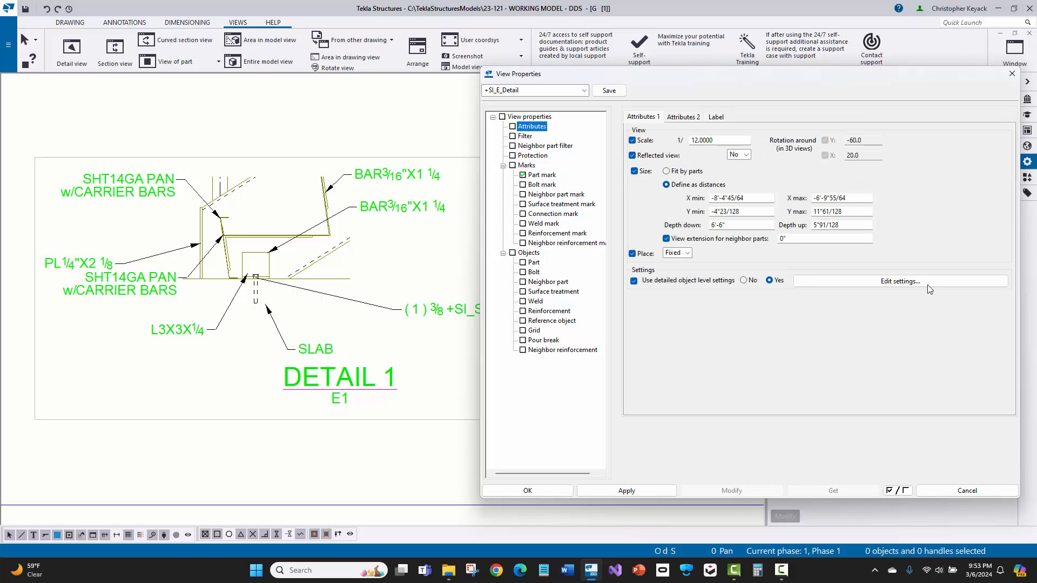
left_click(886, 282)
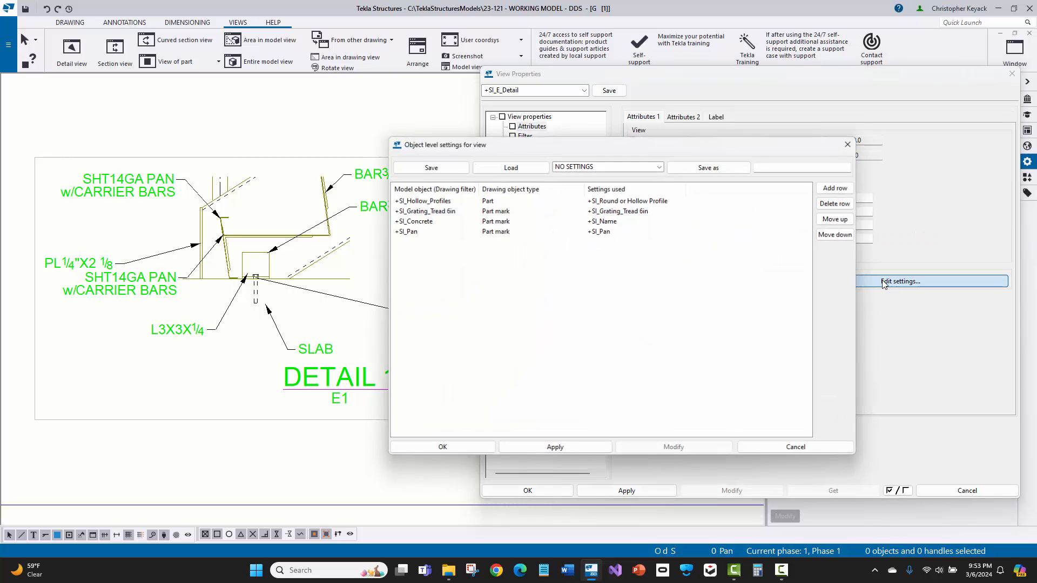
left_click(408, 233)
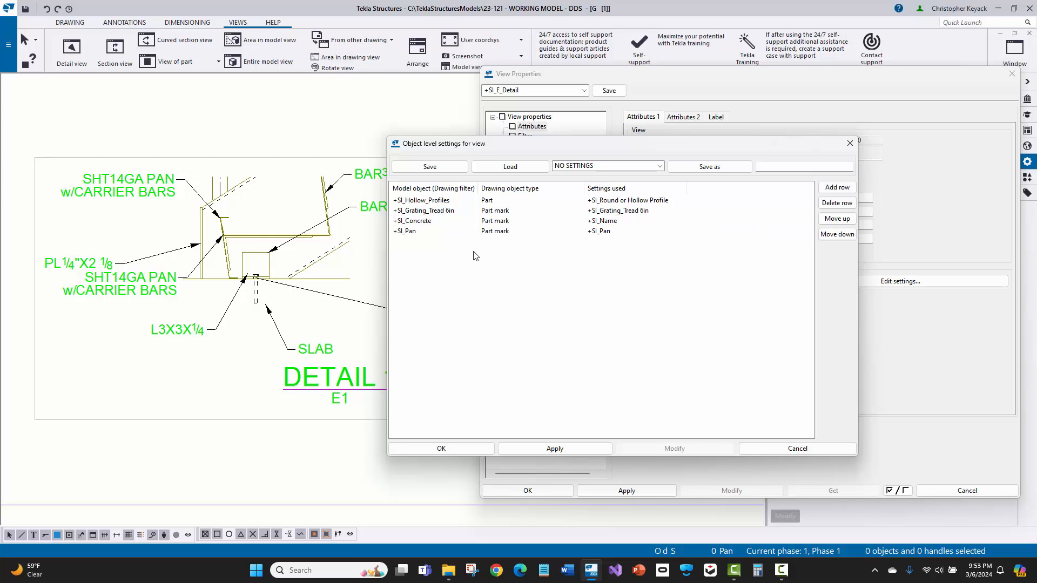
left_click(514, 236)
left_click(608, 232)
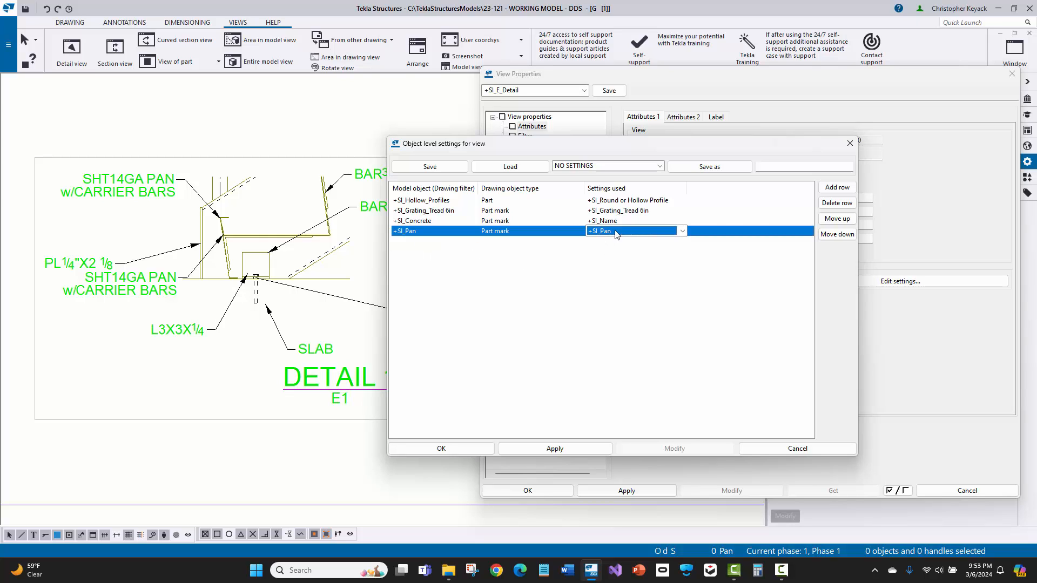
left_click(600, 287)
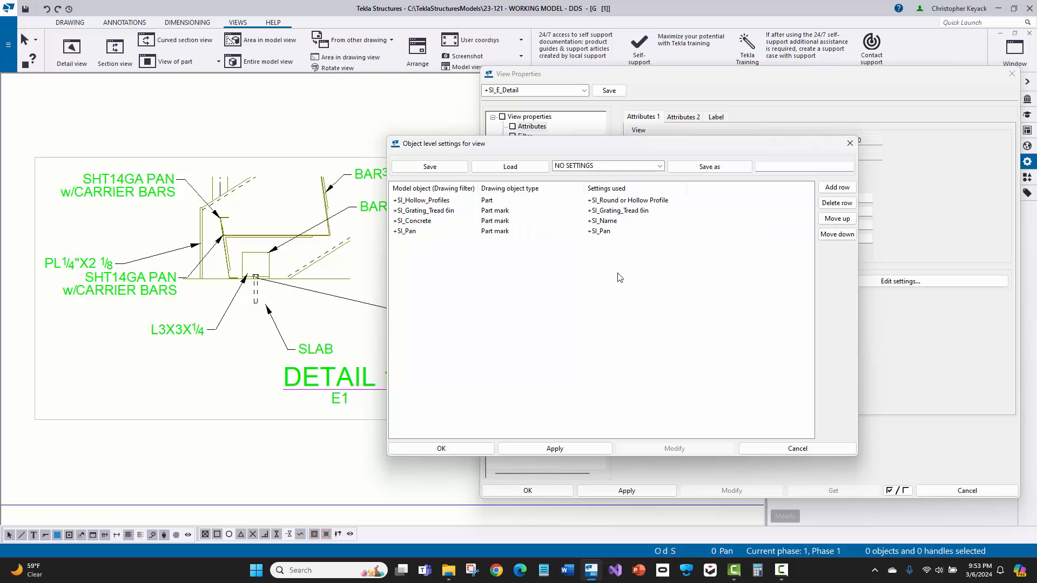
- Add an object level settings row using the +SI_Bracket filter and the Part mark drawing object type
left_click(828, 190)
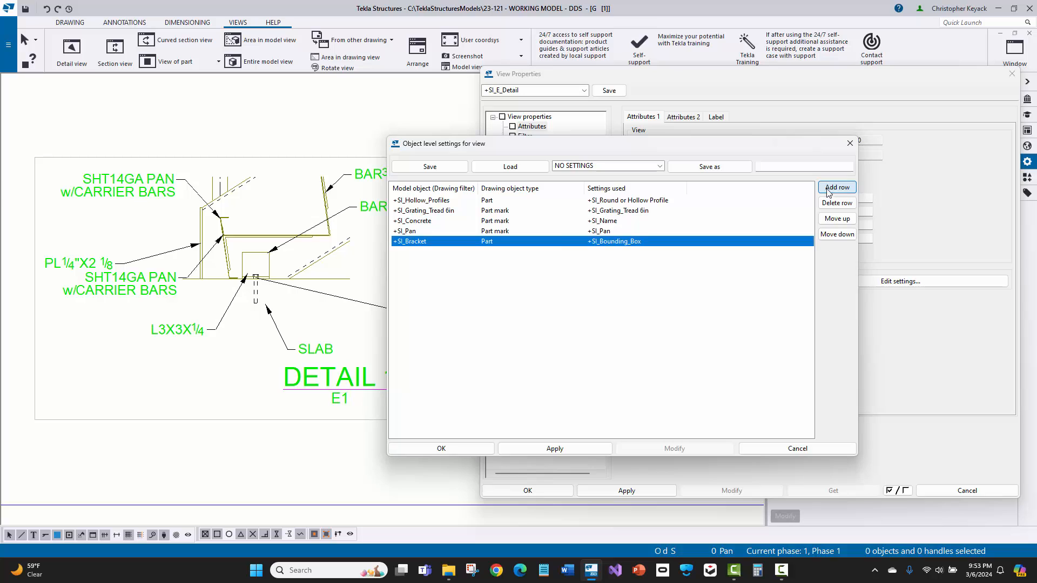
left_click(424, 243)
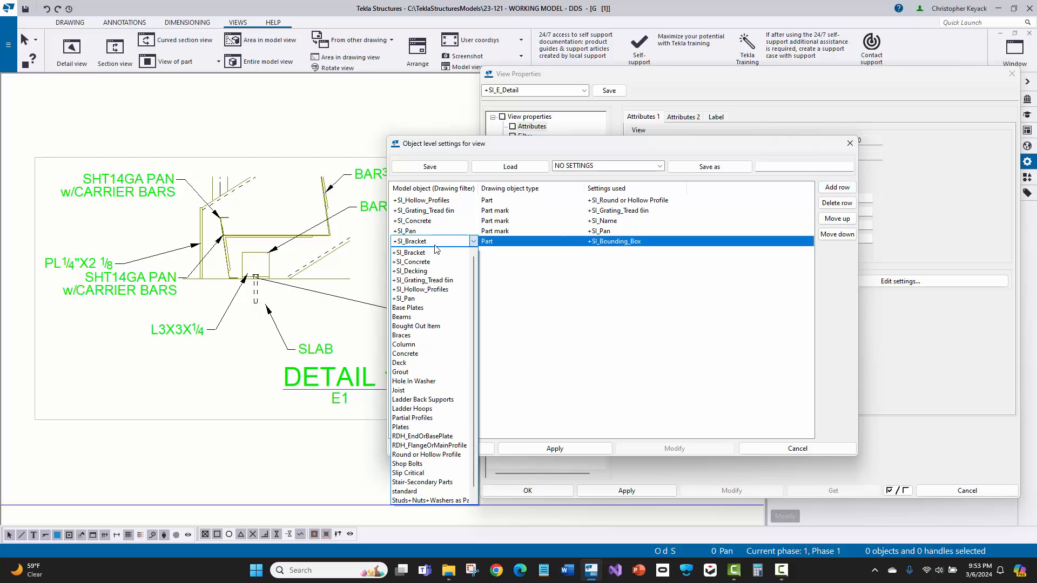
left_click(432, 253)
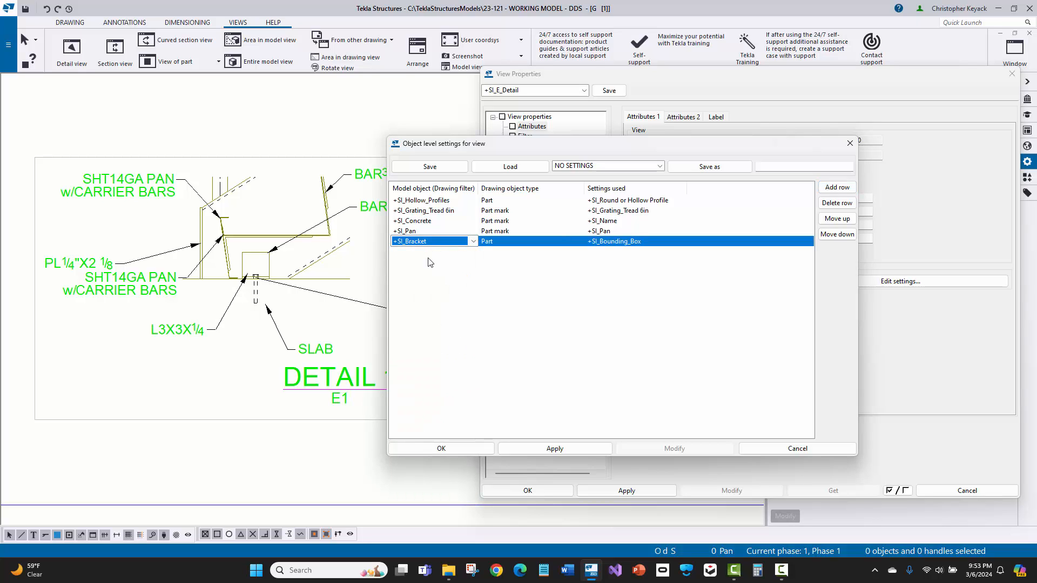
left_click(524, 245)
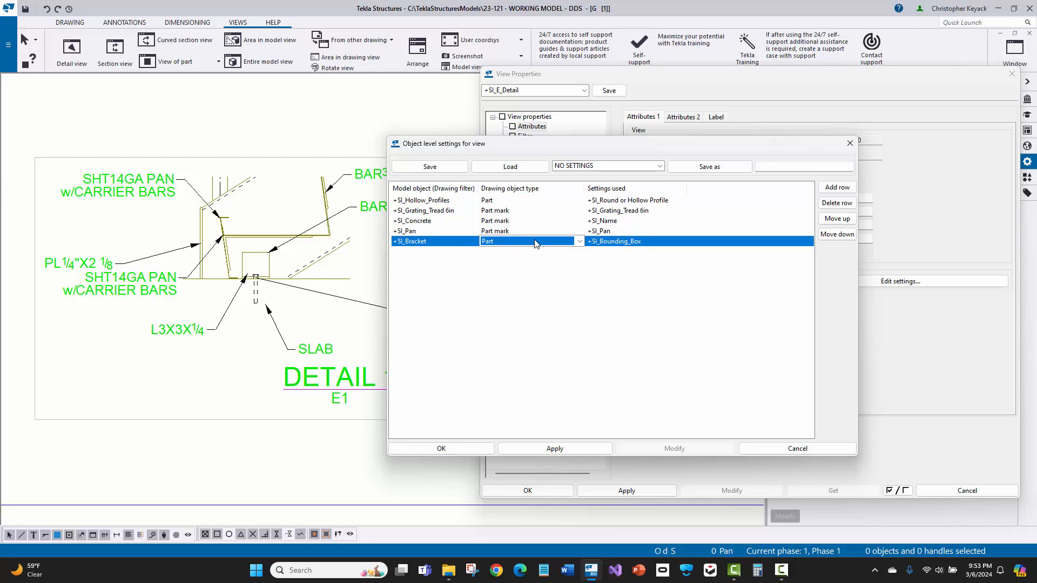
left_click(538, 240)
left_click(537, 286)
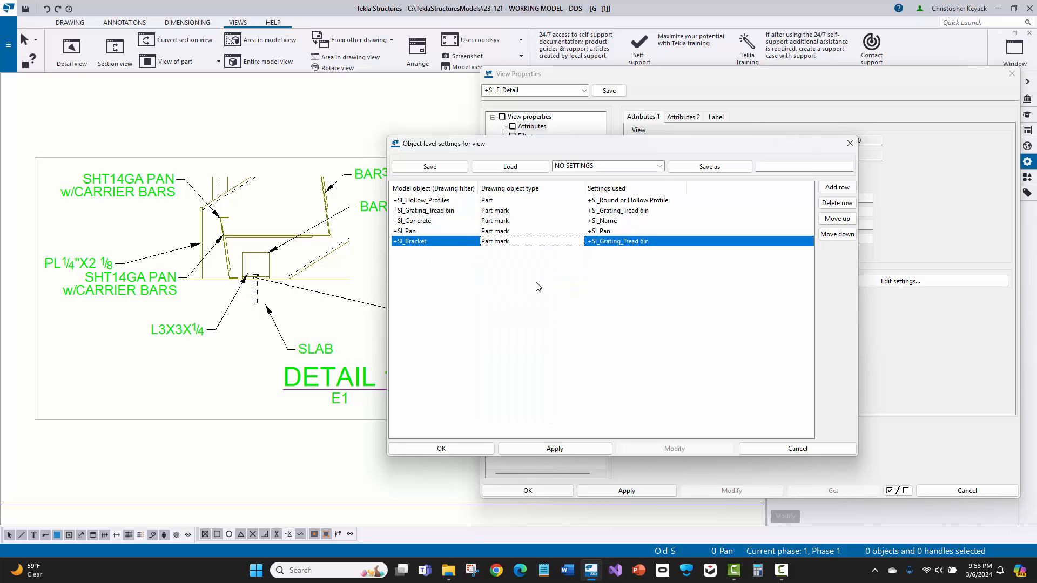
- Assign the +SI_No Part Mark settings to the +SI_Bracket row and modify the Detail 1 view with the object level settings
left_click(621, 243)
left_click(628, 243)
left_click(621, 280)
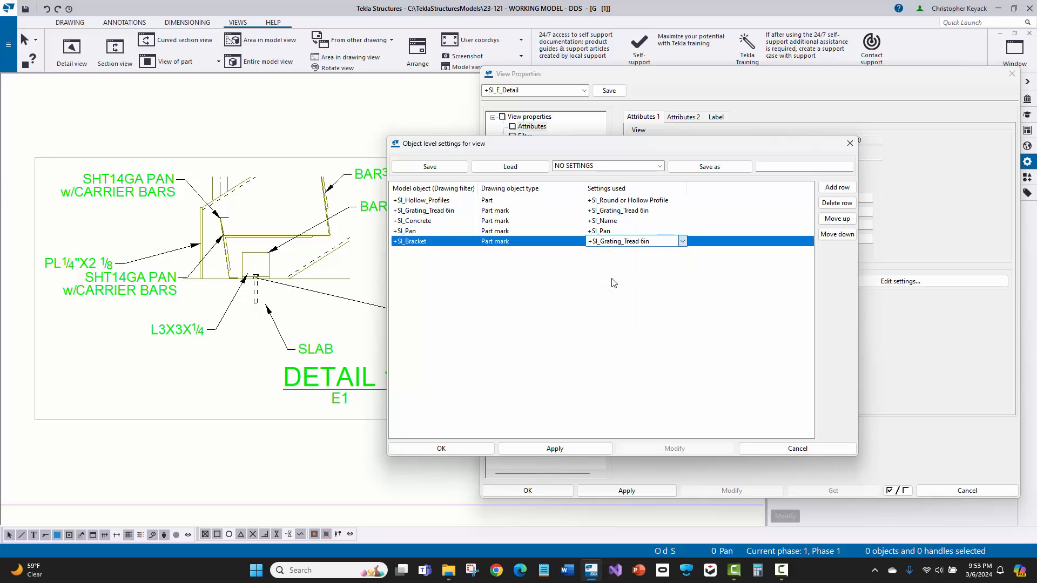
left_click(634, 277)
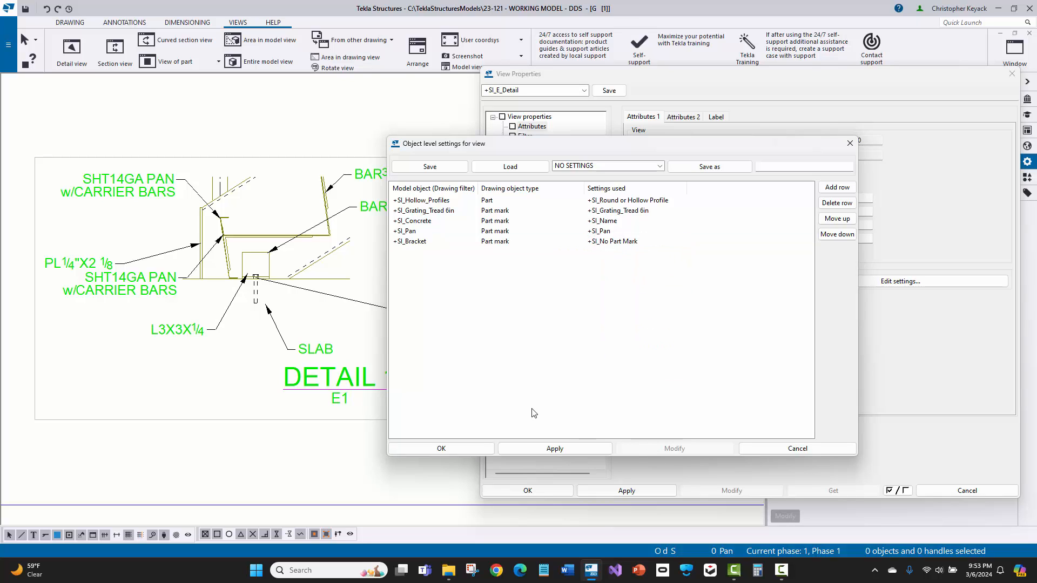
left_click(262, 166)
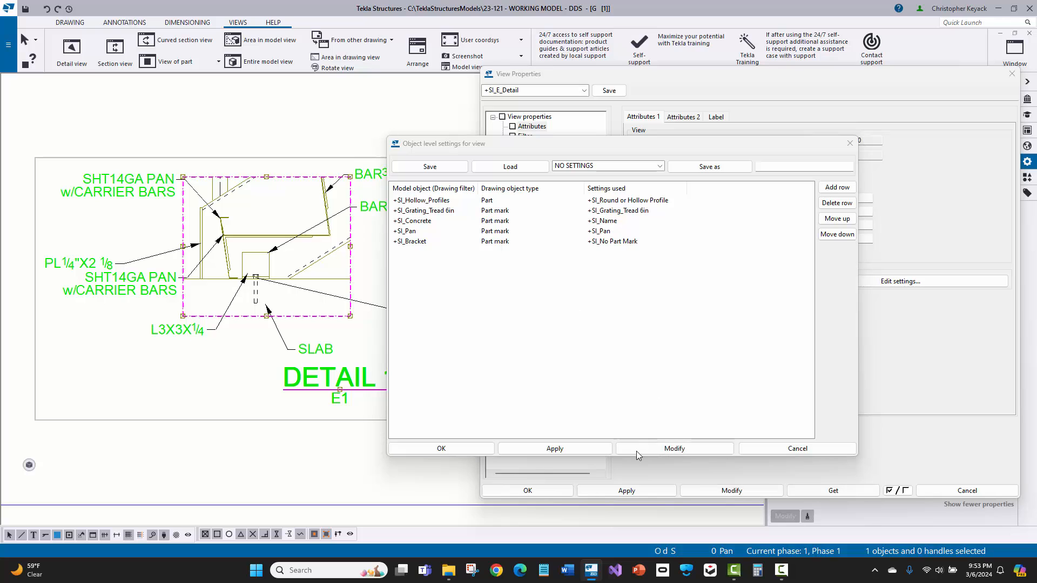
left_click(654, 449)
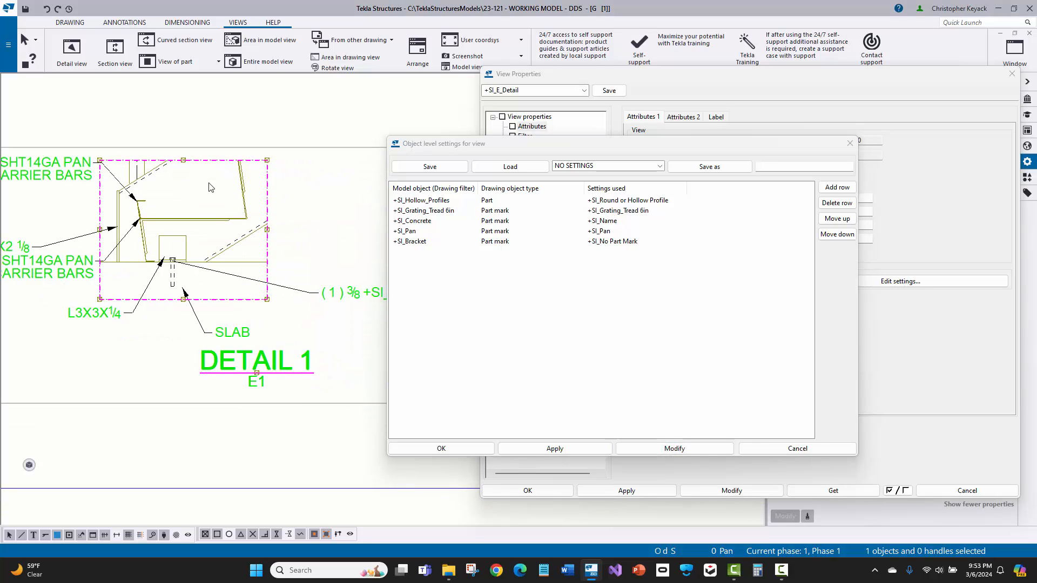
- Examine the marks in Detail 1 and compare them with those in the Stair 1 Level 2 plan and the stair section
mouse_move(209, 184)
middle_mouse_down()
mouse_move(276, 205)
mouse_move(286, 236)
middle_mouse_up()
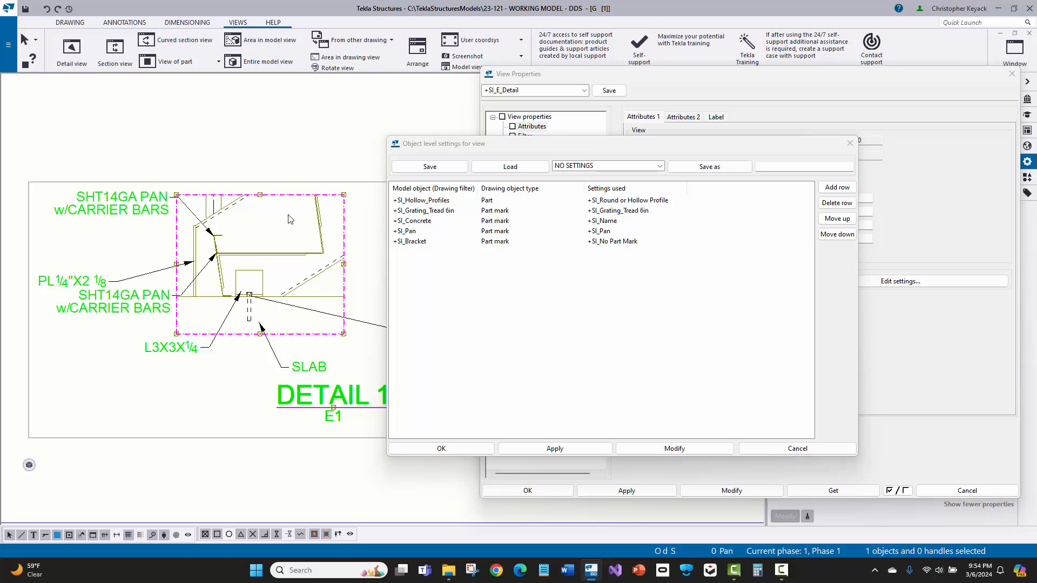
scroll(256, 213, "down", 2)
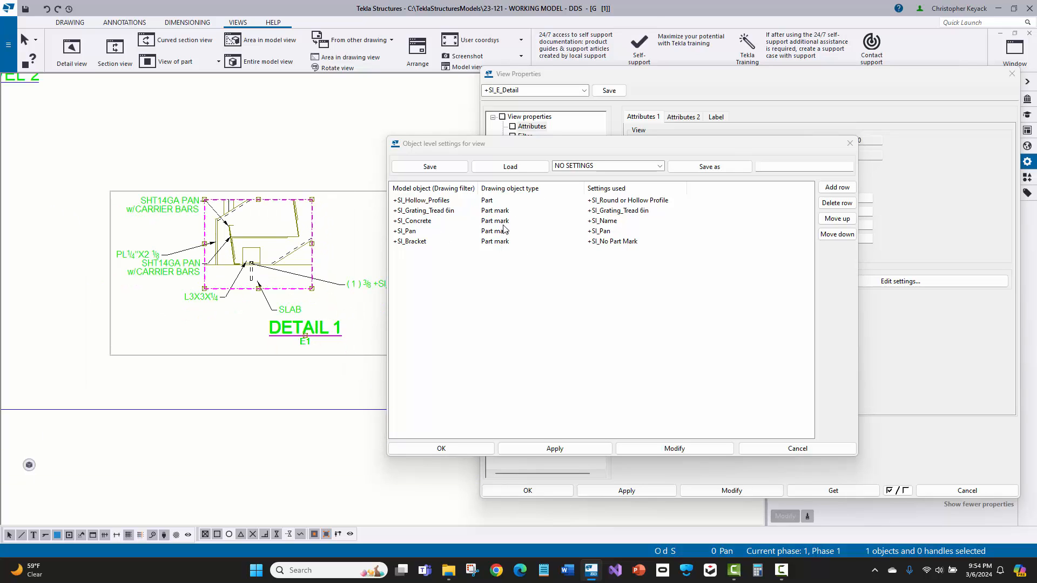
scroll(170, 212, "down", 4)
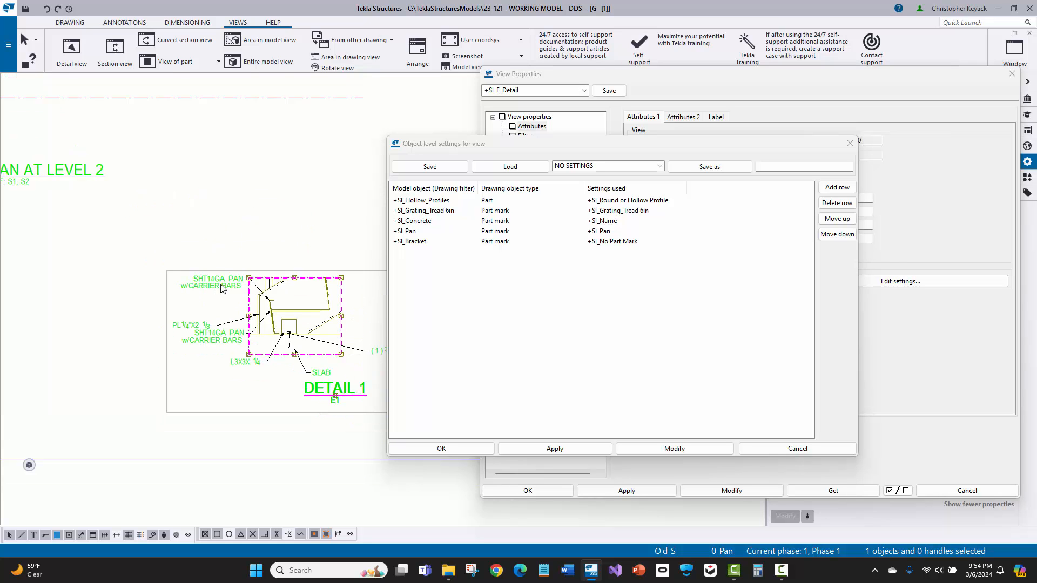
scroll(175, 238, "up", 4)
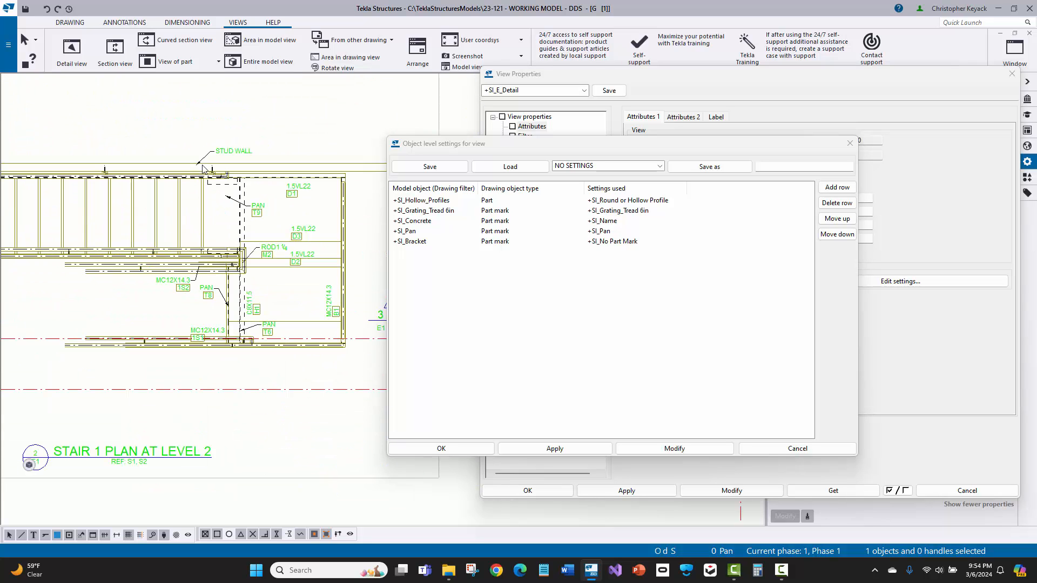
scroll(333, 133, "up", 2)
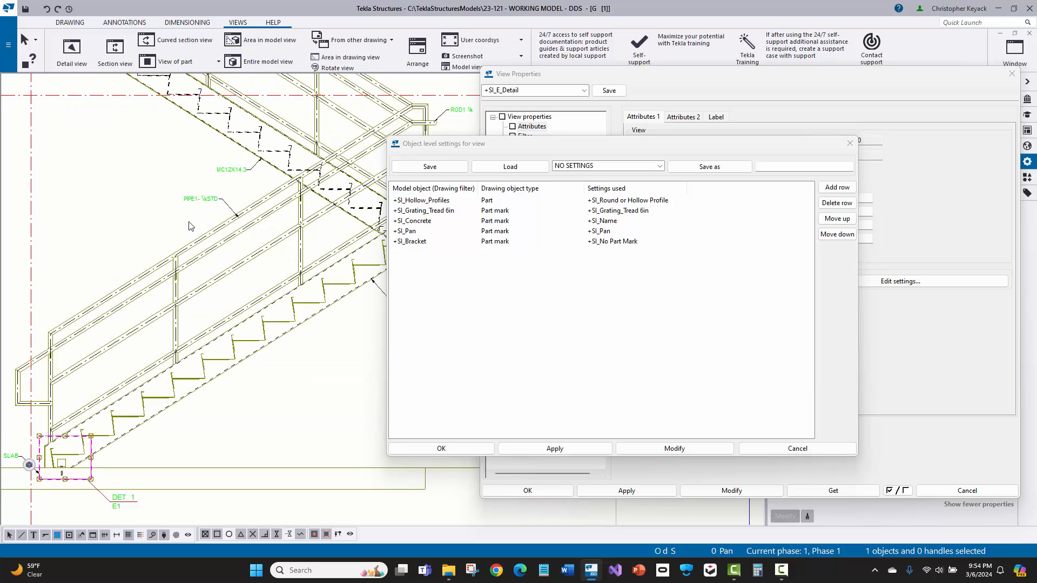
scroll(189, 229, "down", 3)
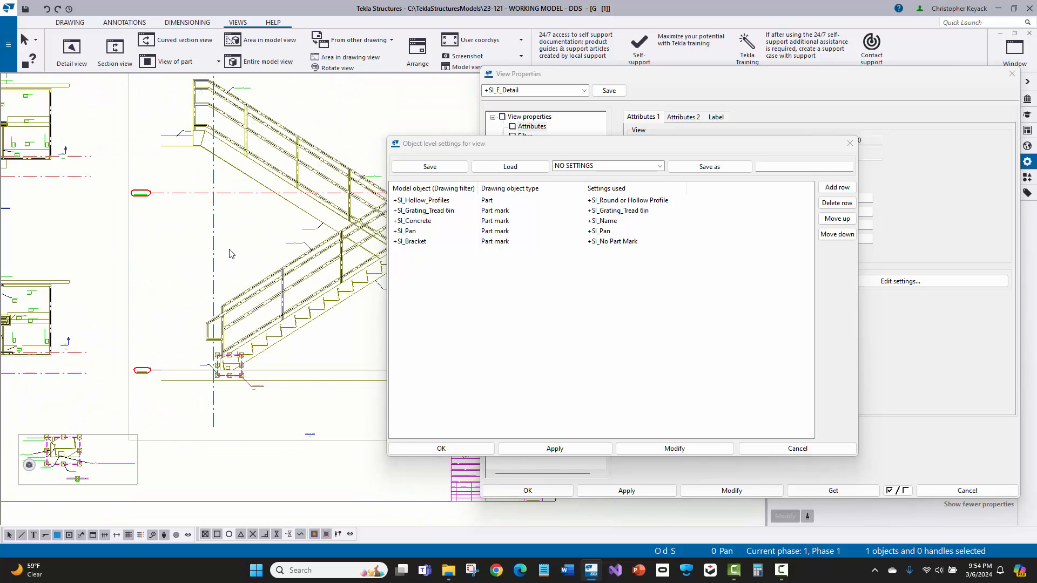
middle_click_drag(230, 250, 262, 233)
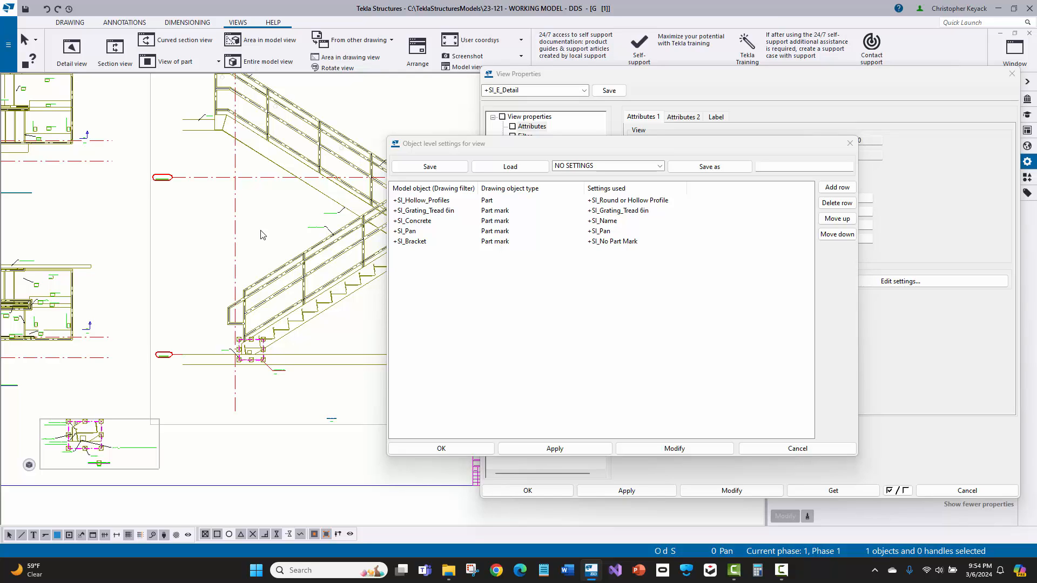
middle_click_drag(119, 339, 167, 270)
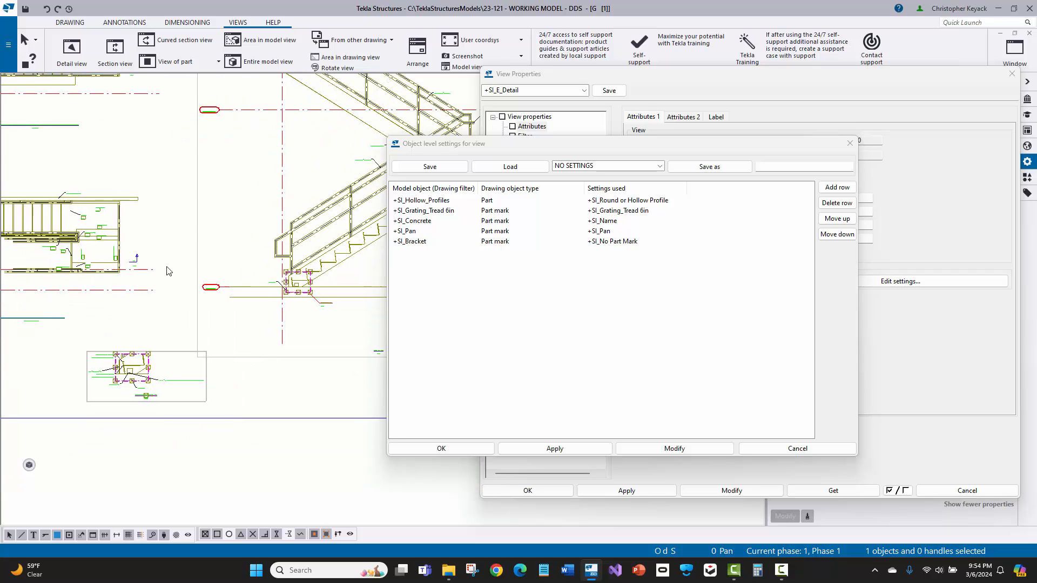
scroll(160, 346, "up", 3)
middle_click_drag(81, 373, 133, 252)
scroll(132, 259, "up", 2)
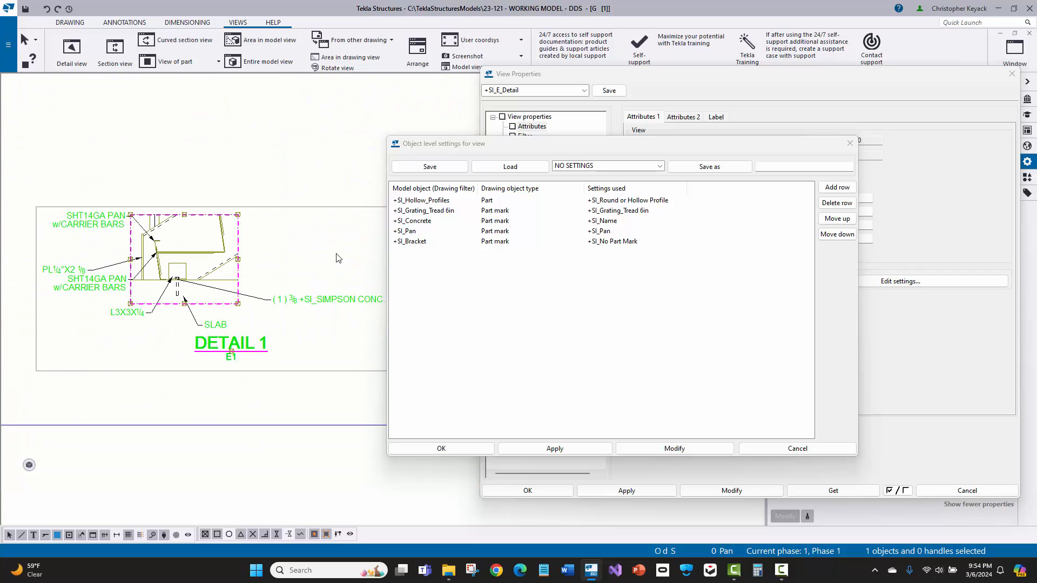
- Accept the object level settings and save the view properties under +SI_E_Detail
left_click(441, 449)
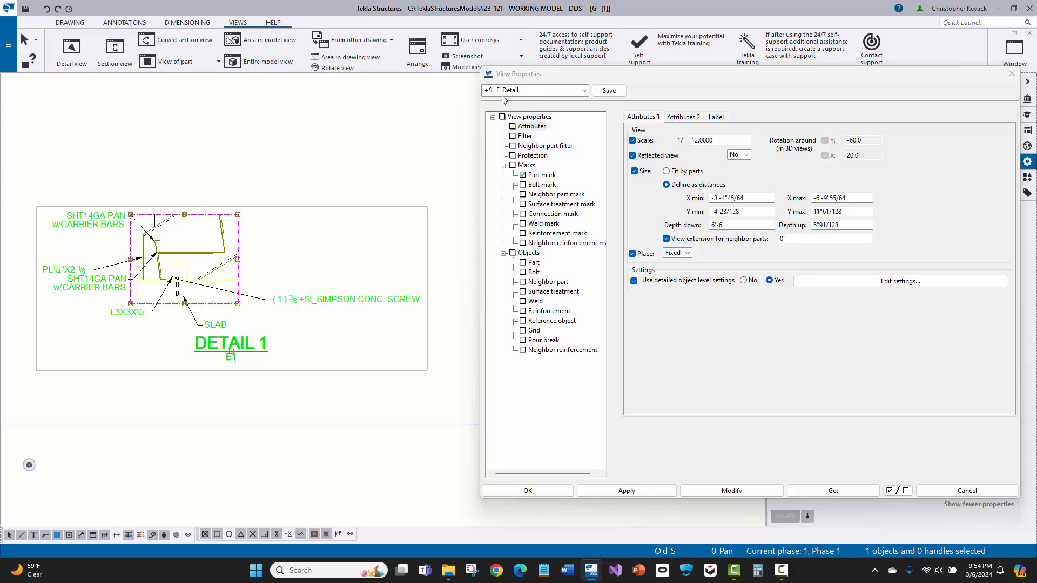
left_click(610, 94)
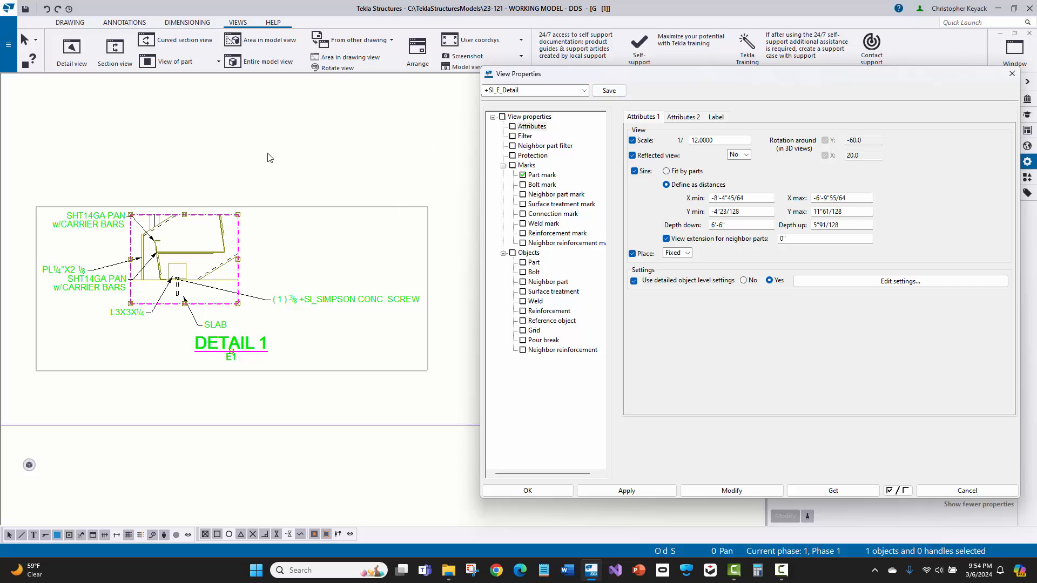
middle_click_drag(177, 189, 205, 173)
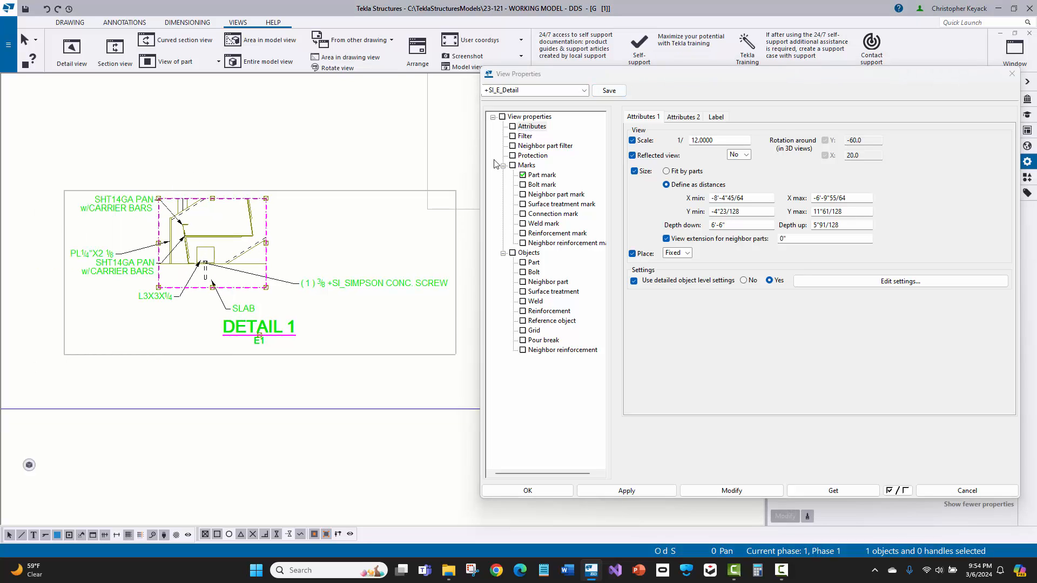
- Check the part mark's leader arrow style and set the bolt mark's leader line arrow to the matching filled arrowhead
left_click(539, 177)
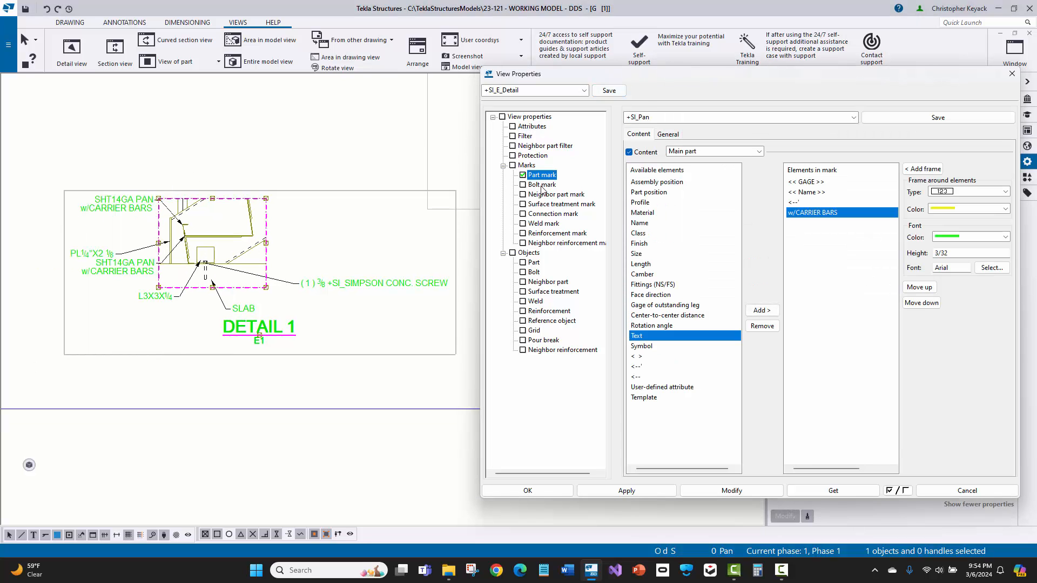
left_click(667, 134)
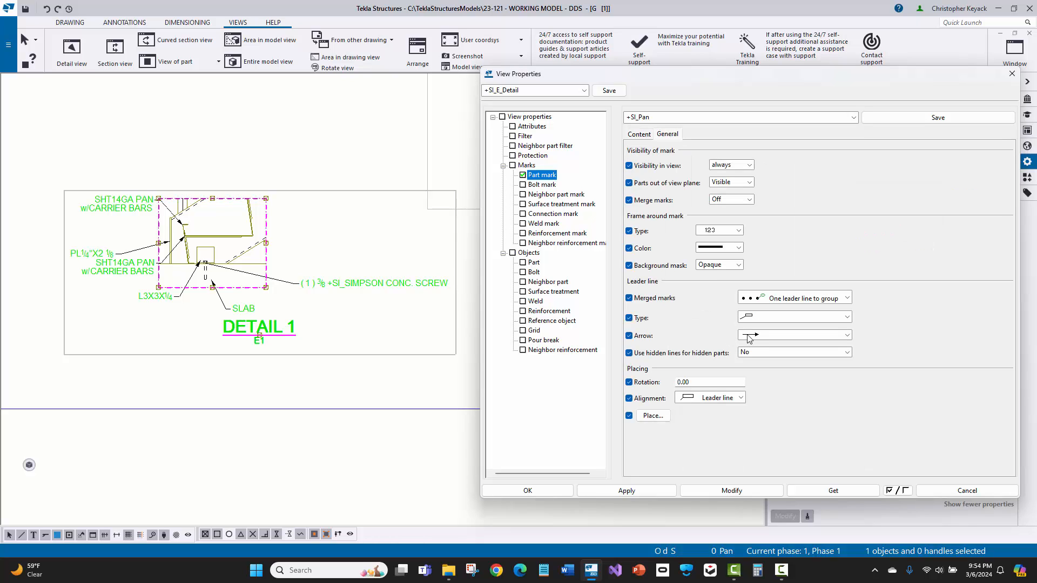
left_click(540, 185)
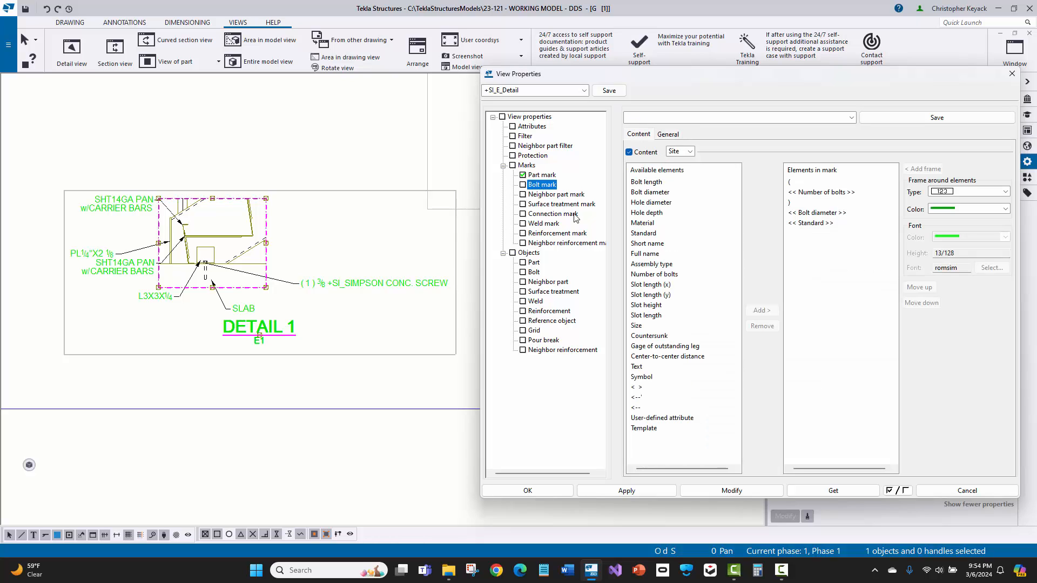
left_click(668, 134)
left_click(693, 310)
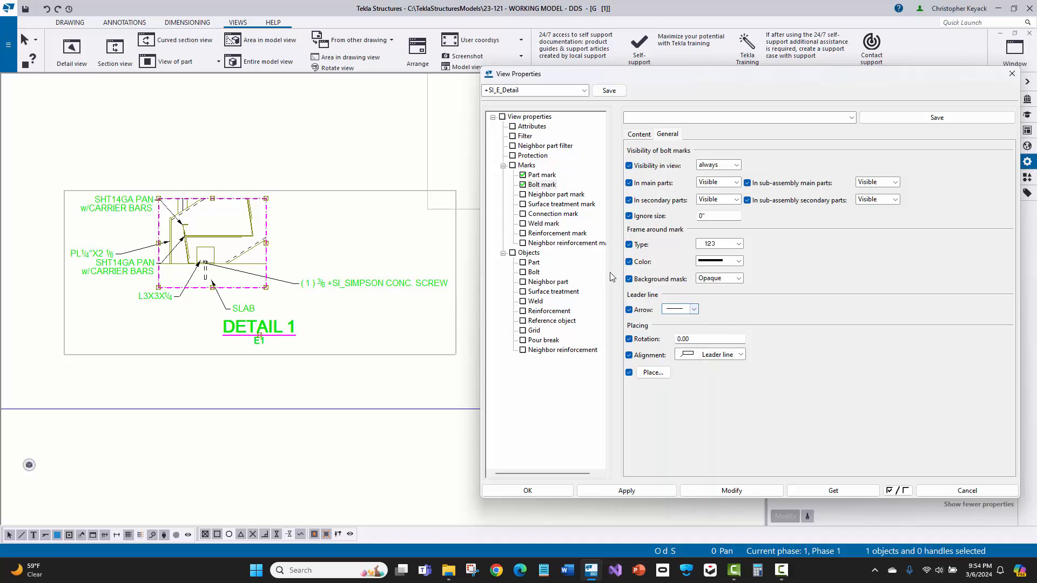
left_click(684, 311)
left_click(680, 337)
- Enable every view property category, including all marks and objects, and save the settings to +SI_E_Detail
left_click(503, 117)
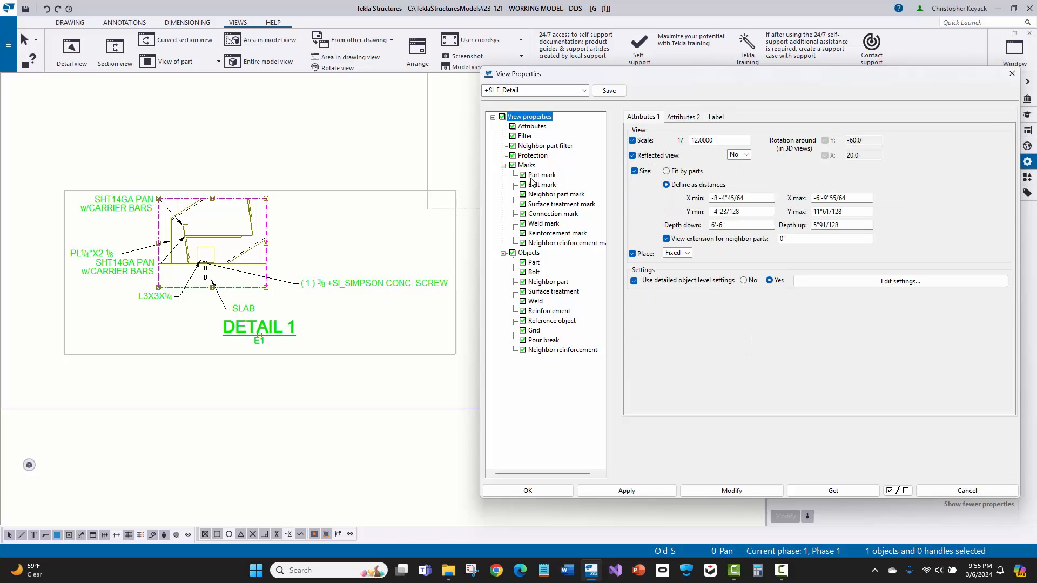
left_click(541, 185)
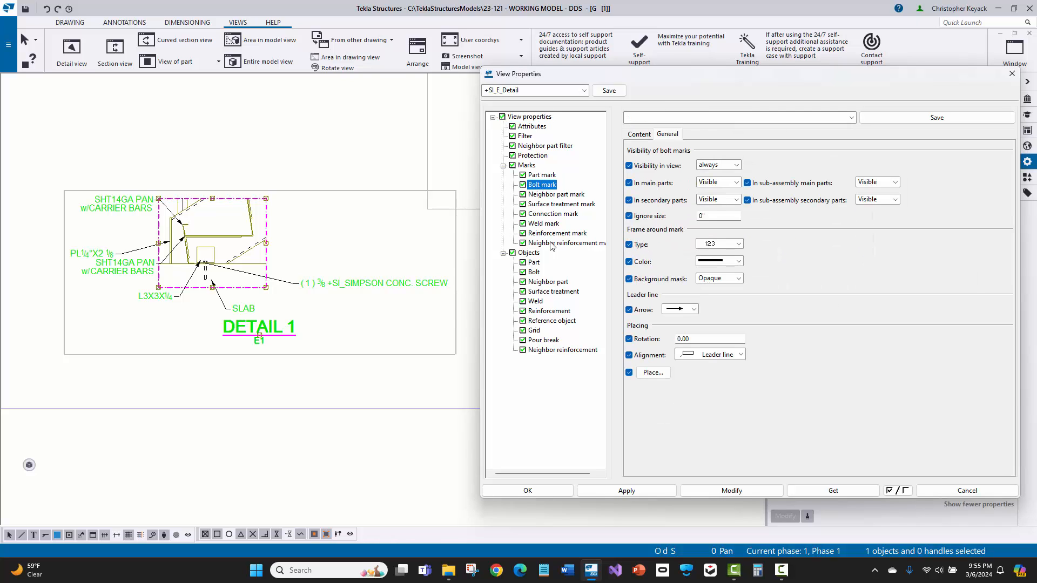
left_click(608, 92)
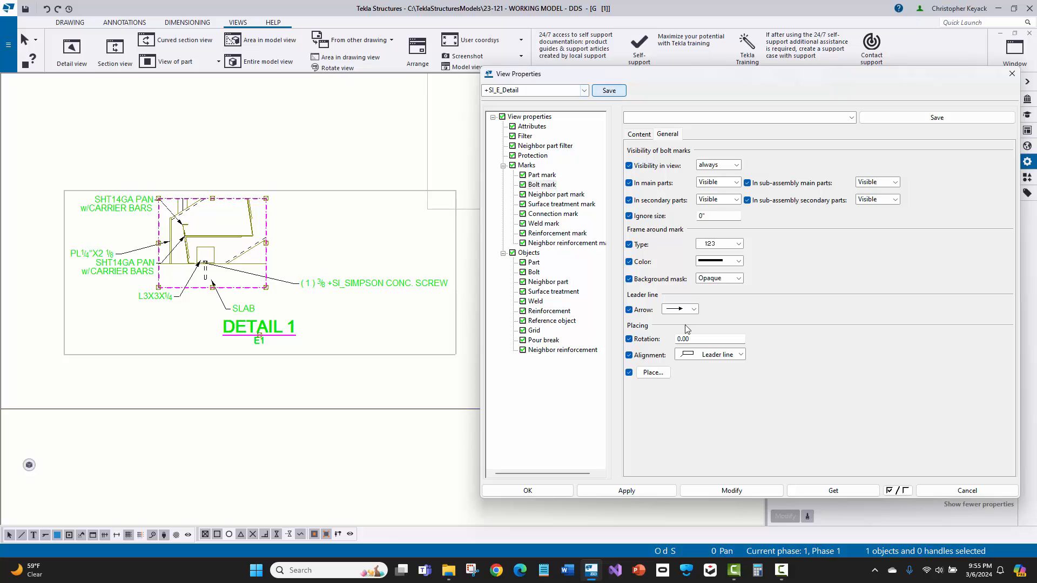
- Modify the Detail 1 view with the updated view properties and inspect the regenerated part and bolt marks
scroll(205, 281, "up", 4)
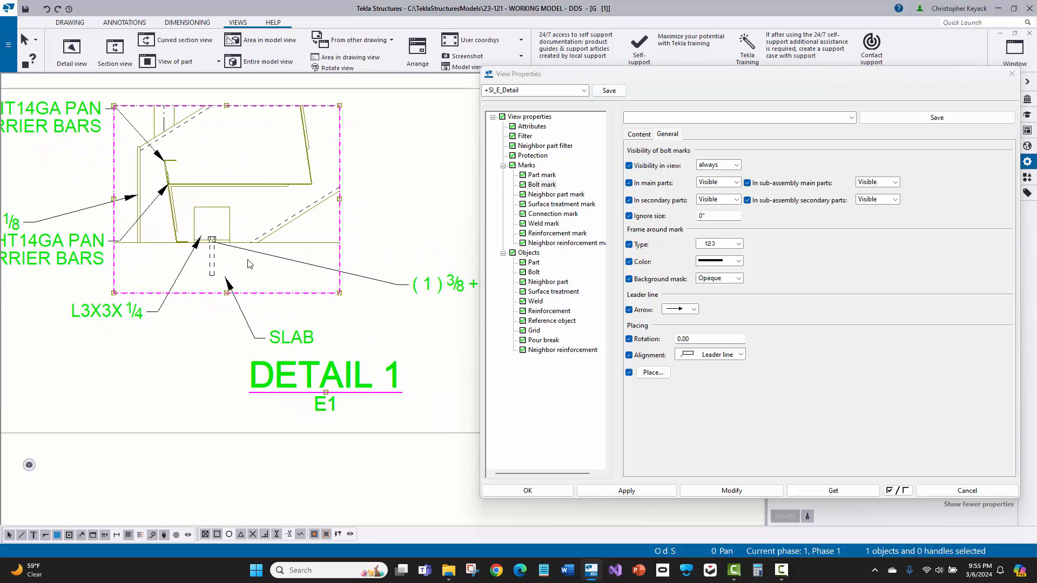
scroll(248, 263, "down", 3)
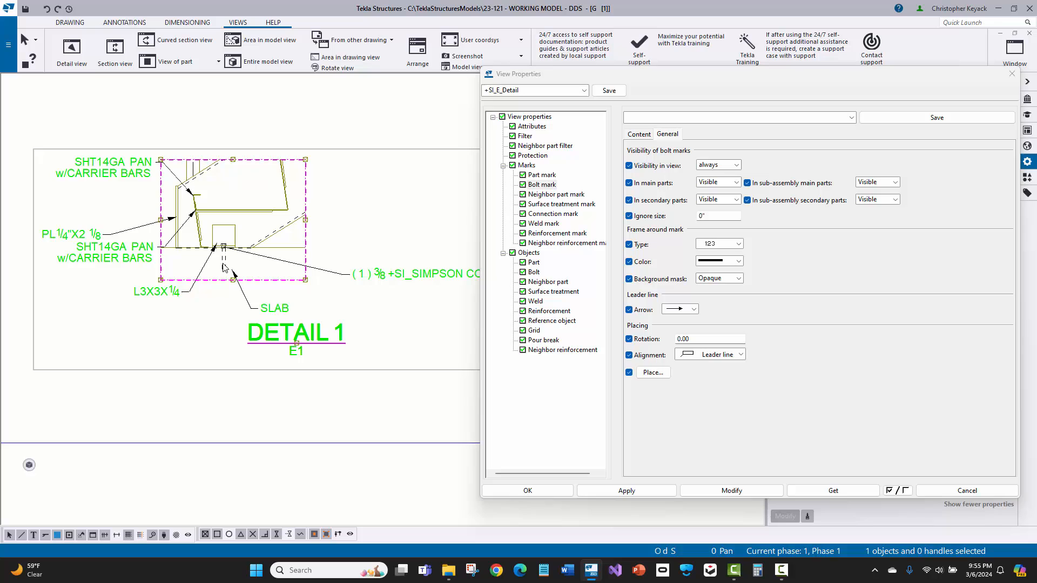
left_click(732, 492)
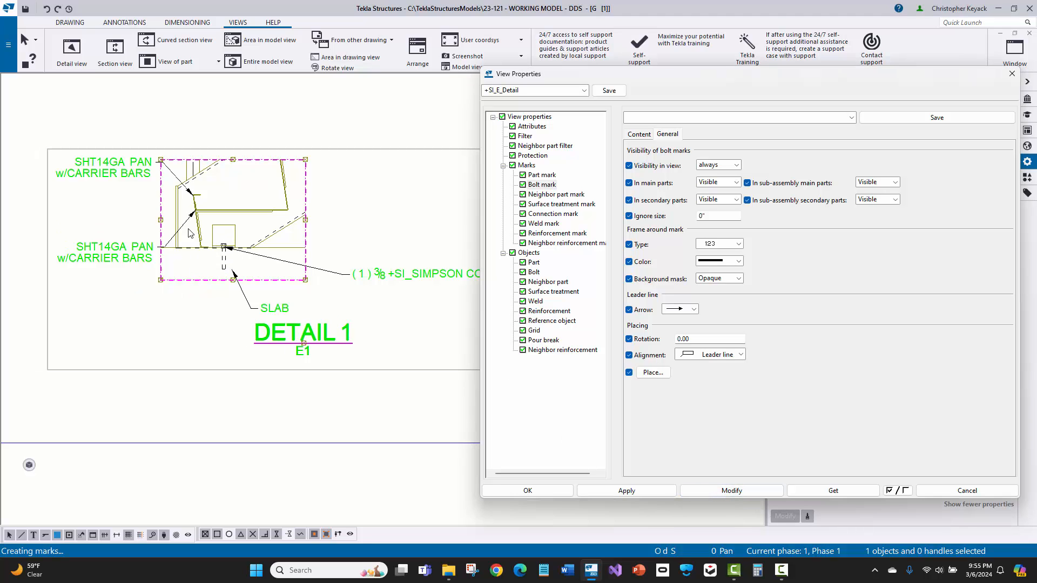
scroll(145, 195, "up", 2)
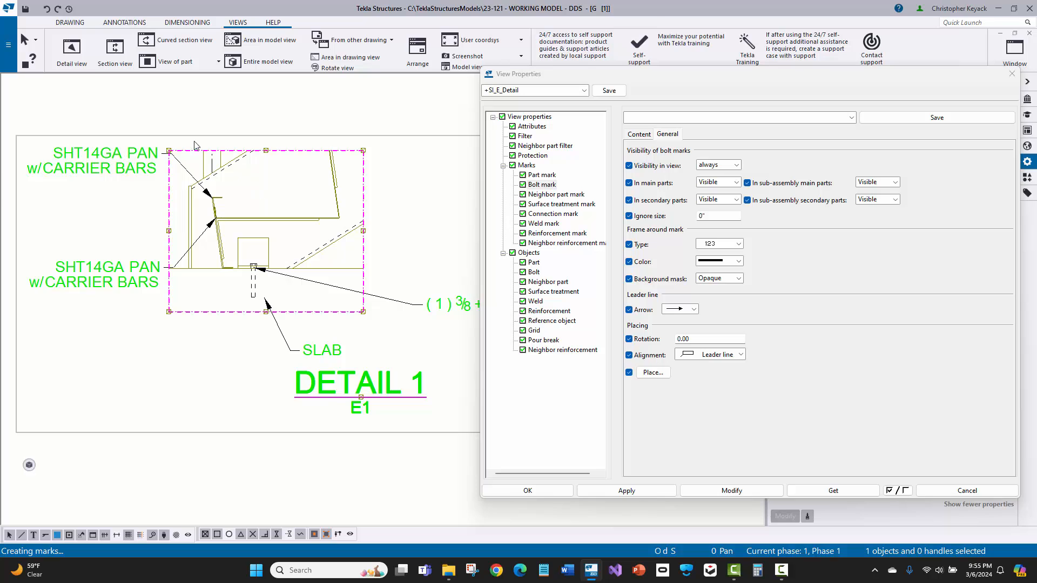
scroll(196, 130, "down", 1)
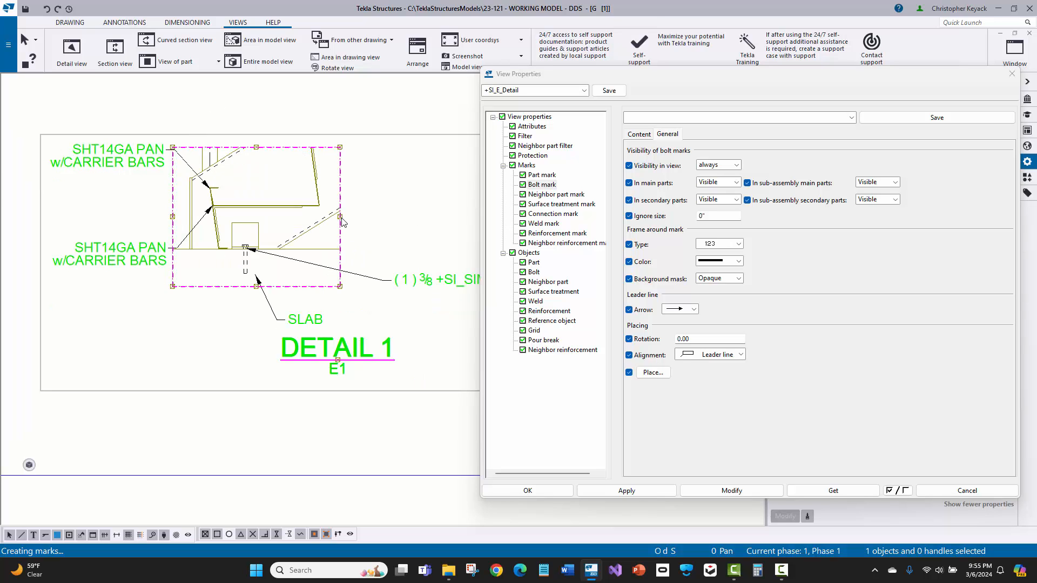
- Check the filter settings and the part mark's content in the Detail 1 view properties
left_click(525, 137)
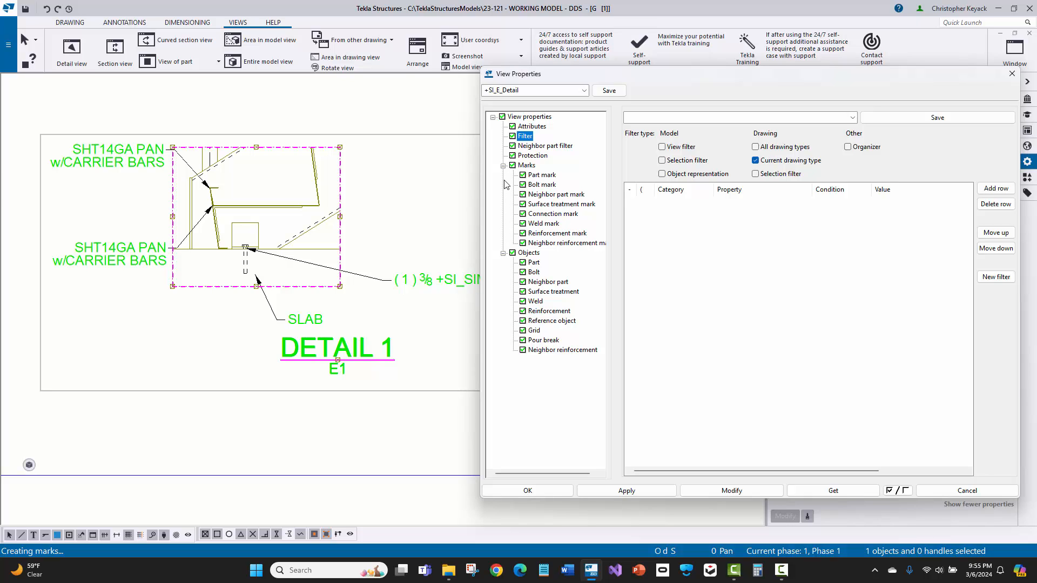
left_click(542, 175)
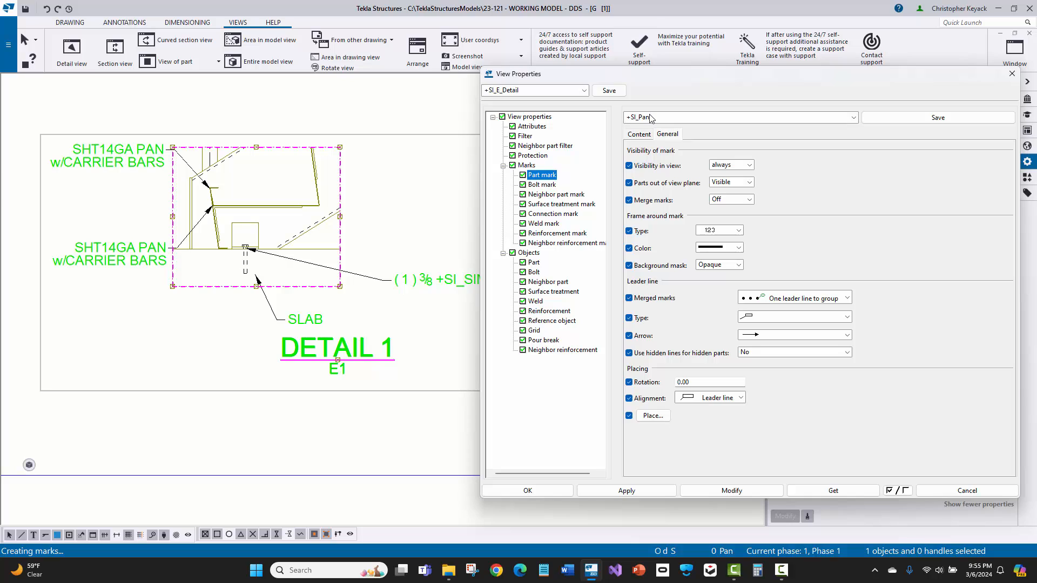
left_click(640, 134)
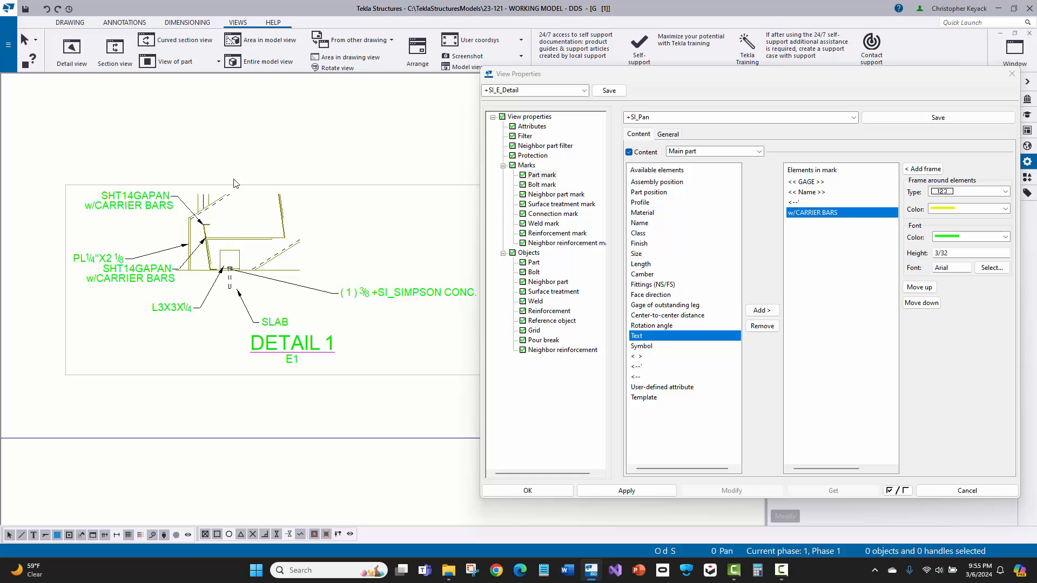
left_click(257, 188)
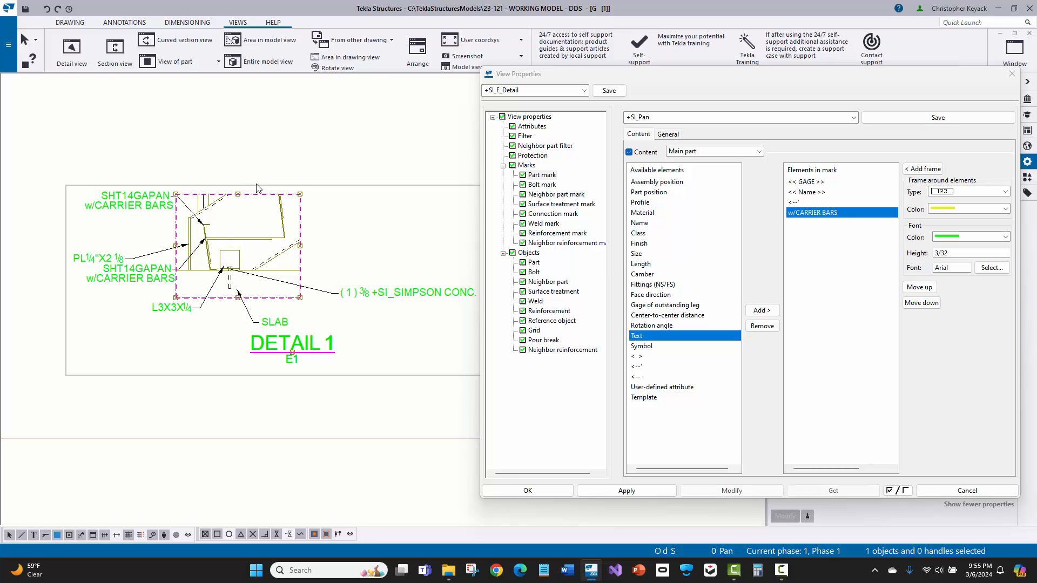
left_click(585, 90)
left_click(555, 128)
left_click(585, 90)
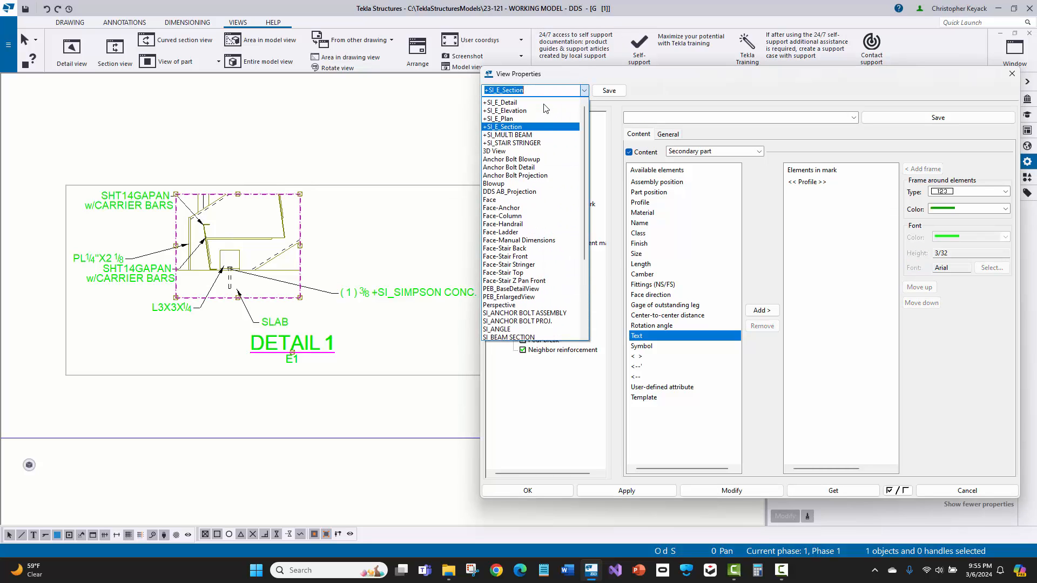
scroll(535, 162, "up", 3)
left_click(535, 159)
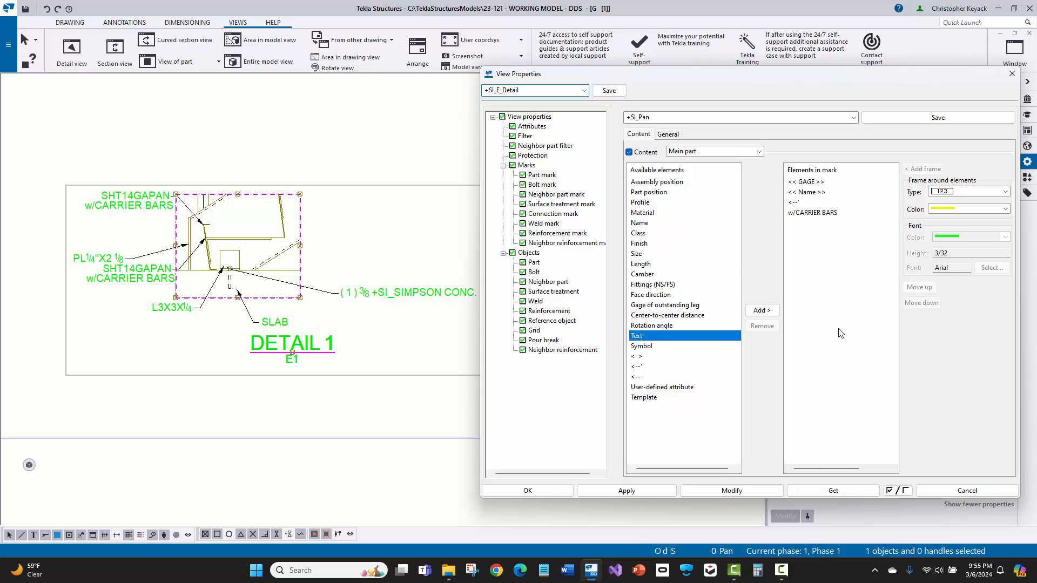
left_click(967, 491)
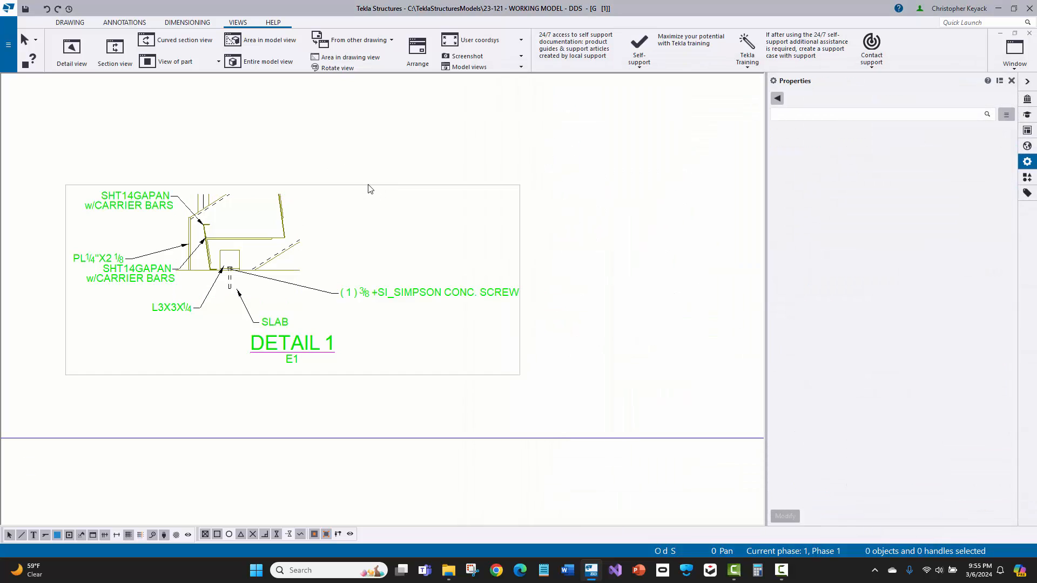
- Reopen the Detail 1 view properties and review the object level settings and the part mark's general settings
left_click(371, 187)
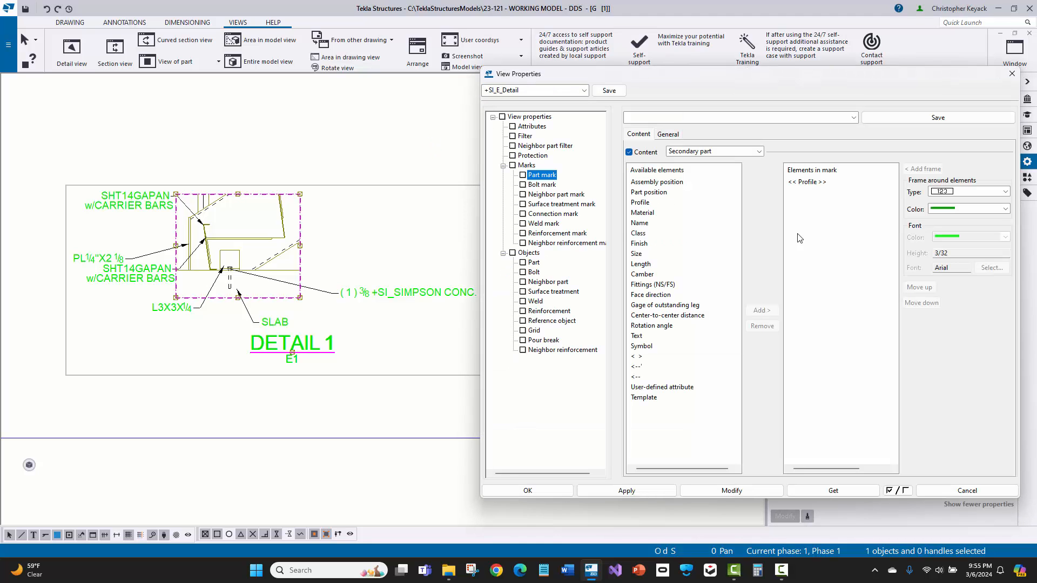
left_click(534, 127)
left_click(907, 281)
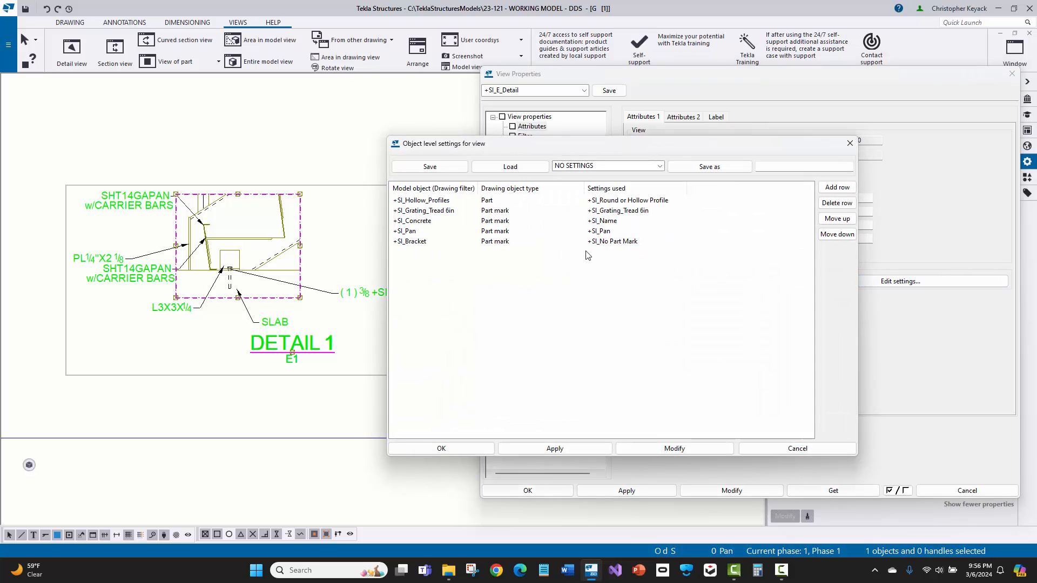
left_click(472, 447)
left_click(537, 174)
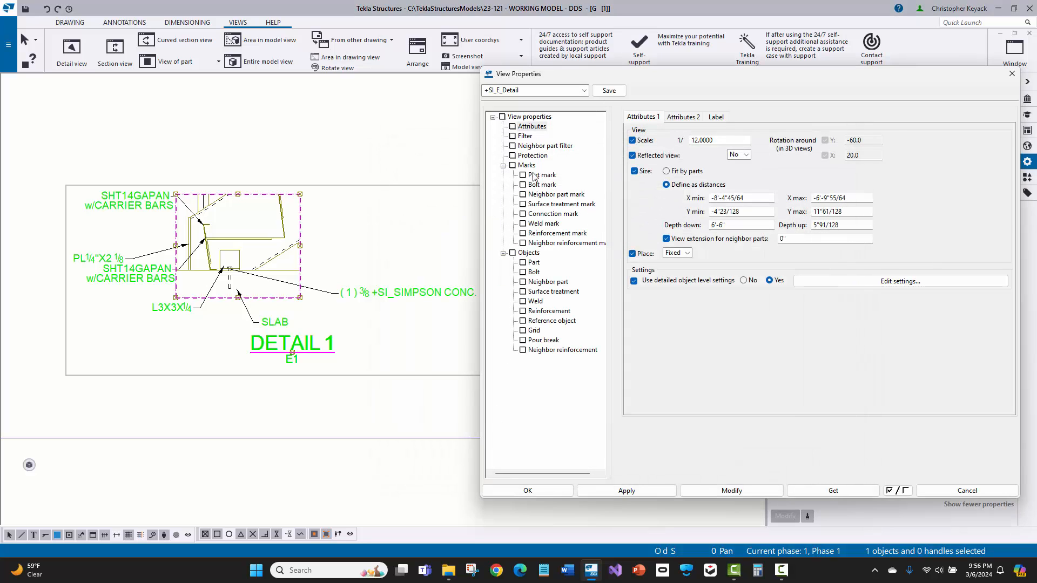
left_click(668, 134)
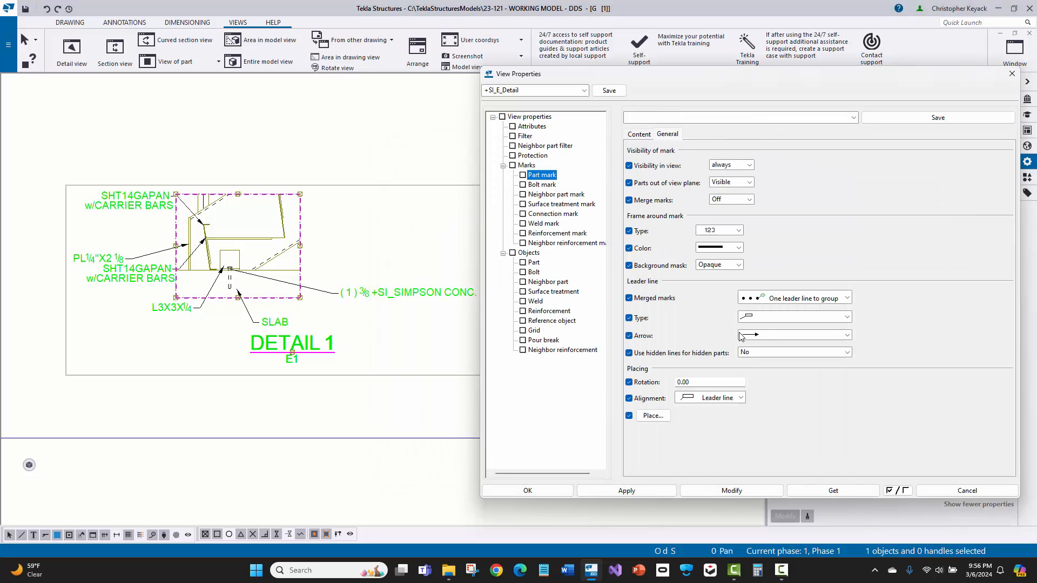
- Set the bolt mark's leader line arrow to the filled arrowhead
left_click(543, 184)
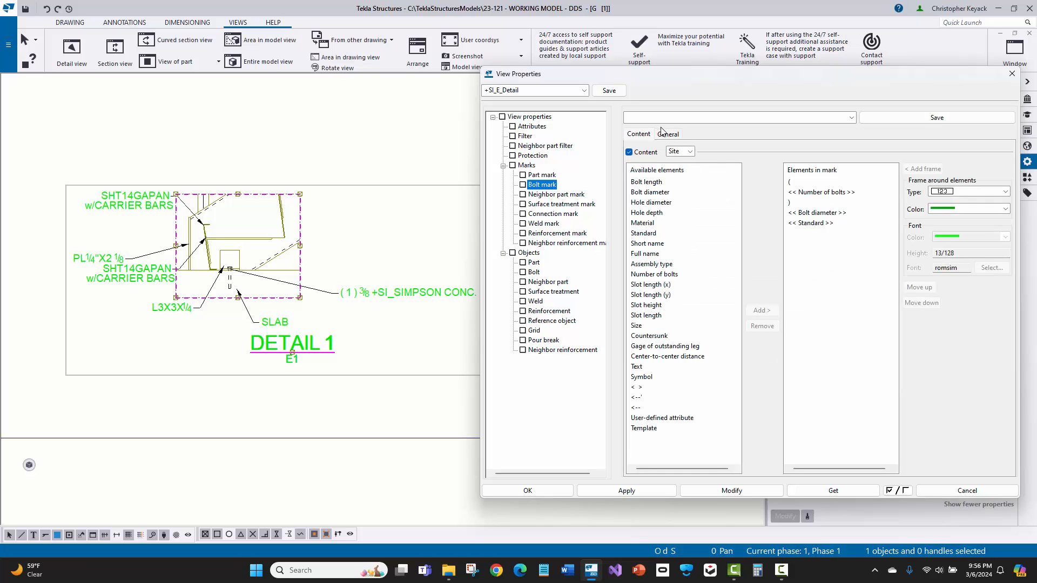
left_click(668, 134)
left_click(690, 309)
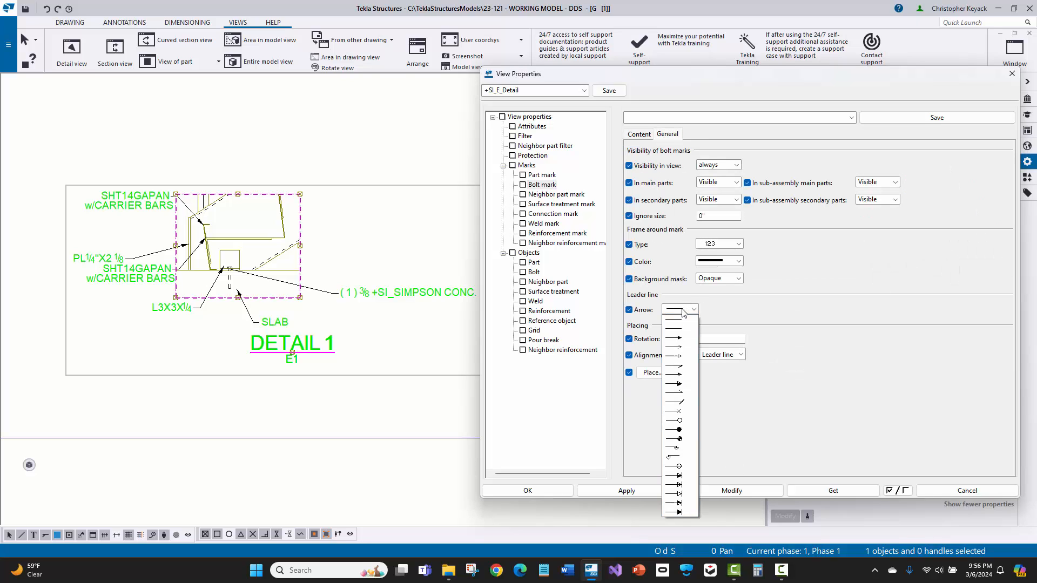
left_click(677, 339)
- Enable every view property category, check the part mark's content, and save the settings to +SI_E_Detail
left_click(503, 117)
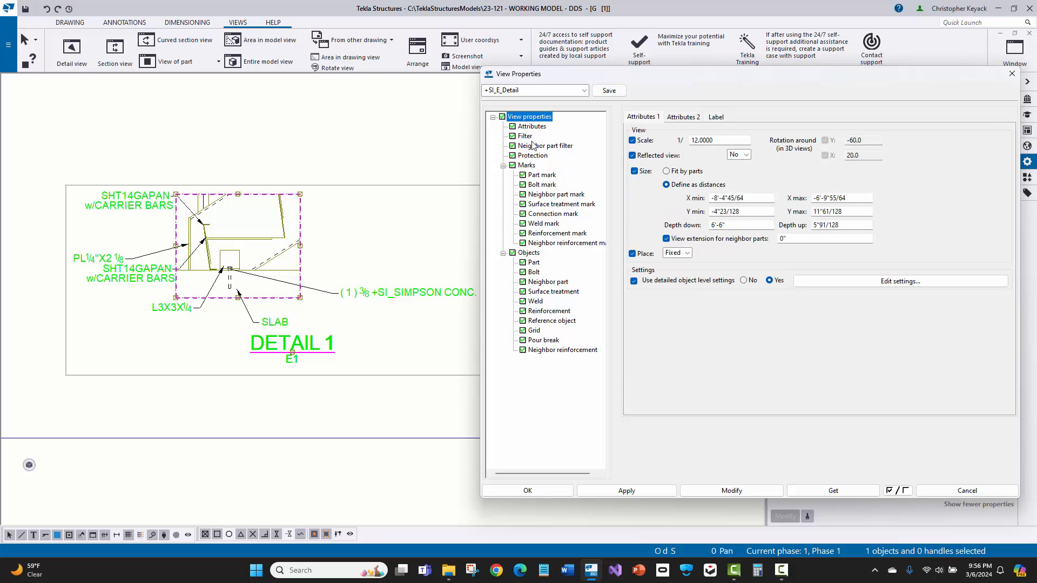
left_click(544, 176)
left_click(638, 134)
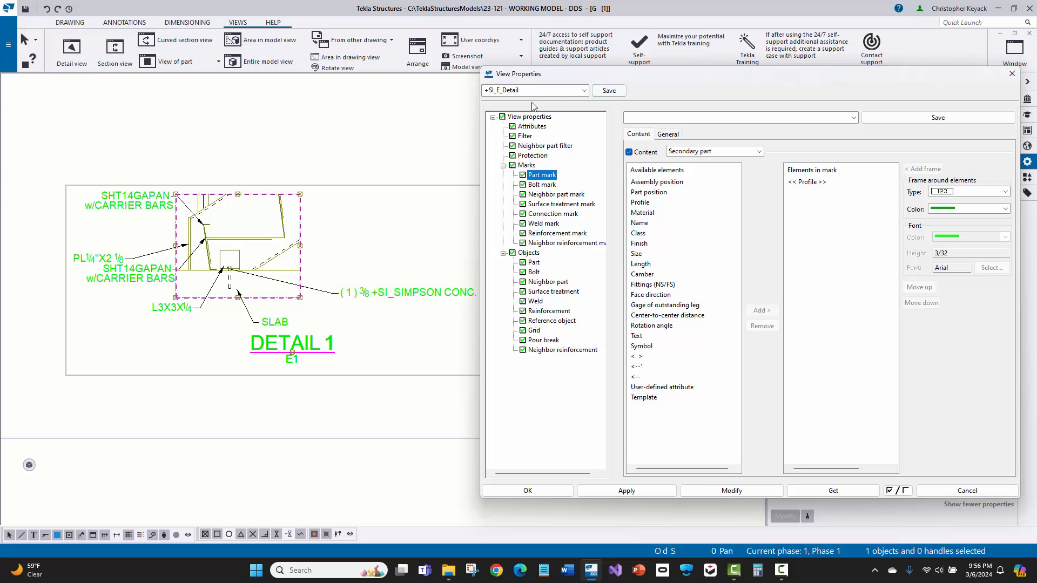
left_click(854, 118)
left_click(854, 119)
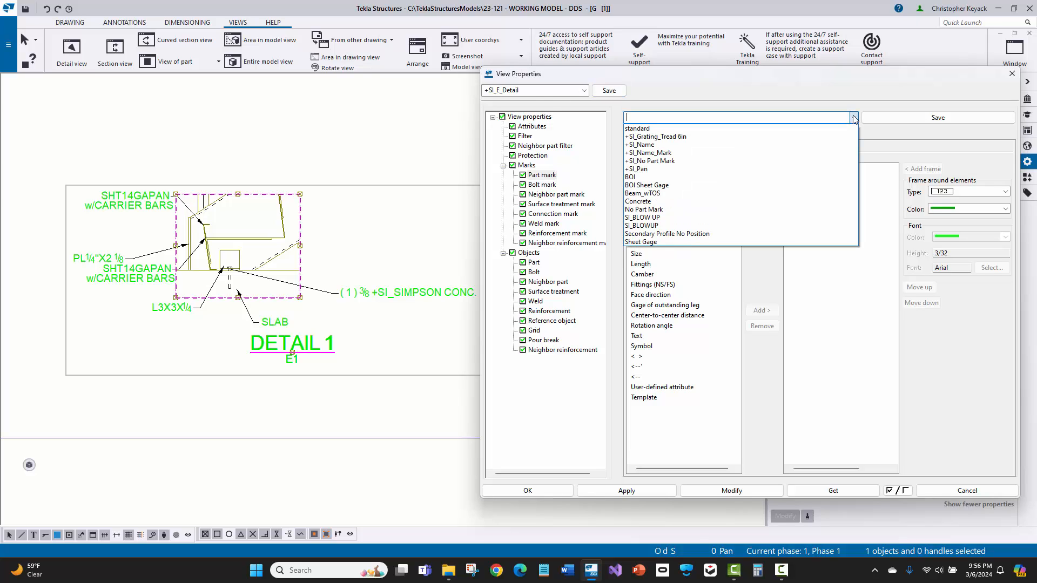
left_click(853, 119)
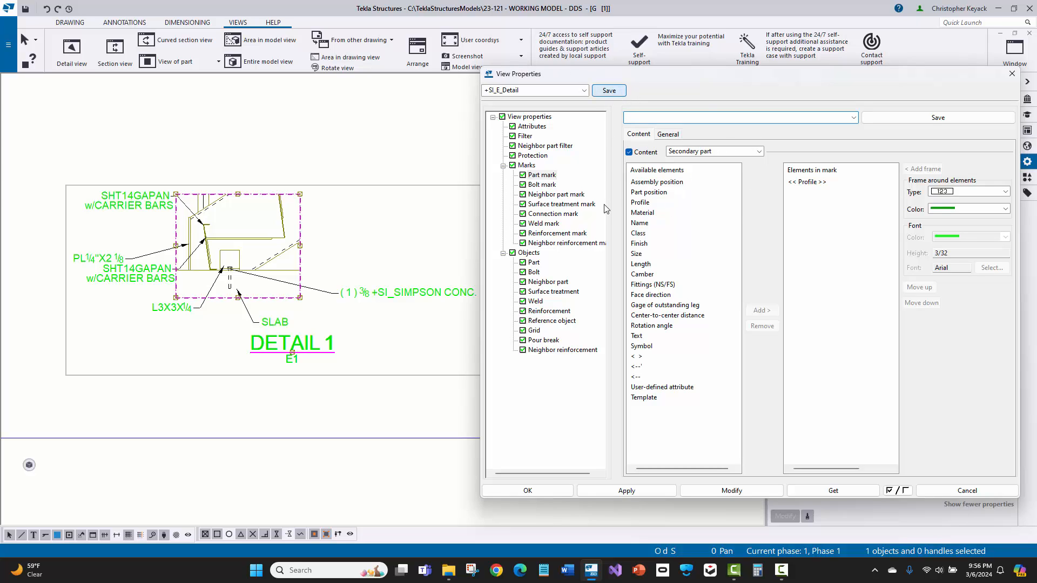
- Modify the Detail 1 view with the saved properties, close the view properties, and inspect the regenerated marks
left_click(701, 492)
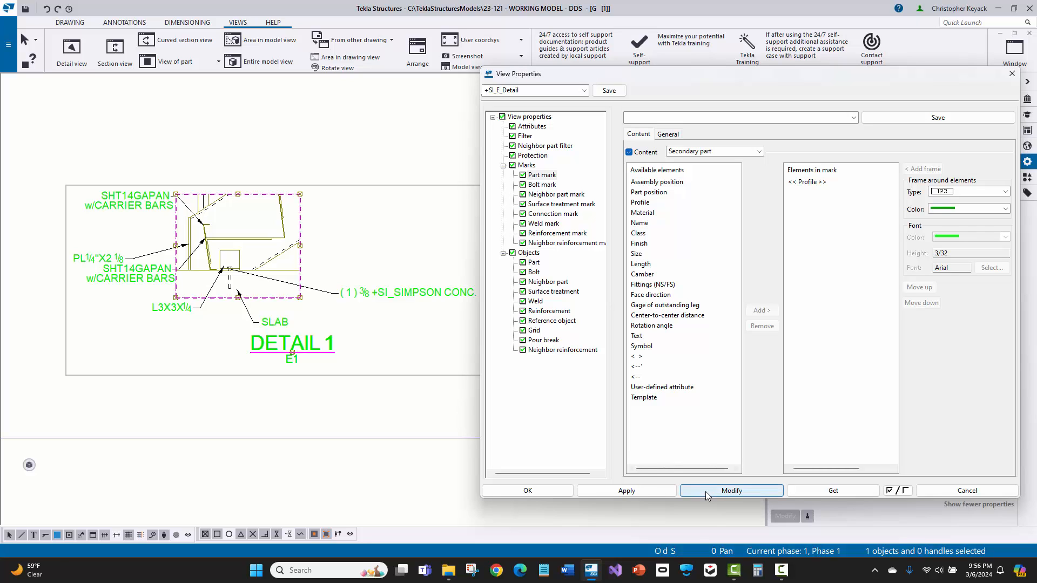
scroll(215, 267, "up", 2)
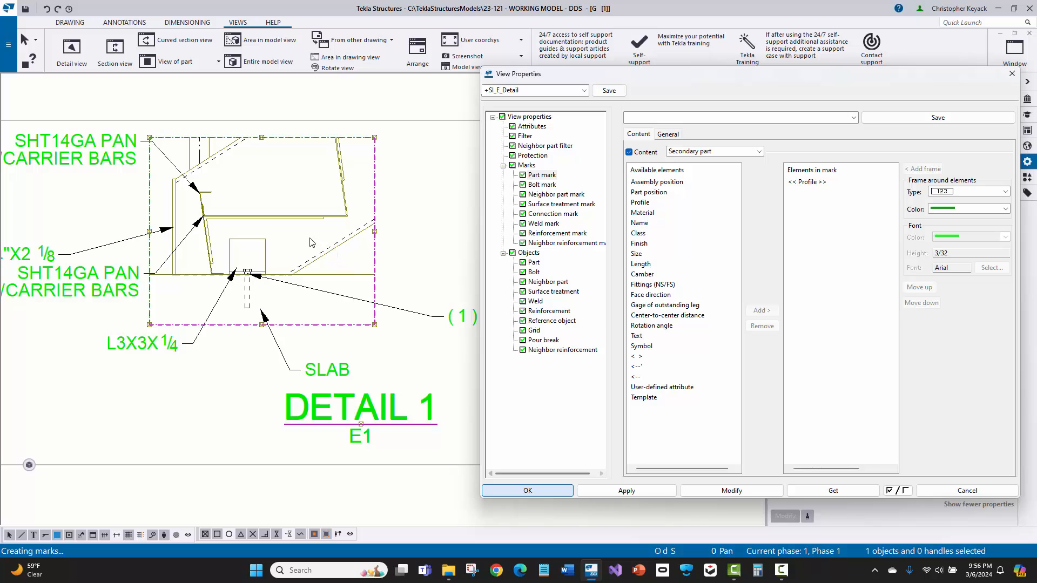
middle_click_drag(339, 241, 461, 247)
scroll(461, 246, "down", 2)
middle_click_drag(315, 273, 234, 275)
- Delete the PL1/4"X2 1/8 part mark and place the two SHT14GA PAN marks on opposite sides of the detail
left_click(123, 254)
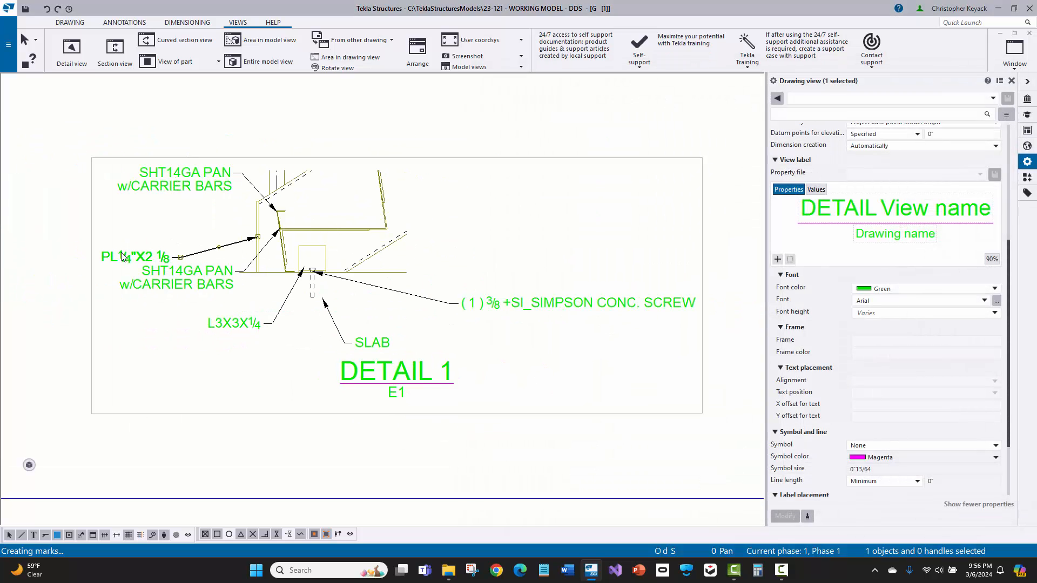
key("Delete")
left_click(167, 285)
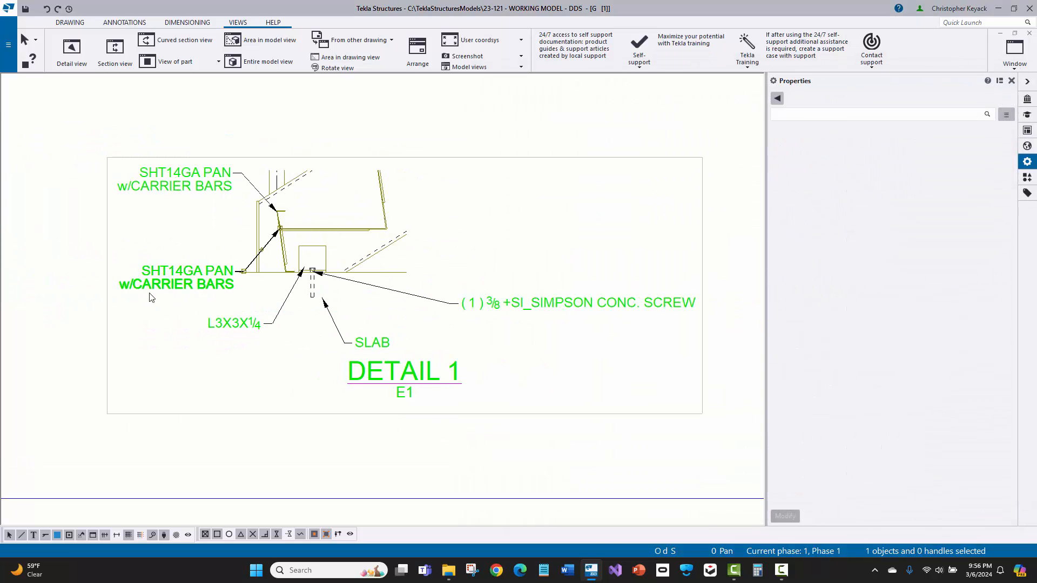
left_click_drag(150, 297, 159, 222)
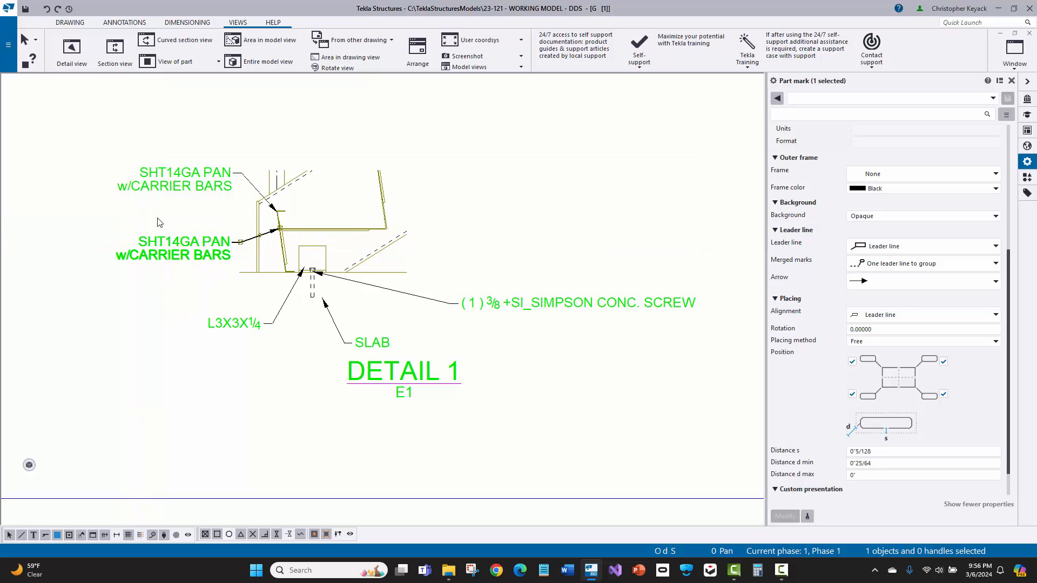
left_click(168, 182)
left_click_drag(169, 171, 110, 284)
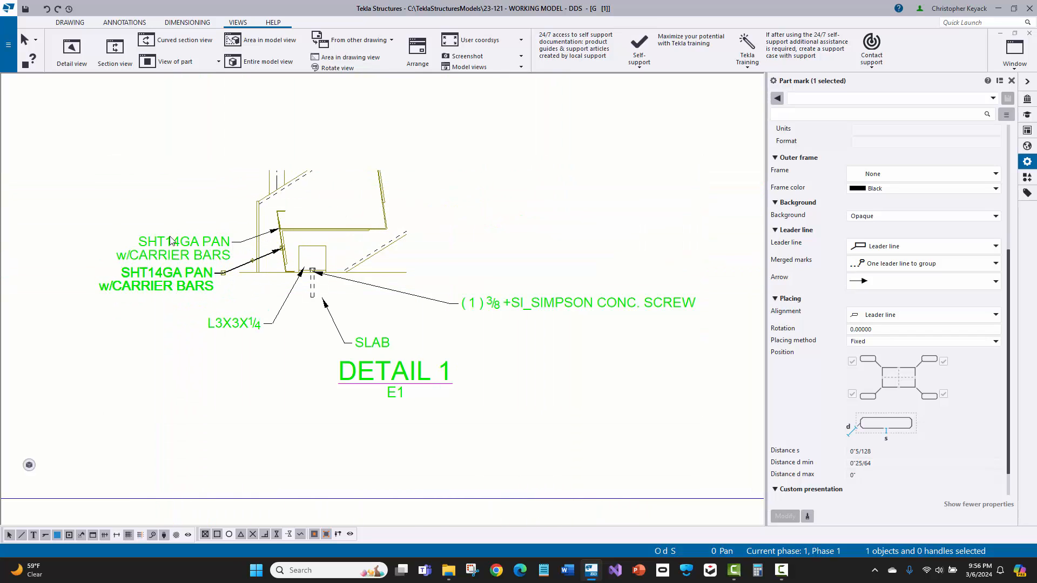
left_click_drag(170, 240, 502, 200)
- Move the concrete screw bolt mark closer to the anchor and delete the SLAB mark
left_click(589, 301)
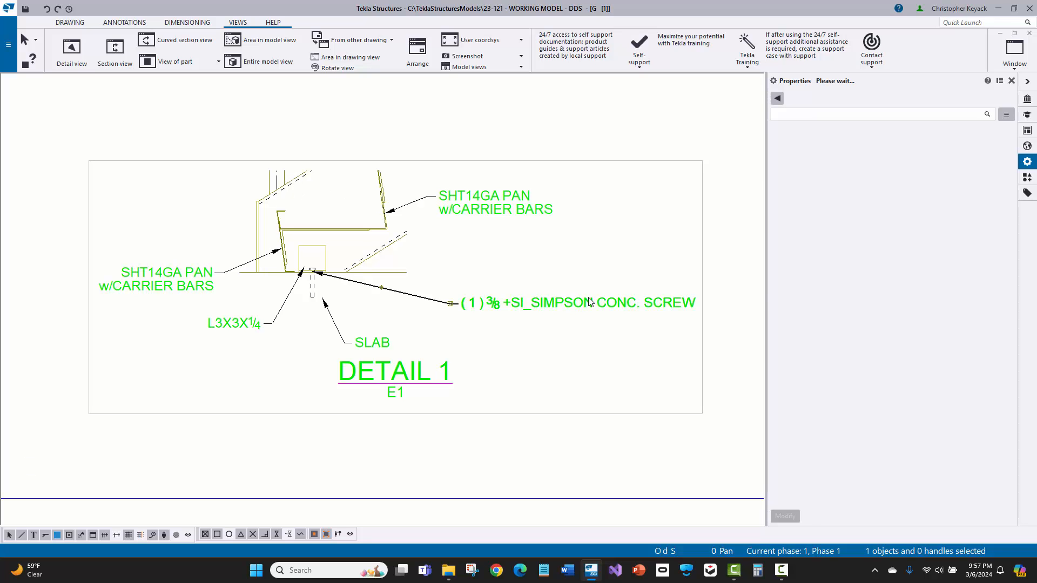
left_click_drag(588, 302, 505, 304)
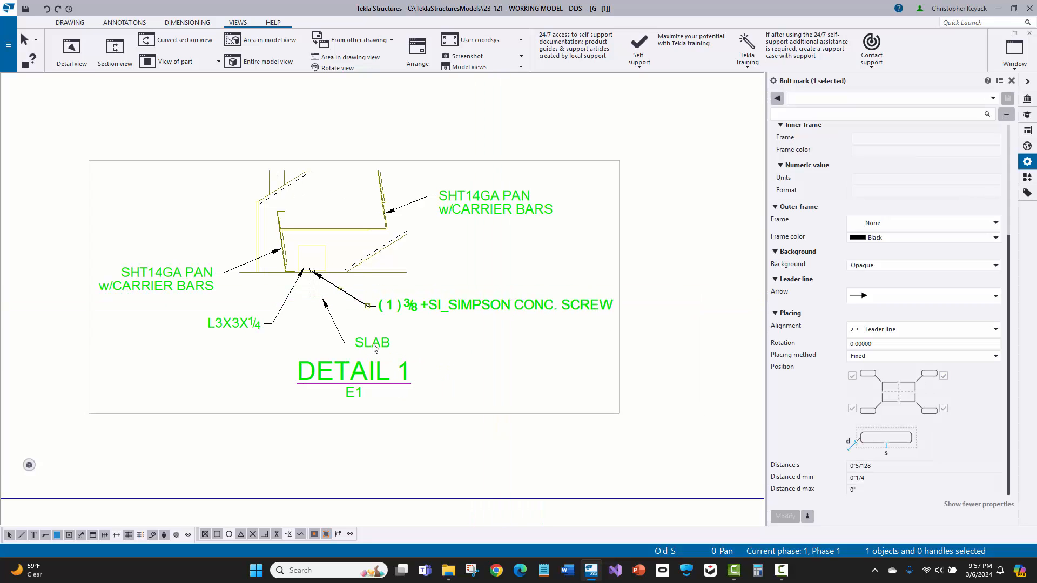
left_click(381, 344)
key("Delete")
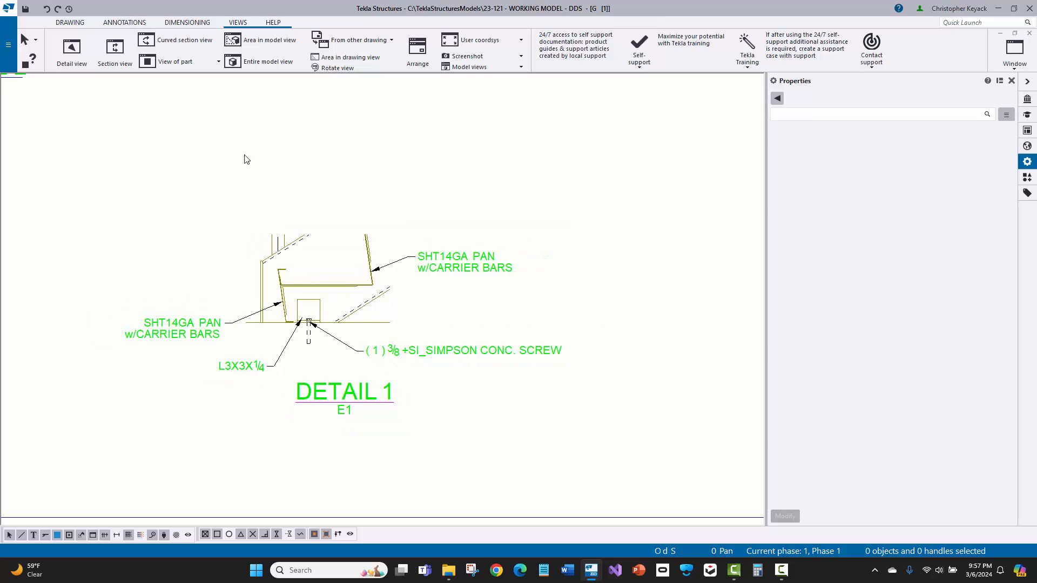
- Start a section view and load the standard settings for its section mark
scroll(352, 136, "up", 1)
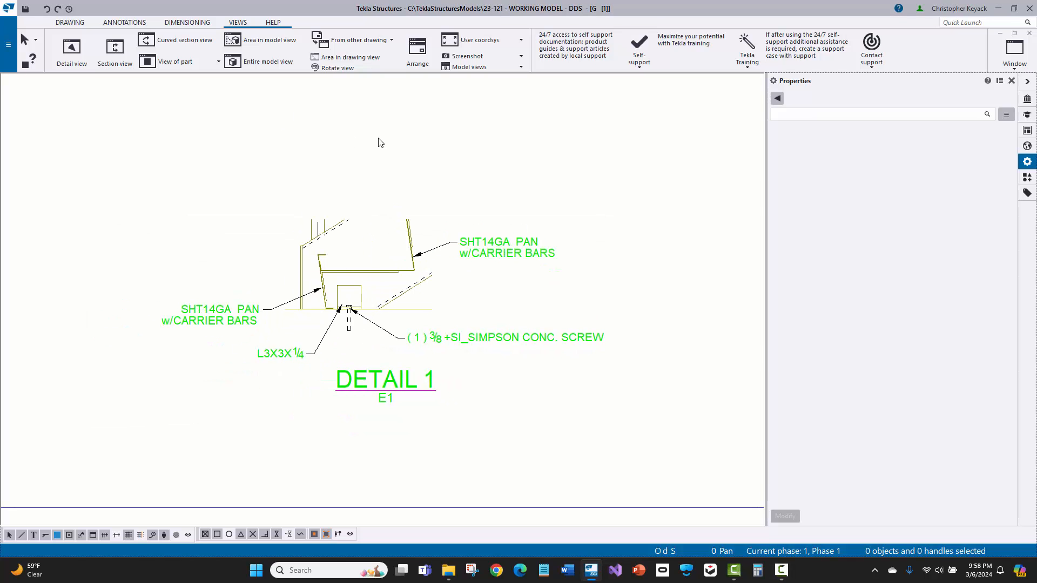
left_click(113, 54)
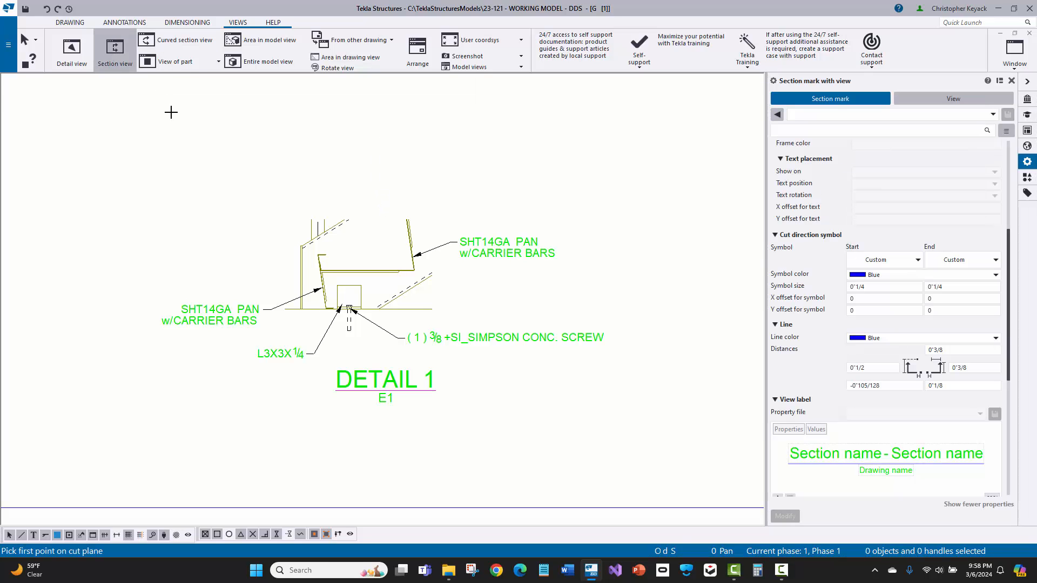
left_click(834, 117)
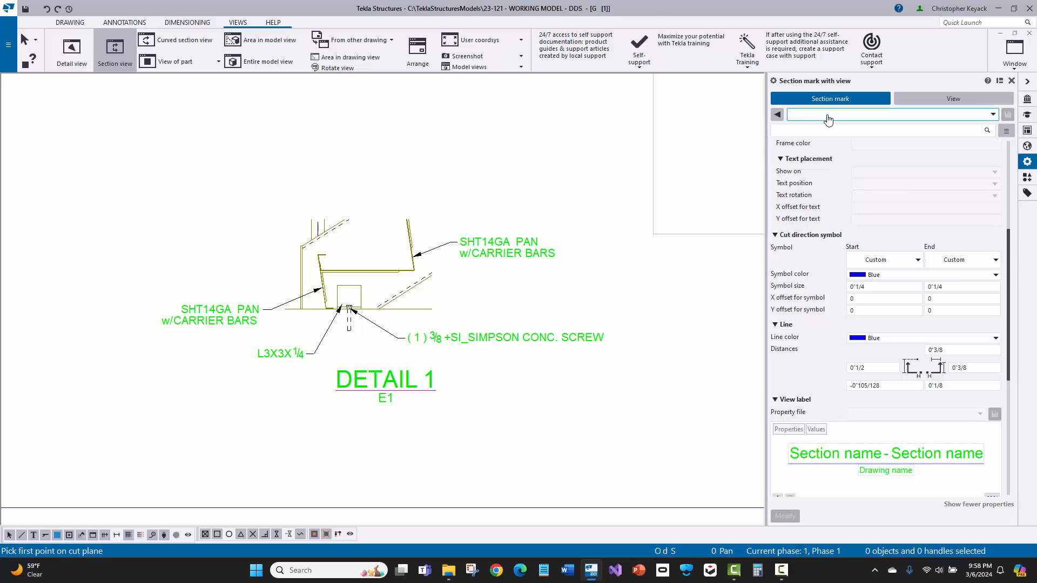
left_click(900, 136)
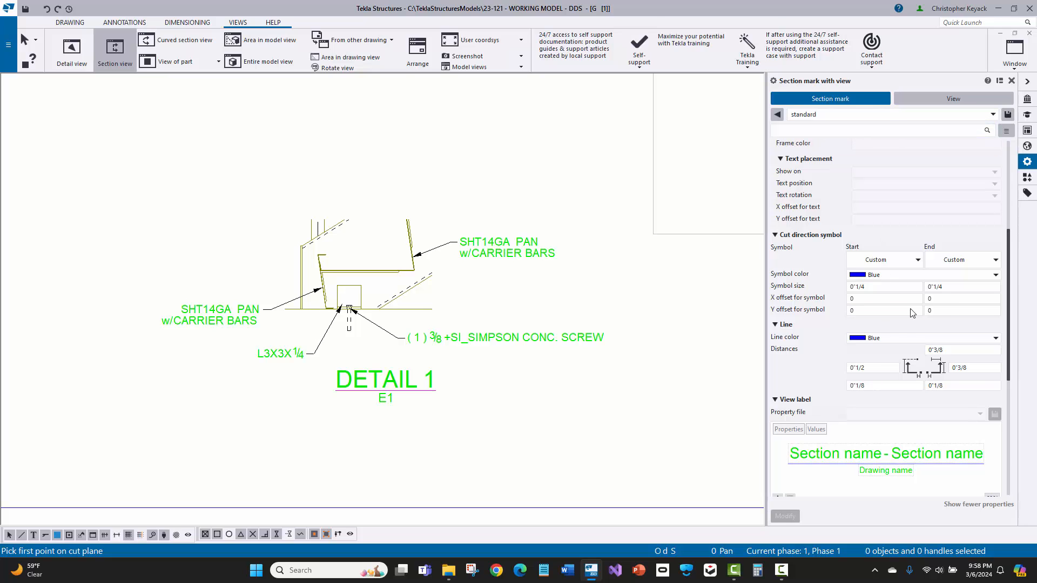
- Load the +SI_E_Section properties for the new section's view and check the view name elements in its label
left_click(918, 101)
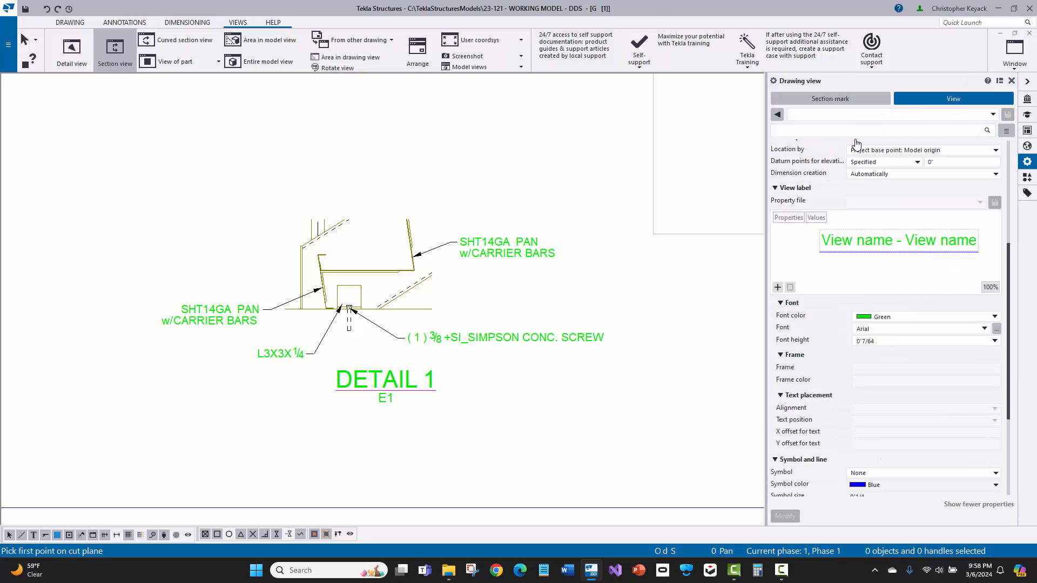
left_click(859, 115)
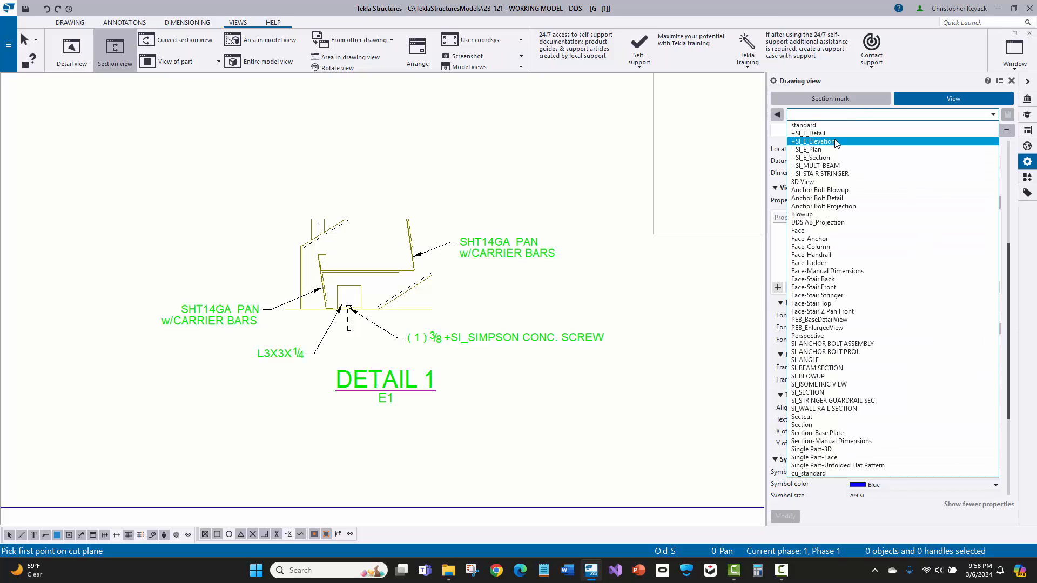
left_click(829, 158)
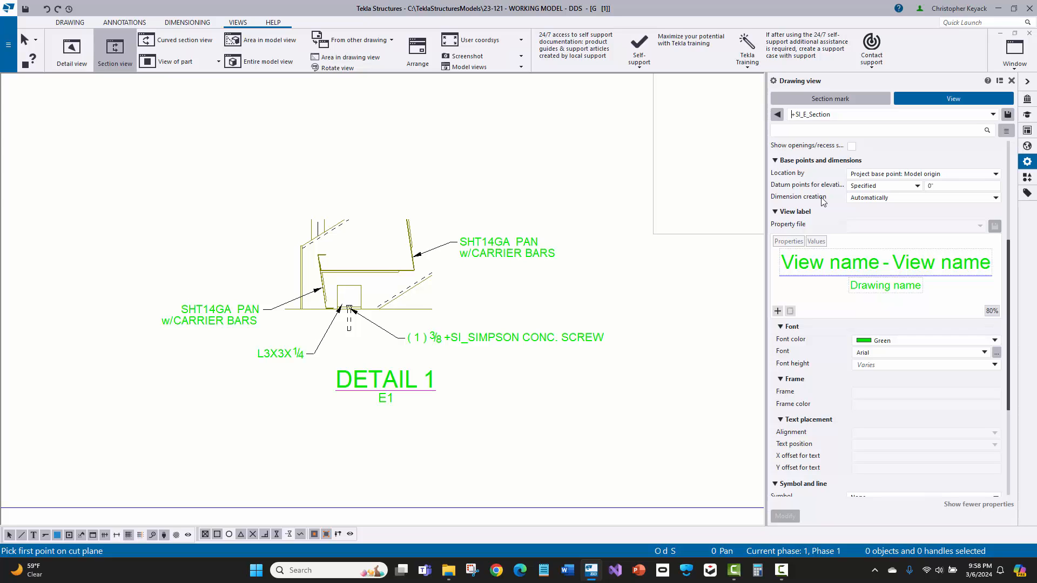
left_click(838, 273)
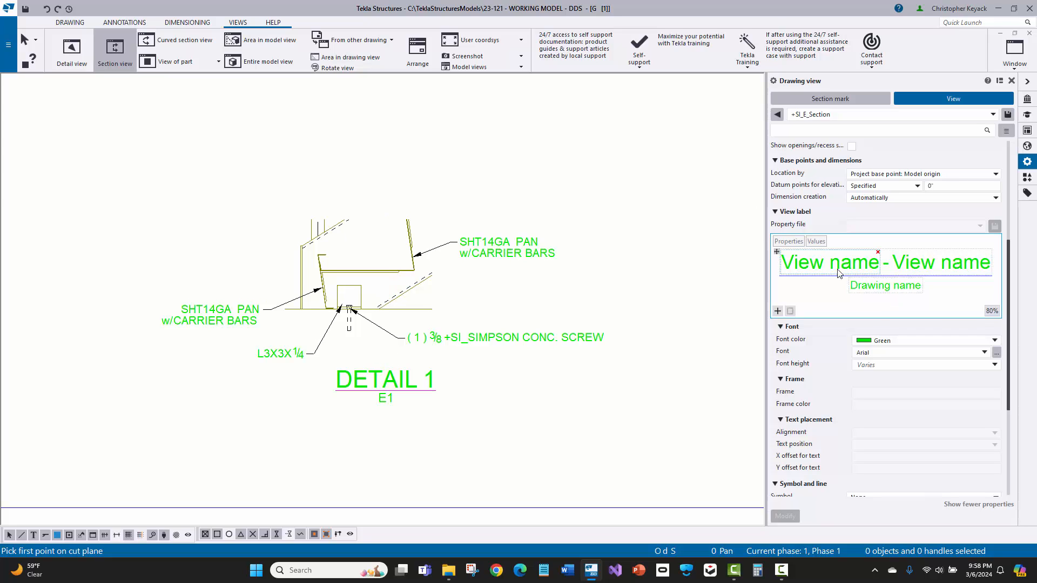
left_click(924, 266)
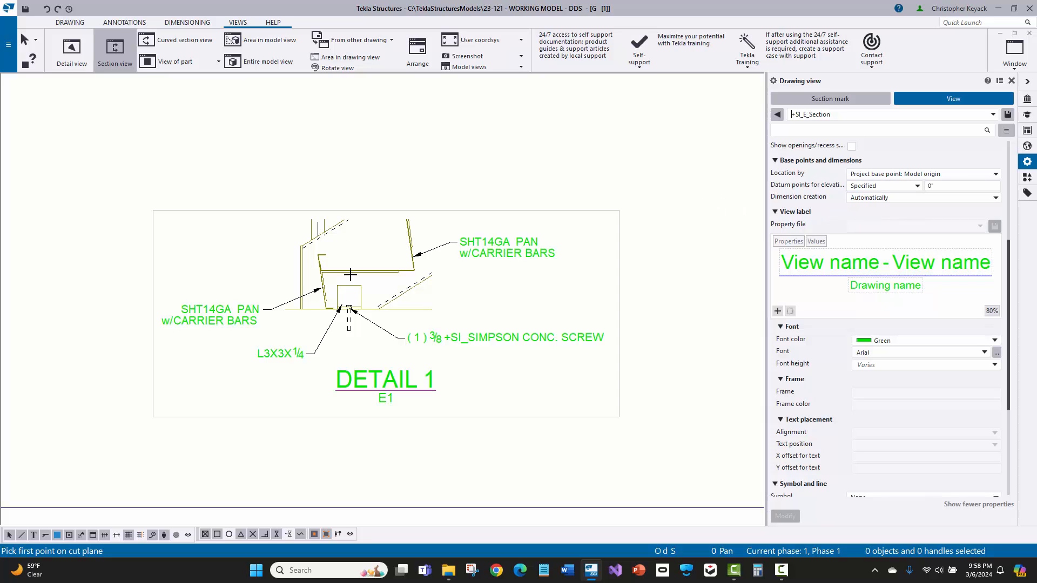
- Cut a vertical section through Detail 1 beside the anchor screw, looking toward the stair base, and place the section view beneath the elevation
scroll(356, 292, "up", 2)
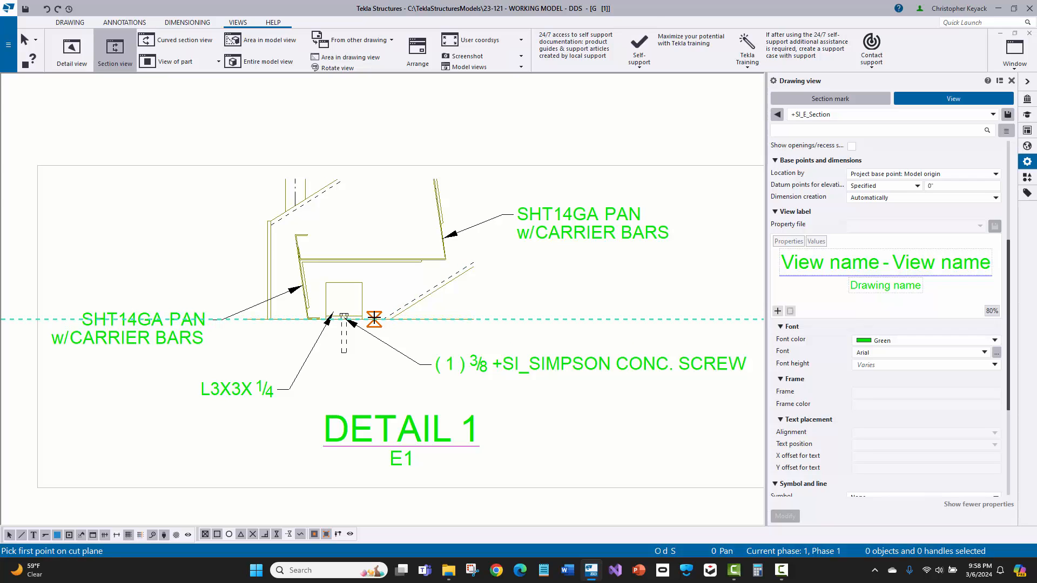
left_click(374, 319)
left_click(370, 144)
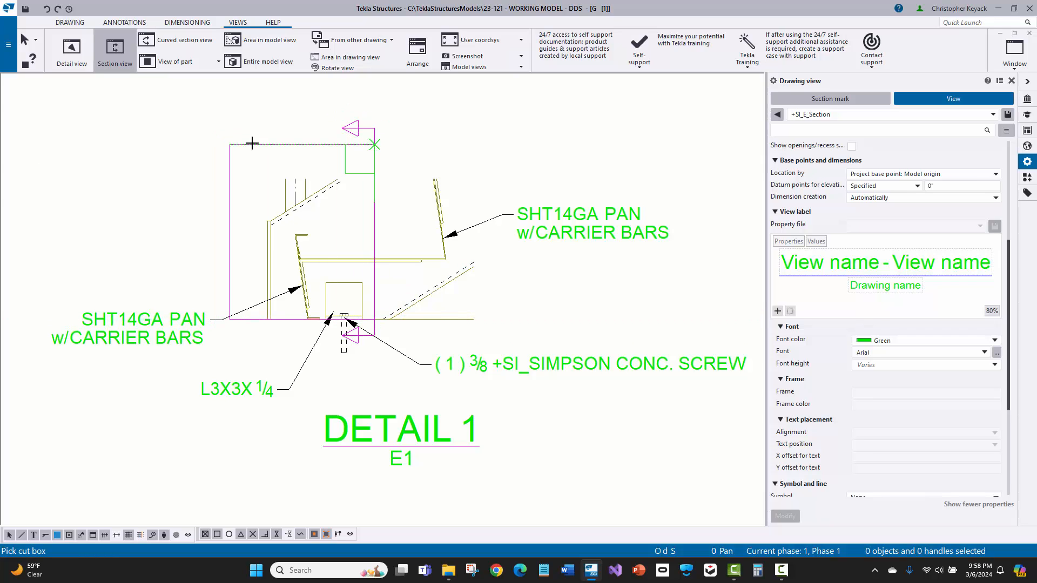
left_click(420, 379)
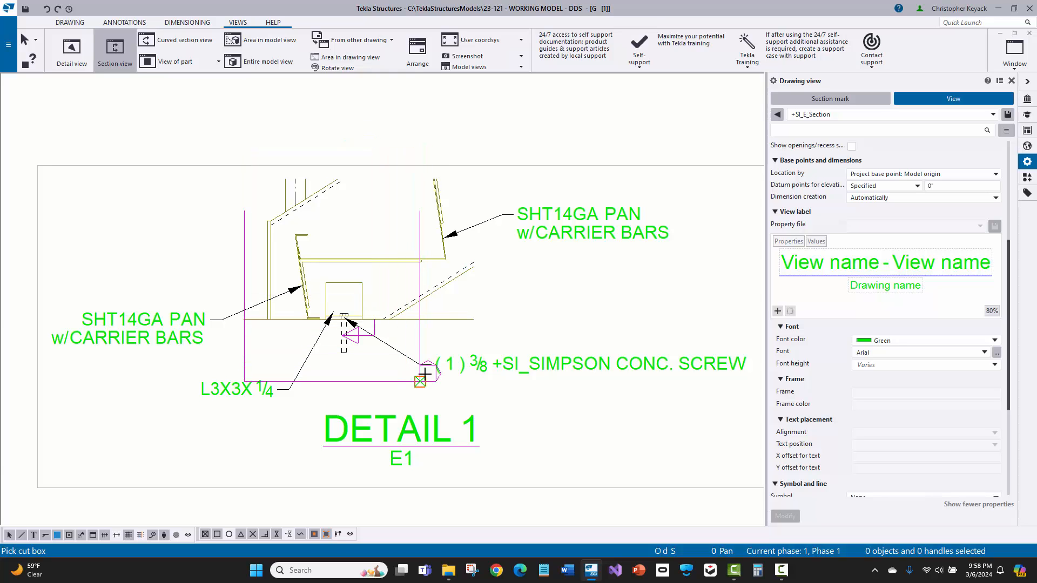
scroll(316, 326, "down", 3)
left_click(456, 325)
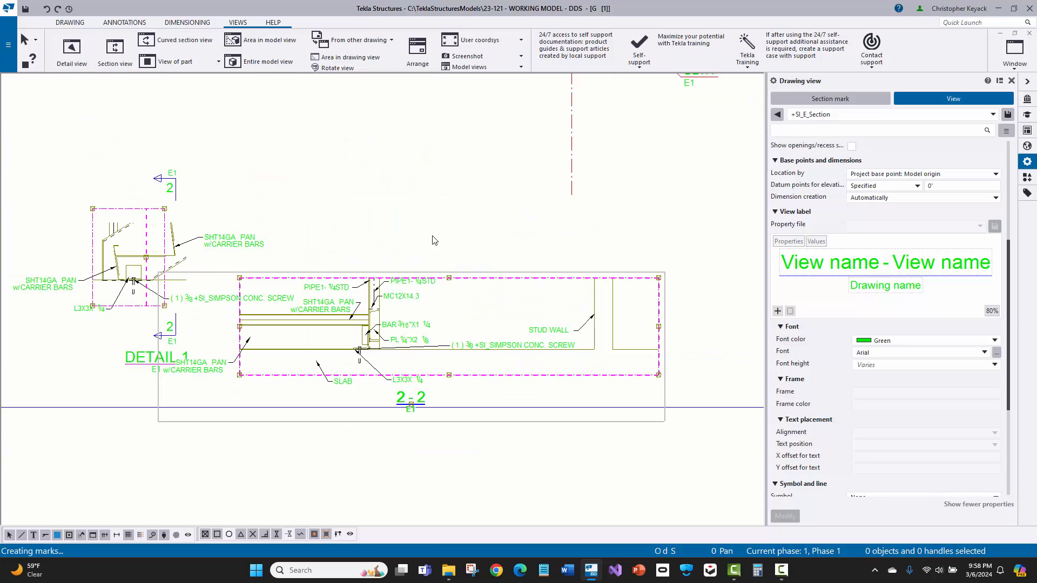
- End the section view command and move section 2-2 clear of Detail 1
right_click(443, 221)
left_click(472, 230)
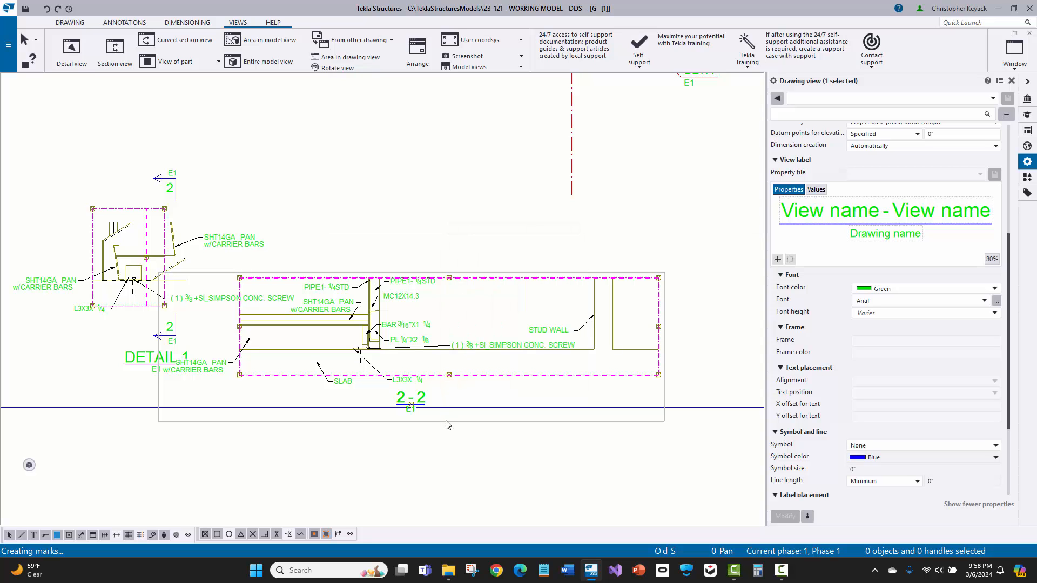
left_click_drag(446, 421, 590, 396)
left_click(457, 202)
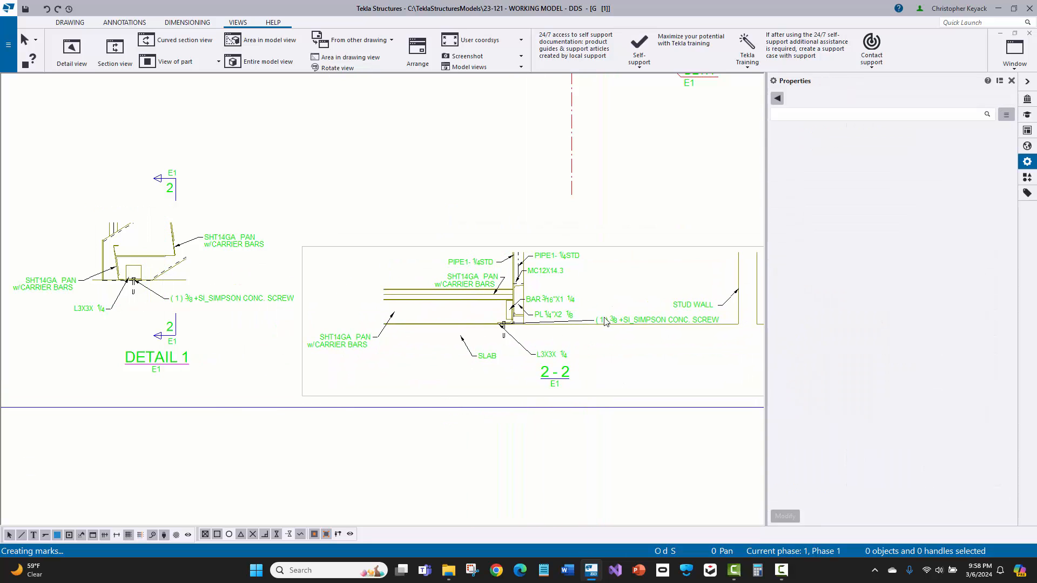
- Crop section 2-2 from both sides so it frames only the stringer and anchor area, excluding the stud wall
middle_click_drag(610, 346, 532, 315)
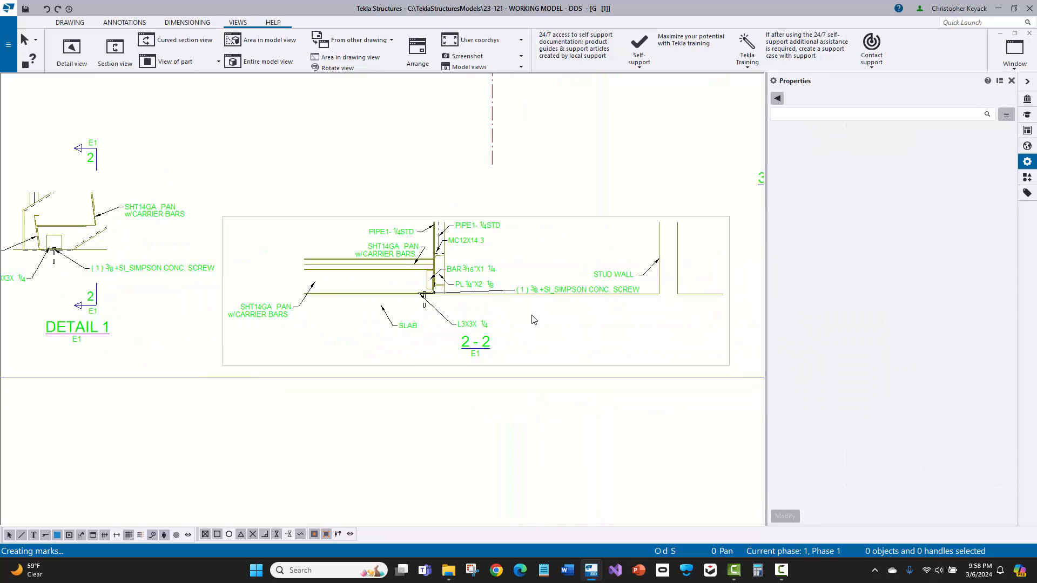
left_click(479, 346)
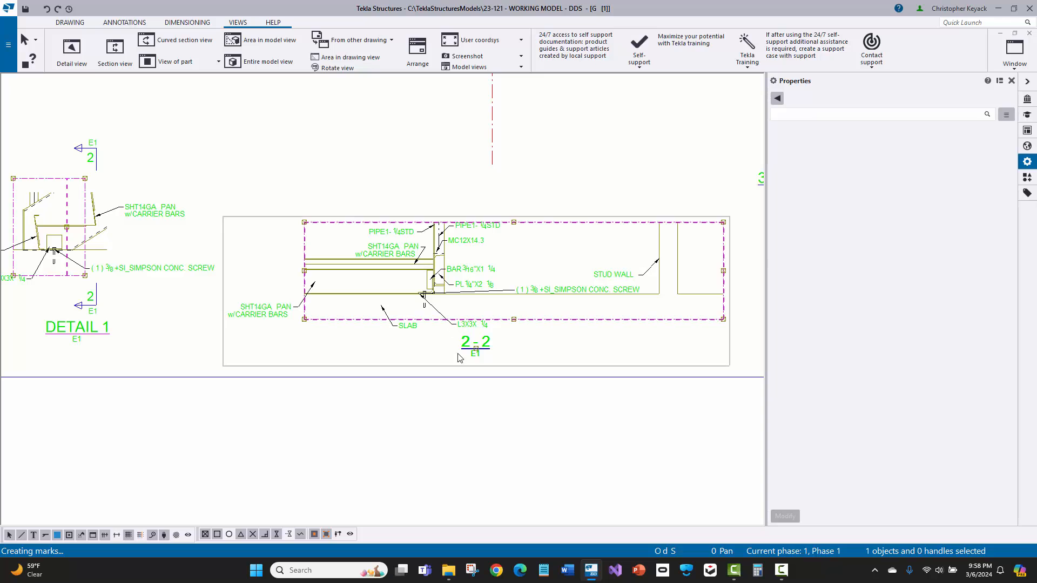
left_click(370, 354)
left_click(305, 271)
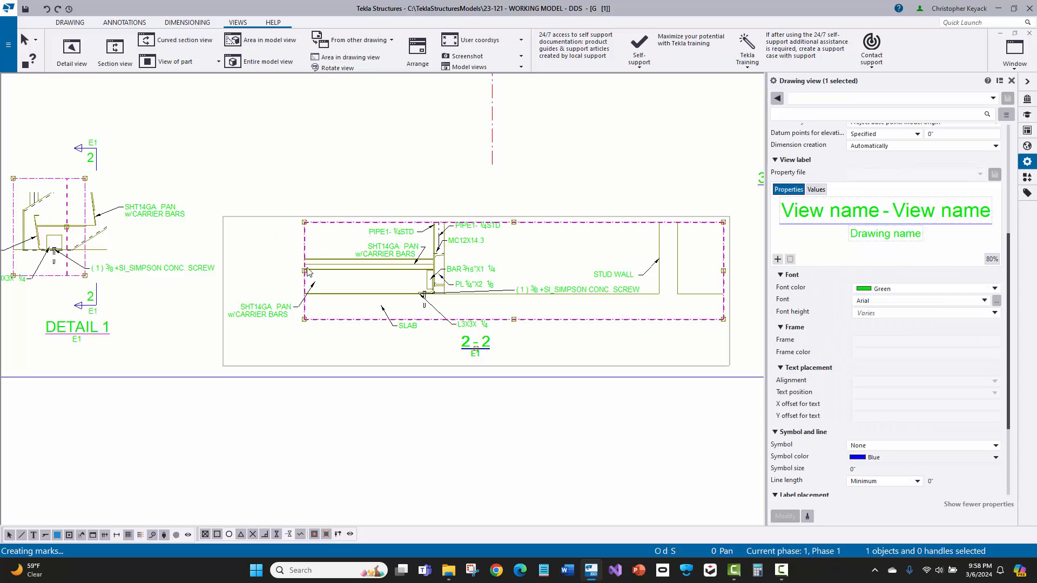
left_click_drag(305, 271, 393, 271)
left_click_drag(724, 272, 487, 317)
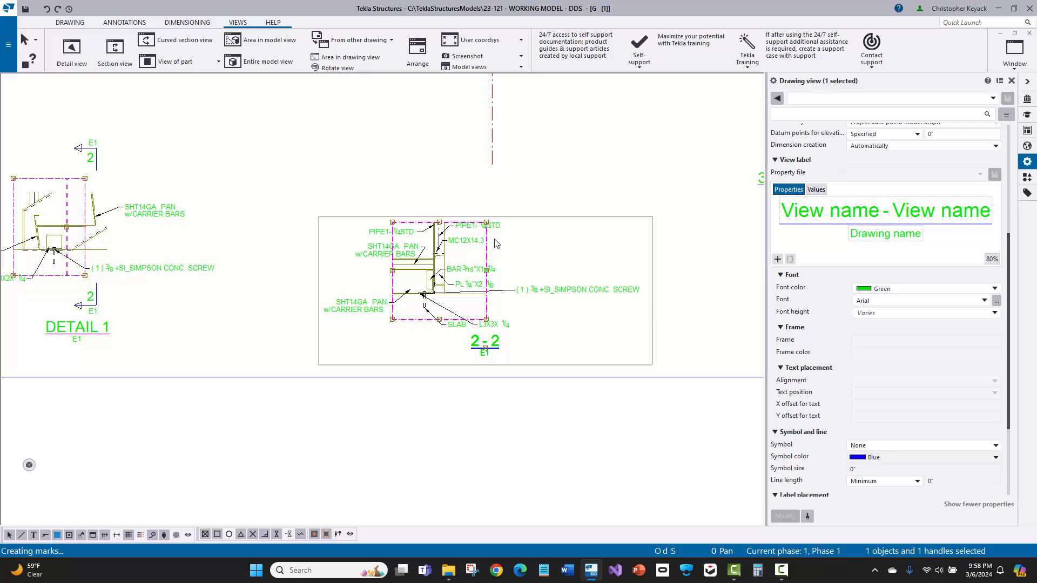
key("Escape")
- Delete both SHT14GA PAN marks and the PIPE1-1/4STD mark on the pan side of section 2-2
scroll(382, 305, "up", 4)
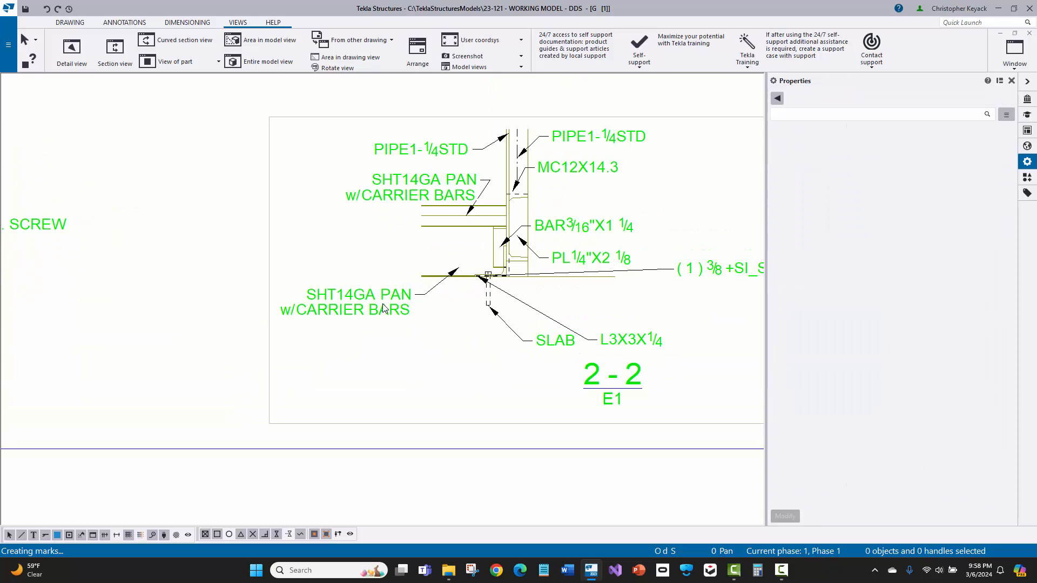
left_click(378, 307)
key("Delete")
left_click(433, 183)
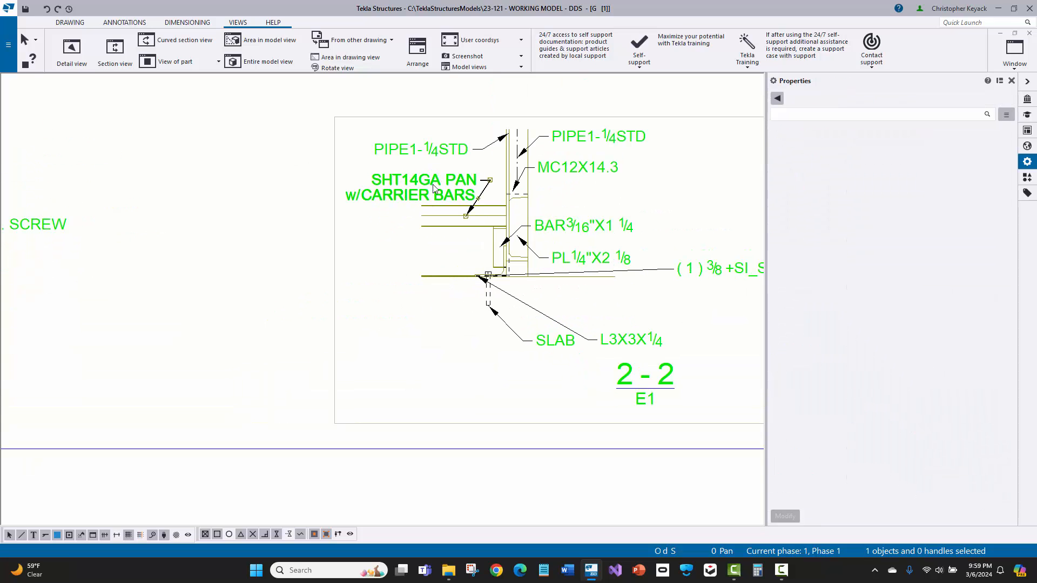
key("Delete")
left_click(432, 150)
key("Delete")
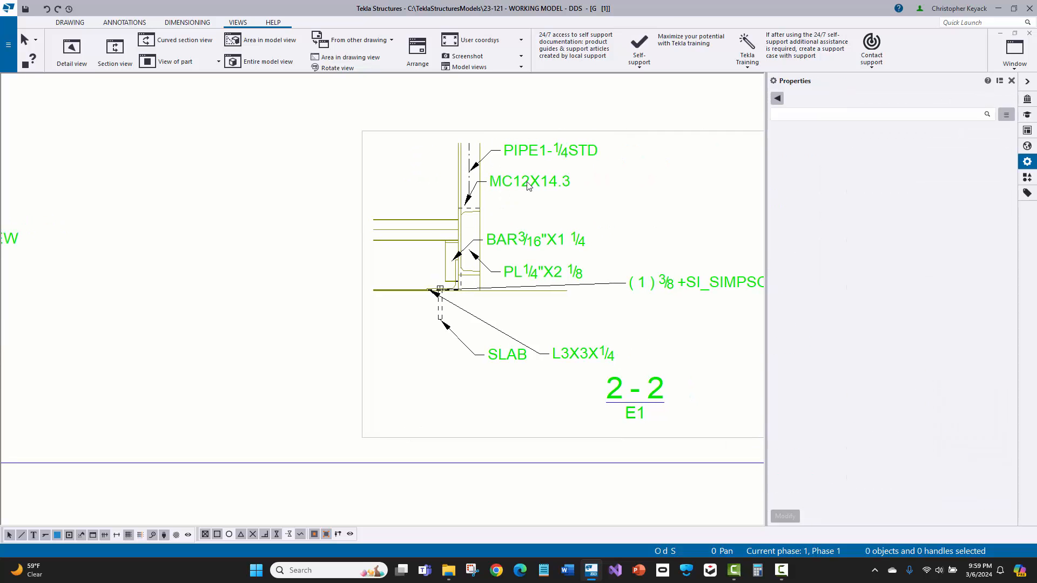
- Shift the MC12X14.3 mark outward and move the concrete screw bolt mark below the section on its pan side
left_click(527, 185)
scroll(342, 226, "down", 2)
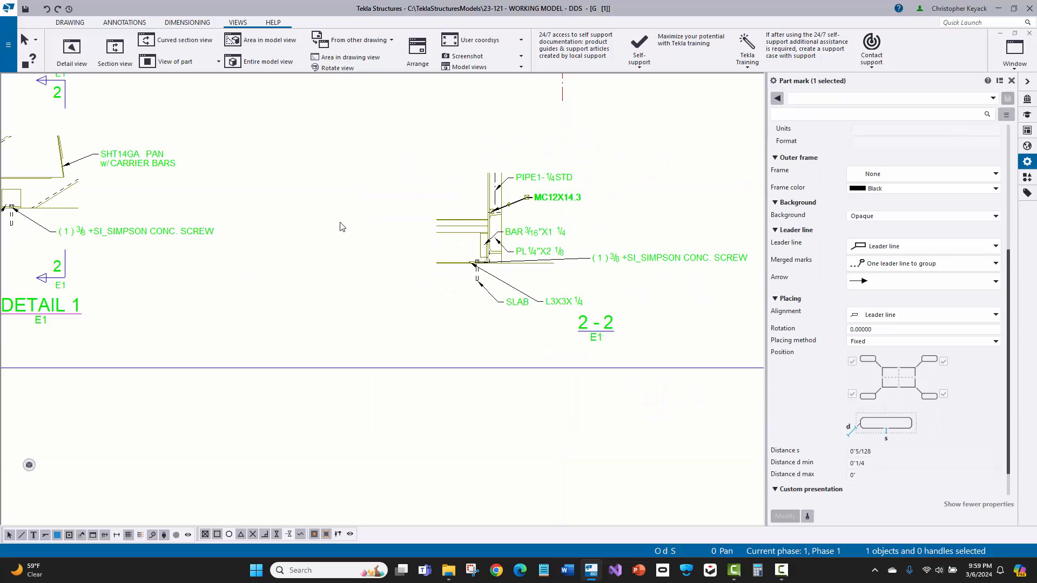
middle_click_drag(358, 249, 590, 300)
scroll(596, 307, "down", 3)
middle_click_drag(451, 331, 283, 313)
scroll(629, 301, "up", 1)
left_click(639, 299)
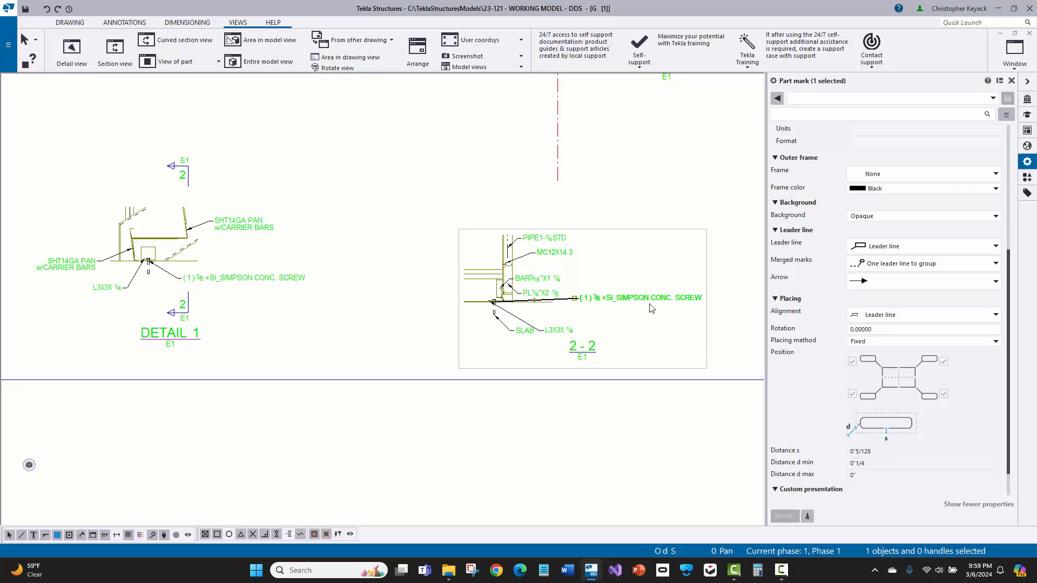
mouse_move(651, 300)
left_mouse_down()
mouse_move(463, 354)
mouse_move(410, 335)
mouse_move(420, 330)
left_mouse_up()
- Move the L3X3X1/4 mark to the pan side of section 2-2, above the concrete screw mark
scroll(540, 329, "up", 2)
left_click(563, 331)
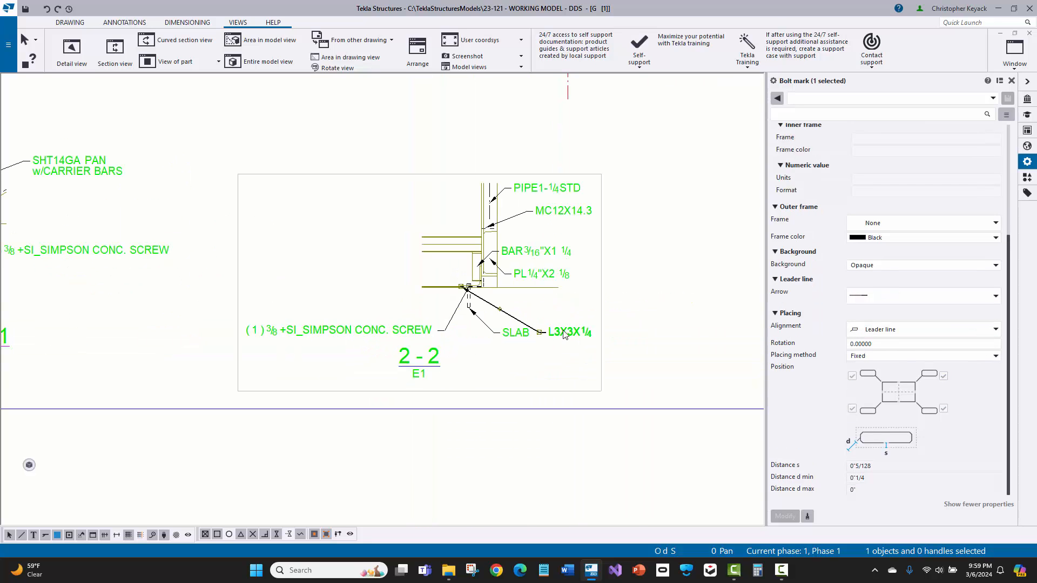
left_click_drag(356, 266, 358, 259)
middle_click_drag(343, 270, 467, 287)
scroll(466, 287, "down", 2)
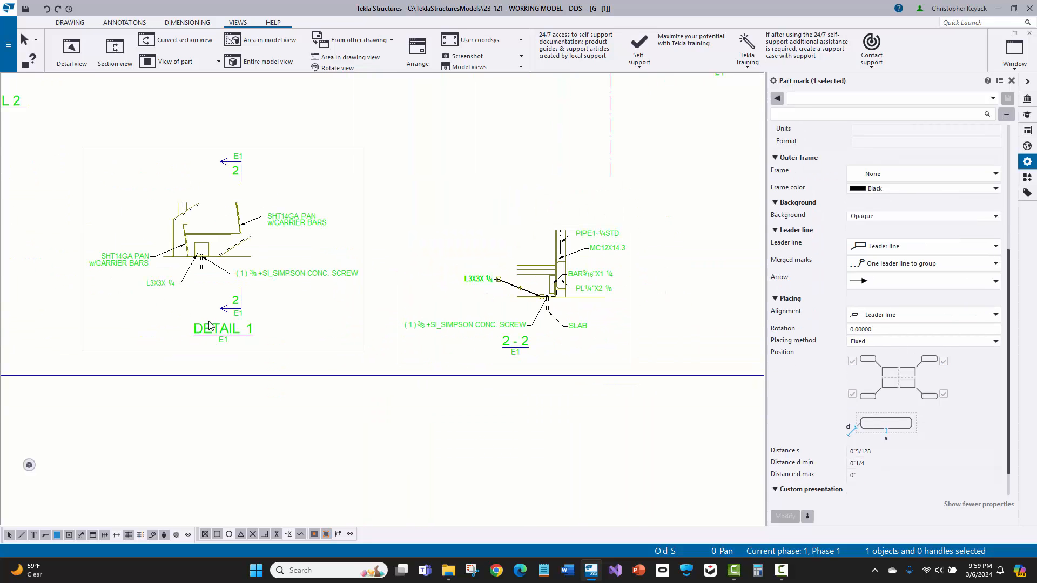
- Compare the view label contents of Detail 1 and section 2-2, and review both views on the sheet
left_click(212, 328)
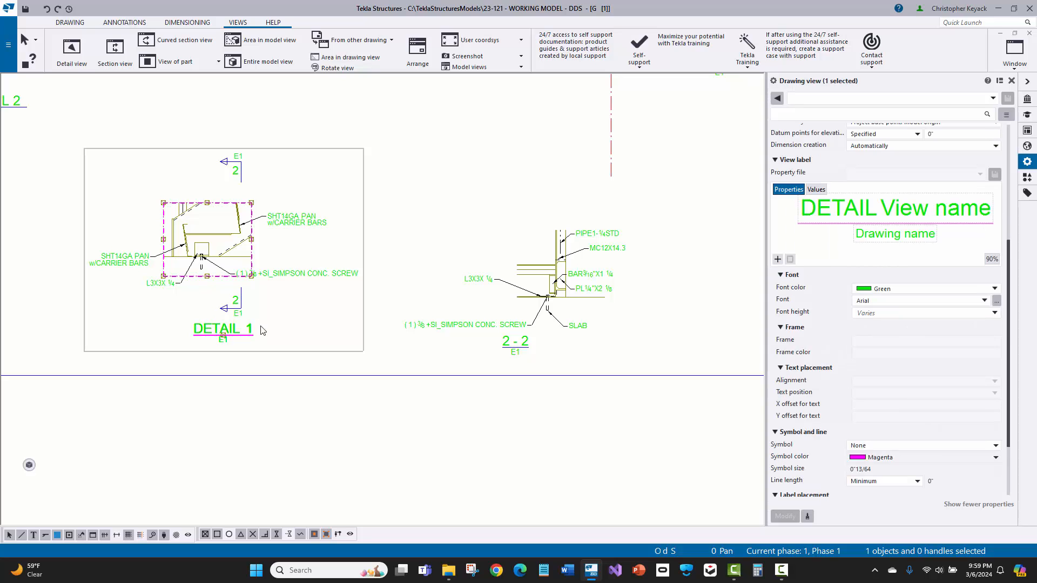
scroll(853, 194, "up", 4)
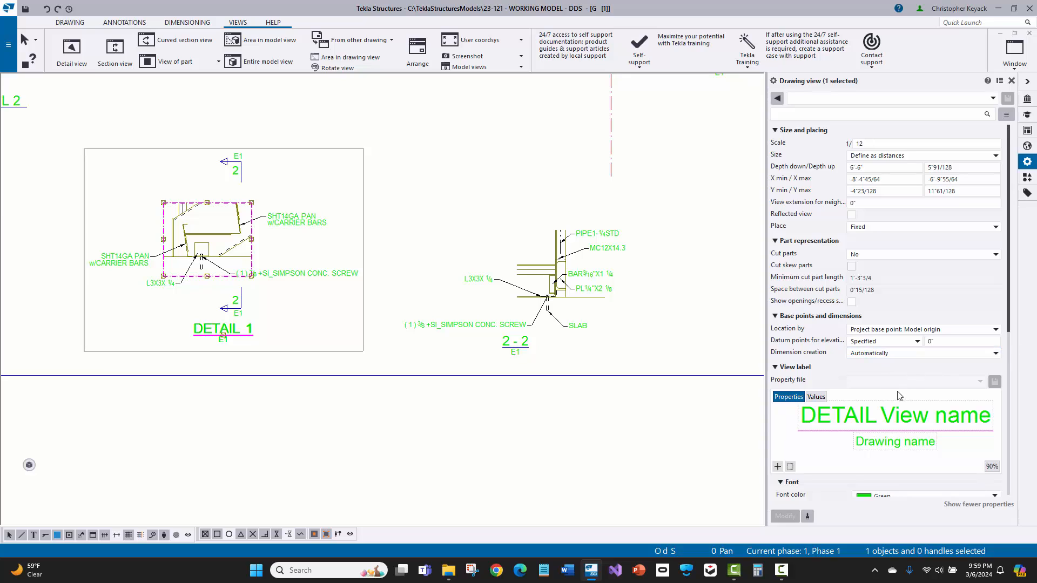
scroll(875, 391, "down", 2)
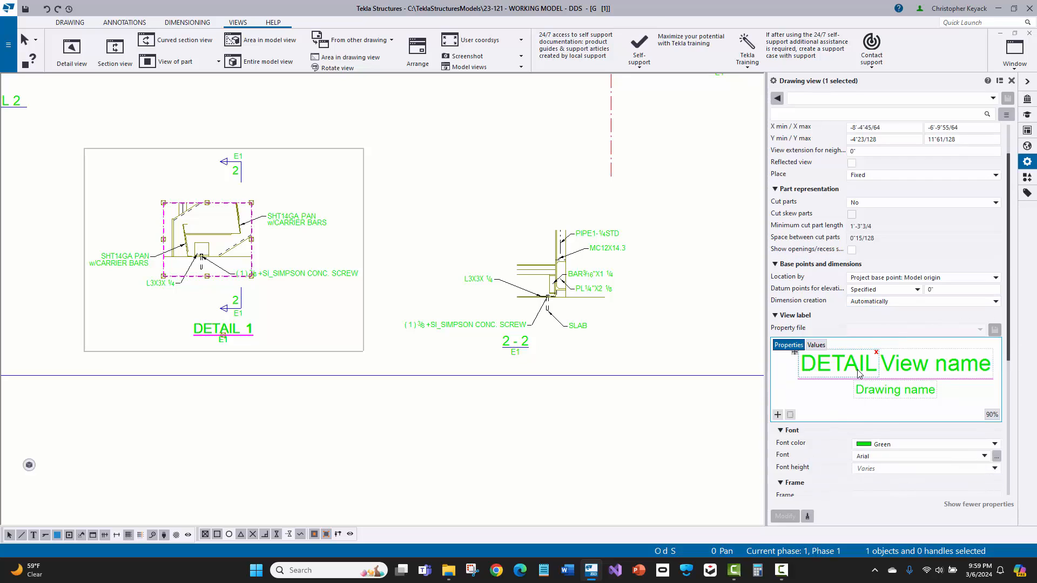
left_click(532, 342)
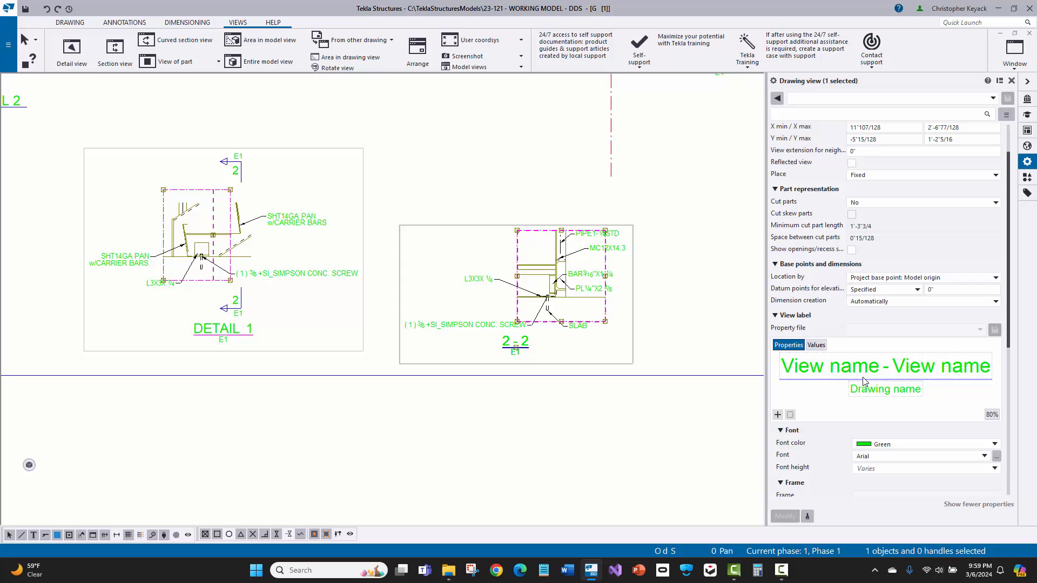
left_click(734, 384)
scroll(489, 318, "down", 4)
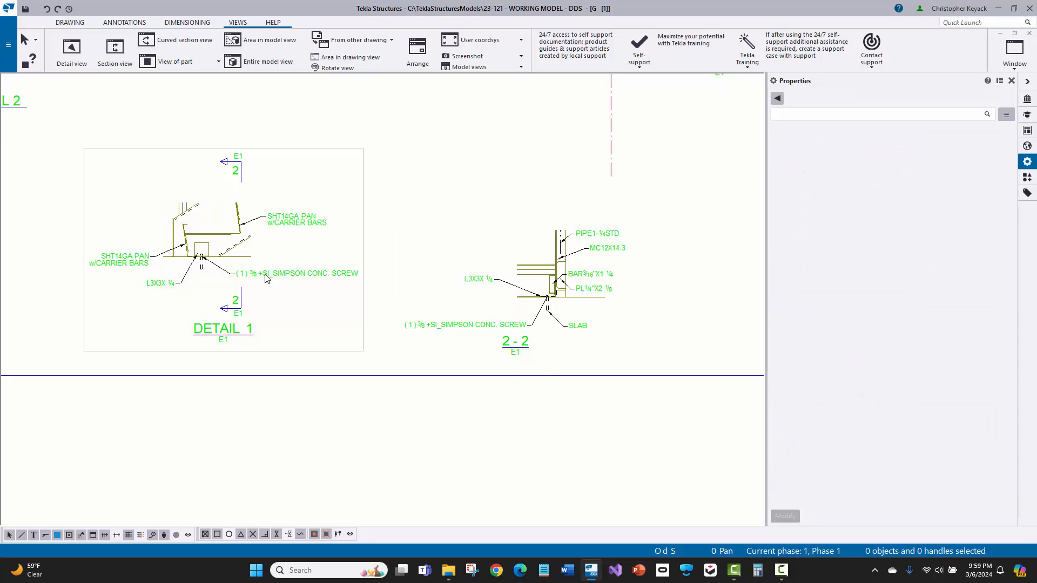
middle_click_drag(471, 292, 400, 330)
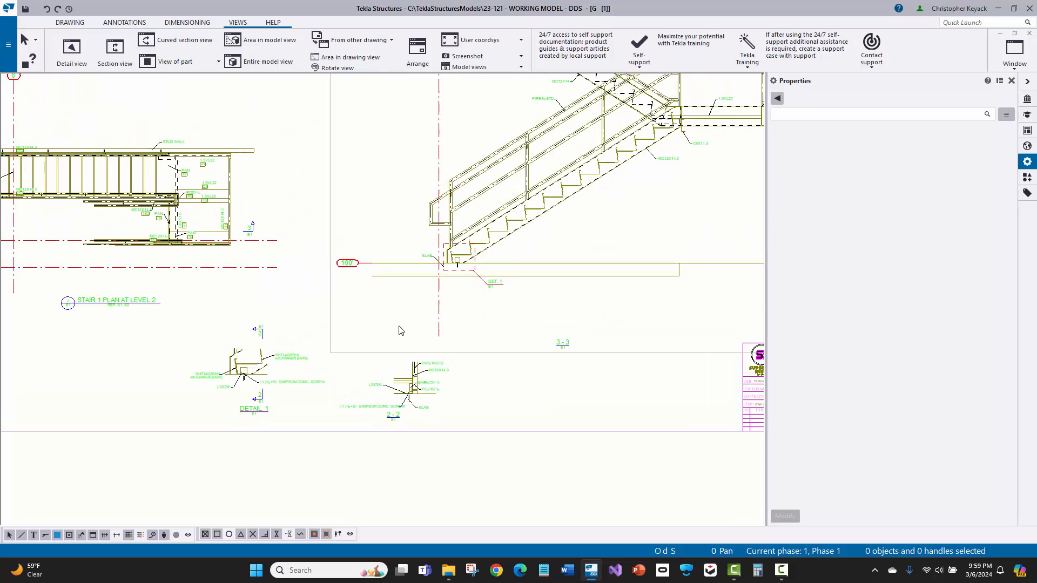
scroll(319, 362, "up", 3)
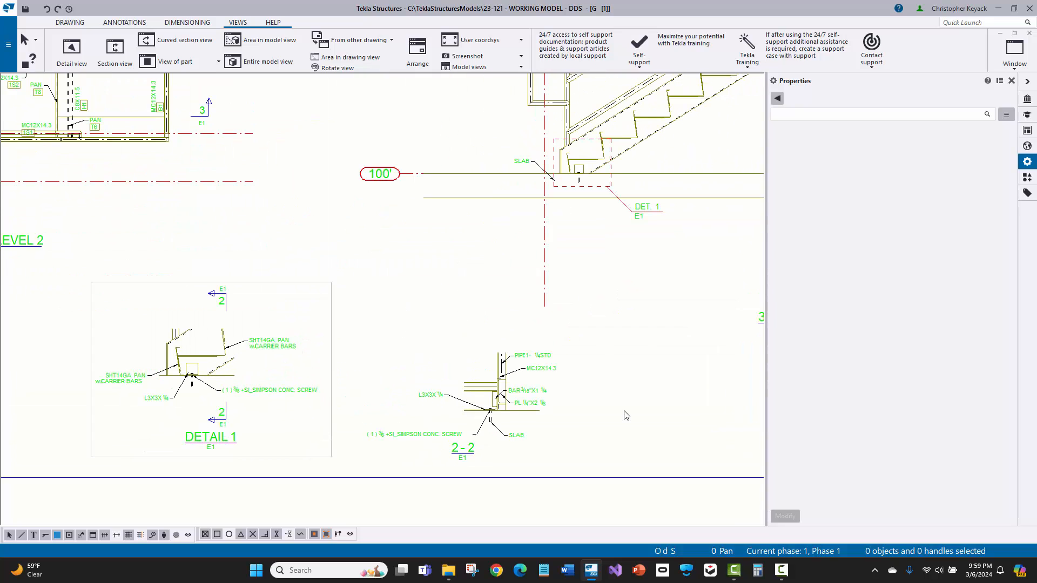
middle_click_drag(592, 406, 626, 357)
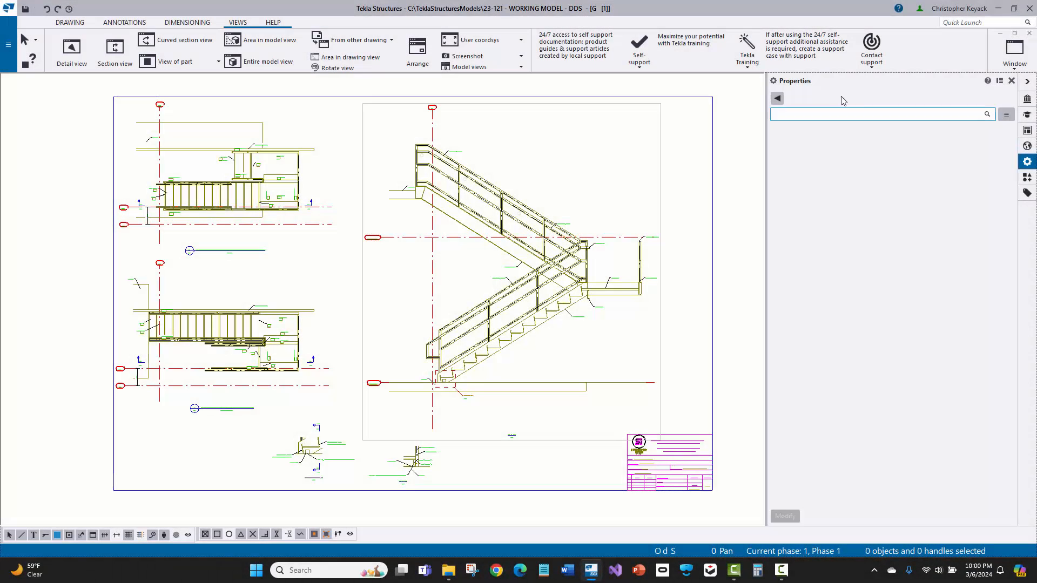
- Close the Stair 1 drawing and keep its changes
left_click(1029, 34)
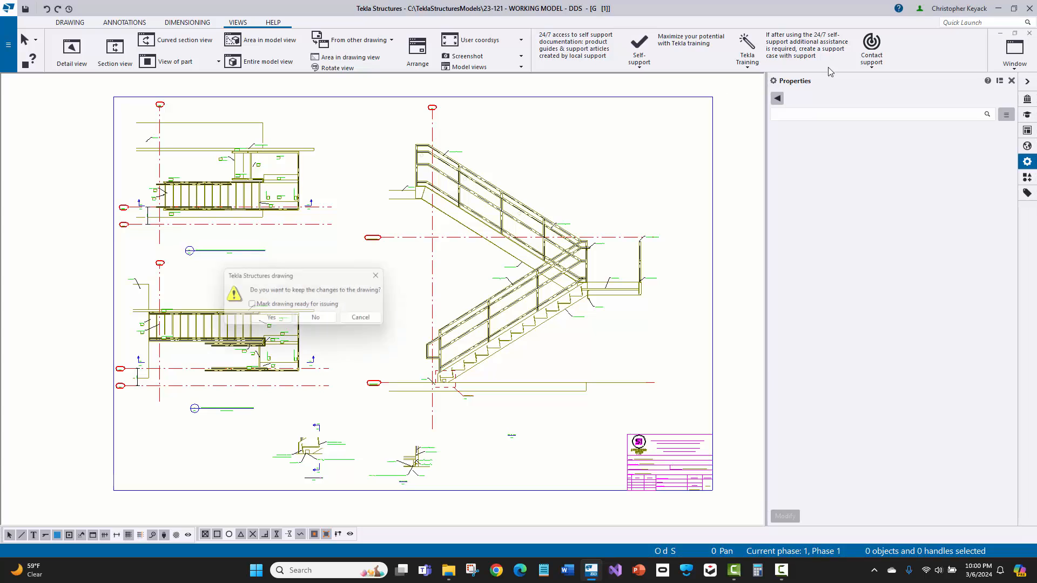
left_click(275, 319)
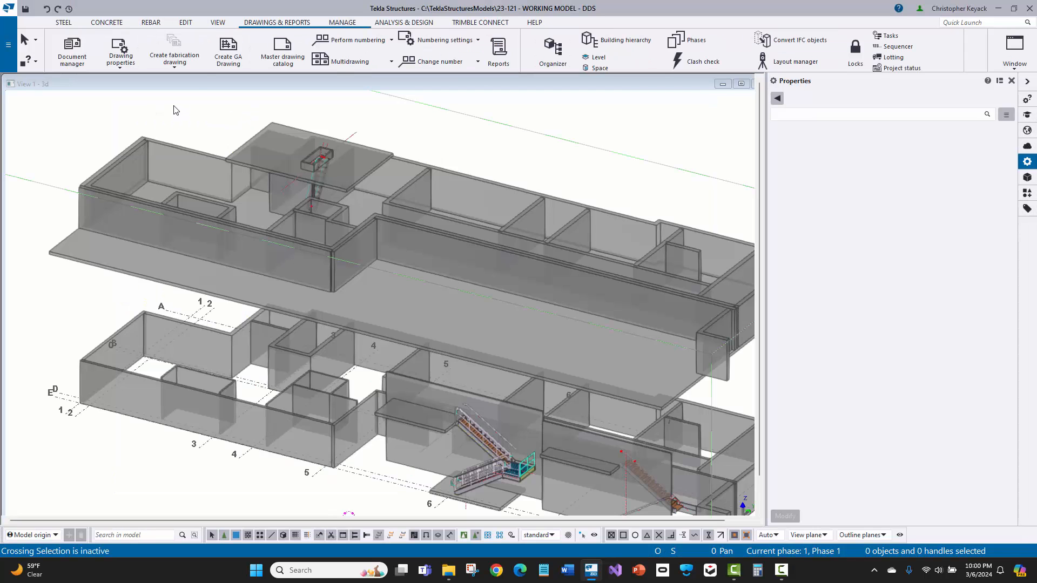
- Set up a new general arrangement drawing as an empty drawing and load the +SI_Erection Drawing properties
left_click(228, 47)
left_click(84, 275)
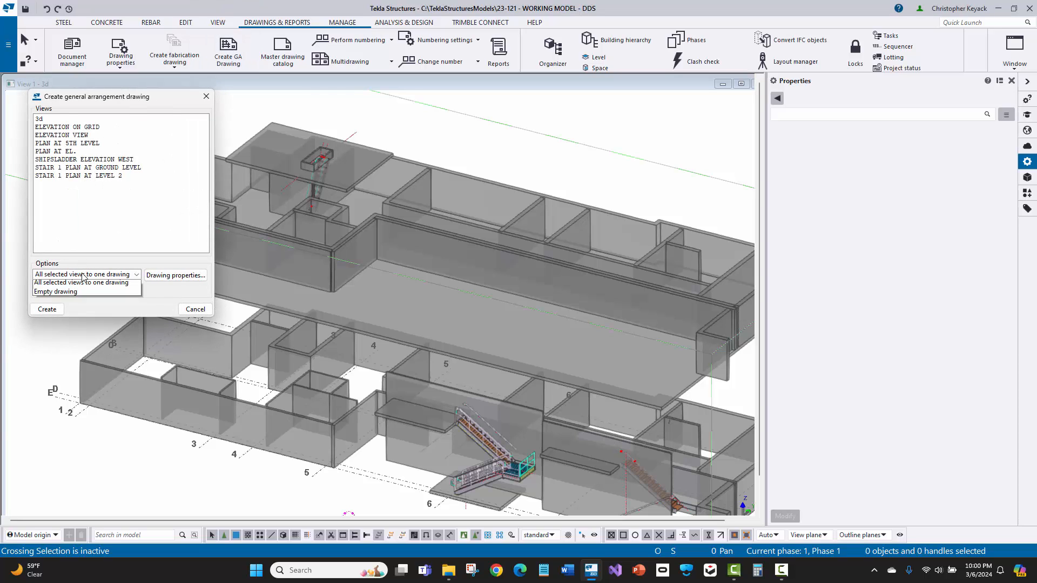
left_click(56, 291)
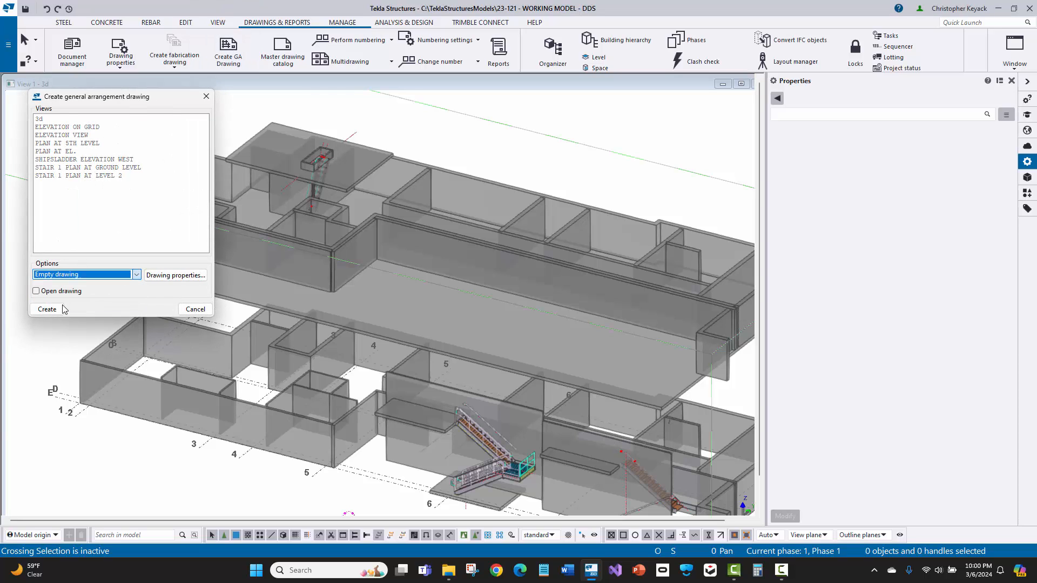
left_click(172, 276)
left_click(389, 81)
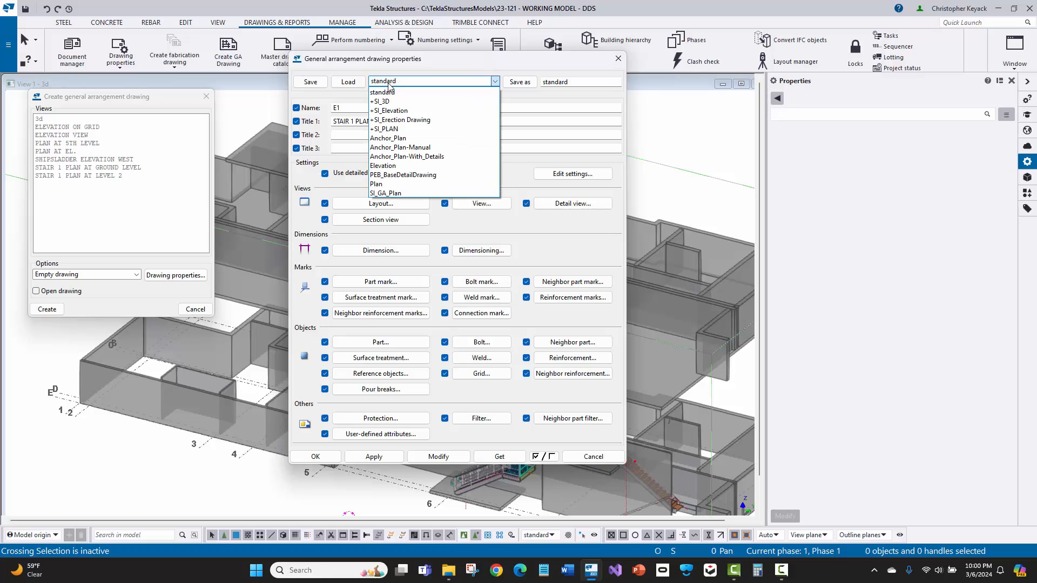
left_click(399, 119)
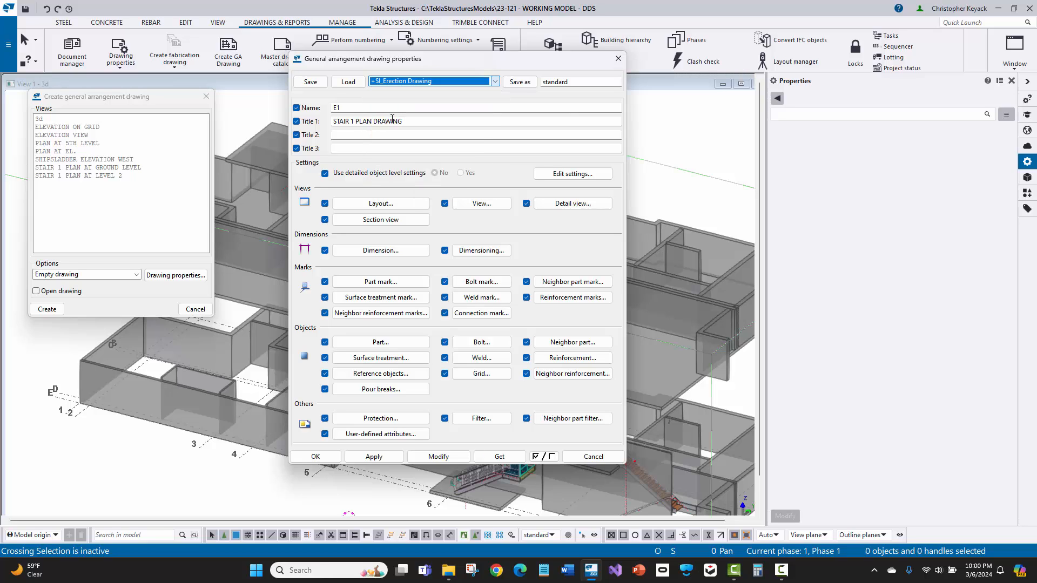
left_click(347, 82)
- Name the new drawing E2, title it SECTIONS AND DETAILS, and accept the drawing properties
left_click(348, 108)
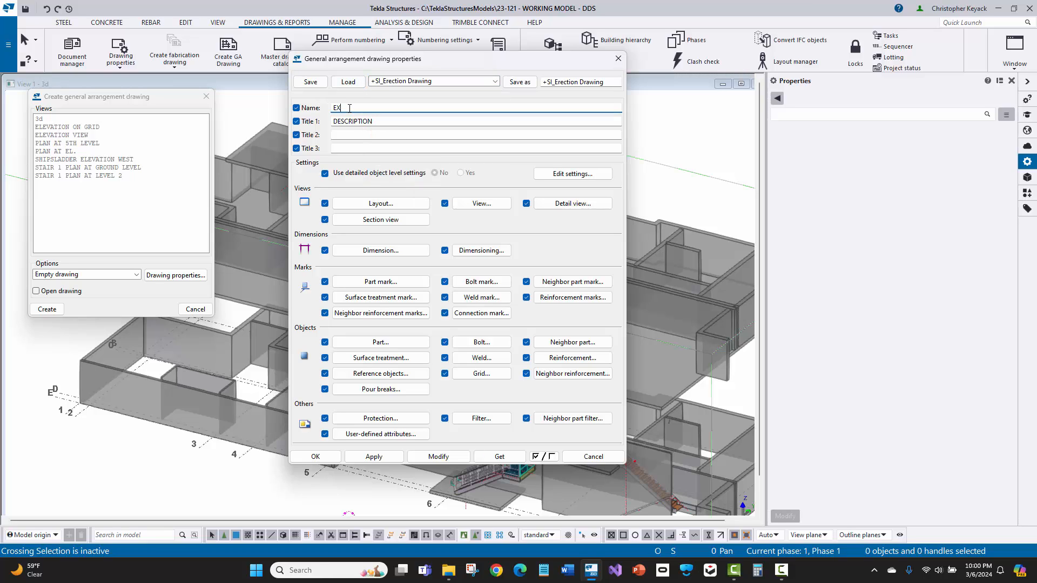
key("BackSpace")
key("Tab")
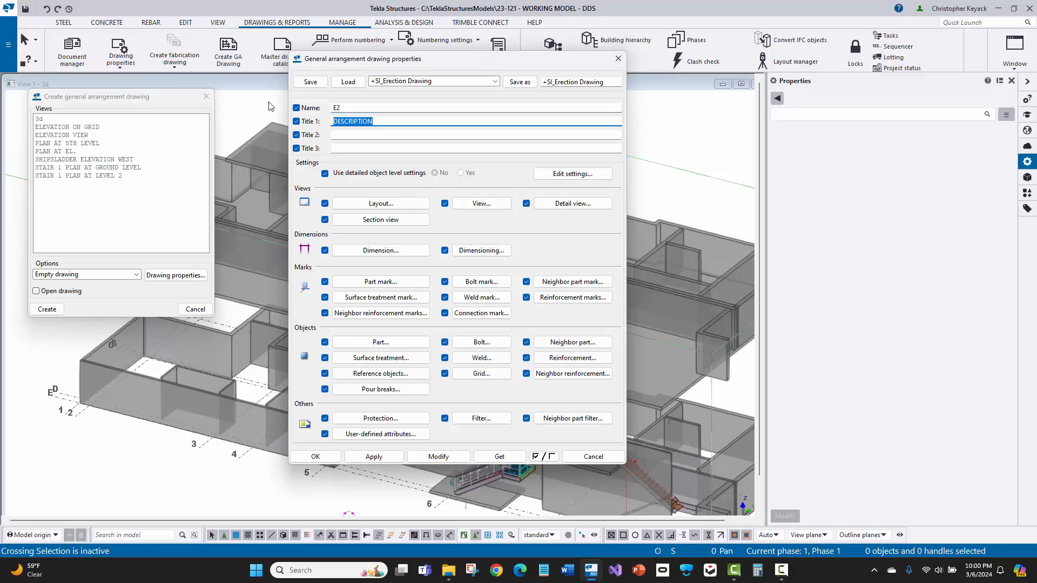
type("SE")
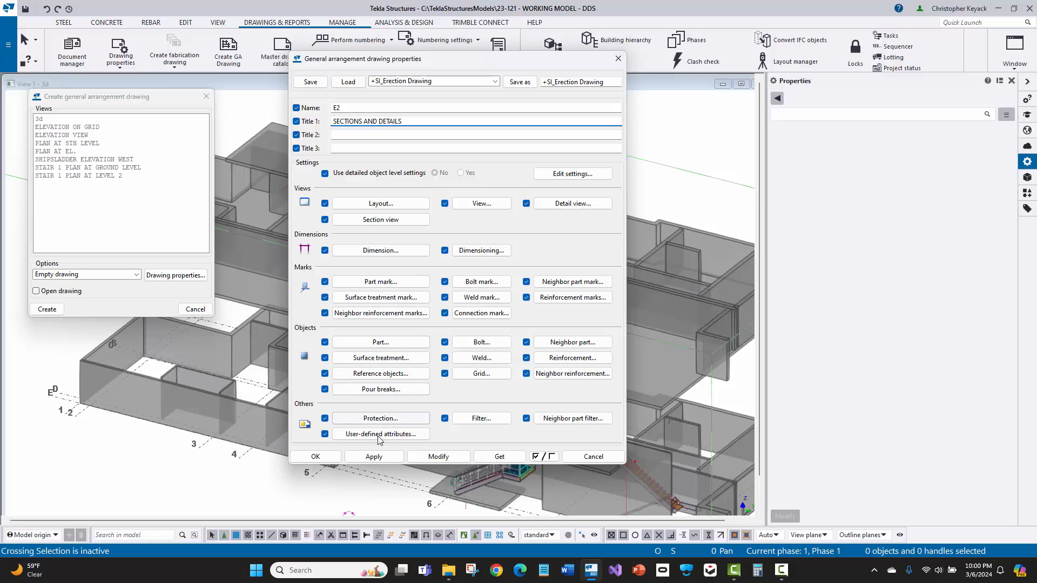
left_click(316, 456)
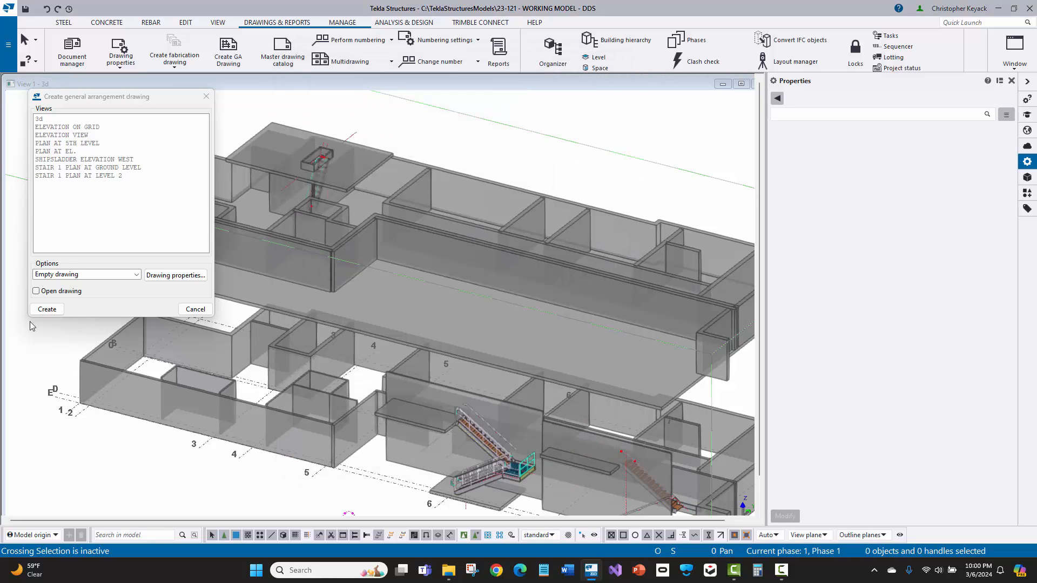
- Create the empty E2 drawing with opening on creation enabled, and close it after viewing the blank sheet
left_click(36, 291)
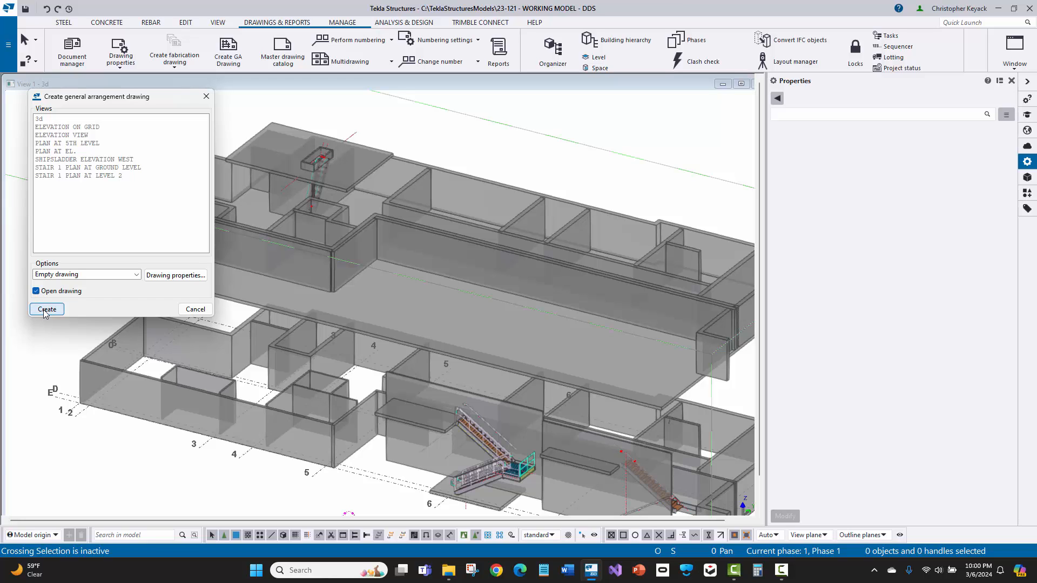
left_click(46, 309)
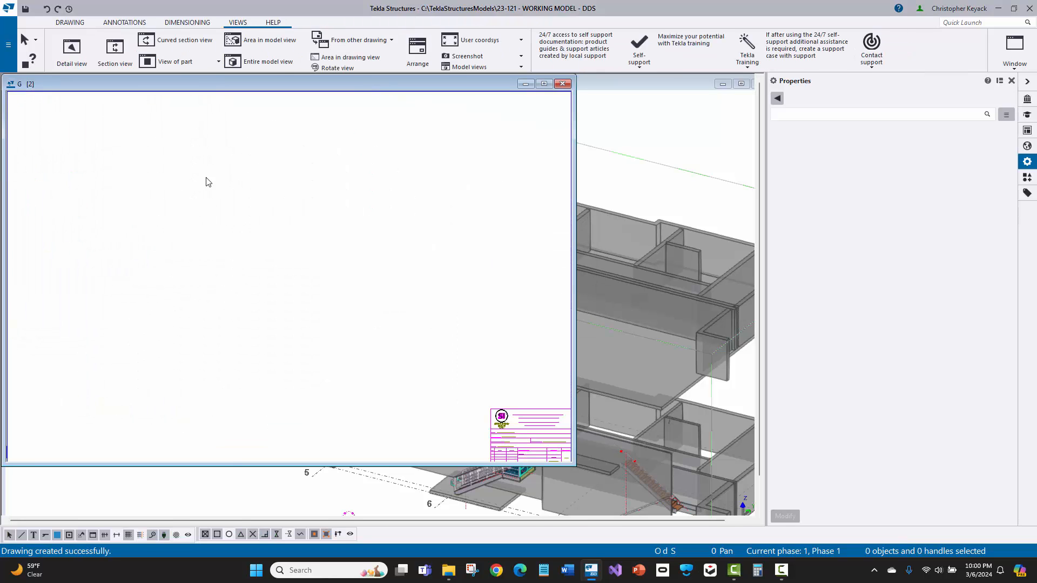
scroll(241, 178, "down", 2)
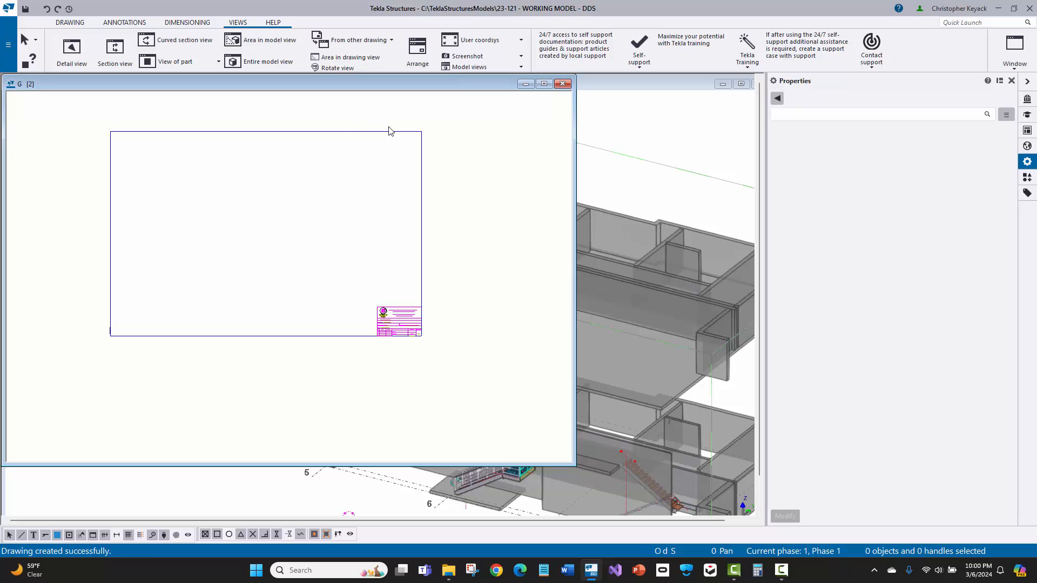
left_click(563, 84)
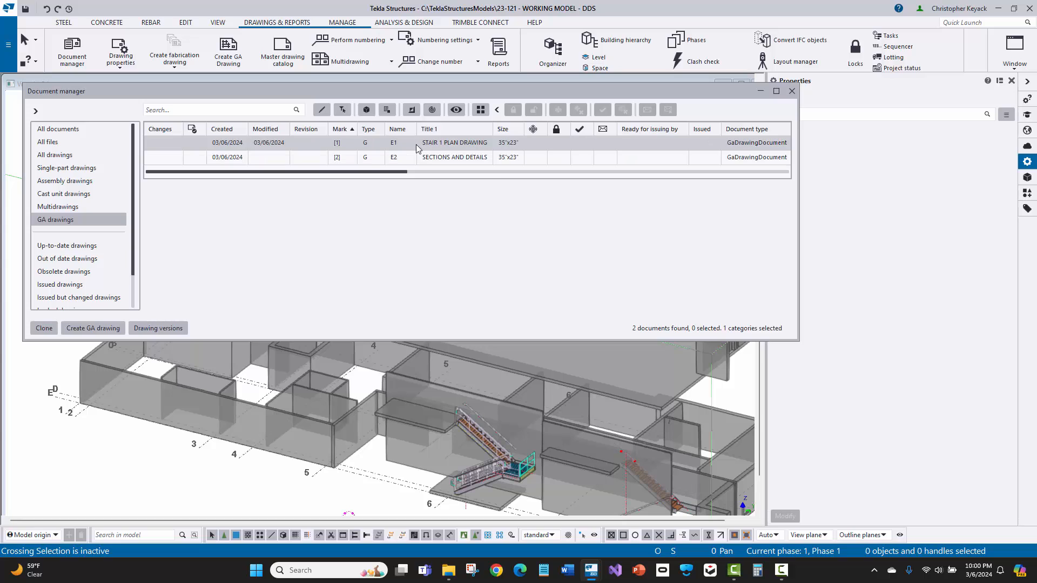
- Open the E1 STAIR 1 PLAN DRAWING and select E2 SECTIONS AND DETAILS in the document list as the target drawing
left_click(380, 157)
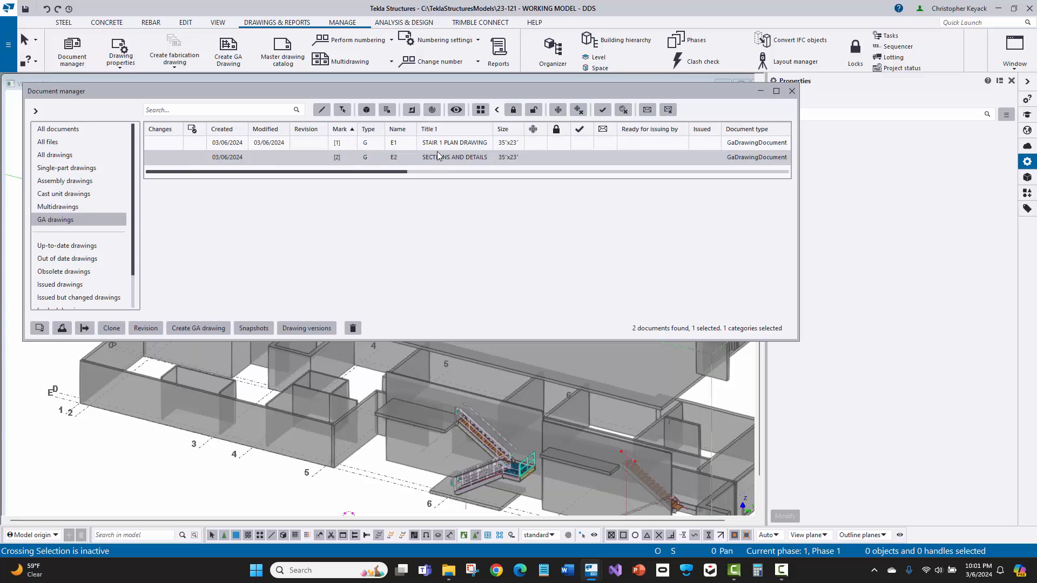
left_click(450, 144)
double_click(469, 145)
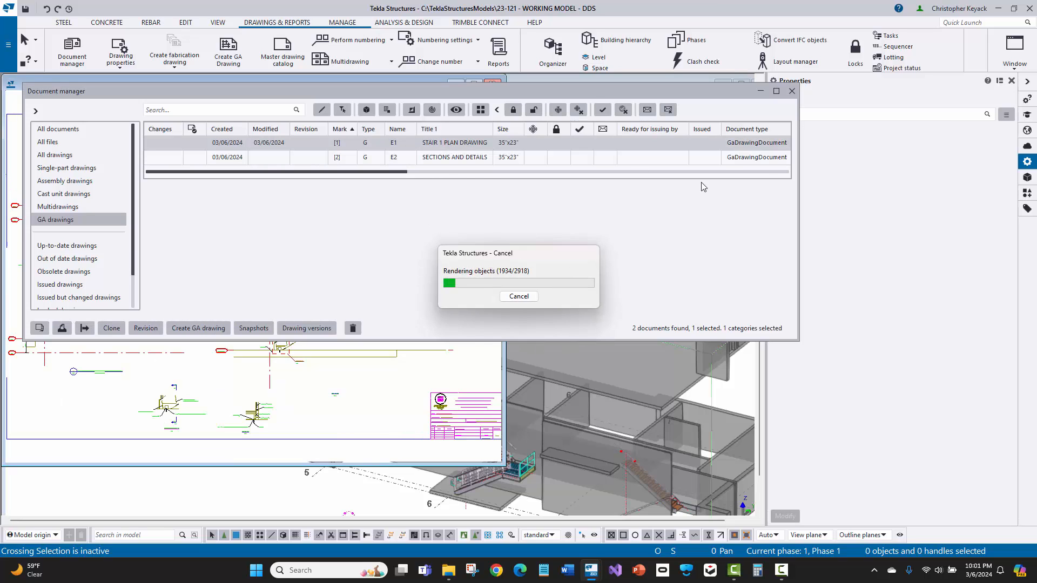
left_click_drag(746, 89, 921, 291)
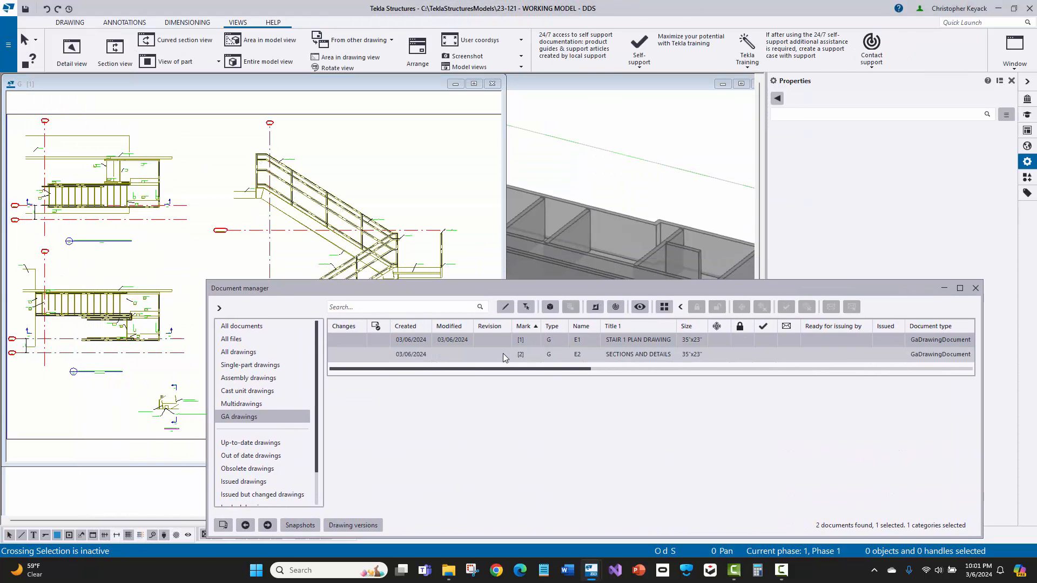
left_click(504, 354)
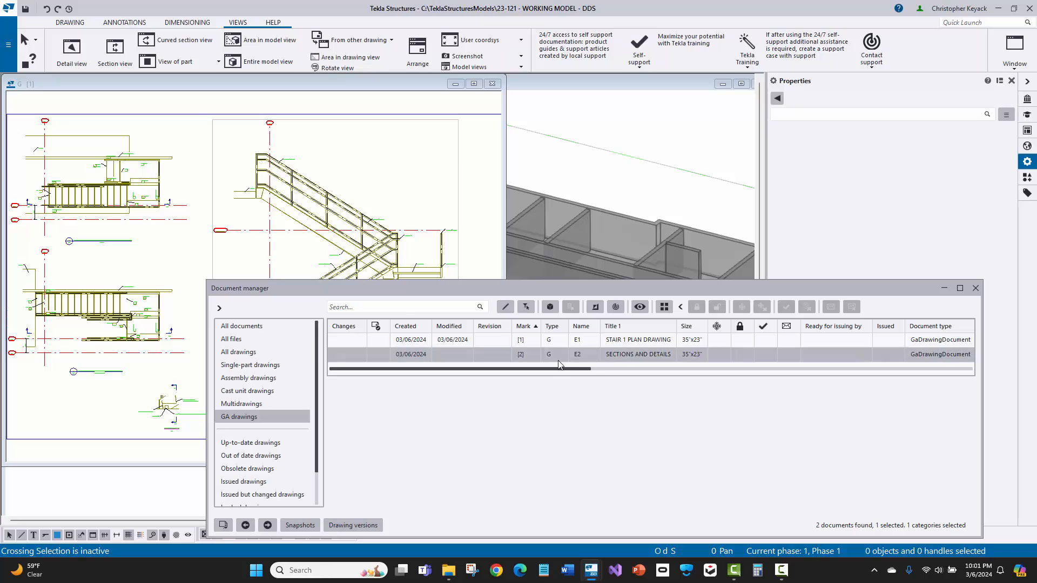
mouse_move(209, 190)
middle_mouse_down()
mouse_move(225, 59)
mouse_move(229, 118)
middle_mouse_up()
scroll(176, 242, "up", 5)
left_click(287, 232)
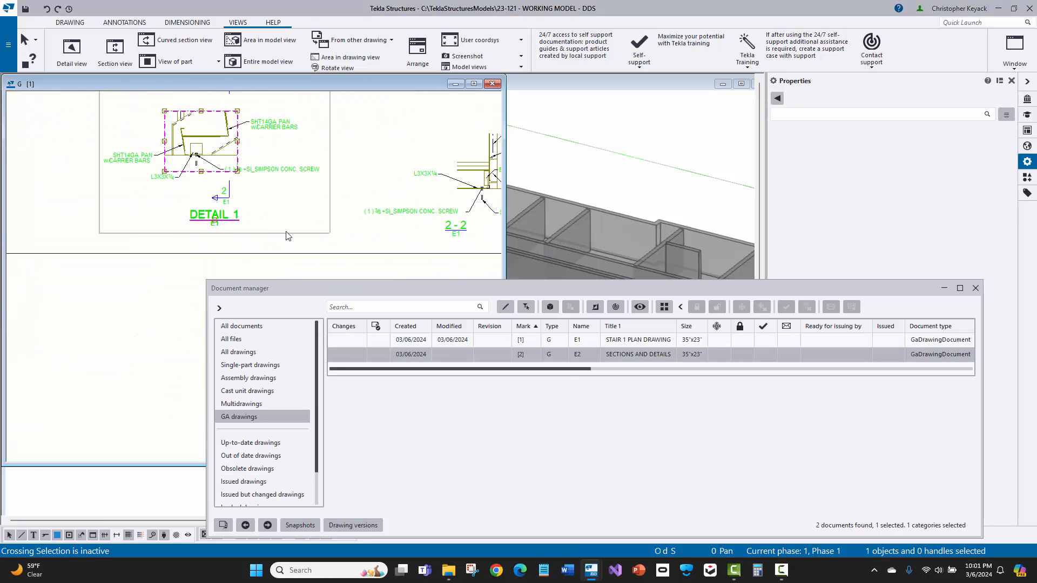
left_click(342, 238, "ctrl")
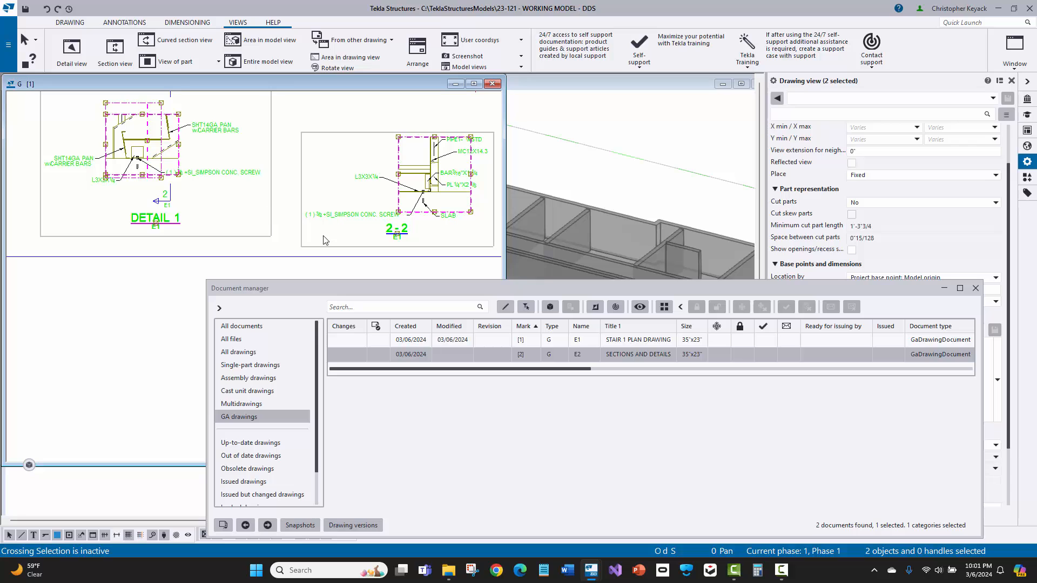
right_click(273, 218)
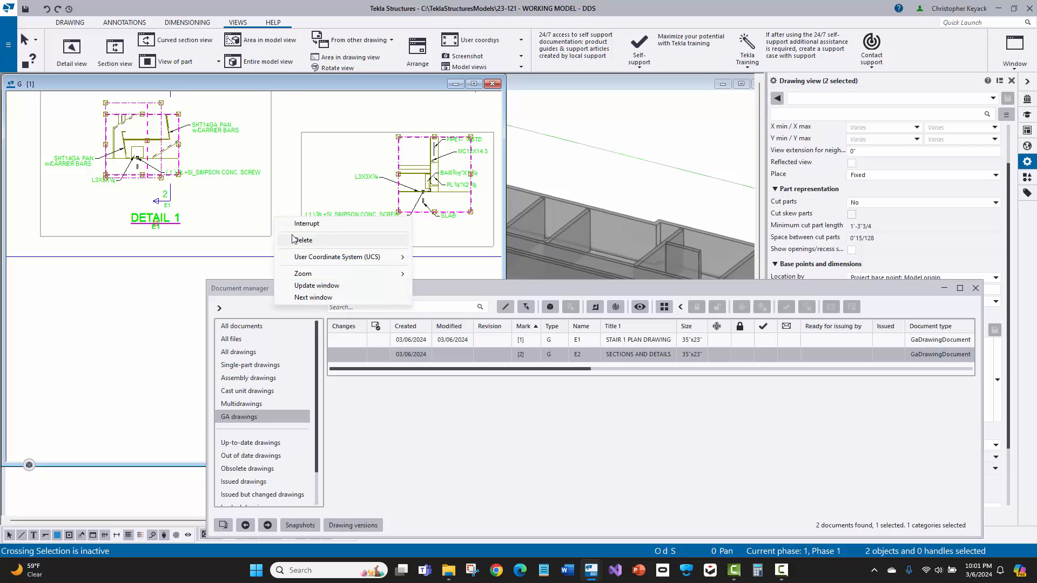
left_click(260, 245)
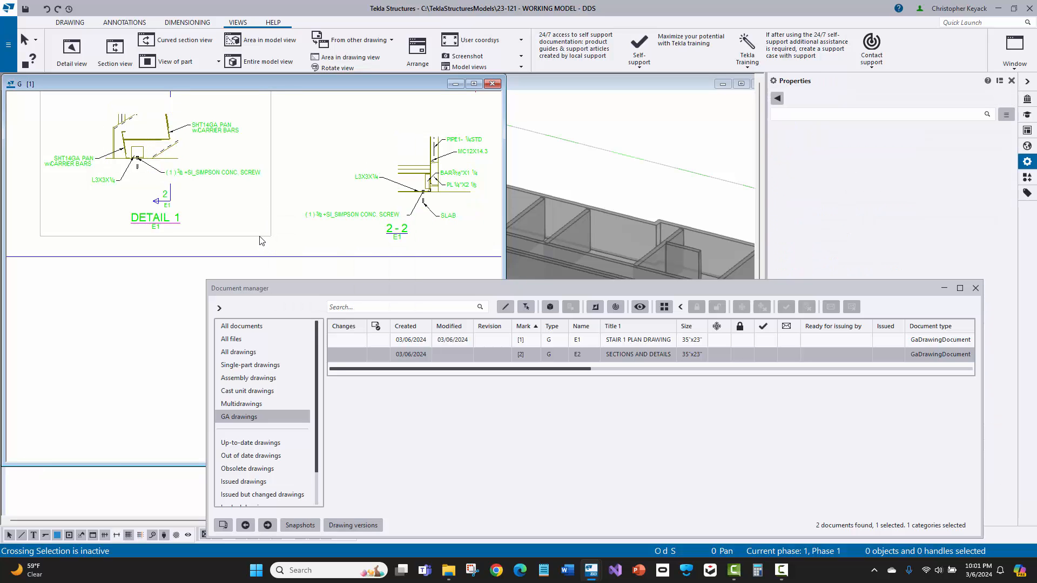
- Move the Detail 1 view from E1 to the selected E2 drawing
left_click(259, 236)
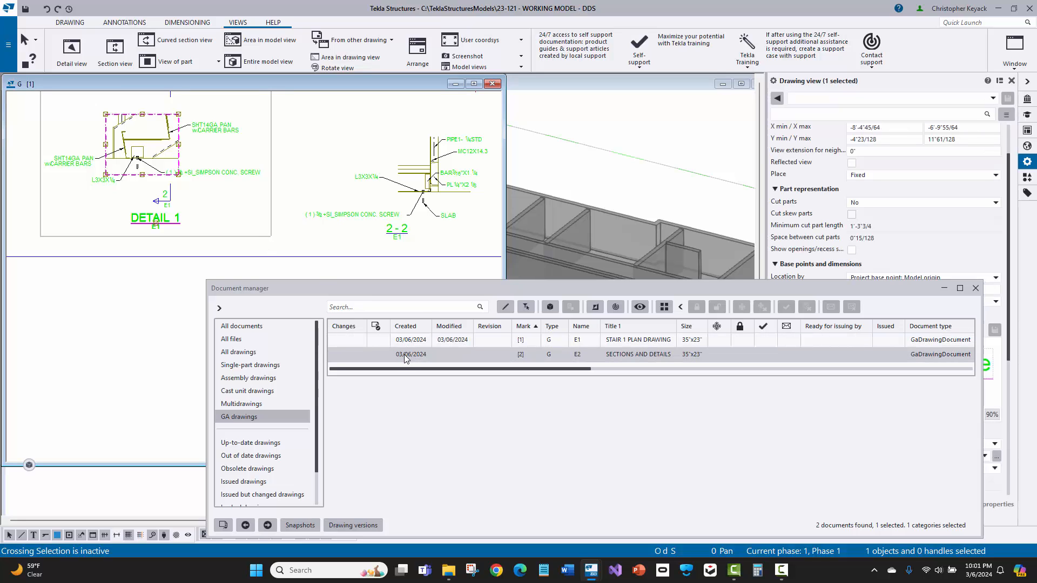
right_click(243, 236)
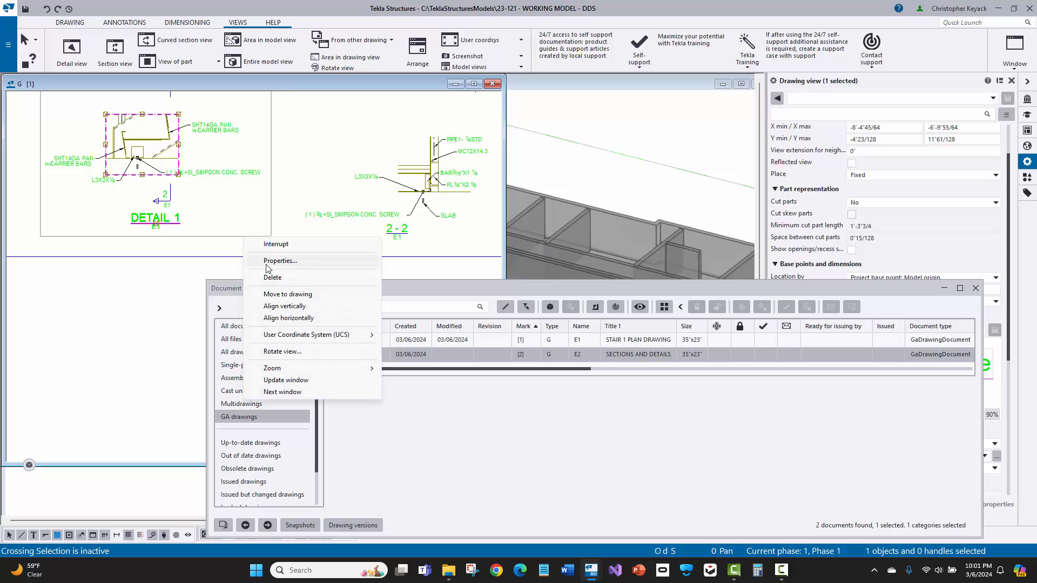
left_click(276, 294)
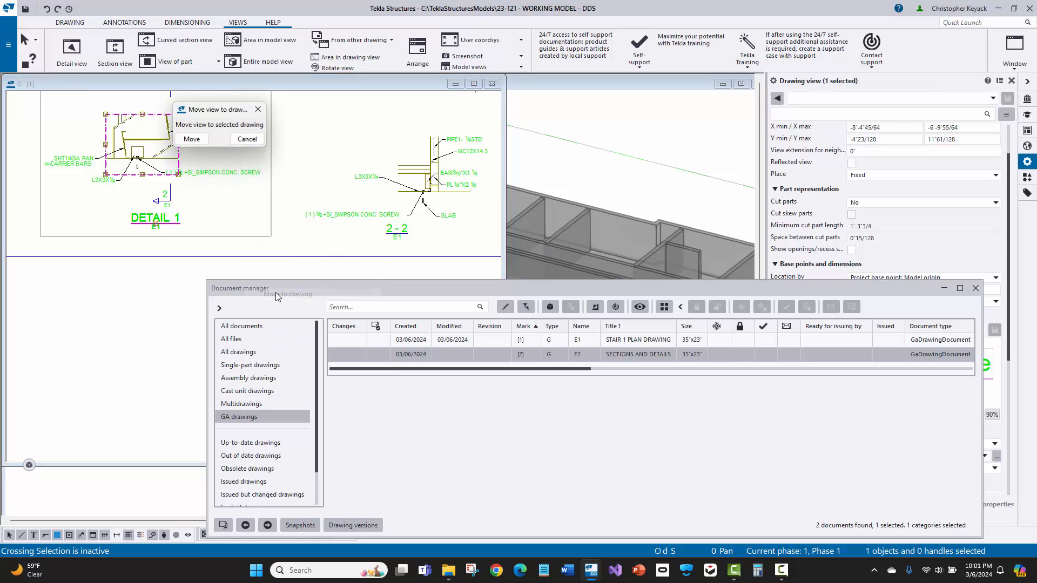
left_click(192, 140)
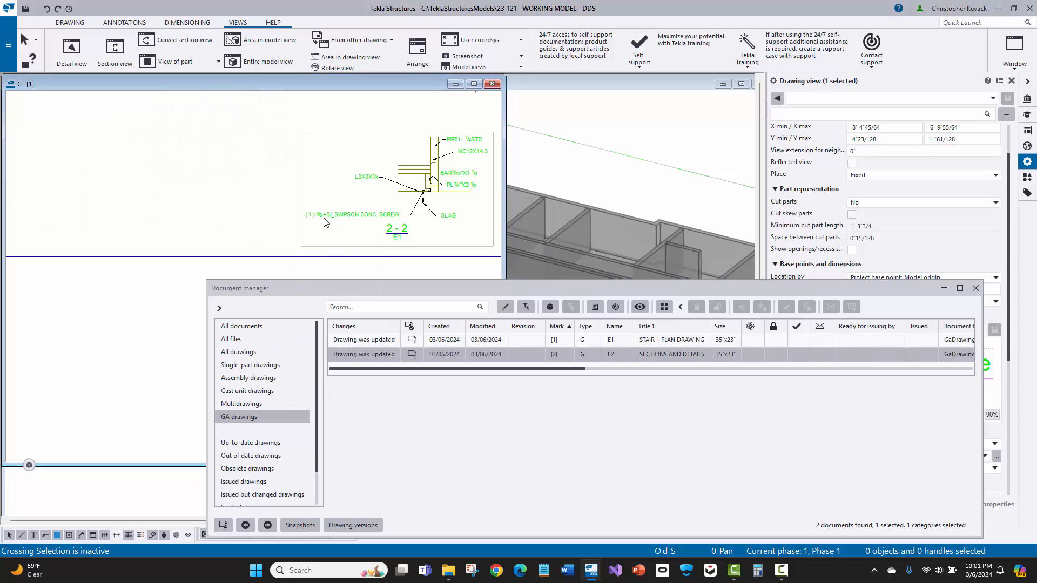
- Move the section 2-2 view from E1 to the selected E2 drawing
left_click(331, 246)
right_click(331, 248)
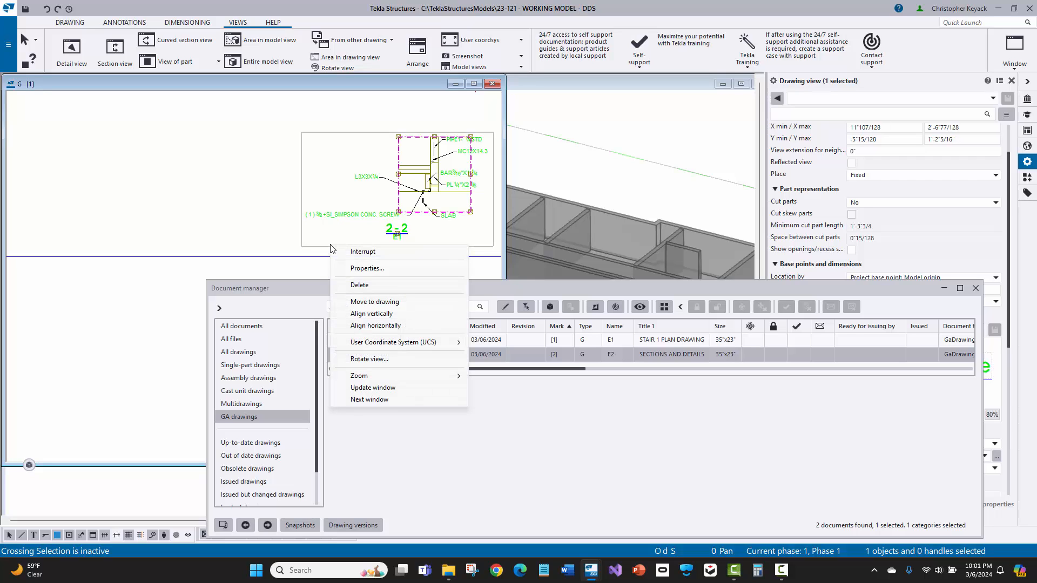
left_click(367, 302)
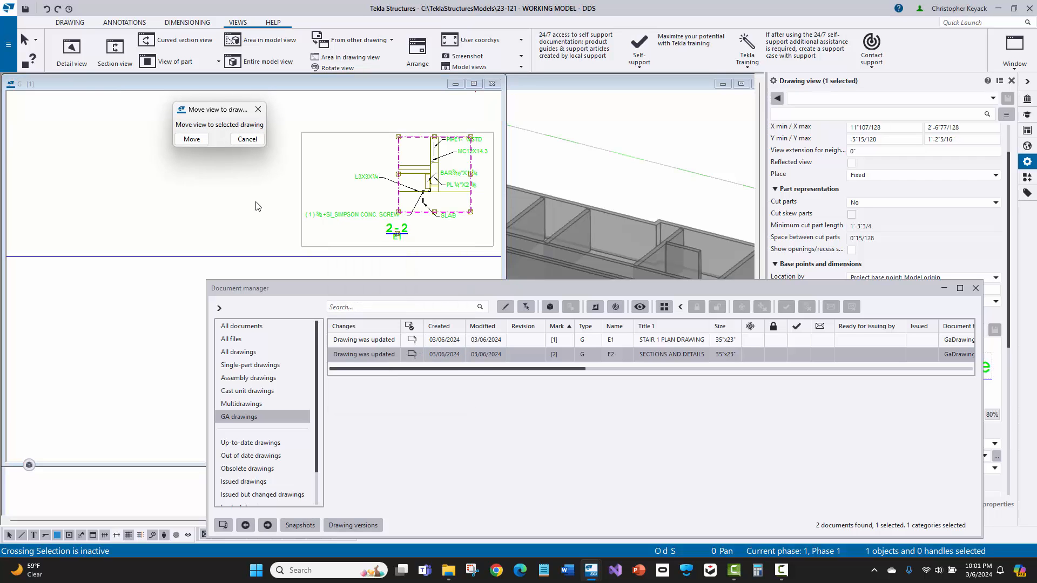
left_click(193, 140)
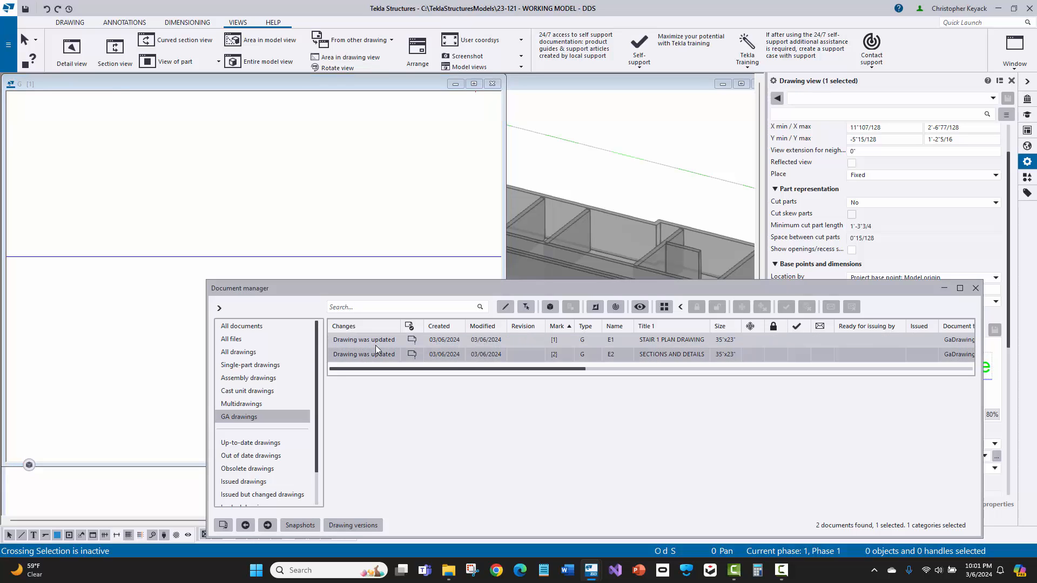
- Check the drawing reference on the DET. 1 mark at the base of the stair section
scroll(301, 233, "down", 2)
middle_click_drag(348, 143, 178, 266)
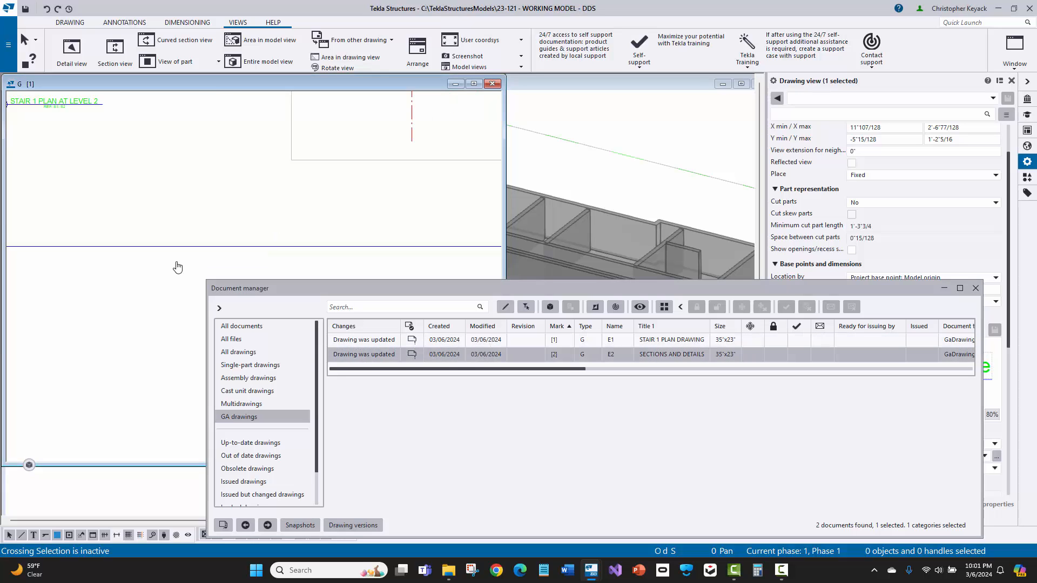
scroll(260, 218, "up", 3)
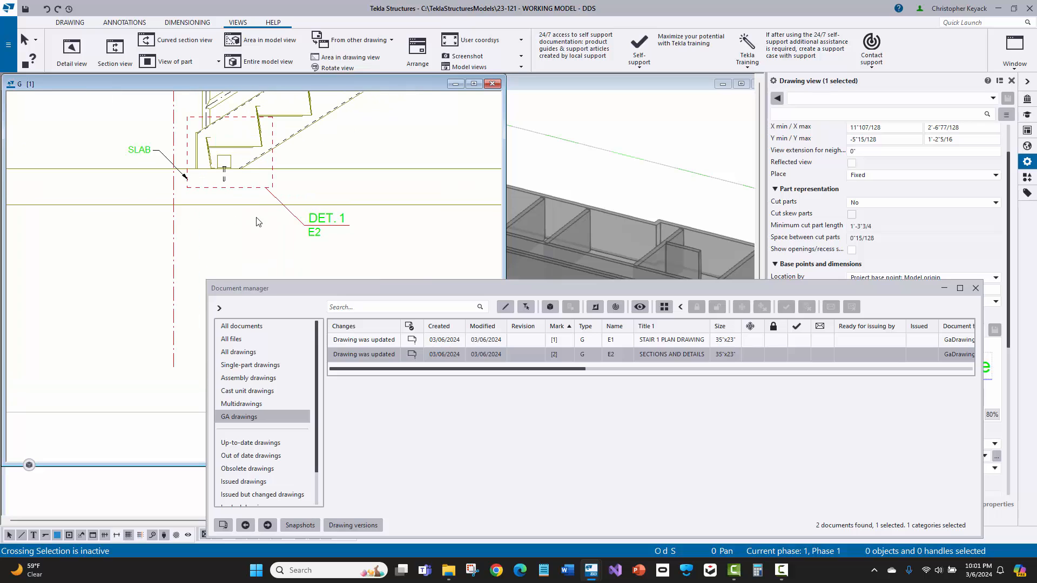
left_click(324, 222)
left_click(273, 242)
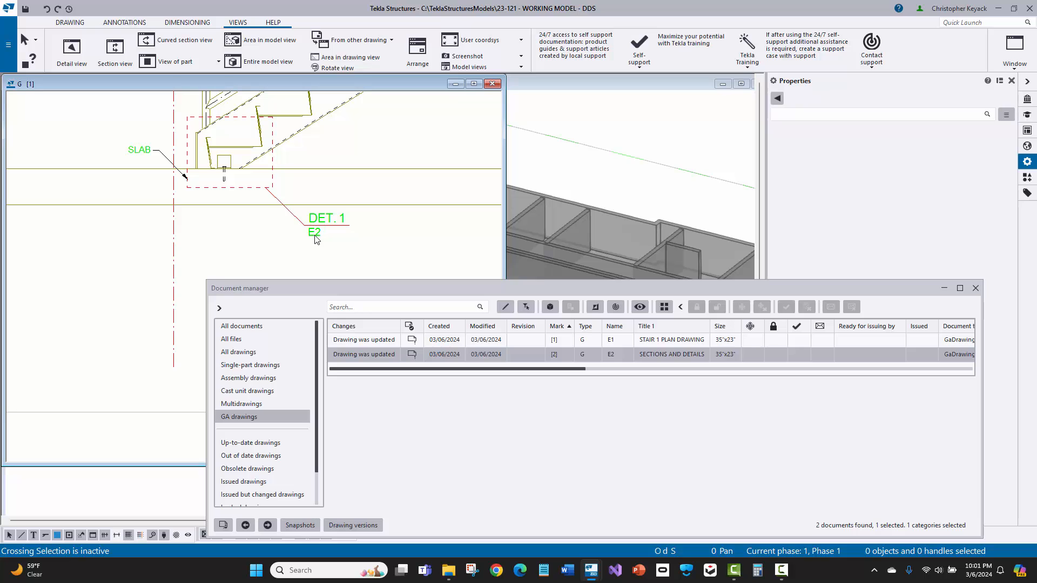
- Open the E2 drawing while keeping the changes to E1, close the document list, and maximize the drawing window
double_click(422, 354)
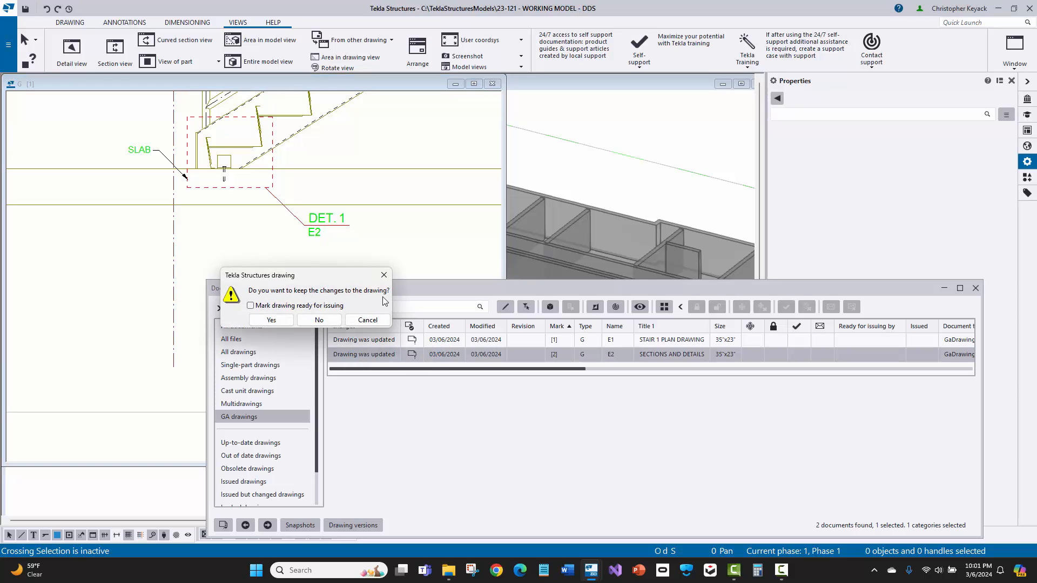
left_click(268, 320)
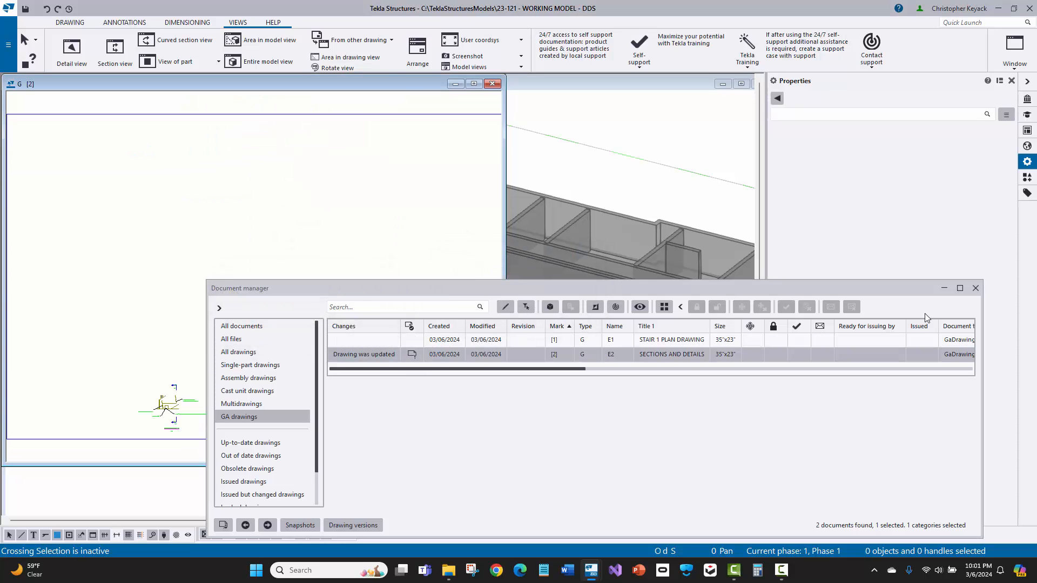
left_click(975, 288)
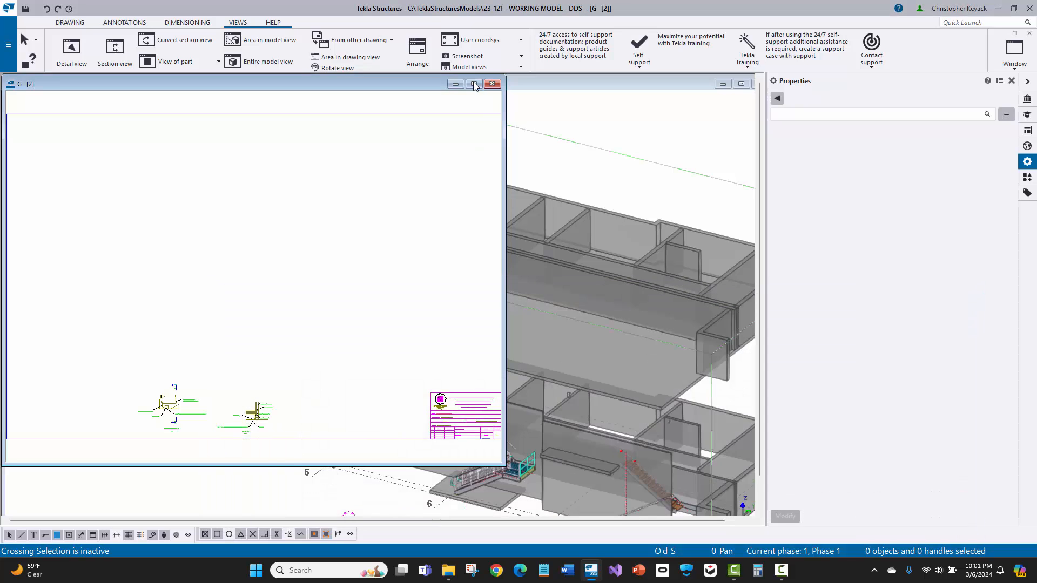
left_click(474, 85)
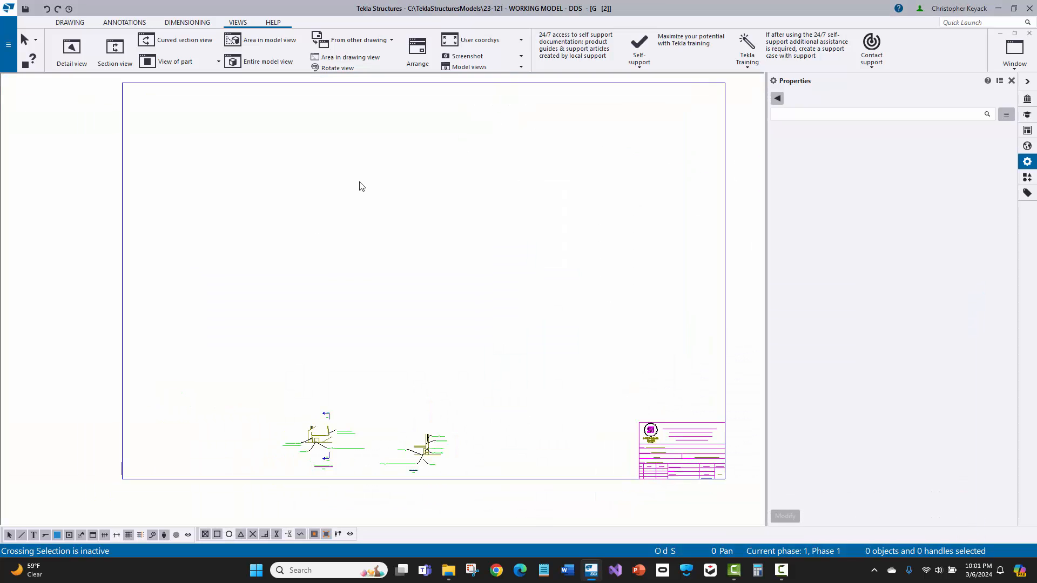
- Move Detail 1 and section 2-2 together to the upper-left area of the E2 sheet and inspect their view labels
left_click(390, 410)
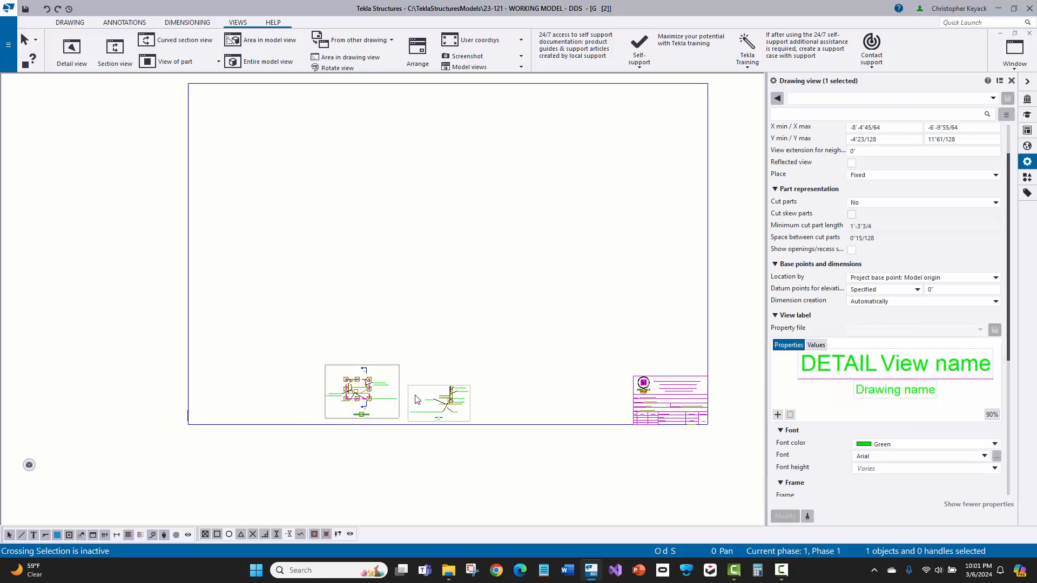
mouse_move(423, 391)
left_mouse_down()
mouse_move(324, 154)
mouse_move(296, 117)
left_mouse_up()
left_click(264, 217)
middle_click_drag(235, 180, 262, 235)
scroll(261, 191, "up", 5)
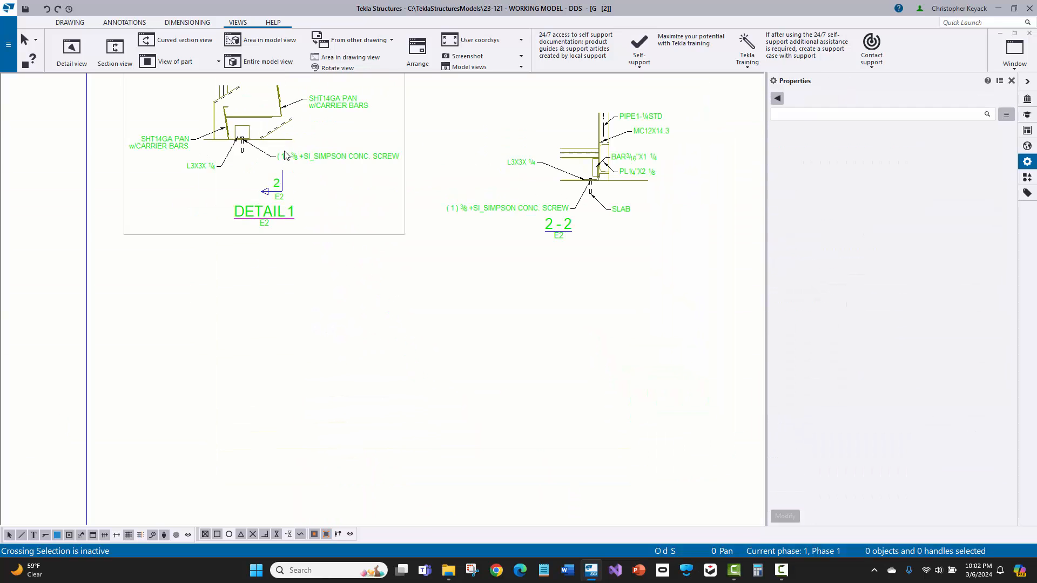
middle_click_drag(272, 201, 270, 300)
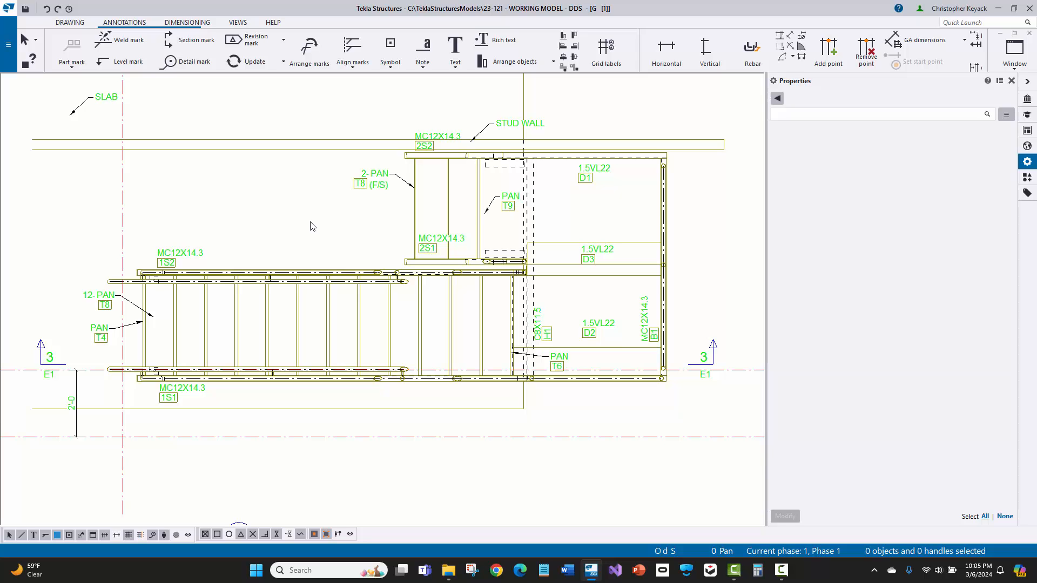
- Draw a horizontal +SI_Up_Line with its arrow on the right along the lower stair flight, from pan T4 to pan T6
left_click(70, 22)
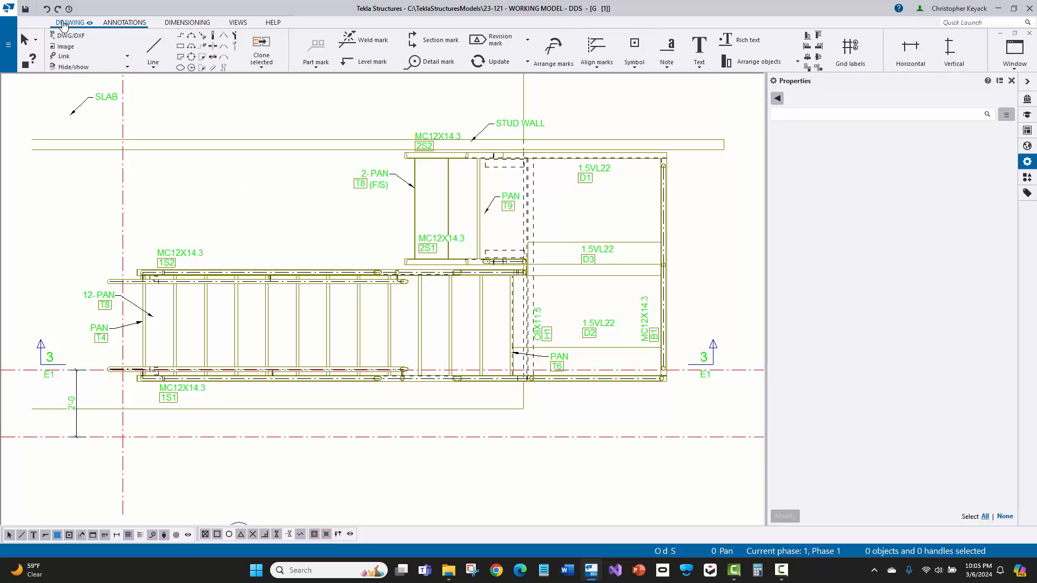
left_click(341, 47)
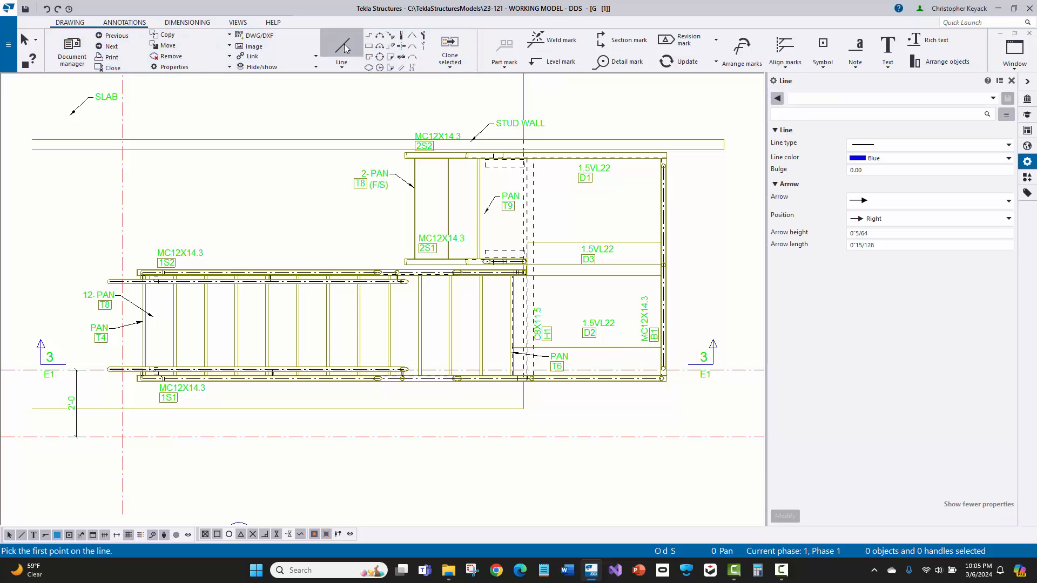
left_click(845, 99)
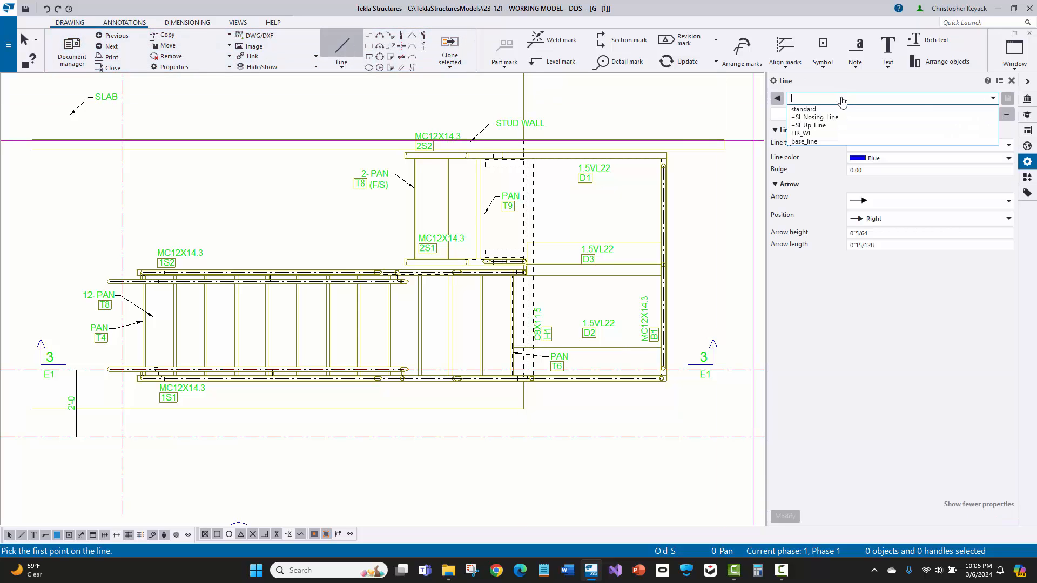
left_click(836, 126)
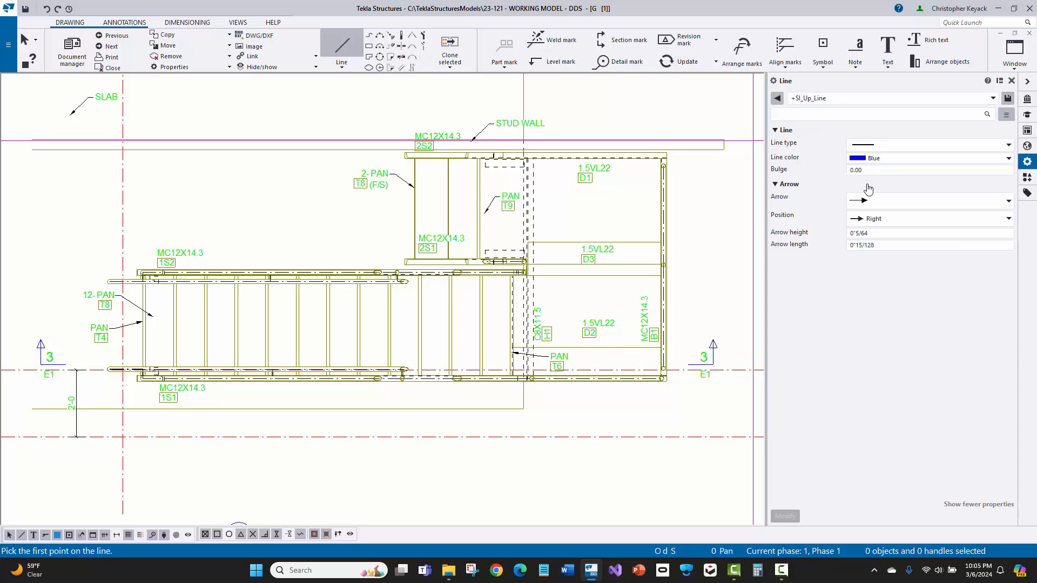
left_click(866, 219)
left_click(880, 220)
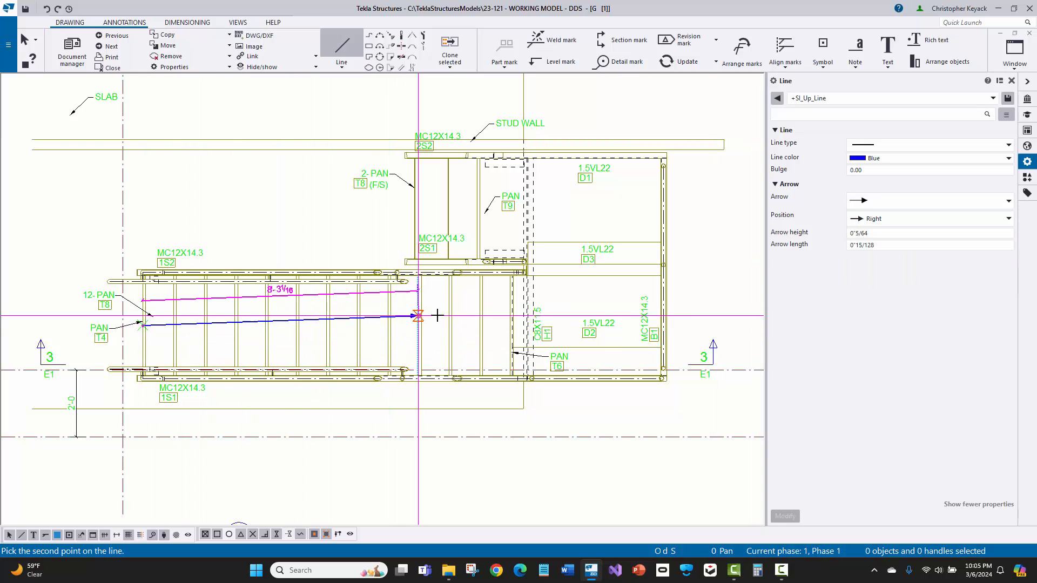
right_click(494, 295)
left_click(508, 303)
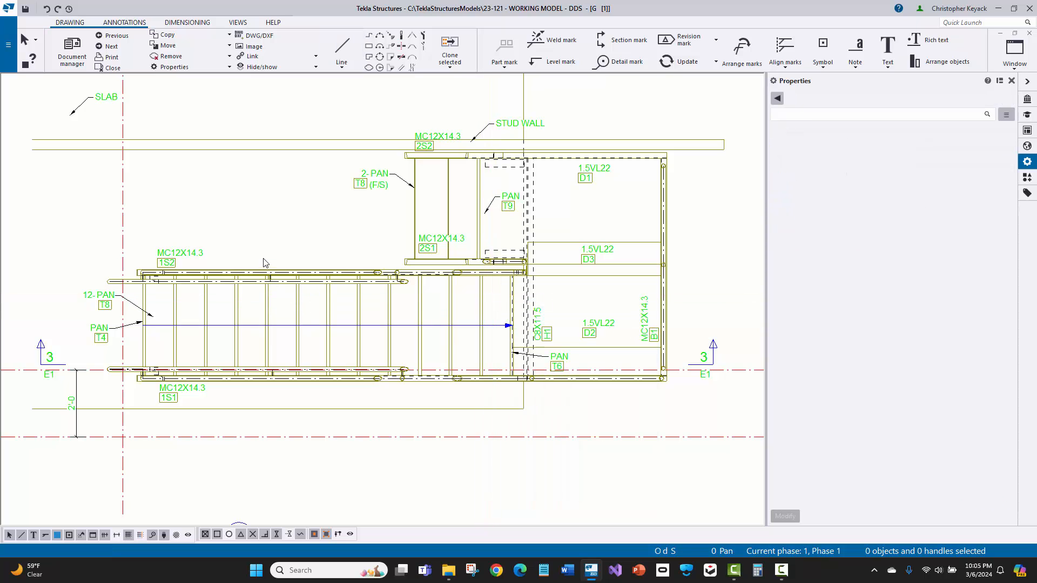
- Draw a horizontal blue arrow line about 9'-11" long from beside pan T9 across the upper flight, with the arrow pointing away from the landing
left_click(342, 46)
scroll(480, 205, "up", 2)
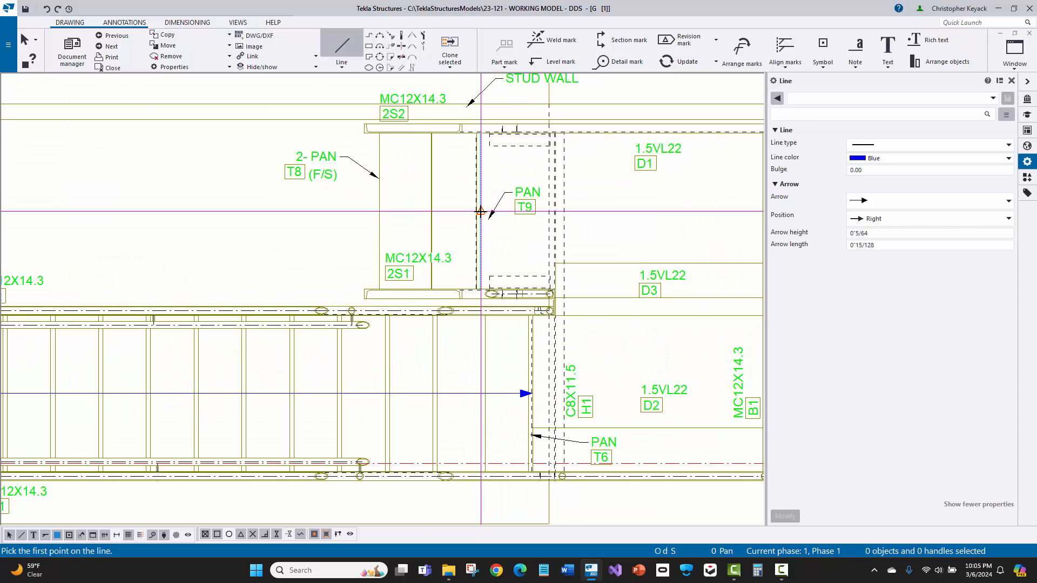
left_click(480, 211)
scroll(351, 232, "down", 3)
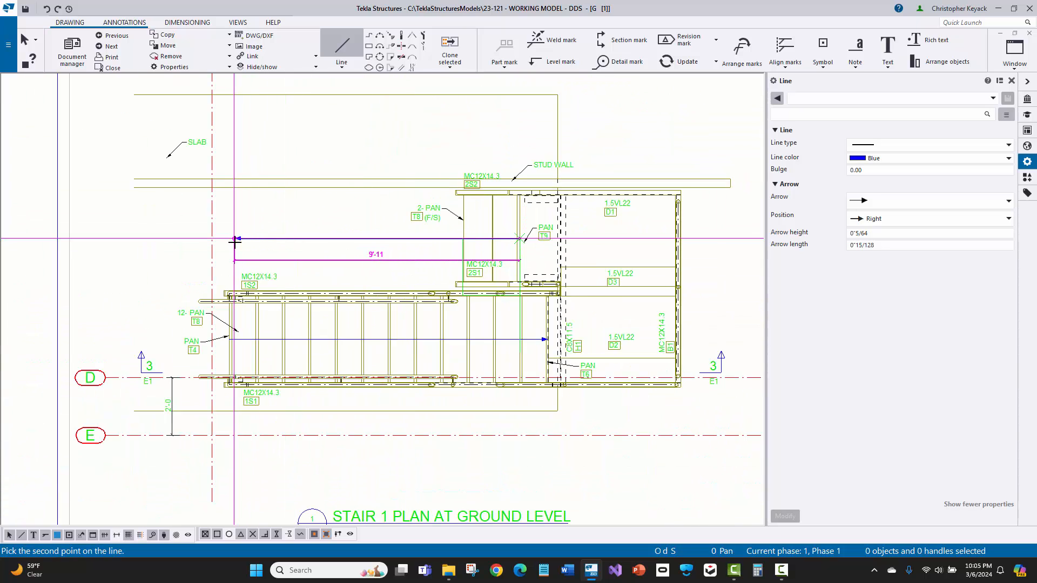
left_click(234, 239)
right_click(326, 215)
left_click(349, 223)
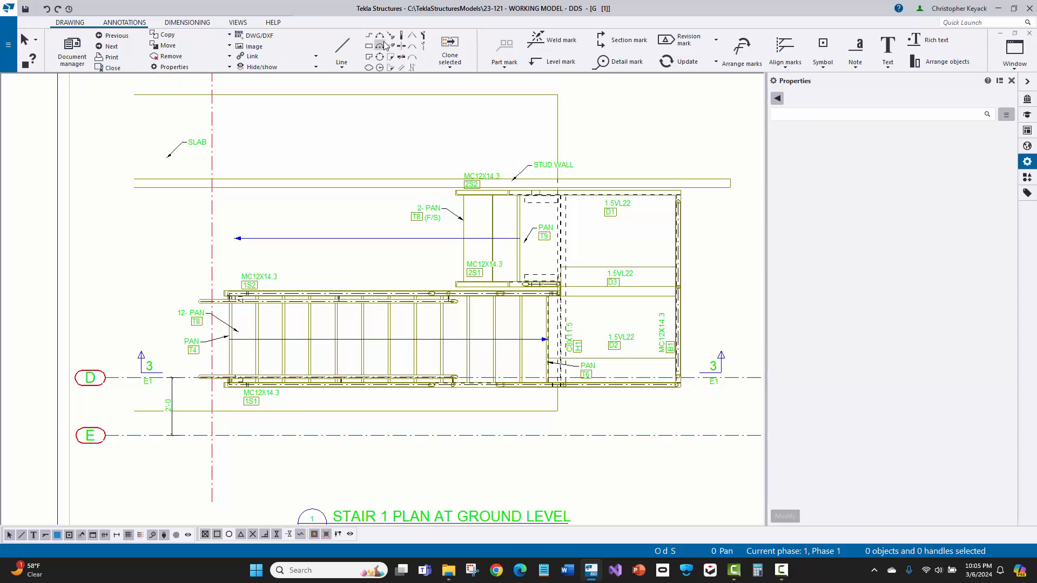
- Place UP text with the +SI_Up preset just above the start of the lower flight's arrow line, near pan T4
left_click(120, 24)
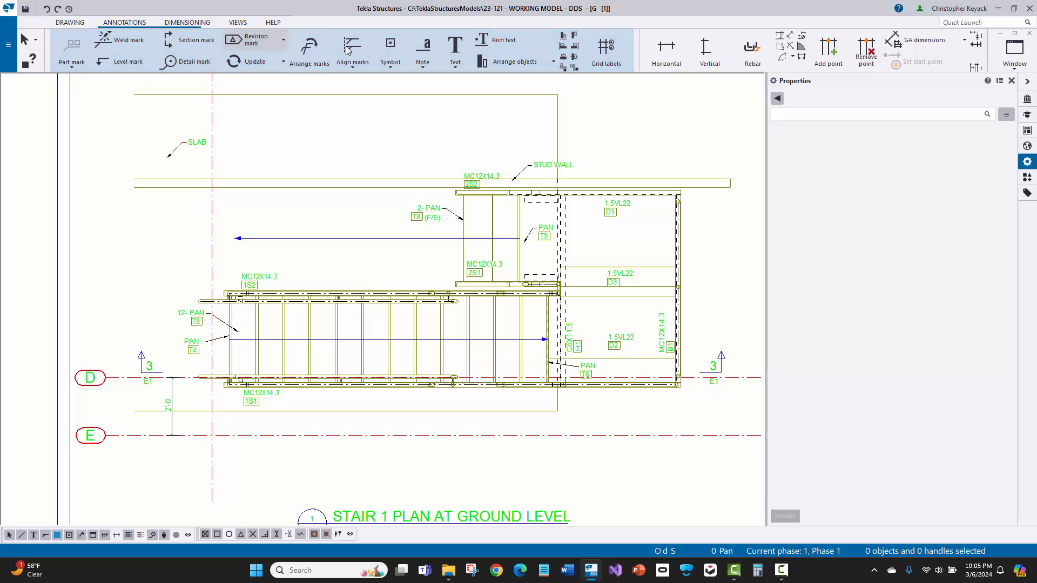
left_click(456, 48)
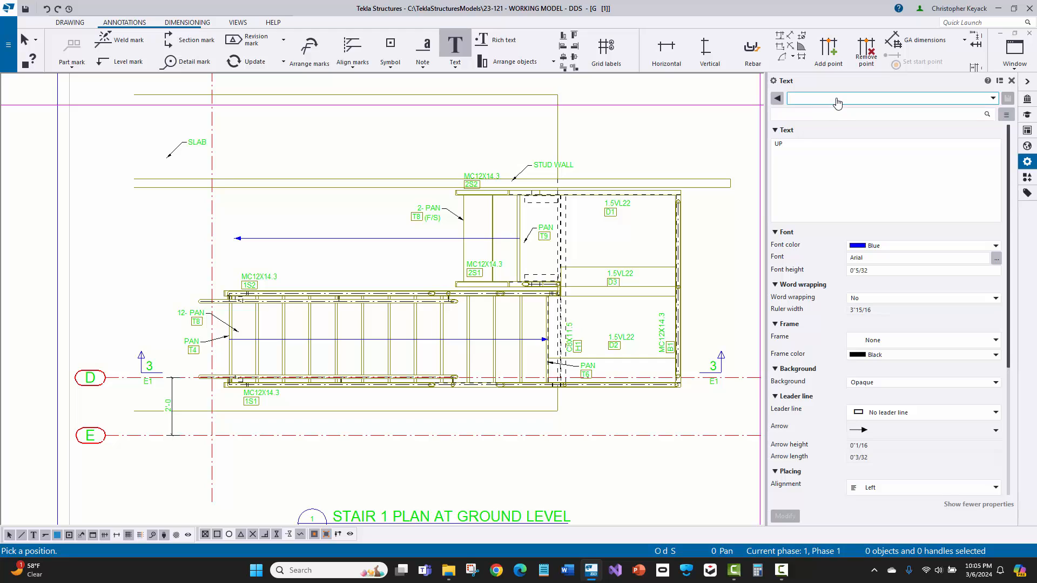
left_click(834, 99)
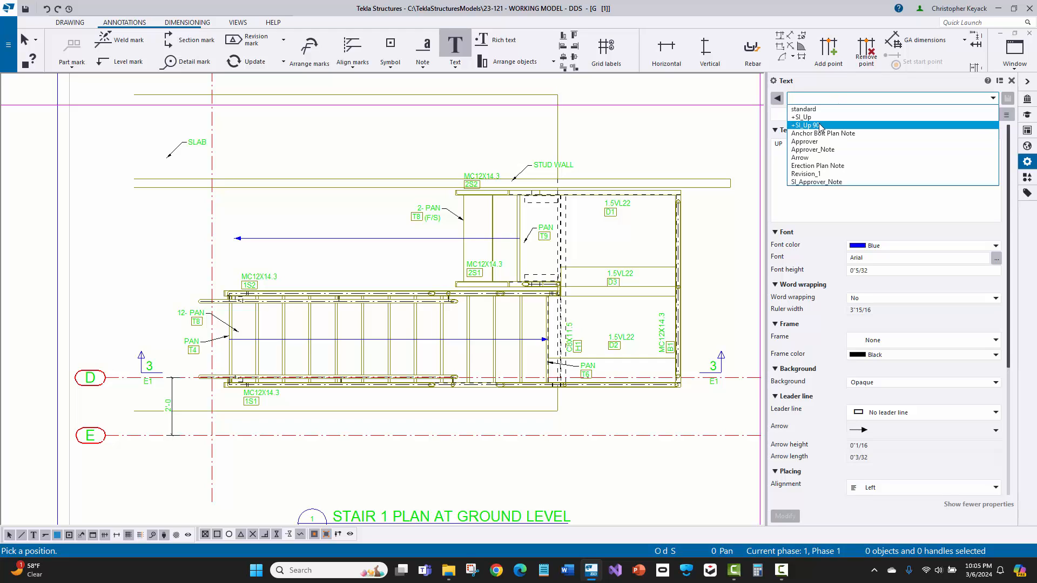
left_click(807, 117)
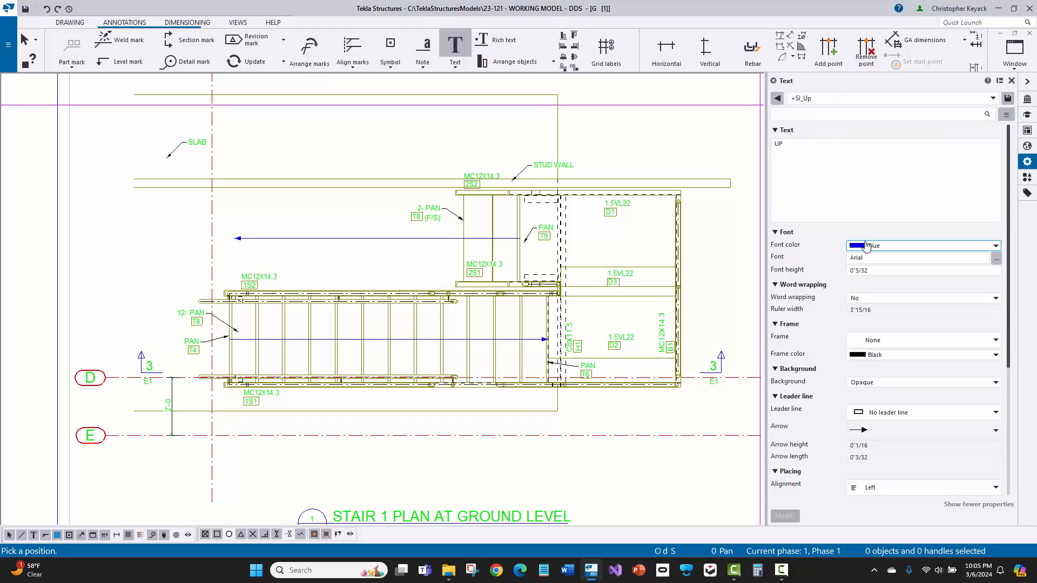
left_click(794, 155)
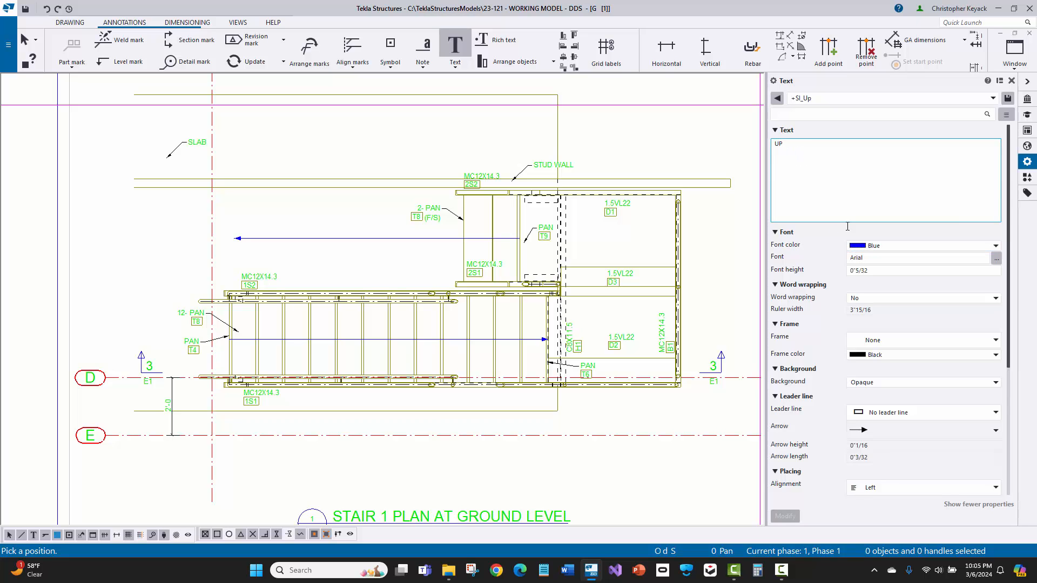
left_click(874, 269)
scroll(244, 335, "up", 3)
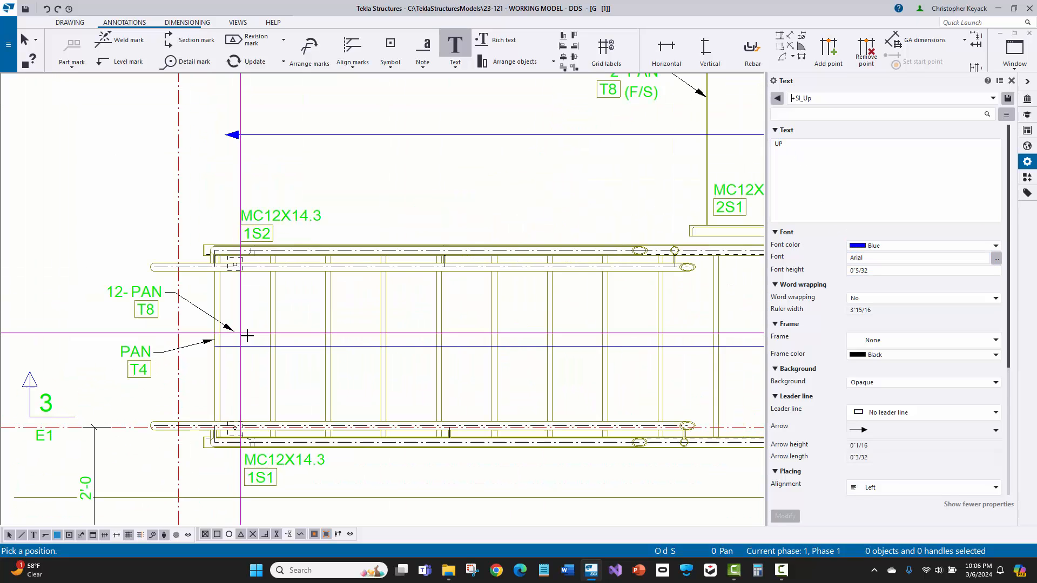
left_click(245, 338)
scroll(246, 338, "down", 3)
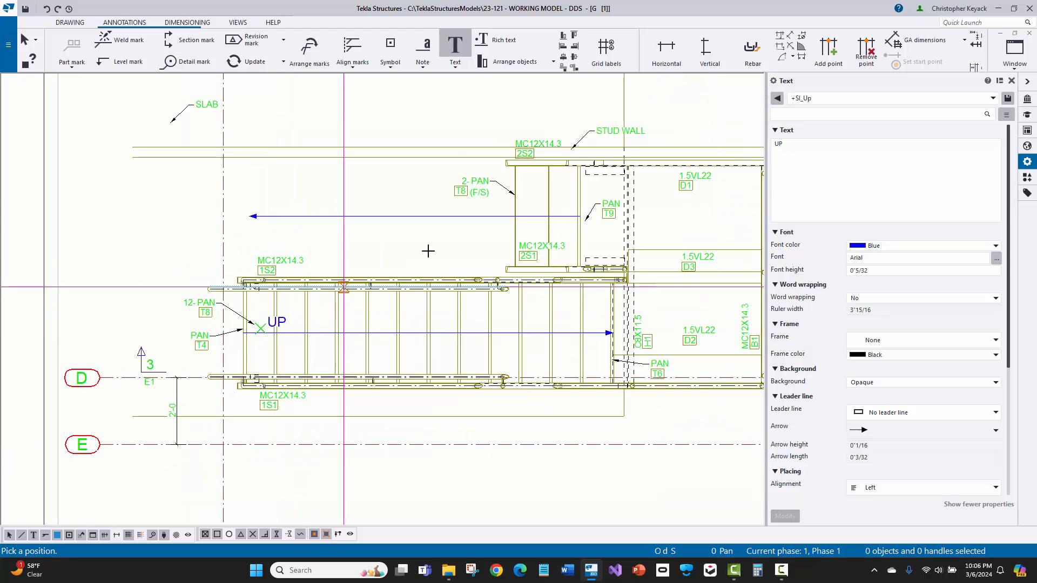
- Place a second +SI_Up text reading UP above the upper flight's arrow line, between stringers 2S1 and 2S2
scroll(512, 218, "up", 3)
left_click(511, 218)
right_click(511, 179)
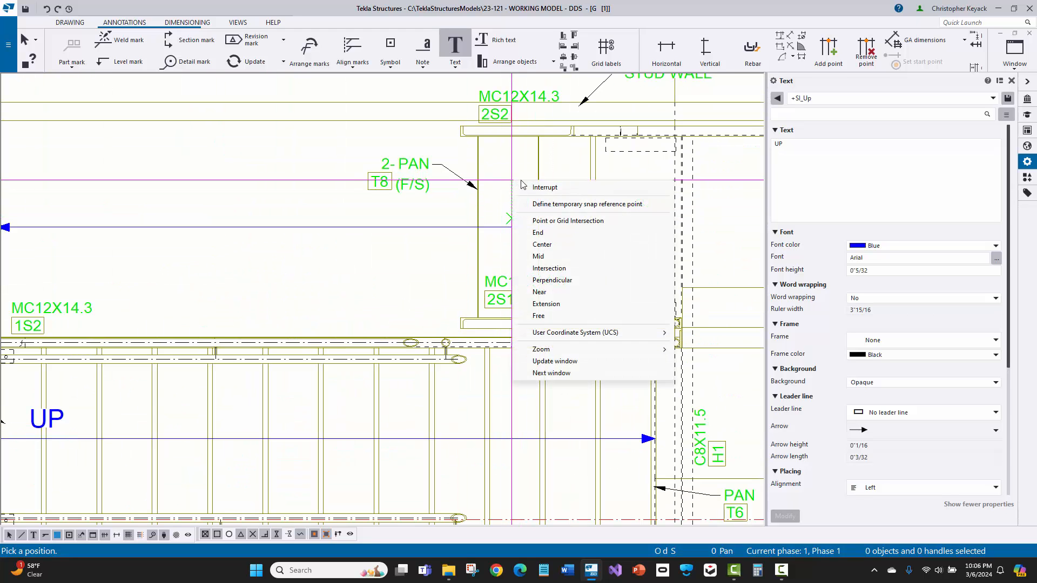
left_click(531, 183)
- Move the upper flight's UP text clear of the riser line, into the tread space next to pan T9
scroll(207, 204, "down", 4)
scroll(331, 192, "up", 2)
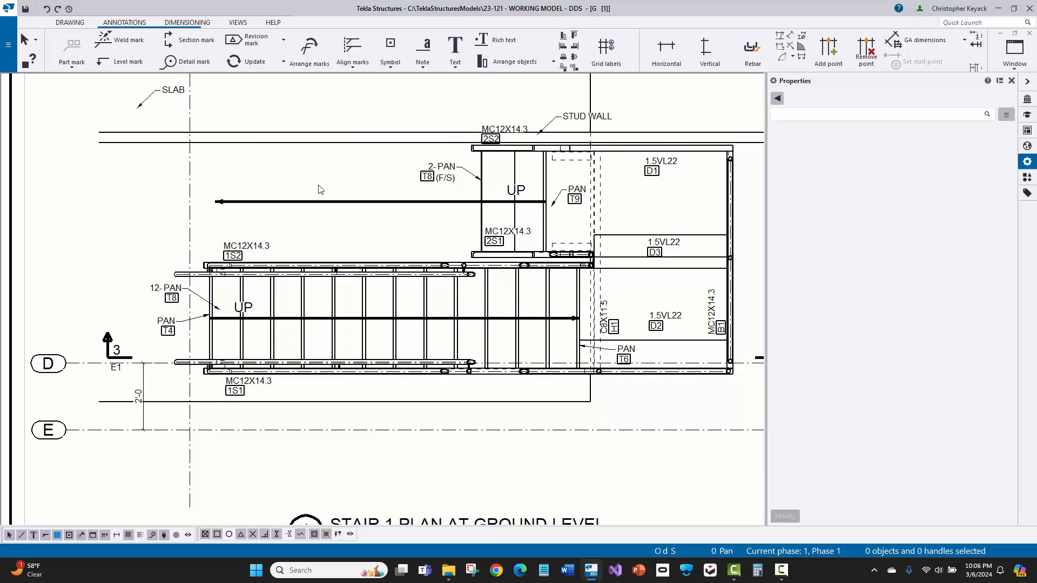
scroll(503, 196, "up", 1)
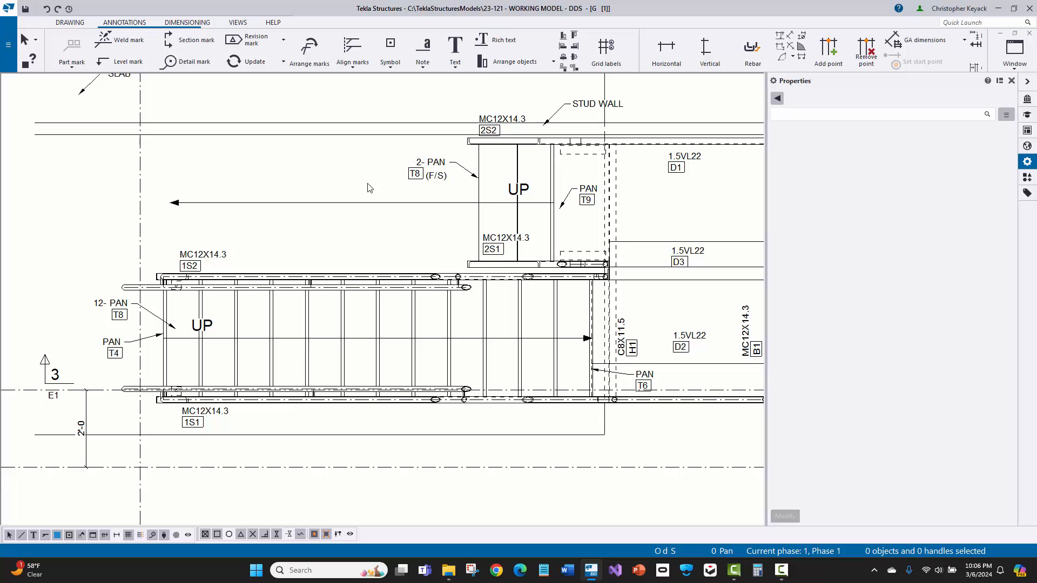
left_click(524, 196)
scroll(525, 195, "up", 3)
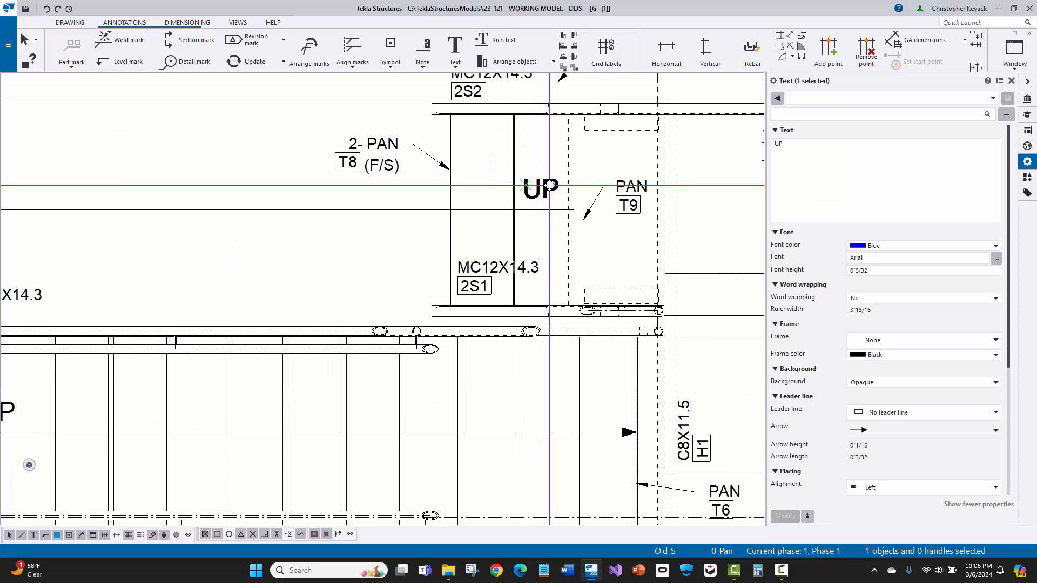
scroll(250, 190, "down", 4)
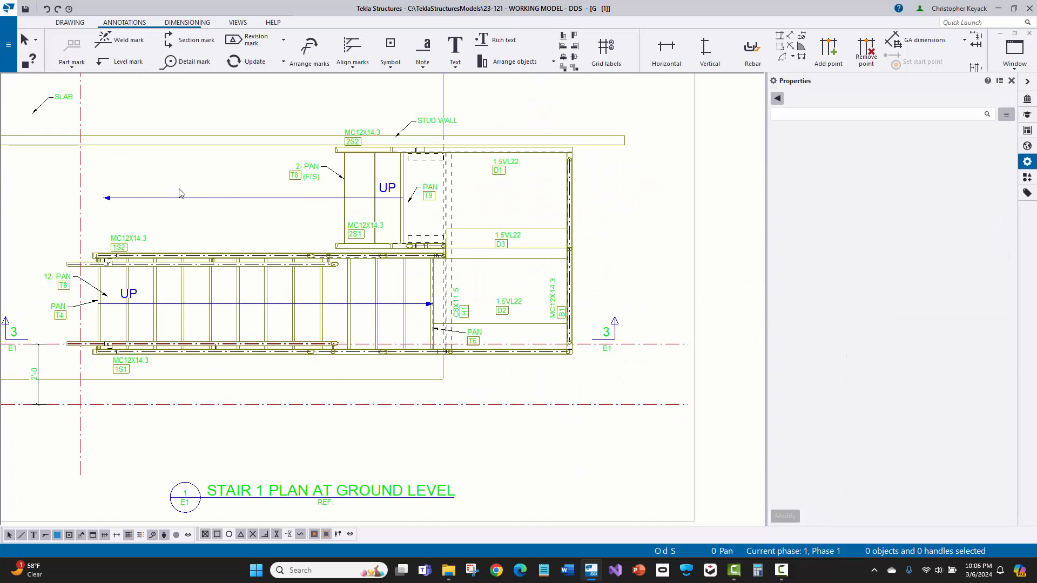
- Find the RectangularBreakLine component by searching "brea" and place a break line across the cut ends of stringers 2S1 and 2S2
scroll(181, 193, "up", 2)
scroll(371, 200, "up", 3)
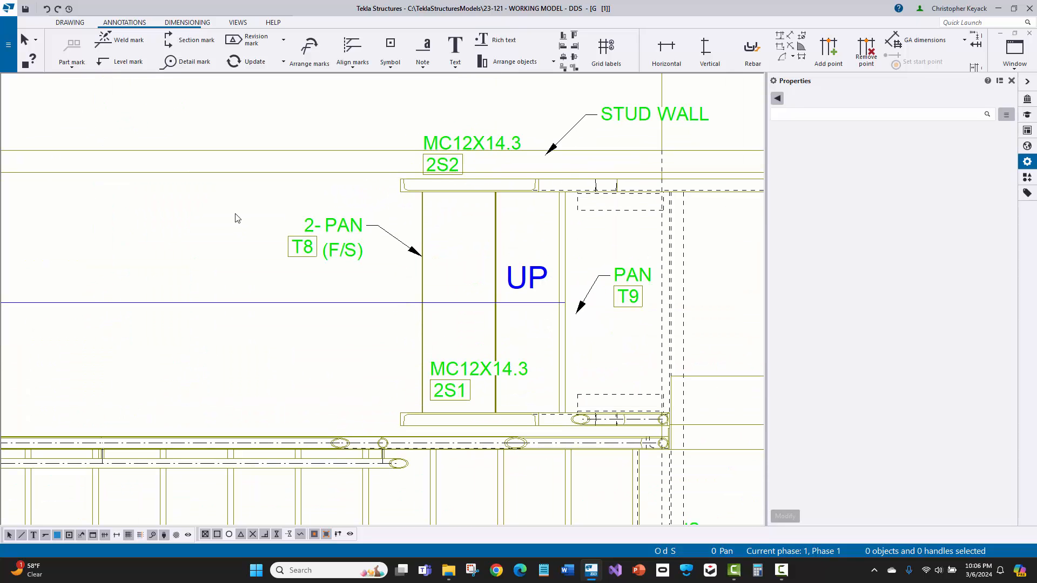
left_click(1027, 178)
left_click(827, 114)
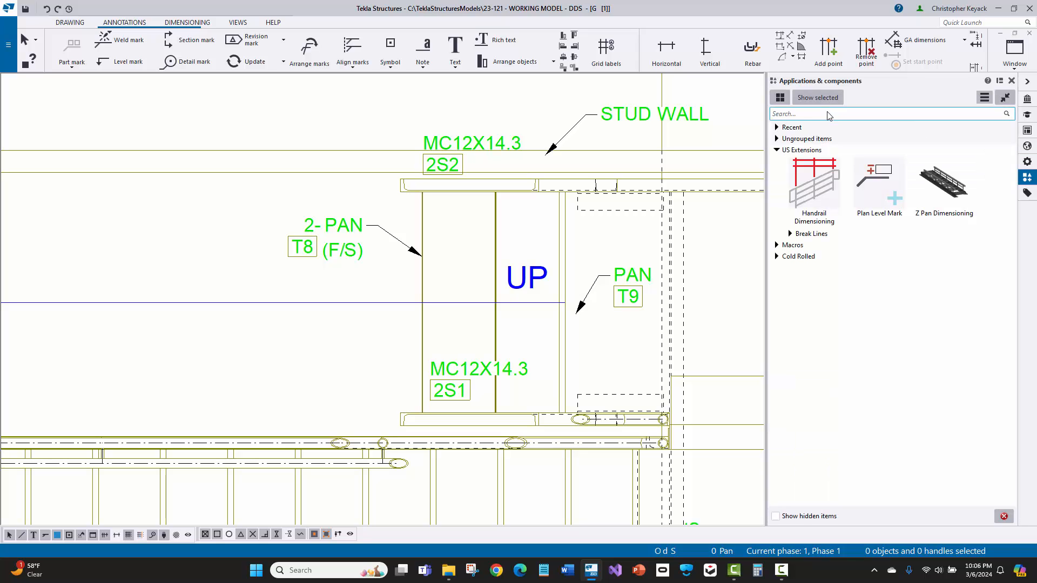
type("brea")
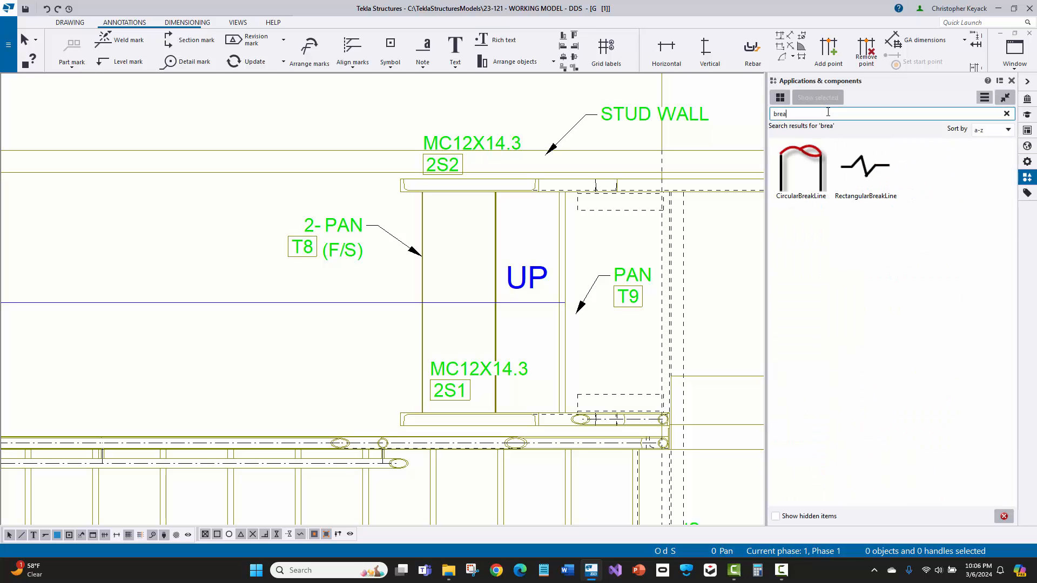
left_click(873, 179)
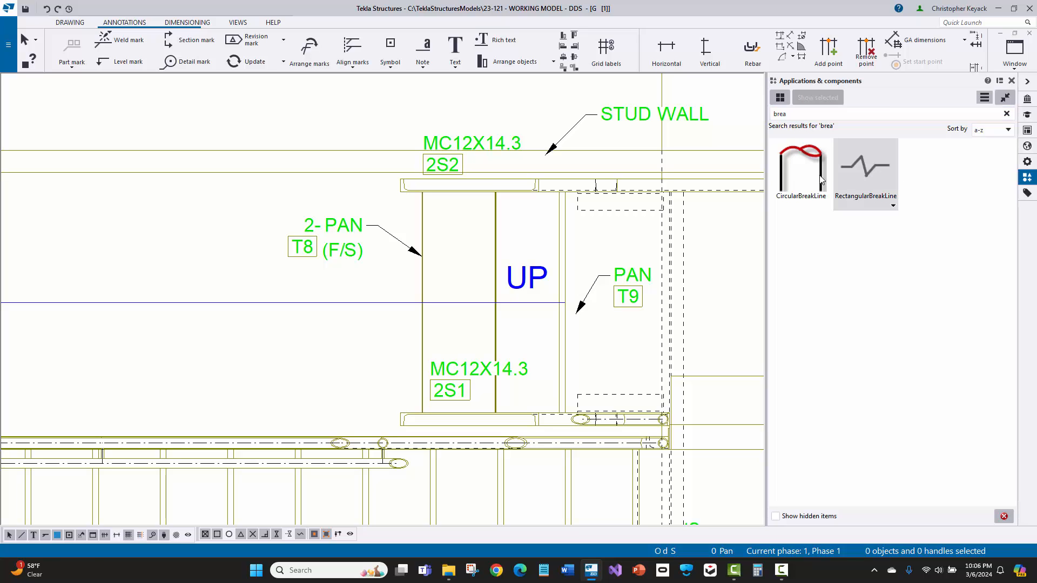
double_click(856, 165)
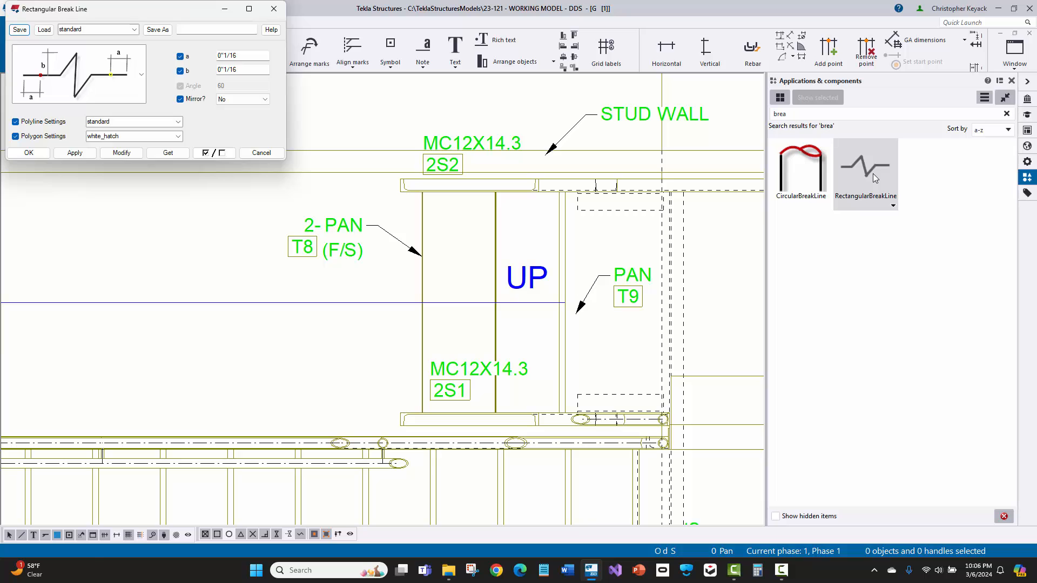
scroll(404, 405, "up", 1)
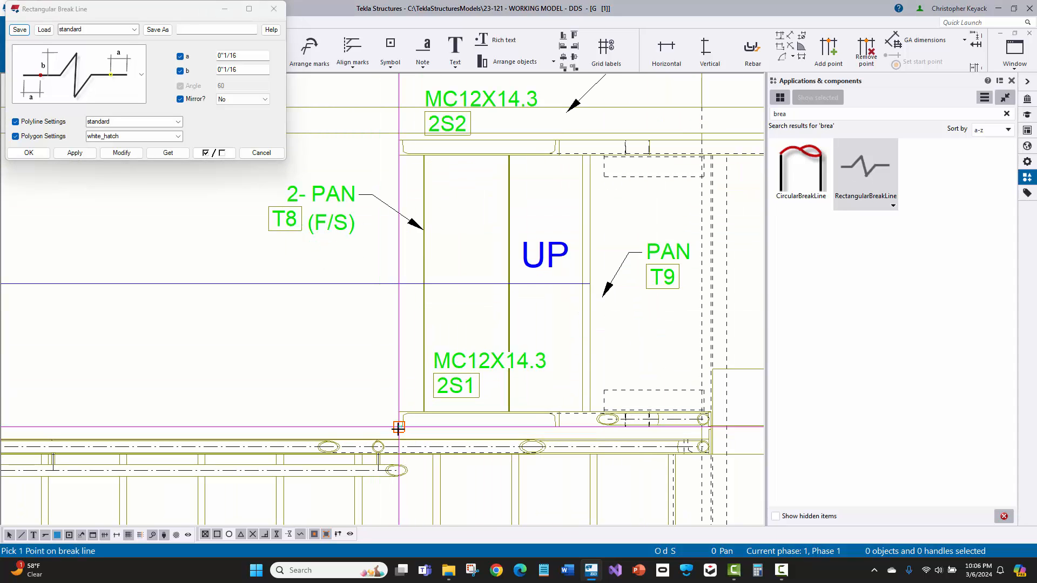
left_click(398, 427)
left_click(398, 140)
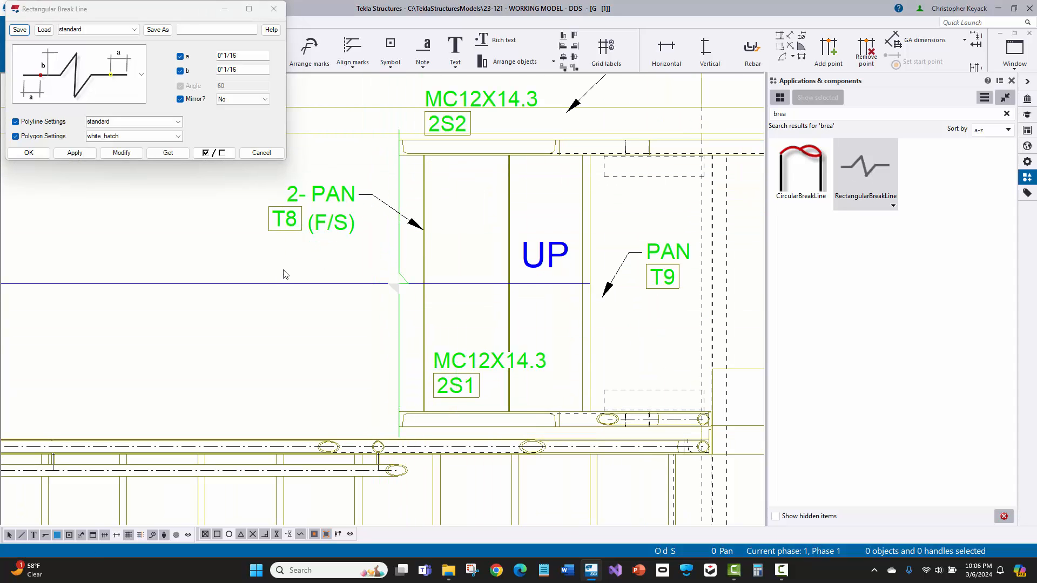
- Set the break line's a distance to 1/8", apply it to the placed break line, and save it in the standard settings
scroll(397, 268, "down", 1)
left_click(397, 264)
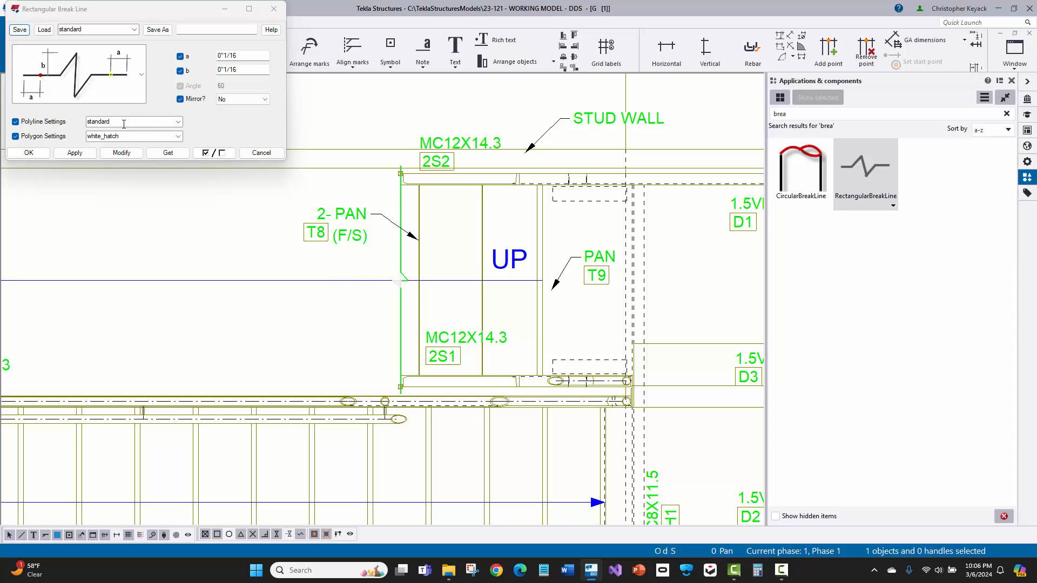
double_click(124, 122)
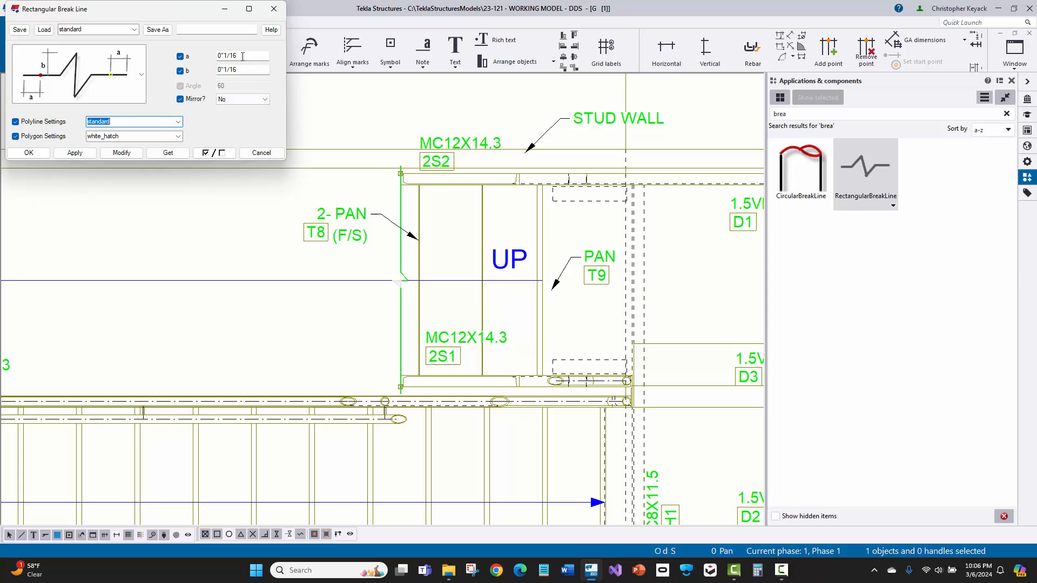
left_click_drag(242, 56, 203, 60)
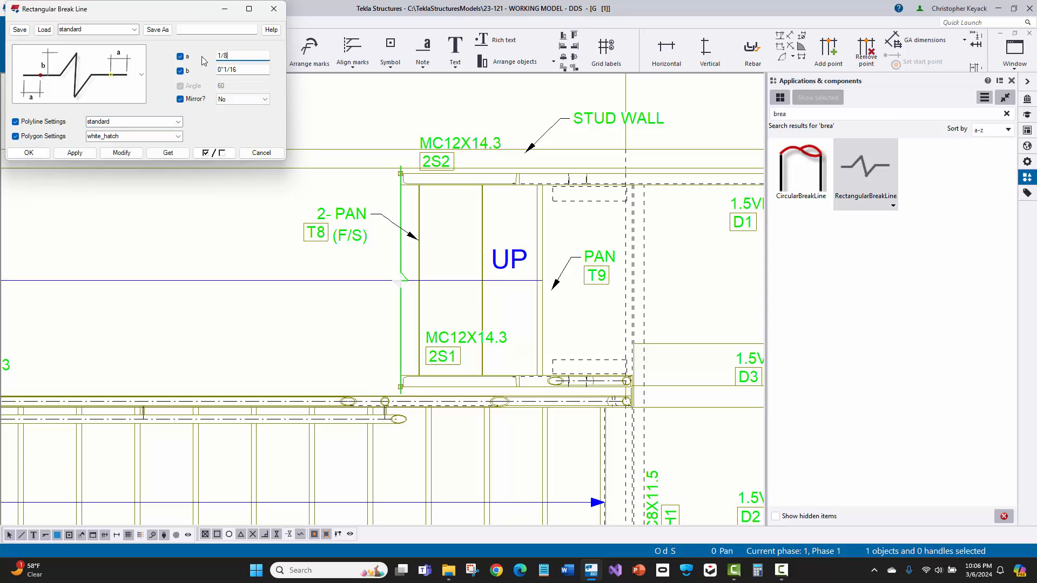
left_click(122, 153)
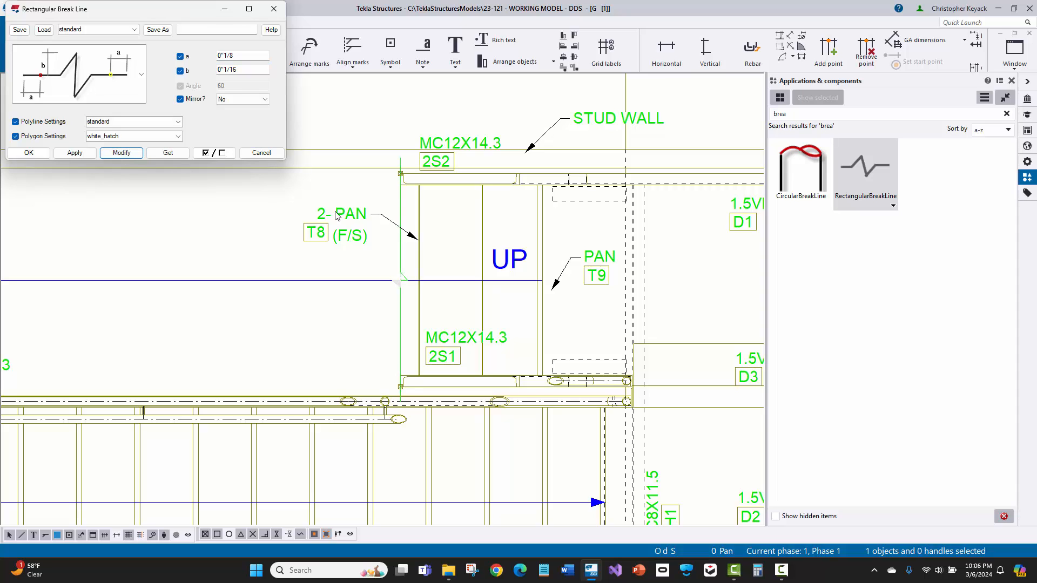
left_click(19, 30)
left_click(272, 10)
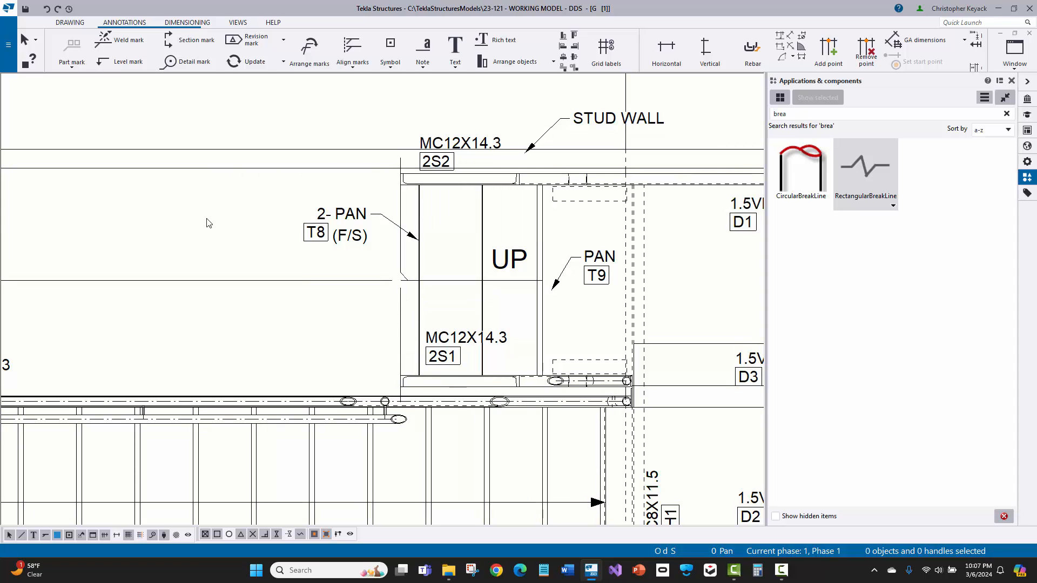
- Switch the drawing display back to colour and look over the annotated Stair 1 plan
key("b")
middle_click_drag(208, 223, 280, 204)
scroll(277, 208, "down", 2)
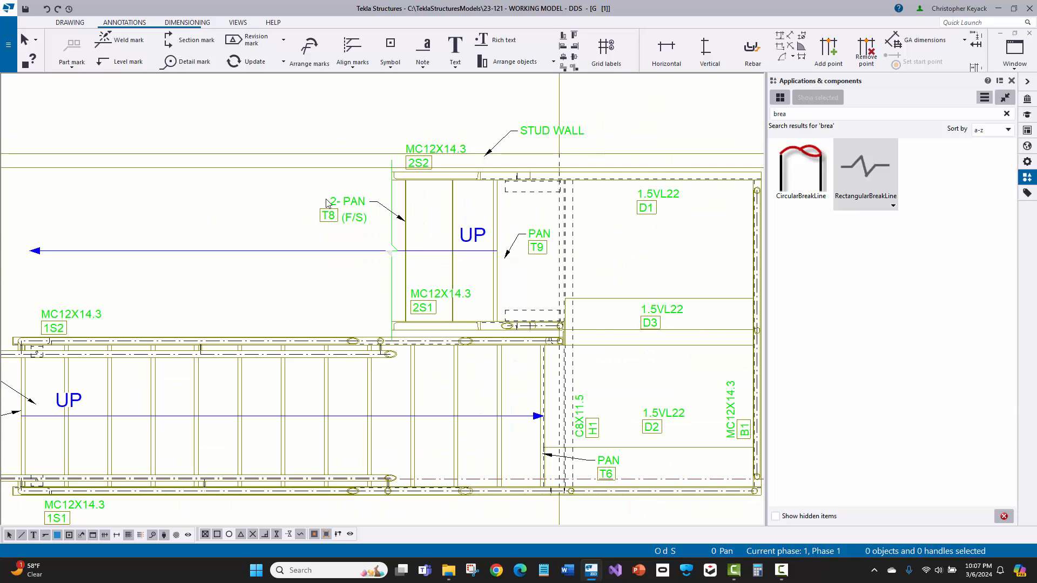
scroll(302, 201, "down", 3)
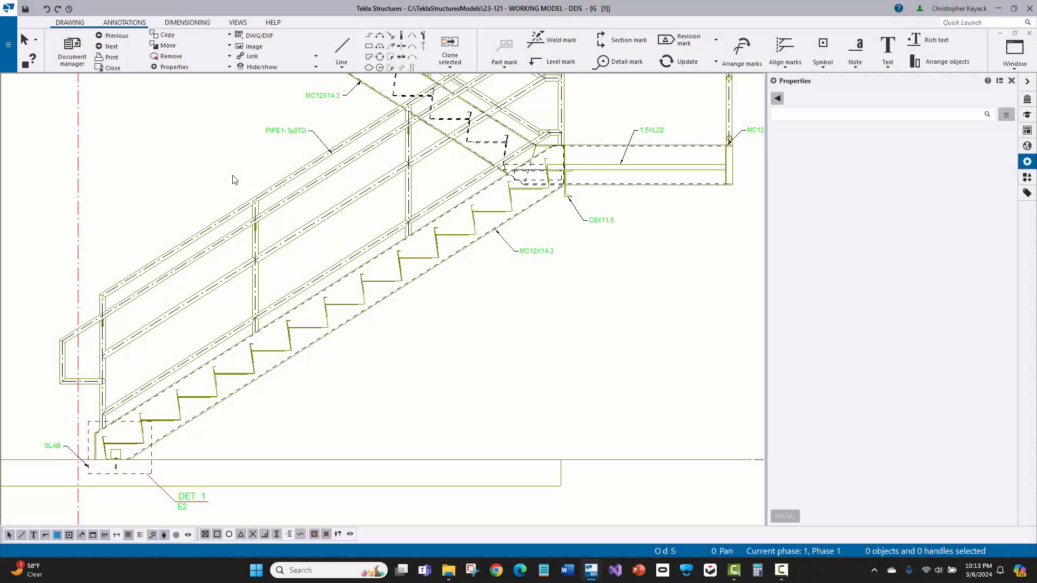
- Draw a line with the +SI_Nosing_Line settings from the bottom tread nosing to the top nosing of the section's lower flight
middle_click_drag(227, 307, 235, 274)
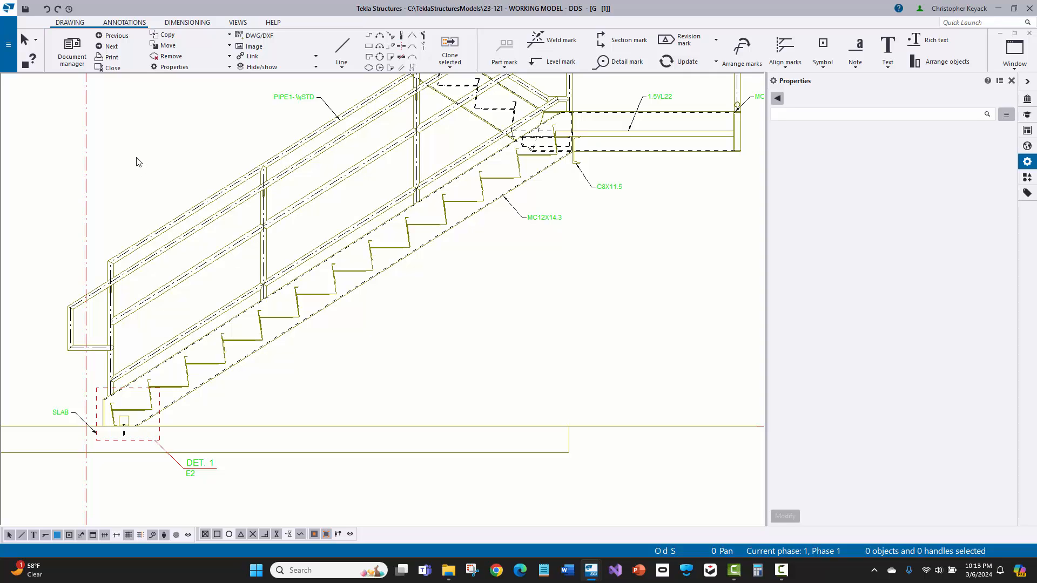
left_click(336, 49)
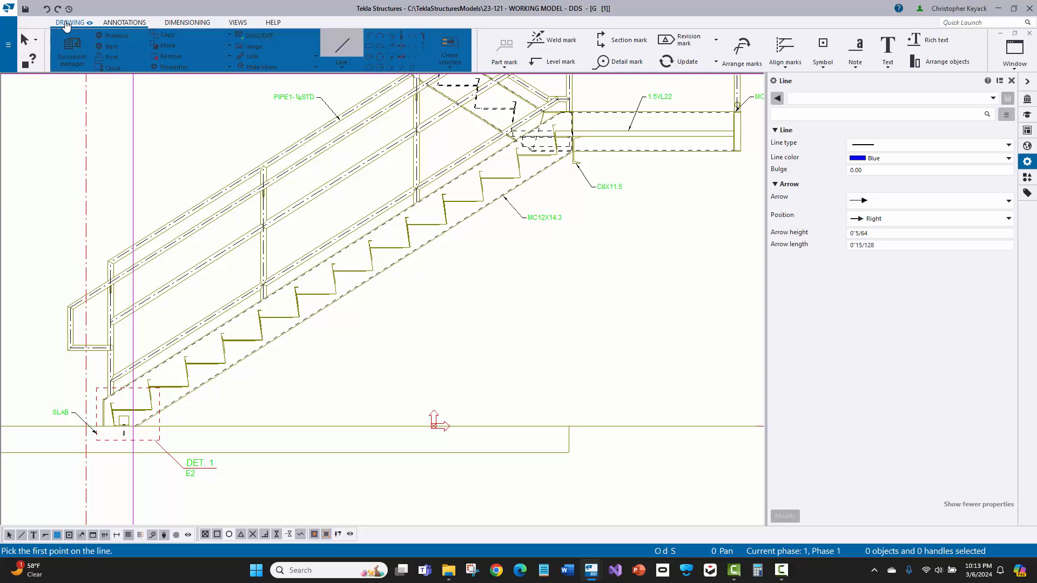
left_click(875, 98)
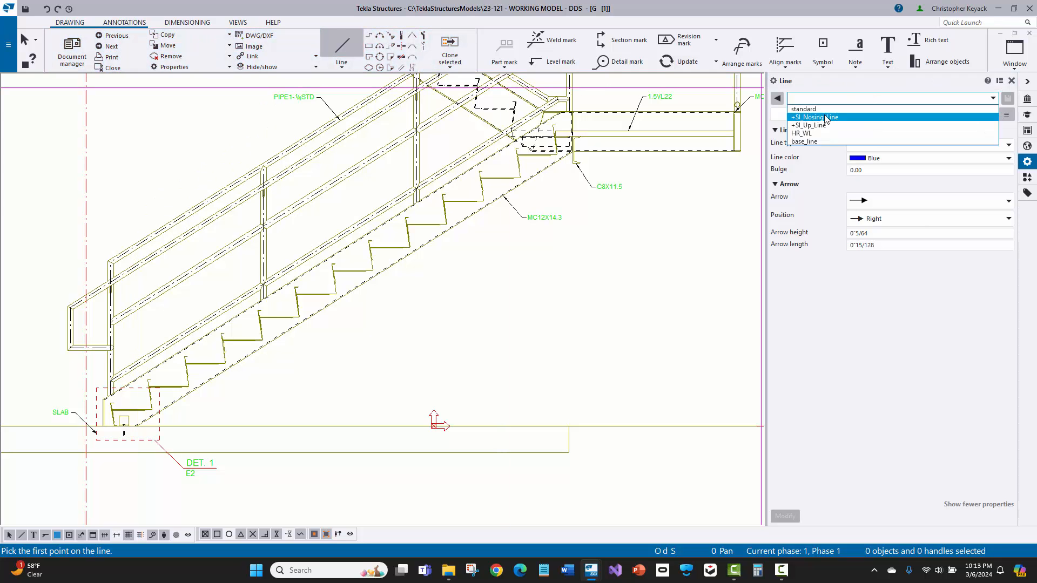
left_click(826, 117)
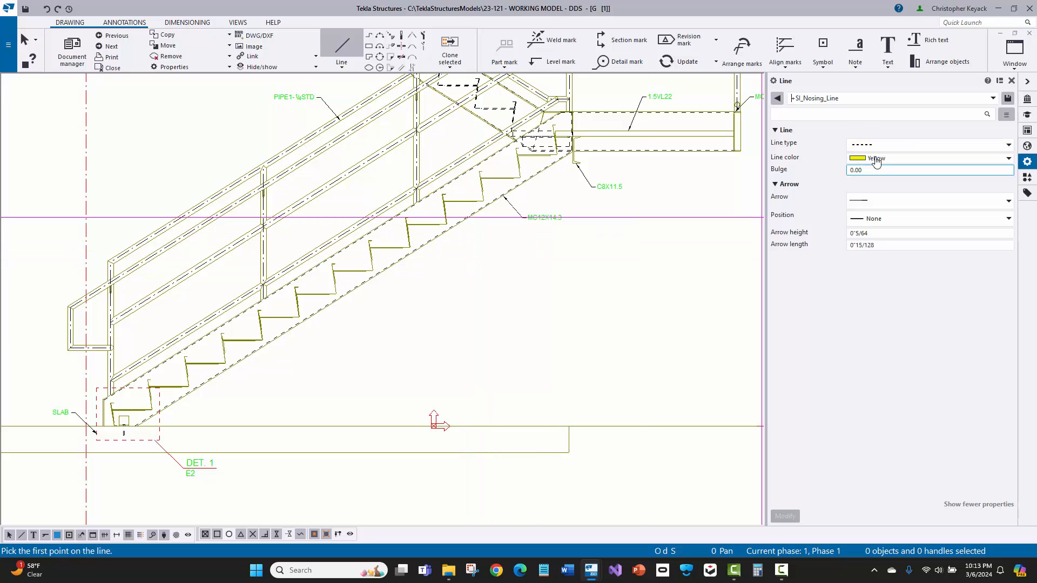
scroll(119, 417, "up", 6)
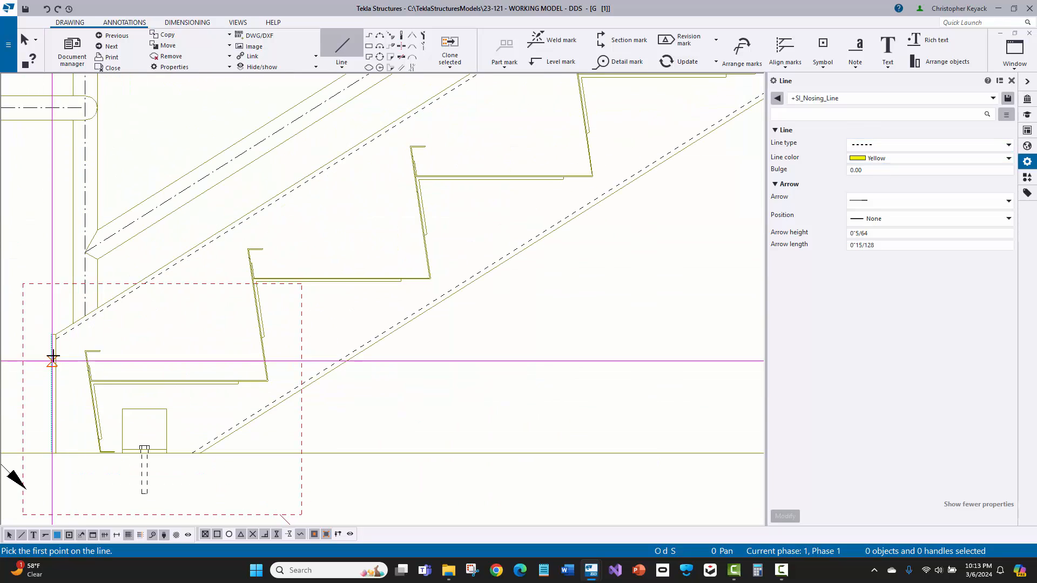
left_click(86, 352)
scroll(120, 411, "down", 4)
middle_click_drag(498, 235, 362, 433)
middle_click_drag(659, 169, 429, 330)
scroll(526, 289, "up", 3)
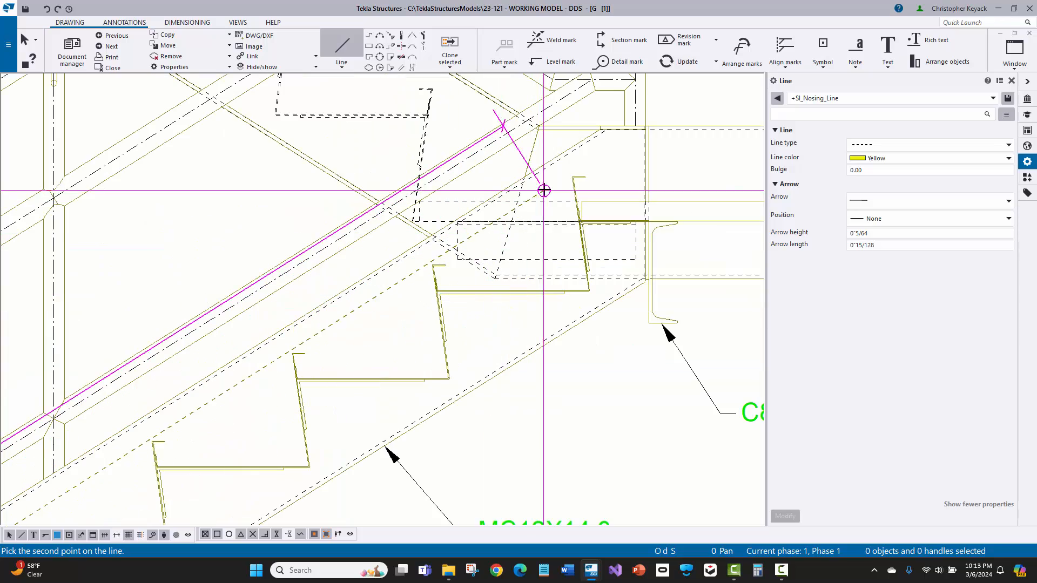
left_click(534, 243)
scroll(534, 287, "down", 3)
right_click(350, 263)
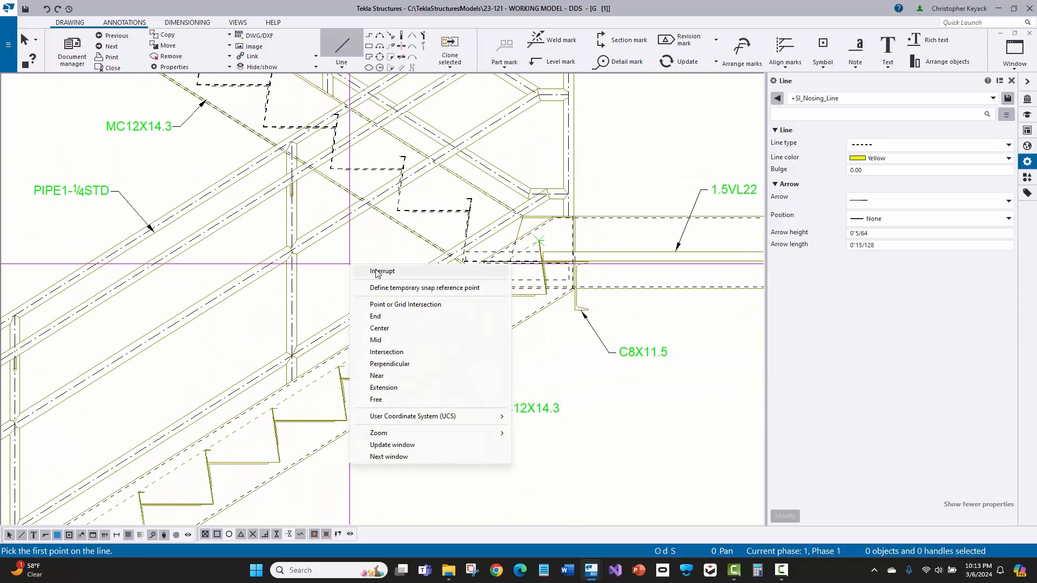
left_click(376, 271)
- Change the line type of the lower flight's nosing line to CENTER and apply it
scroll(373, 432, "down", 2)
middle_click_drag(384, 478, 513, 338)
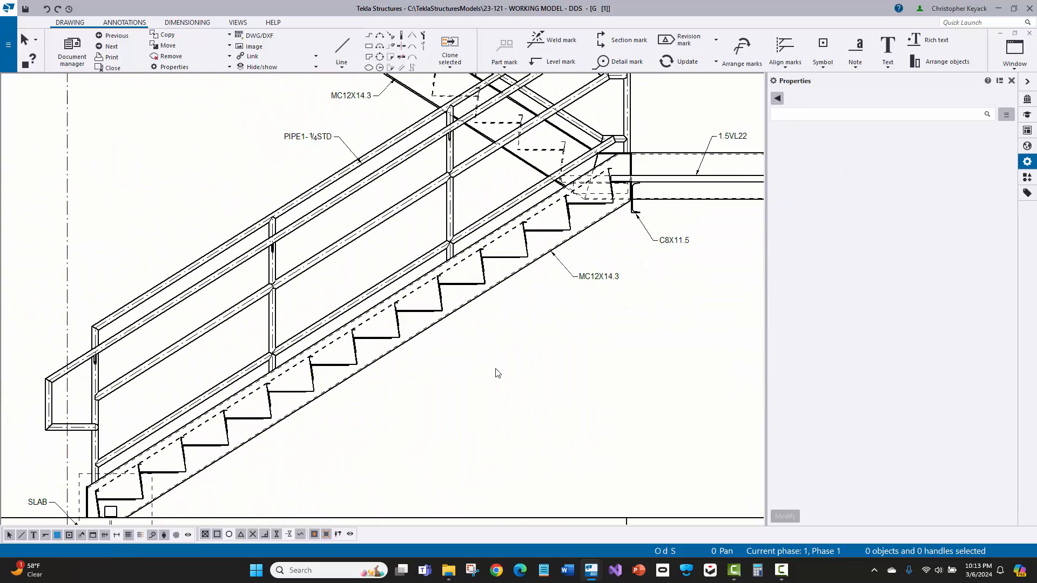
left_click(465, 261)
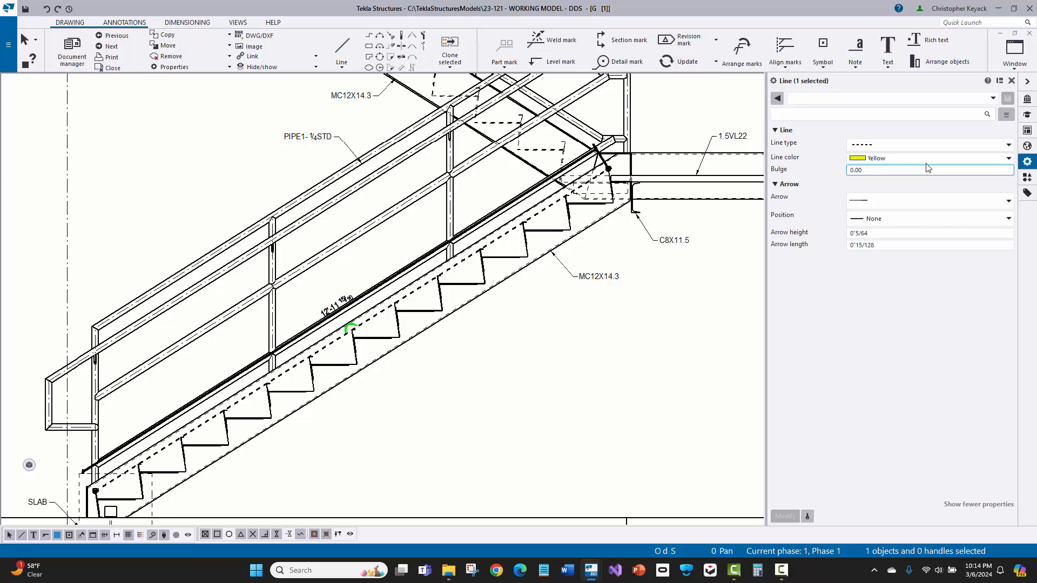
left_click(901, 147)
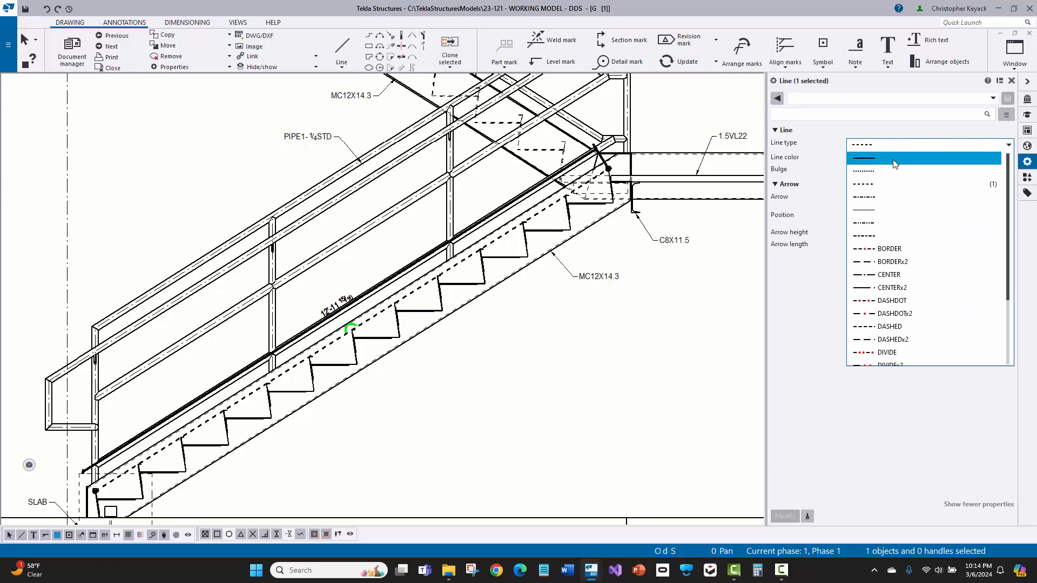
left_click(886, 275)
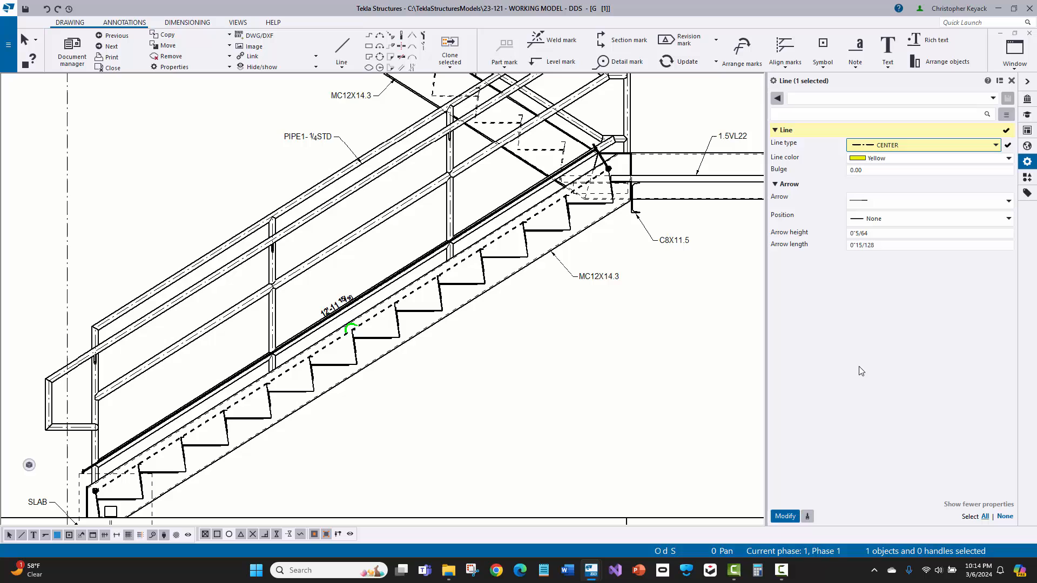
left_click(784, 517)
left_click(456, 324)
scroll(463, 291, "up", 2)
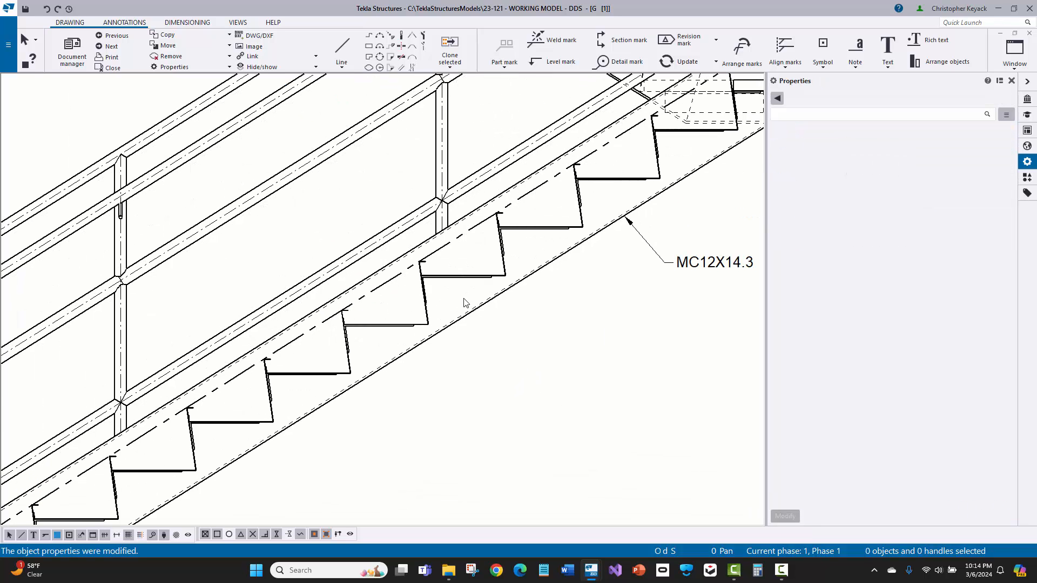
scroll(464, 300, "down", 3)
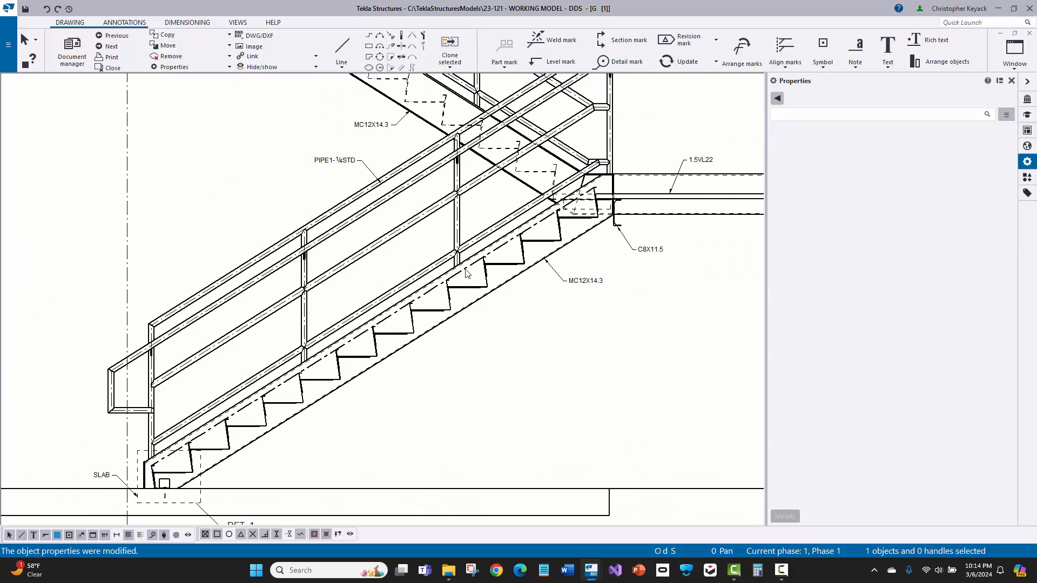
- Load +SI_Nosing_Line for the nosing line, set its line type to CENTER, and save the settings under the same name
left_click(372, 327)
left_click(851, 99)
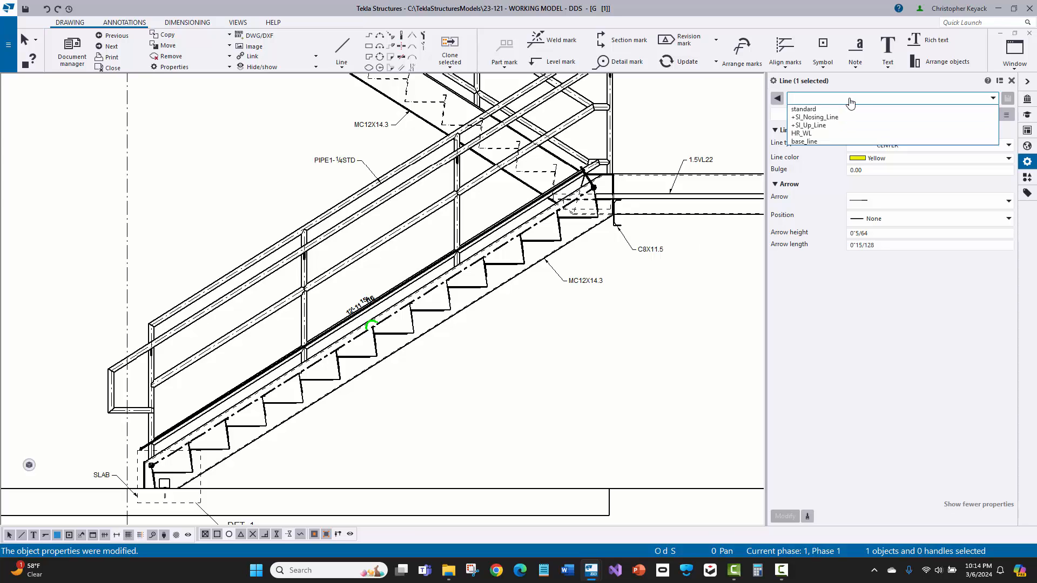
left_click(821, 117)
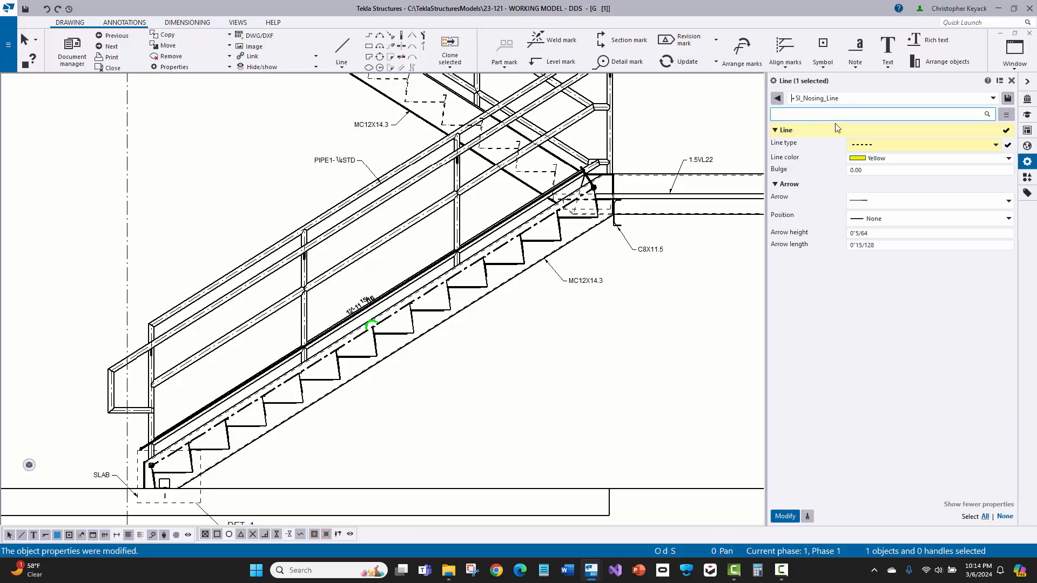
left_click(886, 145)
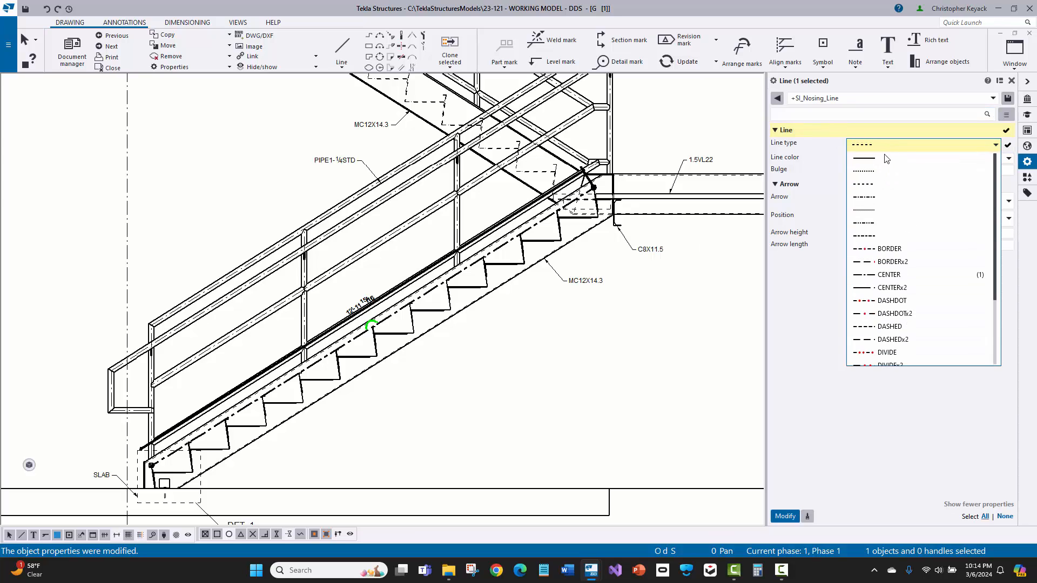
left_click(890, 274)
left_click(1005, 100)
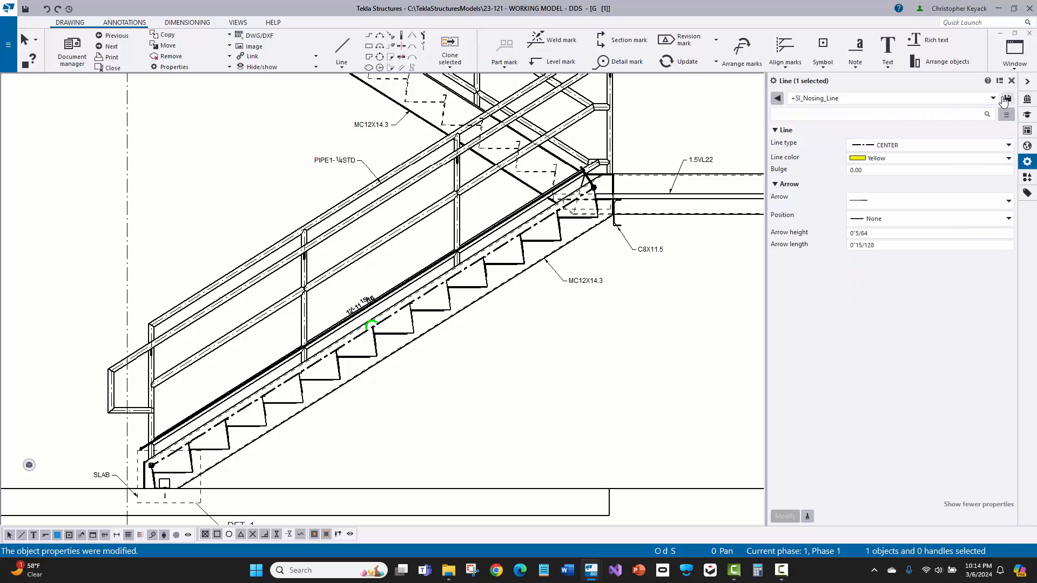
left_click(634, 353)
- Start a horizontal dimension with the +SI_Combined_Dims settings, keeping equal dimensions combined as 3*60=180
mouse_move(207, 229)
middle_mouse_down()
mouse_move(219, 156)
mouse_move(173, 182)
middle_mouse_up()
left_click(184, 26)
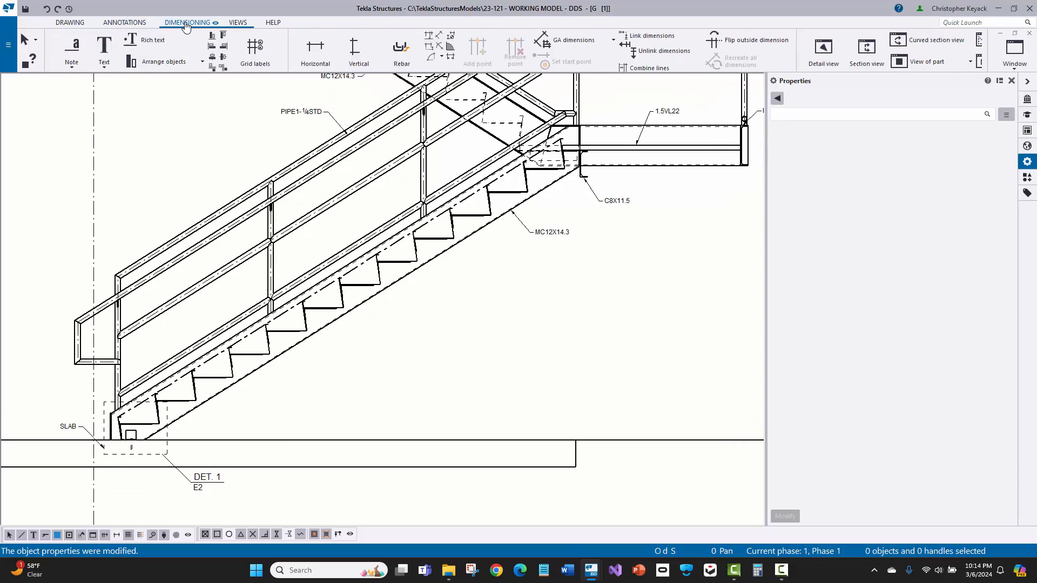
left_click(54, 47)
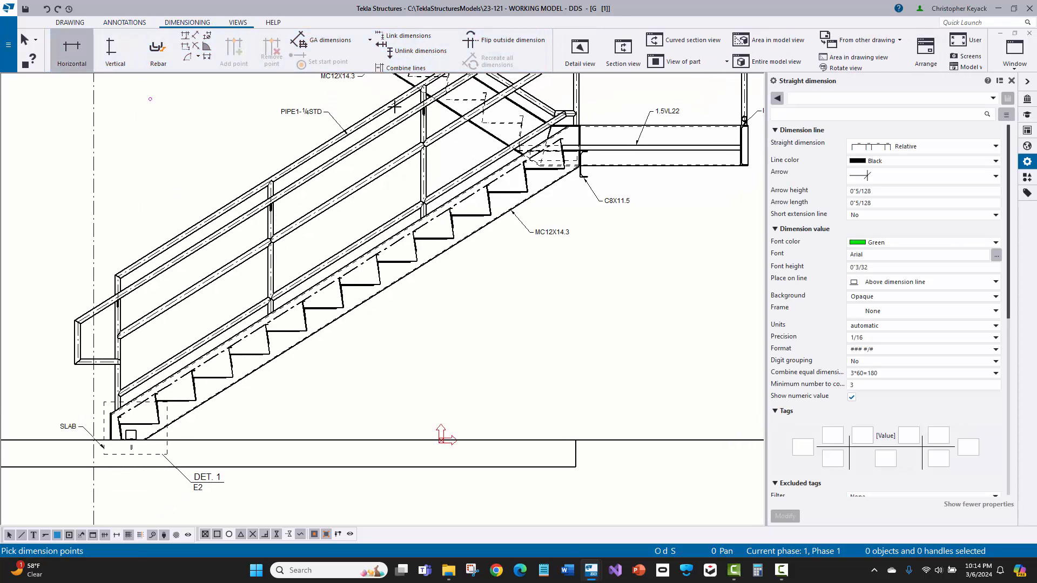
left_click(832, 99)
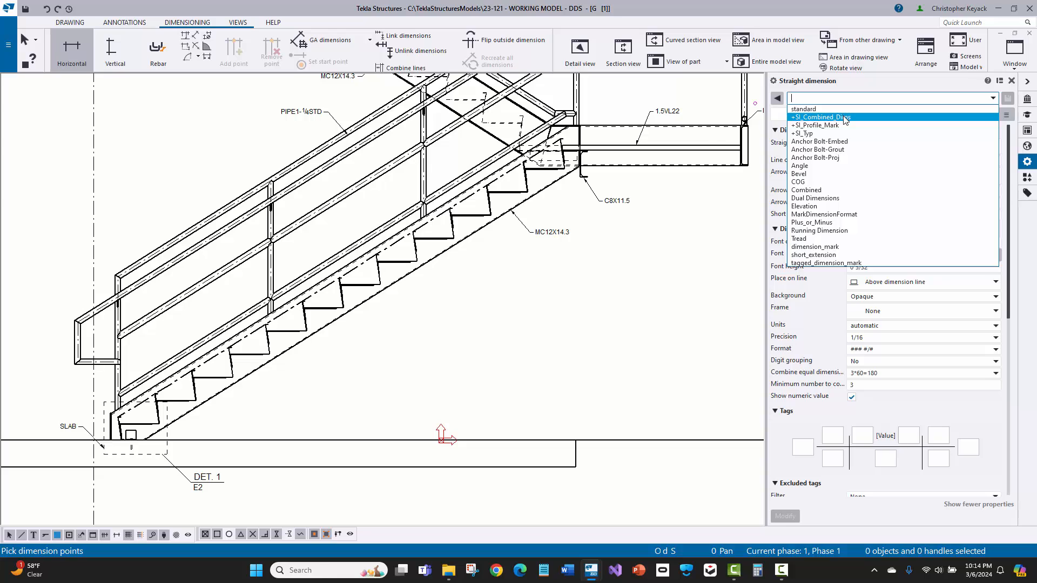
left_click(845, 118)
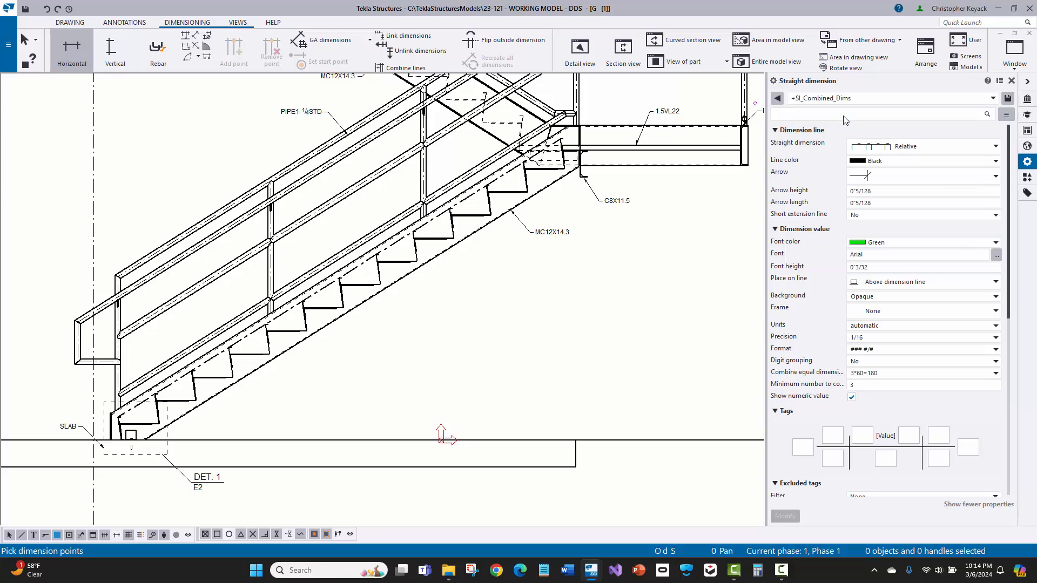
left_click(886, 375)
left_click(887, 376)
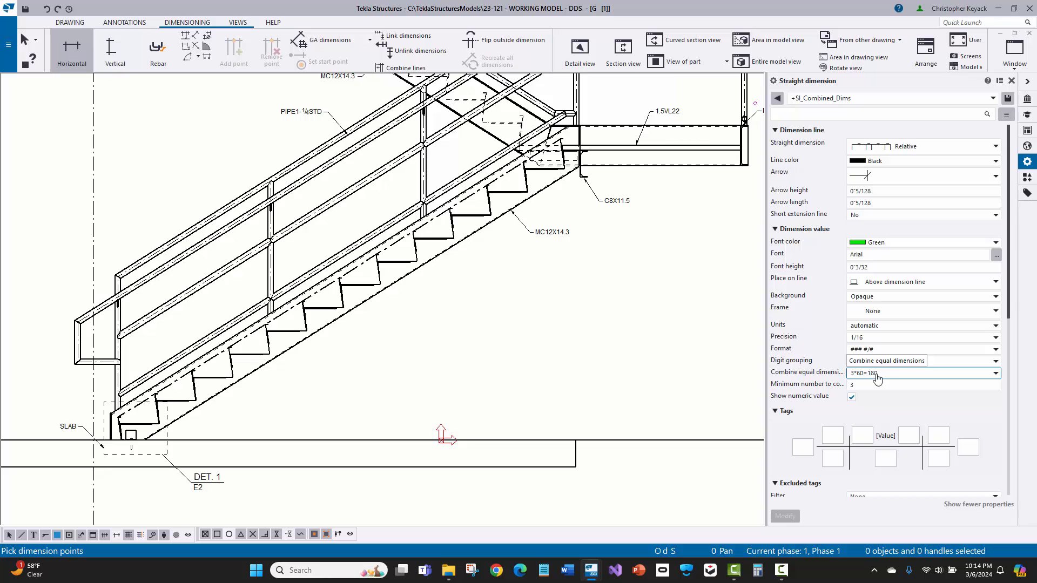
- Pick the five lowest tread nosings of the lower flight as horizontal dimension points, beginning at the bottom tread
mouse_move(346, 344)
middle_mouse_down()
mouse_move(441, 254)
mouse_move(448, 148)
middle_mouse_up()
scroll(270, 327, "up", 4)
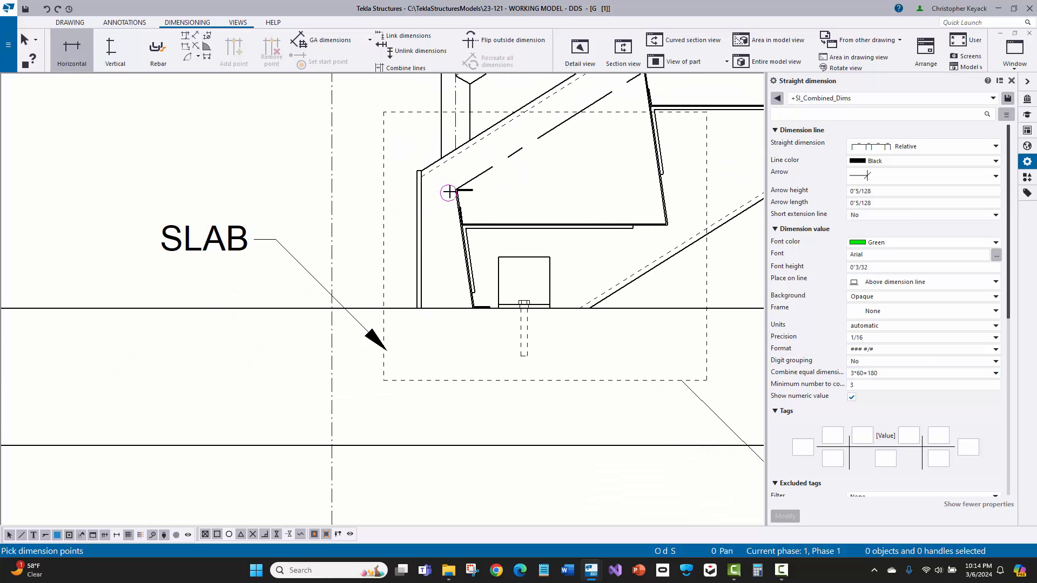
left_click(456, 190)
middle_click_drag(558, 174, 439, 263)
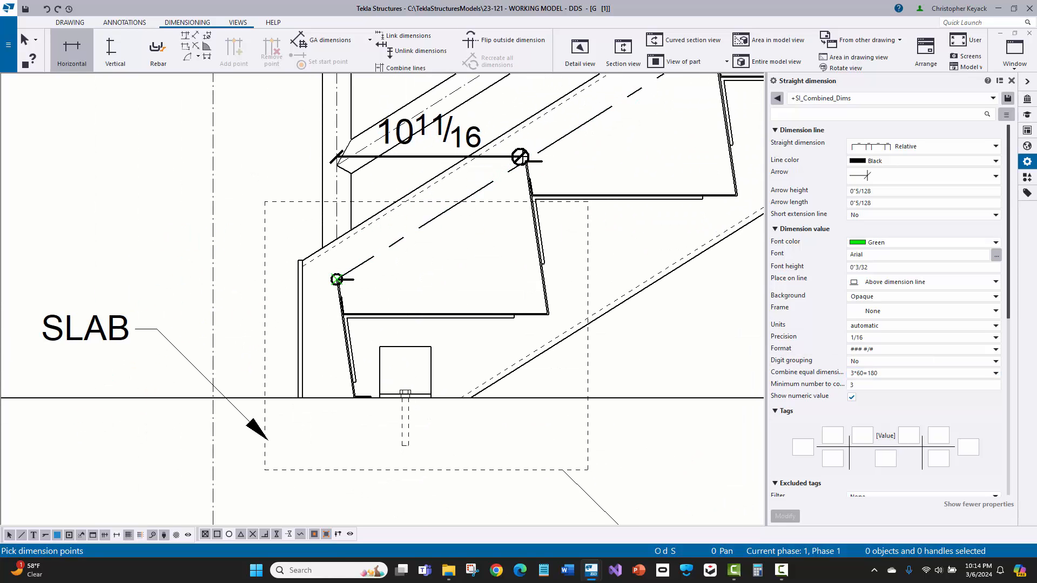
left_click(336, 279)
middle_click_drag(527, 162, 377, 255)
left_click(562, 135)
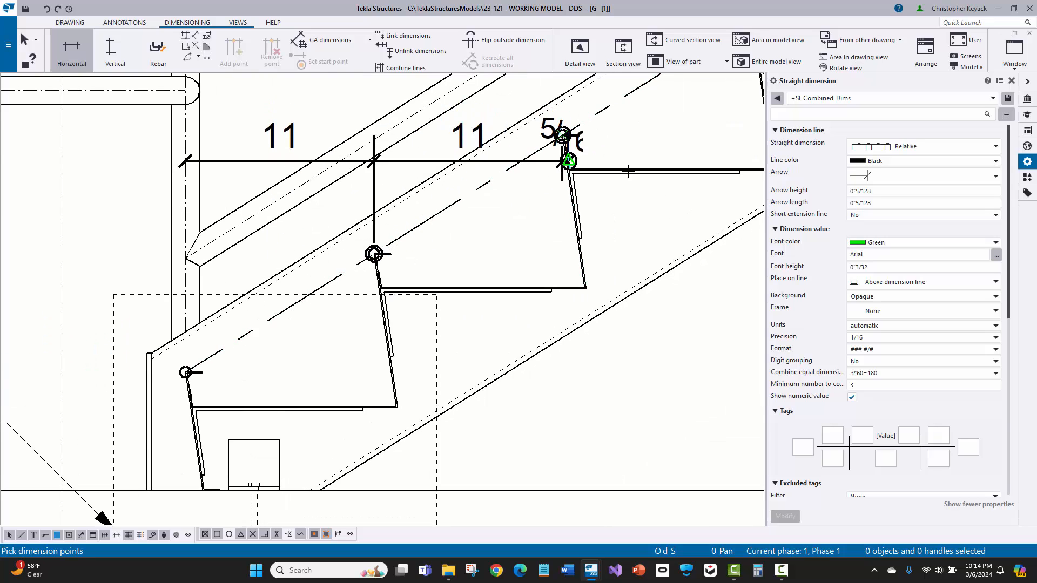
middle_click_drag(675, 153, 525, 273)
scroll(526, 273, "down", 1)
left_click(545, 263)
middle_click_drag(602, 249, 508, 280)
scroll(508, 281, "down", 2)
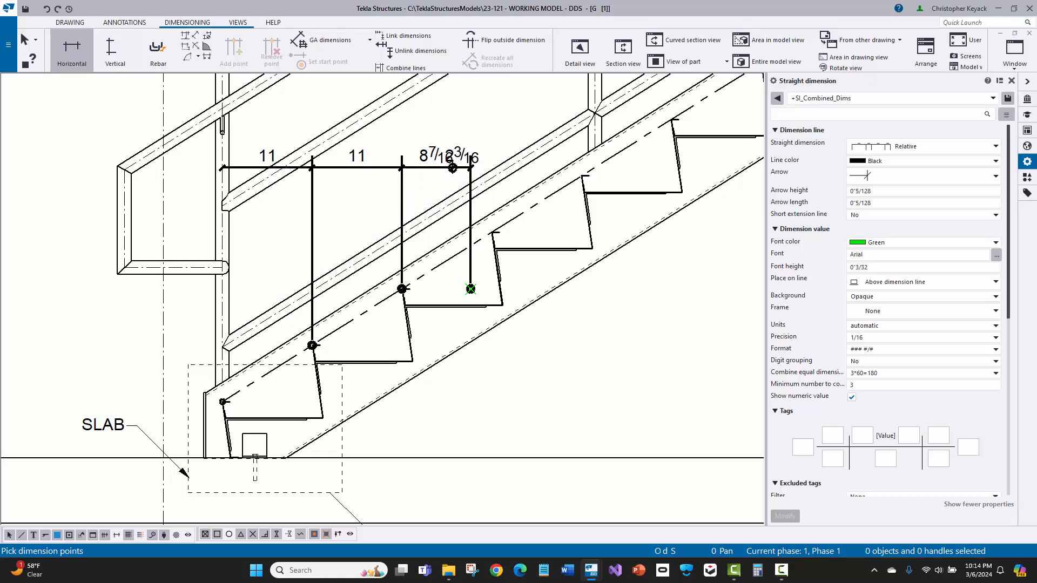
scroll(492, 233, "up", 2)
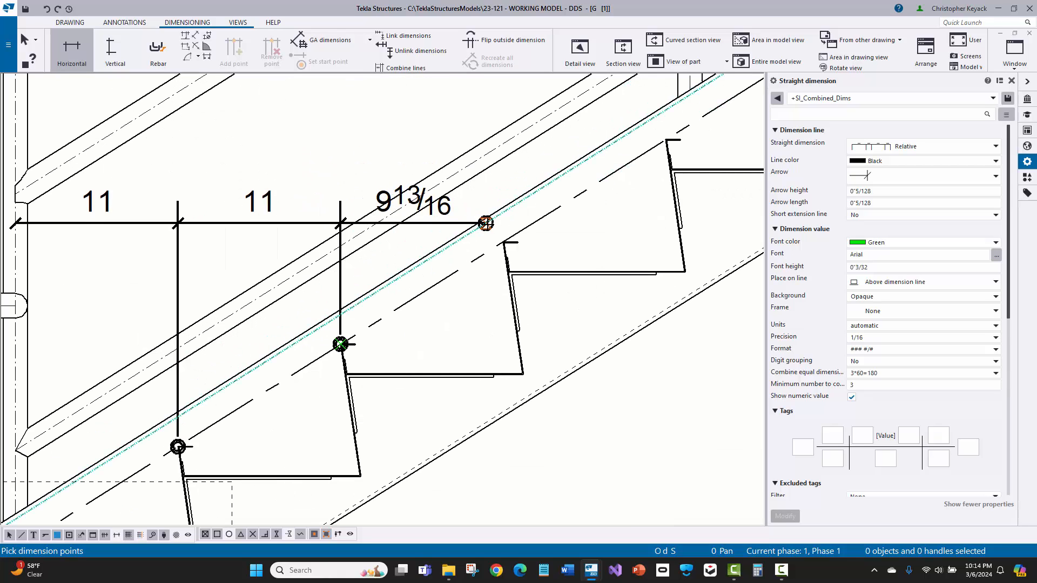
left_click(502, 240)
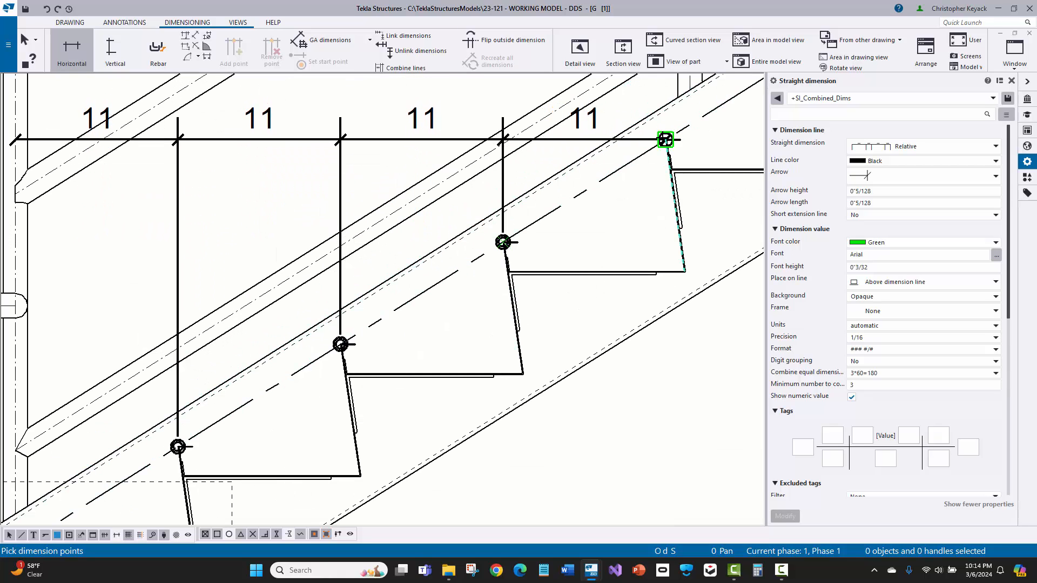
left_click(665, 138)
- Continue the horizontal dimension up the lower flight, picking each following tread nosing until just below the landing
middle_click_drag(647, 197, 357, 335)
scroll(358, 335, "down", 1)
scroll(357, 337, "down", 1)
left_click(474, 233)
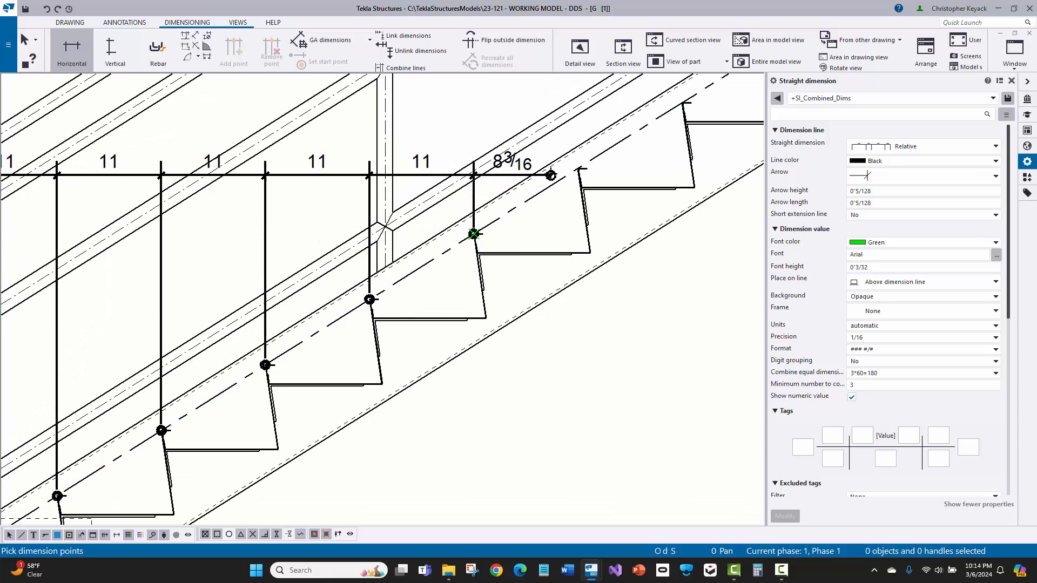
left_click(579, 166)
middle_click_drag(632, 152, 485, 250)
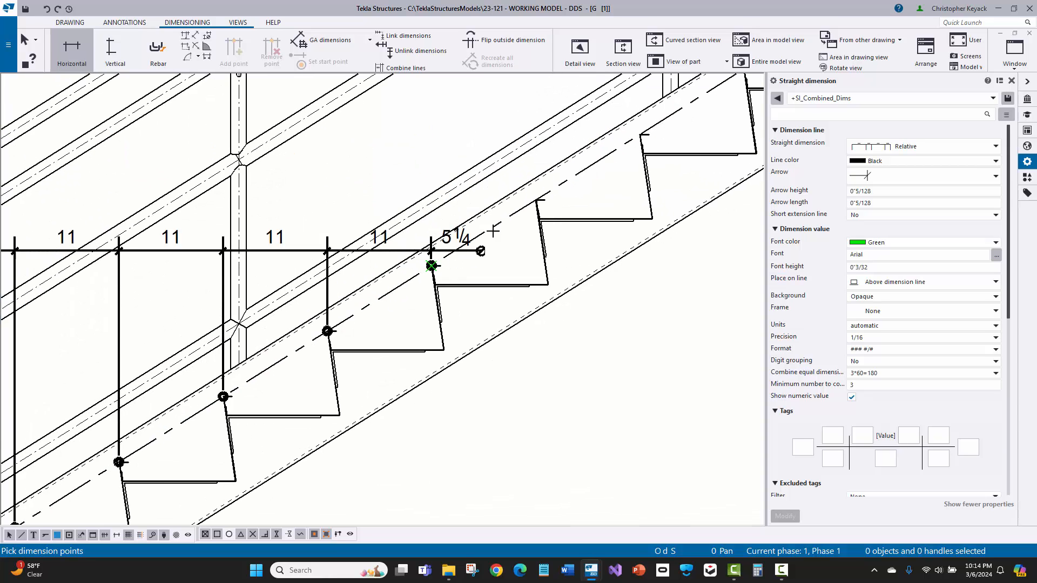
left_click(537, 199)
middle_click_drag(608, 146, 435, 232)
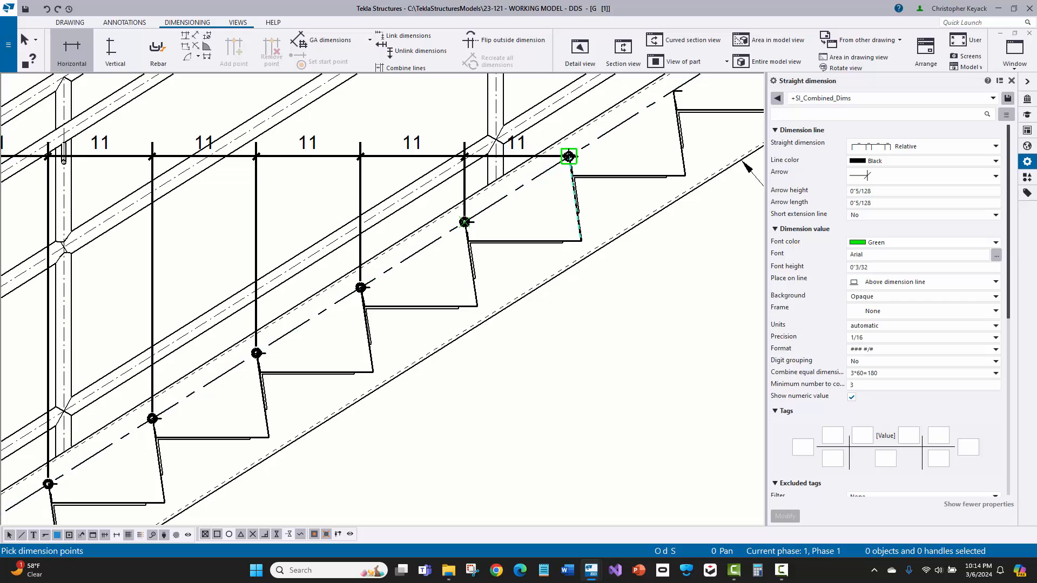
left_click(569, 157)
middle_click_drag(569, 241, 359, 341)
left_click(463, 191)
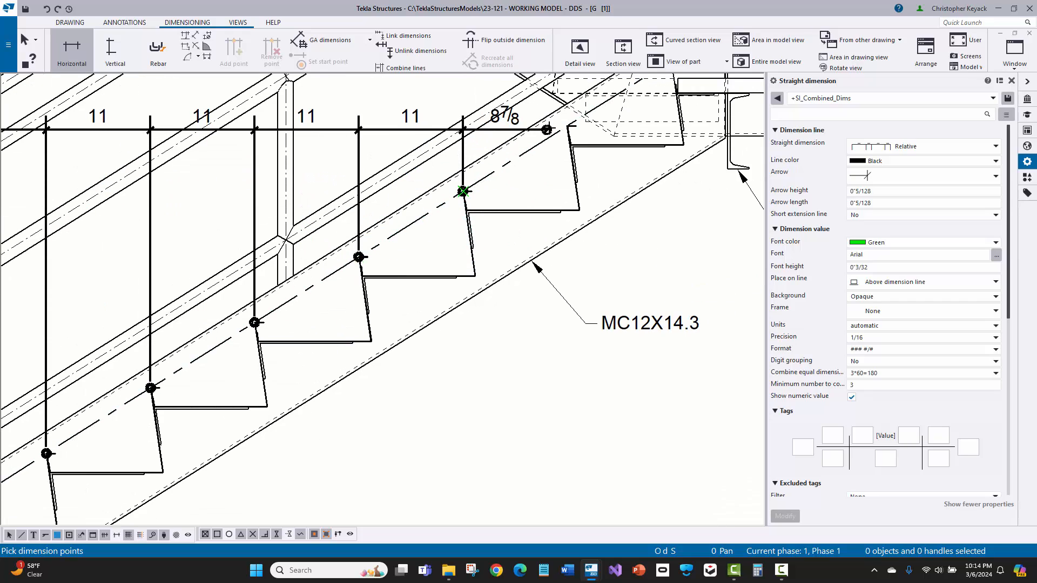
left_click(567, 126)
- Pick the top nosing at the landing and place the combined dimension line below the slab, above the 3-3 title
middle_click_drag(495, 226, 342, 359)
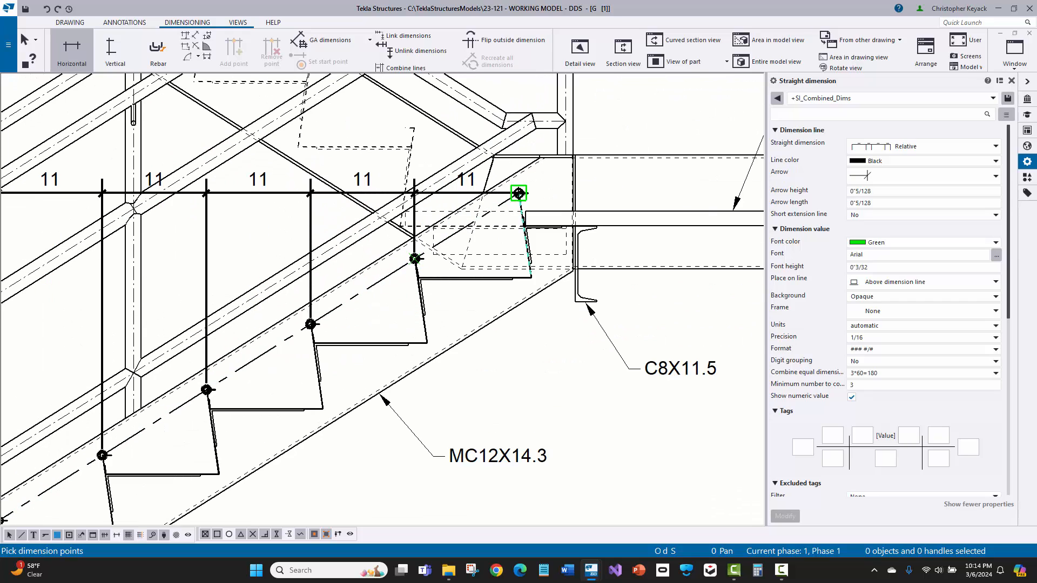
left_click(500, 205)
scroll(477, 254, "down", 2)
scroll(494, 375, "down", 2)
middle_click_drag(466, 421, 515, 282)
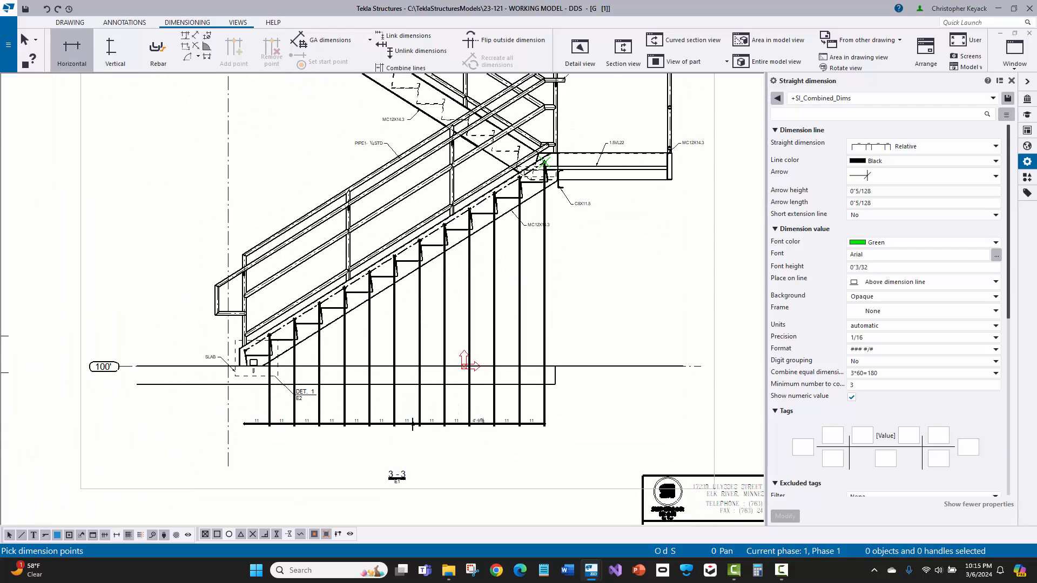
middle_click(464, 359)
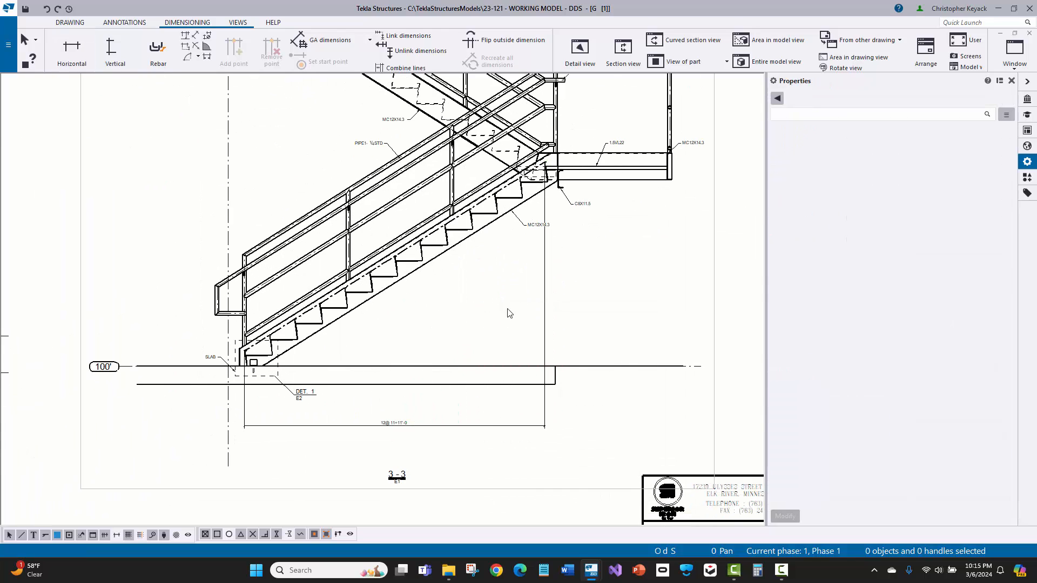
- Examine the combined horizontal tread dimension below section 3-3 and the vertical riser dimension beside the lower flight
scroll(373, 415, "up", 3)
left_click(395, 426)
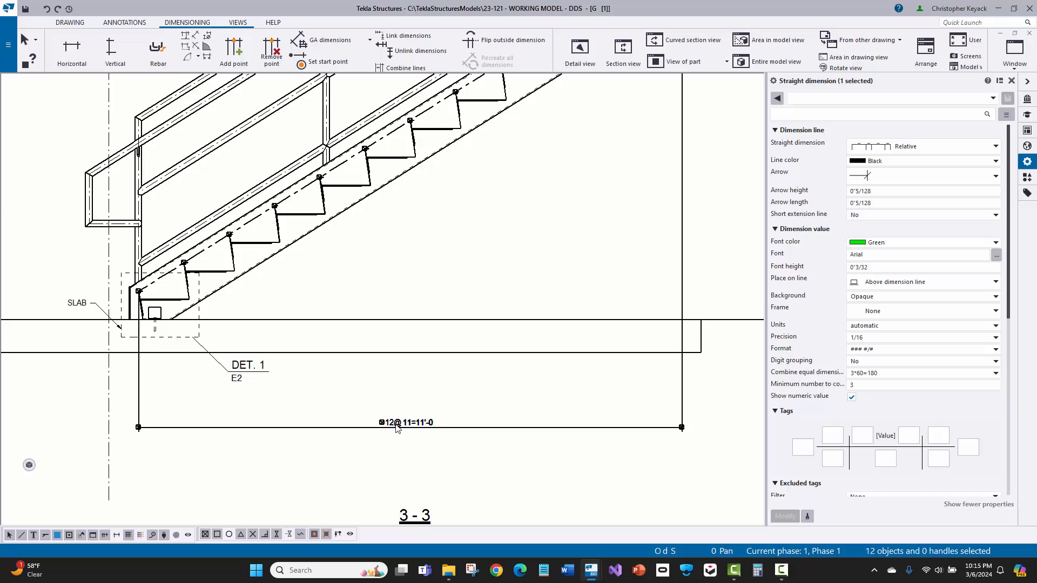
left_click(407, 294)
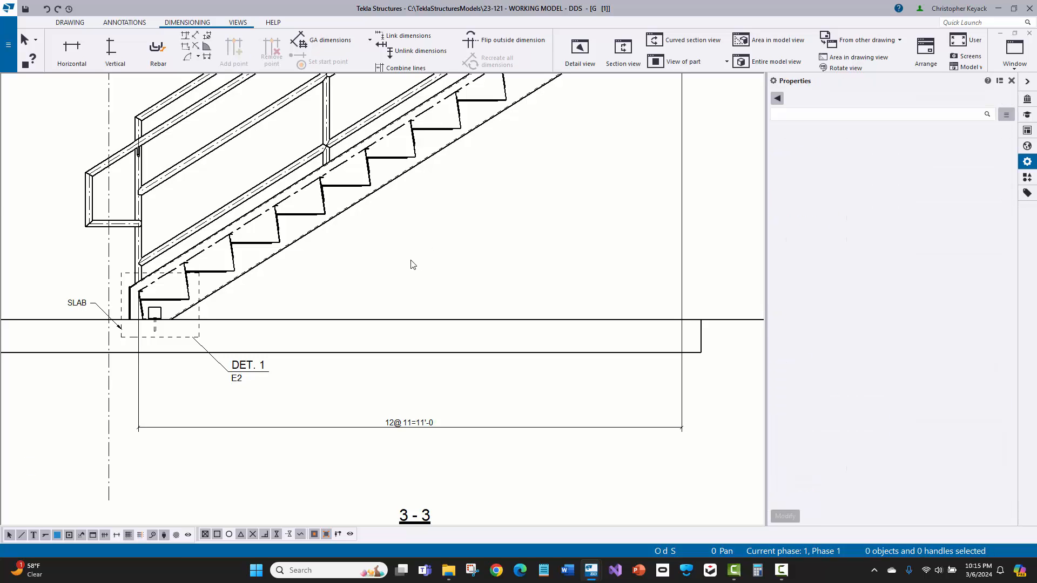
scroll(422, 260, "down", 5)
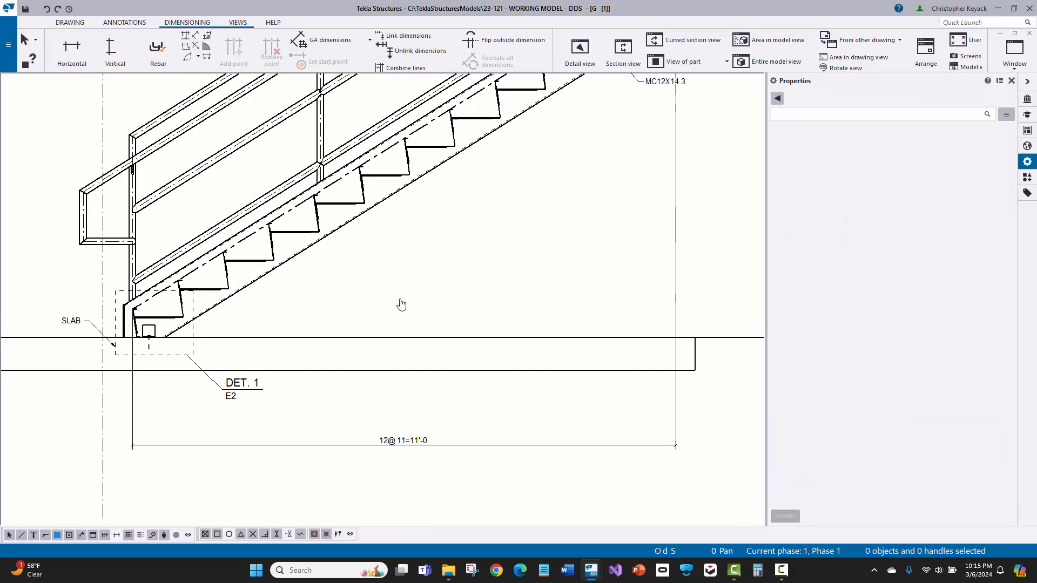
left_click(509, 203)
left_click_drag(520, 194, 459, 219)
left_click(579, 239)
mouse_move(587, 235)
middle_mouse_down()
mouse_move(507, 279)
mouse_move(537, 300)
middle_mouse_up()
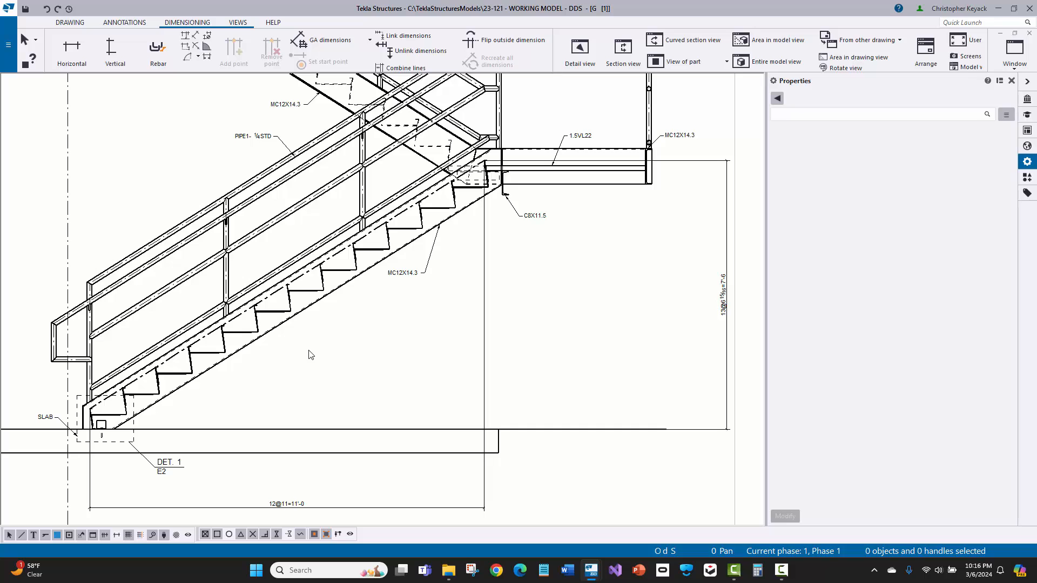
- Start an angle dimension with the Bevel settings, using the Triangle with degrees type and a triangle base length of 12
scroll(296, 325, "up", 5)
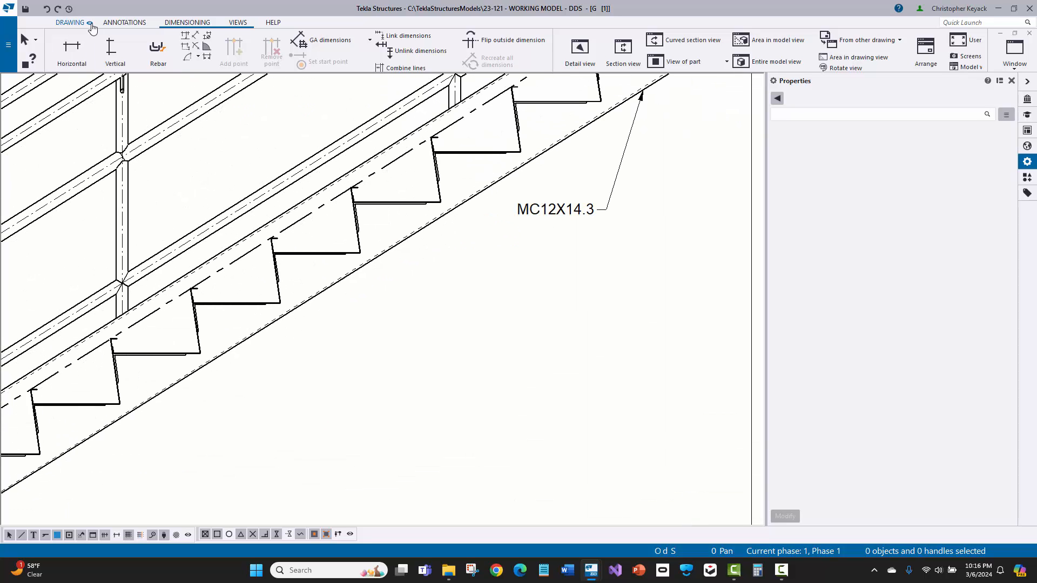
left_click(206, 50)
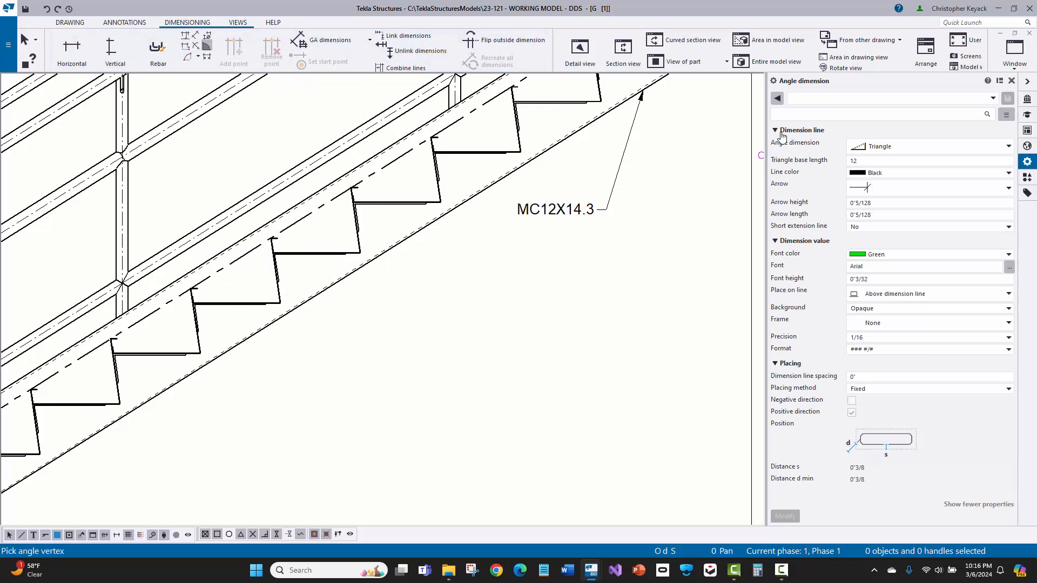
left_click(833, 99)
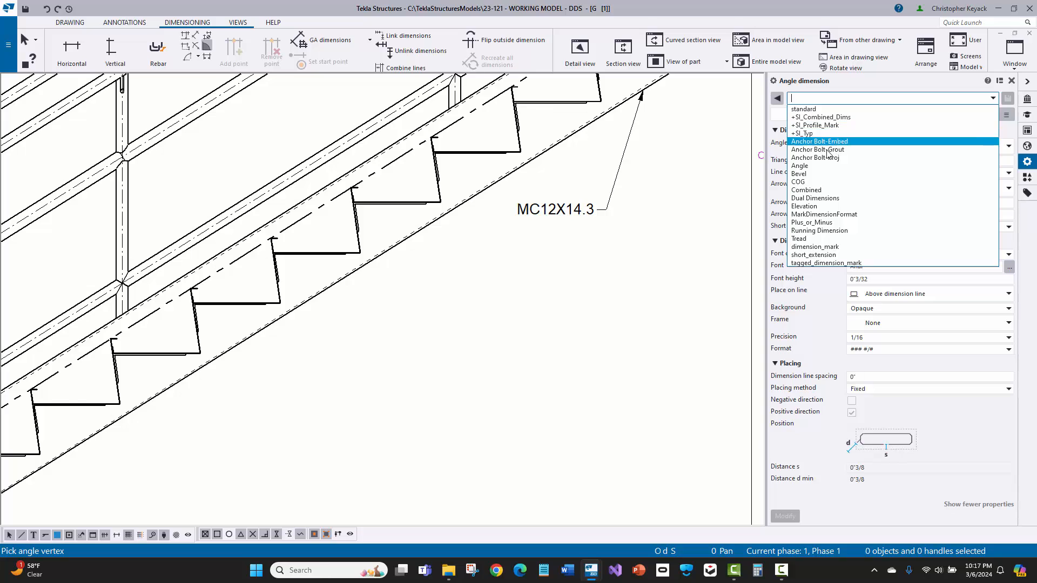
left_click(818, 174)
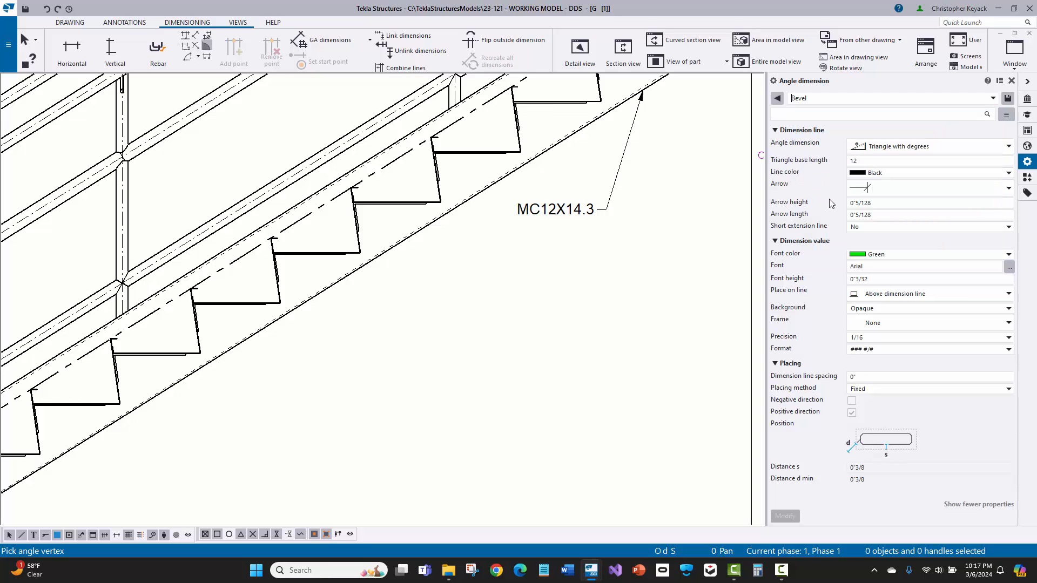
left_click(884, 149)
left_click(886, 149)
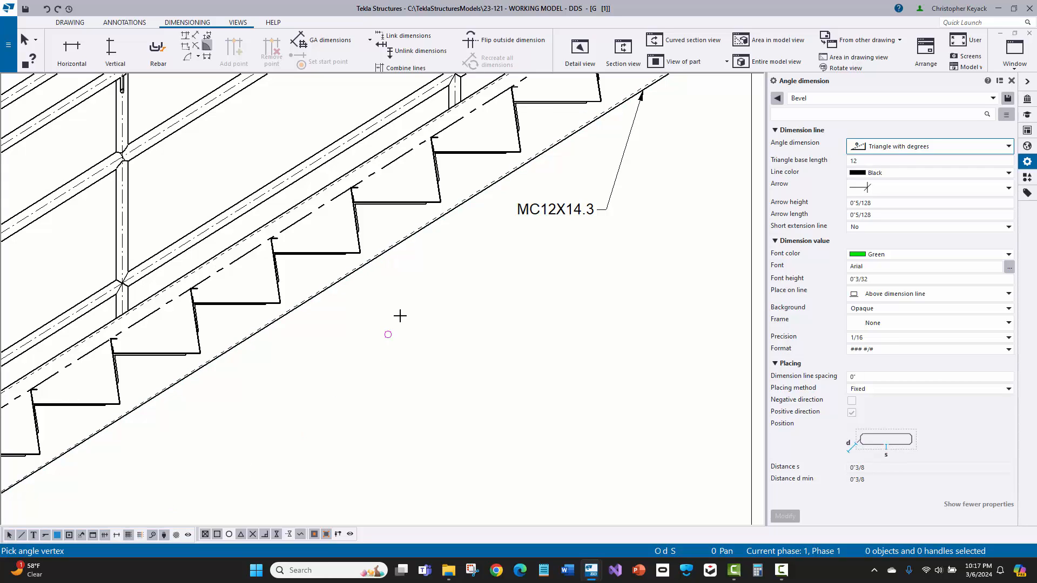
- Dimension the lower stringer's slope from a vertex on its bottom edge, using points straight below and down the edge, and place the bevel triangle beneath it
left_click(424, 227)
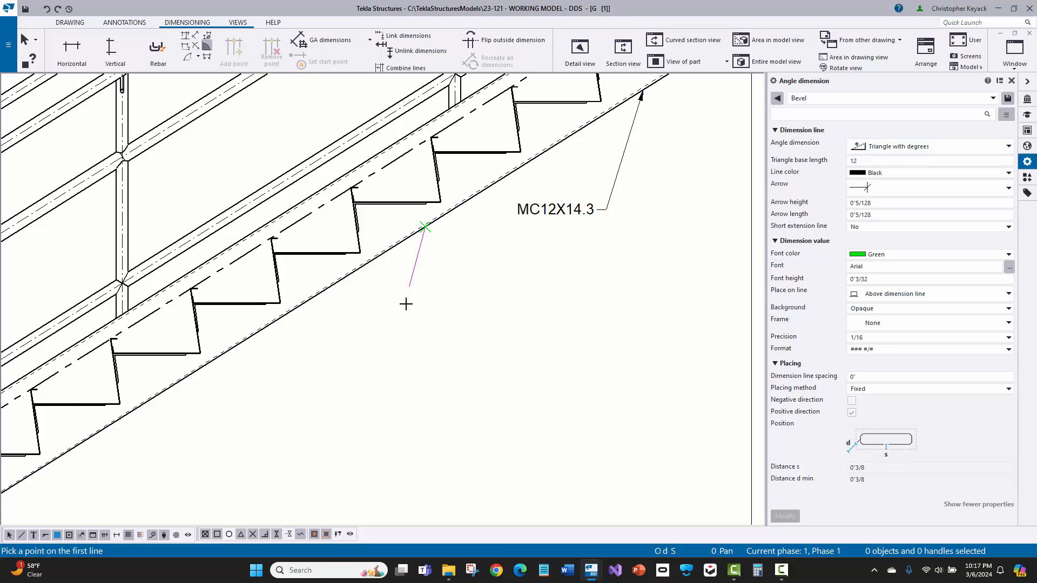
scroll(426, 248, "up", 2)
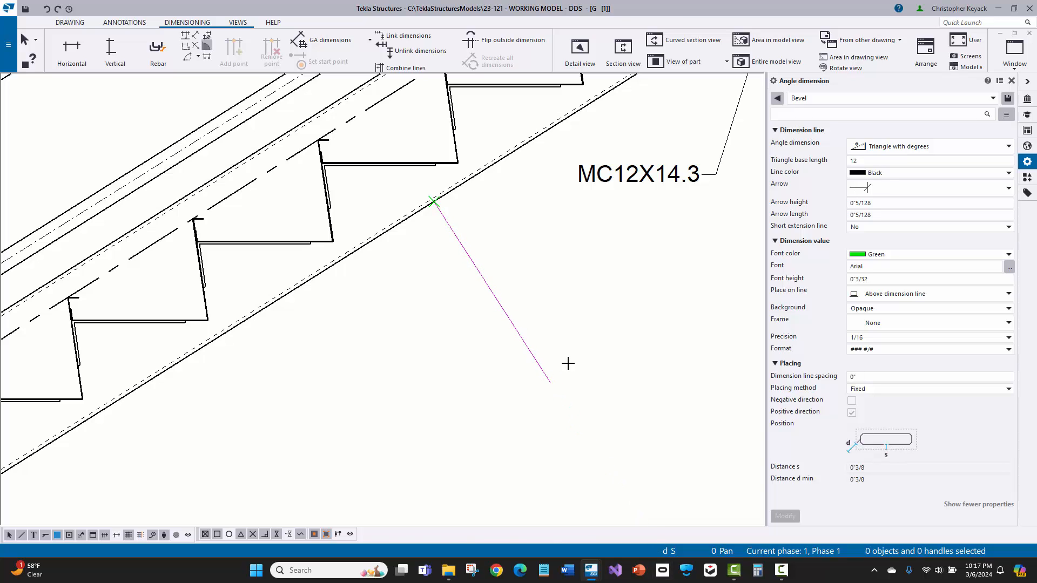
left_click(433, 339)
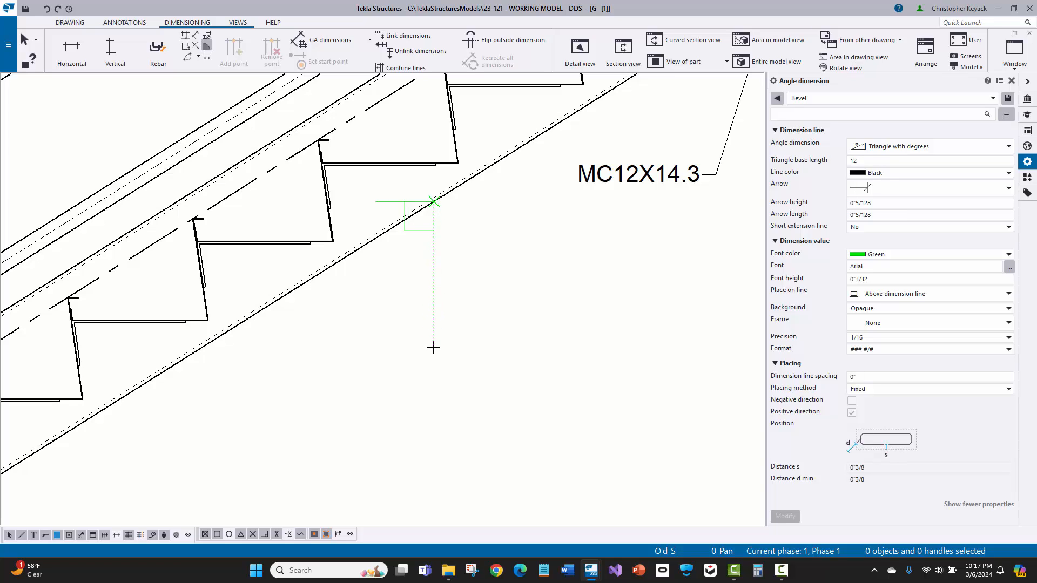
left_click(433, 348)
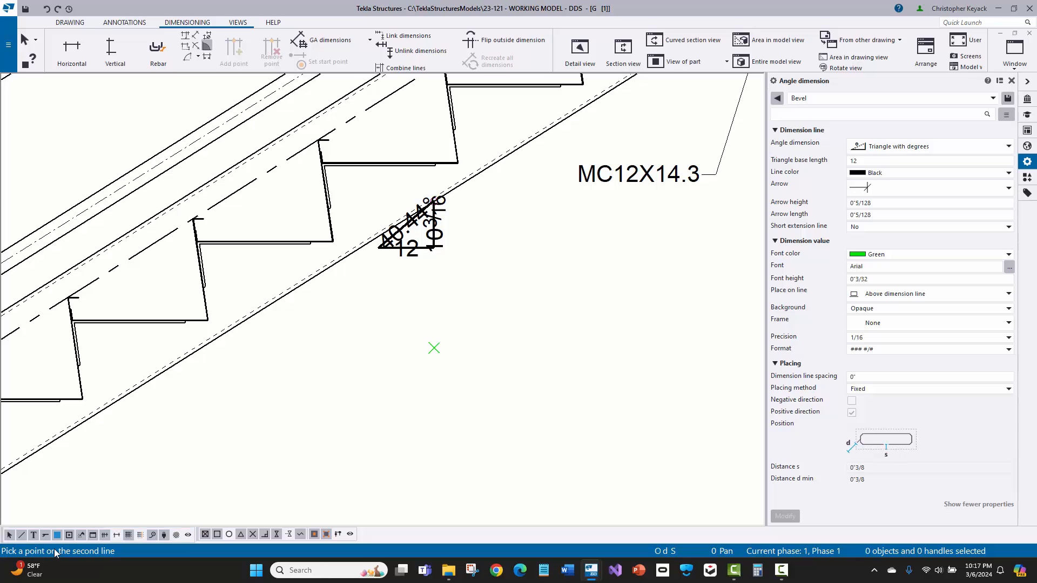
left_click(311, 280)
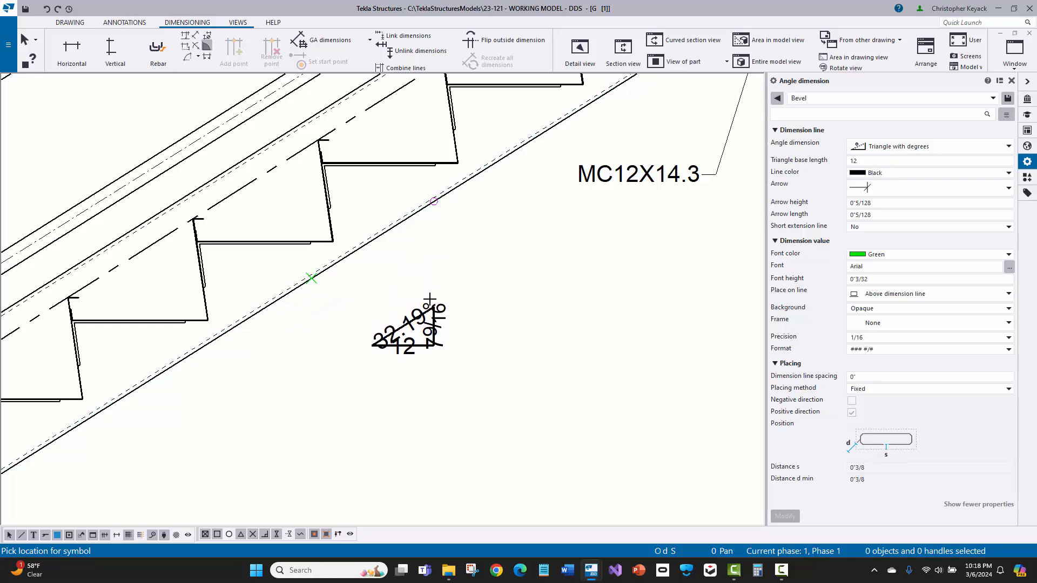
left_click(426, 264)
right_click(511, 239)
left_click(542, 245)
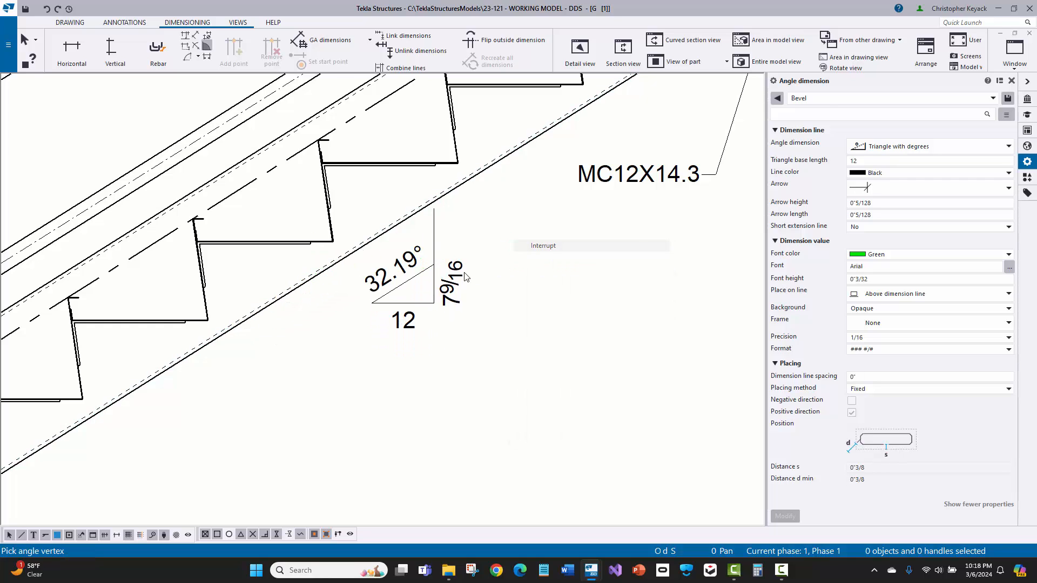
scroll(410, 287, "up", 2)
left_click(444, 276)
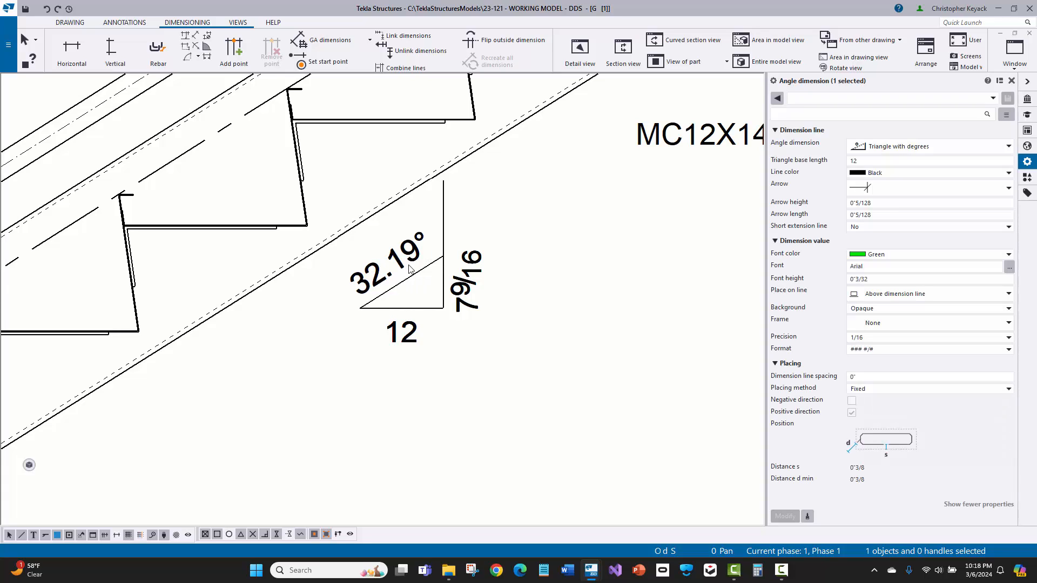
left_click(545, 190)
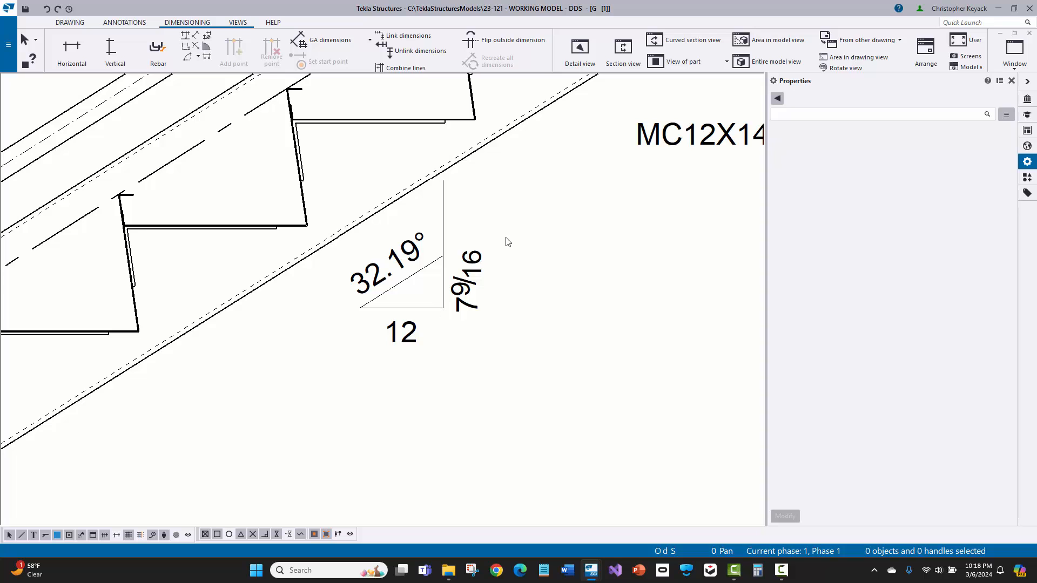
- Review the part mark content in the E1 general arrangement drawing properties and close both dialogs without changes
scroll(444, 258, "down", 4)
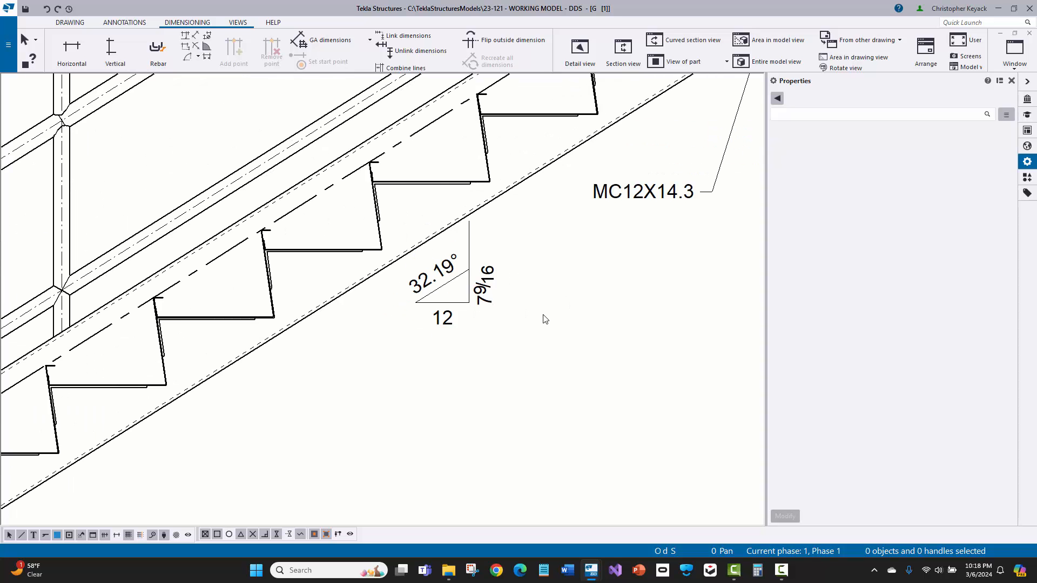
scroll(447, 326, "down", 5)
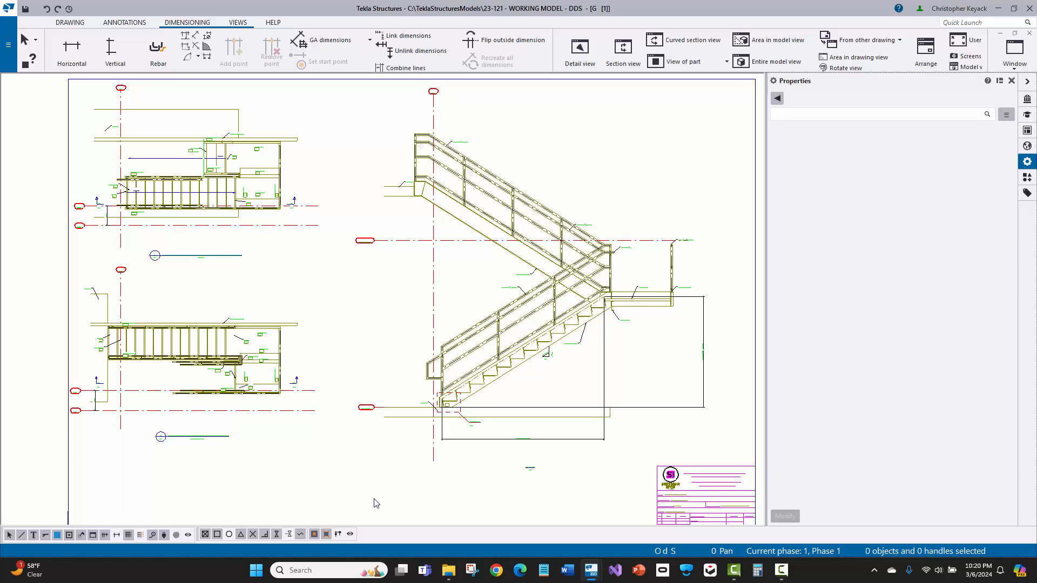
double_click(349, 313)
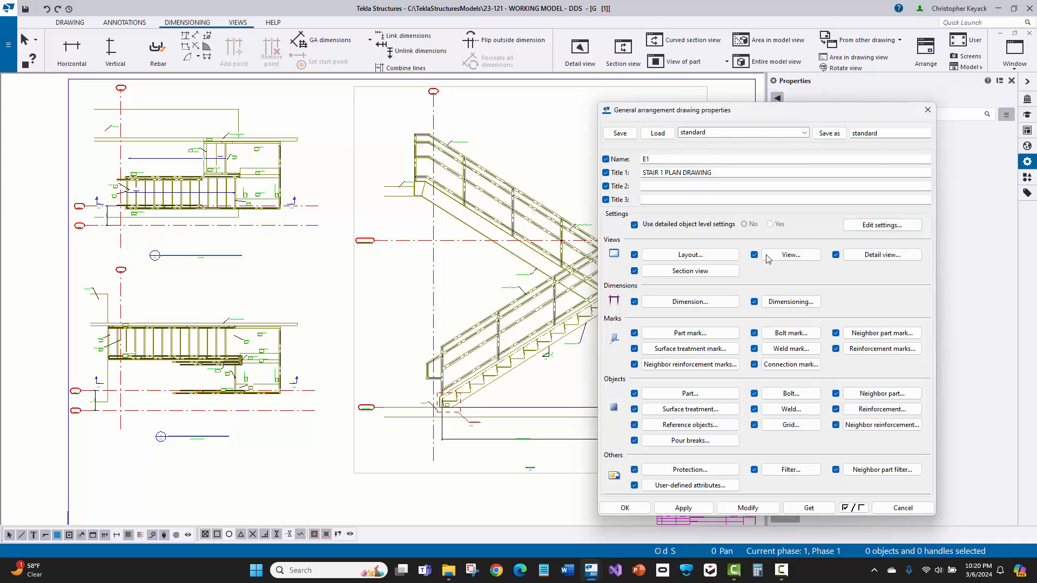
left_click(691, 332)
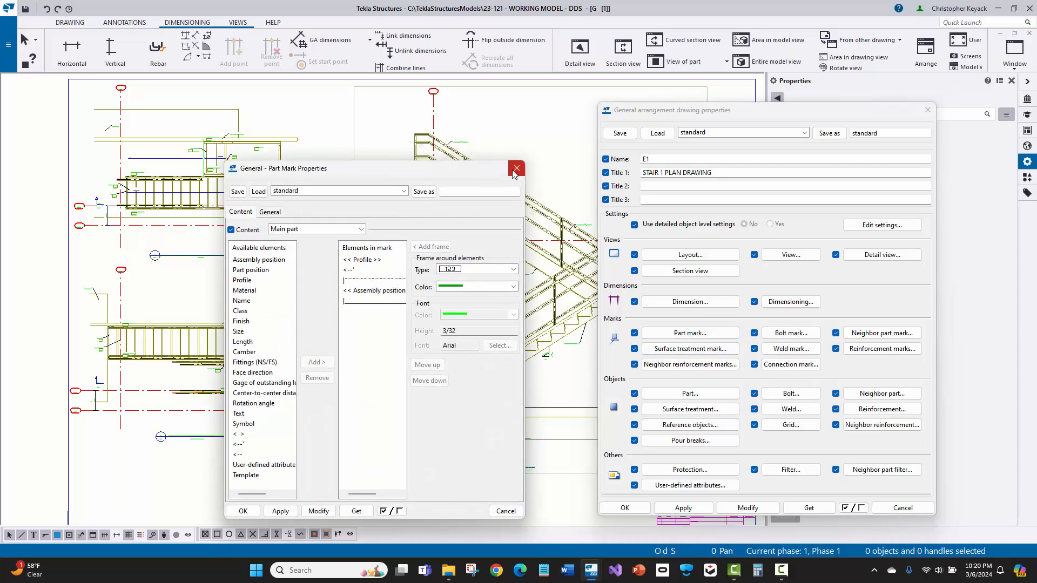
left_click(515, 169)
left_click(928, 111)
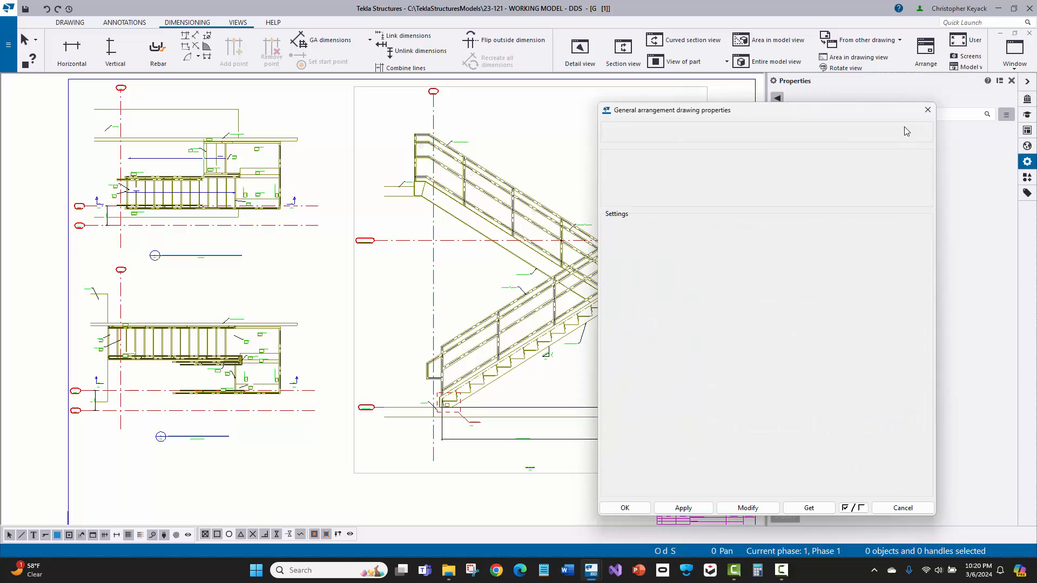
- Review section 3-3's view properties, including its part marks, attributes and object level settings, and cancel without changes
left_click(354, 316)
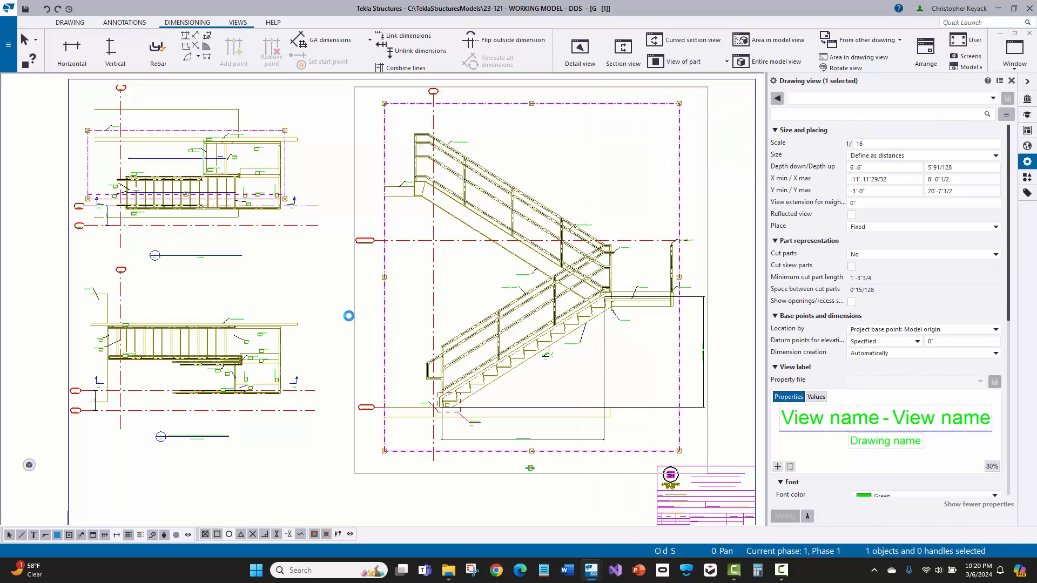
double_click(351, 320)
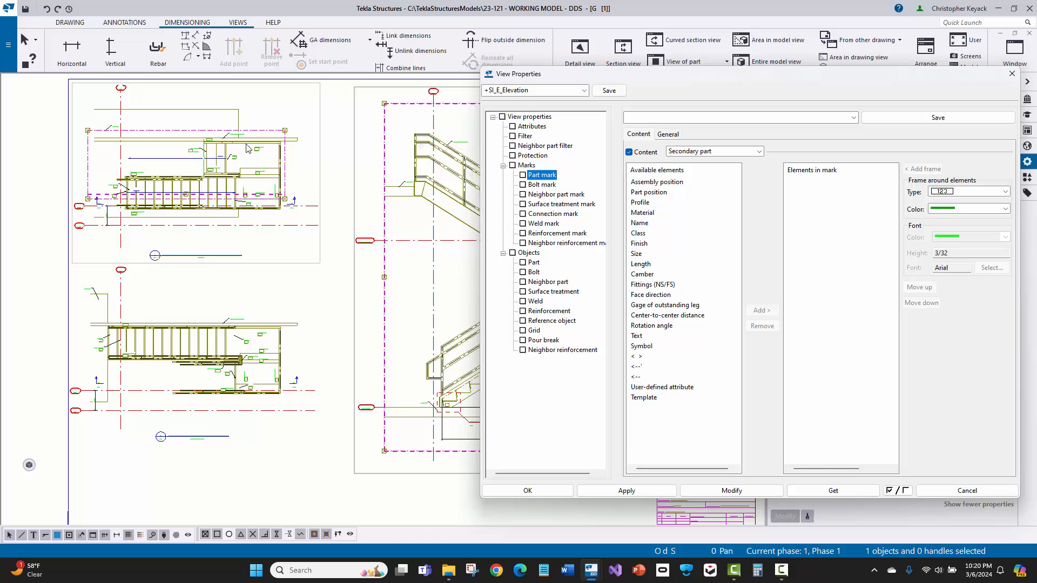
scroll(378, 340, "up", 5)
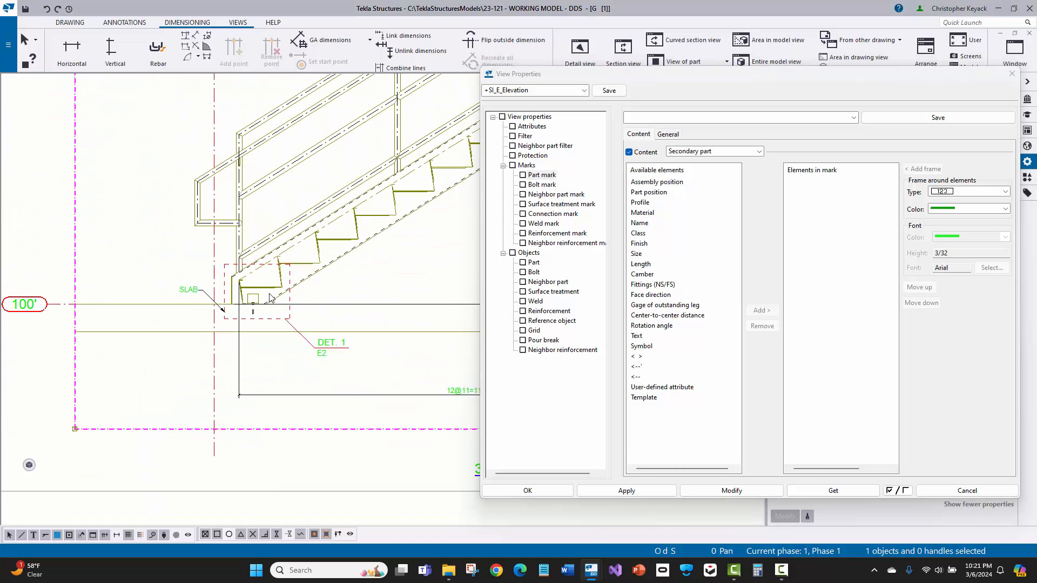
left_click(532, 126)
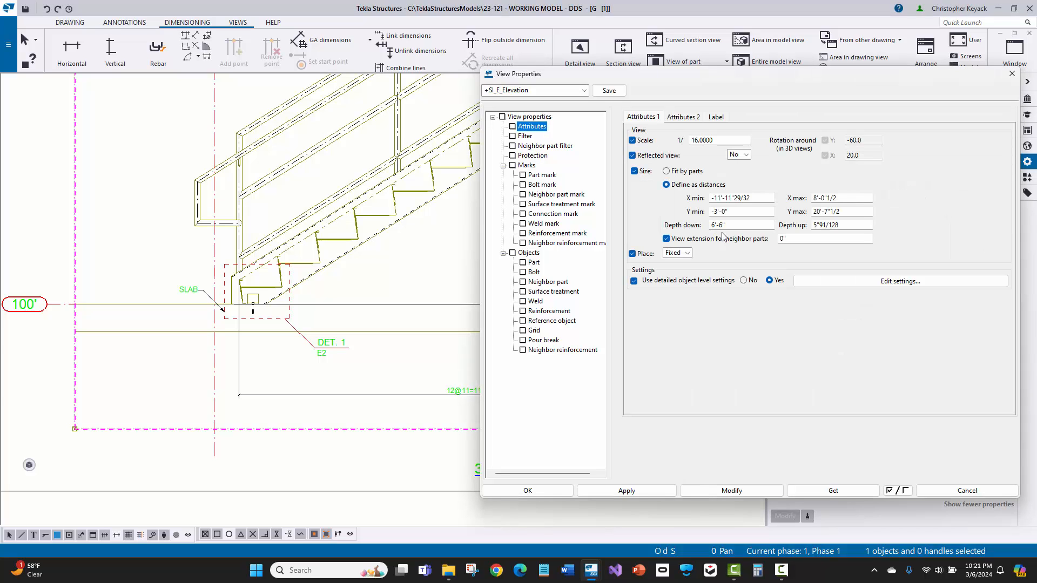
left_click(824, 283)
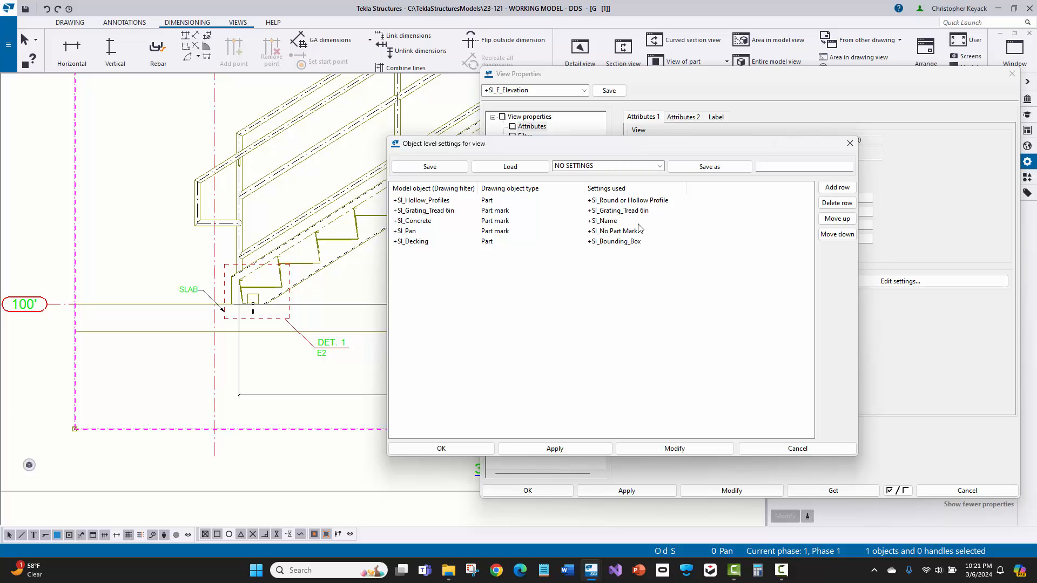
left_click(791, 450)
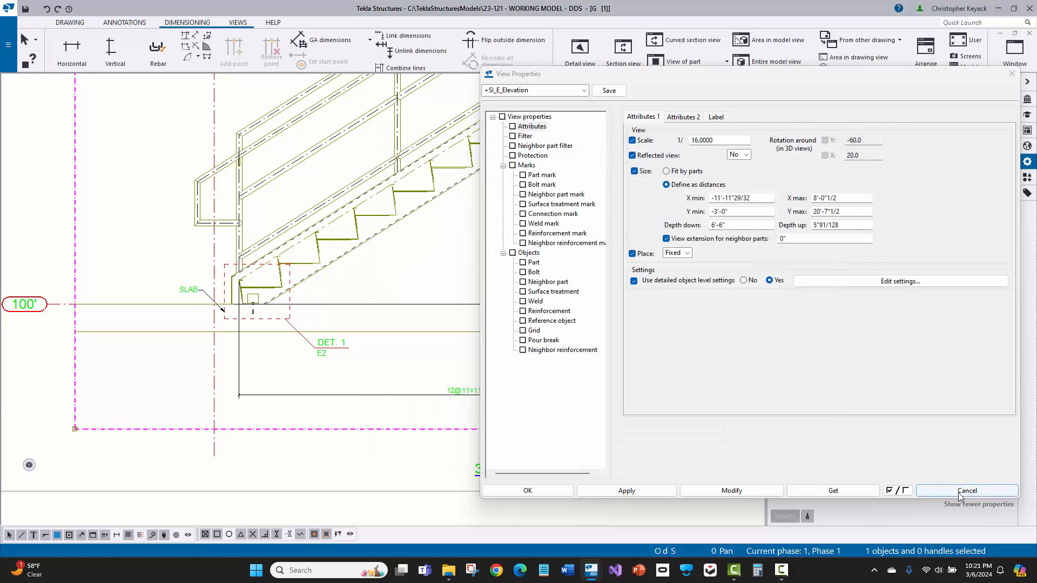
left_click(966, 490)
- Examine the whole E1 sheet with both stair plans and section 3-3, leaving nothing selected
mouse_move(366, 292)
middle_mouse_down()
mouse_move(378, 333)
mouse_move(425, 350)
middle_mouse_up()
scroll(425, 350, "down", 4)
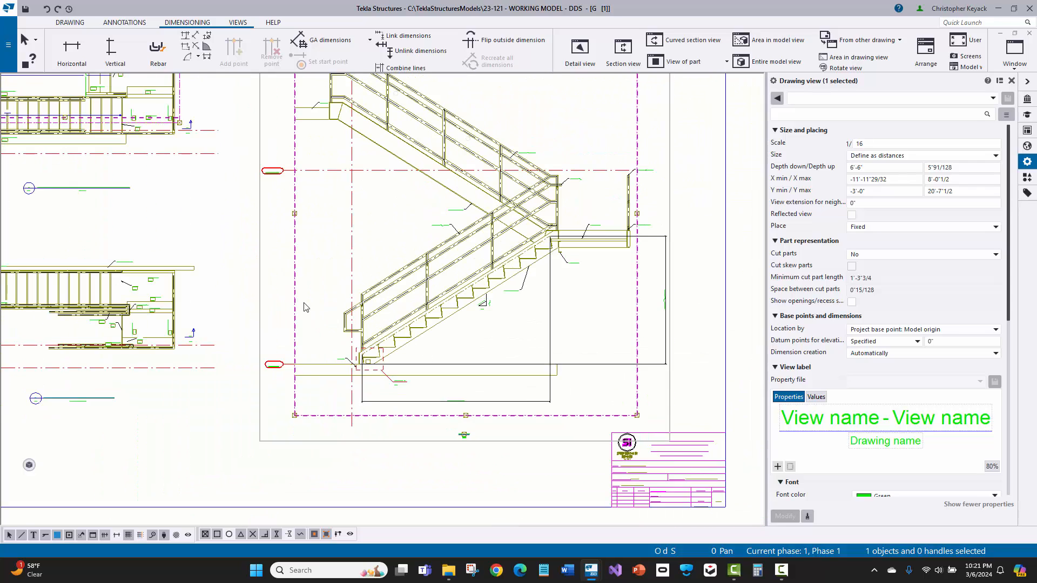
middle_click_drag(313, 304, 377, 330)
scroll(377, 331, "down", 2)
scroll(376, 330, "down", 2)
scroll(486, 265, "up", 3)
middle_click_drag(527, 283, 568, 276)
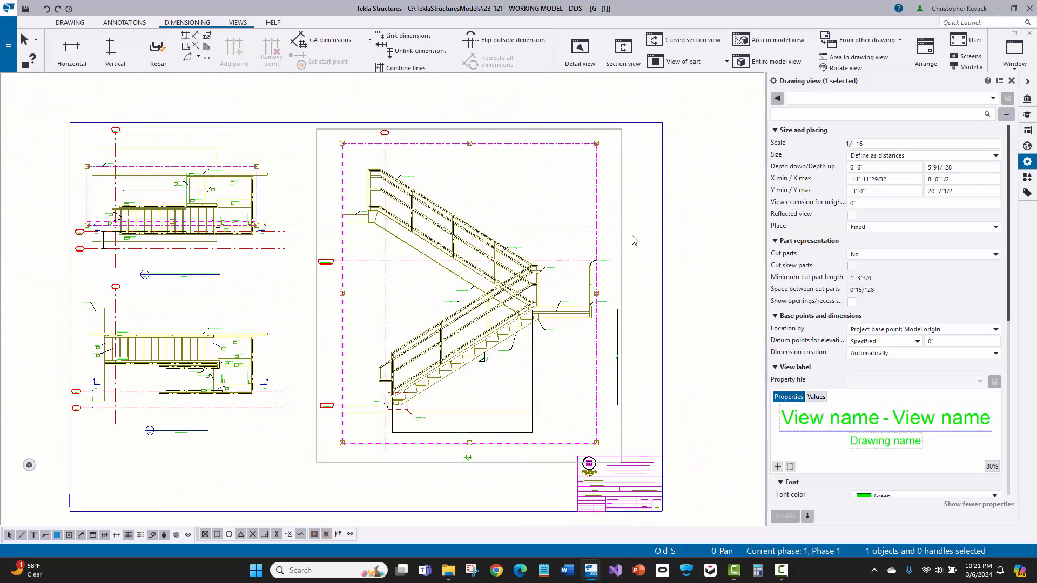
middle_click_drag(641, 230, 657, 228)
left_click(648, 254)
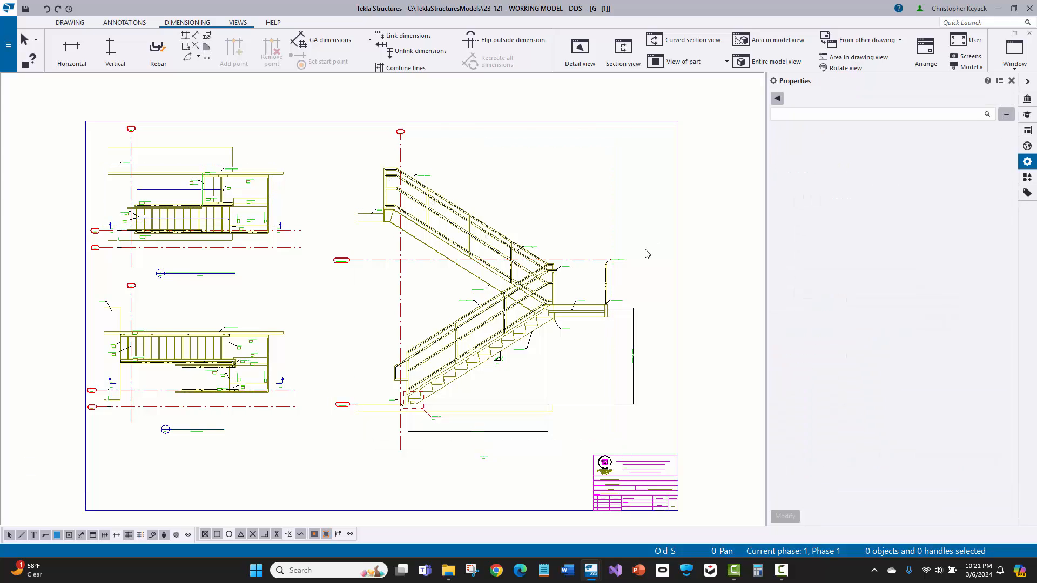